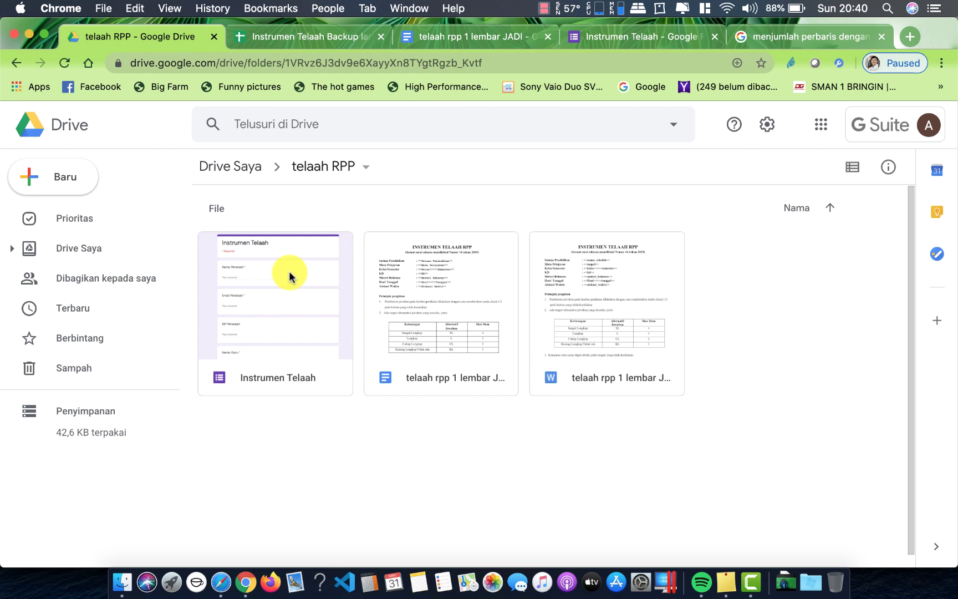
- Open the Instrumen Telaah form for editing and scroll through its questions
{"action": "double_click", "coordinate": [290, 275]}
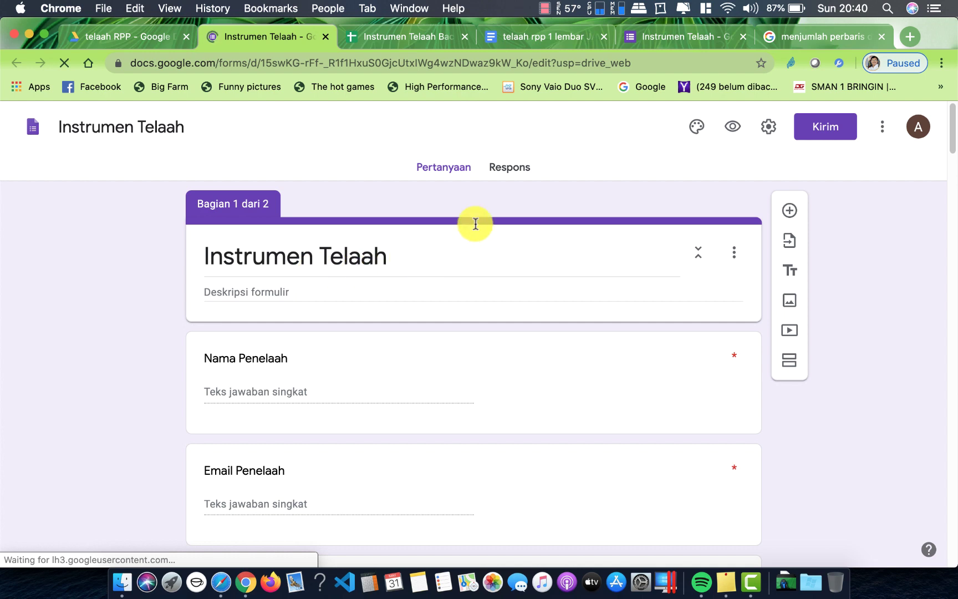
{"action": "scroll", "coordinate": [474, 220], "scroll_direction": "down", "scroll_amount": 1}
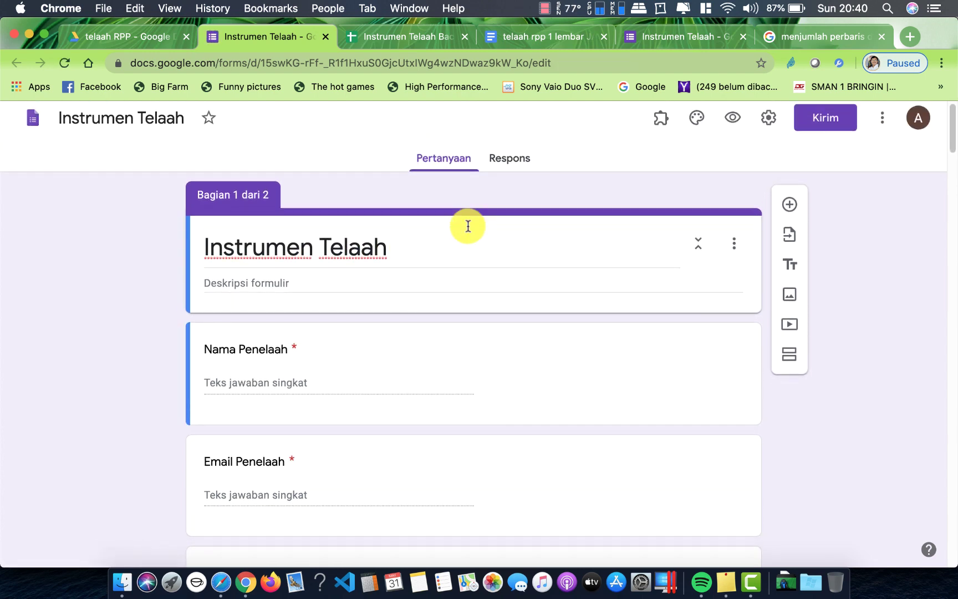
{"action": "scroll", "coordinate": [468, 226], "scroll_direction": "down", "scroll_amount": 2}
{"action": "scroll", "coordinate": [468, 226], "scroll_direction": "down", "scroll_amount": 1}
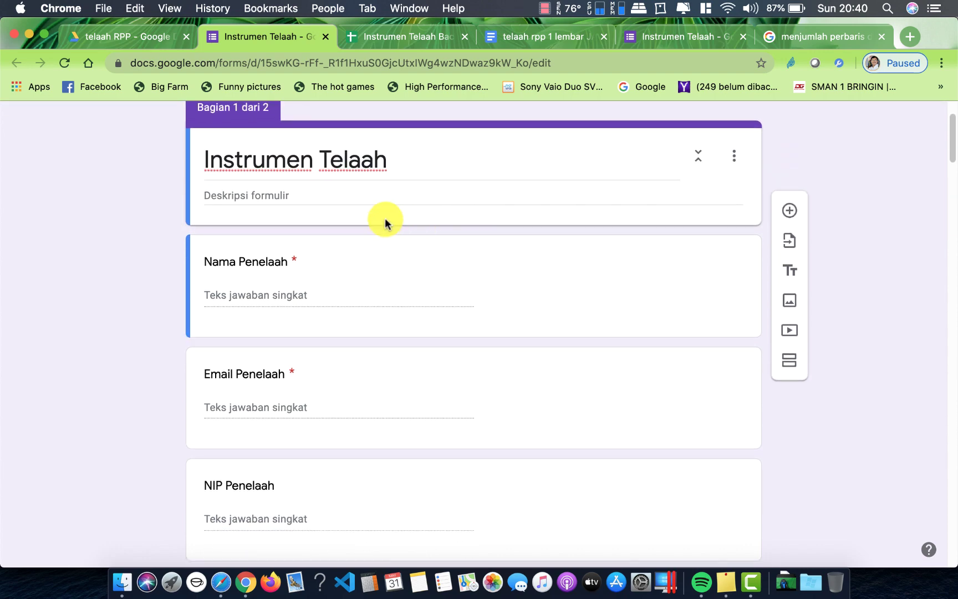
{"action": "scroll", "coordinate": [303, 236], "scroll_direction": "down", "scroll_amount": 2}
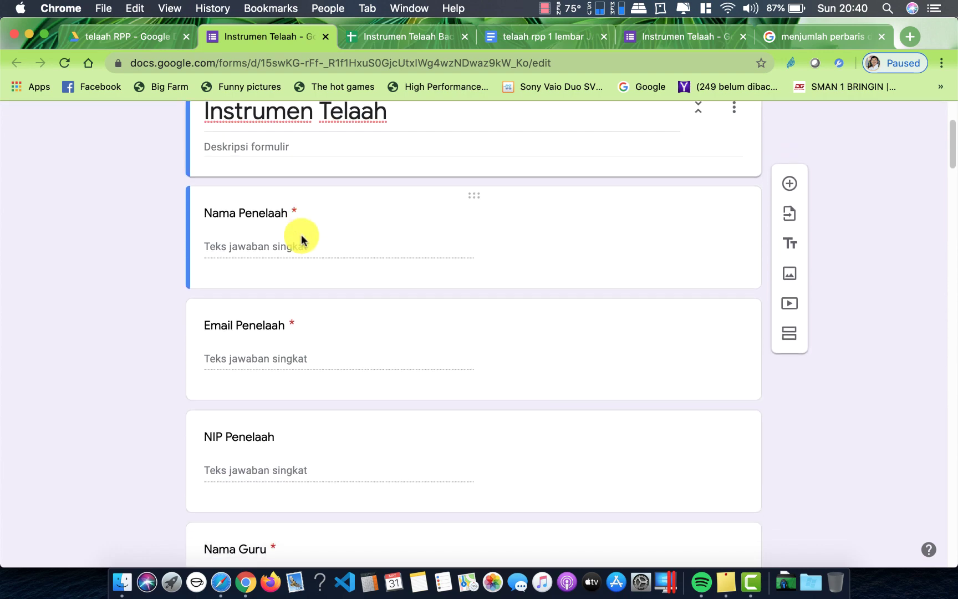
{"action": "scroll", "coordinate": [303, 238], "scroll_direction": "down", "scroll_amount": 1}
{"action": "scroll", "coordinate": [302, 239], "scroll_direction": "down", "scroll_amount": 1}
{"action": "scroll", "coordinate": [303, 239], "scroll_direction": "down", "scroll_amount": 1}
{"action": "scroll", "coordinate": [303, 239], "scroll_direction": "down", "scroll_amount": 1}
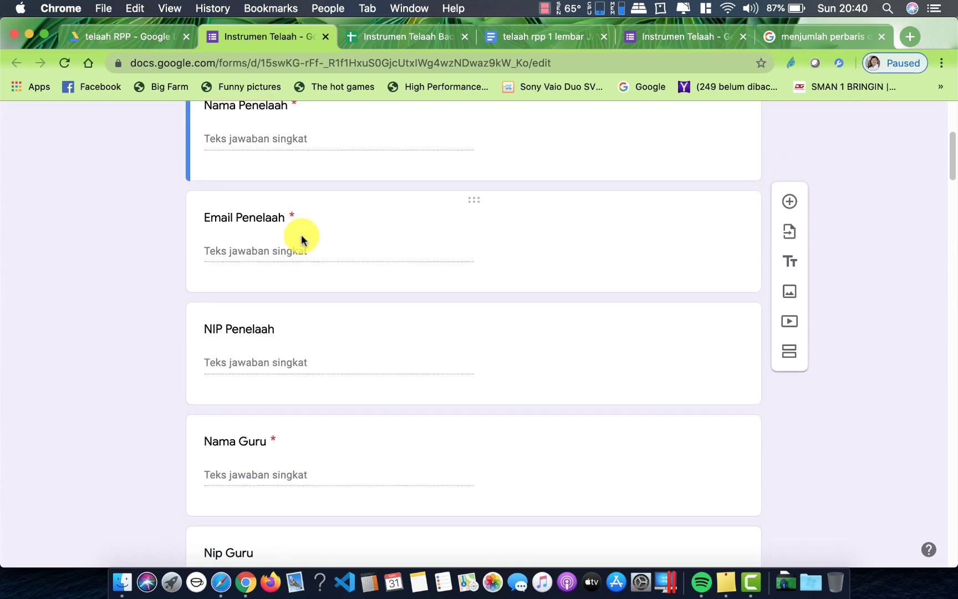
{"action": "scroll", "coordinate": [303, 238], "scroll_direction": "down", "scroll_amount": 1}
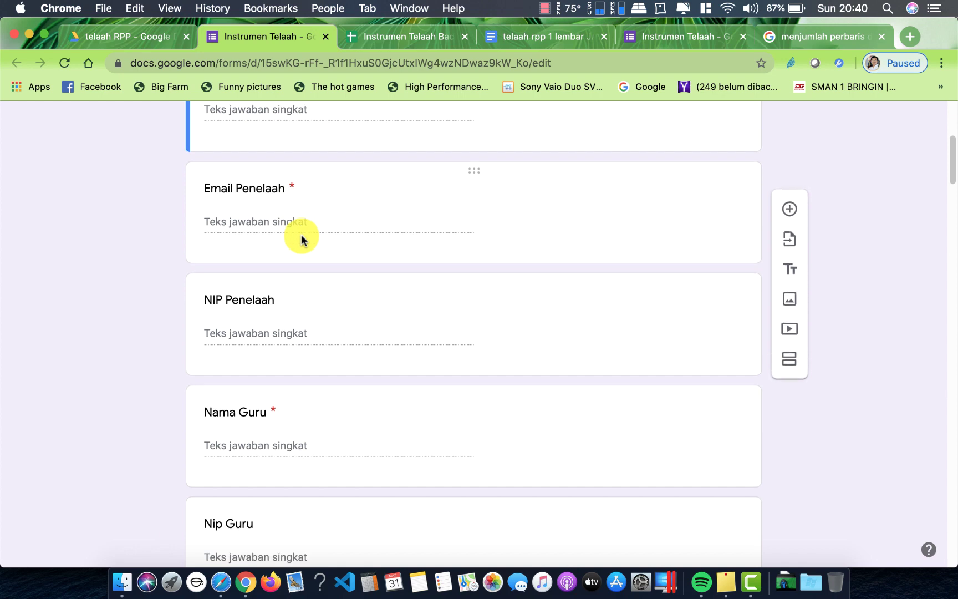
- Close the lesson-plan, duplicate form, search and backup spreadsheet tabs, returning to the telaah RPP folder
{"action": "left_click", "coordinate": [605, 37]}
{"action": "left_click", "coordinate": [606, 37]}
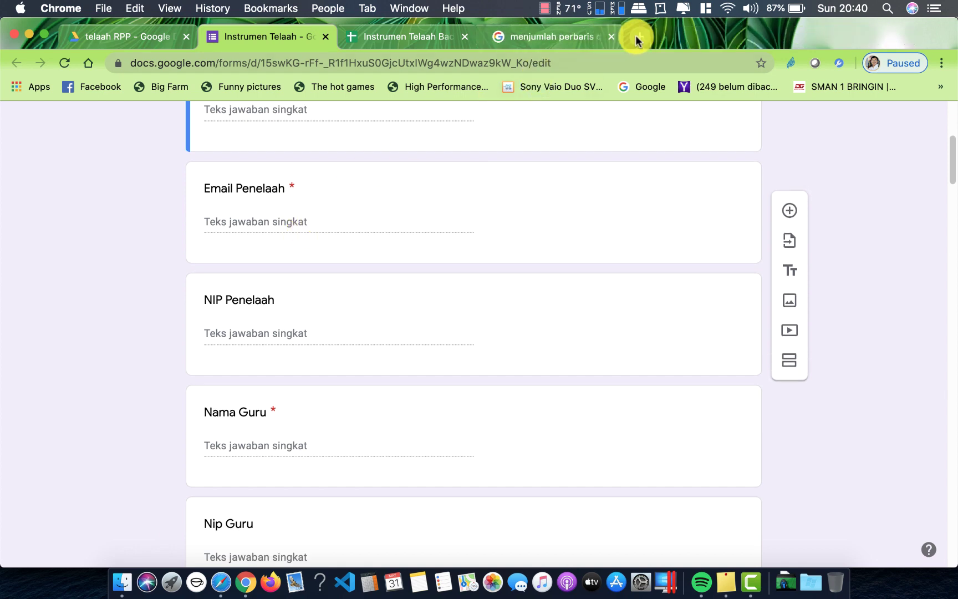
{"action": "left_click", "coordinate": [607, 37]}
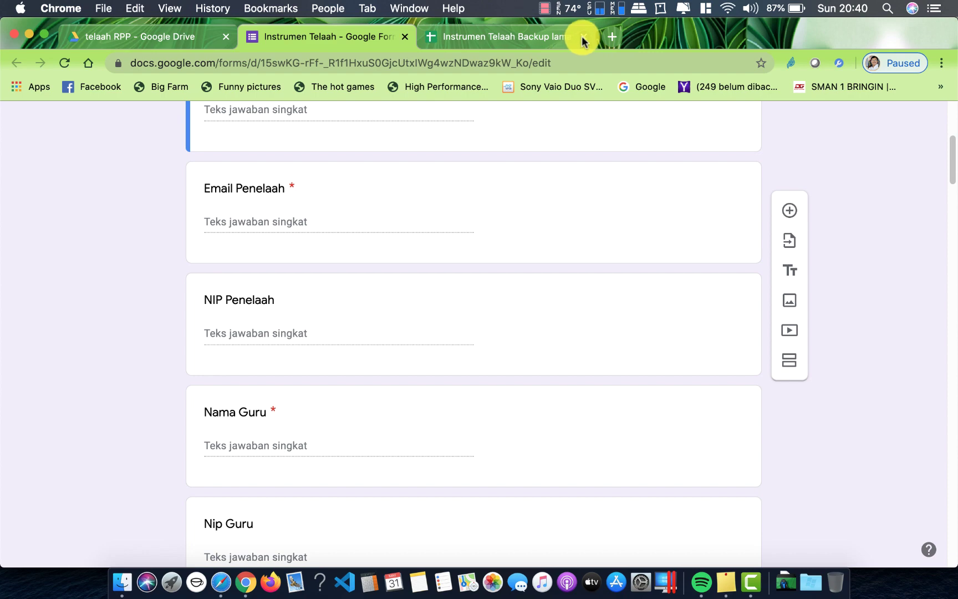
{"action": "left_click", "coordinate": [584, 37]}
{"action": "left_click", "coordinate": [139, 34]}
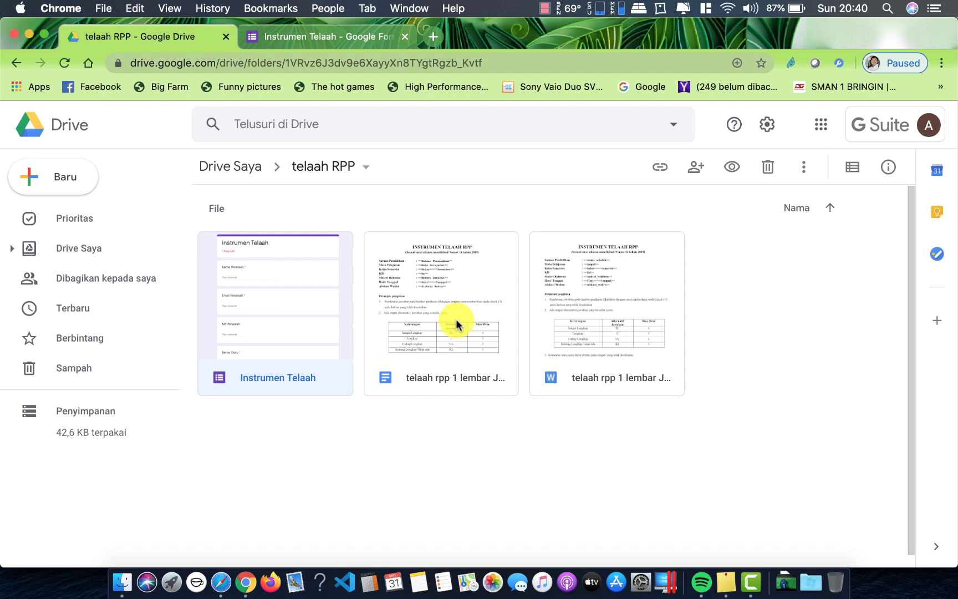
- Open the 'telaah rpp 1 lembar JADI' Doc and scroll through its placeholder fields to the signatures
{"action": "double_click", "coordinate": [456, 325]}
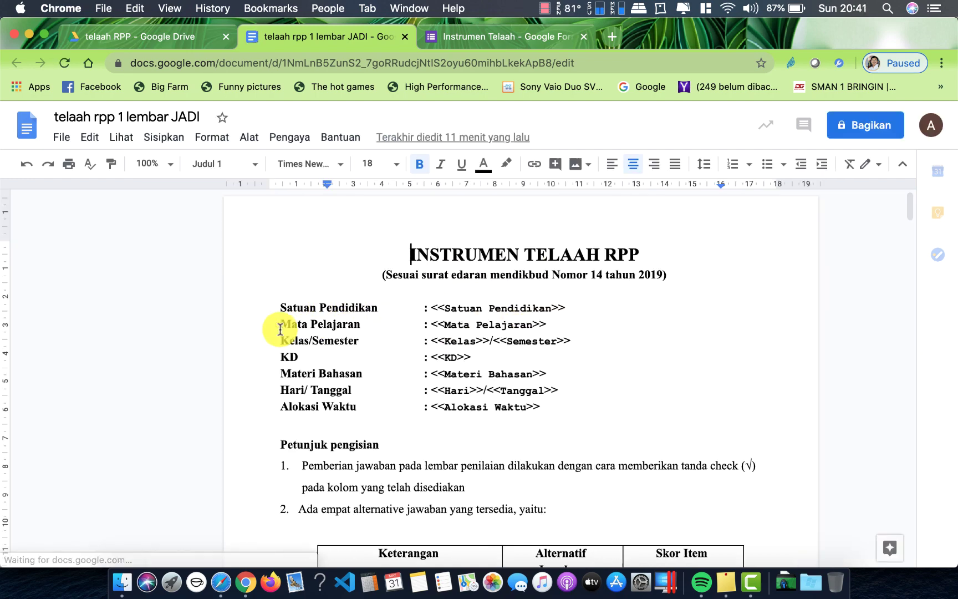
{"action": "scroll", "coordinate": [422, 321], "scroll_direction": "down", "scroll_amount": 2}
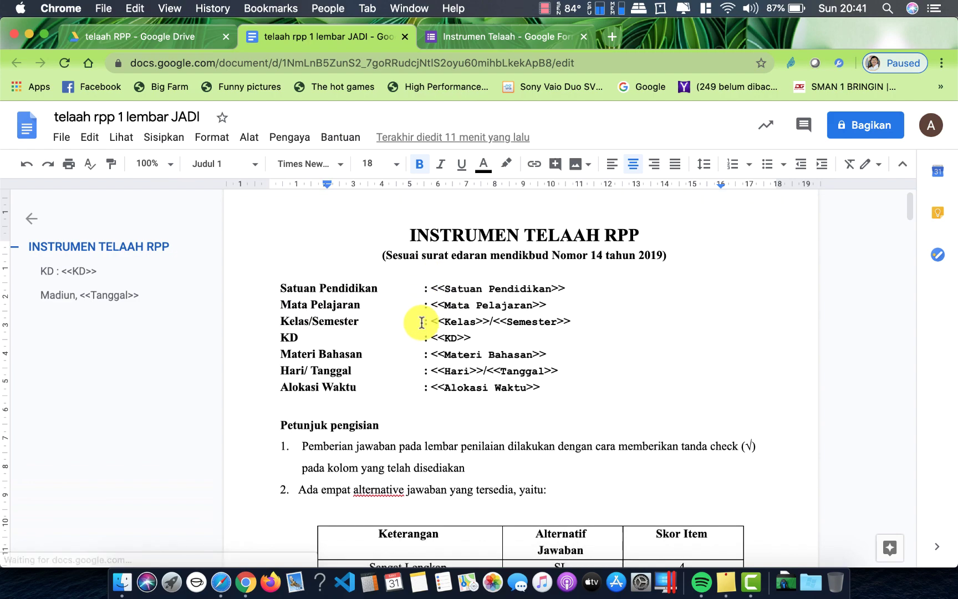
{"action": "scroll", "coordinate": [421, 325], "scroll_direction": "down", "scroll_amount": 1}
{"action": "scroll", "coordinate": [421, 325], "scroll_direction": "down", "scroll_amount": 1}
{"action": "scroll", "coordinate": [421, 324], "scroll_direction": "down", "scroll_amount": 1}
{"action": "scroll", "coordinate": [422, 323], "scroll_direction": "down", "scroll_amount": 2}
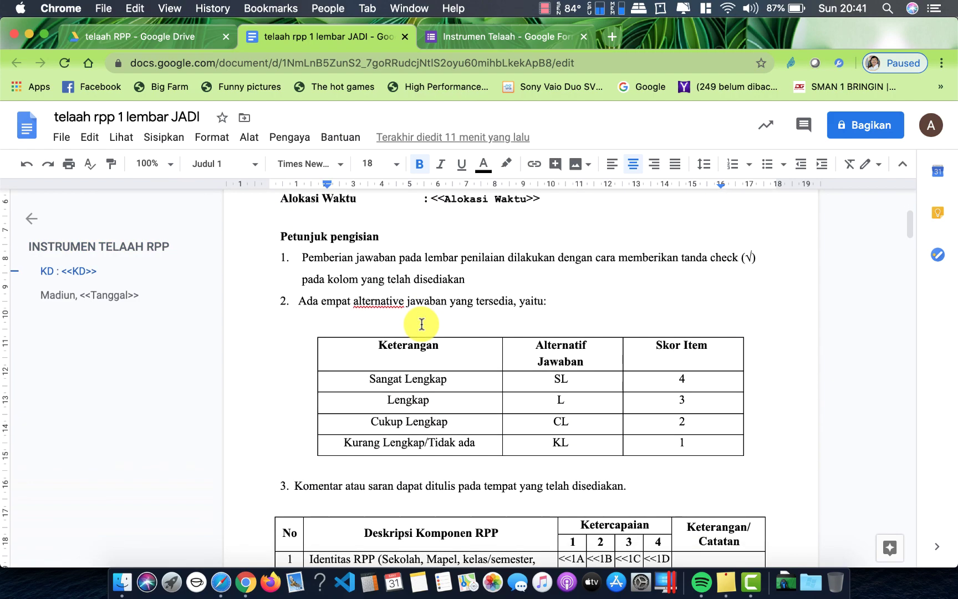
{"action": "scroll", "coordinate": [422, 324], "scroll_direction": "down", "scroll_amount": 2}
{"action": "scroll", "coordinate": [422, 323], "scroll_direction": "down", "scroll_amount": 10}
{"action": "scroll", "coordinate": [422, 323], "scroll_direction": "down", "scroll_amount": 7}
{"action": "scroll", "coordinate": [422, 323], "scroll_direction": "down", "scroll_amount": 5}
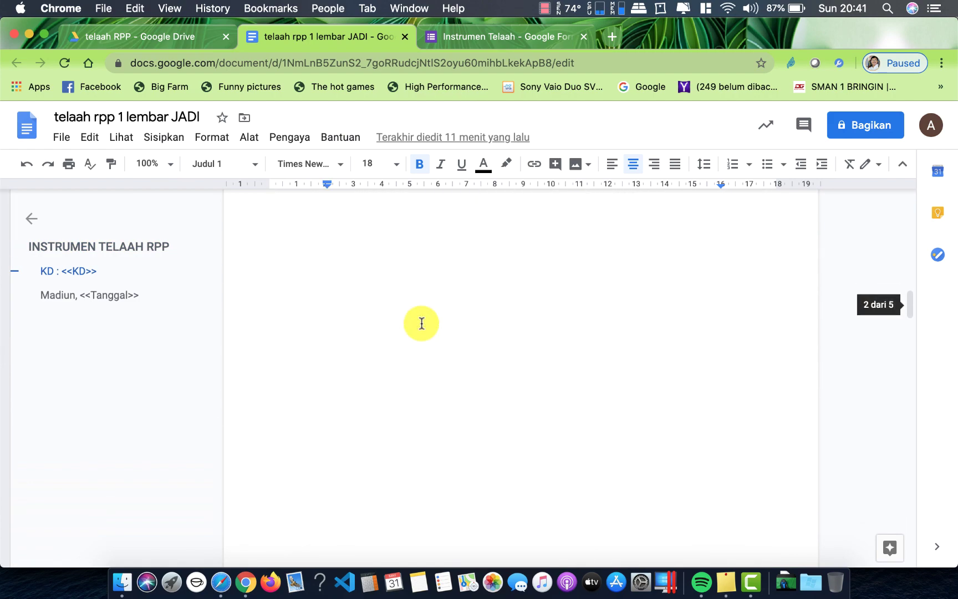
{"action": "scroll", "coordinate": [421, 324], "scroll_direction": "down", "scroll_amount": 10}
{"action": "scroll", "coordinate": [421, 323], "scroll_direction": "up", "scroll_amount": 1}
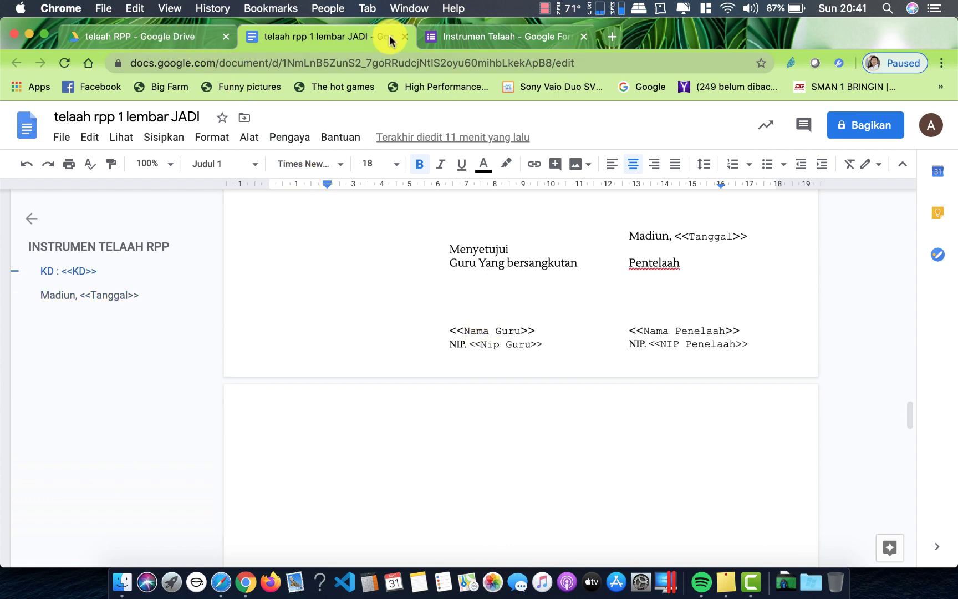
- Review the Instrumen Telaah form's questions in the editor, then preview it as a respondent
{"action": "left_click", "coordinate": [469, 36]}
{"action": "scroll", "coordinate": [380, 279], "scroll_direction": "down", "scroll_amount": 5}
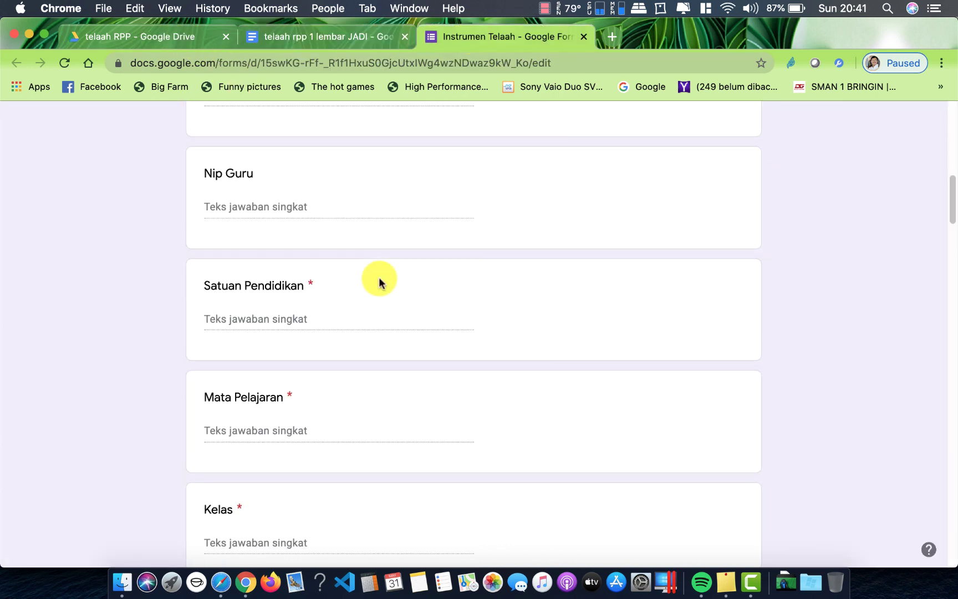
{"action": "scroll", "coordinate": [380, 279], "scroll_direction": "down", "scroll_amount": 3}
{"action": "scroll", "coordinate": [380, 279], "scroll_direction": "down", "scroll_amount": 5}
{"action": "scroll", "coordinate": [380, 280], "scroll_direction": "down", "scroll_amount": 5}
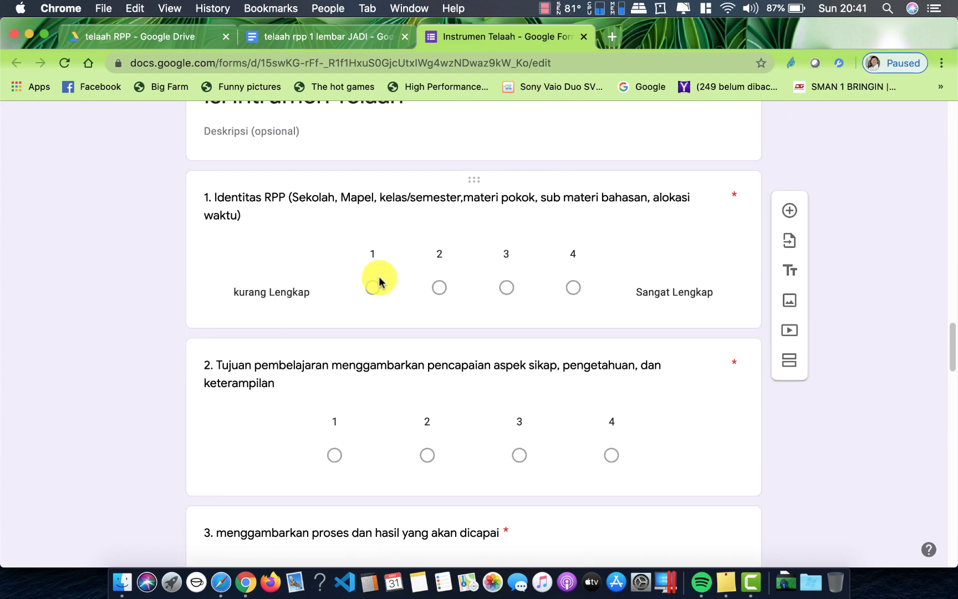
{"action": "scroll", "coordinate": [379, 281], "scroll_direction": "down", "scroll_amount": 5}
{"action": "scroll", "coordinate": [380, 281], "scroll_direction": "down", "scroll_amount": 1}
{"action": "scroll", "coordinate": [380, 281], "scroll_direction": "down", "scroll_amount": 5}
{"action": "scroll", "coordinate": [380, 281], "scroll_direction": "up", "scroll_amount": 10}
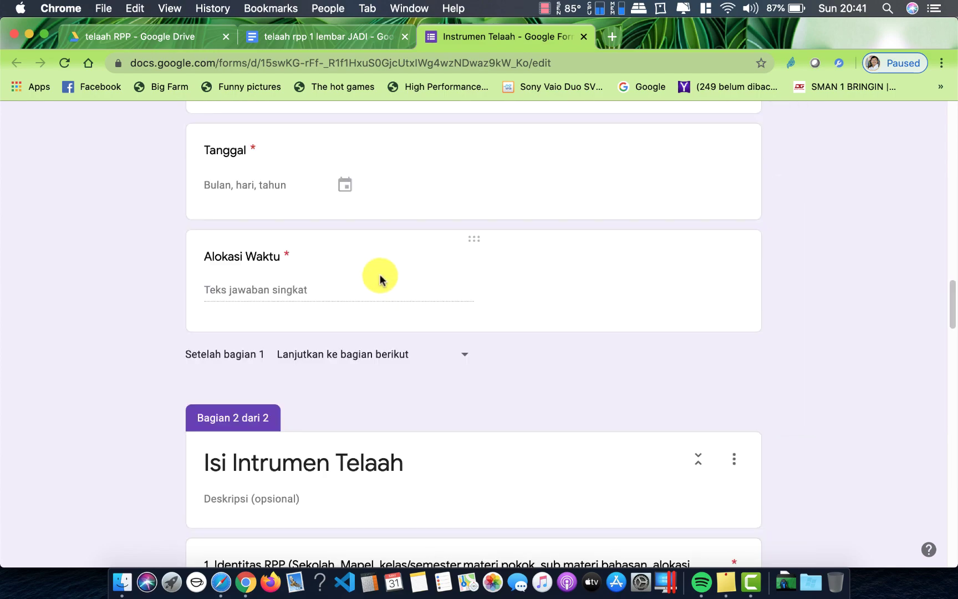
{"action": "scroll", "coordinate": [380, 281], "scroll_direction": "up", "scroll_amount": 5}
{"action": "scroll", "coordinate": [380, 281], "scroll_direction": "up", "scroll_amount": 3}
{"action": "scroll", "coordinate": [381, 274], "scroll_direction": "up", "scroll_amount": 2}
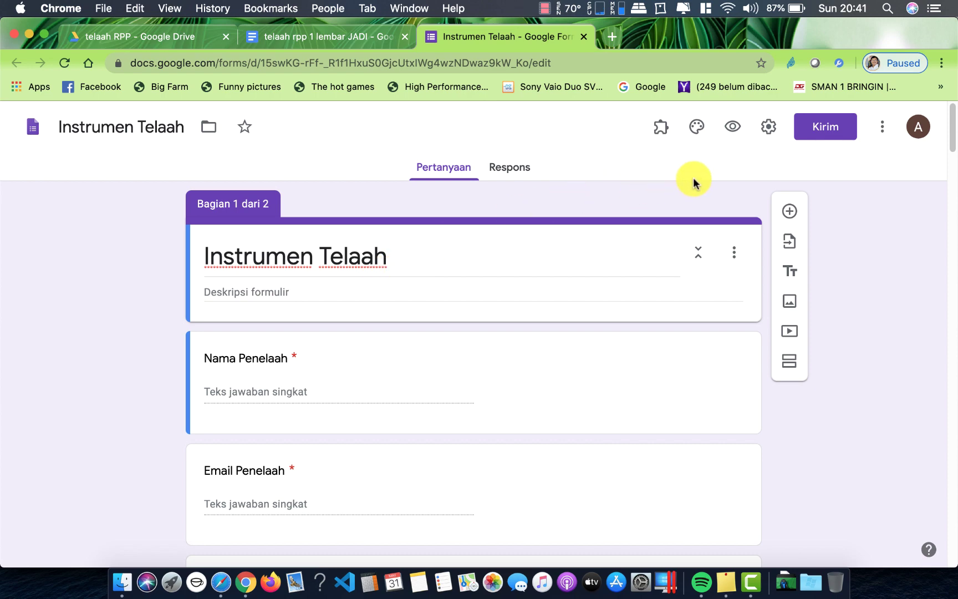
{"action": "left_click", "coordinate": [734, 126]}
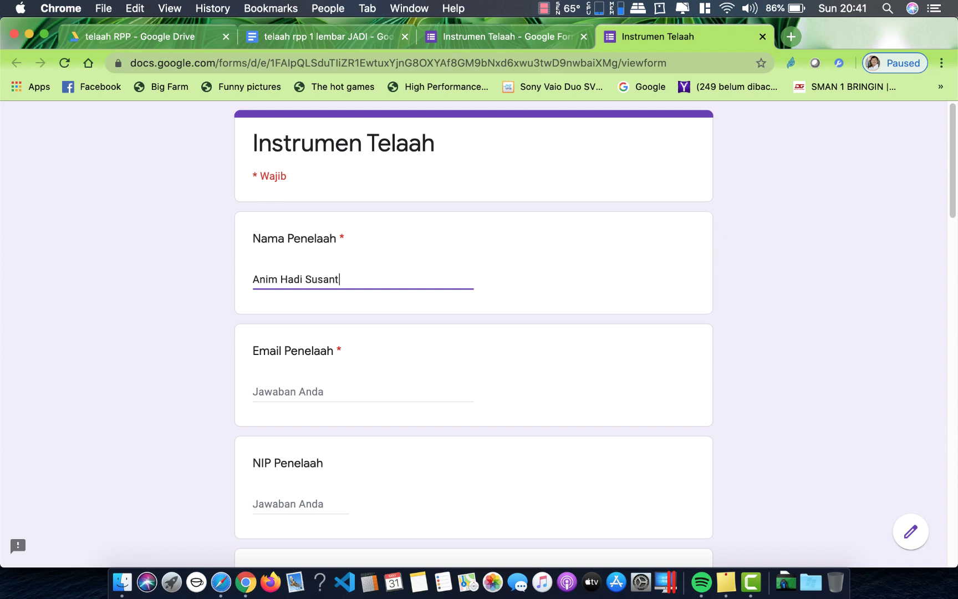
- Fill in the reviewer's e-mail, the teacher's name and the teacher's NIP
{"action": "left_click", "coordinate": [278, 385]}
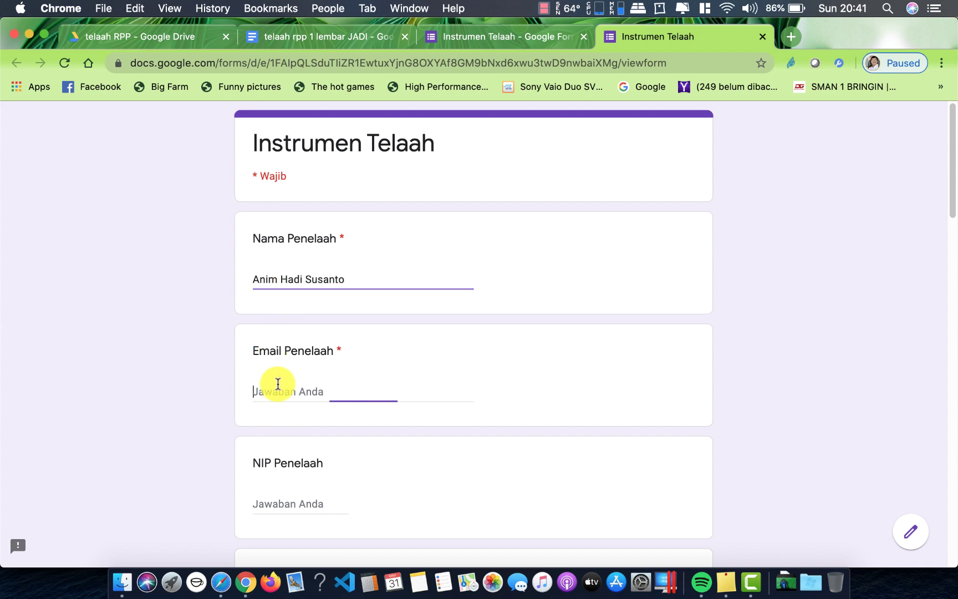
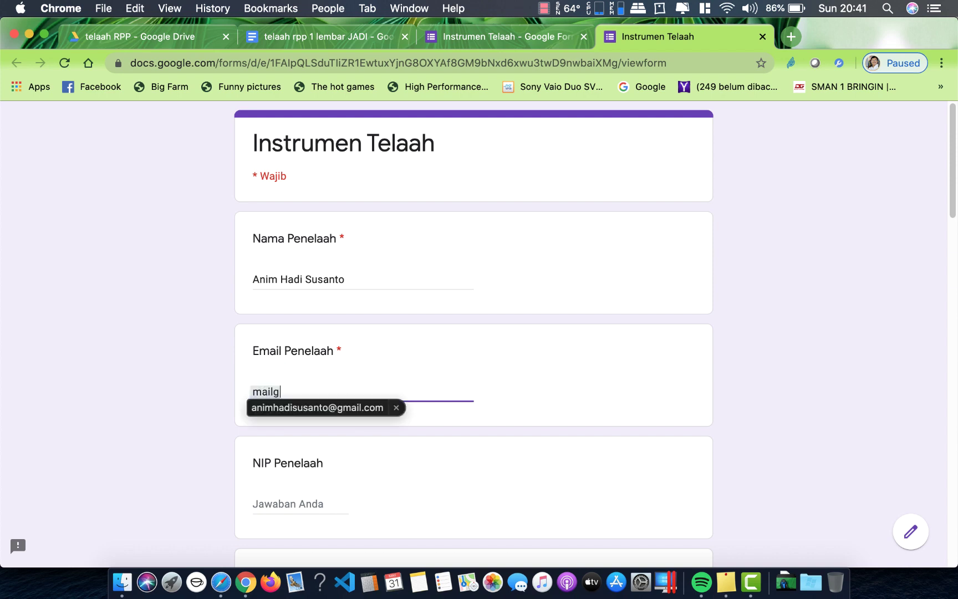
{"action": "key", "text": "Tab"}
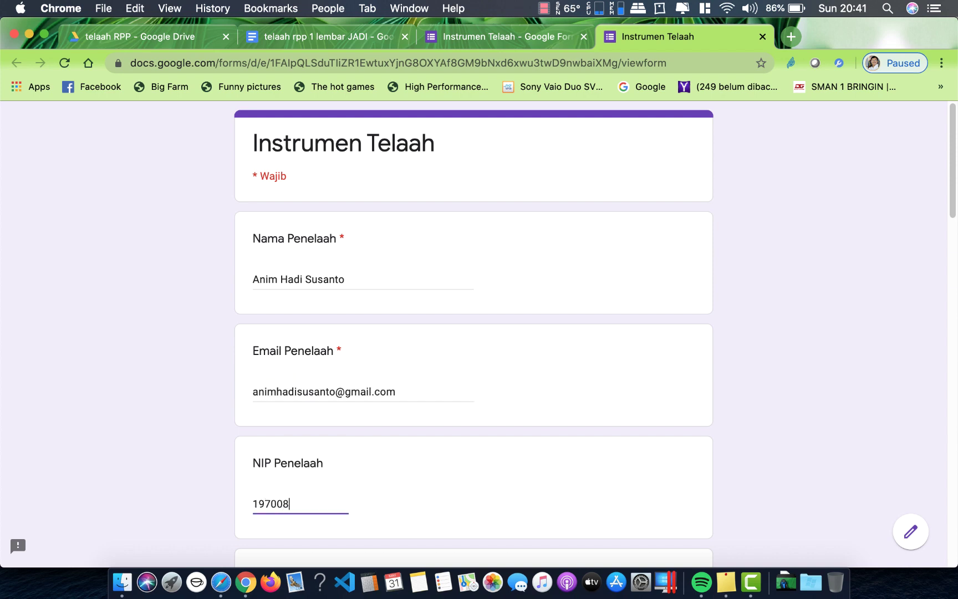
{"action": "scroll", "coordinate": [347, 453], "scroll_direction": "down", "scroll_amount": 1}
{"action": "scroll", "coordinate": [347, 453], "scroll_direction": "down", "scroll_amount": 3}
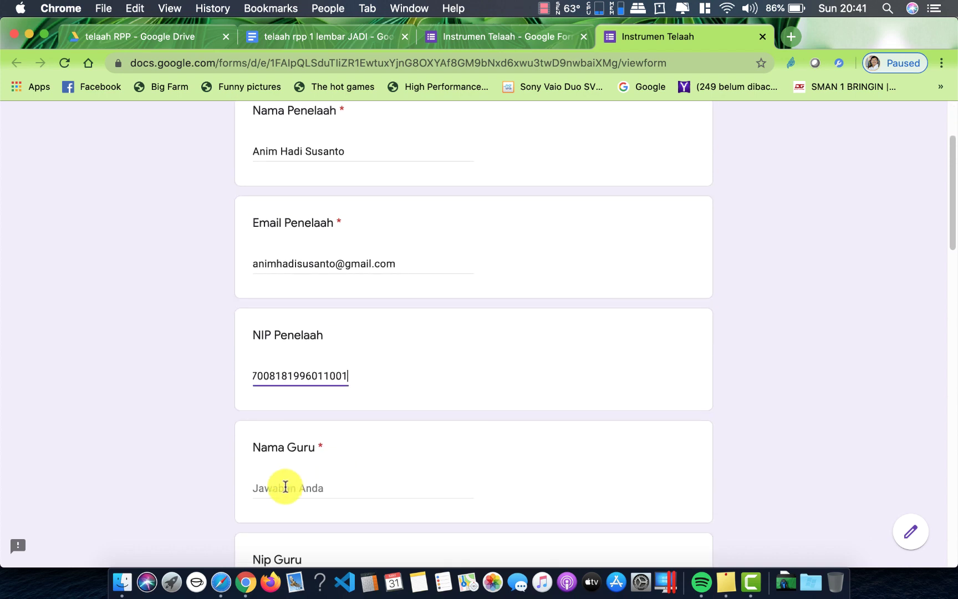
{"action": "left_click", "coordinate": [284, 487]}
{"action": "scroll", "coordinate": [288, 483], "scroll_direction": "down", "scroll_amount": 5}
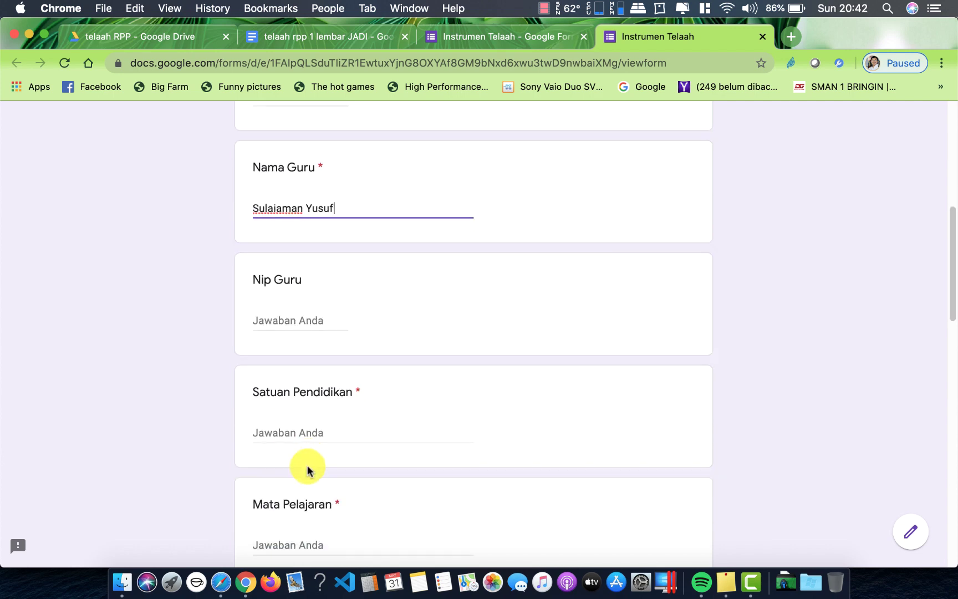
{"action": "left_click", "coordinate": [276, 321]}
- Enter Satuan Pendidikan SMAN 1 Dolopo, Mata Pelajaran Fisika, Kelas 10 and Semester 2
{"action": "left_click", "coordinate": [321, 430]}
{"action": "type", "text": "SMAN 1 Do"}
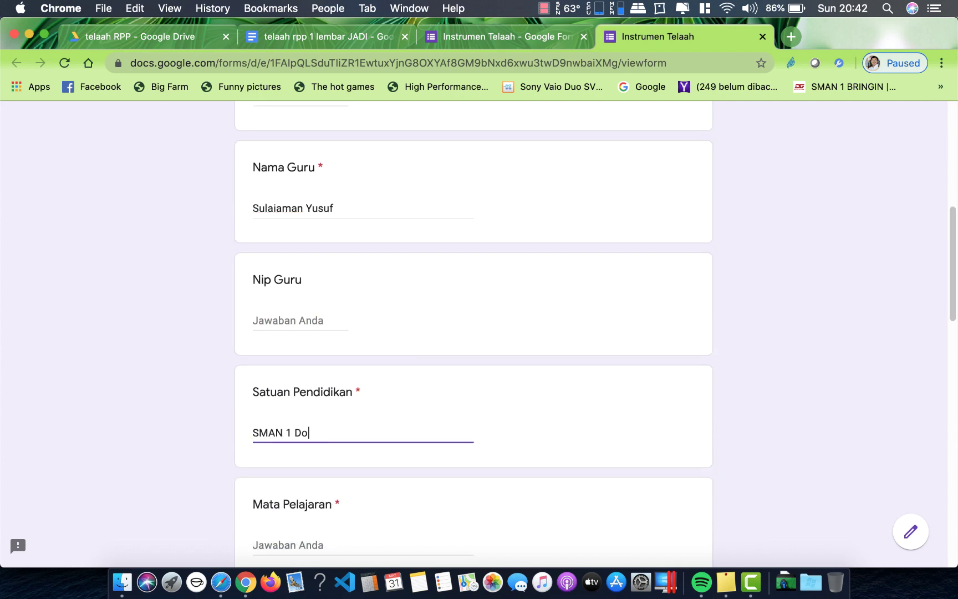
{"action": "type", "text": "lopo"}
{"action": "scroll", "coordinate": [288, 436], "scroll_direction": "down", "scroll_amount": 2}
{"action": "left_click", "coordinate": [289, 427]}
{"action": "type", "text": "Fisika"}
{"action": "scroll", "coordinate": [285, 484], "scroll_direction": "down", "scroll_amount": 2}
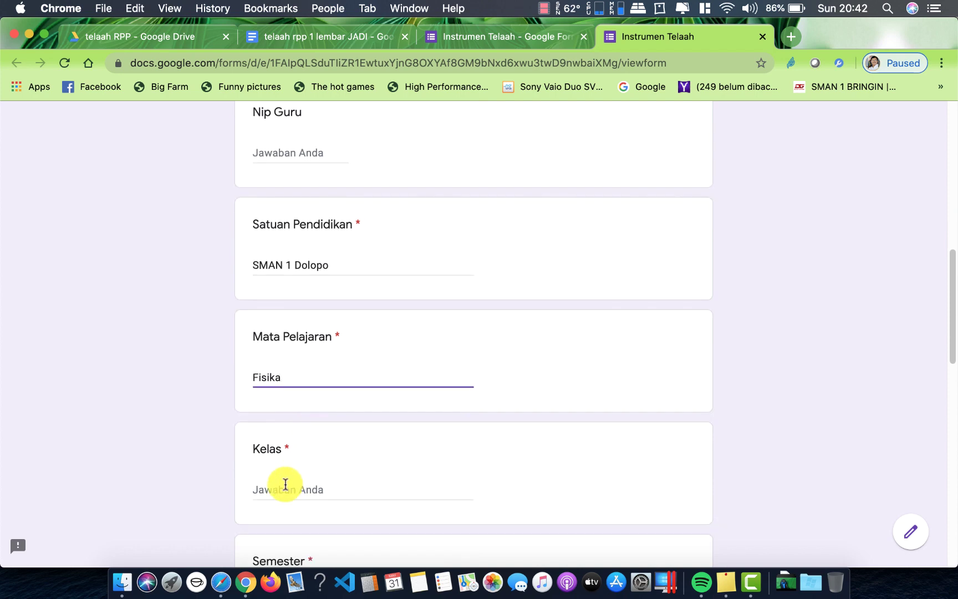
{"action": "left_click", "coordinate": [285, 484]}
{"action": "type", "text": "10"}
{"action": "scroll", "coordinate": [325, 457], "scroll_direction": "down", "scroll_amount": 6}
{"action": "left_click", "coordinate": [278, 228]}
{"action": "type", "text": "2"}
- Answer KD, Materi Bahasan, Hari and Tanggal 28/05/2020, then continue to the rating page
{"action": "left_click", "coordinate": [293, 332]}
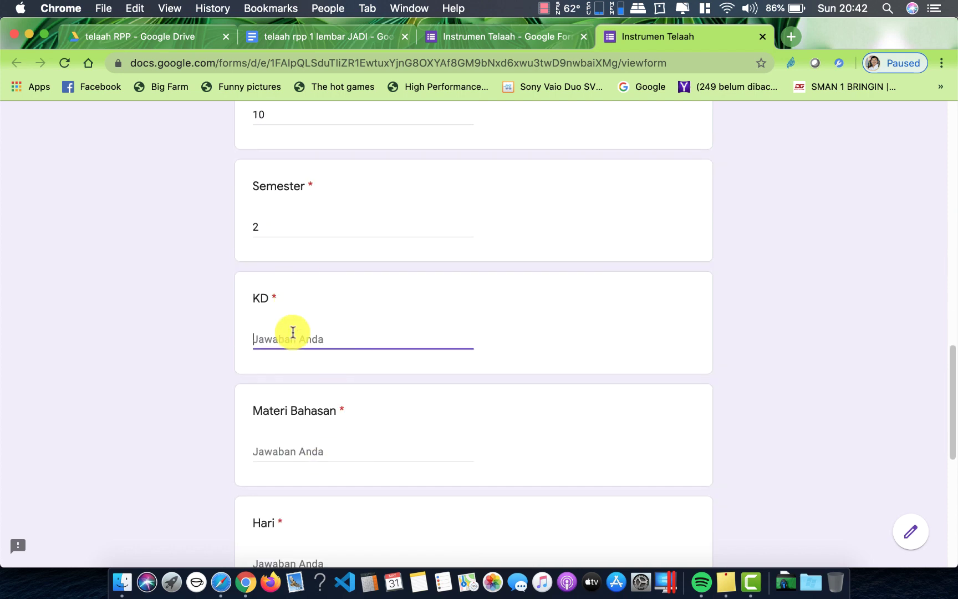
{"action": "left_click", "coordinate": [284, 451]}
{"action": "type", "text": "Percepatan"}
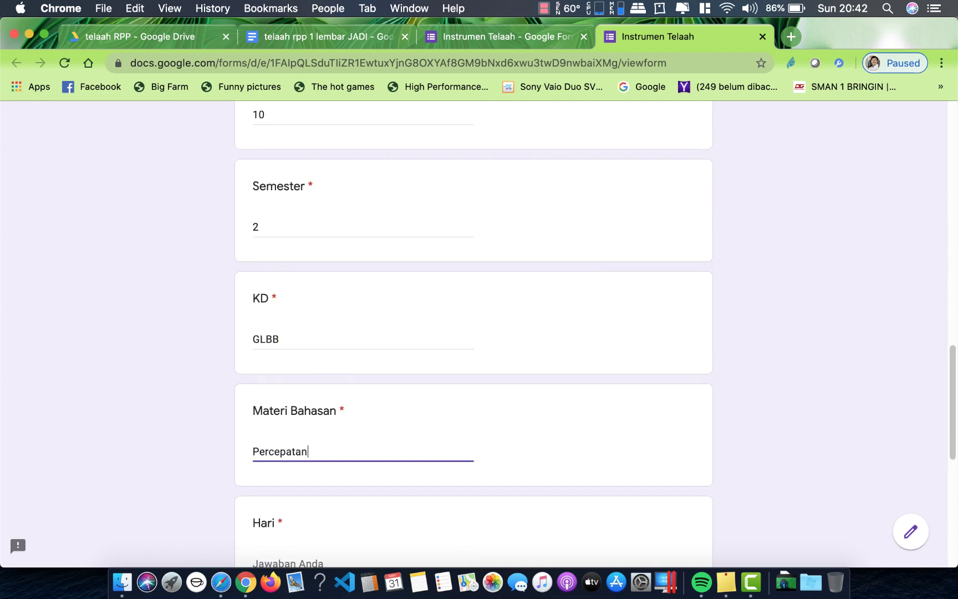
{"action": "scroll", "coordinate": [279, 509], "scroll_direction": "down", "scroll_amount": 2}
{"action": "left_click", "coordinate": [278, 509]}
{"action": "scroll", "coordinate": [379, 475], "scroll_direction": "down", "scroll_amount": 5}
{"action": "scroll", "coordinate": [325, 488], "scroll_direction": "down", "scroll_amount": 1}
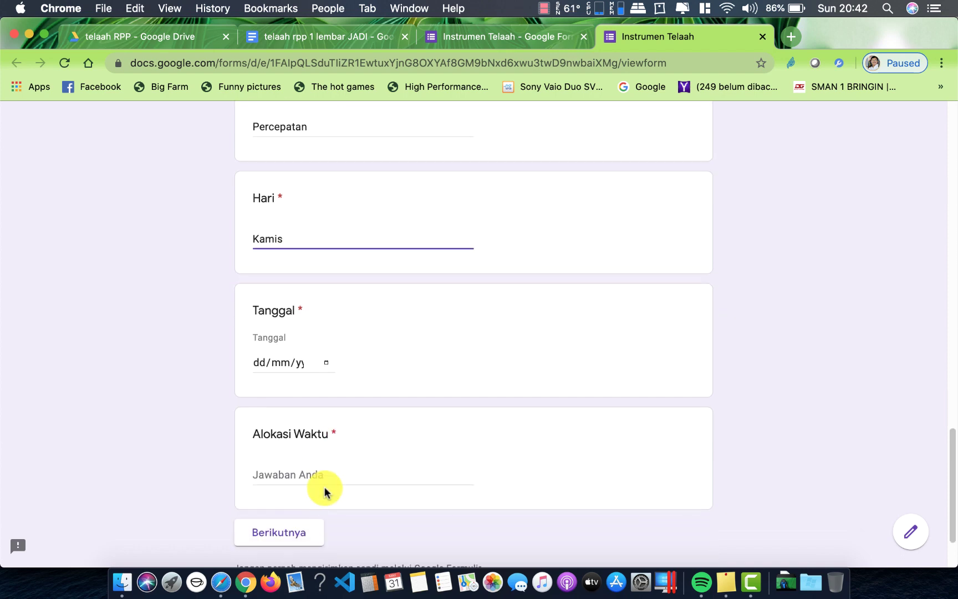
{"action": "left_click", "coordinate": [326, 364]}
{"action": "left_click", "coordinate": [335, 293]}
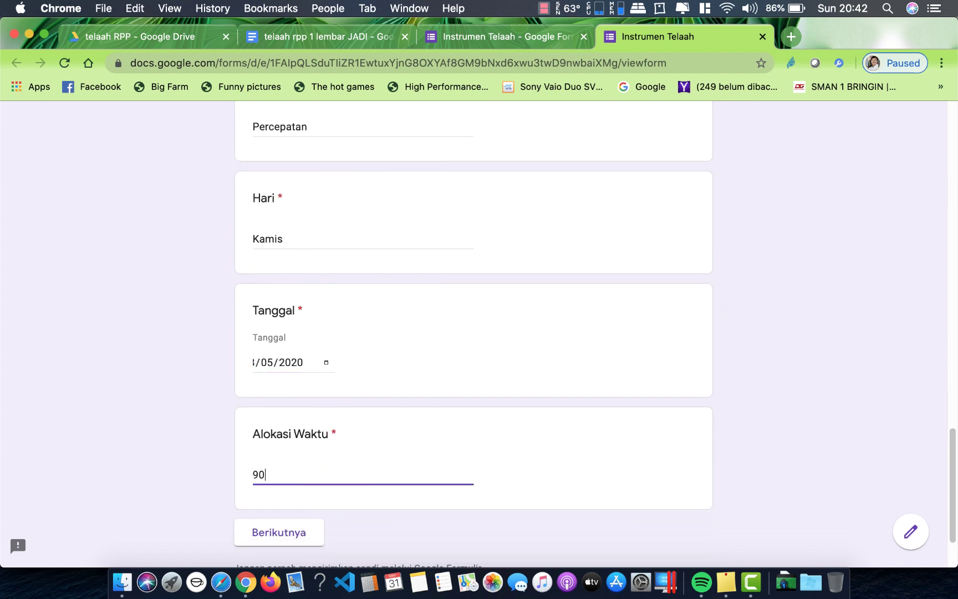
{"action": "type", "text": "t"}
{"action": "left_click", "coordinate": [289, 545]}
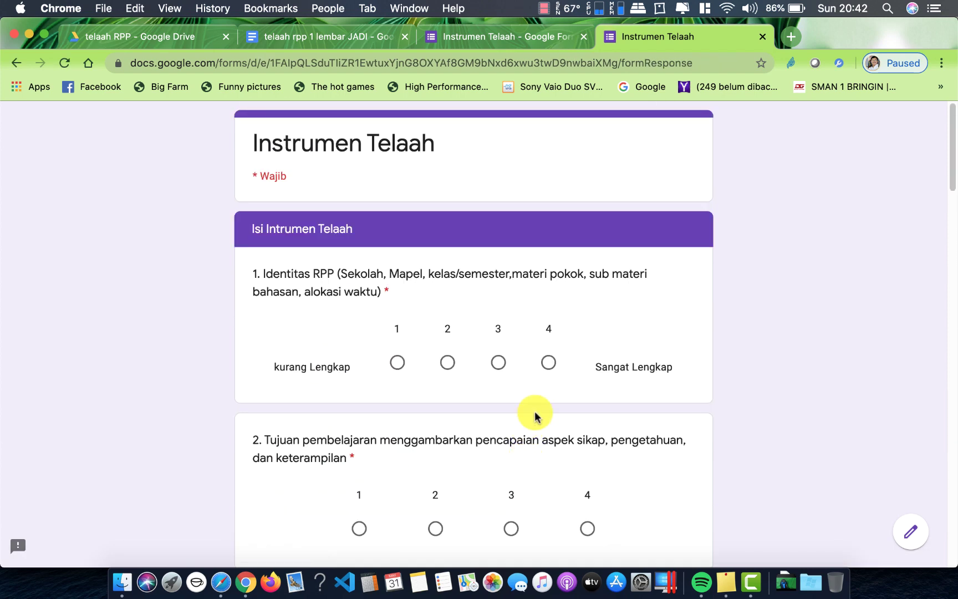
- Rate review questions 1 through 7 with a score of 4
{"action": "left_click", "coordinate": [549, 362]}
{"action": "scroll", "coordinate": [577, 396], "scroll_direction": "down", "scroll_amount": 5}
{"action": "left_click", "coordinate": [587, 345]}
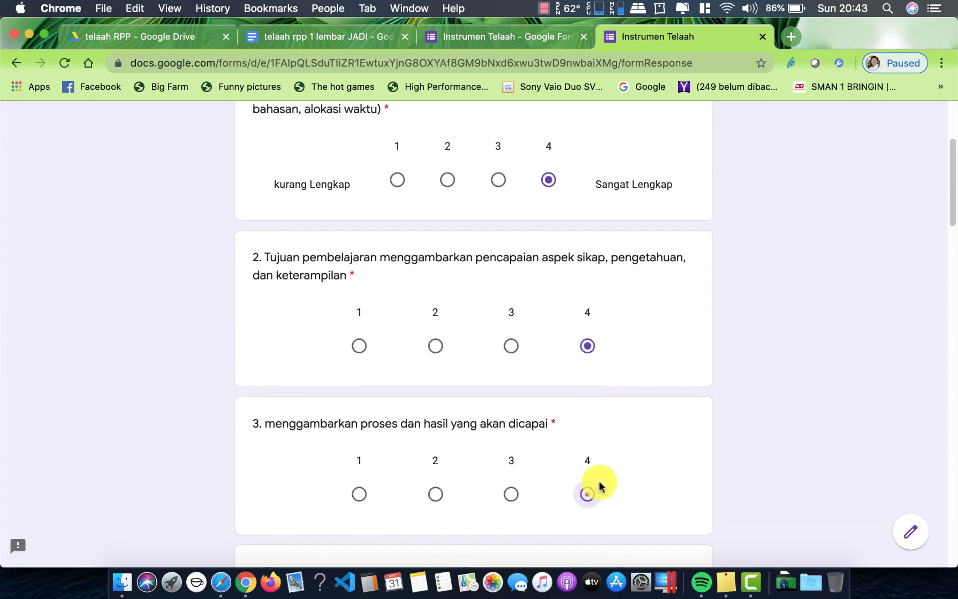
{"action": "left_click", "coordinate": [587, 493]}
{"action": "scroll", "coordinate": [590, 304], "scroll_direction": "down", "scroll_amount": 9}
{"action": "left_click", "coordinate": [588, 302]}
{"action": "left_click", "coordinate": [587, 382]}
{"action": "scroll", "coordinate": [588, 374], "scroll_direction": "down", "scroll_amount": 7}
{"action": "left_click", "coordinate": [588, 286]}
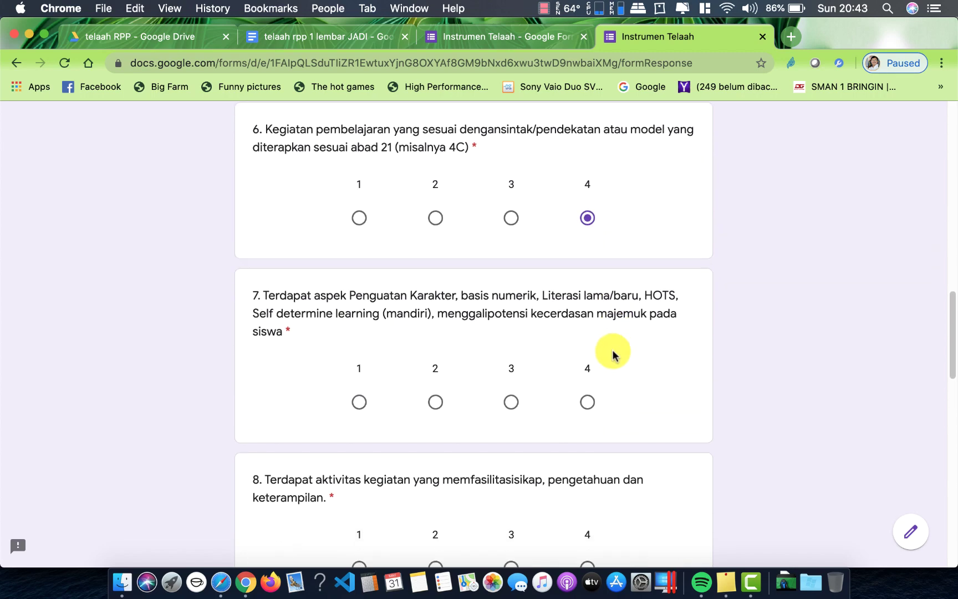
{"action": "left_click", "coordinate": [587, 402]}
- Rate questions 8 through 13 as 4, submit the response, and return to the form editor
{"action": "scroll", "coordinate": [597, 379], "scroll_direction": "down", "scroll_amount": 5}
{"action": "left_click", "coordinate": [586, 355]}
{"action": "left_click", "coordinate": [586, 387]}
{"action": "scroll", "coordinate": [609, 379], "scroll_direction": "down", "scroll_amount": 6}
{"action": "left_click", "coordinate": [586, 316]}
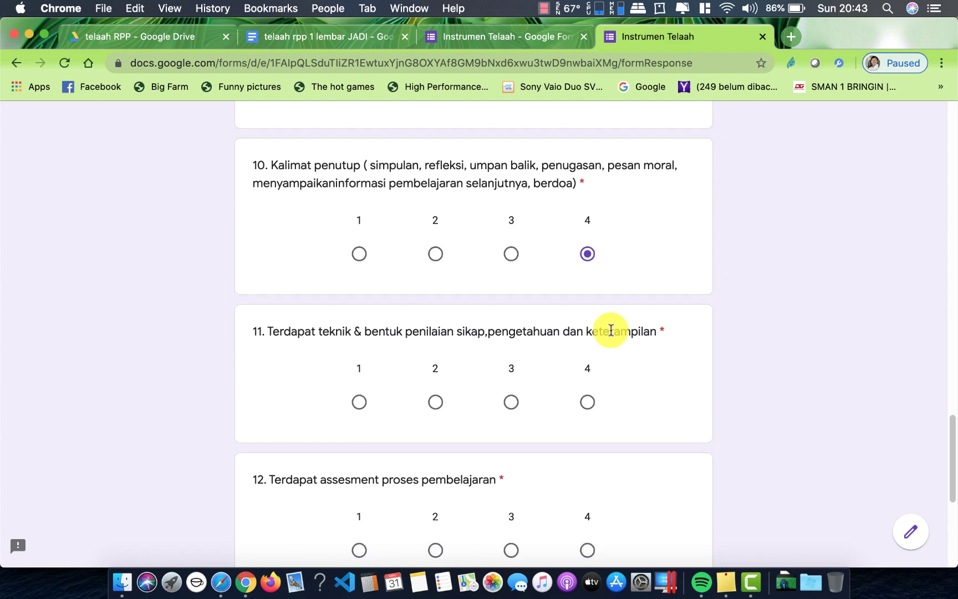
{"action": "left_click", "coordinate": [587, 402]}
{"action": "scroll", "coordinate": [599, 379], "scroll_direction": "down", "scroll_amount": 5}
{"action": "left_click", "coordinate": [587, 366]}
{"action": "scroll", "coordinate": [587, 366], "scroll_direction": "down", "scroll_amount": 4}
{"action": "left_click", "coordinate": [588, 381]}
{"action": "left_click", "coordinate": [357, 446]}
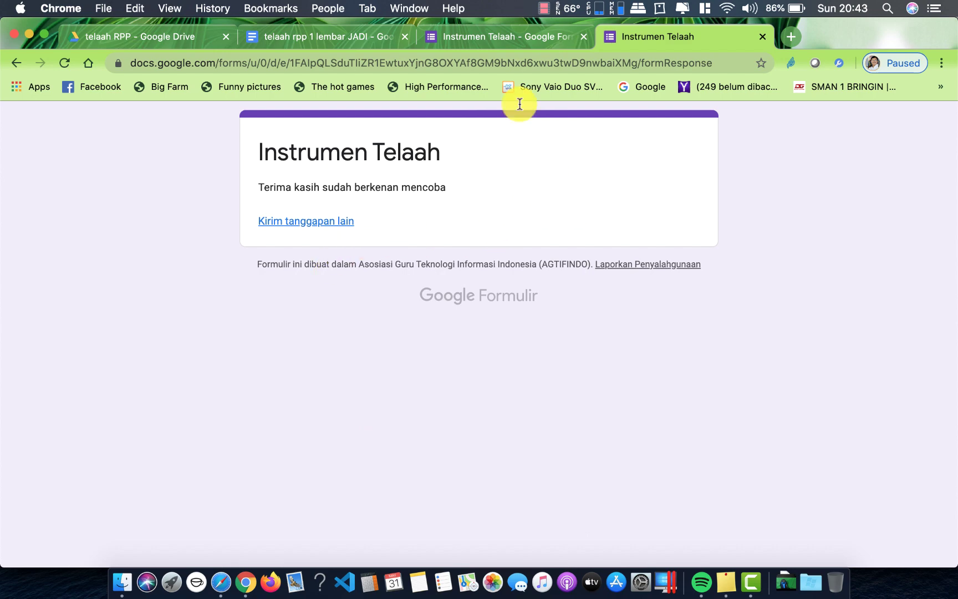
{"action": "left_click", "coordinate": [495, 44]}
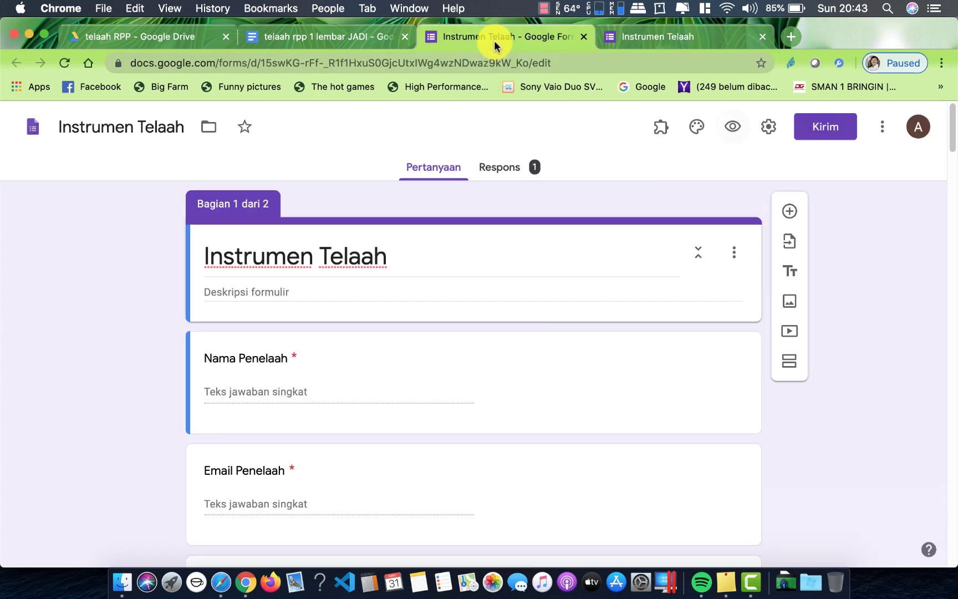
- Unlink the form from its old response spreadsheet in the Respons tab
{"action": "left_click", "coordinate": [513, 172]}
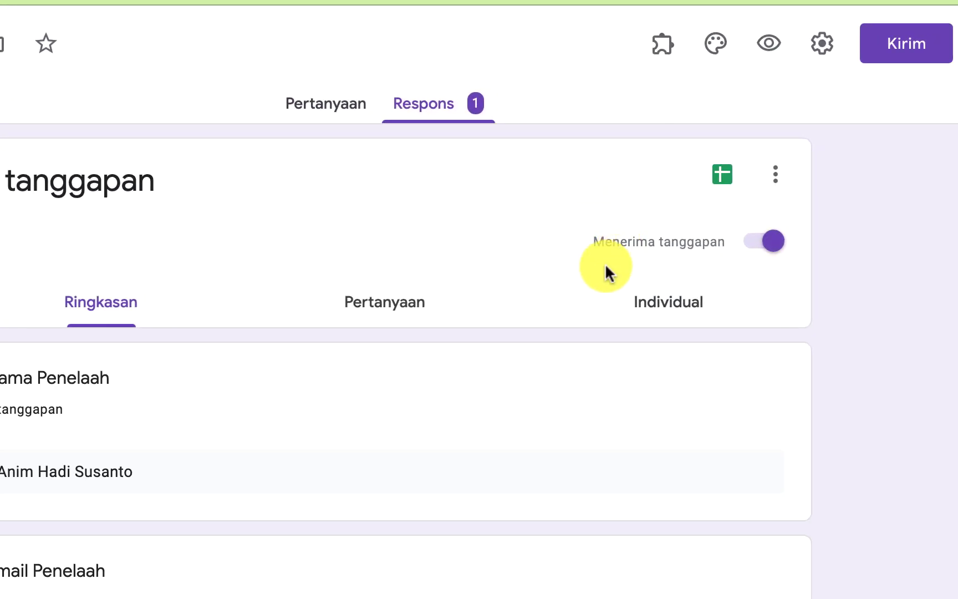
{"action": "left_click", "coordinate": [775, 175]}
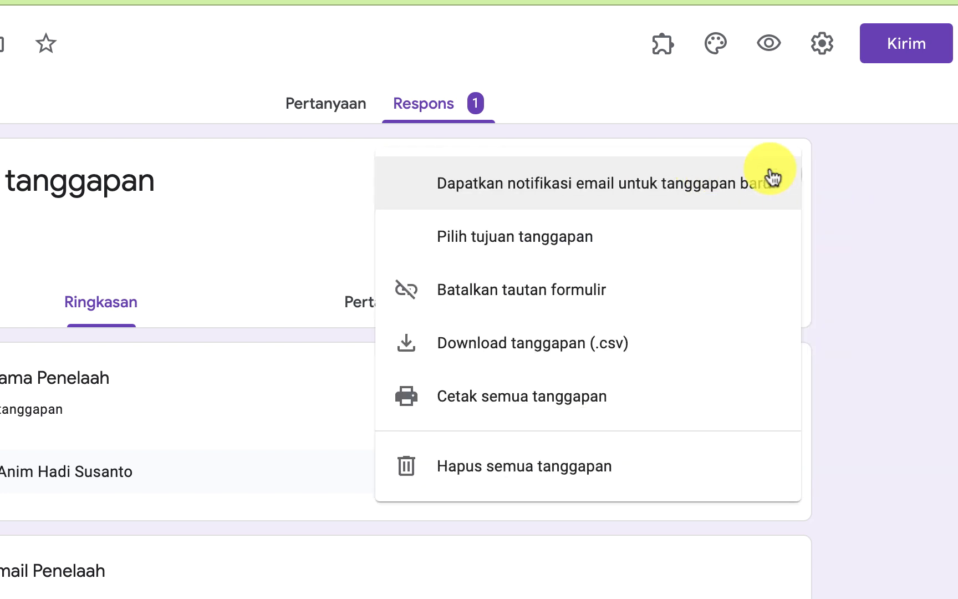
{"action": "left_click", "coordinate": [531, 288]}
{"action": "left_click", "coordinate": [506, 338]}
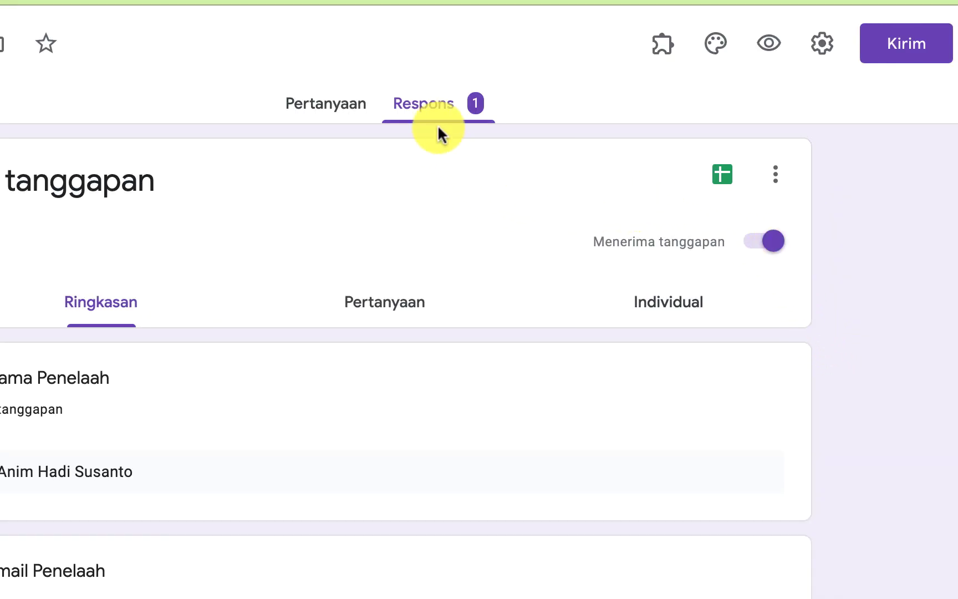
- Create a new response spreadsheet named 'Instrumen Telaah RPP 1 Lembar'
{"action": "left_click", "coordinate": [721, 176]}
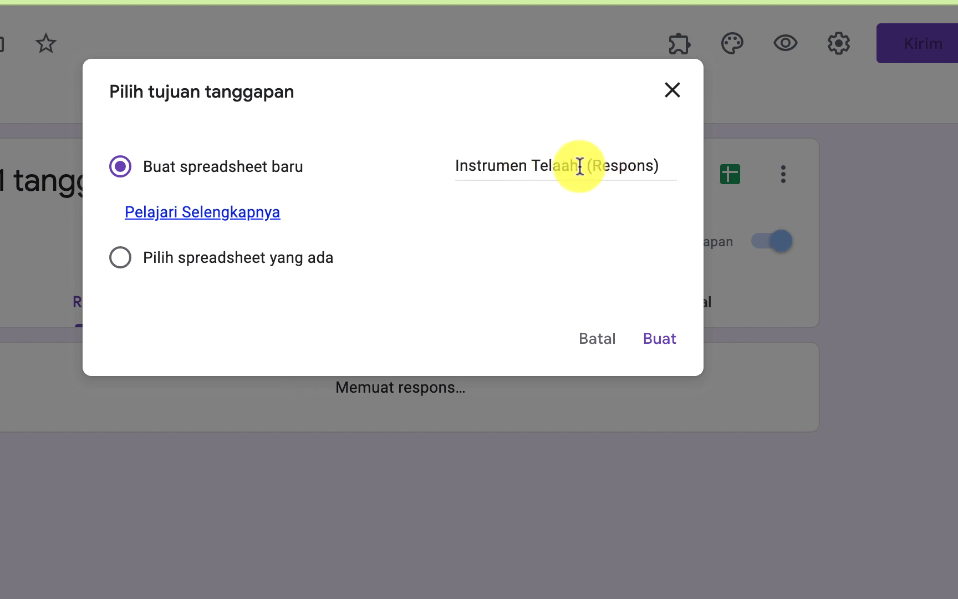
{"action": "left_click_drag", "start_coordinate": [583, 166], "coordinate": [670, 166]}
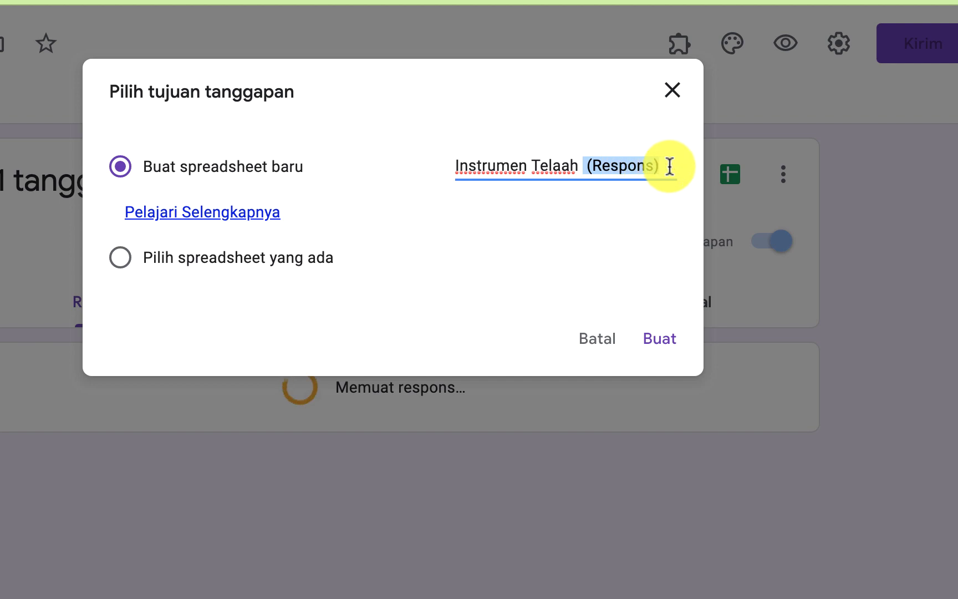
{"action": "type", "text": "R"}
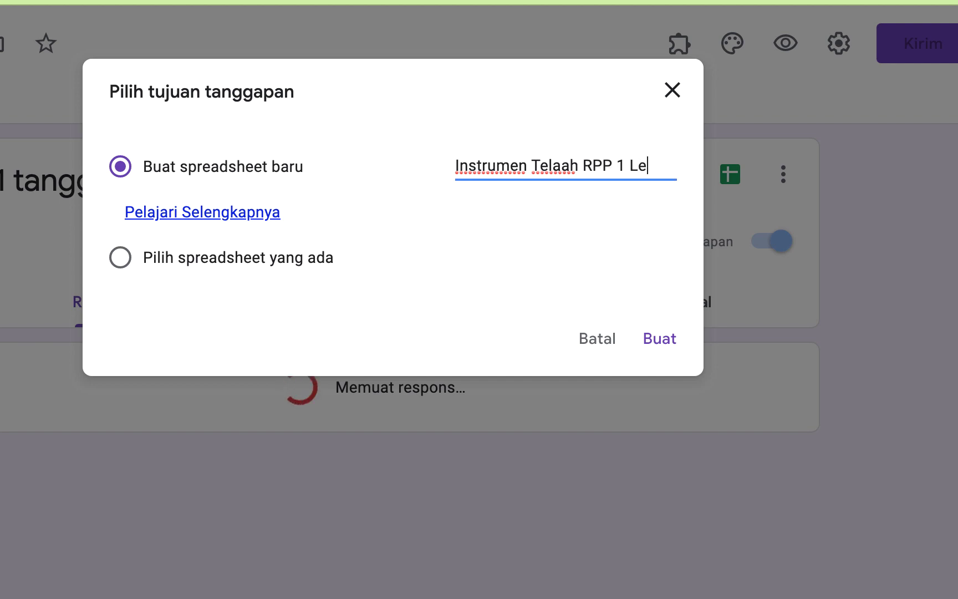
{"action": "type", "text": "bar"}
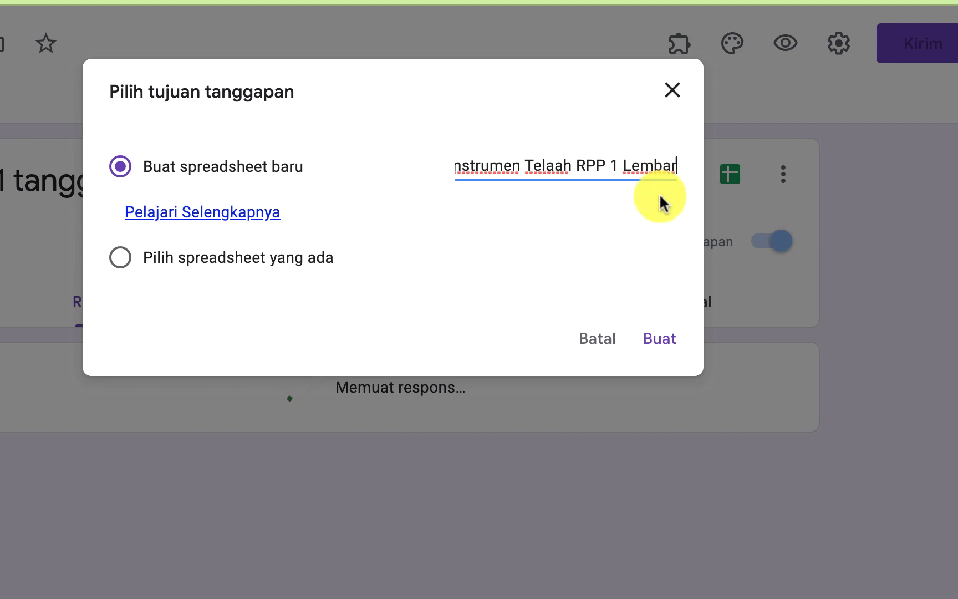
{"action": "left_click", "coordinate": [662, 342]}
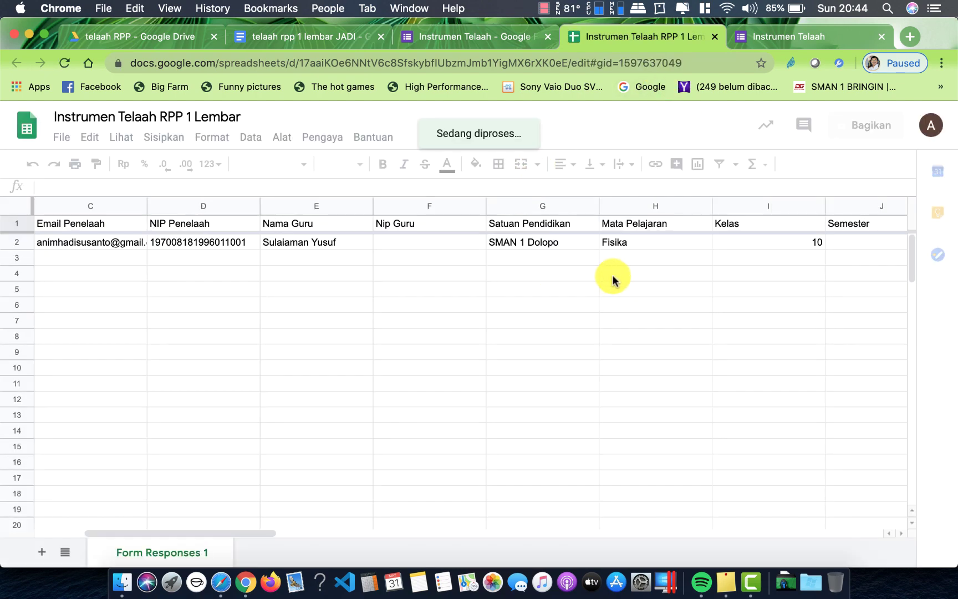
- Scroll across Form Responses 1 to review all the submitted answer columns
{"action": "scroll", "coordinate": [616, 280], "scroll_direction": "right", "scroll_amount": 5}
{"action": "scroll", "coordinate": [618, 279], "scroll_direction": "right", "scroll_amount": 10}
{"action": "scroll", "coordinate": [622, 278], "scroll_direction": "right", "scroll_amount": 3}
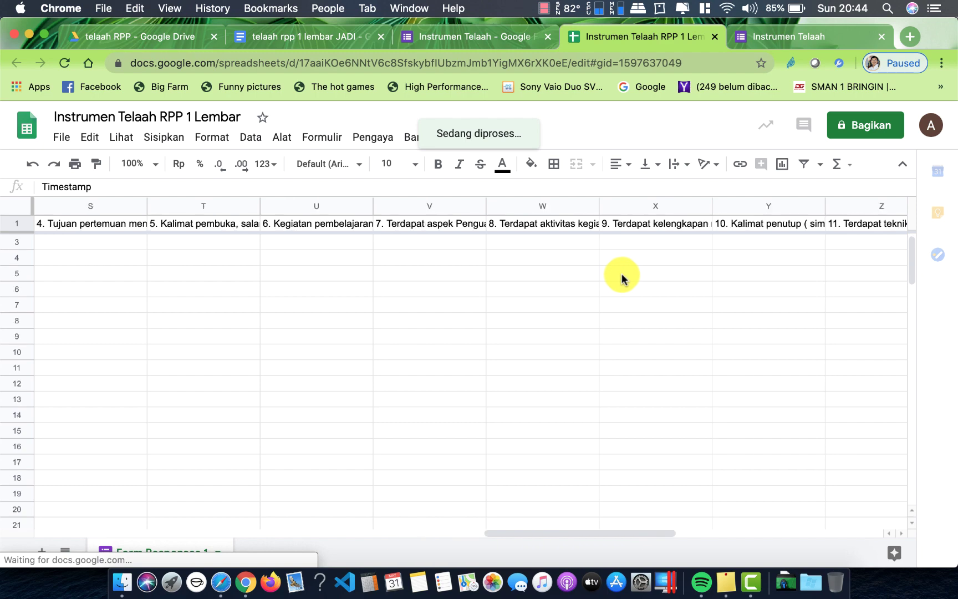
{"action": "scroll", "coordinate": [610, 280], "scroll_direction": "right", "scroll_amount": 9}
{"action": "scroll", "coordinate": [571, 288], "scroll_direction": "left", "scroll_amount": 3}
{"action": "scroll", "coordinate": [560, 289], "scroll_direction": "left", "scroll_amount": 1}
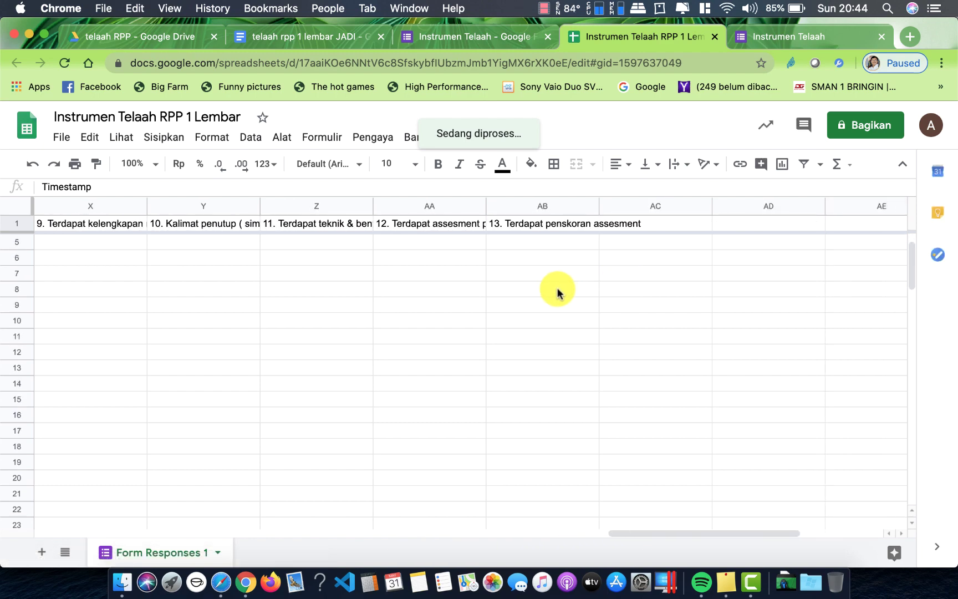
{"action": "scroll", "coordinate": [558, 293], "scroll_direction": "left", "scroll_amount": 6}
{"action": "scroll", "coordinate": [532, 277], "scroll_direction": "left", "scroll_amount": 1}
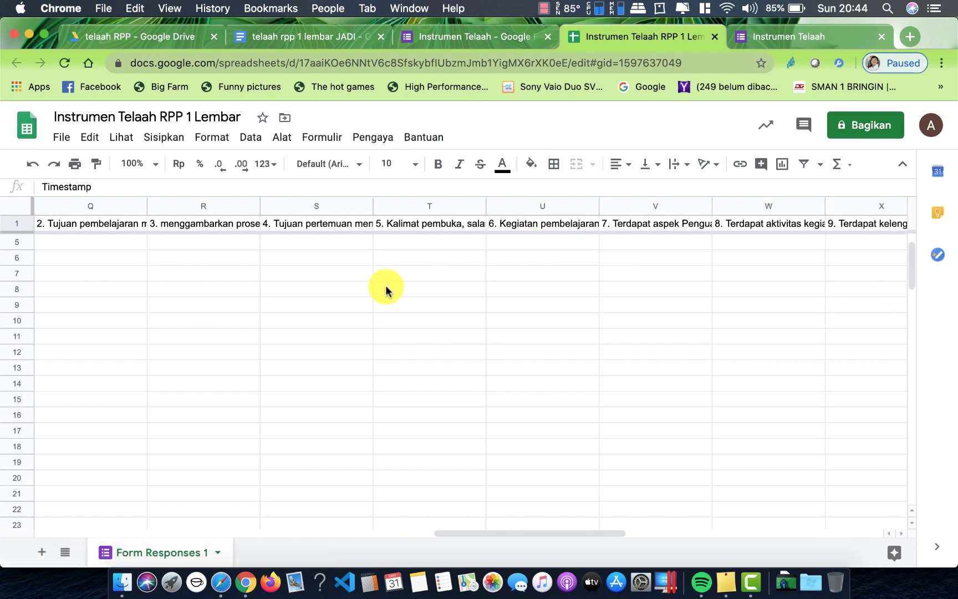
{"action": "scroll", "coordinate": [388, 289], "scroll_direction": "left", "scroll_amount": 10}
{"action": "scroll", "coordinate": [386, 289], "scroll_direction": "left", "scroll_amount": 5}
{"action": "scroll", "coordinate": [386, 288], "scroll_direction": "up", "scroll_amount": 1}
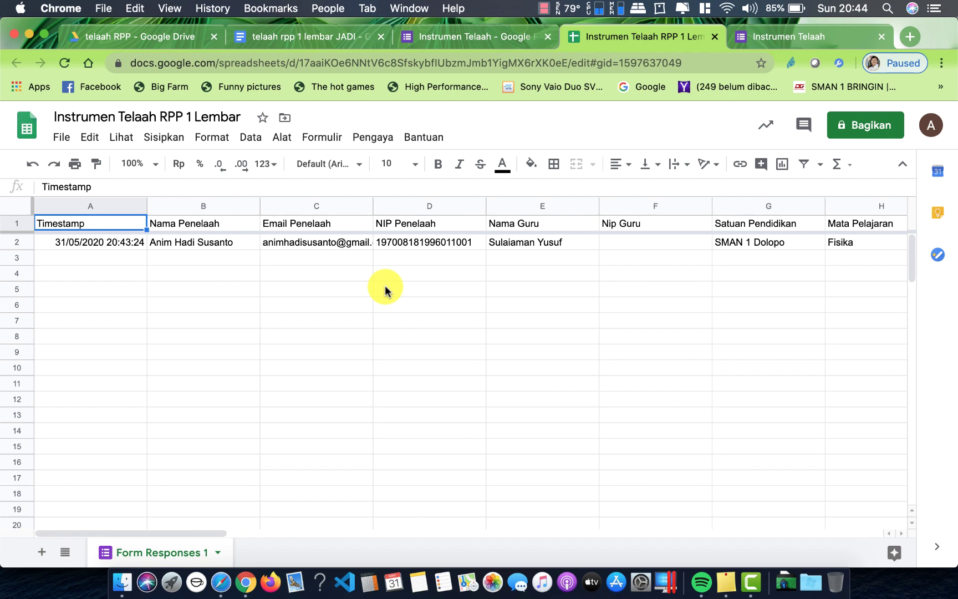
- Step along row 2 from D2 to verify the NIP, identity and rating answers
{"action": "left_click", "coordinate": [385, 244]}
{"action": "key", "text": "Right"}
{"action": "key", "text": "Right"}
{"action": "key", "text": "Right"}
{"action": "key", "text": "Right"}
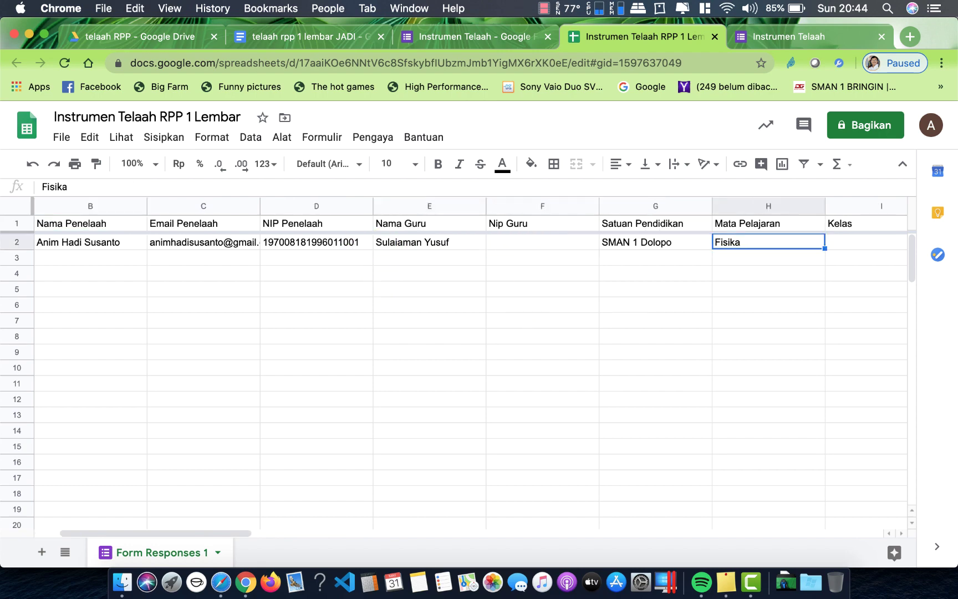
{"action": "key", "text": "Right"}
{"action": "key", "text": "Right"}
{"action": "key", "text": "Right"}
{"action": "key", "text": "Right"}
{"action": "key", "text": "Right"}
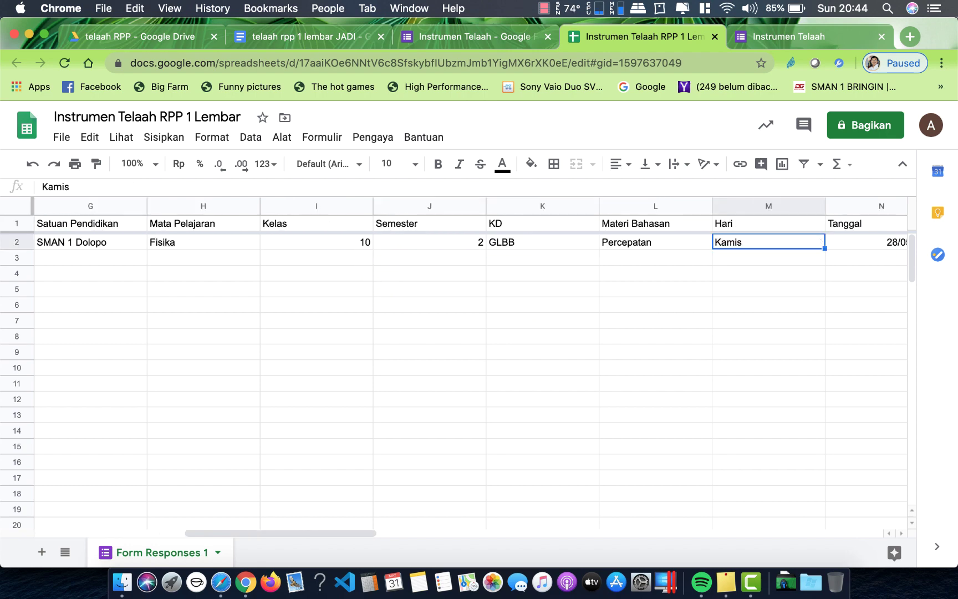
{"action": "key", "text": "Right"}
{"action": "key", "text": "Right"}
{"action": "key", "text": "Right"}
{"action": "key", "text": "Right"}
{"action": "key", "text": "Right"}
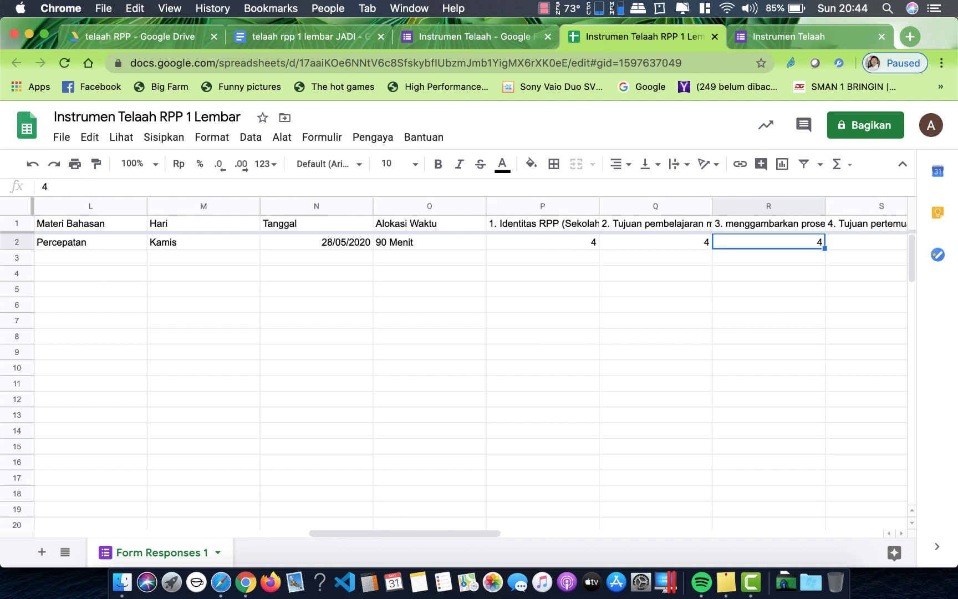
{"action": "key", "text": "Right"}
{"action": "key", "text": "Right"}
{"action": "key", "text": "Right"}
{"action": "key", "text": "Right"}
{"action": "key", "text": "Right"}
{"action": "key", "text": "Right"}
{"action": "key", "text": "Right"}
{"action": "key", "text": "Right"}
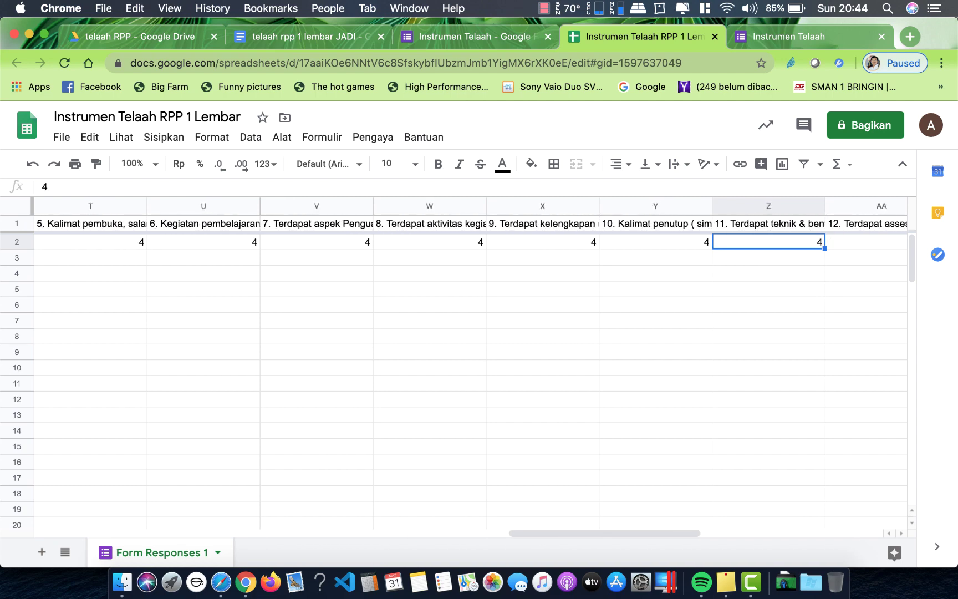
{"action": "key", "text": "Right"}
{"action": "key", "text": "Right"}
{"action": "key", "text": "Right"}
{"action": "key", "text": "Right"}
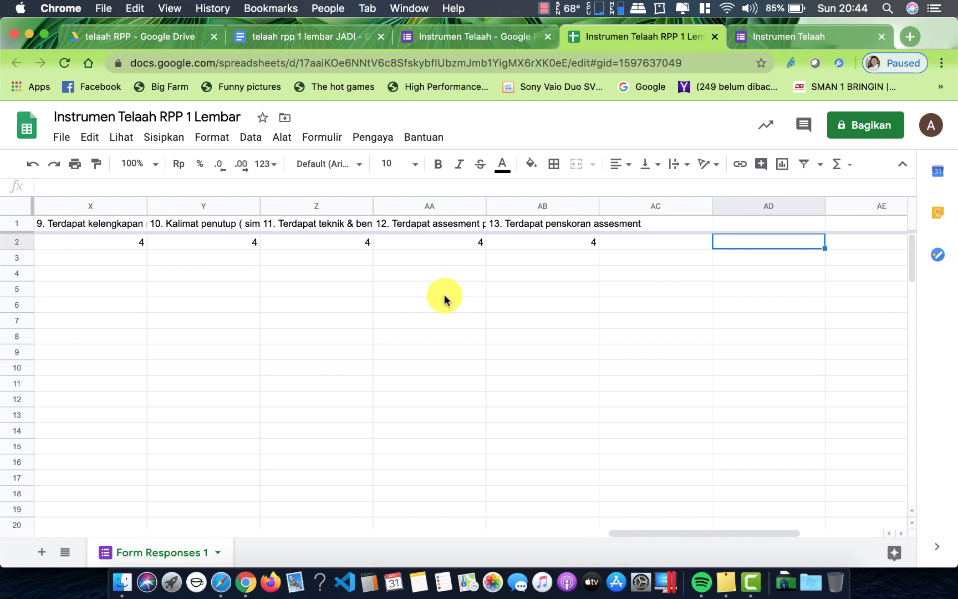
{"action": "mouse_move", "coordinate": [429, 205]}
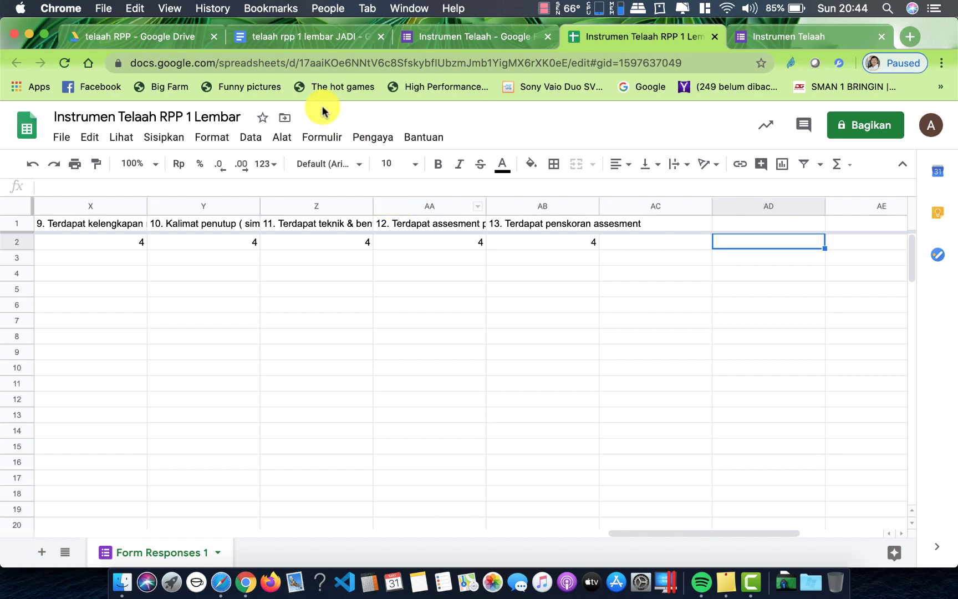
{"action": "left_click", "coordinate": [309, 43]}
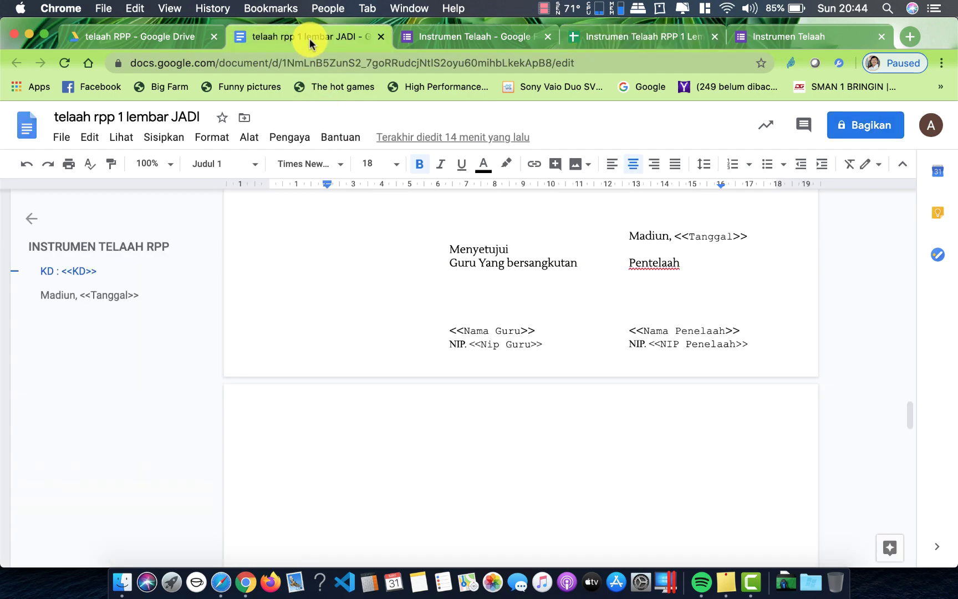
{"action": "scroll", "coordinate": [604, 294], "scroll_direction": "down", "scroll_amount": 5}
{"action": "scroll", "coordinate": [603, 294], "scroll_direction": "up", "scroll_amount": 5}
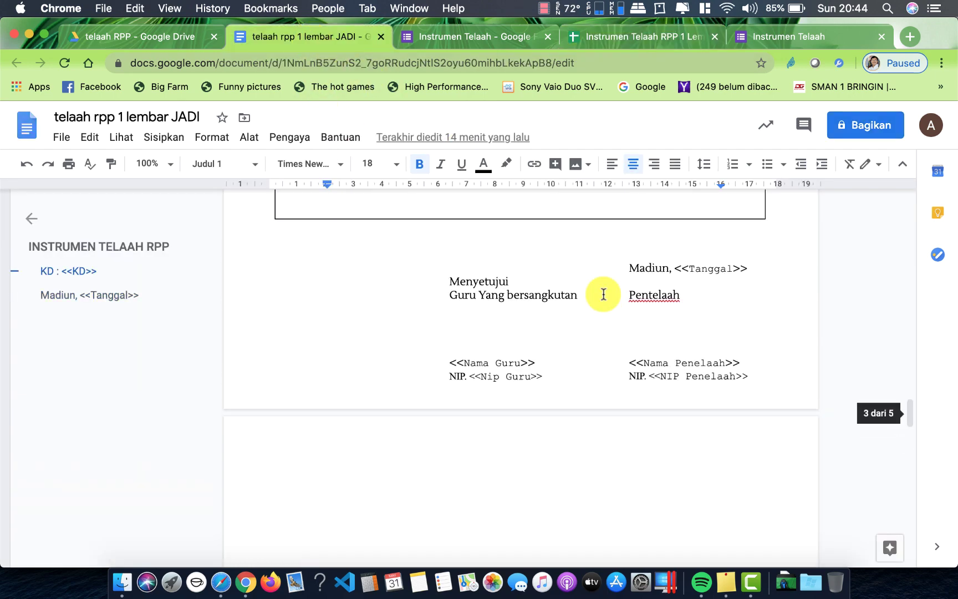
{"action": "scroll", "coordinate": [604, 294], "scroll_direction": "up", "scroll_amount": 5}
{"action": "scroll", "coordinate": [605, 333], "scroll_direction": "up", "scroll_amount": 1}
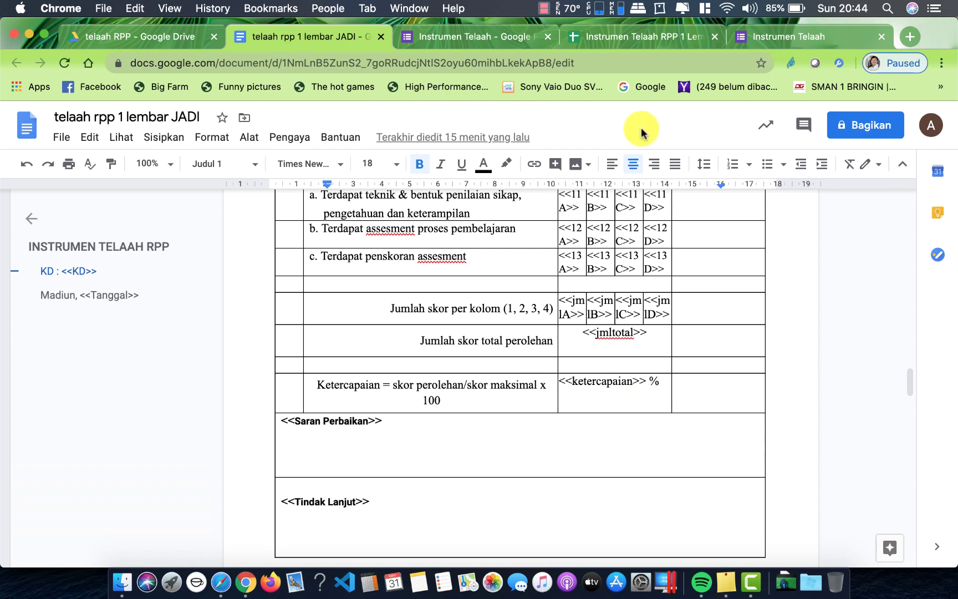
{"action": "left_click", "coordinate": [649, 39]}
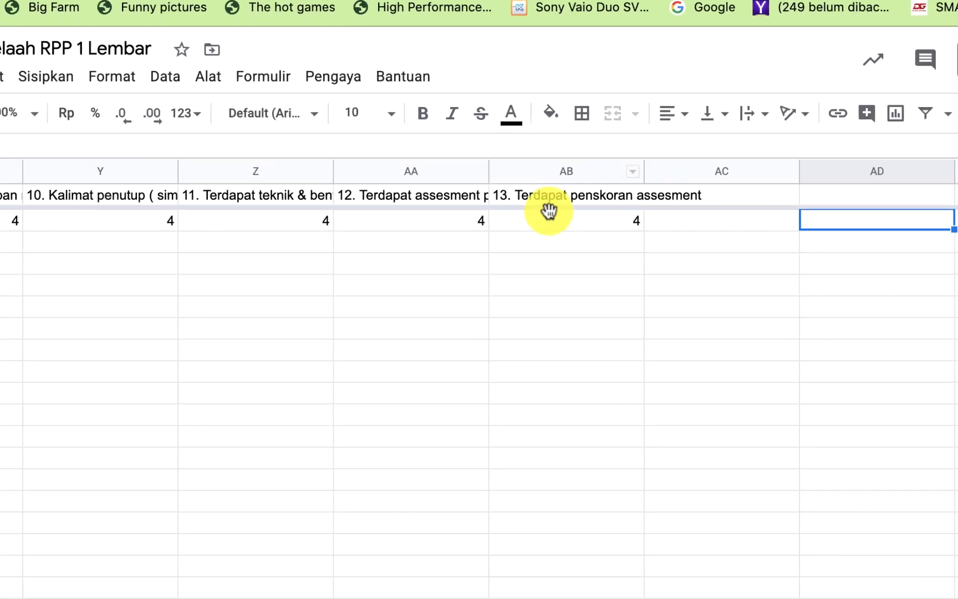
- In AC1, begin the formula =ARRAYFORMULA(if(ROW($B:$B)=1, to handle the header row
{"action": "left_click", "coordinate": [554, 192]}
{"action": "left_click", "coordinate": [741, 189]}
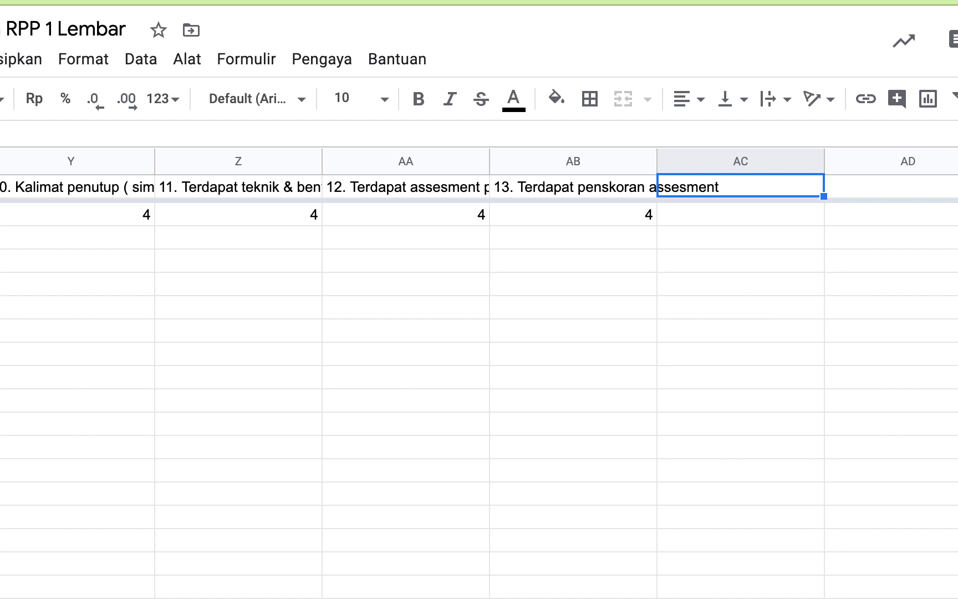
{"action": "type", "text": "=a"}
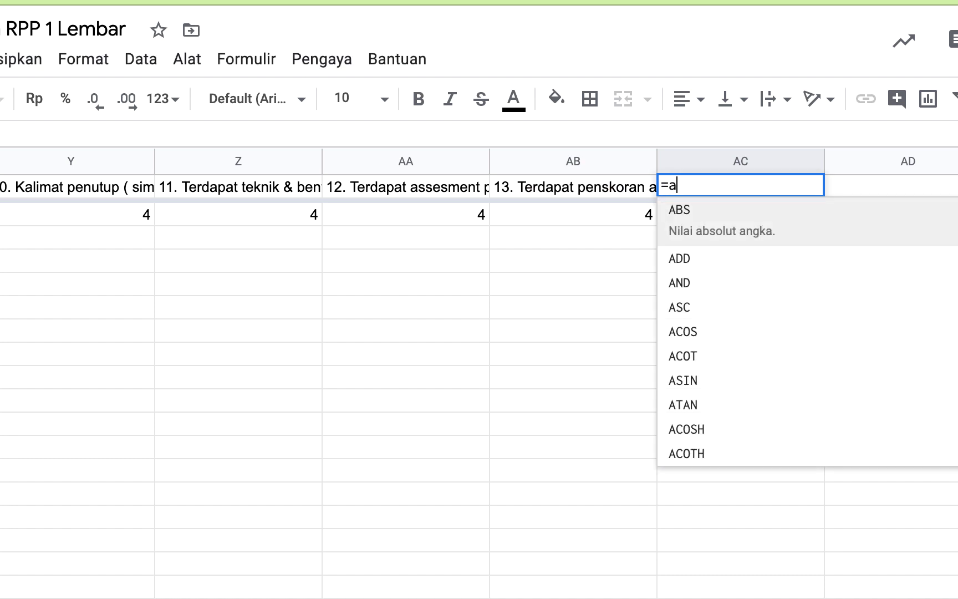
{"action": "type", "text": "rr"}
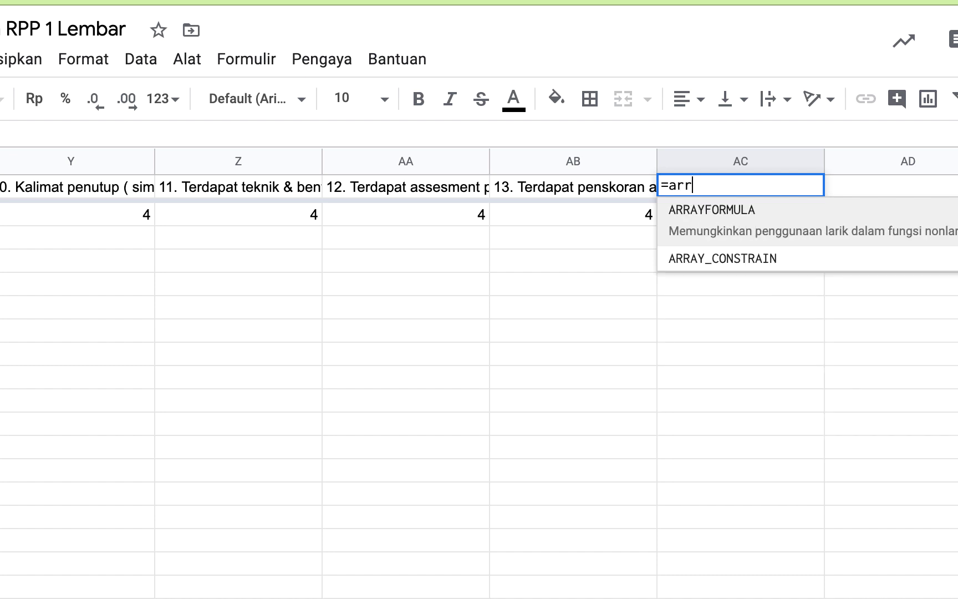
{"action": "left_click", "coordinate": [727, 219]}
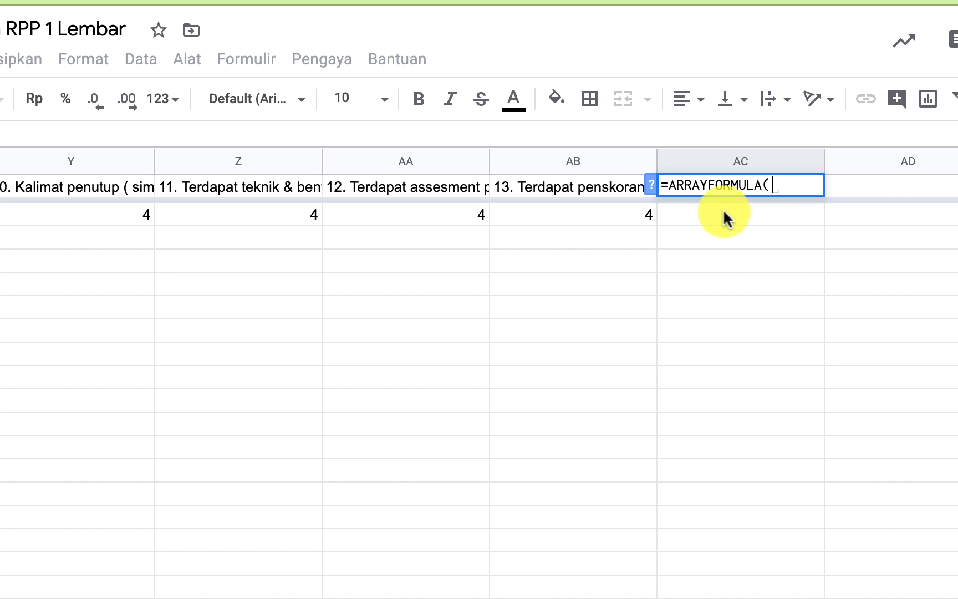
{"action": "type", "text": "$"}
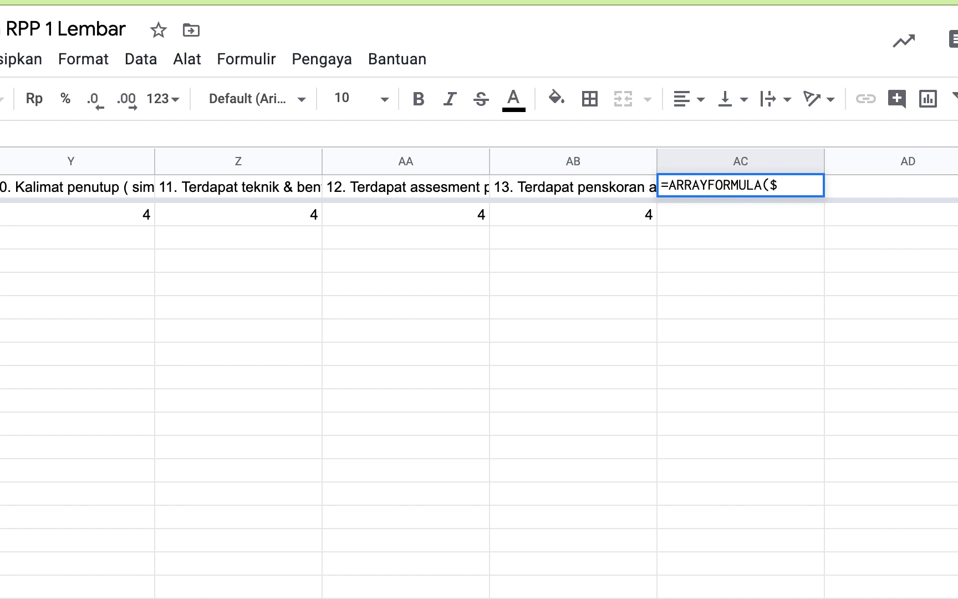
{"action": "type", "text": "B"}
{"action": "key", "text": "BackSpace"}
{"action": "key", "text": "BackSpace"}
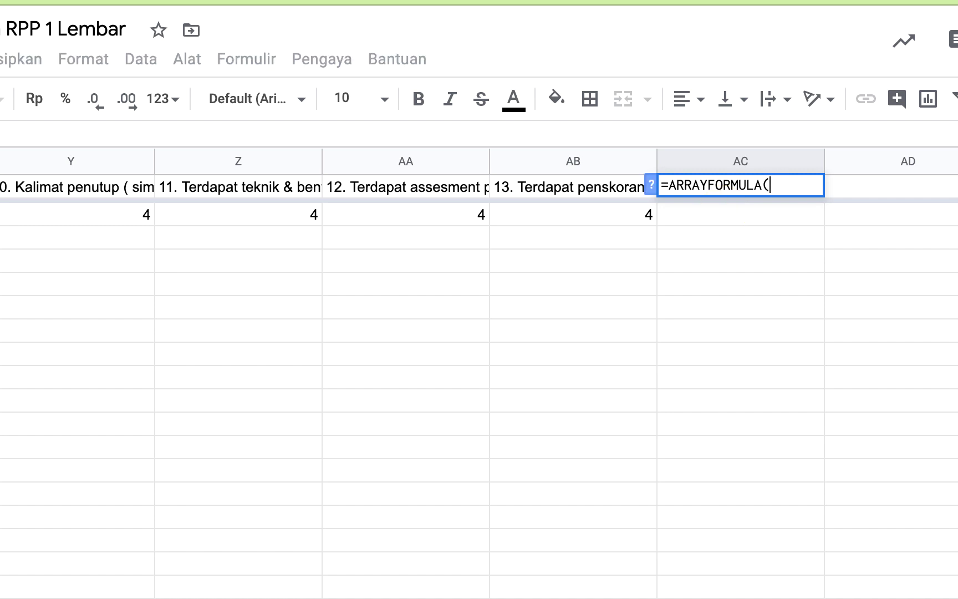
{"action": "type", "text": "if("}
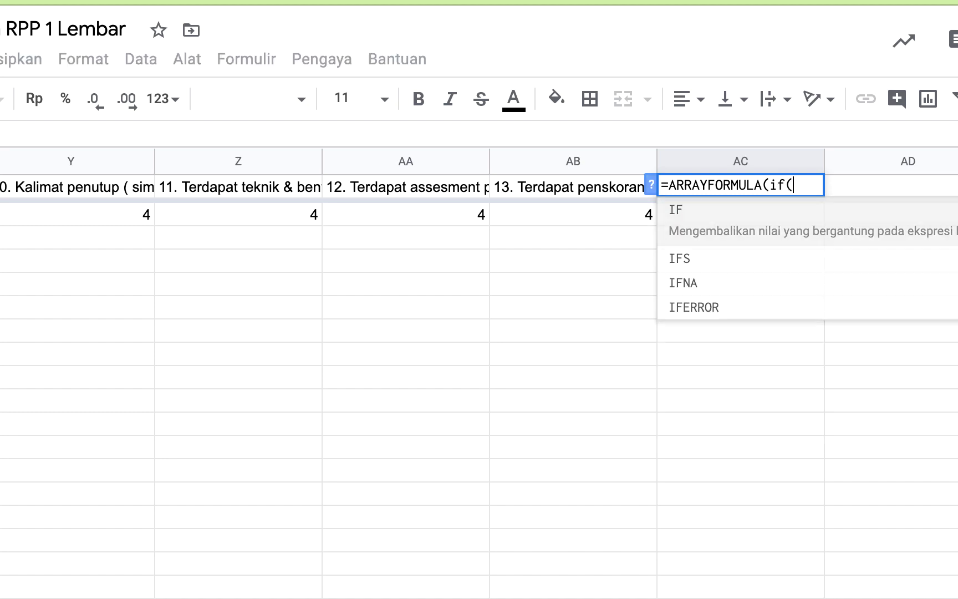
{"action": "type", "text": "RO"}
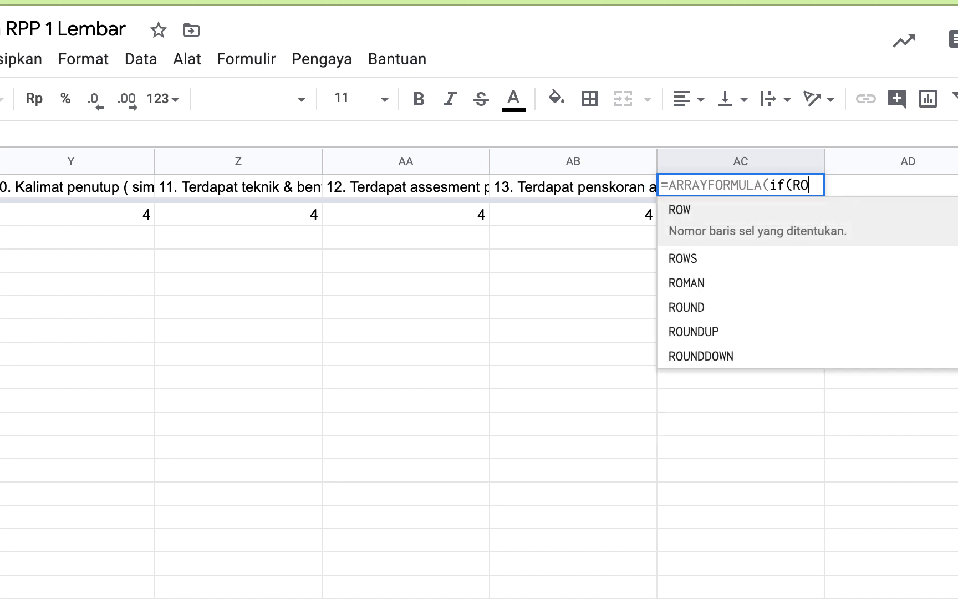
{"action": "type", "text": "W"}
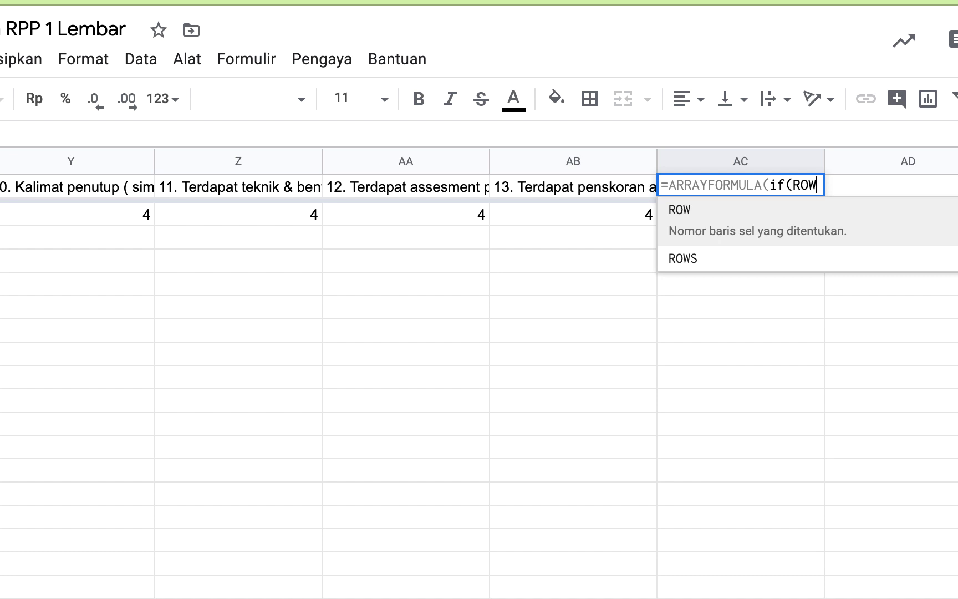
{"action": "type", "text": "($"}
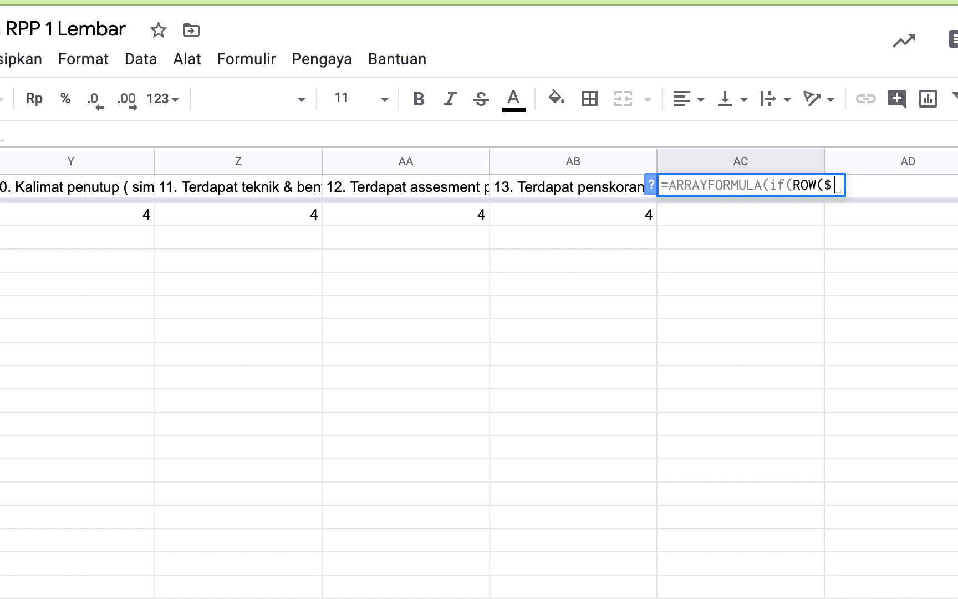
{"action": "type", "text": "B:"}
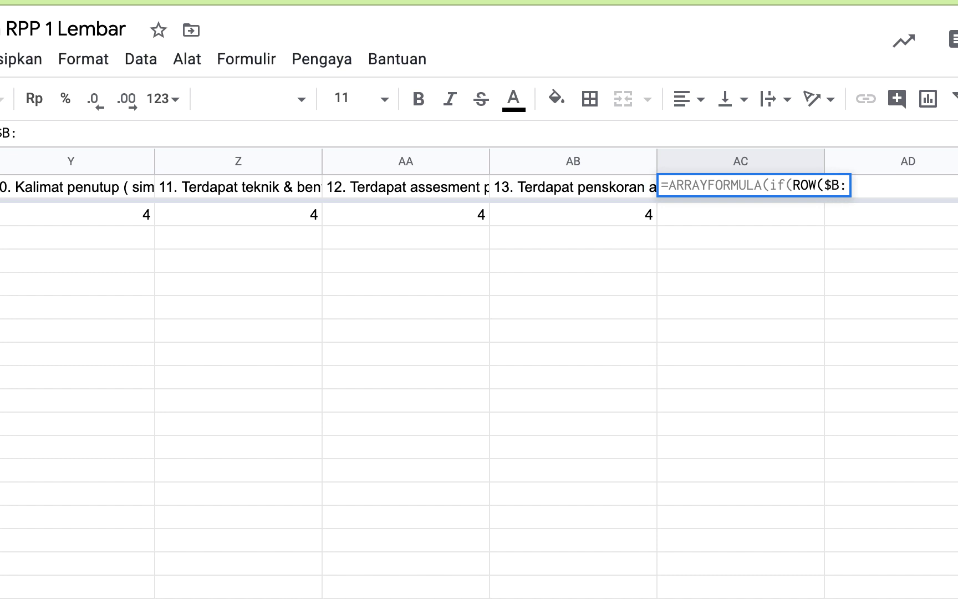
{"action": "type", "text": "$B"}
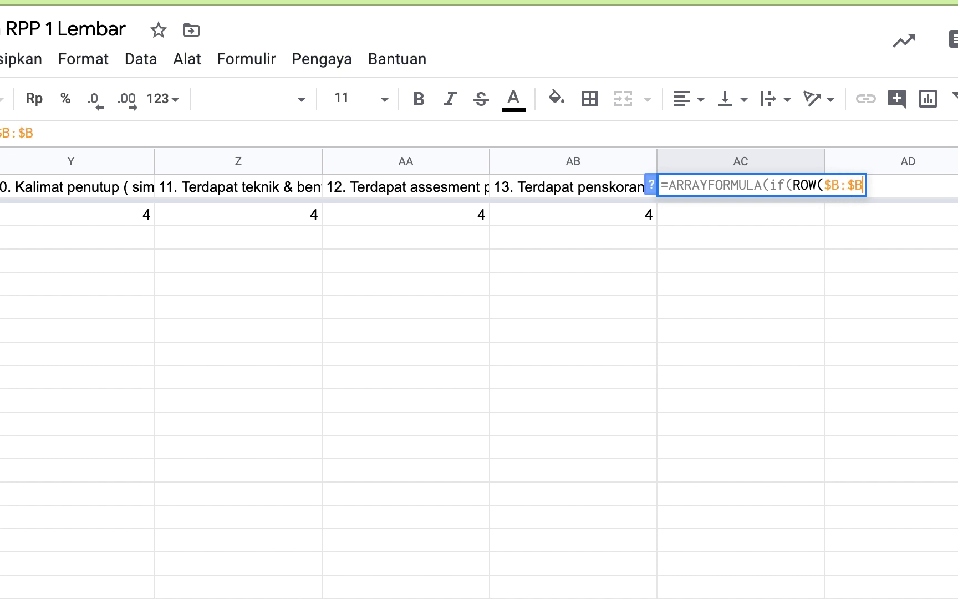
{"action": "type", "text": ")"}
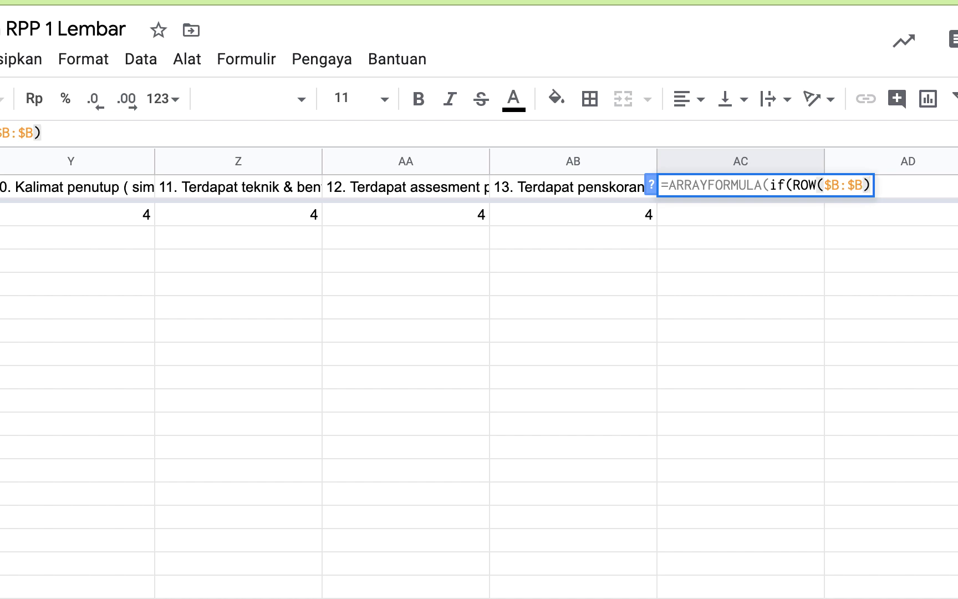
{"action": "type", "text": "=1"}
{"action": "type", "text": ","}
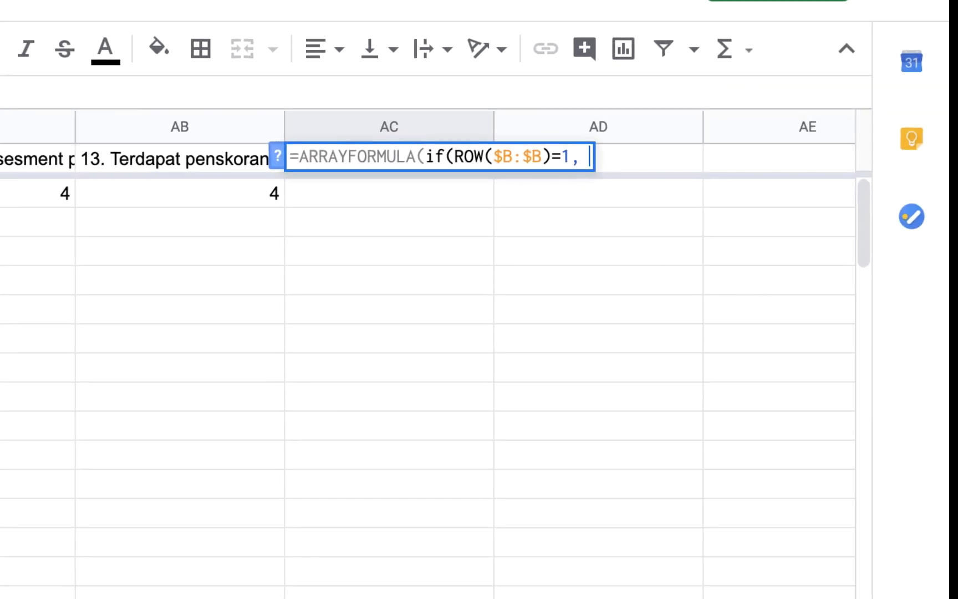
- Type the jmltotal header label and the $B:$B blank-row check into the AC1 formula
{"action": "key", "text": "BackSpace"}
{"action": "type", "text": "\""}
{"action": "type", "text": "jm"}
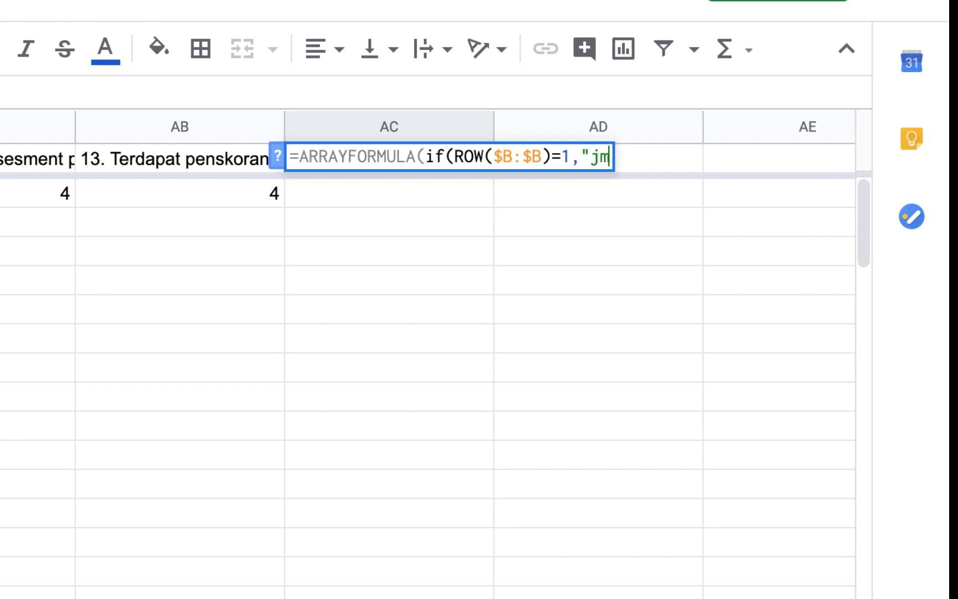
{"action": "type", "text": "ltdtal"}
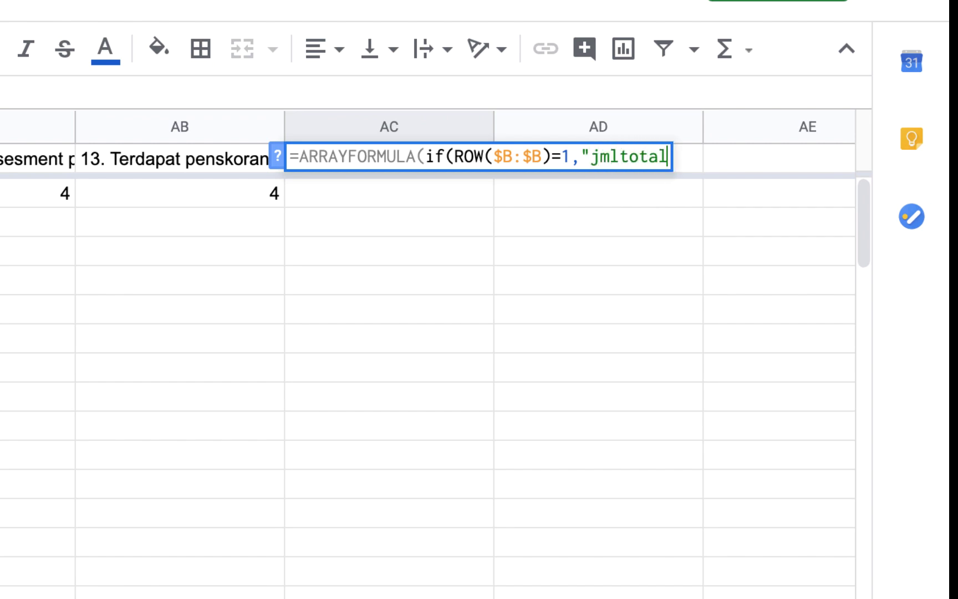
{"action": "type", "text": "\""}
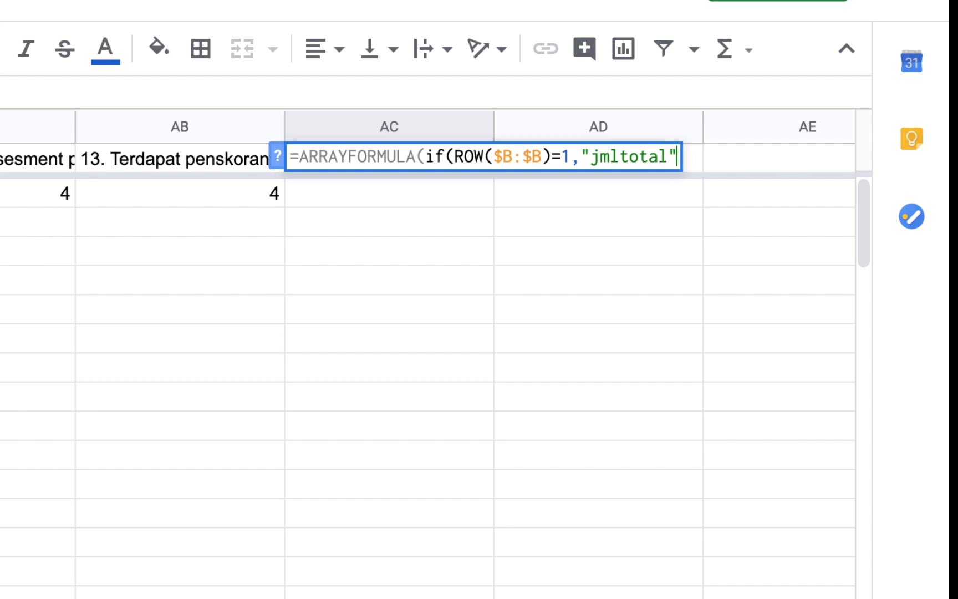
{"action": "type", "text": ","}
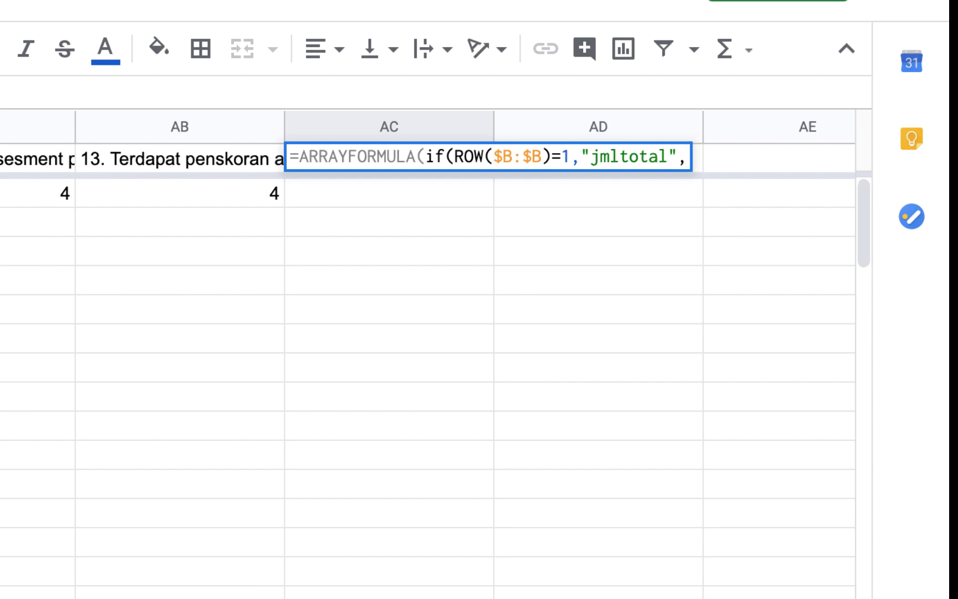
{"action": "type", "text": "if"}
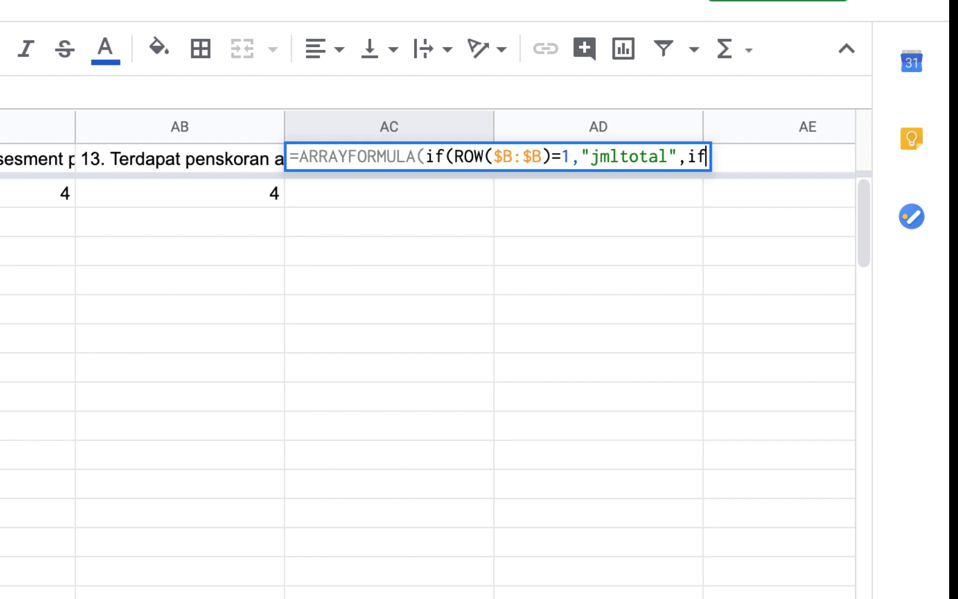
{"action": "type", "text": "(ROW("}
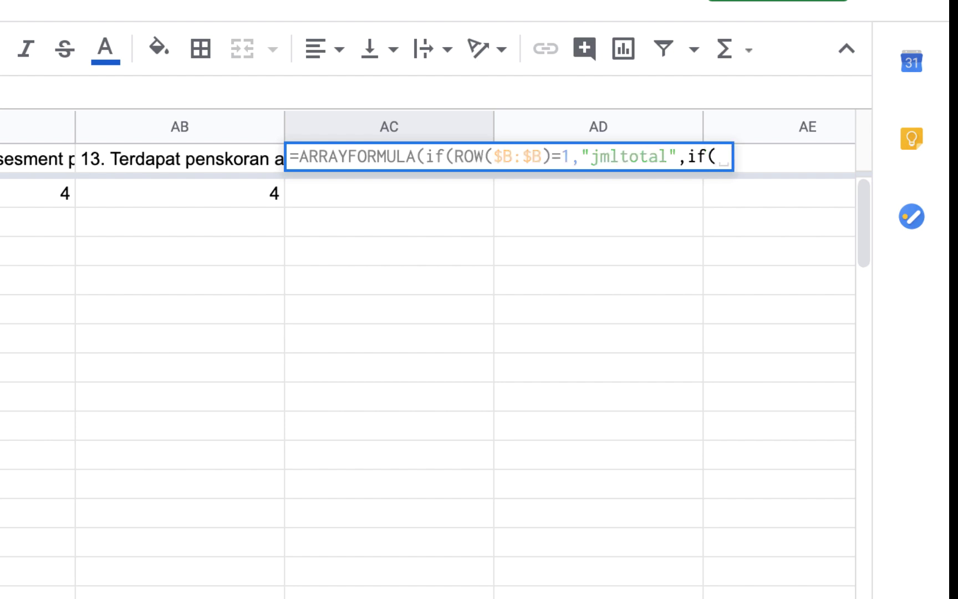
{"action": "type", "text": "$"}
{"action": "type", "text": "B"}
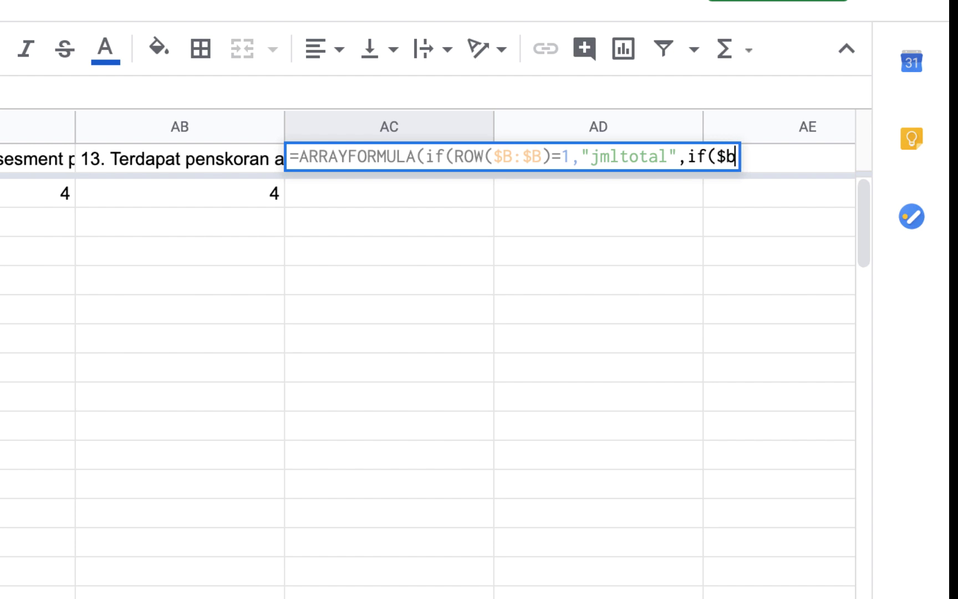
{"action": "key", "text": "BackSpace"}
{"action": "type", "text": "B"}
{"action": "type", "text": ":$"}
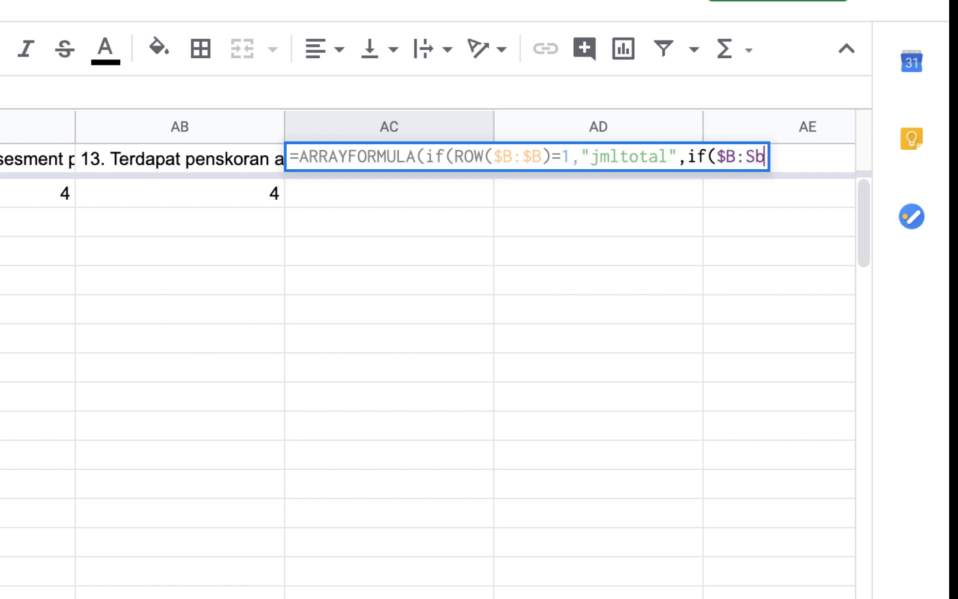
{"action": "type", "text": "B"}
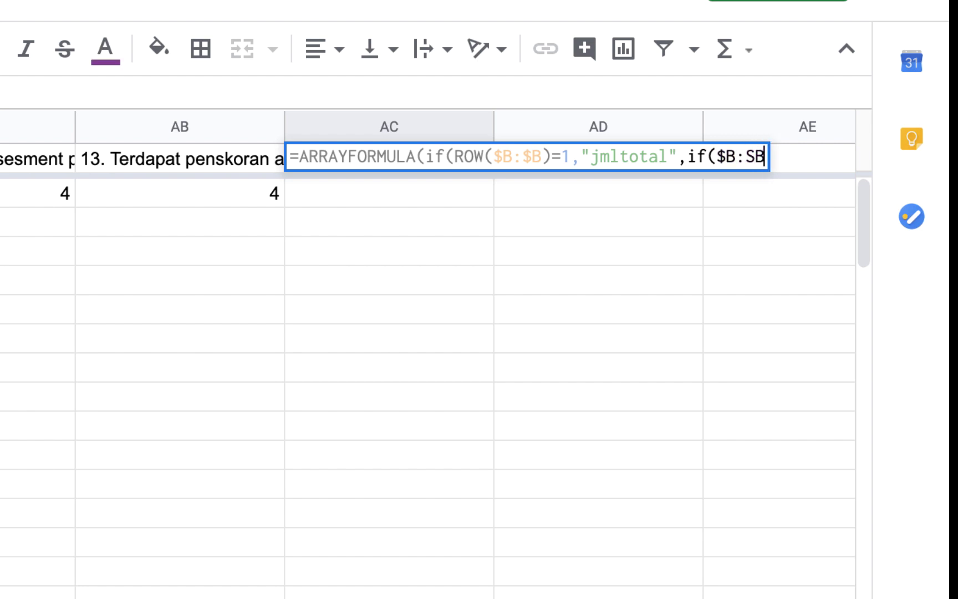
{"action": "type", "text": "="}
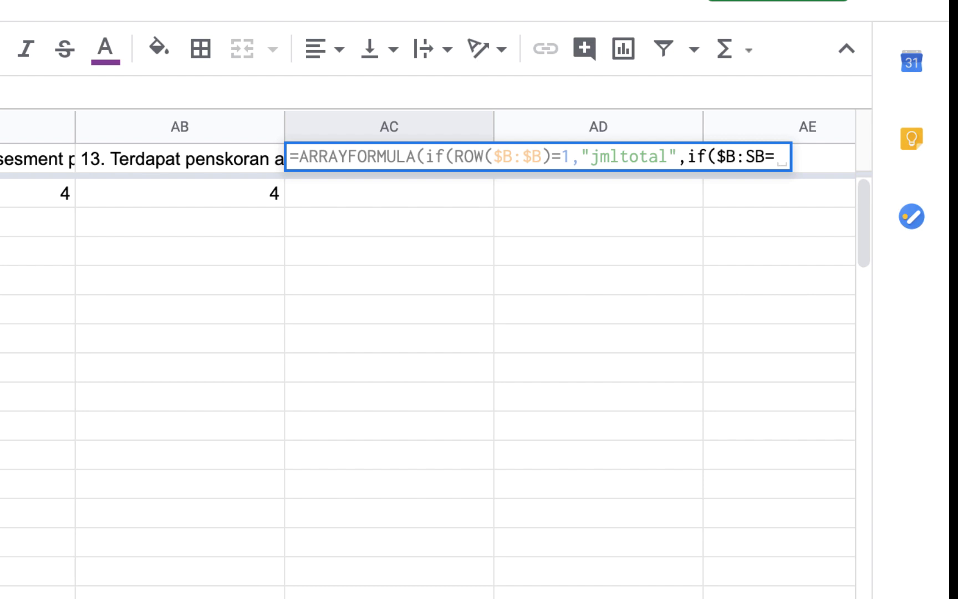
{"action": "key", "text": "BackSpace"}
{"action": "type", "text": "\"\""}
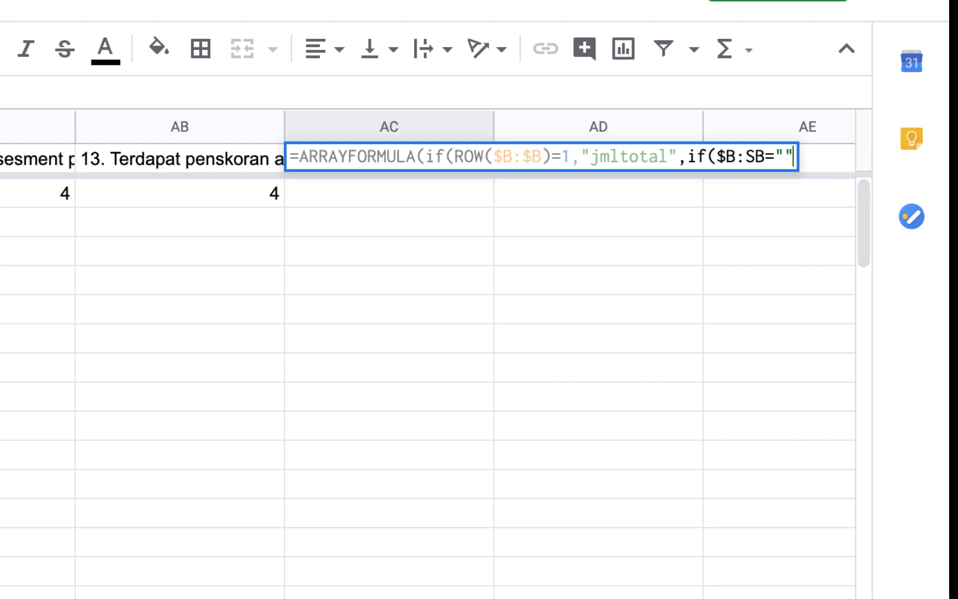
- Change the formula's comma separators to semicolons and append "";AB:AB+ to start the sum
{"action": "left_click", "coordinate": [584, 158]}
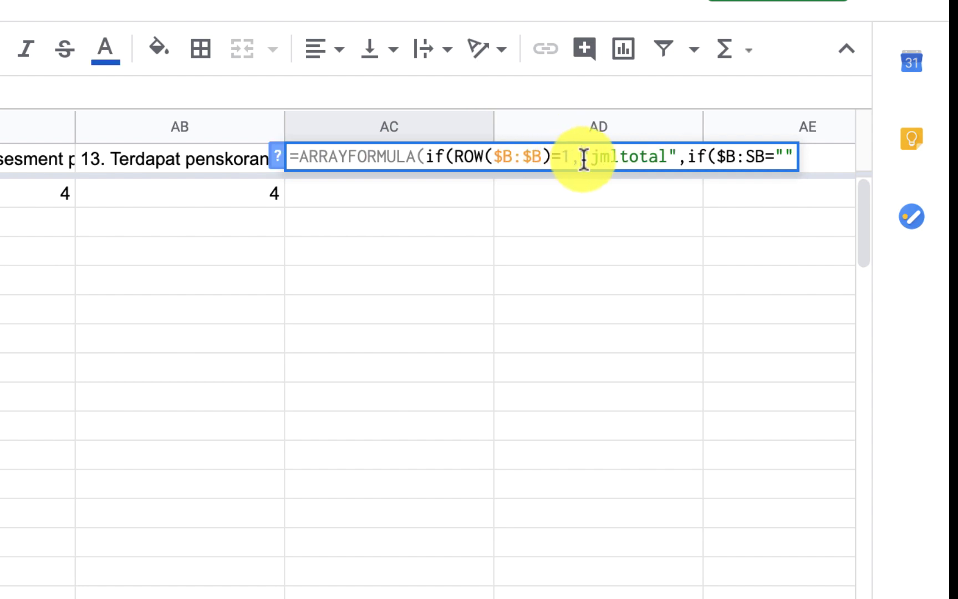
{"action": "key", "text": "BackSpace"}
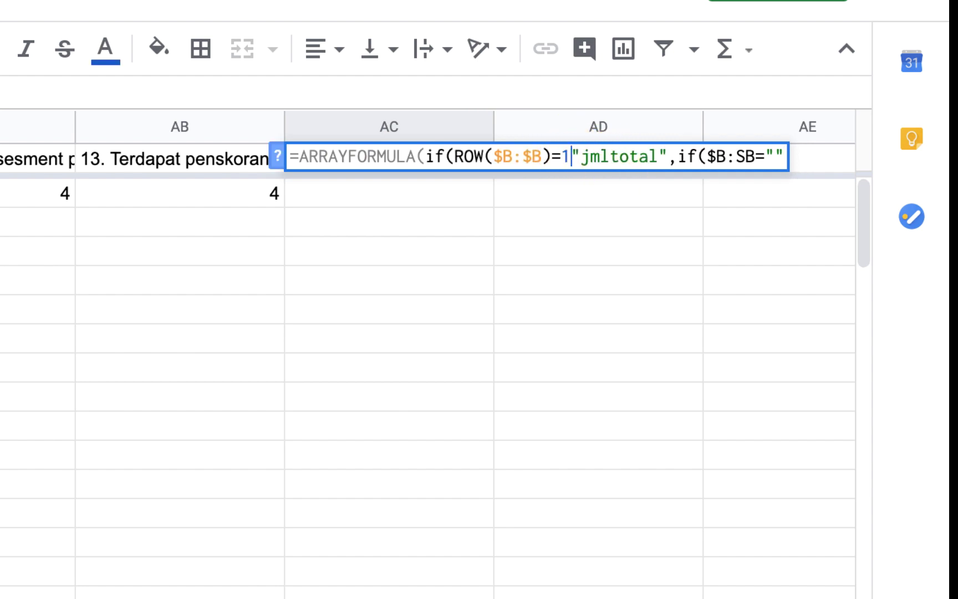
{"action": "type", "text": ";"}
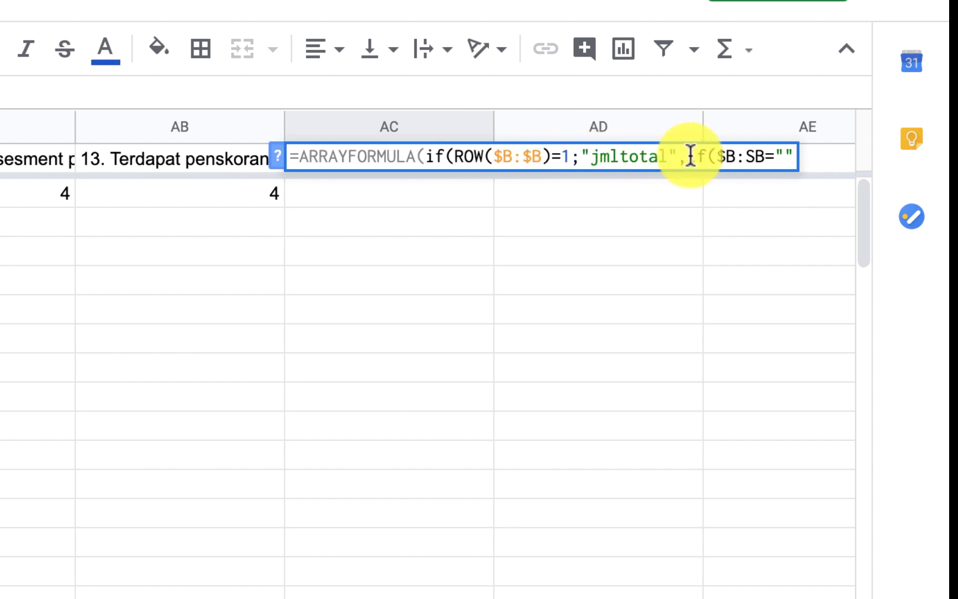
{"action": "left_click", "coordinate": [688, 157]}
{"action": "key", "text": "BackSpace"}
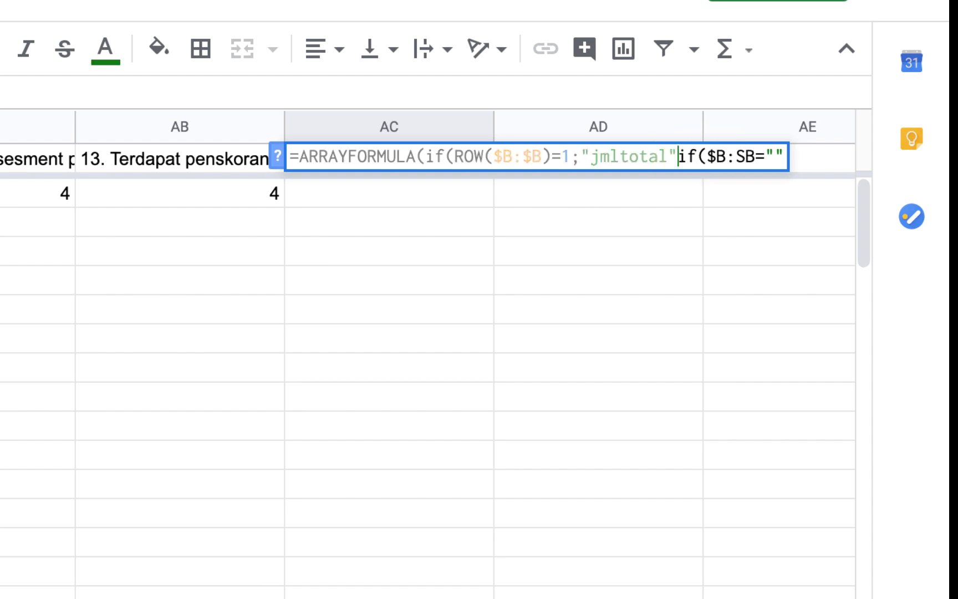
{"action": "type", "text": ";"}
{"action": "left_click", "coordinate": [793, 157]}
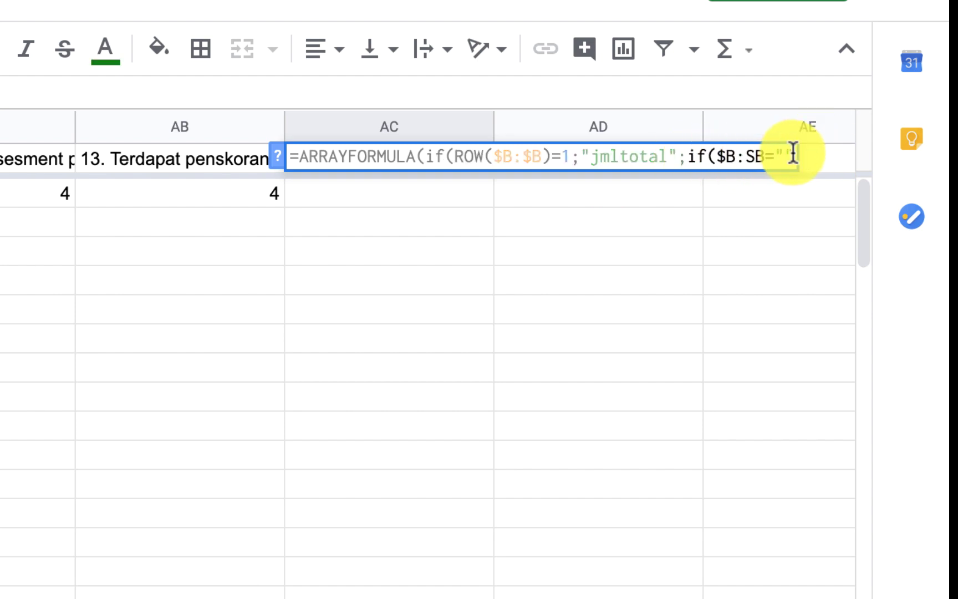
{"action": "type", "text": ";"}
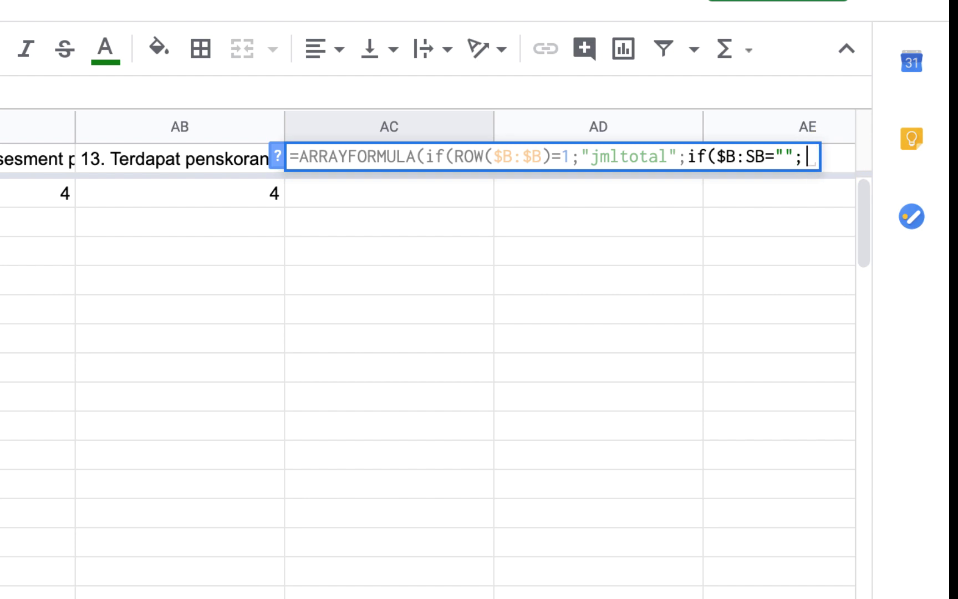
{"action": "type", "text": "\""}
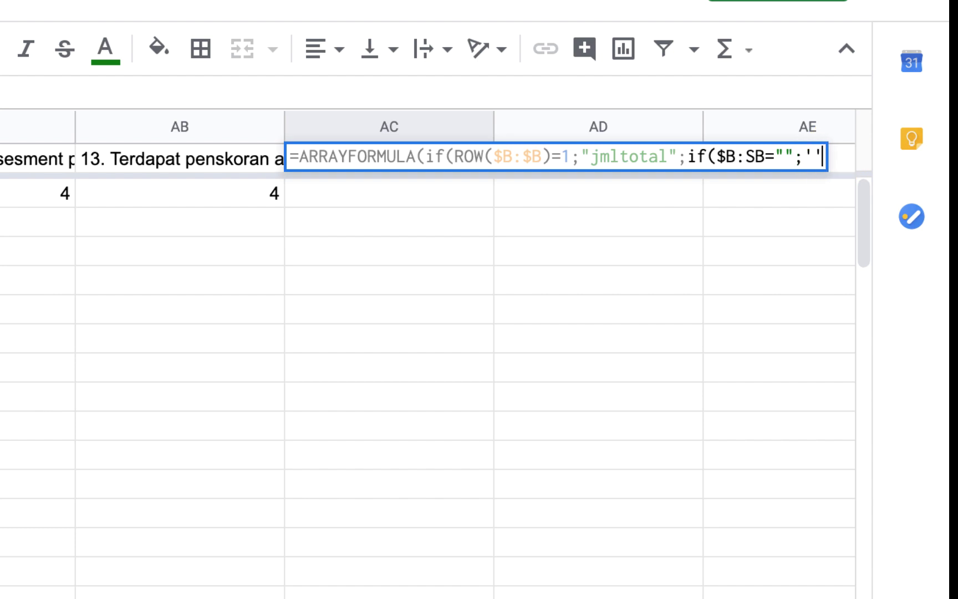
{"action": "key", "text": "BackSpace"}
{"action": "type", "text": "\"\""}
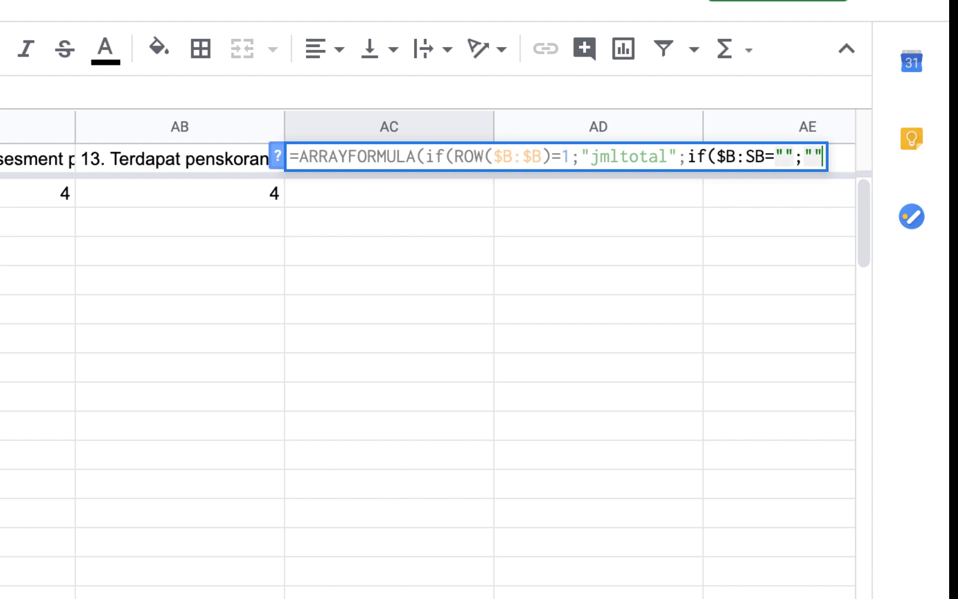
{"action": "type", "text": ";"}
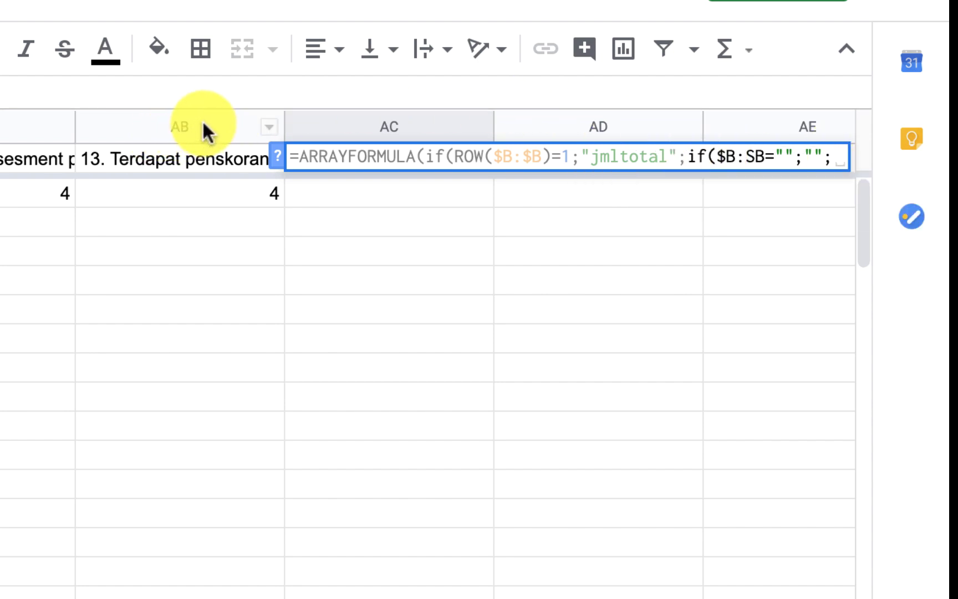
{"action": "type", "text": "AB:"}
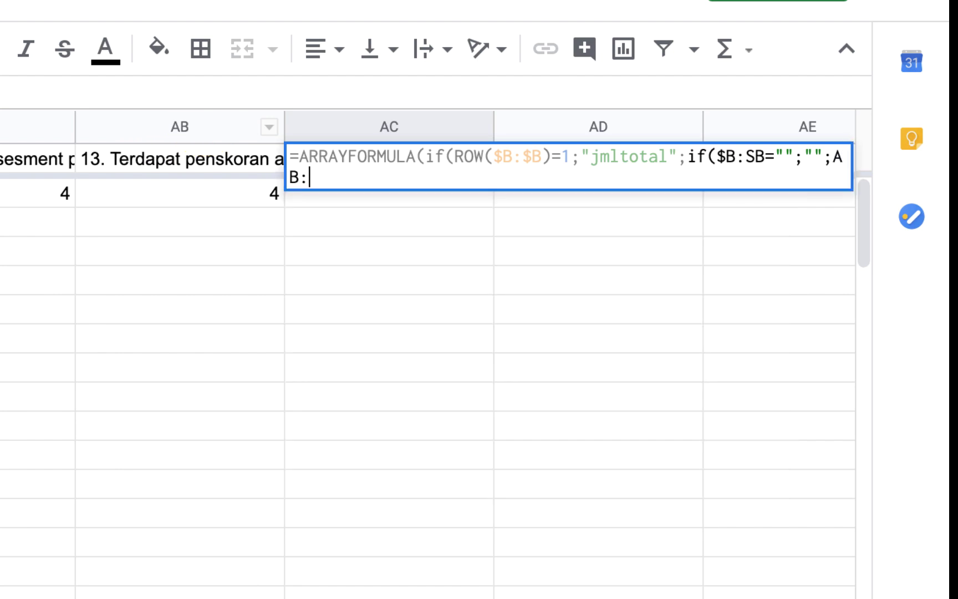
{"action": "type", "text": "AB"}
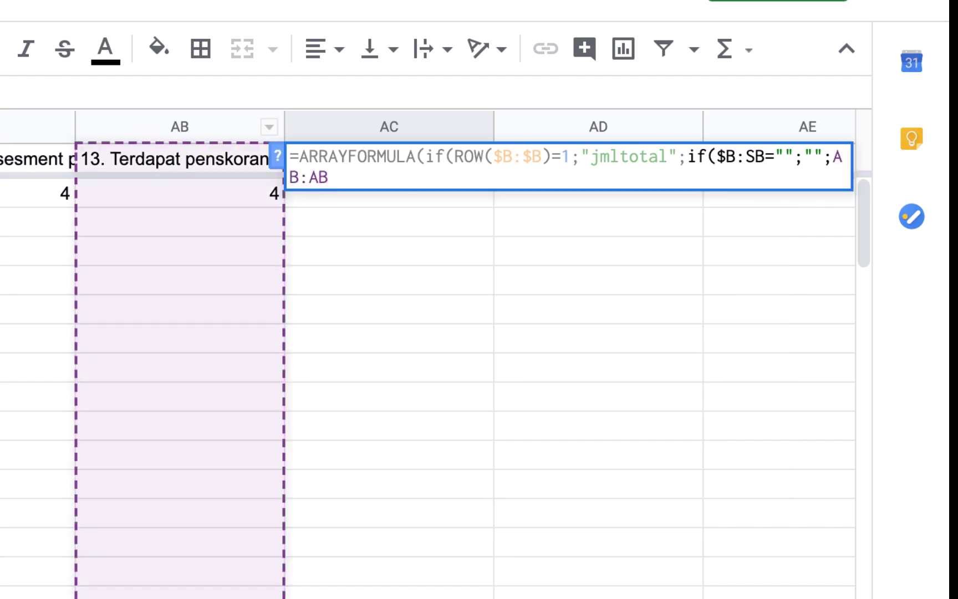
{"action": "type", "text": "+"}
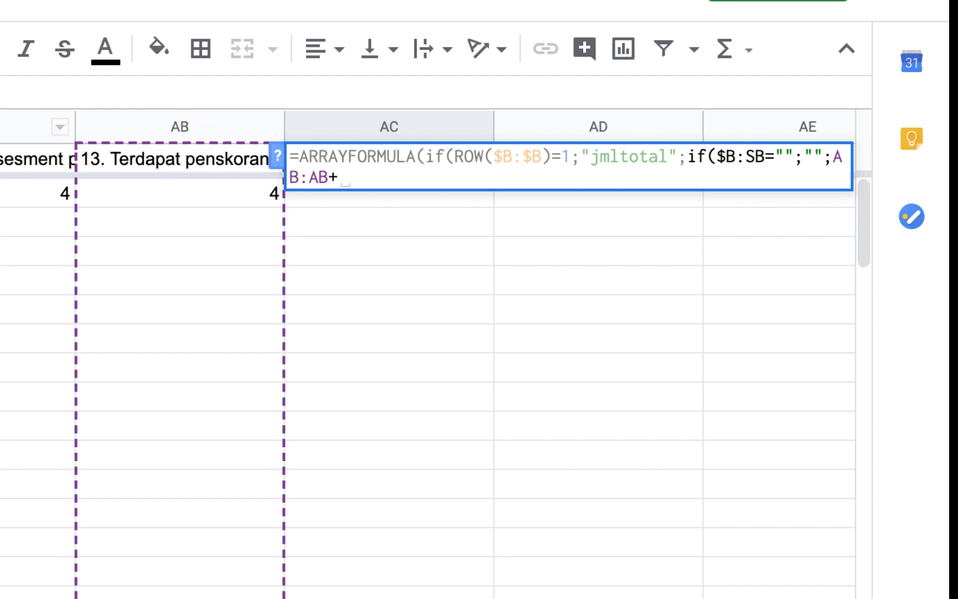
- Add columns AA, Z, Y, X, W, V, U and T to the AC1 sum
{"action": "left_click", "coordinate": [33, 126]}
{"action": "type", "text": "+"}
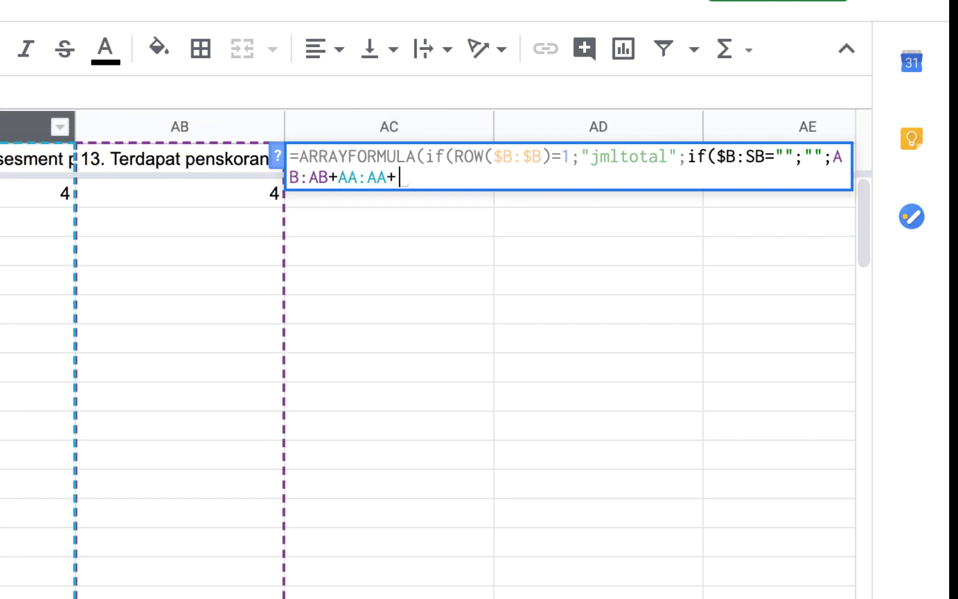
{"action": "left_click", "coordinate": [258, 208]}
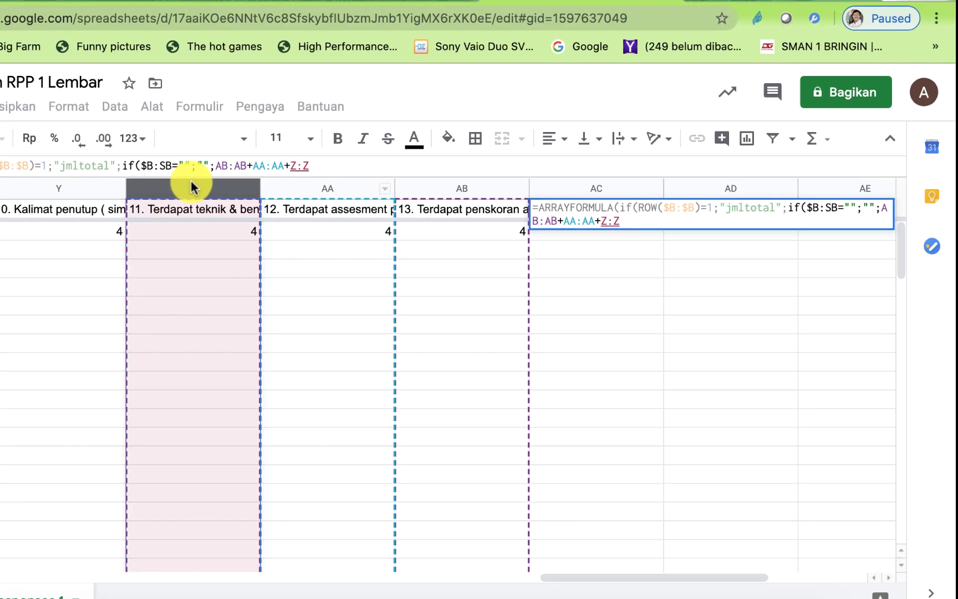
{"action": "type", "text": "+"}
{"action": "left_click", "coordinate": [219, 208]}
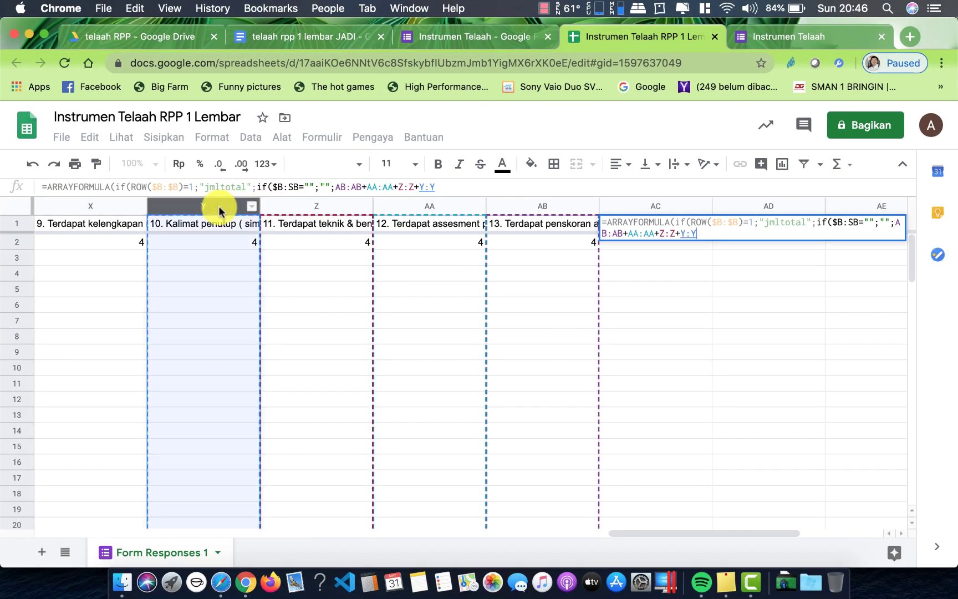
{"action": "type", "text": "+"}
{"action": "left_click", "coordinate": [100, 207]}
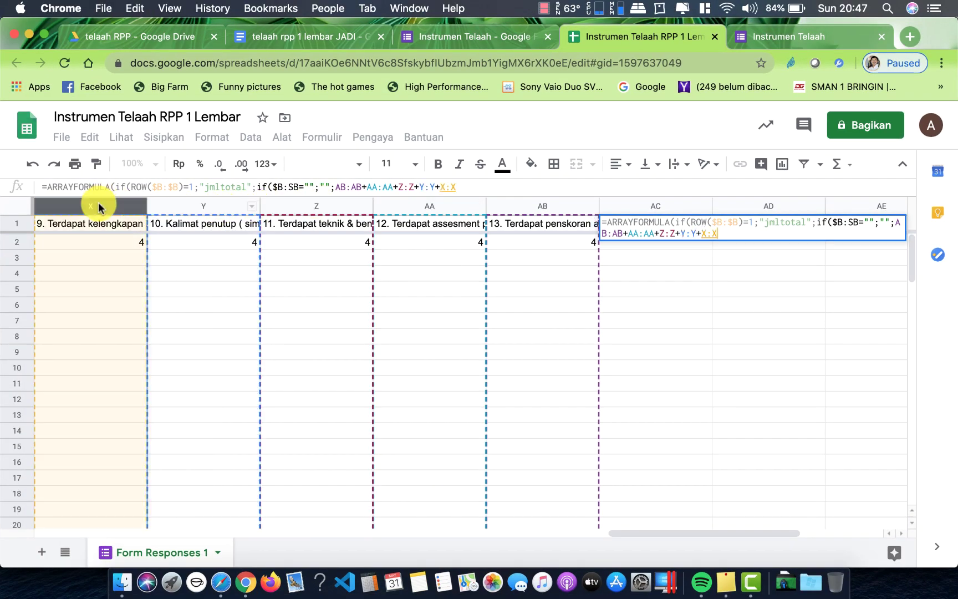
{"action": "type", "text": "+"}
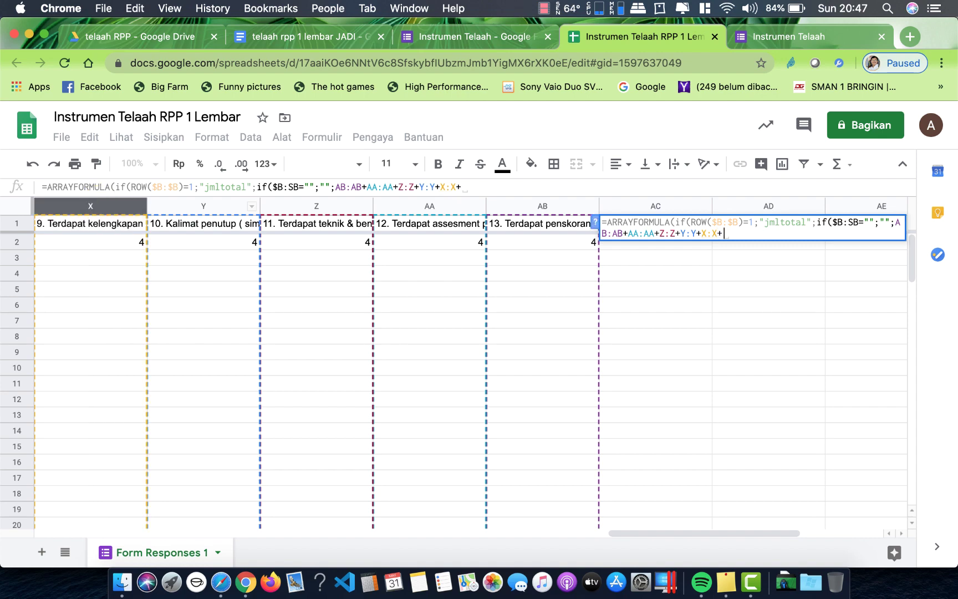
{"action": "scroll", "coordinate": [94, 205], "scroll_direction": "left", "scroll_amount": 3}
{"action": "scroll", "coordinate": [94, 205], "scroll_direction": "left", "scroll_amount": 1}
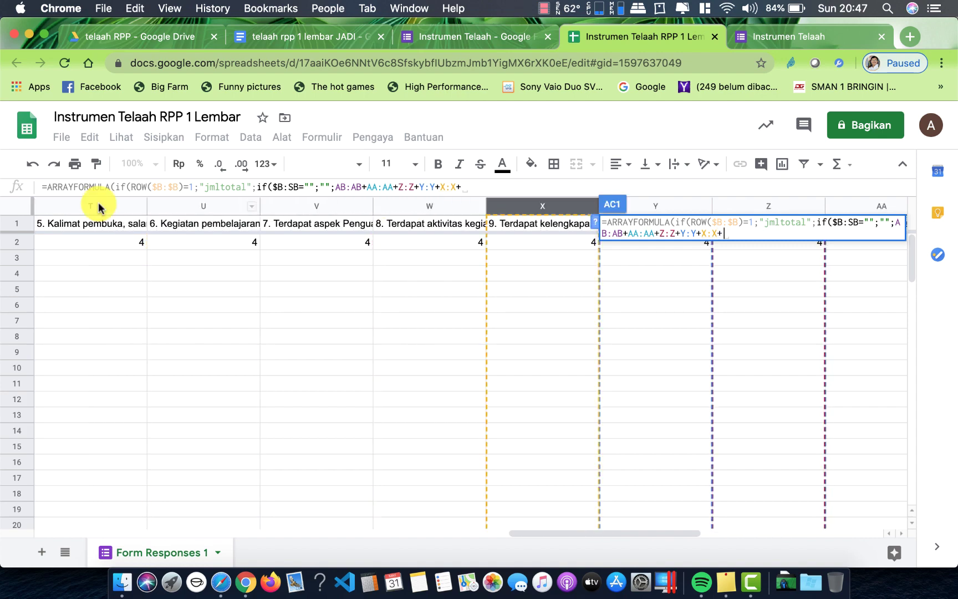
{"action": "left_click", "coordinate": [422, 206]}
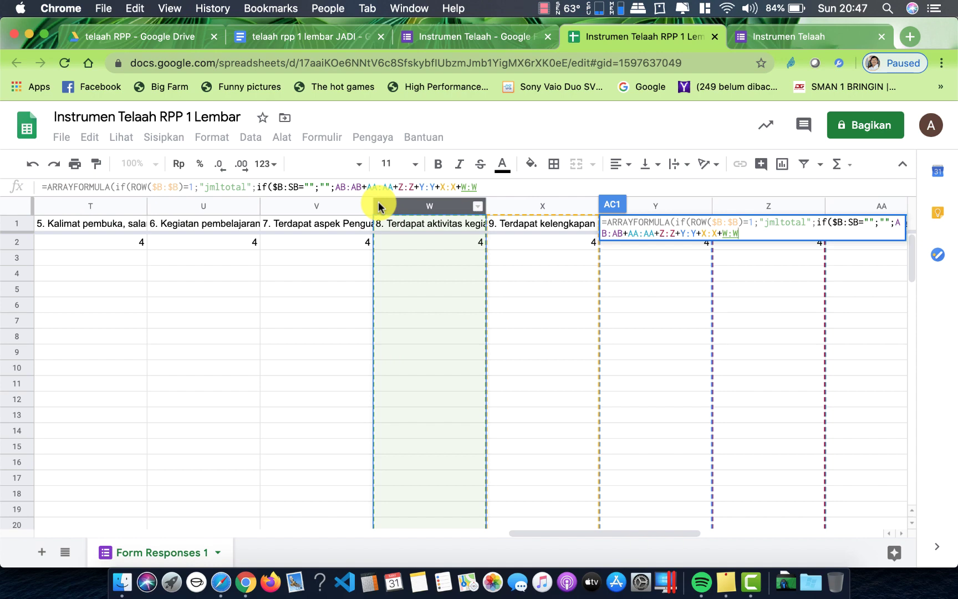
{"action": "type", "text": "+"}
{"action": "left_click", "coordinate": [334, 207]}
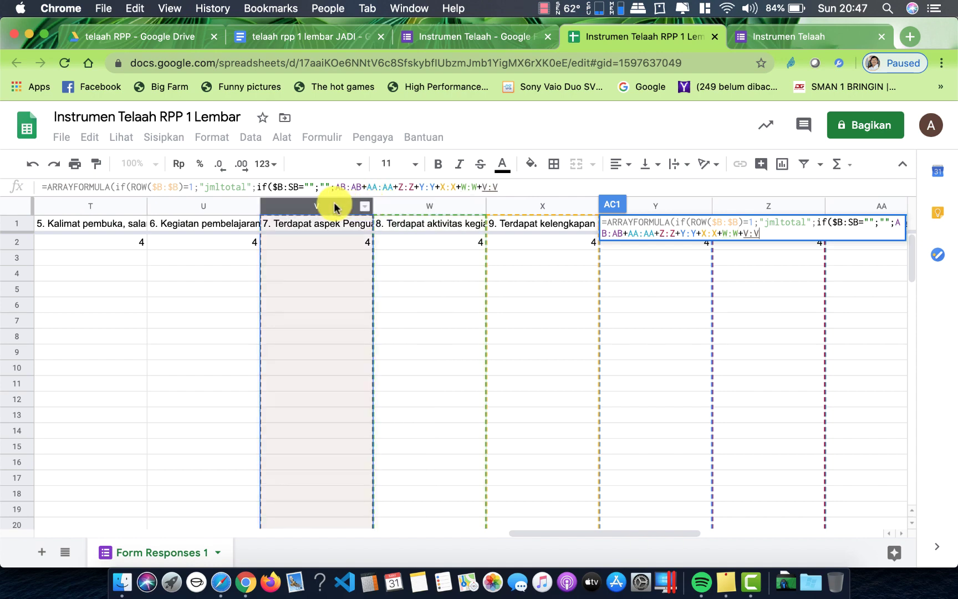
{"action": "type", "text": "+"}
{"action": "left_click", "coordinate": [196, 205]}
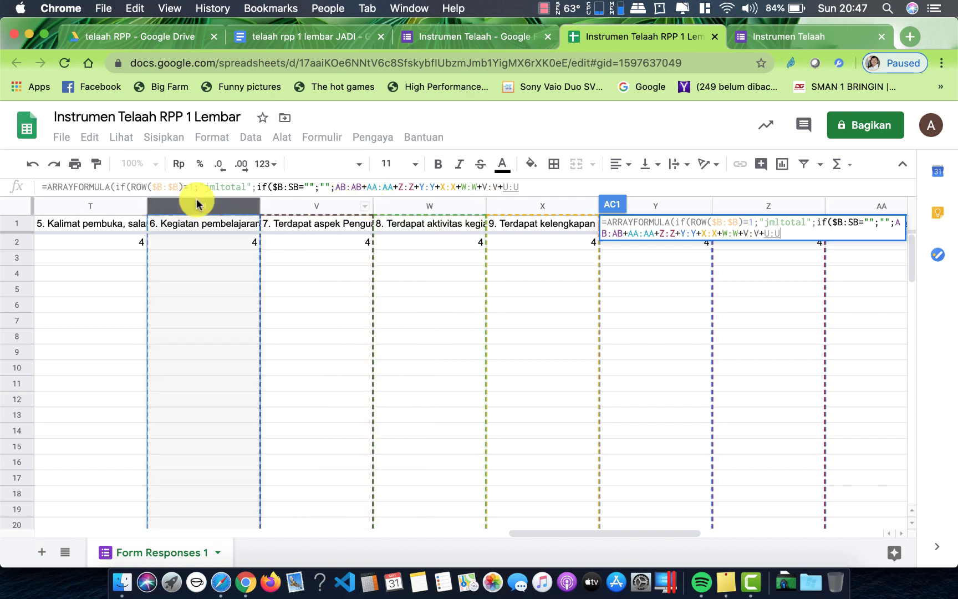
{"action": "type", "text": "+"}
{"action": "left_click", "coordinate": [106, 206]}
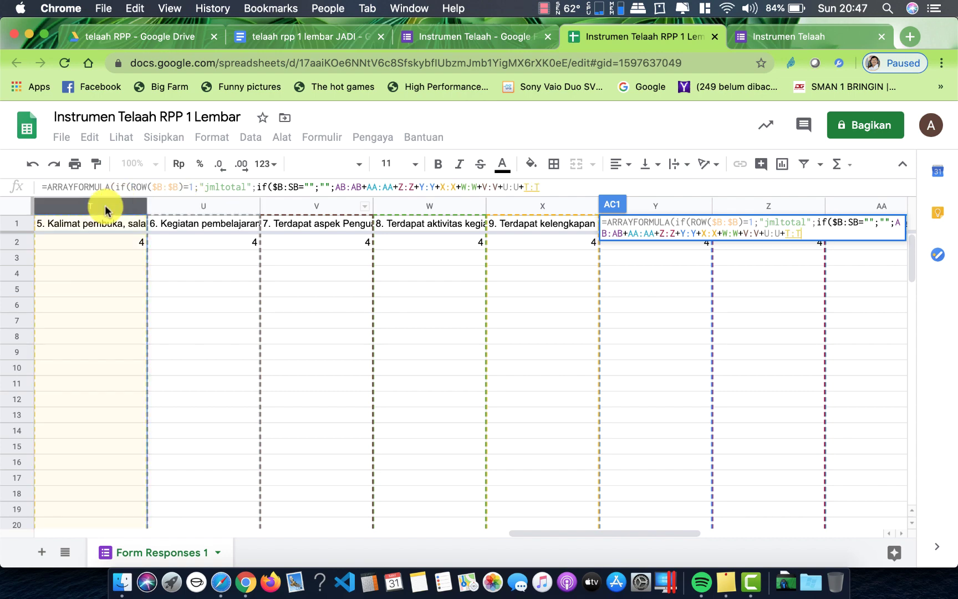
- Add columns S, R, Q and P to the sum and enter the formula, which shows #REF!
{"action": "scroll", "coordinate": [105, 207], "scroll_direction": "left", "scroll_amount": 3}
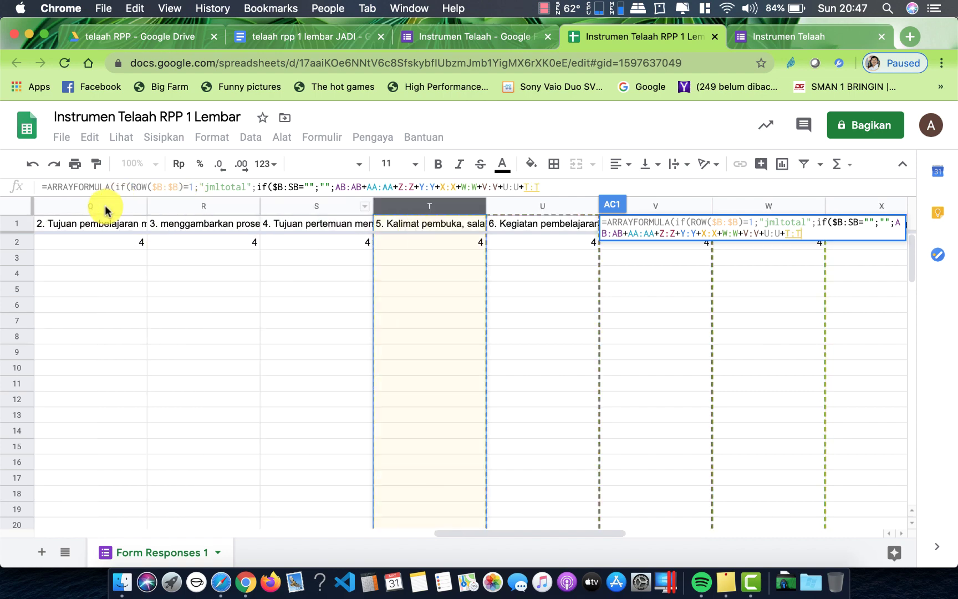
{"action": "left_click", "coordinate": [566, 186]}
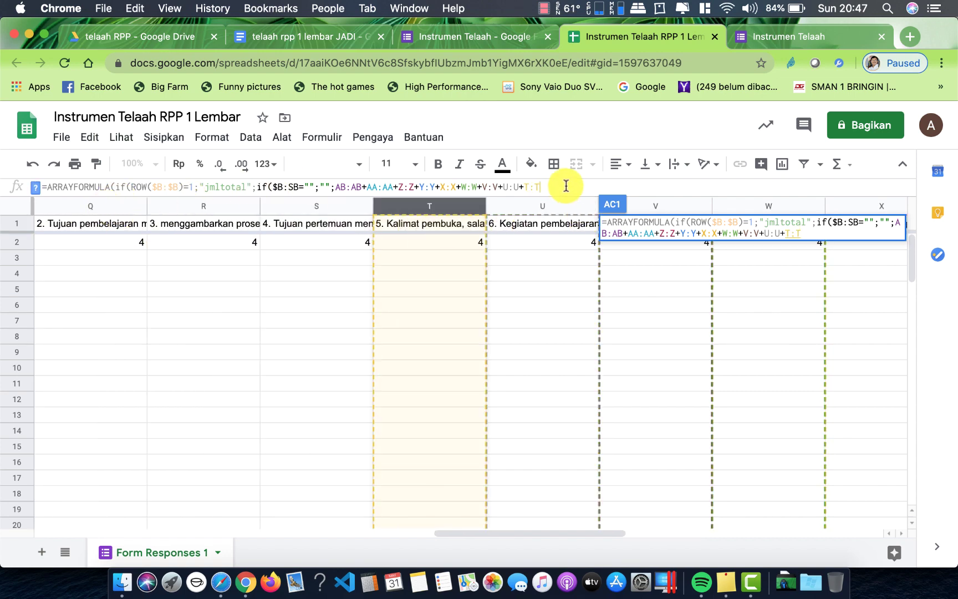
{"action": "type", "text": "+"}
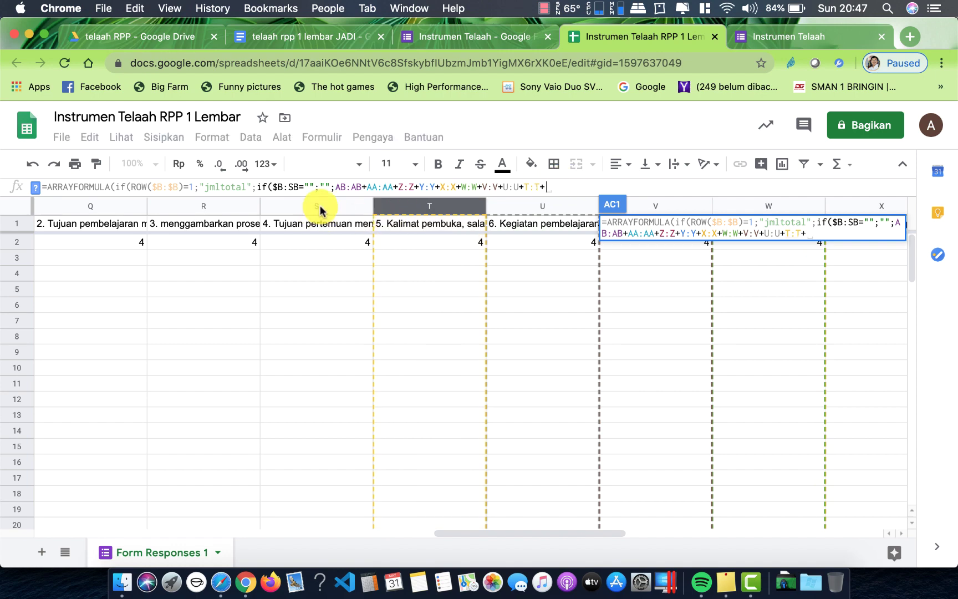
{"action": "left_click", "coordinate": [320, 207]}
{"action": "type", "text": "+"}
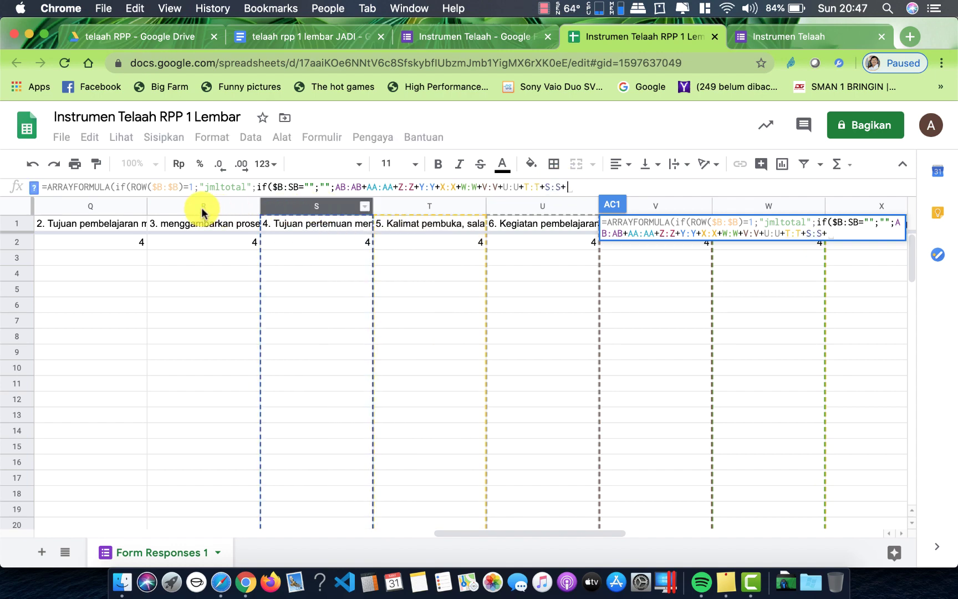
{"action": "left_click", "coordinate": [203, 208]}
{"action": "type", "text": "+"}
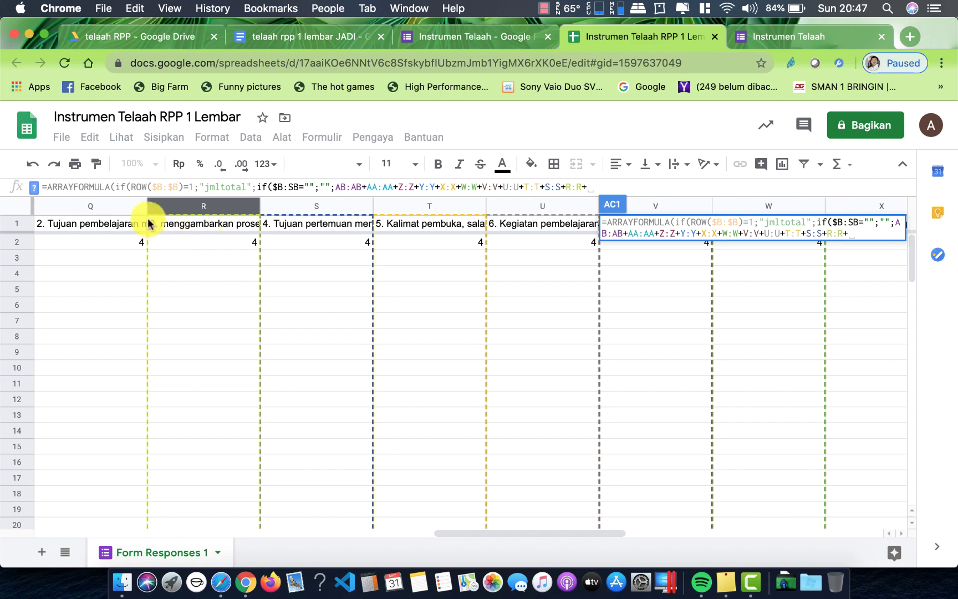
{"action": "left_click", "coordinate": [112, 211]}
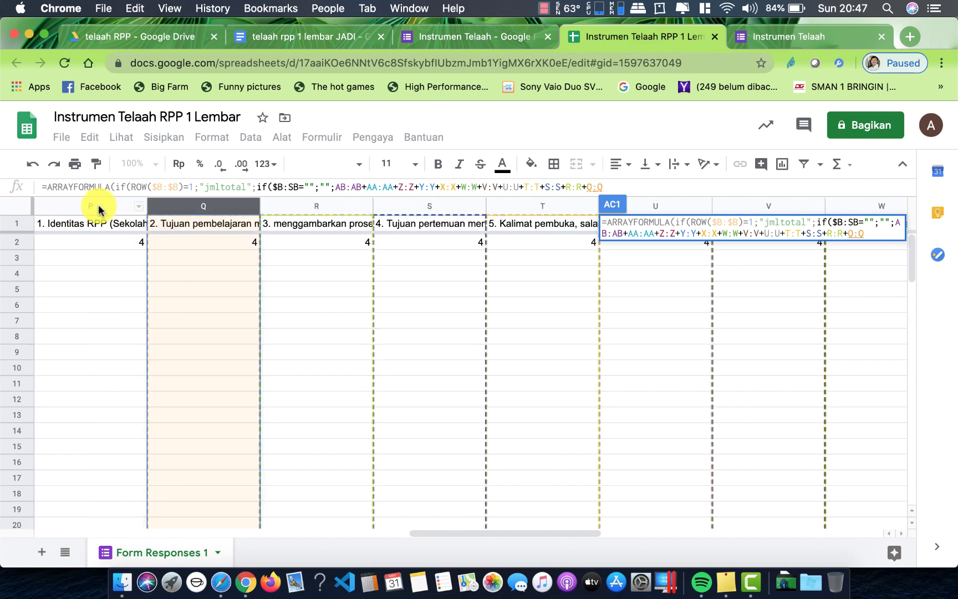
{"action": "scroll", "coordinate": [102, 211], "scroll_direction": "left", "scroll_amount": 2}
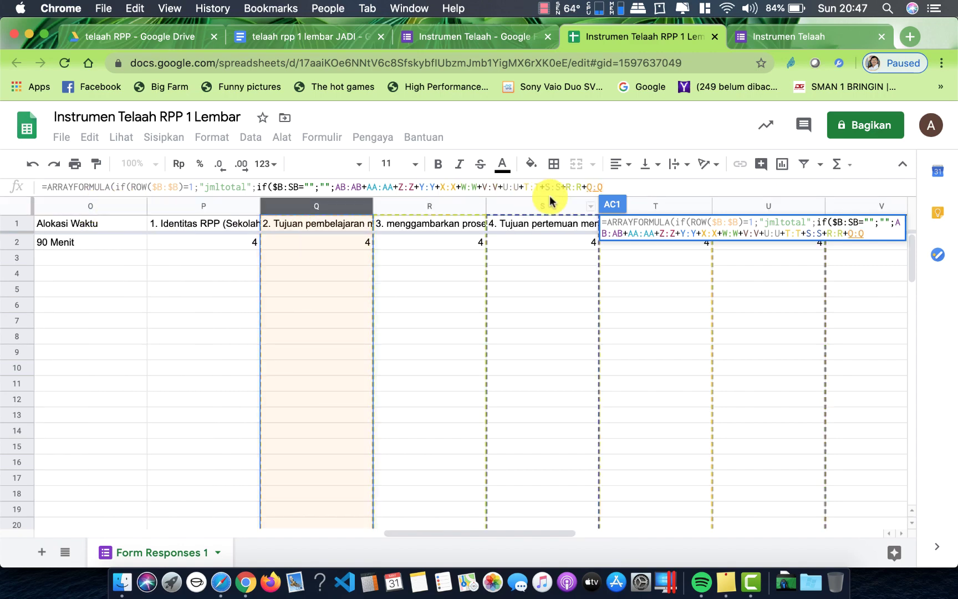
{"action": "type", "text": "+"}
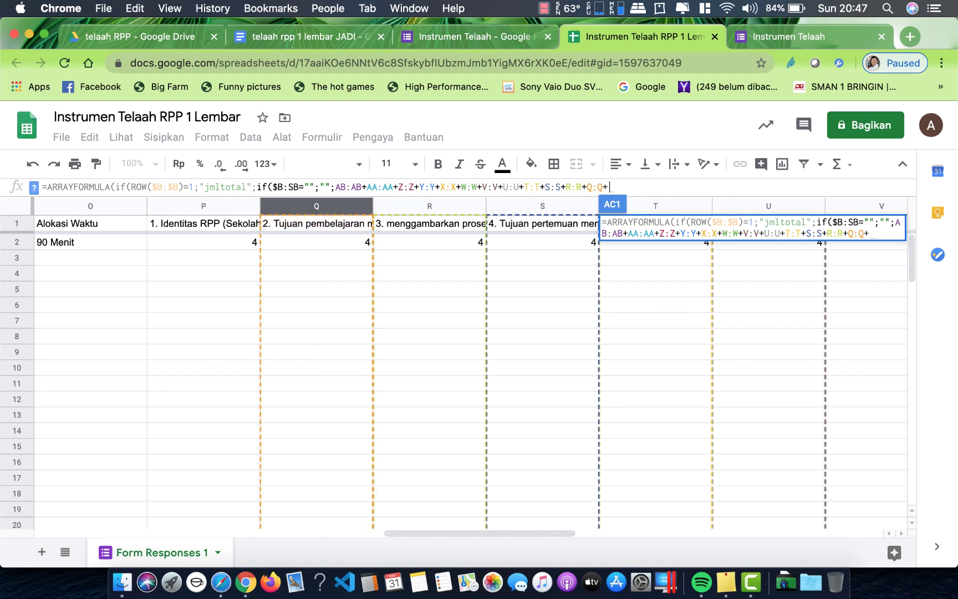
{"action": "left_click", "coordinate": [215, 208]}
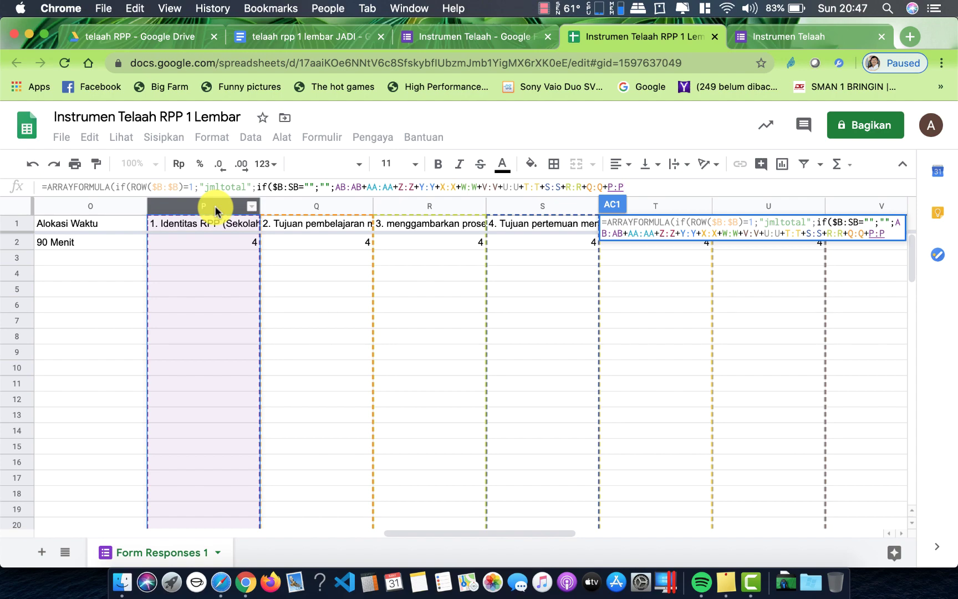
{"action": "key", "text": "Return"}
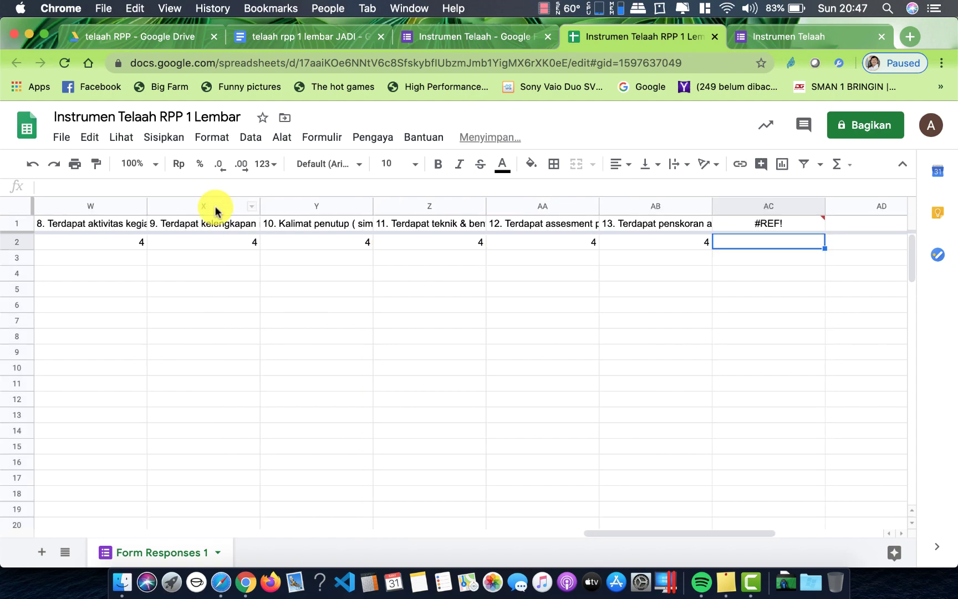
- Fix the mistyped $B:SB reference to $B:$B in AC1's formula, giving jmltotal and a total of 52
{"action": "left_click", "coordinate": [771, 223]}
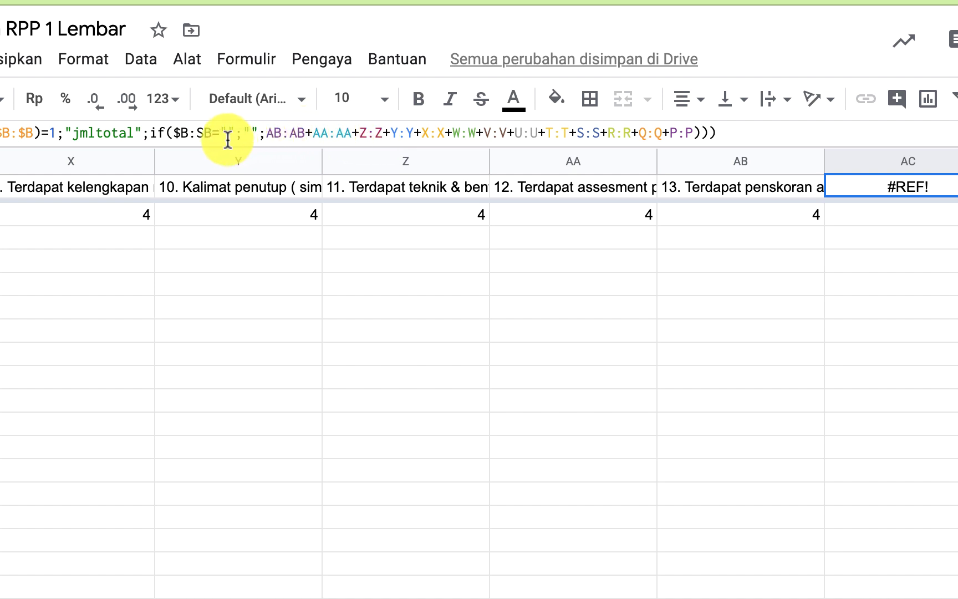
{"action": "left_click", "coordinate": [205, 136]}
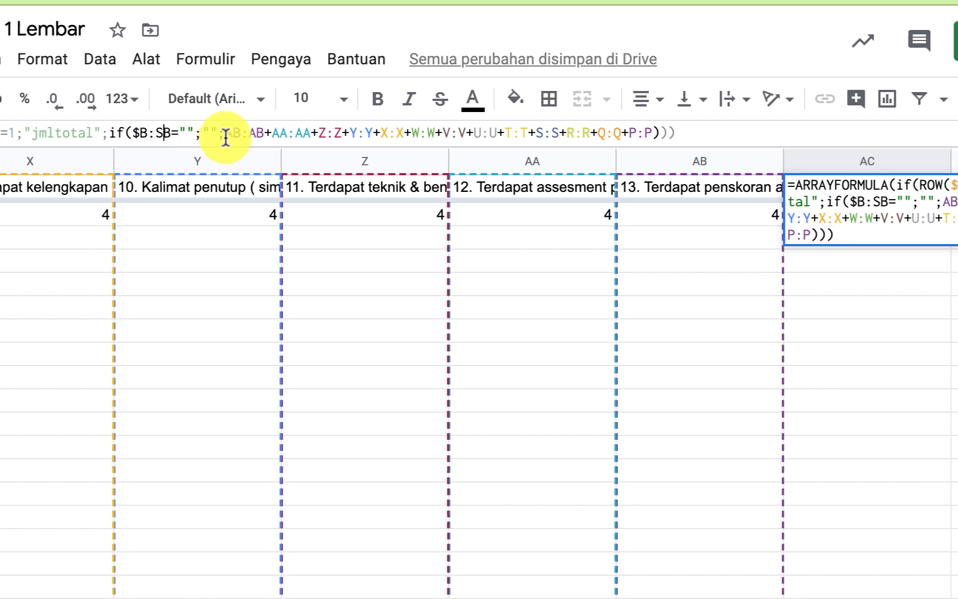
{"action": "key", "text": "BackSpace"}
{"action": "type", "text": "$"}
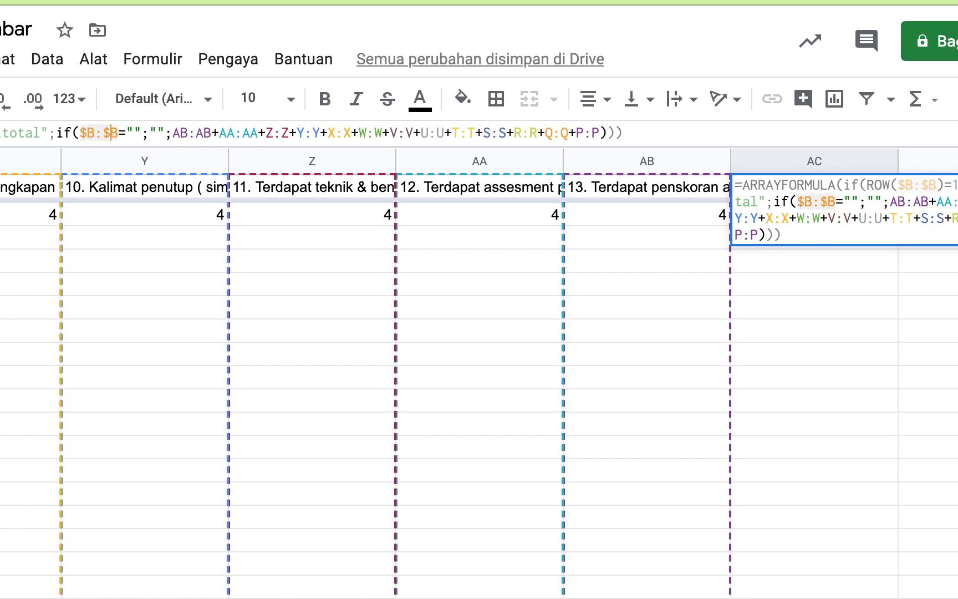
{"action": "key", "text": "Return"}
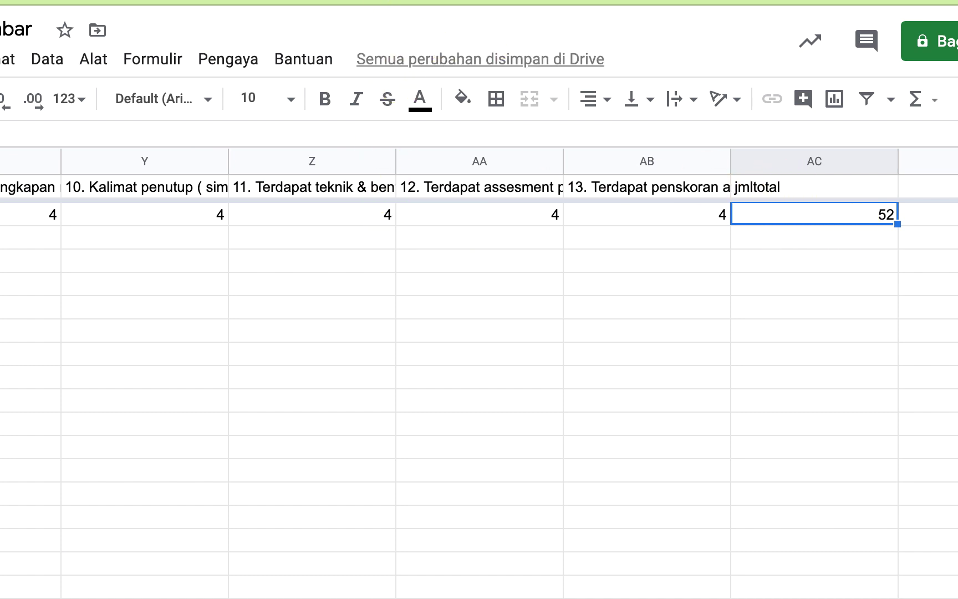
- Paste a copy of AC1's jmltotal formula into cell AD1
{"action": "key", "text": "ctrl+Tab"}
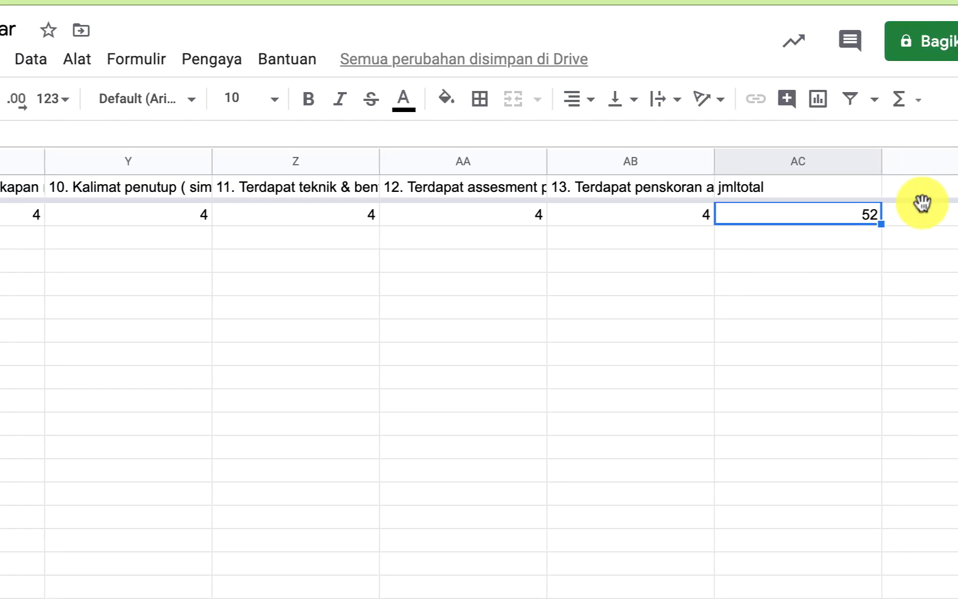
{"action": "left_click", "coordinate": [827, 187]}
{"action": "left_click", "coordinate": [606, 189]}
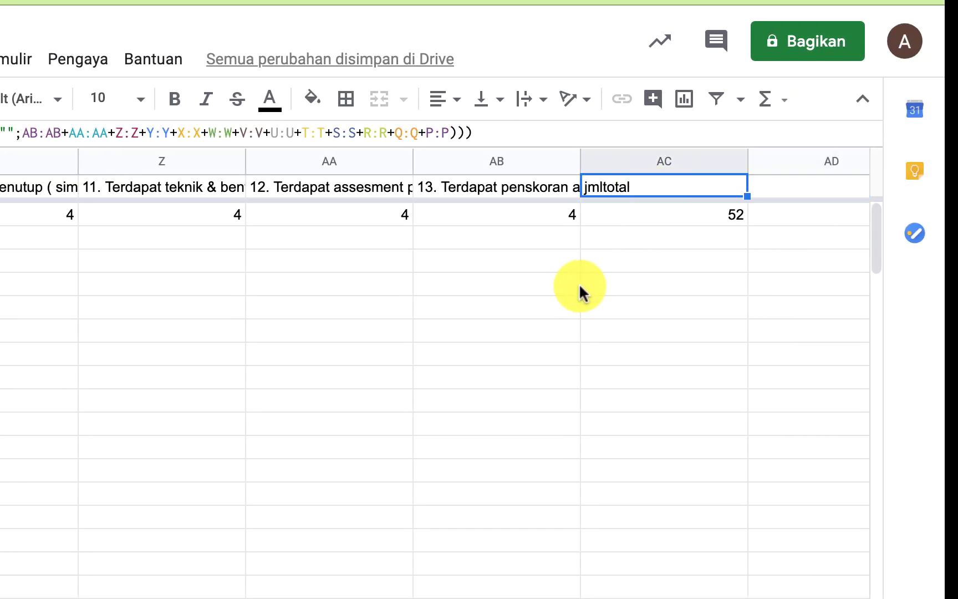
{"action": "key", "text": "ctrl+c"}
{"action": "left_click", "coordinate": [777, 191]}
{"action": "left_click", "coordinate": [618, 224]}
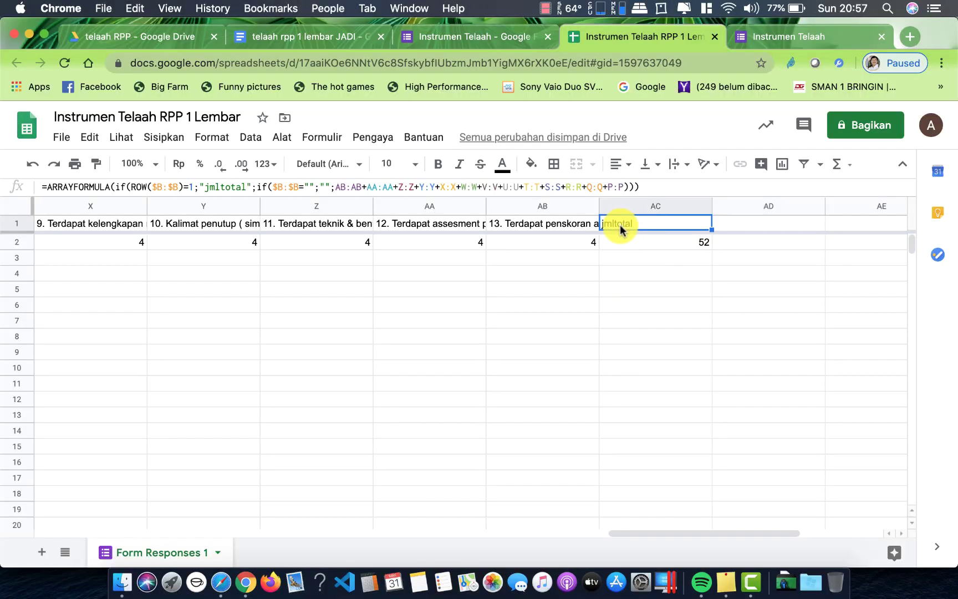
{"action": "key", "text": "ctrl+c"}
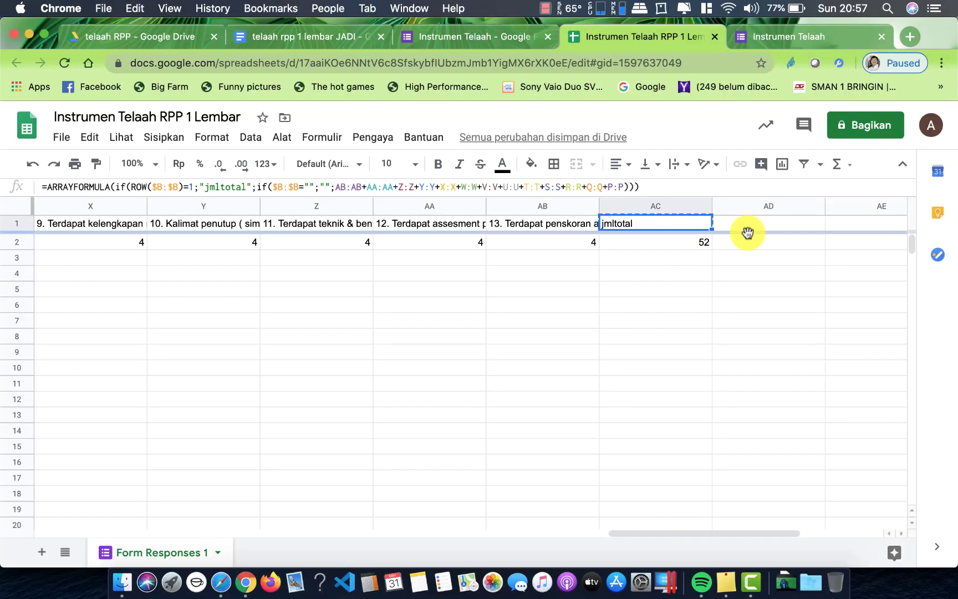
{"action": "left_click", "coordinate": [745, 227]}
{"action": "key", "text": "super+v"}
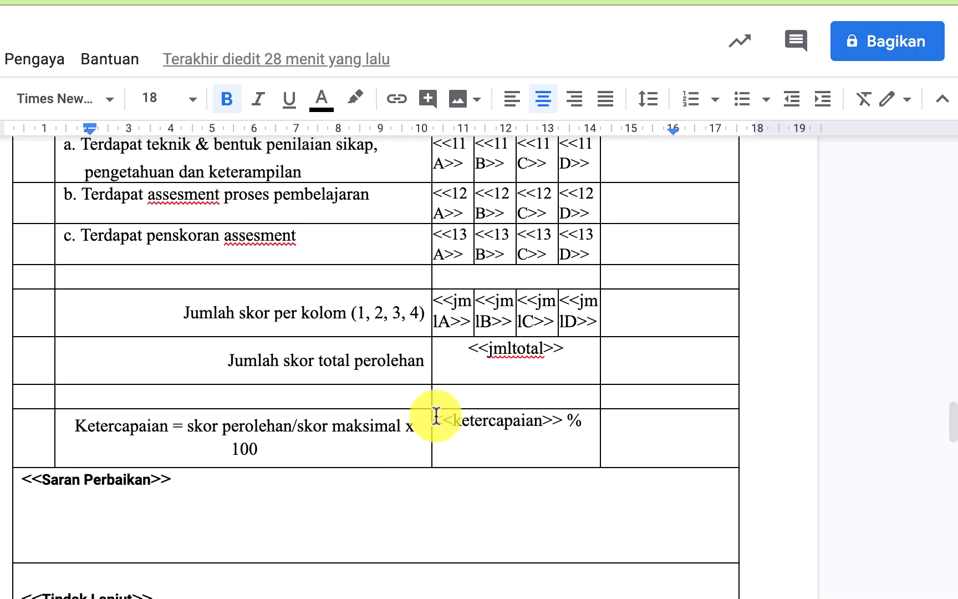
- Copy the 'ketercapaian' placeholder text from the Docs template and return to the response sheet
{"action": "left_click_drag", "start_coordinate": [452, 419], "coordinate": [541, 422]}
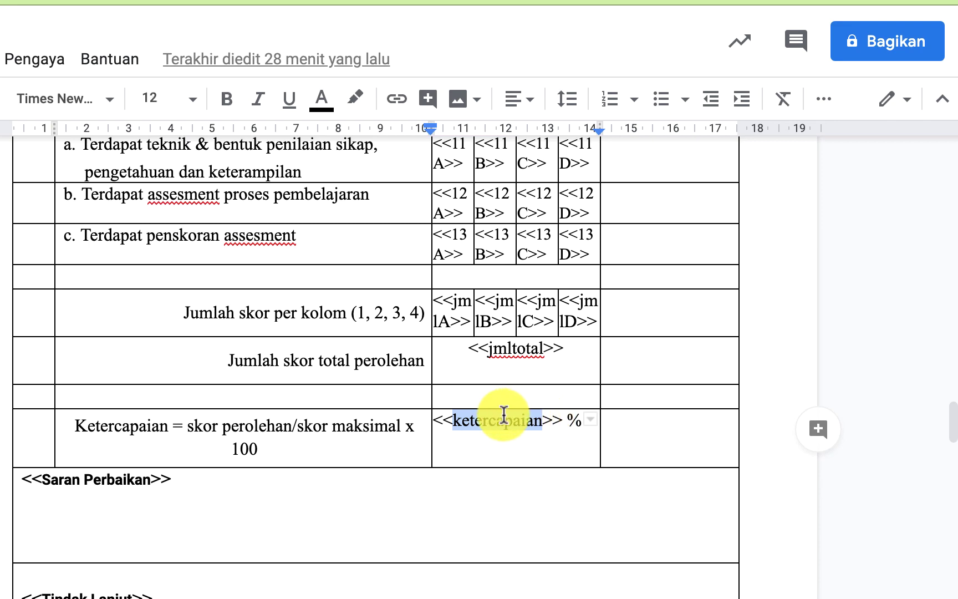
{"action": "right_click", "coordinate": [503, 415]}
{"action": "left_click", "coordinate": [589, 135]}
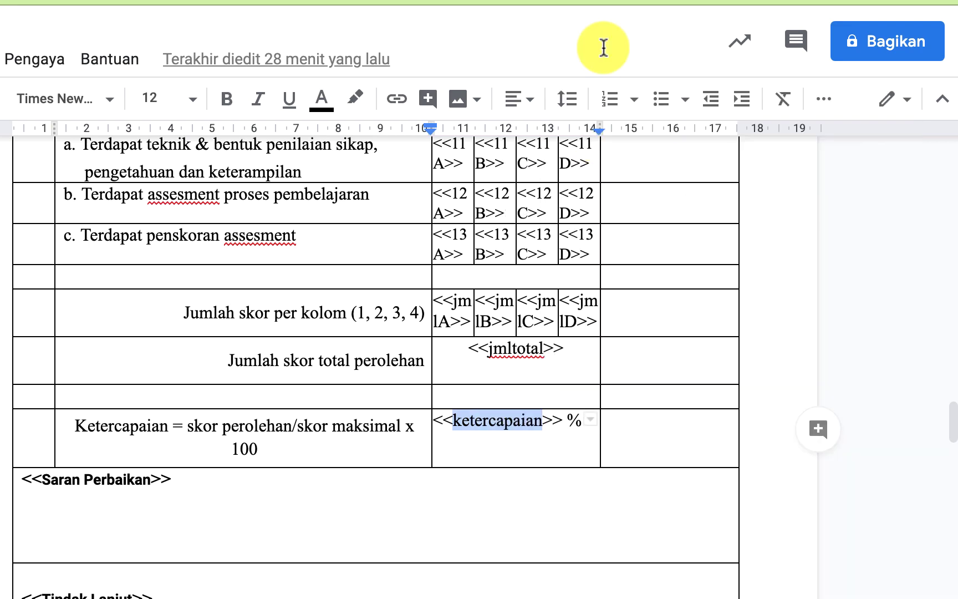
{"action": "left_click", "coordinate": [555, 1]}
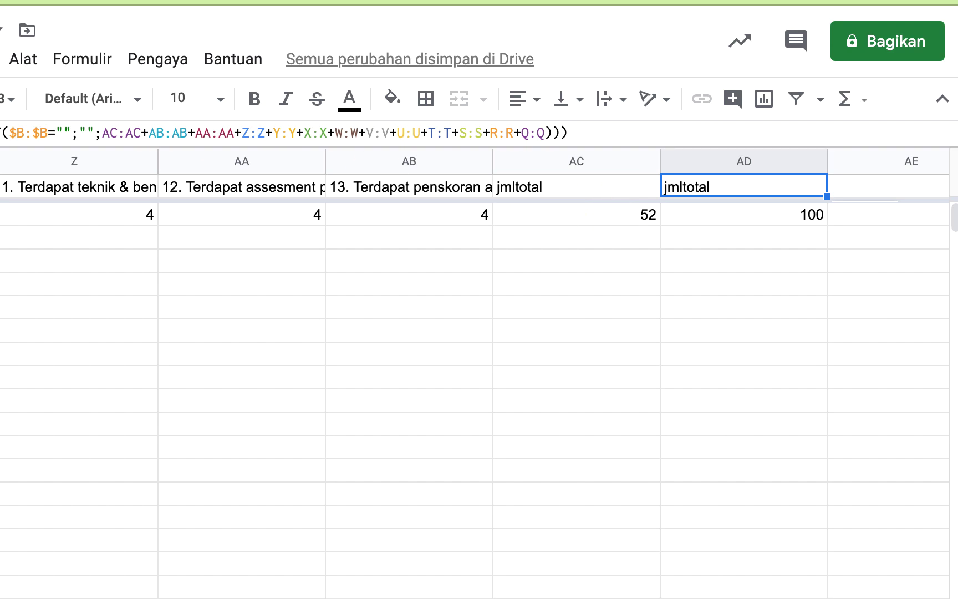
- Rewrite AD1's formula with header 'ketercapaian' and calculation if(AC:AC="";"";(AC:AC/52)*100)
{"action": "left_click", "coordinate": [290, 134]}
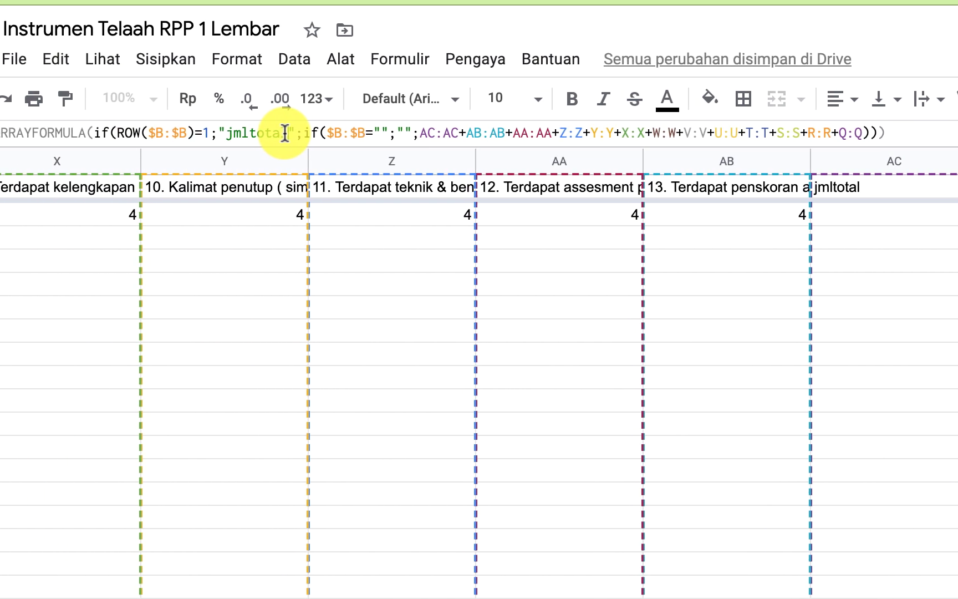
{"action": "left_click_drag", "start_coordinate": [290, 134], "coordinate": [227, 133]}
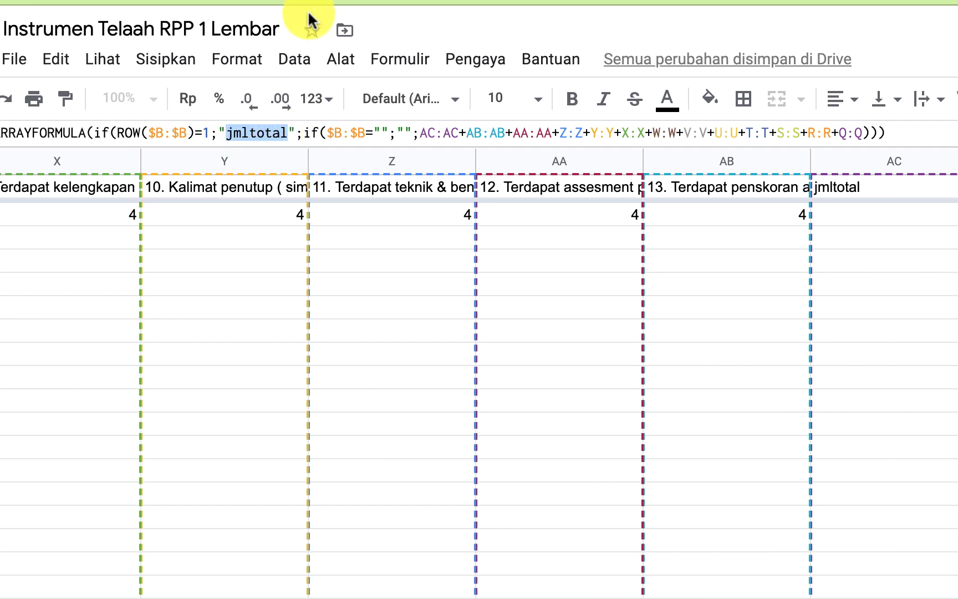
{"action": "type", "text": "ketercapaian"}
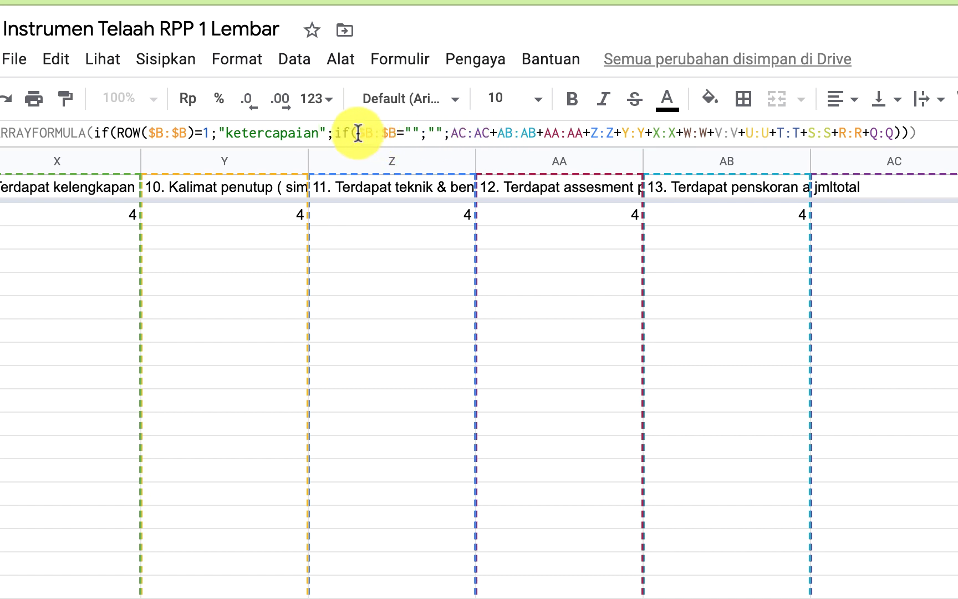
{"action": "left_click_drag", "start_coordinate": [358, 133], "coordinate": [954, 137]}
{"action": "key", "text": "BackSpace"}
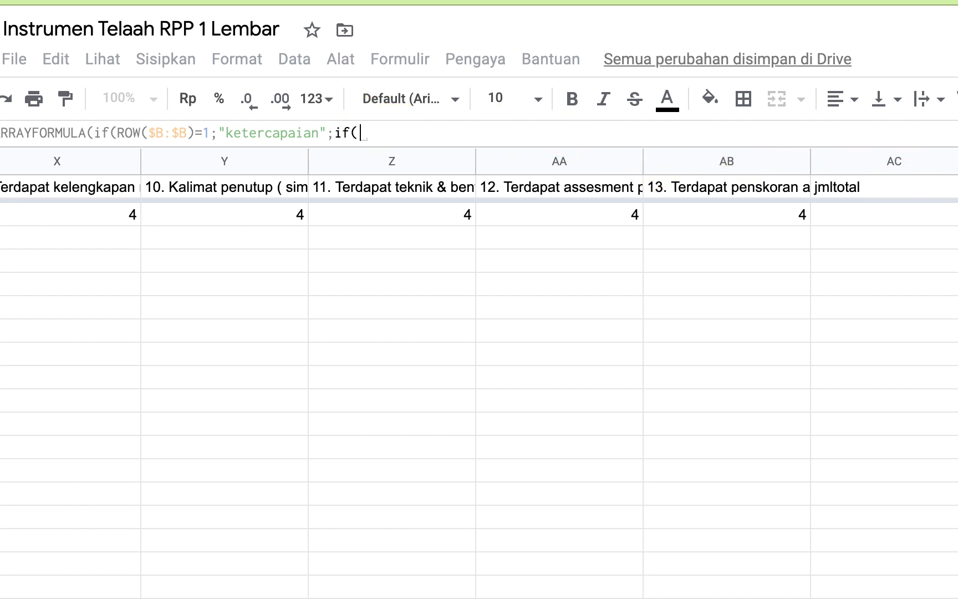
{"action": "type", "text": "A"}
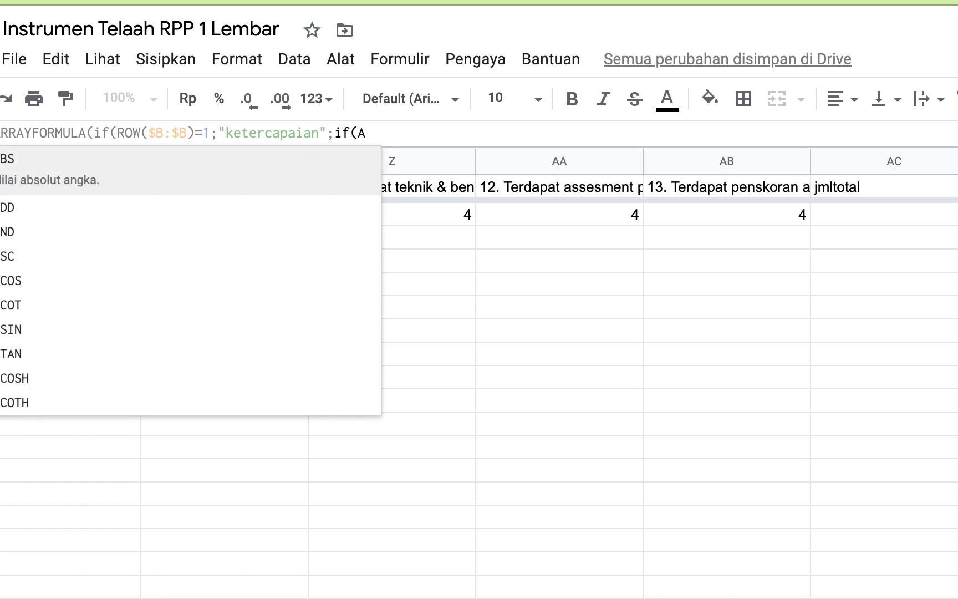
{"action": "type", "text": "C:"}
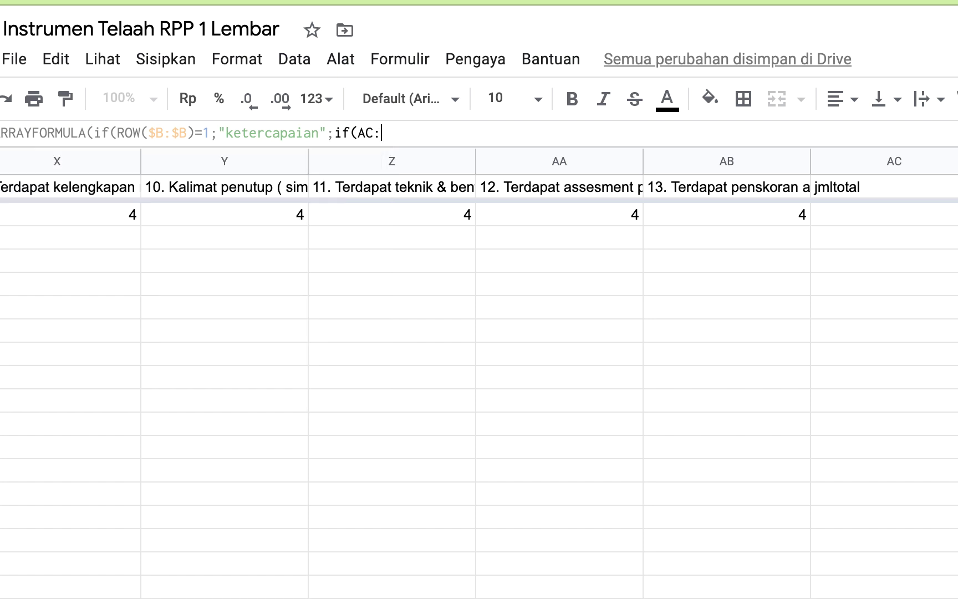
{"action": "type", "text": "AC"}
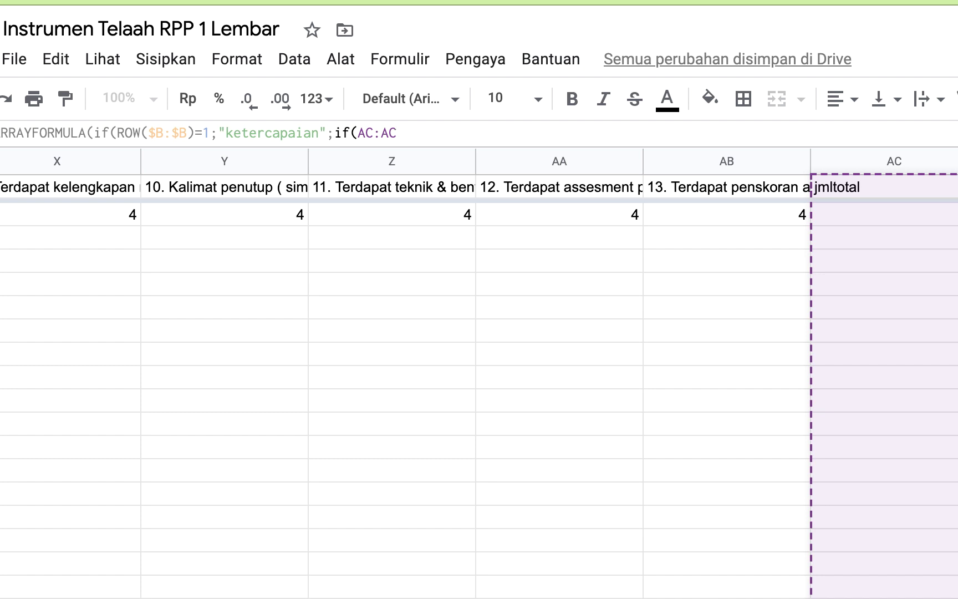
{"action": "type", "text": "="}
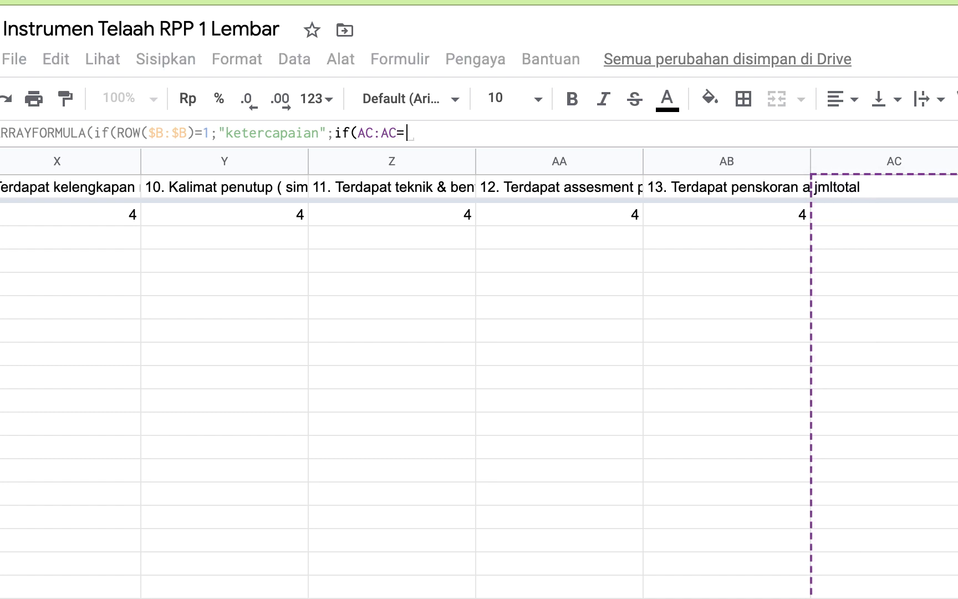
{"action": "type", "text": "\""}
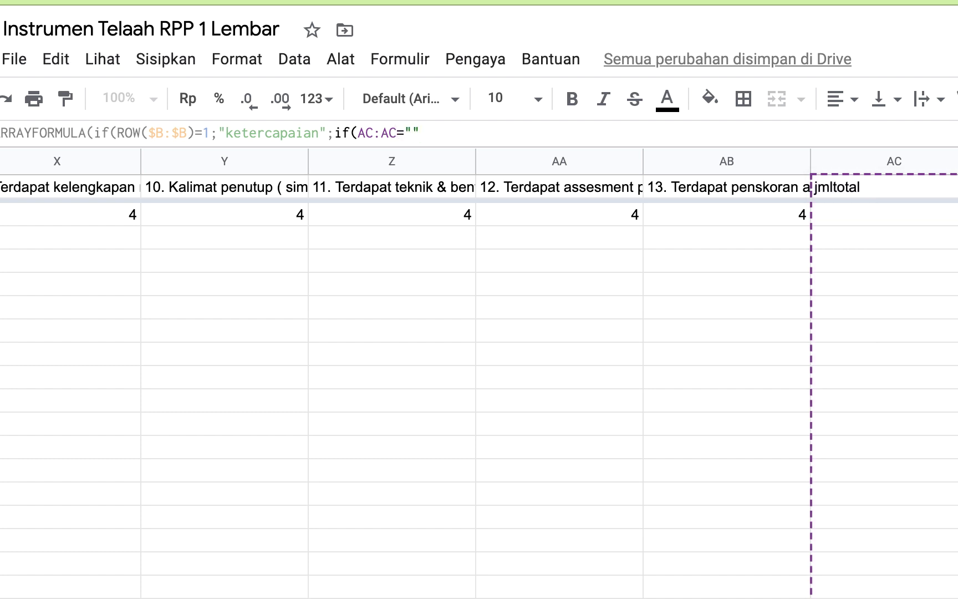
{"action": "type", "text": "\";\"\""}
{"action": "type", "text": ";"}
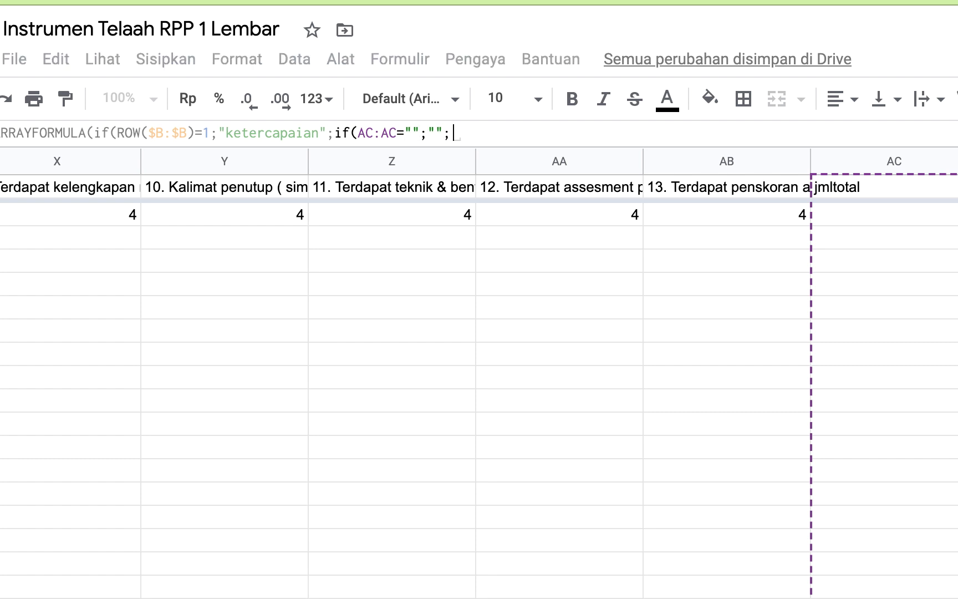
{"action": "type", "text": "(AC"}
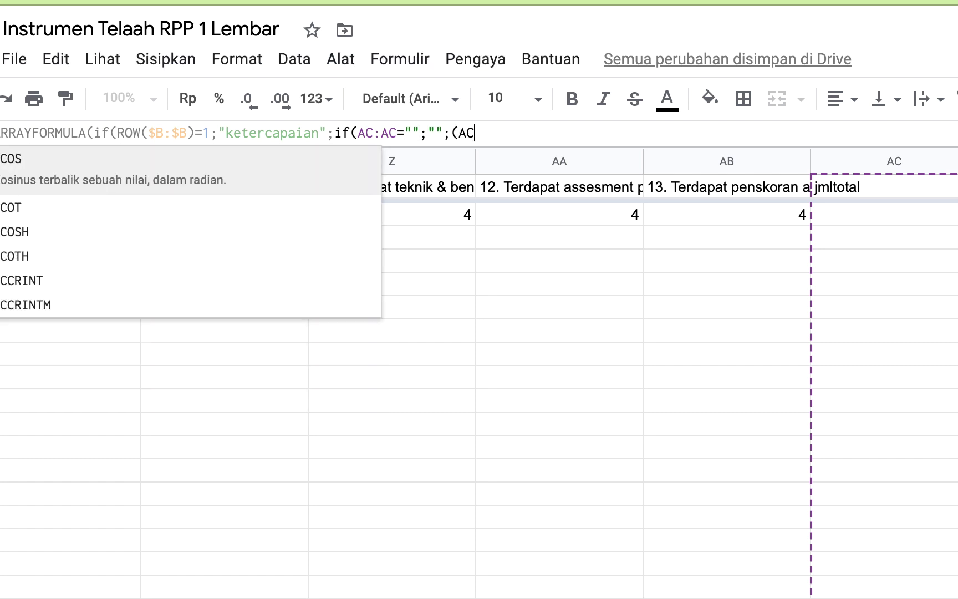
{"action": "type", "text": ":AC"}
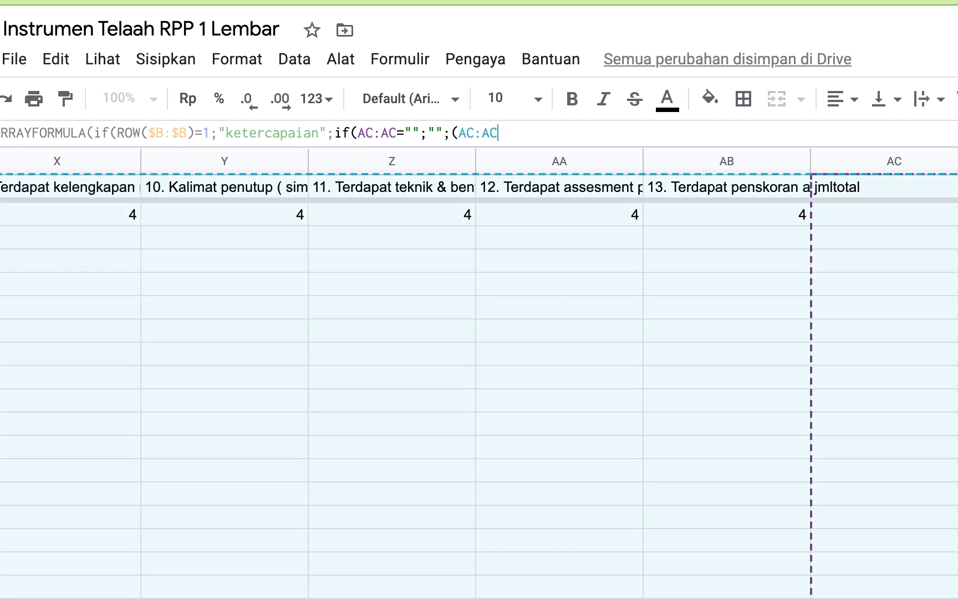
{"action": "type", "text": "/"}
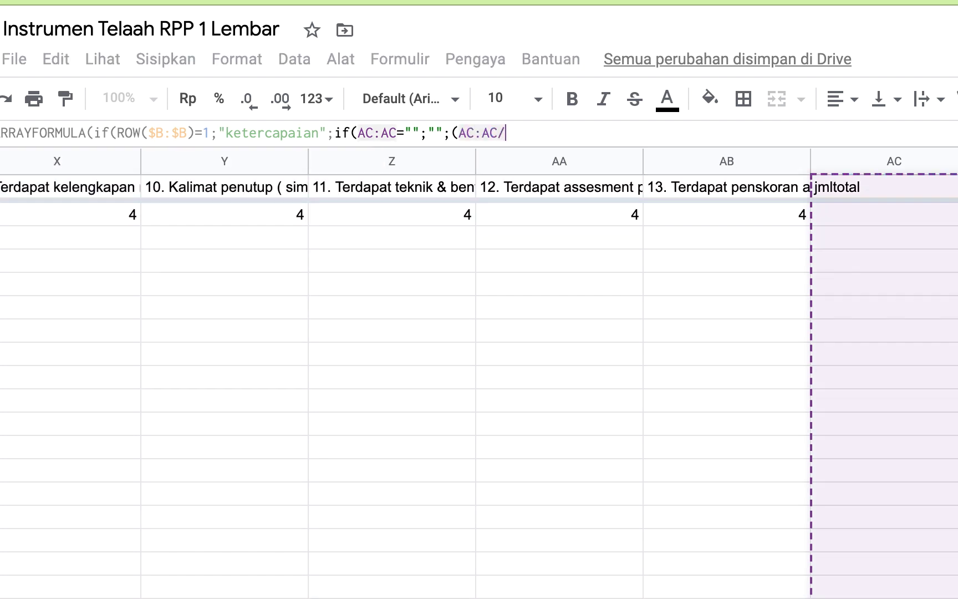
{"action": "type", "text": "52"}
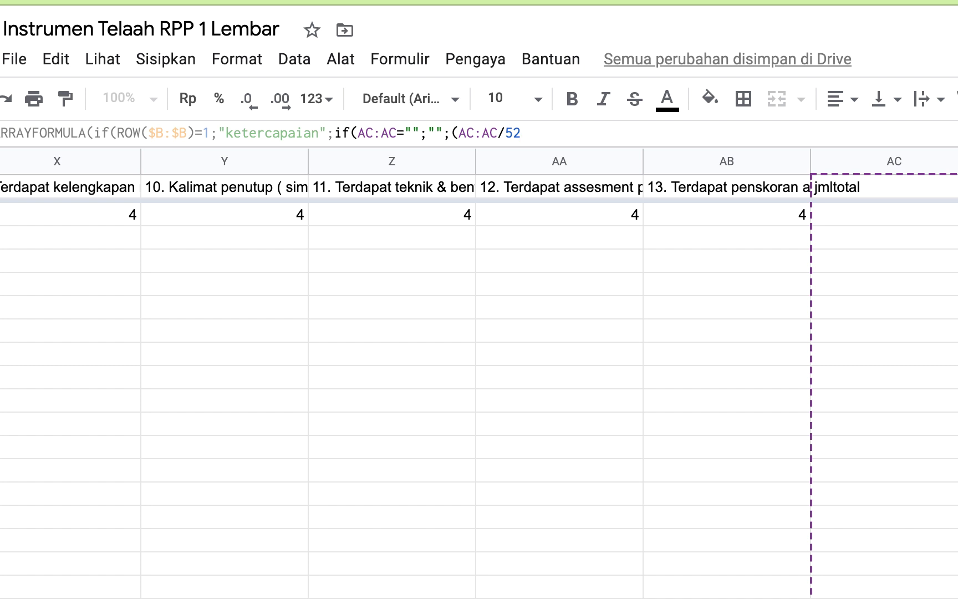
{"action": "type", "text": ")"}
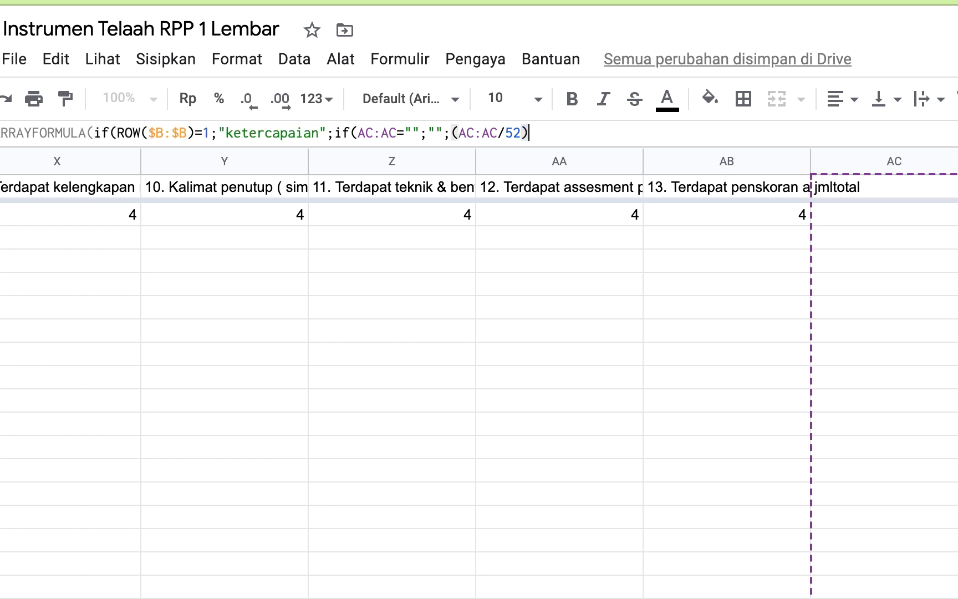
{"action": "type", "text": "*100"}
{"action": "key", "text": "Return"}
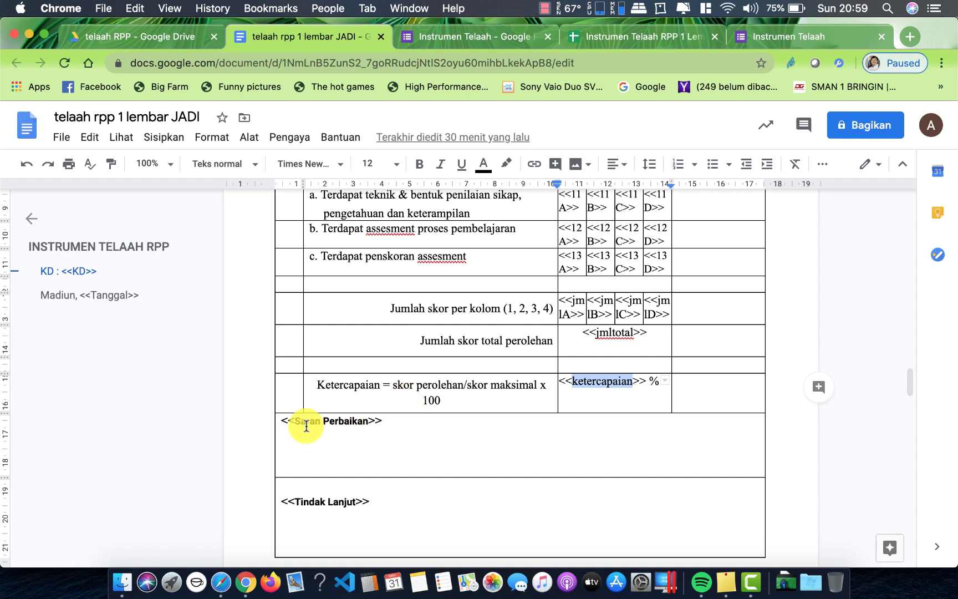
- Paste a copy of AD1's ketercapaian formula into cell AE1
{"action": "left_click_drag", "start_coordinate": [295, 420], "coordinate": [365, 421]}
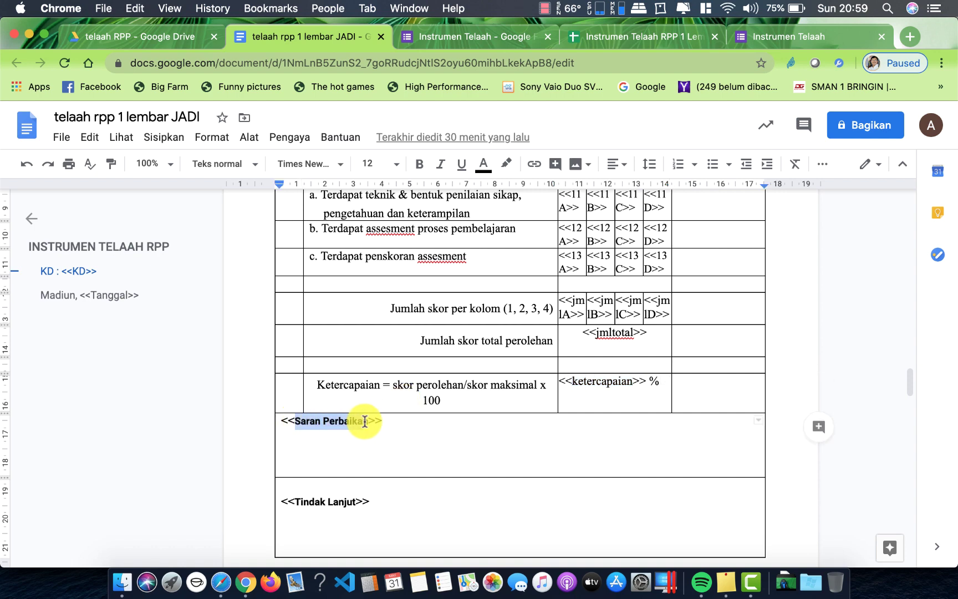
{"action": "left_click", "coordinate": [474, 39]}
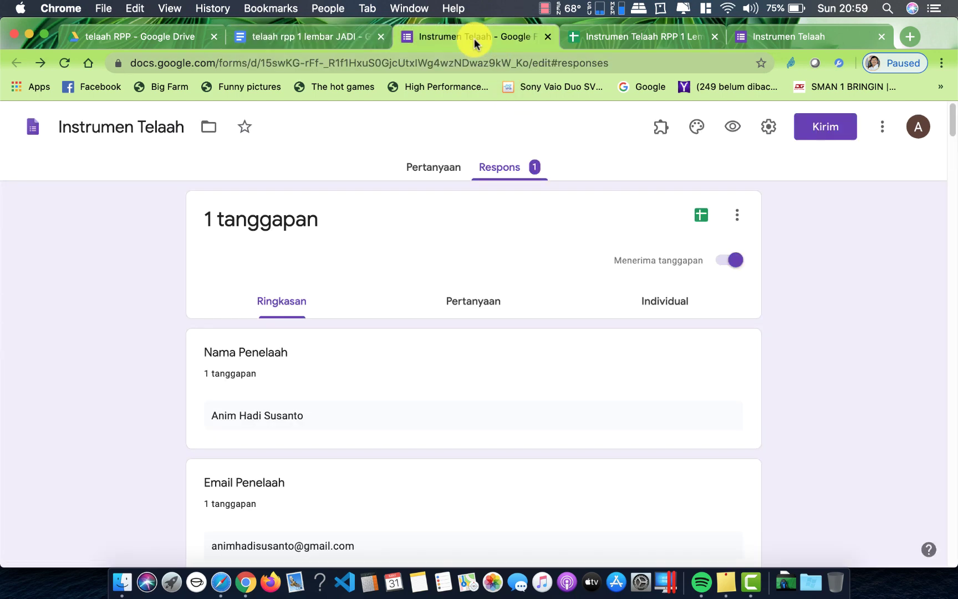
{"action": "left_click", "coordinate": [658, 37]}
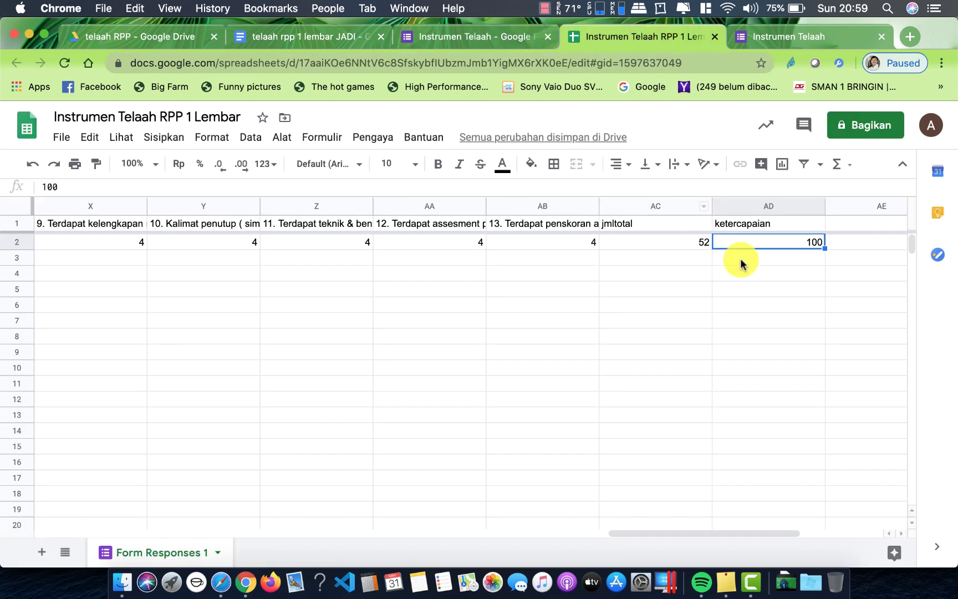
{"action": "left_click", "coordinate": [753, 224]}
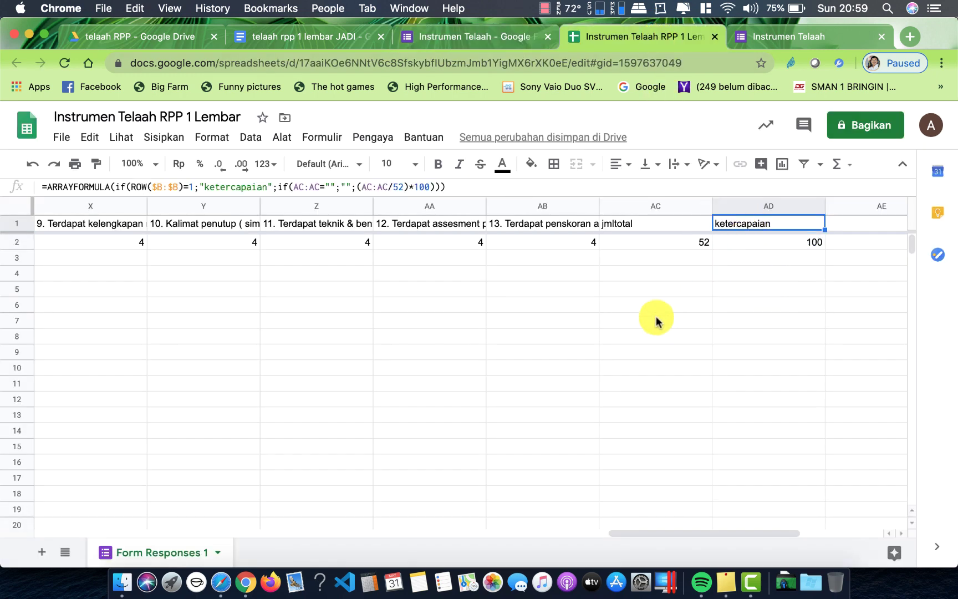
{"action": "key", "text": "ctrl+c"}
{"action": "left_click", "coordinate": [851, 223]}
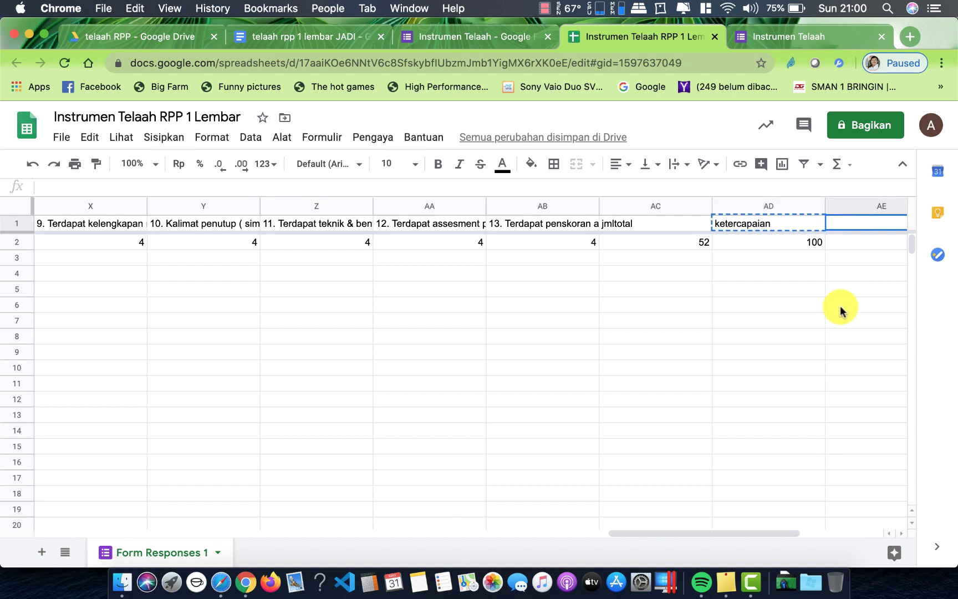
{"action": "left_click", "coordinate": [901, 534]}
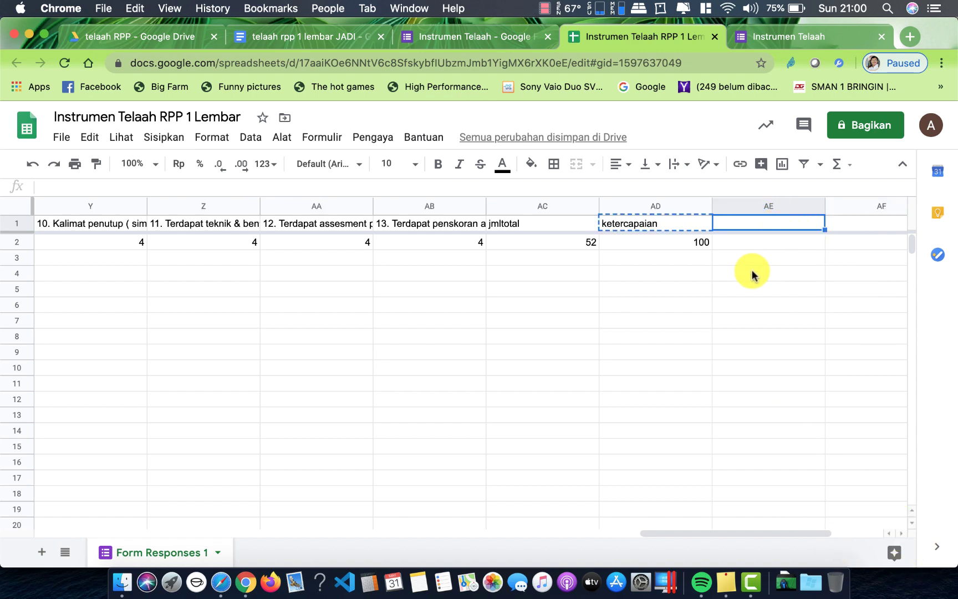
{"action": "key", "text": "ctrl+v"}
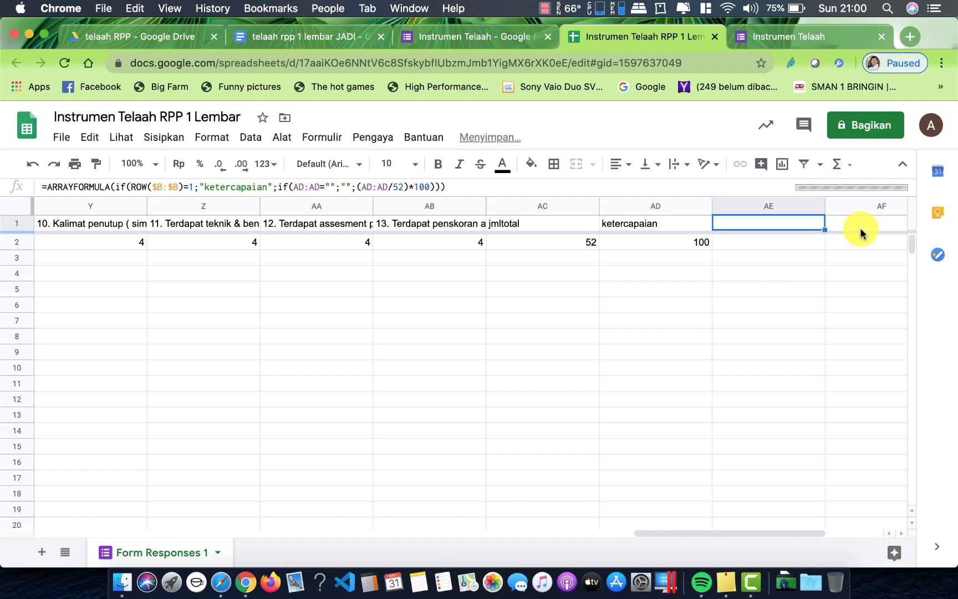
{"action": "left_click", "coordinate": [860, 229]}
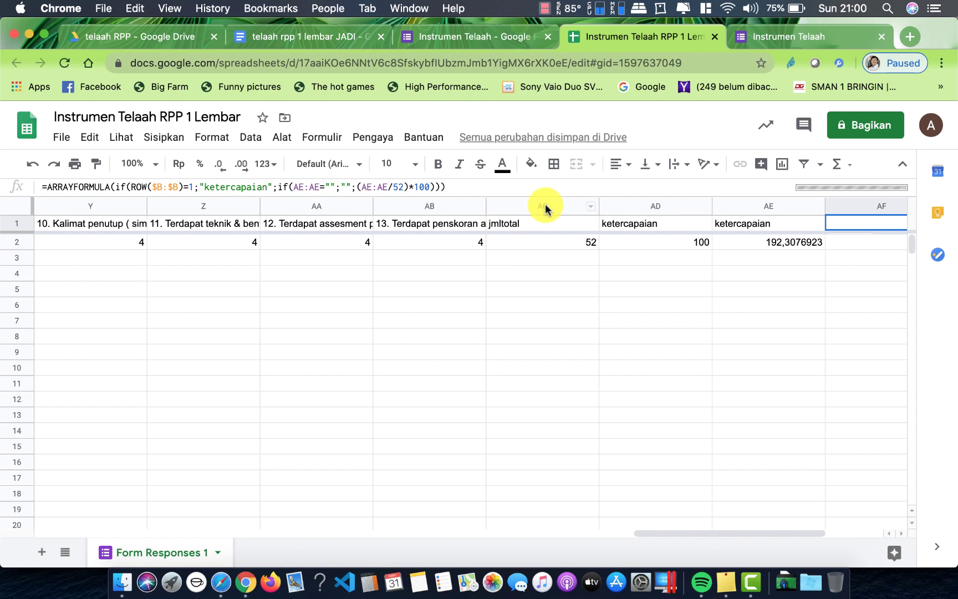
- Copy the Saran Perbaikan and Tindak Lanjut placeholder names from the template, leaving AE1 as ketercapaian
{"action": "left_click", "coordinate": [316, 37]}
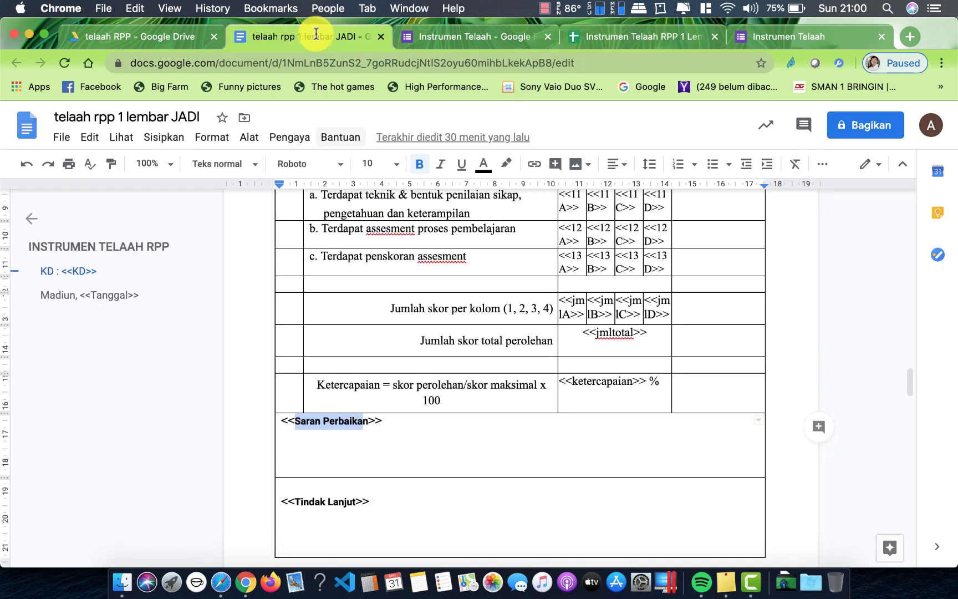
{"action": "right_click", "coordinate": [343, 421]}
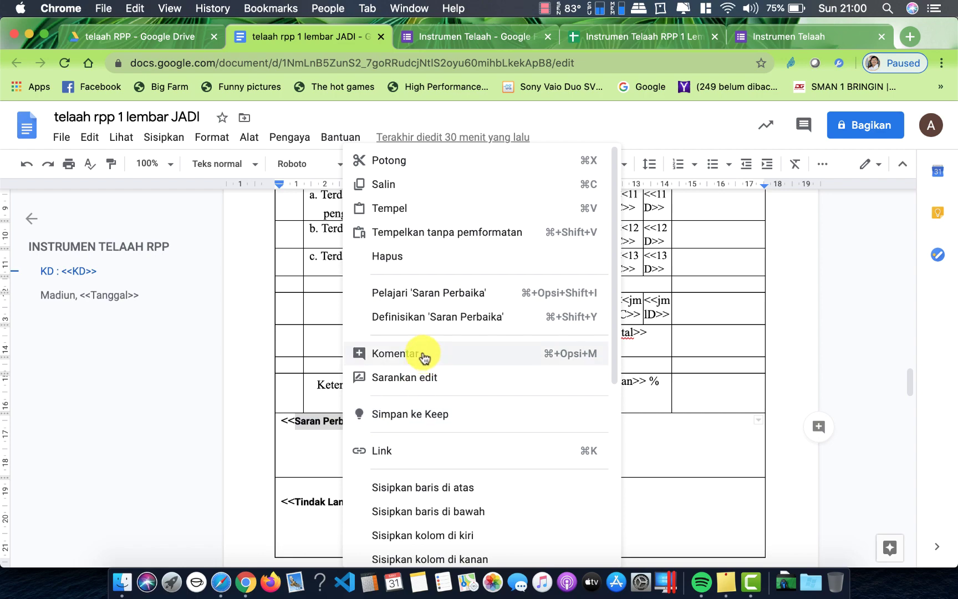
{"action": "left_click", "coordinate": [409, 192]}
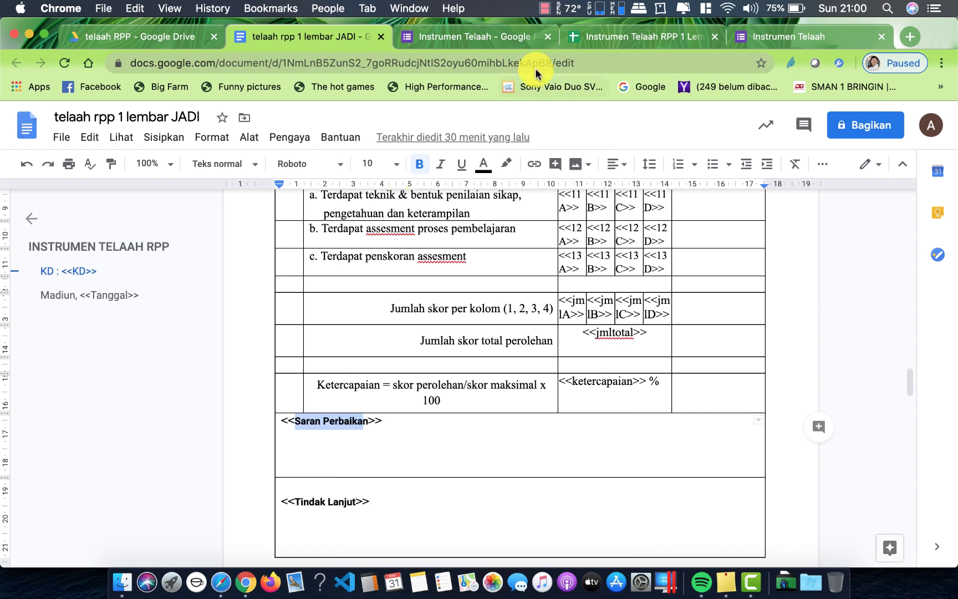
{"action": "left_click", "coordinate": [610, 37]}
{"action": "left_click", "coordinate": [913, 199]}
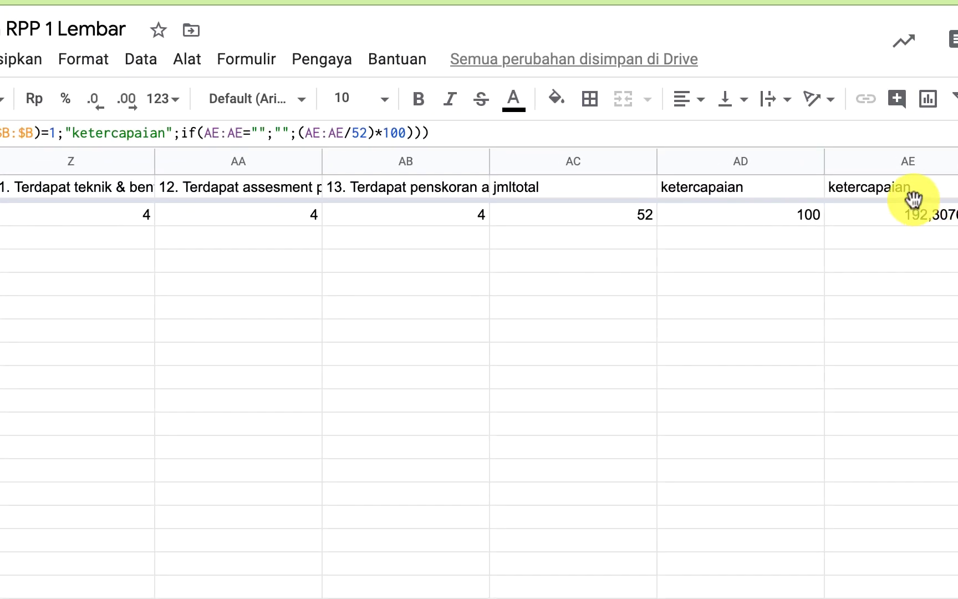
{"action": "left_click", "coordinate": [908, 193]}
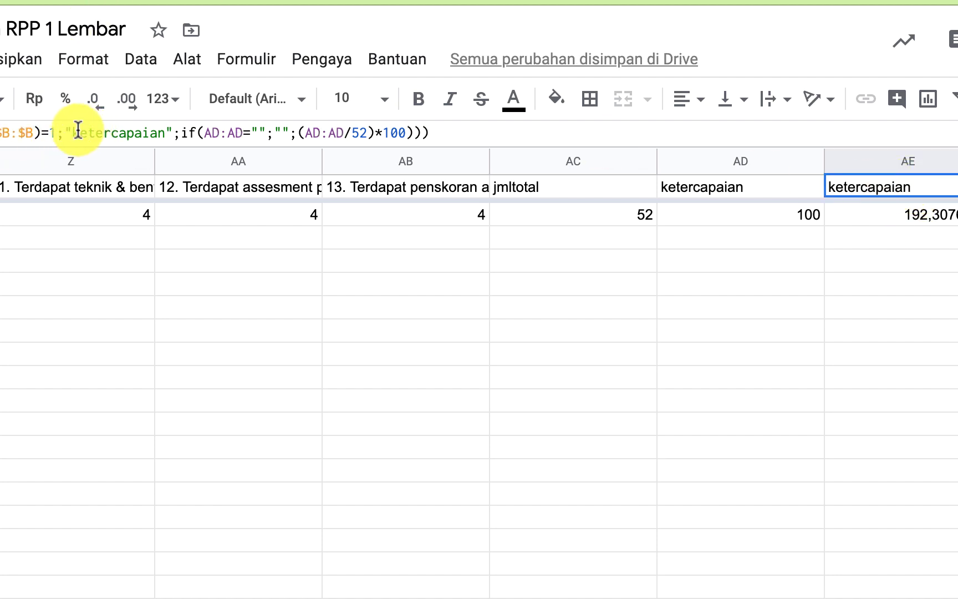
{"action": "left_click_drag", "start_coordinate": [73, 133], "coordinate": [165, 132]}
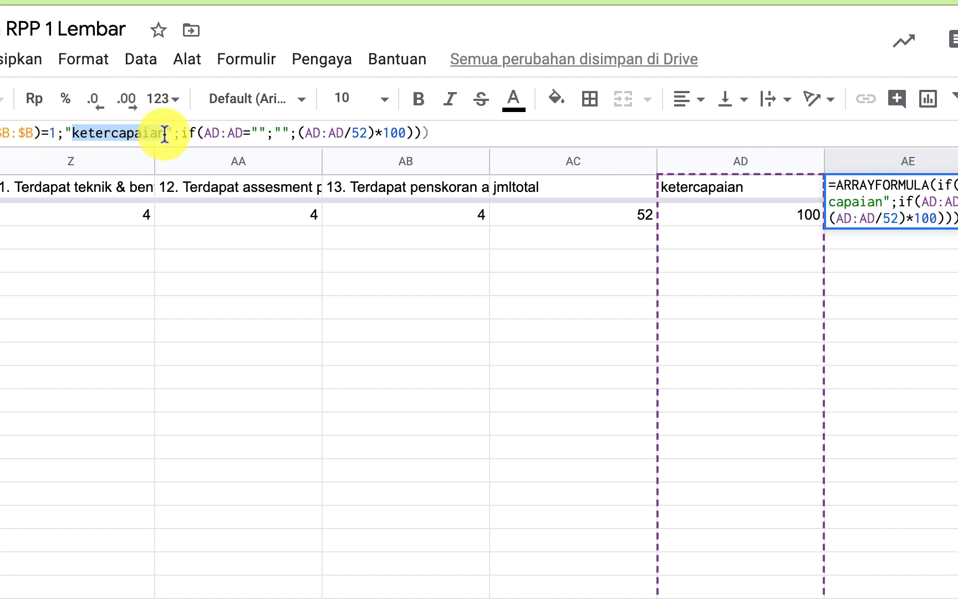
{"action": "type", "text": "Saran Perbaikan>>"}
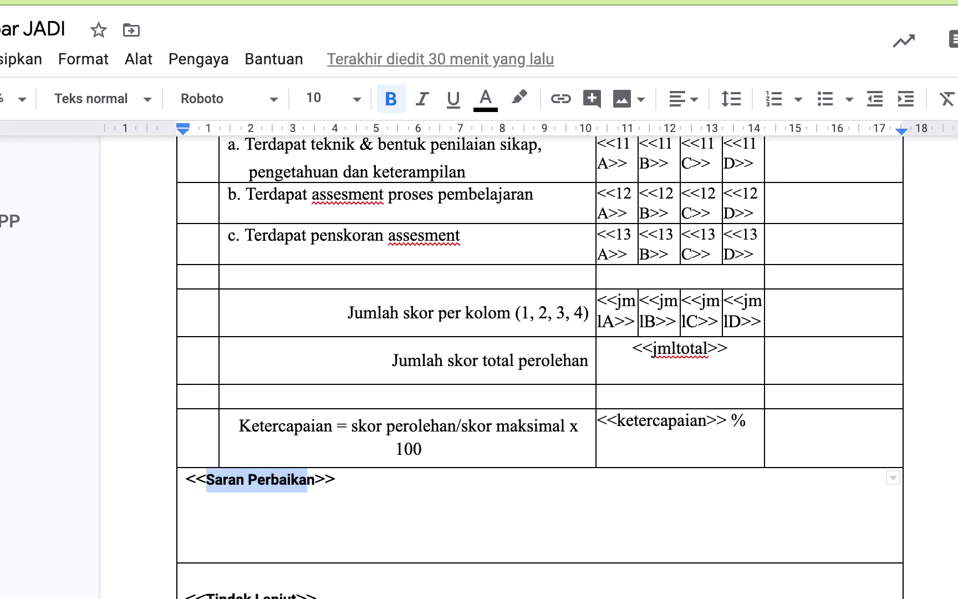
{"action": "left_click_drag", "start_coordinate": [204, 595], "coordinate": [294, 596]}
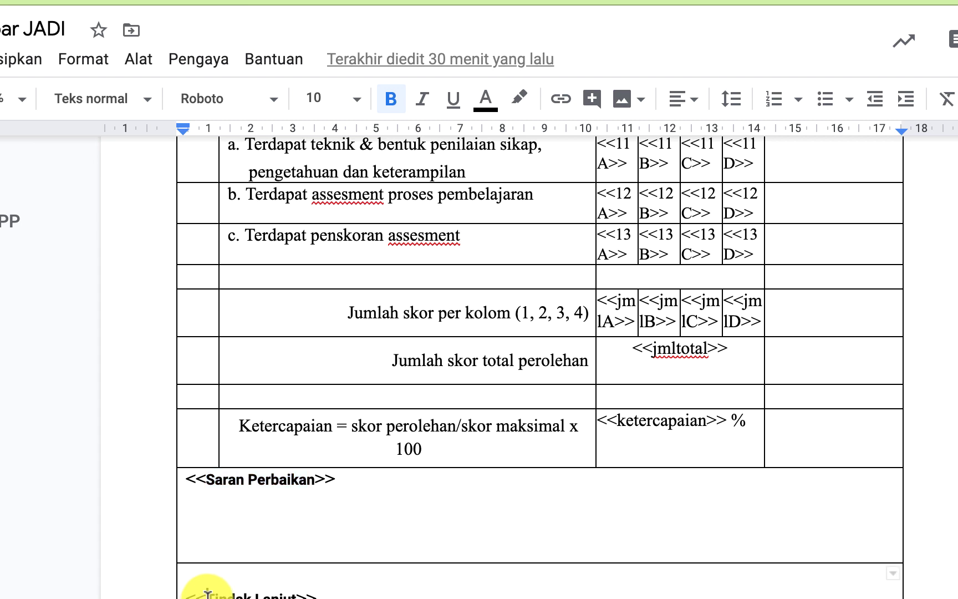
{"action": "right_click", "coordinate": [250, 591]}
{"action": "left_click", "coordinate": [359, 145]}
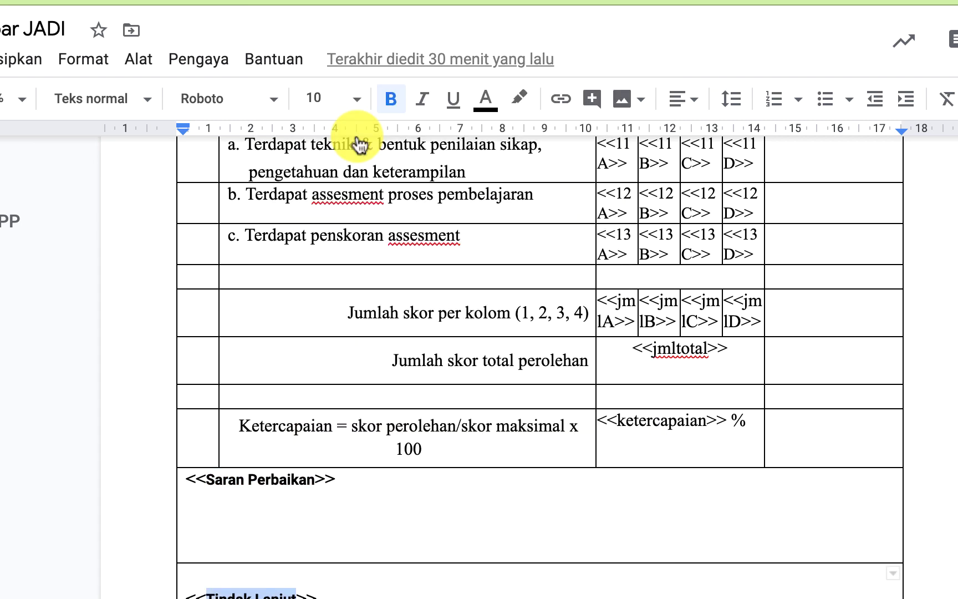
{"action": "key", "text": "ctrl+Tab"}
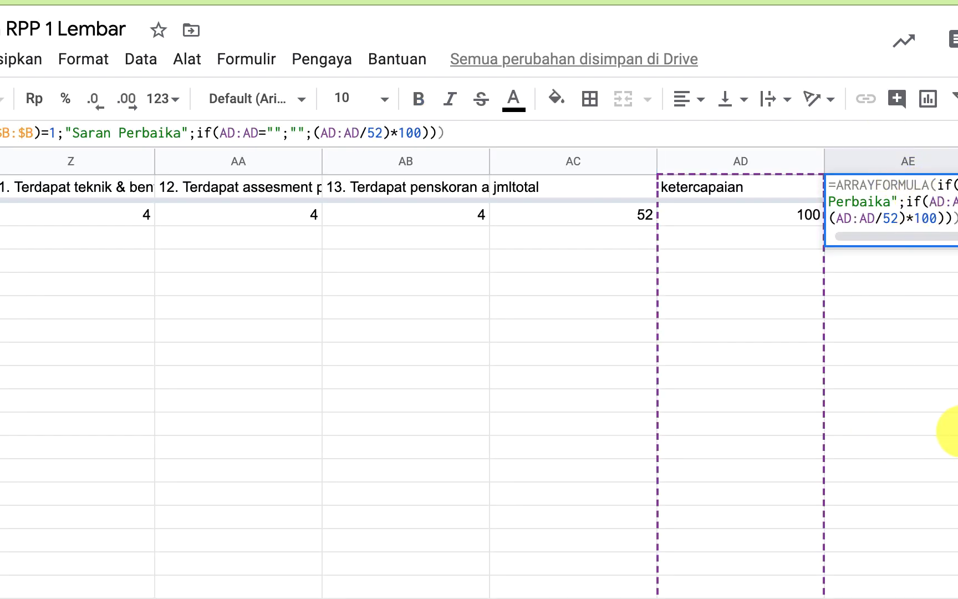
{"action": "type", "text": "ketercapaian"}
{"action": "key", "text": "Return"}
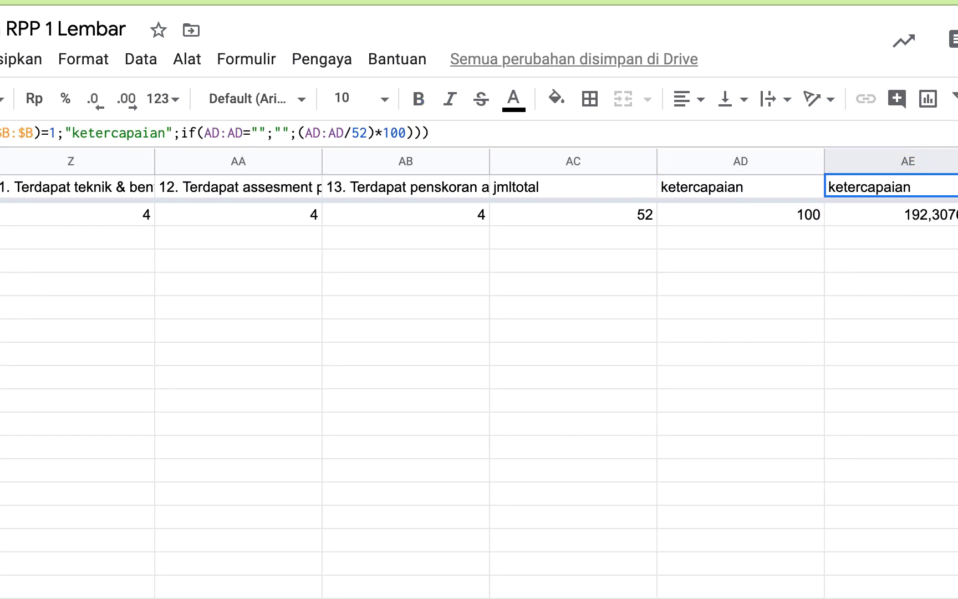
- Change the header text in AF1's formula to 'Tindak Lanjut'
{"action": "key", "text": "Right"}
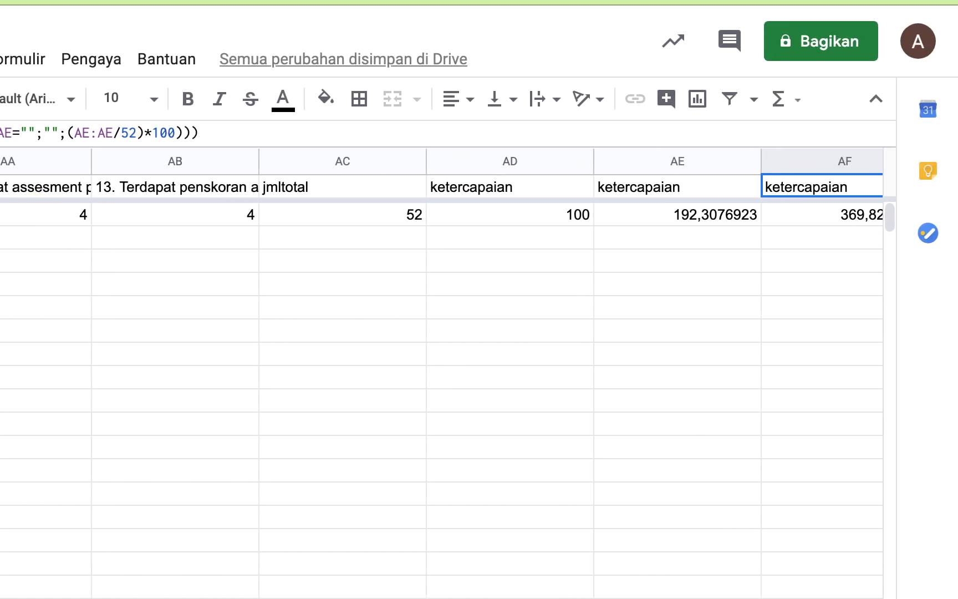
{"action": "scroll", "coordinate": [647, 308], "scroll_direction": "right", "scroll_amount": 5}
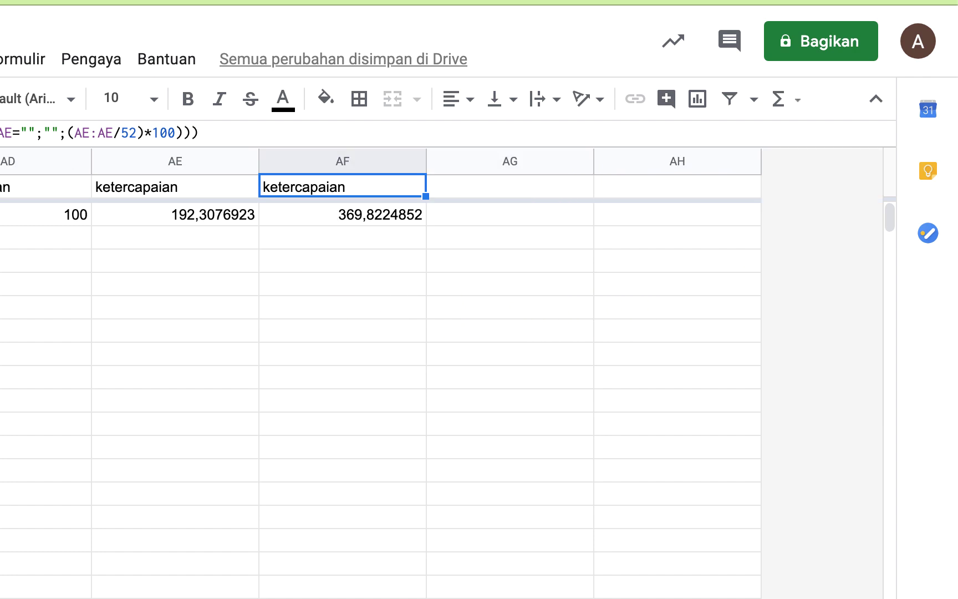
{"action": "key", "text": "Return"}
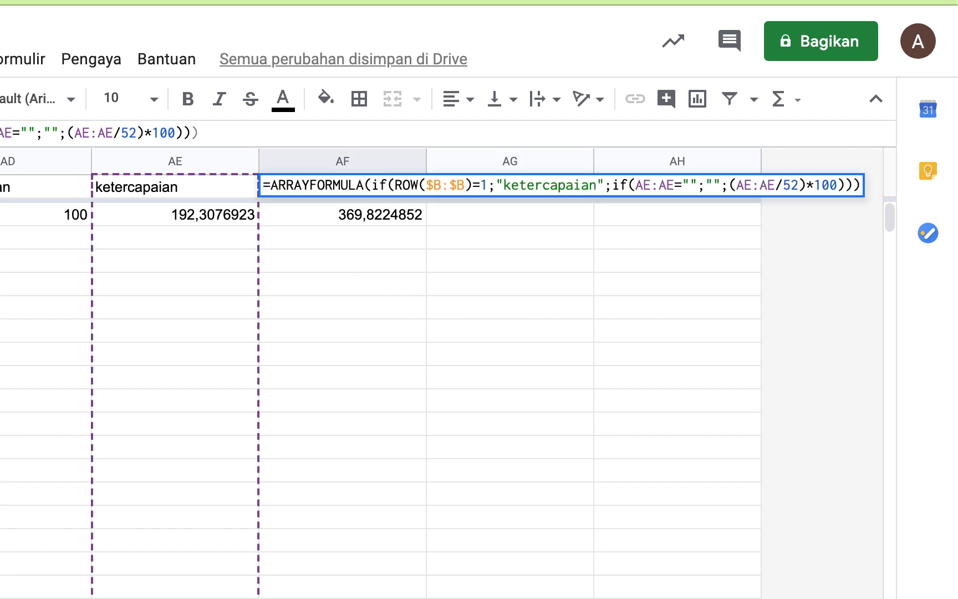
{"action": "type", "text": "Tindak Lanjut"}
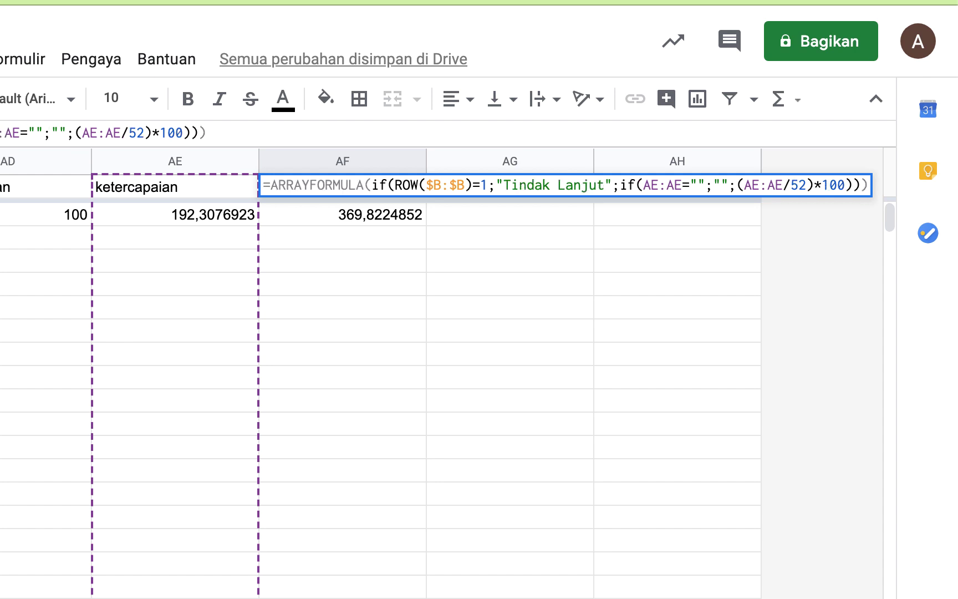
{"action": "key", "text": "Return"}
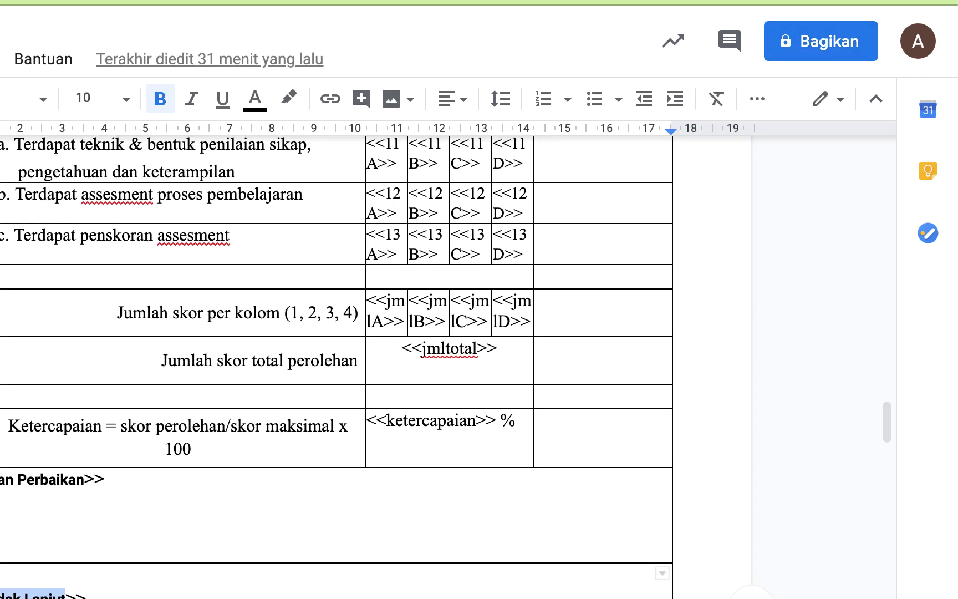
- Change the header text in AE1's formula to 'Saran Perbaikan', copied from the template
{"action": "left_click", "coordinate": [10, 480]}
{"action": "left_click_drag", "start_coordinate": [10, 479], "coordinate": [71, 480]}
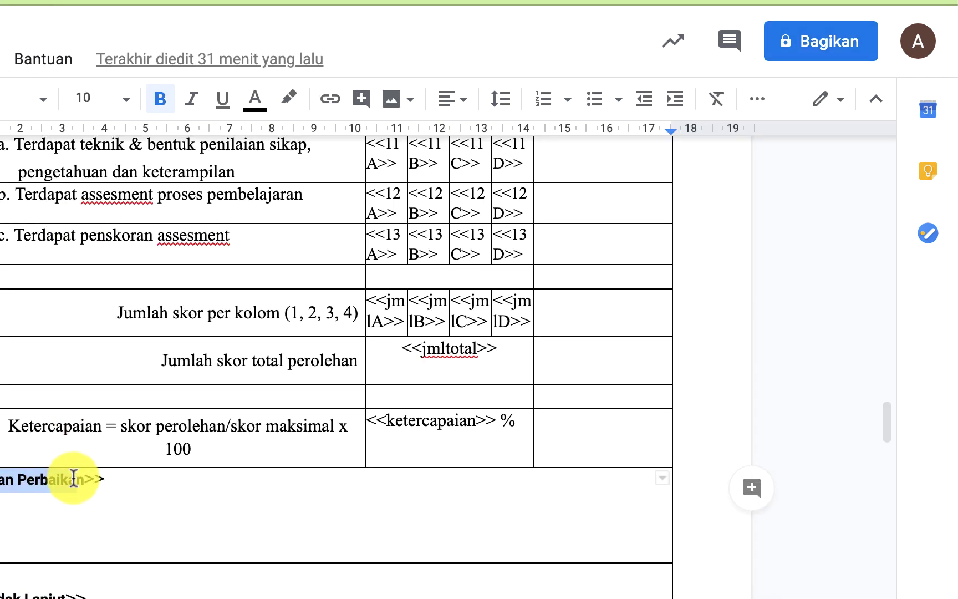
{"action": "right_click", "coordinate": [56, 483]}
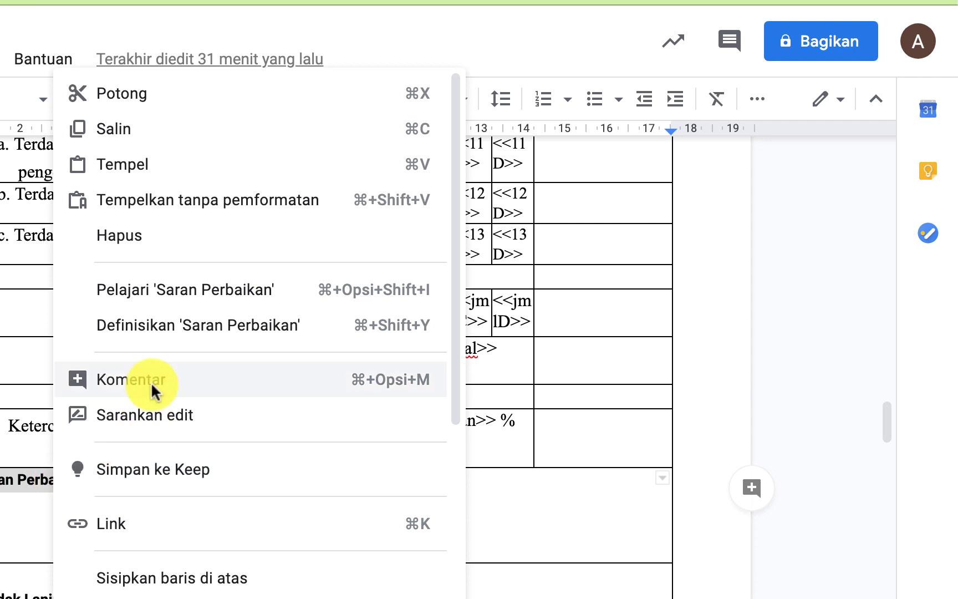
{"action": "left_click", "coordinate": [150, 134]}
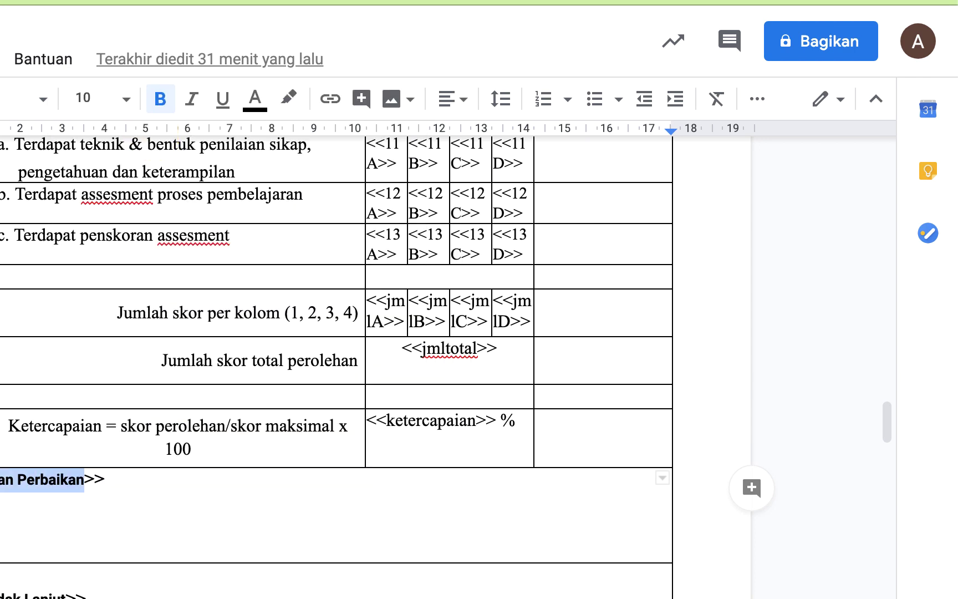
{"action": "key", "text": "ctrl+Tab"}
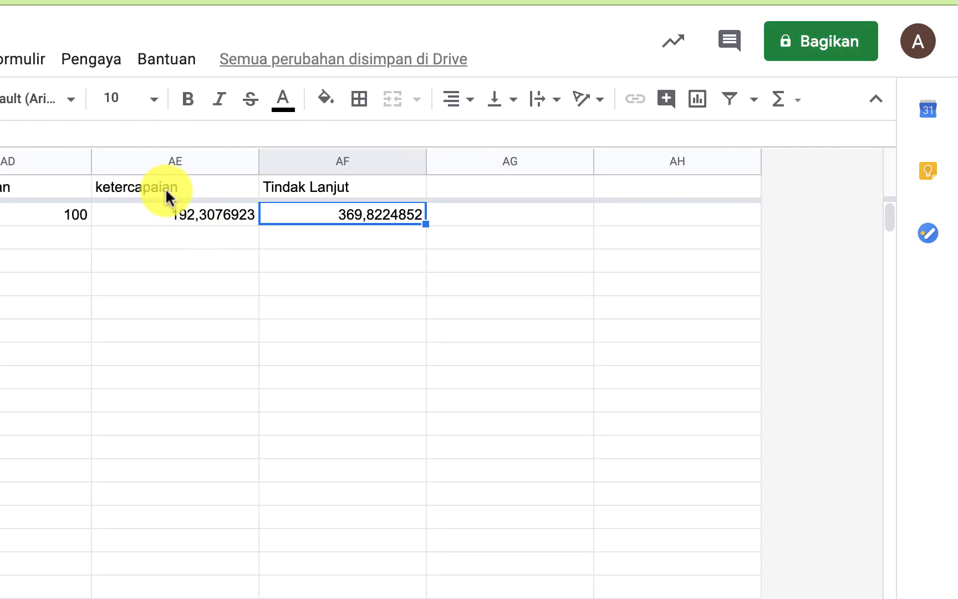
{"action": "left_click", "coordinate": [157, 193]}
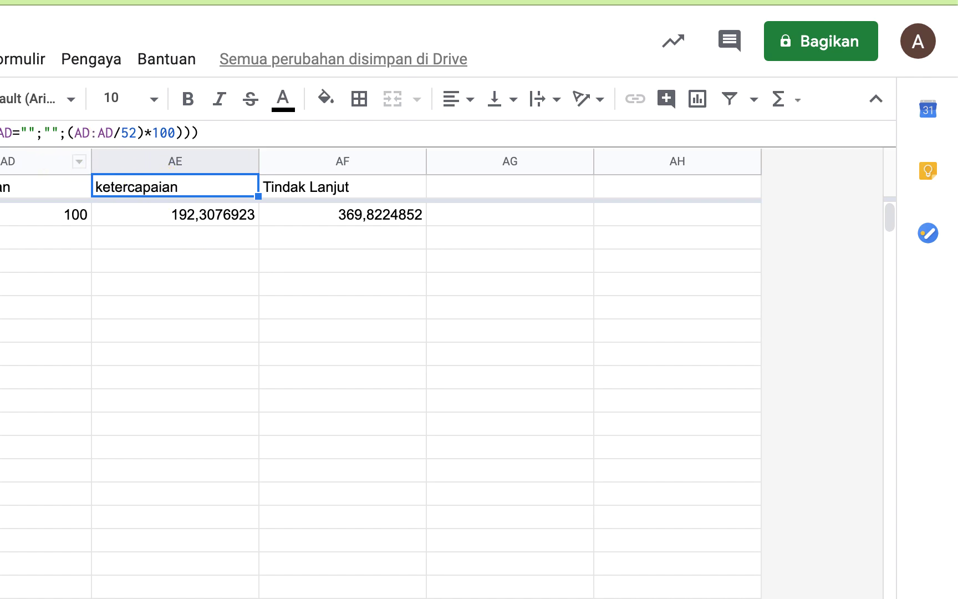
{"action": "key", "text": "Return"}
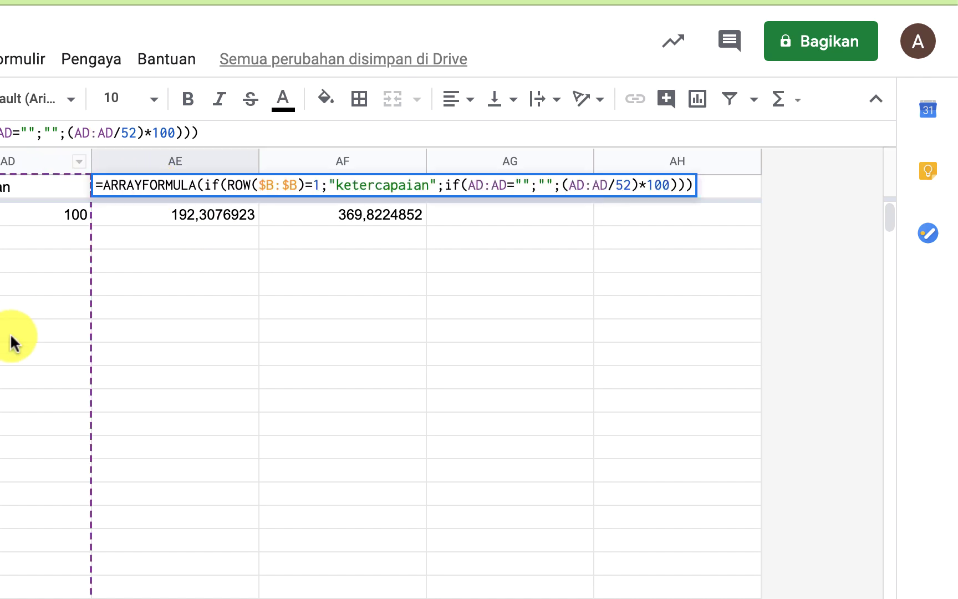
{"action": "type", "text": "Saran Perbaikan"}
{"action": "key", "text": "Return"}
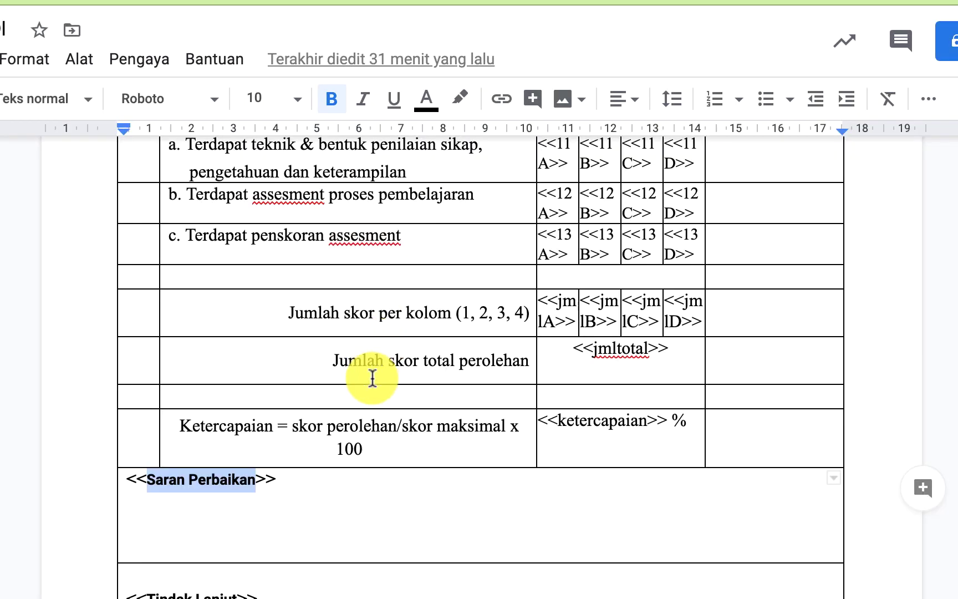
- Scroll the template down to the 'Perolehan nilai' score-range bullet list
{"action": "scroll", "coordinate": [372, 379], "scroll_direction": "down", "scroll_amount": 5}
{"action": "scroll", "coordinate": [373, 377], "scroll_direction": "down", "scroll_amount": 8}
{"action": "scroll", "coordinate": [372, 377], "scroll_direction": "down", "scroll_amount": 8}
{"action": "scroll", "coordinate": [372, 377], "scroll_direction": "down", "scroll_amount": 10}
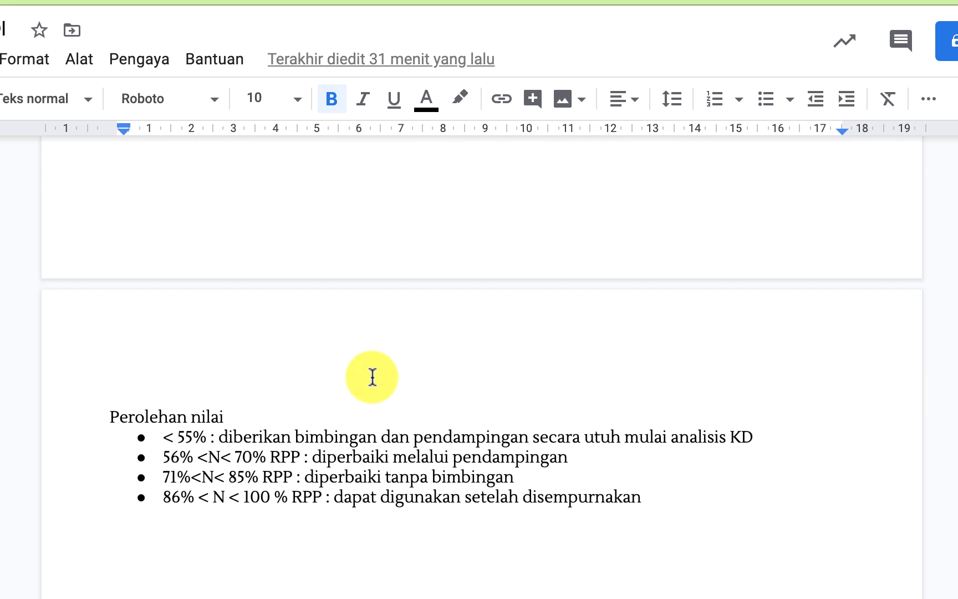
{"action": "scroll", "coordinate": [372, 377], "scroll_direction": "down", "scroll_amount": 2}
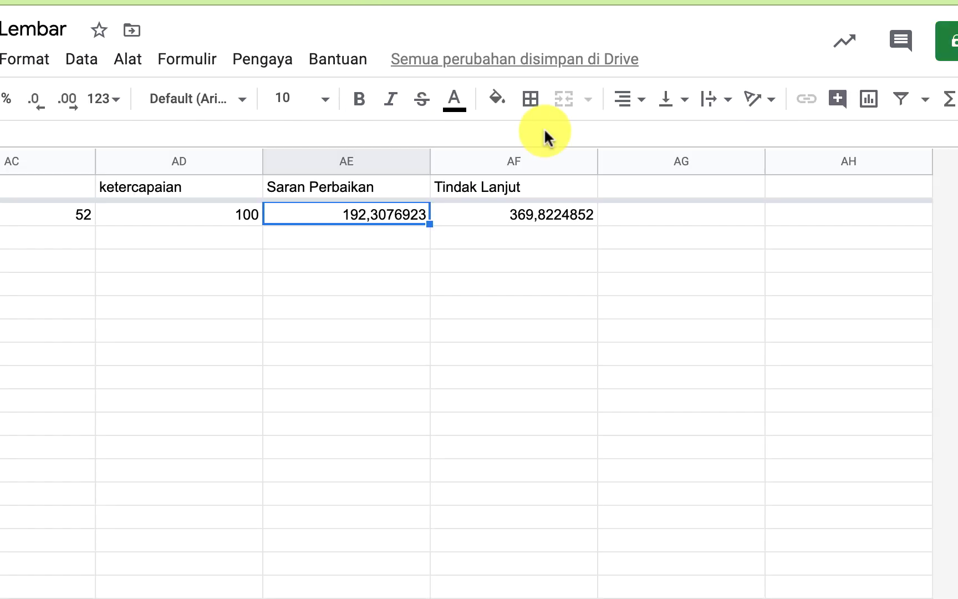
- Replace AE1's (AD:AD/52)*100 calculation with the start of a nested if(AD:AD>=80; check
{"action": "left_click", "coordinate": [296, 186]}
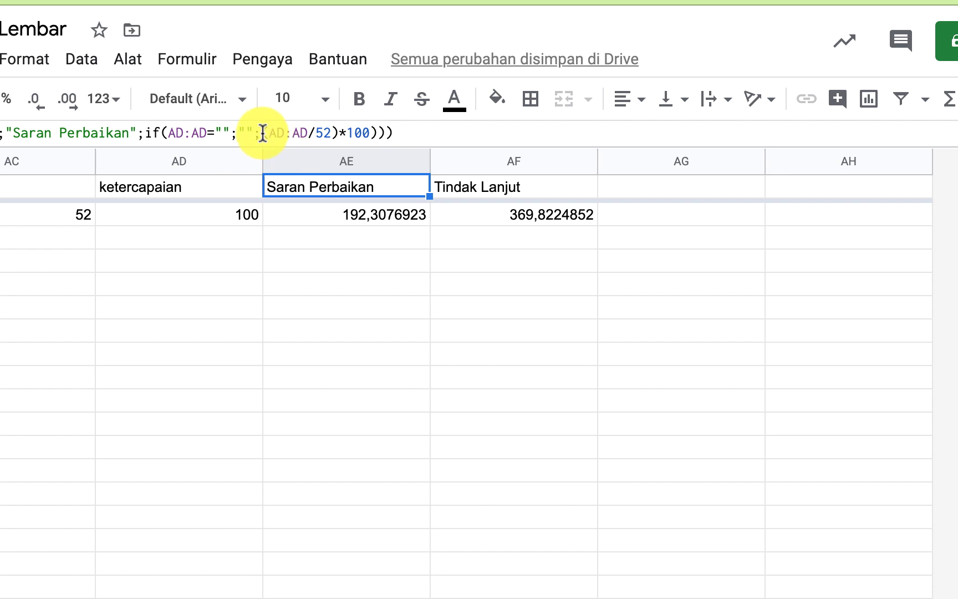
{"action": "left_click_drag", "start_coordinate": [262, 133], "coordinate": [412, 131]}
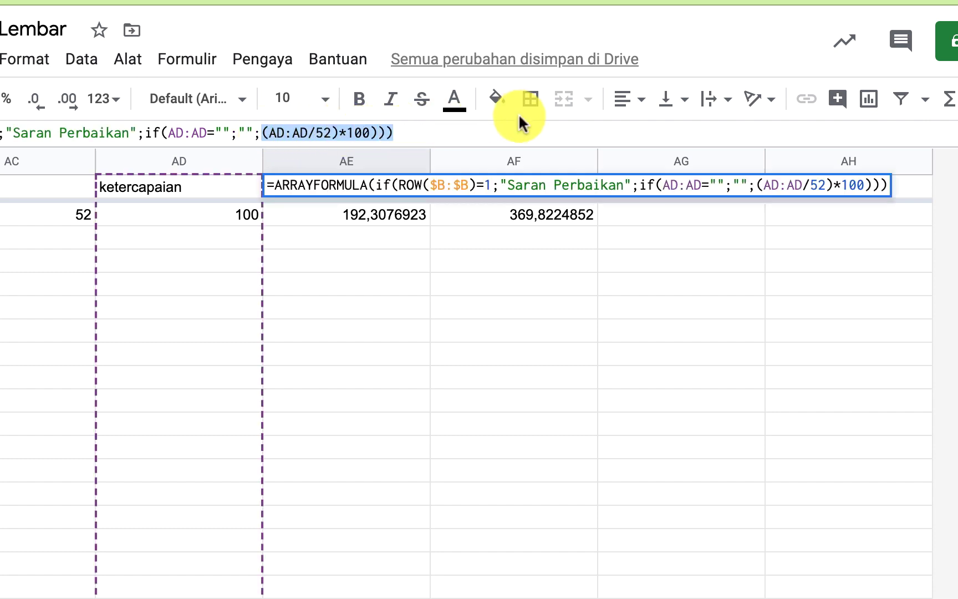
{"action": "type", "text": "if"}
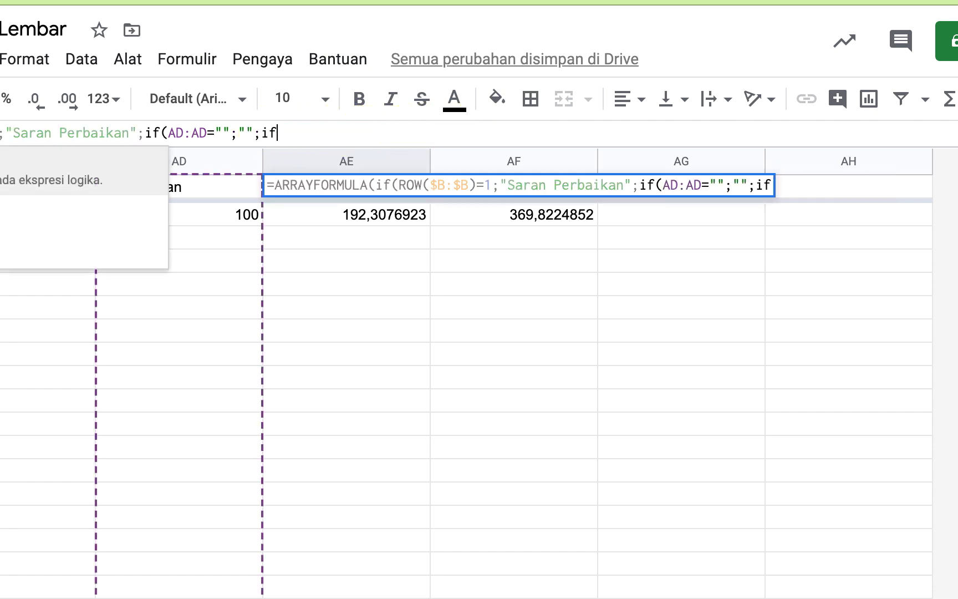
{"action": "type", "text": "(AD"}
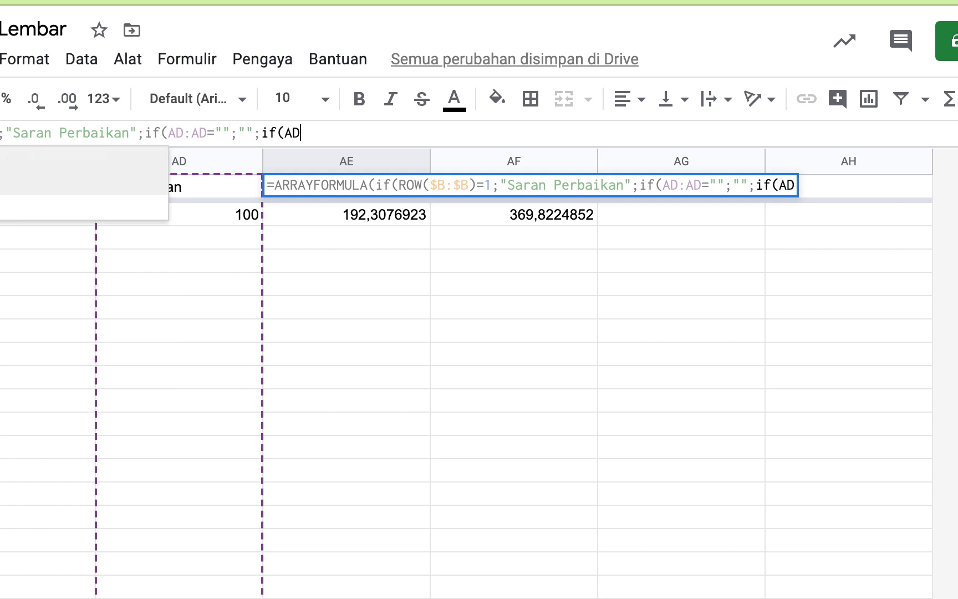
{"action": "type", "text": ":S"}
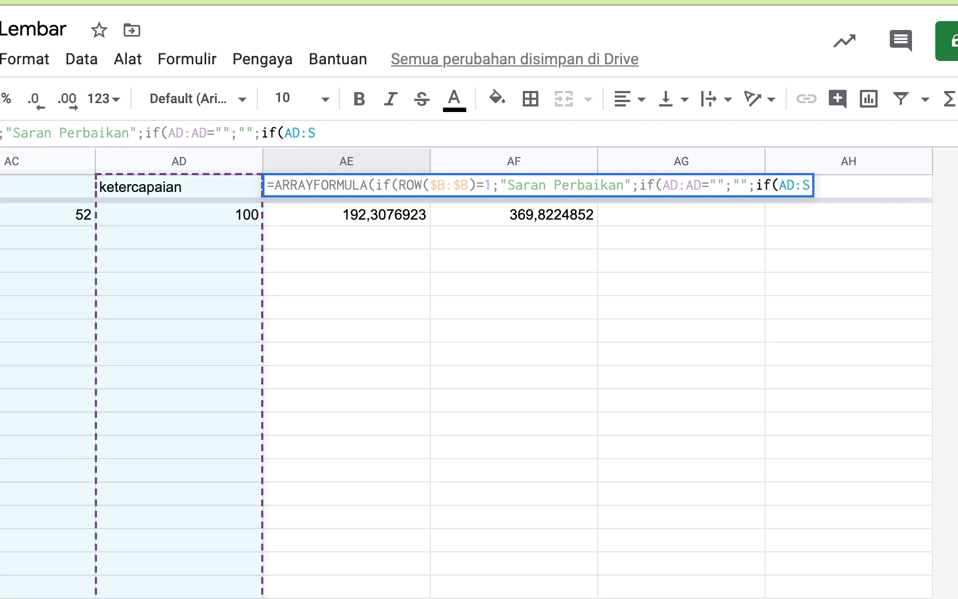
{"action": "key", "text": "BackSpace"}
{"action": "type", "text": "AS"}
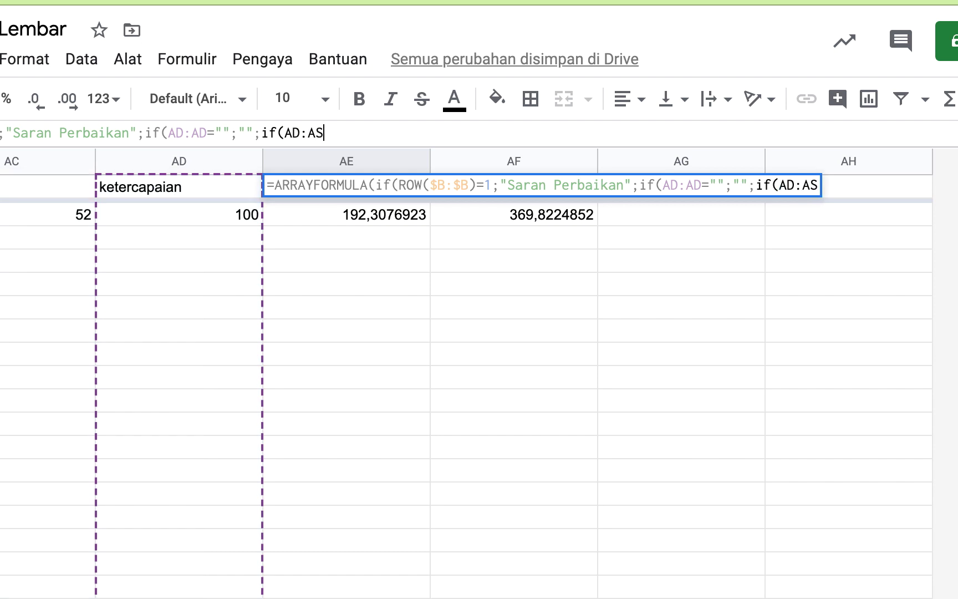
{"action": "key", "text": "BackSpace"}
{"action": "type", "text": "D"}
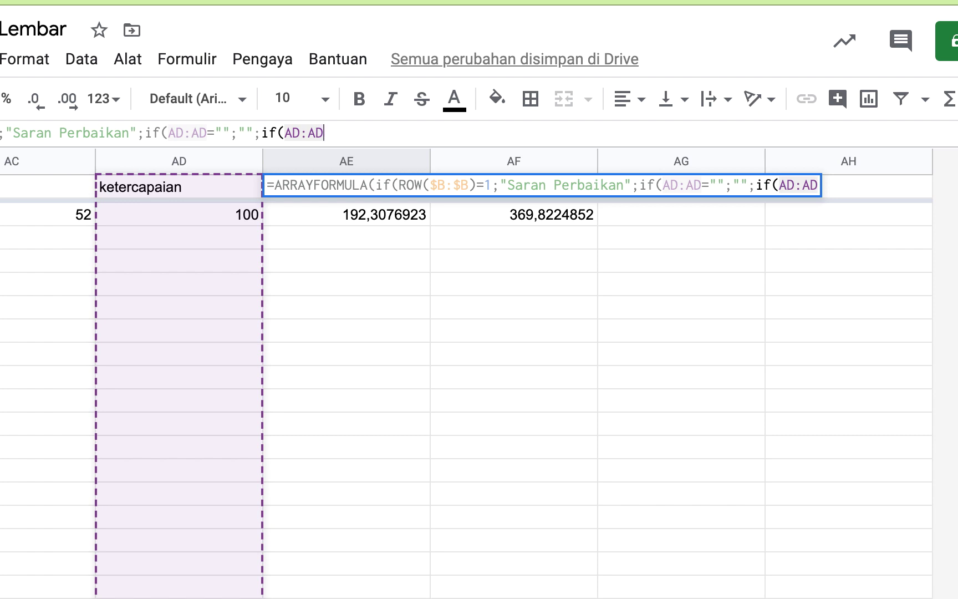
{"action": "type", "text": ">="}
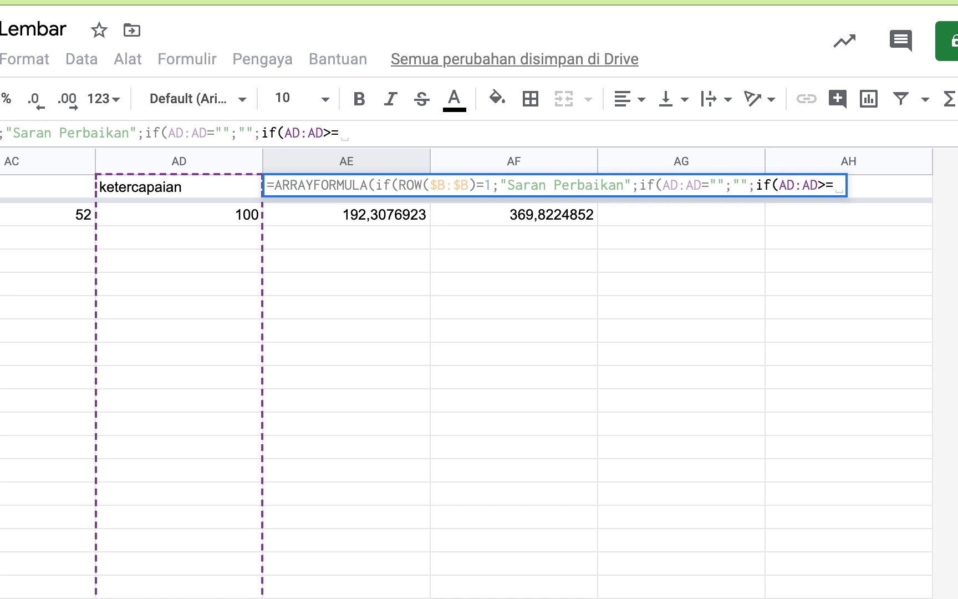
{"action": "type", "text": "80"}
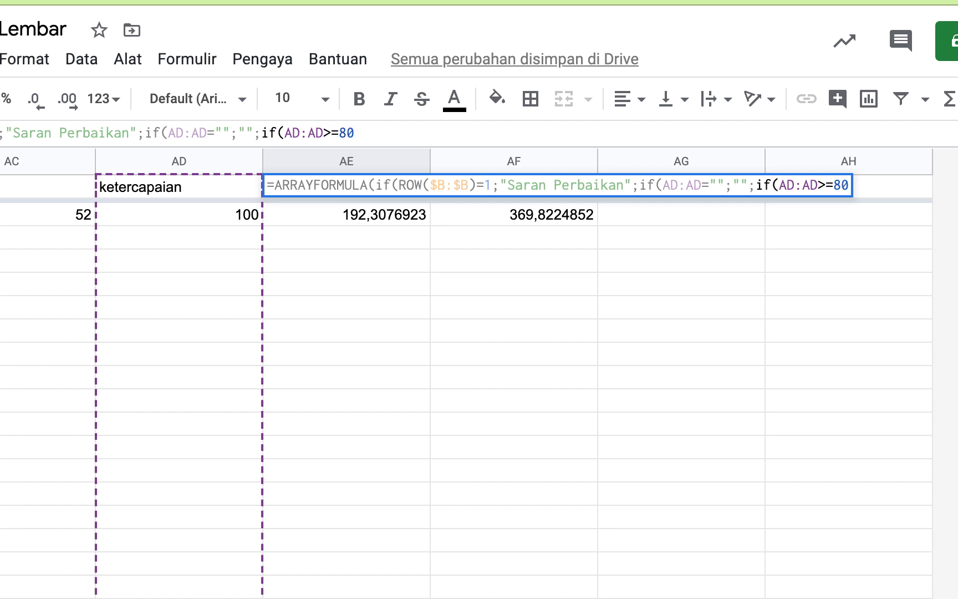
{"action": "type", "text": ";"}
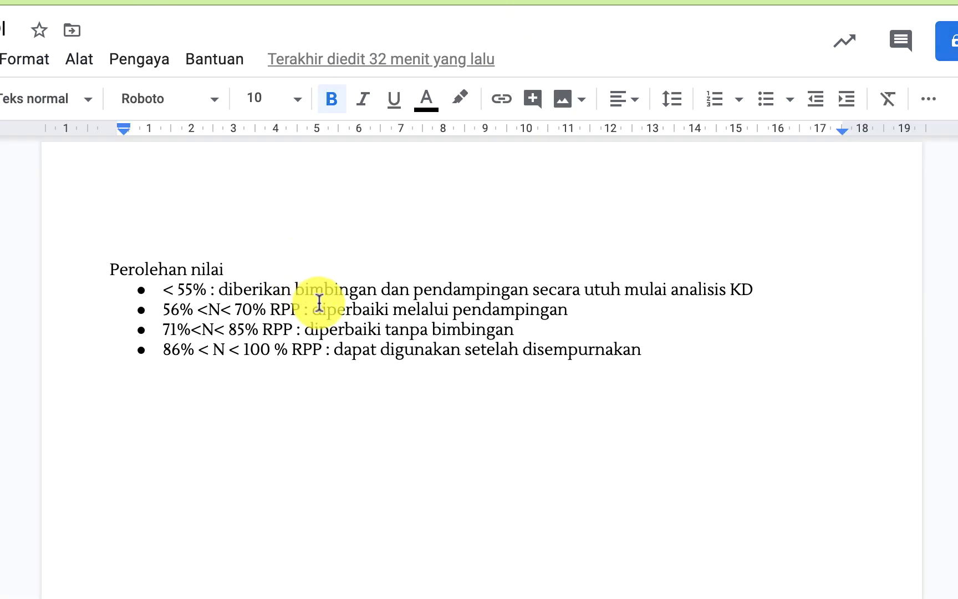
- In Google Docs, copy the 86%–100% bullet's phrase 'dapat digunakan setelah disempurnakan'
{"action": "mouse_move", "coordinate": [219, 289]}
{"action": "left_mouse_down"}
{"action": "mouse_move", "coordinate": [381, 278]}
{"action": "mouse_move", "coordinate": [613, 280]}
{"action": "mouse_move", "coordinate": [625, 289]}
{"action": "left_mouse_up"}
{"action": "left_click_drag", "start_coordinate": [334, 348], "coordinate": [647, 348]}
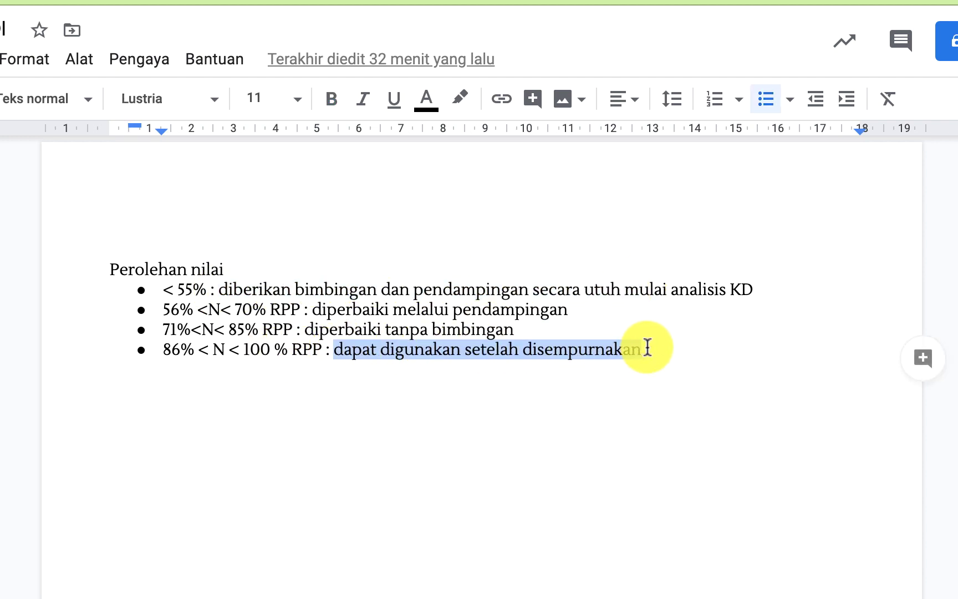
{"action": "right_click", "coordinate": [562, 354]}
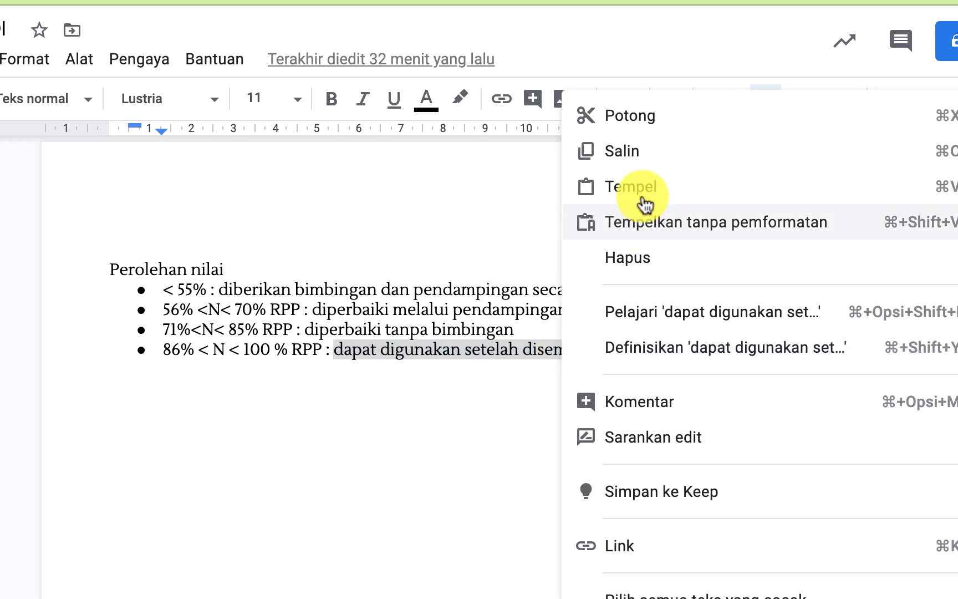
{"action": "left_click", "coordinate": [642, 153]}
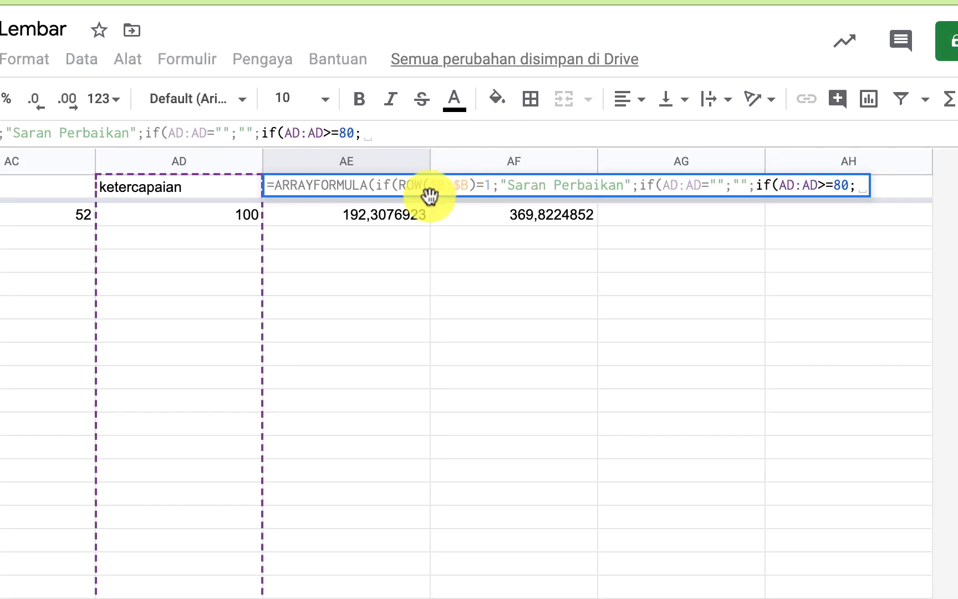
- Make the formula return "Dapat digunakan setelah disempurnakan" and start the next if(AD:AD>= test
{"action": "left_click", "coordinate": [374, 128]}
{"action": "type", "text": "\""}
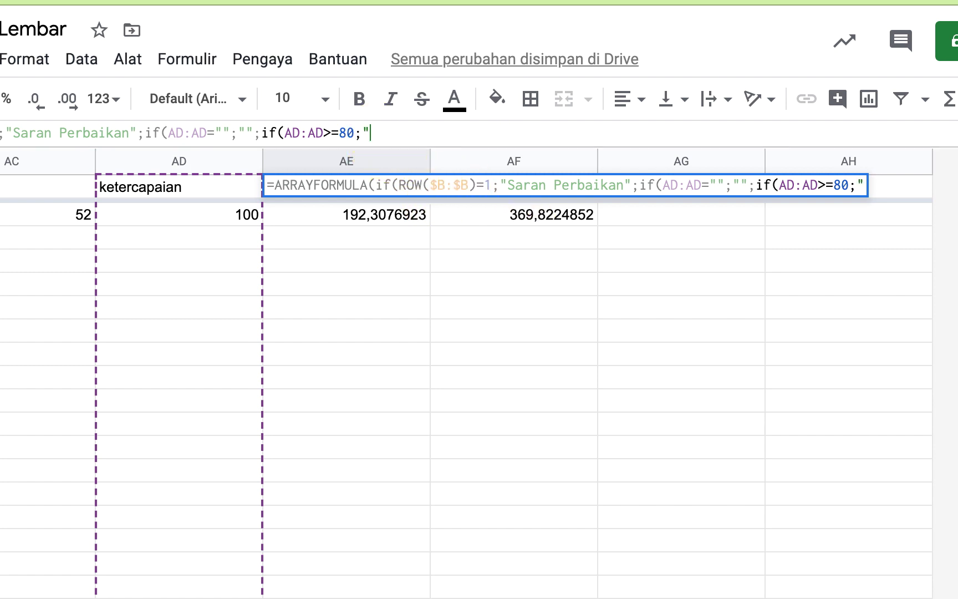
{"action": "type", "text": "dapat digunakan setelah disempurnakan"}
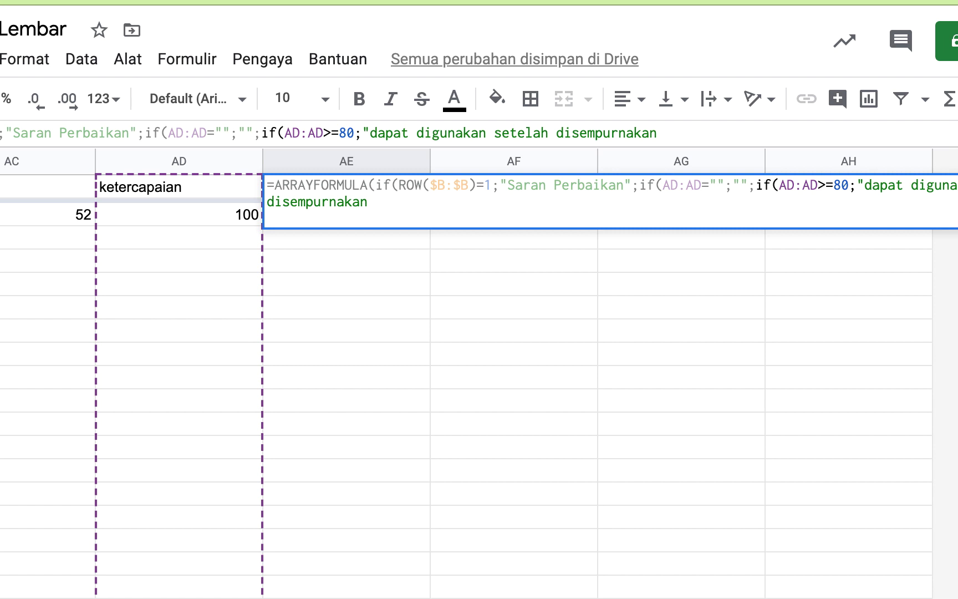
{"action": "left_click", "coordinate": [377, 133]}
{"action": "key", "text": "BackSpace"}
{"action": "type", "text": "D"}
{"action": "left_click", "coordinate": [673, 134]}
{"action": "type", "text": ";"}
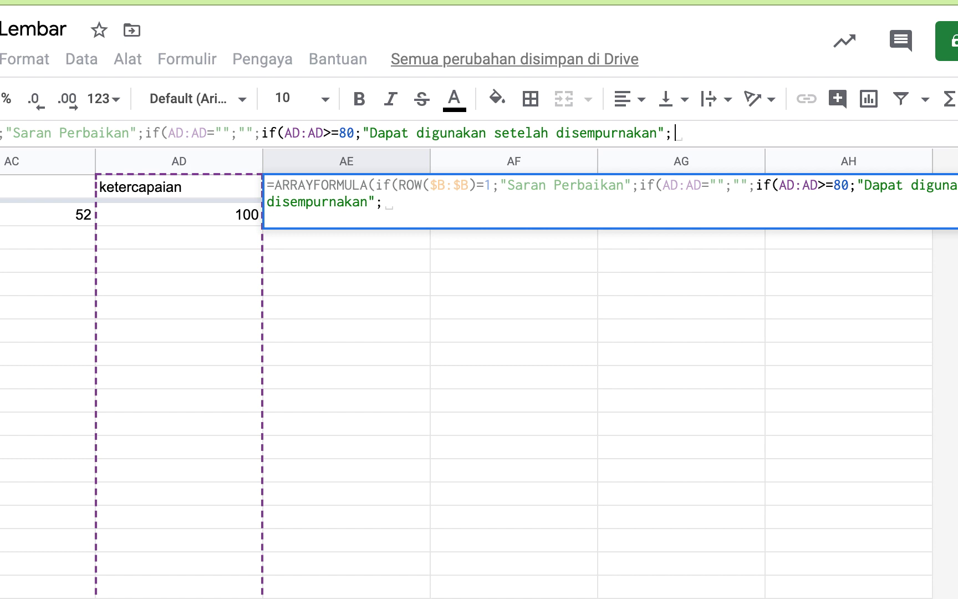
{"action": "type", "text": "if("}
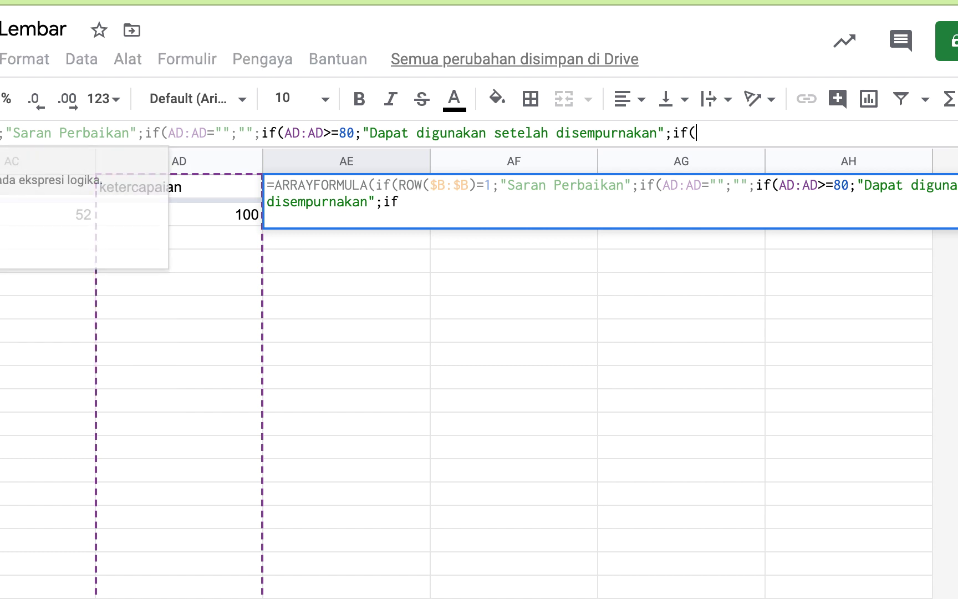
{"action": "type", "text": "AD"}
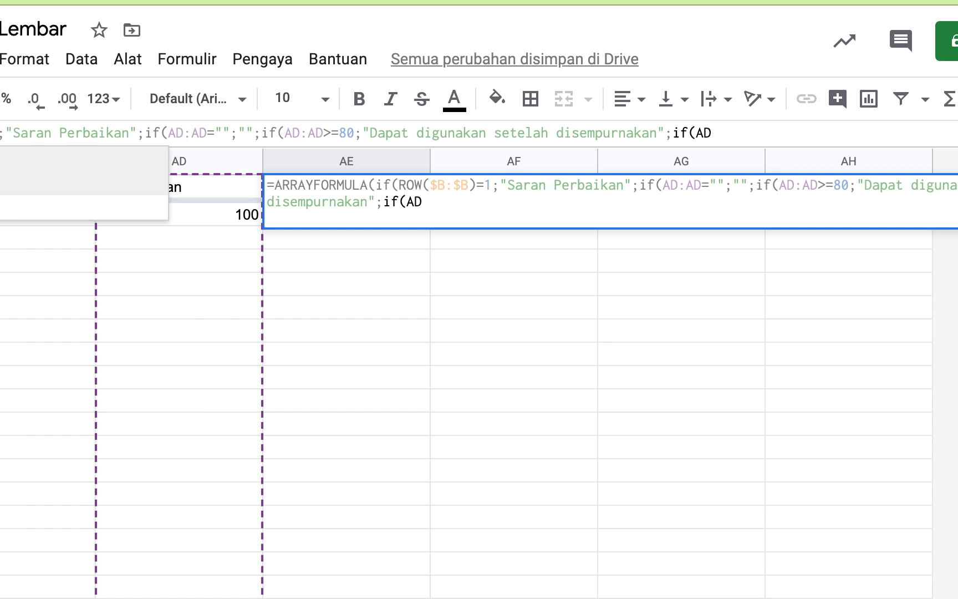
{"action": "type", "text": ":AD"}
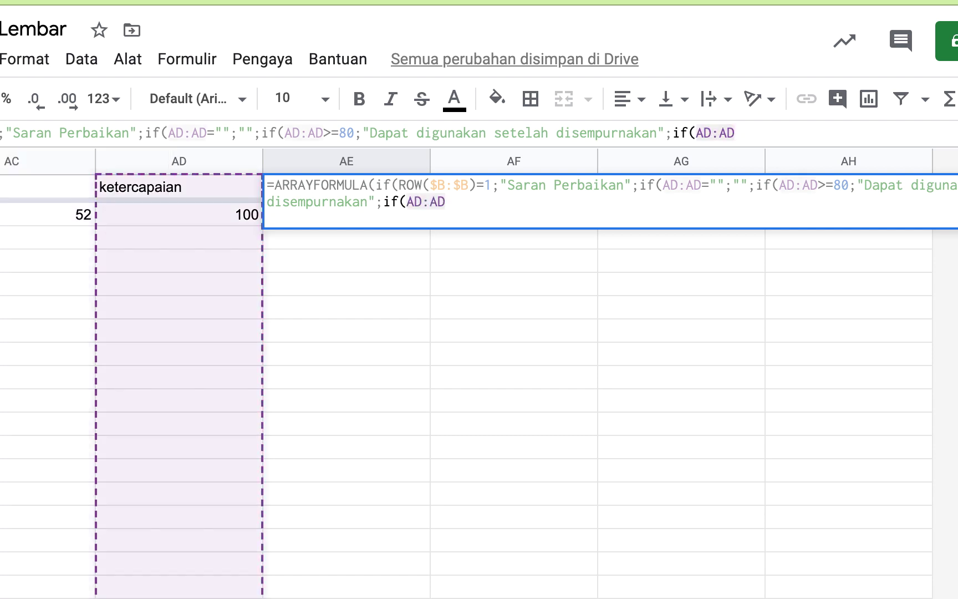
{"action": "type", "text": ">+"}
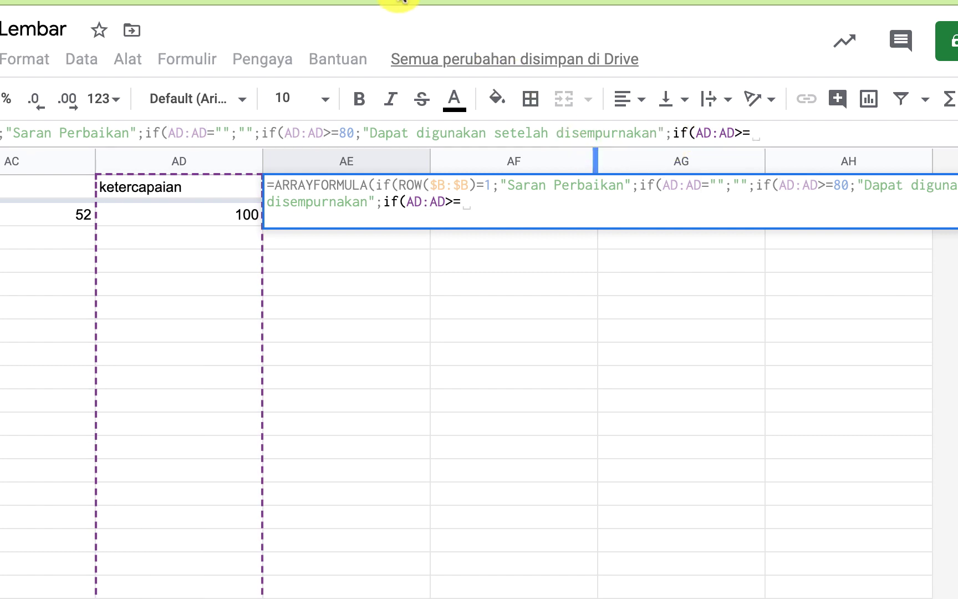
{"action": "key", "text": "ctrl+Tab"}
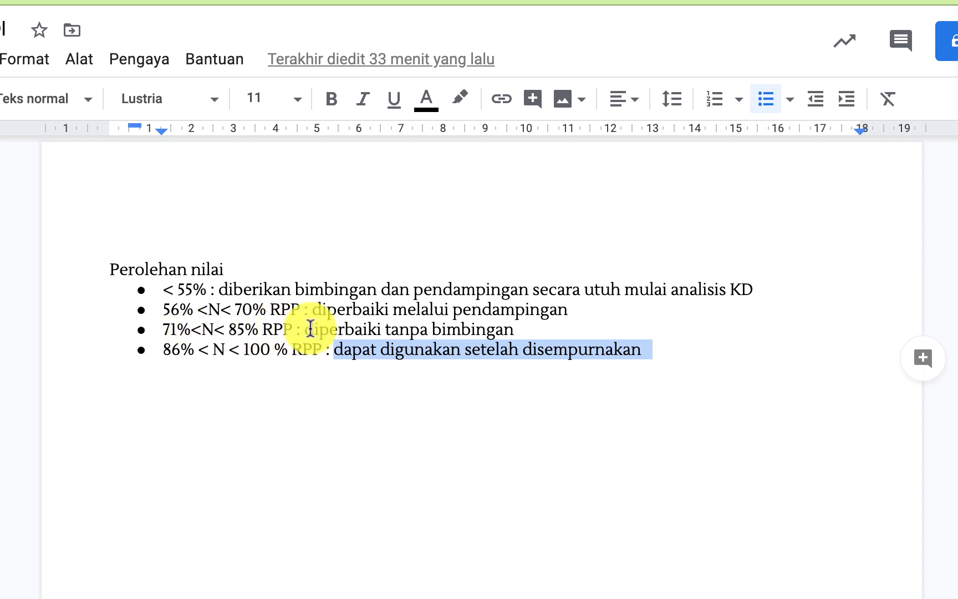
- Copy the 71%–85% bullet's phrase 'diperbaiki tanpa bimbingan' from the Docs feedback list
{"action": "left_click_drag", "start_coordinate": [306, 329], "coordinate": [512, 326]}
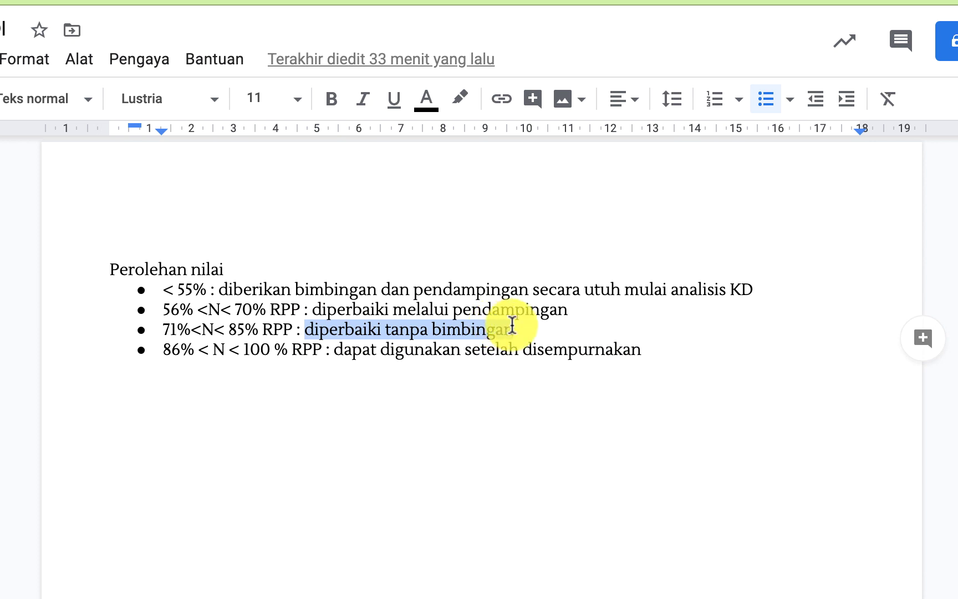
{"action": "right_click", "coordinate": [476, 329]}
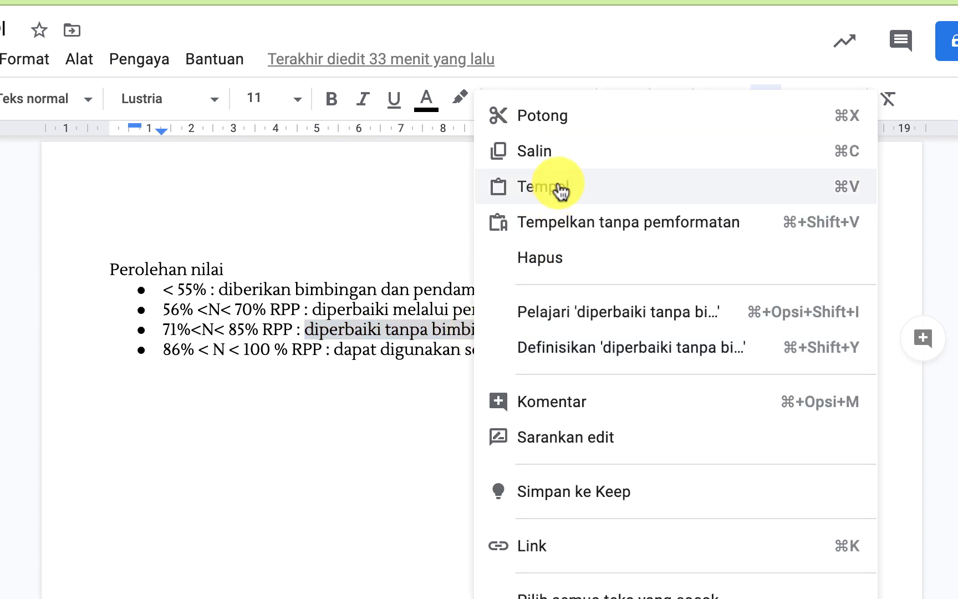
{"action": "left_click", "coordinate": [560, 156]}
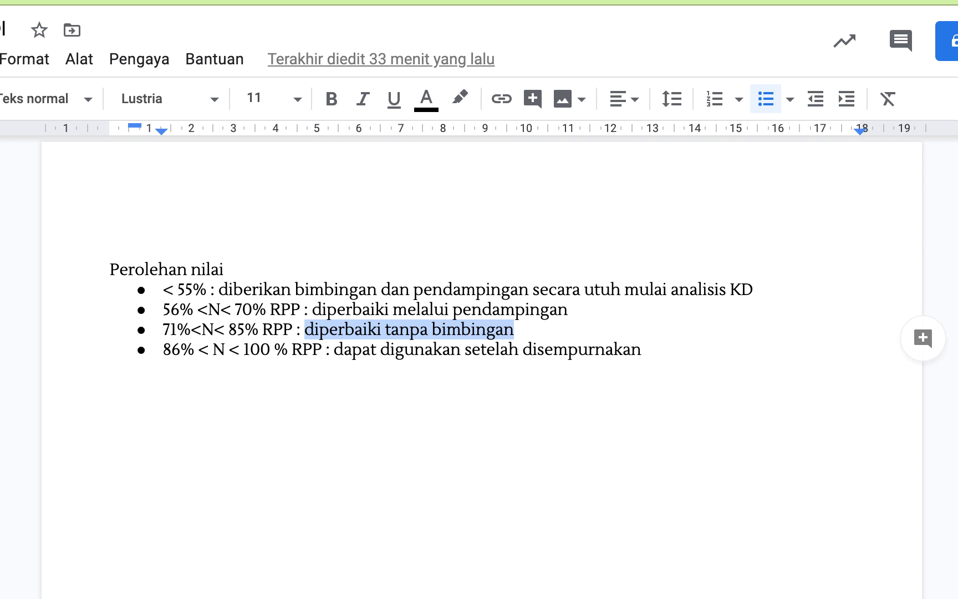
{"action": "key", "text": "ctrl+Tab"}
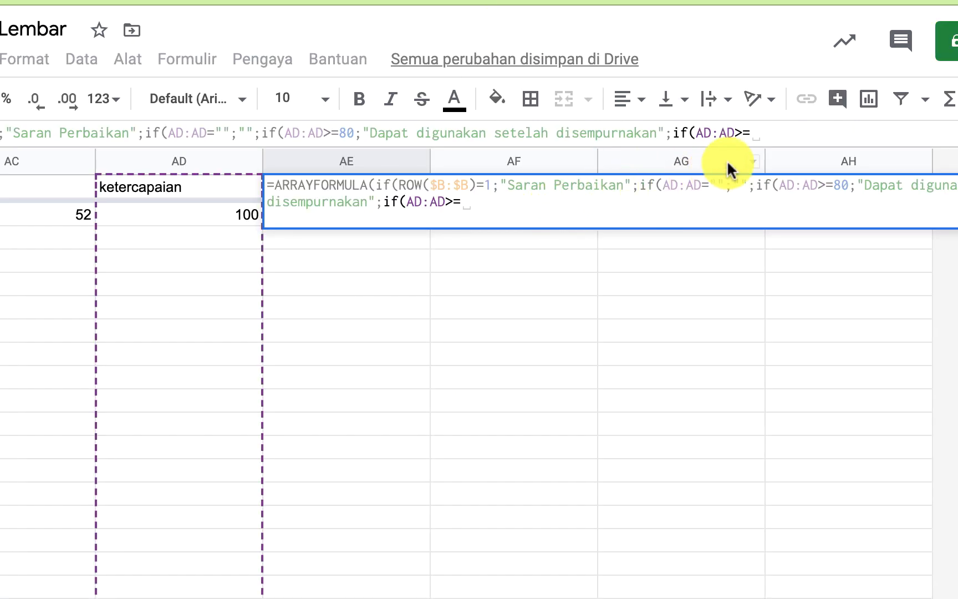
- Insert "Diperbaiki tanpa bimbingan" as the next result and open another if(AD:AD>= test
{"action": "type", "text": "\""}
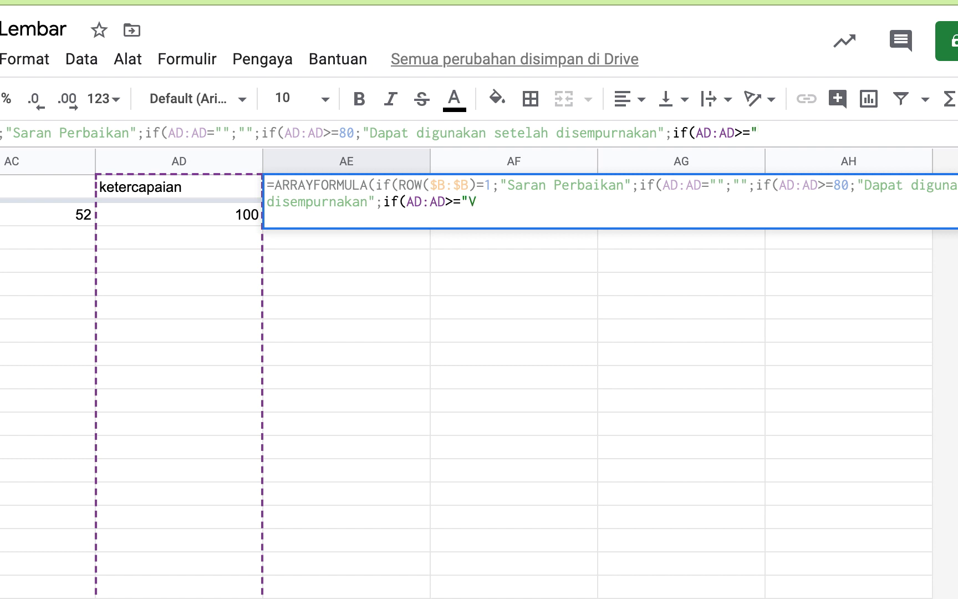
{"action": "key", "text": "ctrl+v"}
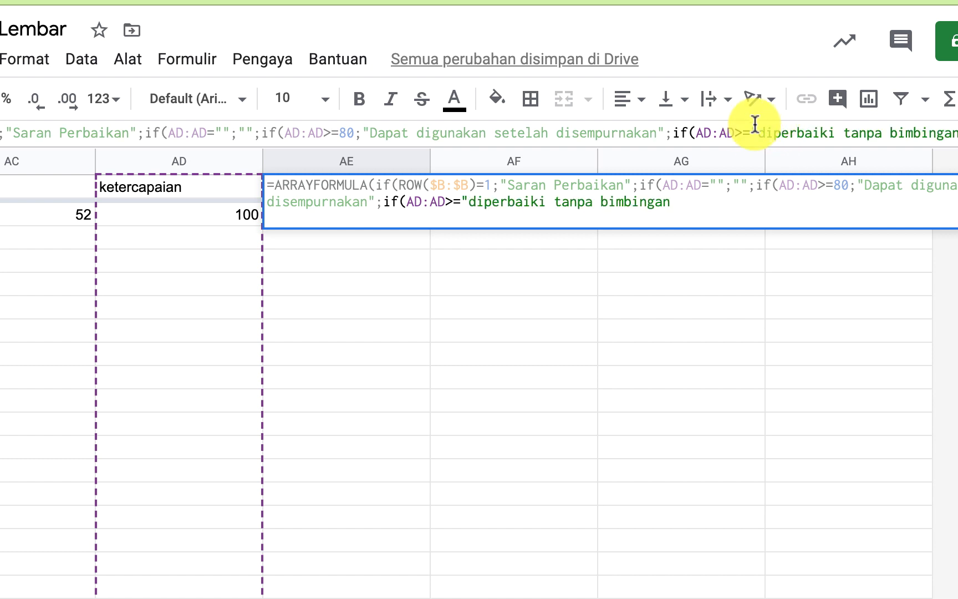
{"action": "left_click", "coordinate": [764, 132]}
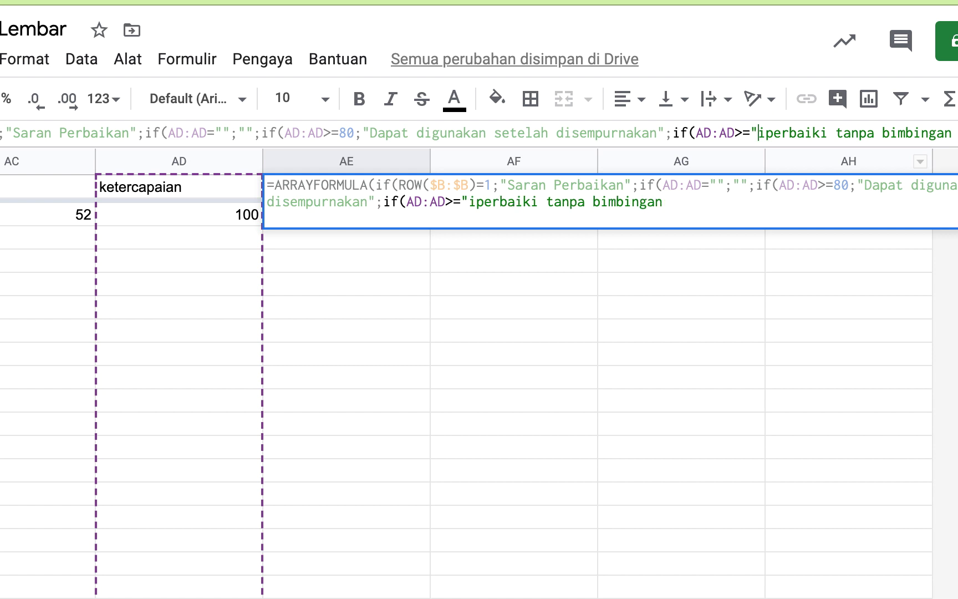
{"action": "type", "text": "D"}
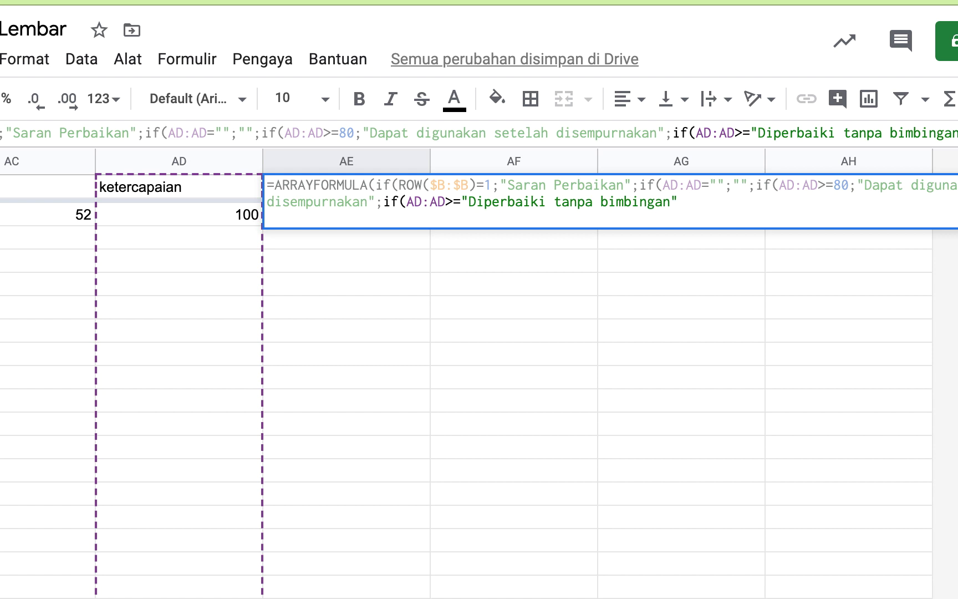
{"action": "type", "text": ";if"}
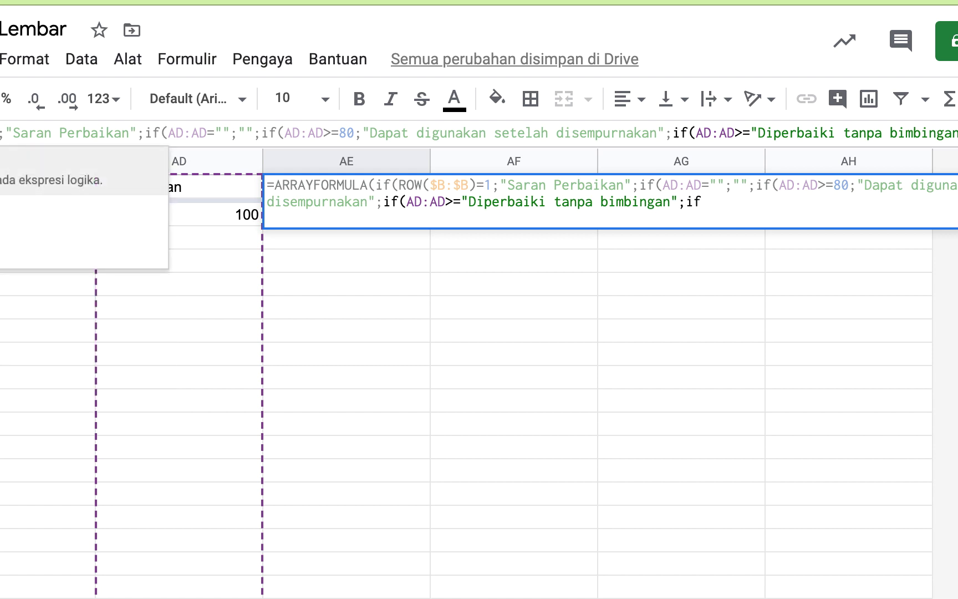
{"action": "type", "text": "("}
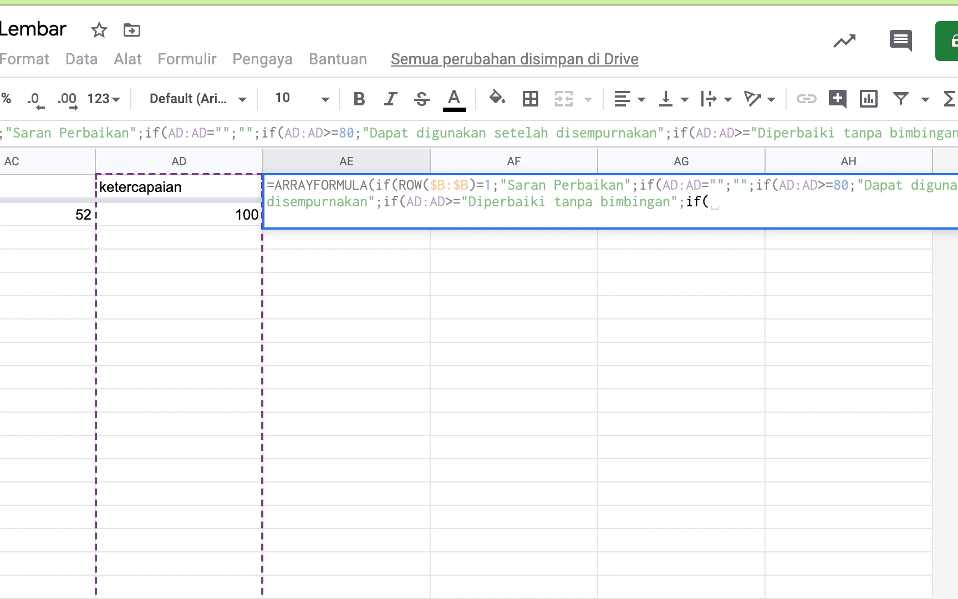
{"action": "type", "text": "AD:"}
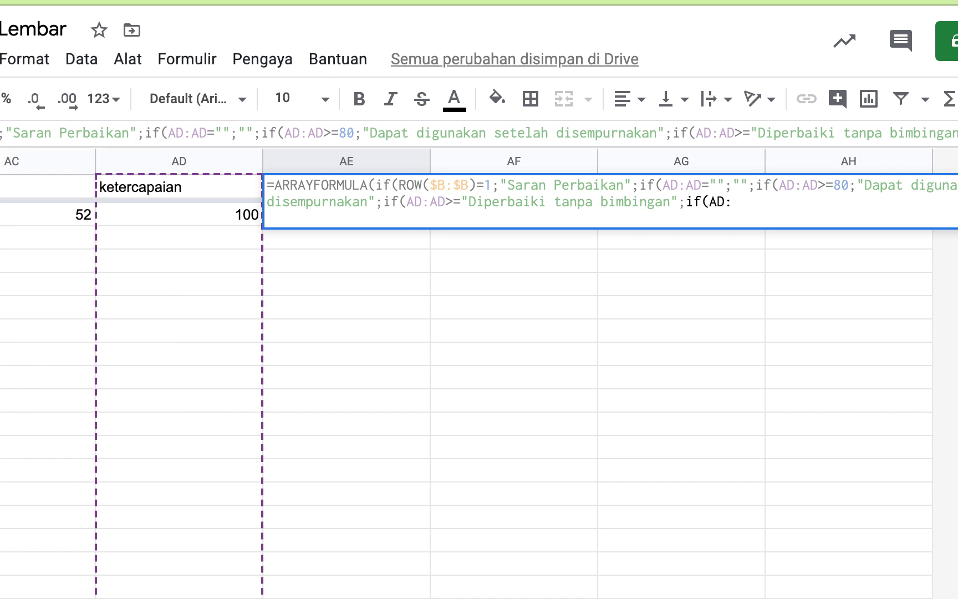
{"action": "type", "text": "AD"}
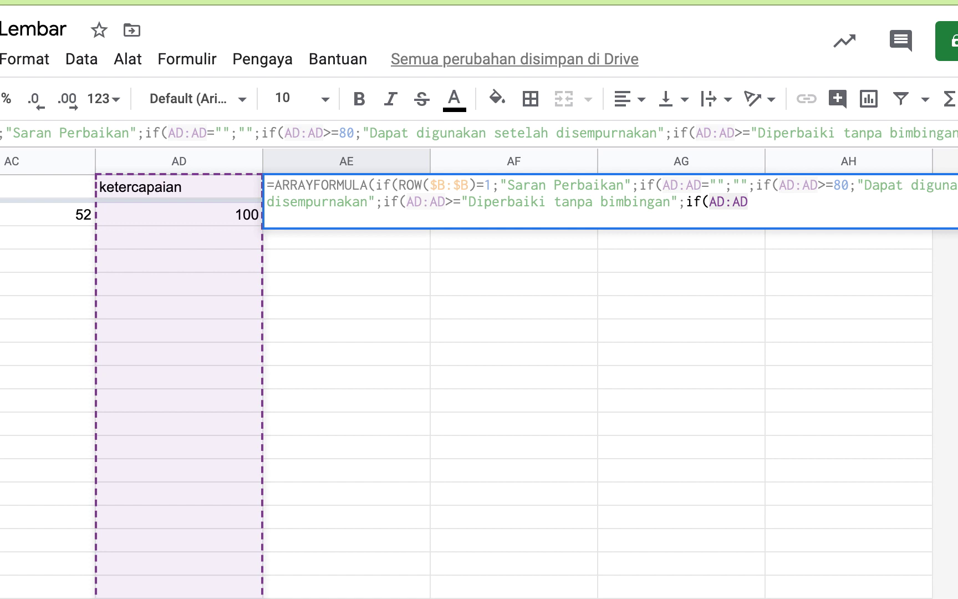
{"action": "type", "text": ">="}
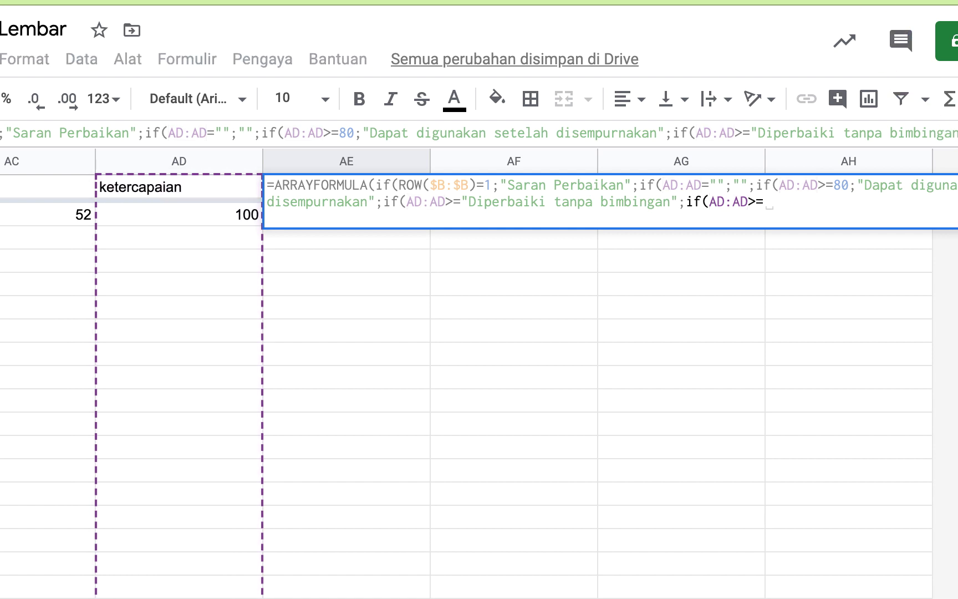
{"action": "key", "text": "ctrl+Tab"}
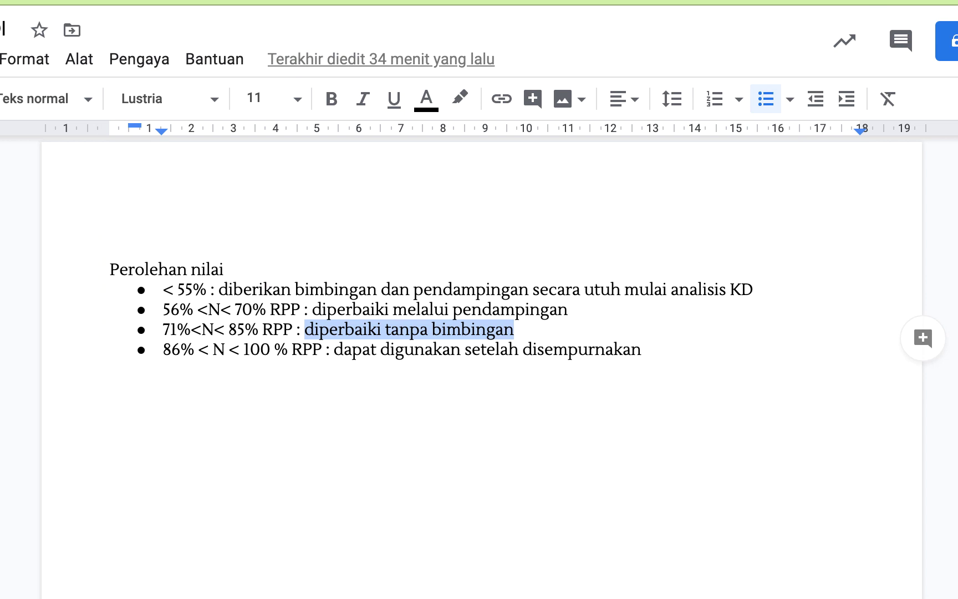
- Copy the 56%–70% bullet's phrase 'diperbaiki melalui pendampingan' from the Docs feedback list
{"action": "left_click", "coordinate": [315, 311]}
{"action": "left_click_drag", "start_coordinate": [315, 311], "coordinate": [567, 310]}
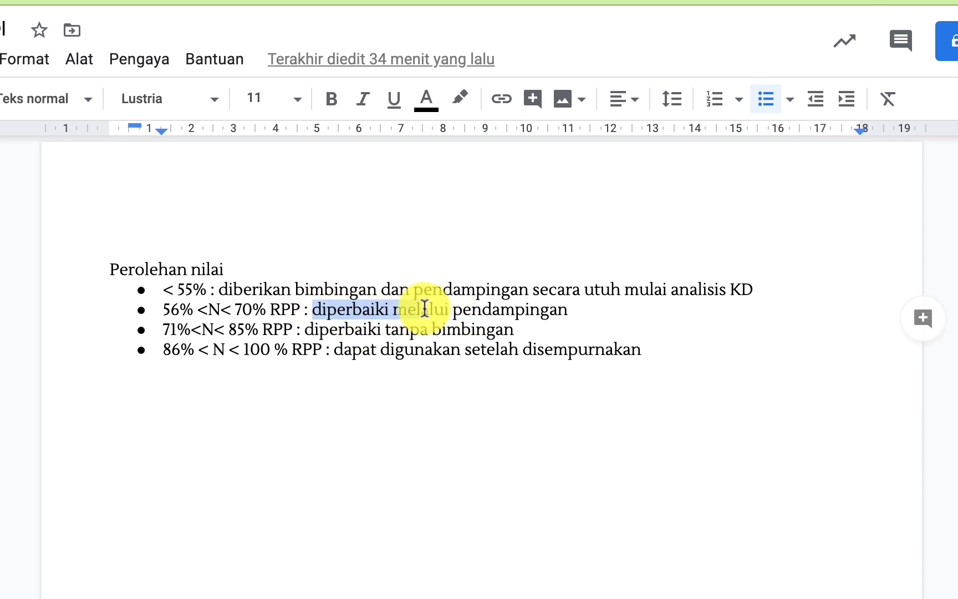
{"action": "right_click", "coordinate": [547, 311]}
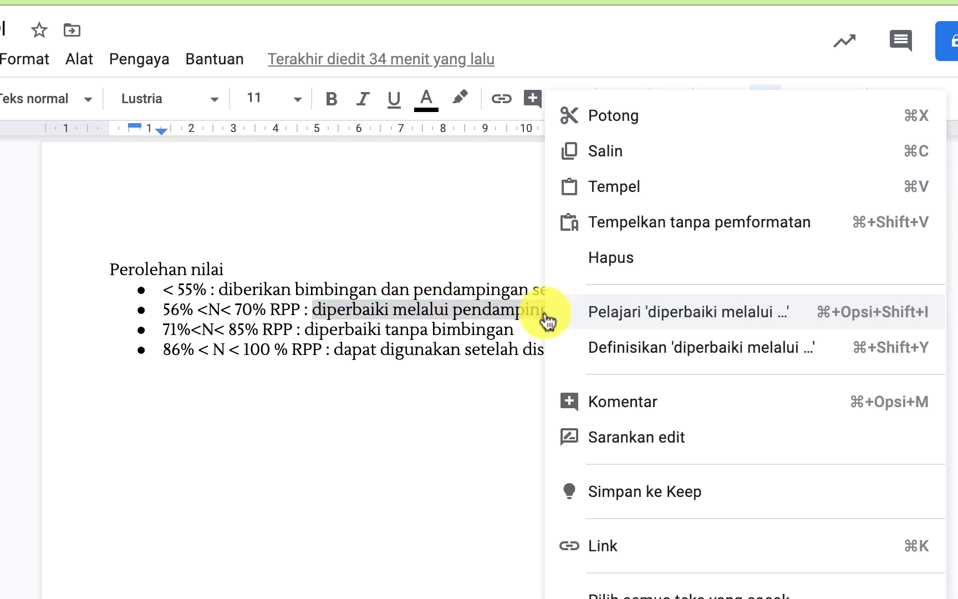
{"action": "left_click", "coordinate": [619, 151]}
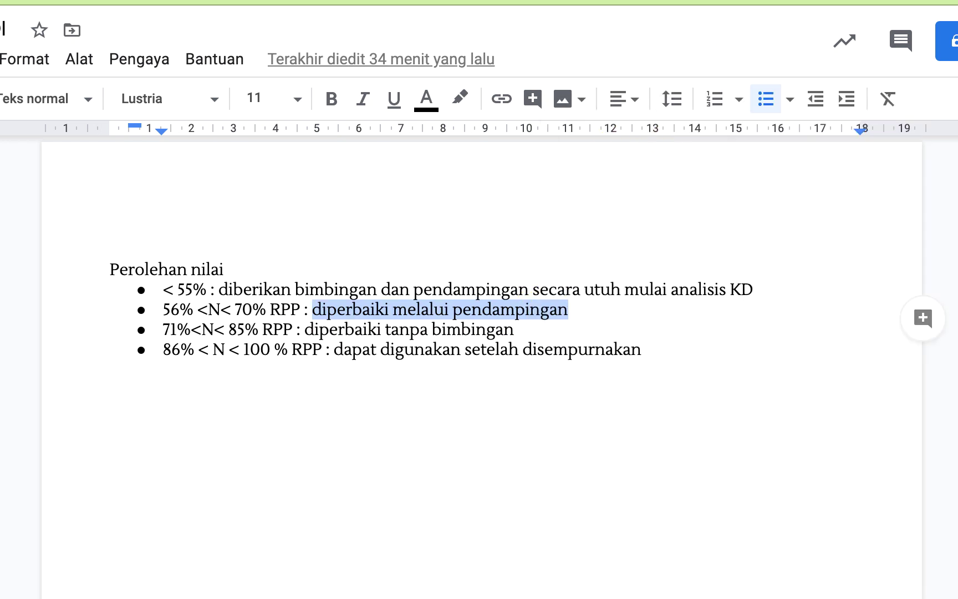
{"action": "key", "text": "ctrl+Tab"}
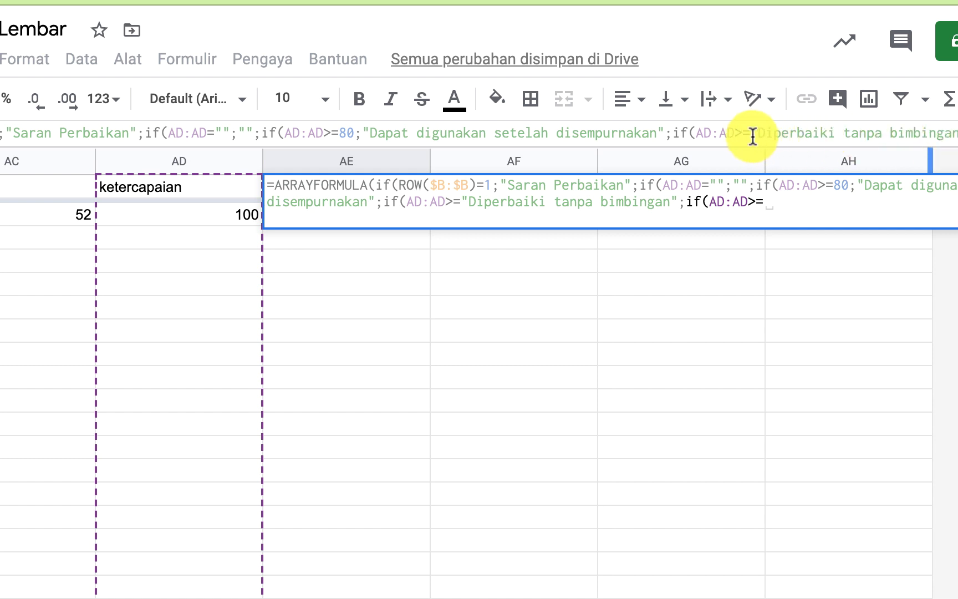
- Add threshold 71 and an if(AD:AD>=56;"Diperbaiki melalui pendampingan"; branch to the AE1 formula
{"action": "key", "text": "ctrl+Tab"}
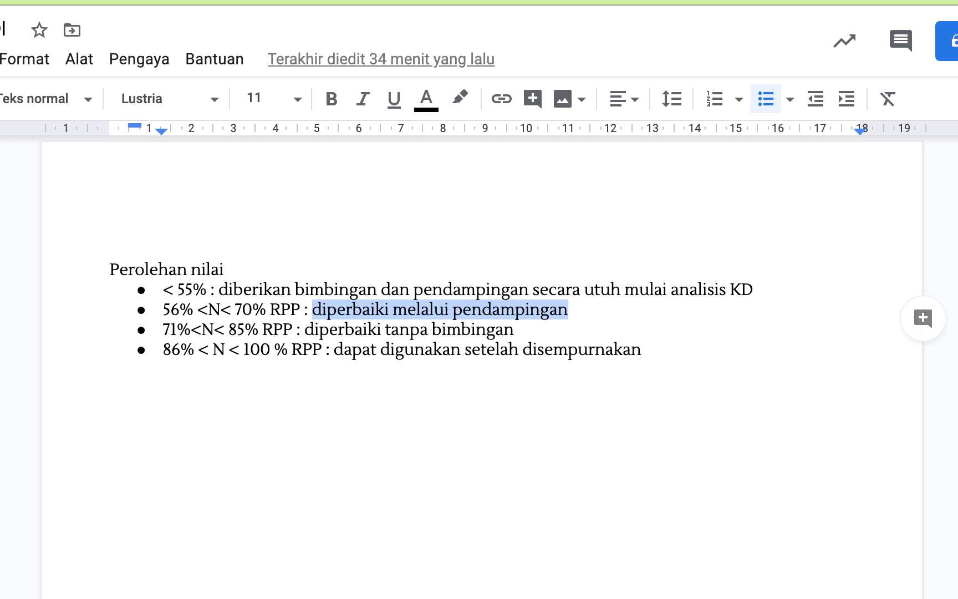
{"action": "key", "text": "ctrl+shift+Tab"}
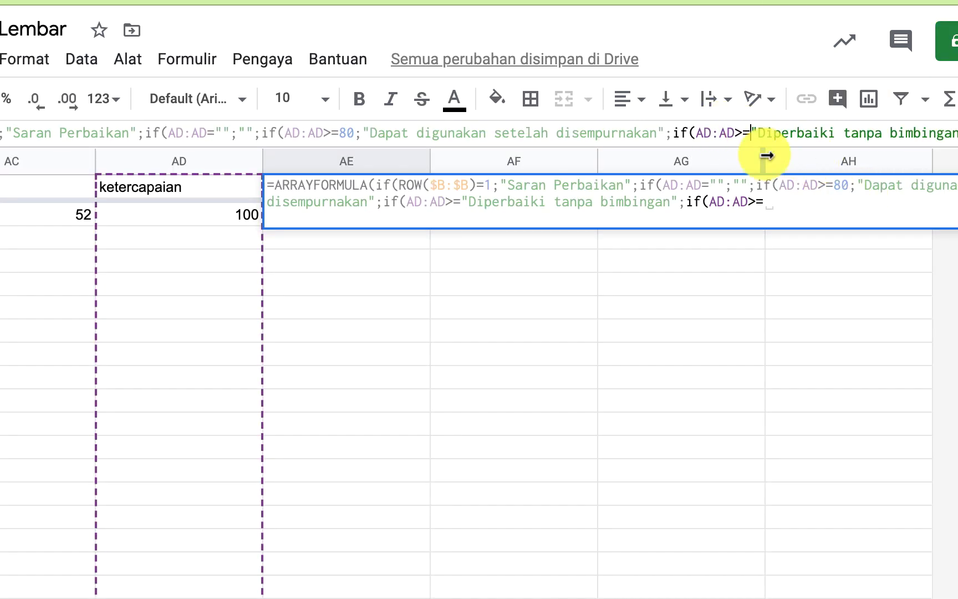
{"action": "type", "text": "71"}
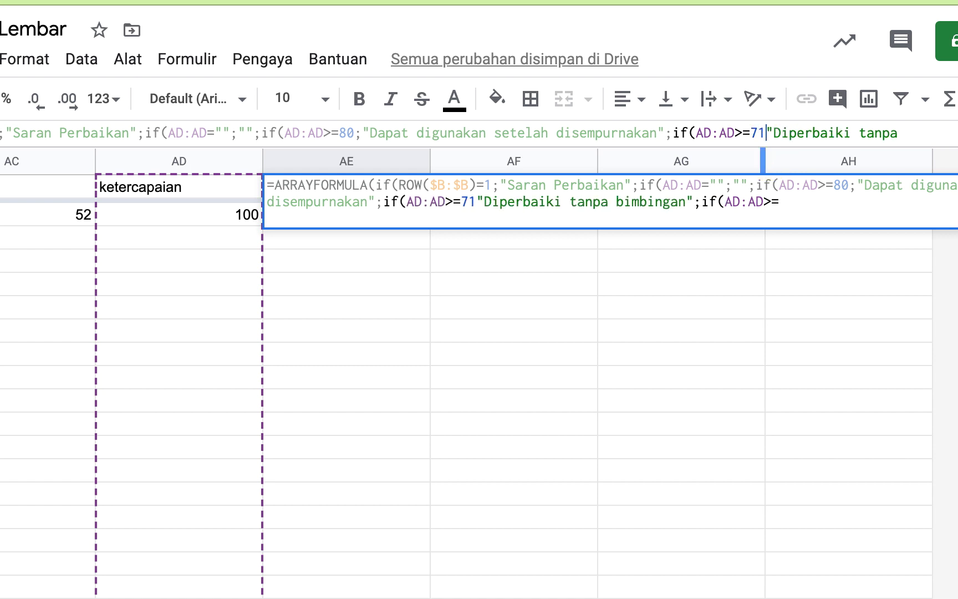
{"action": "type", "text": ";"}
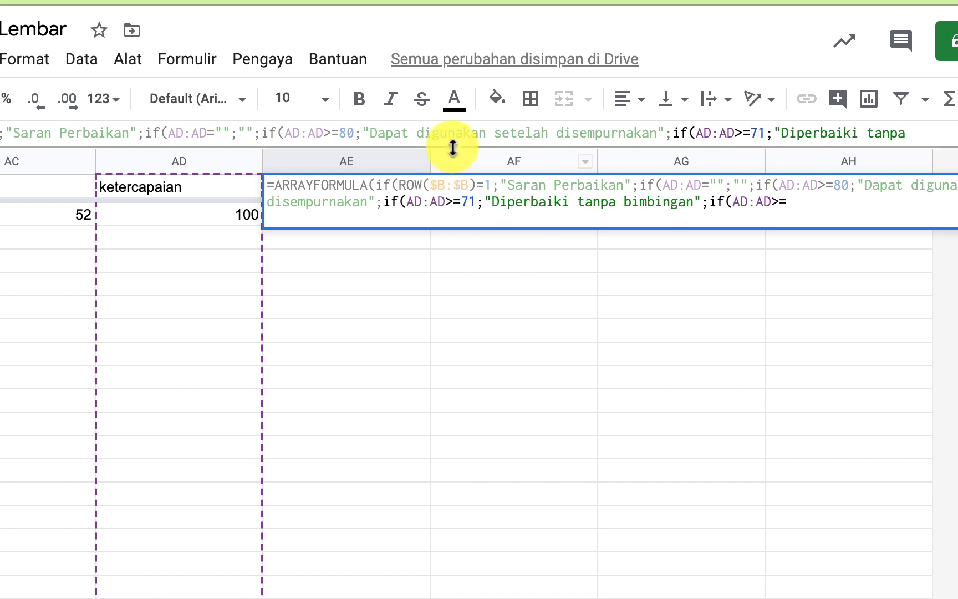
{"action": "left_click_drag", "start_coordinate": [452, 148], "coordinate": [454, 197]}
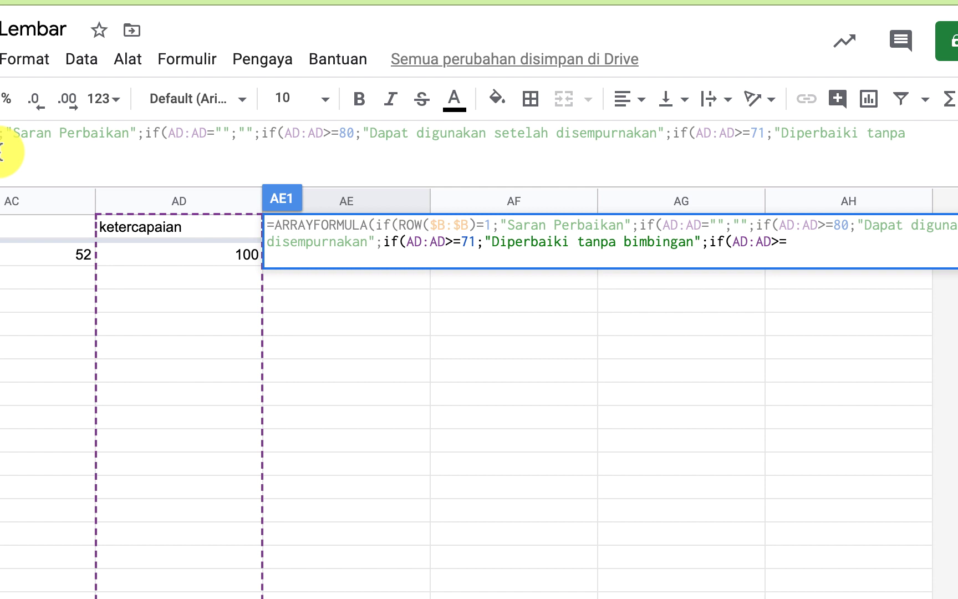
{"action": "type", "text": "56"}
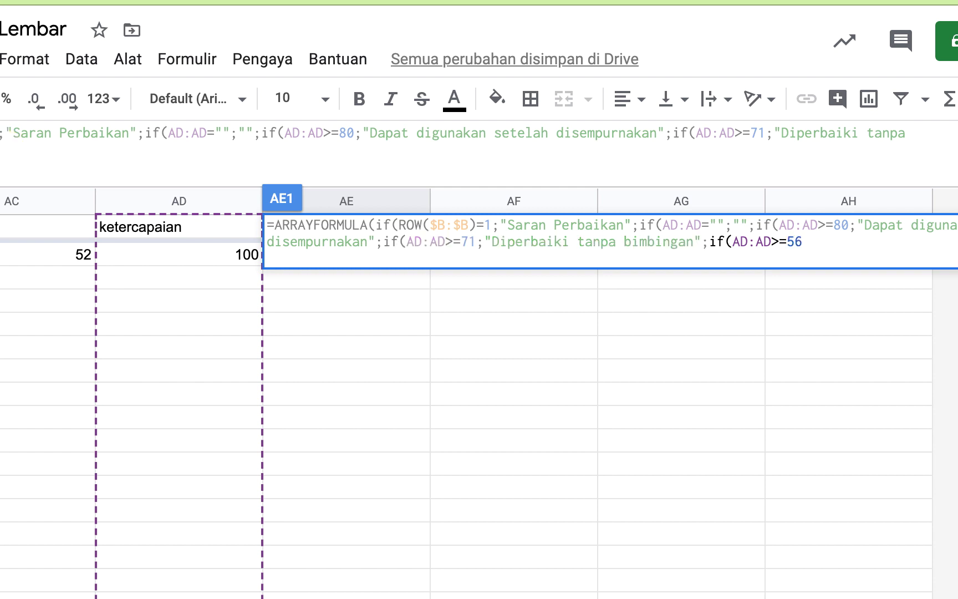
{"action": "type", "text": ";"}
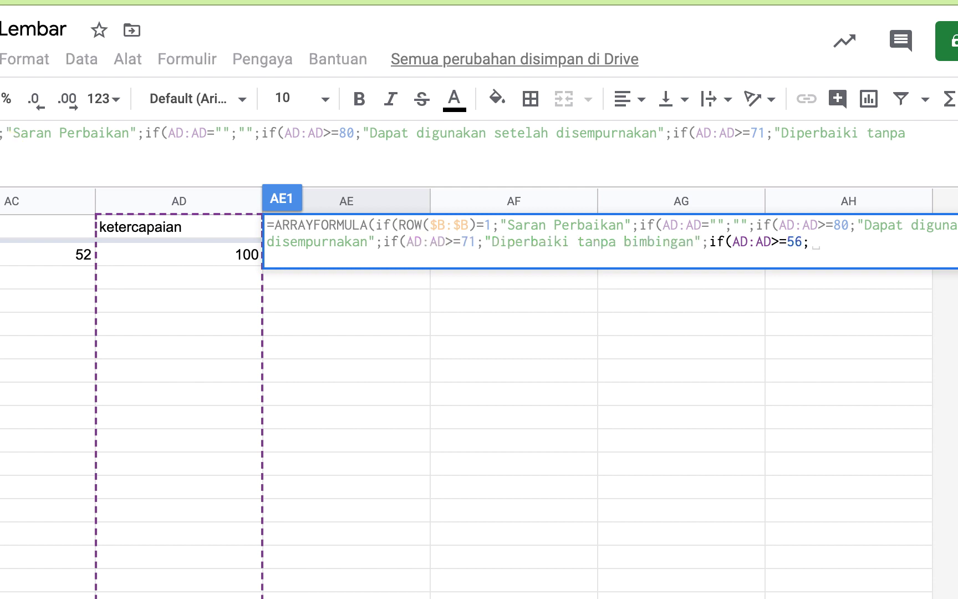
{"action": "type", "text": "\"diperbaiki melalui pendampingan"}
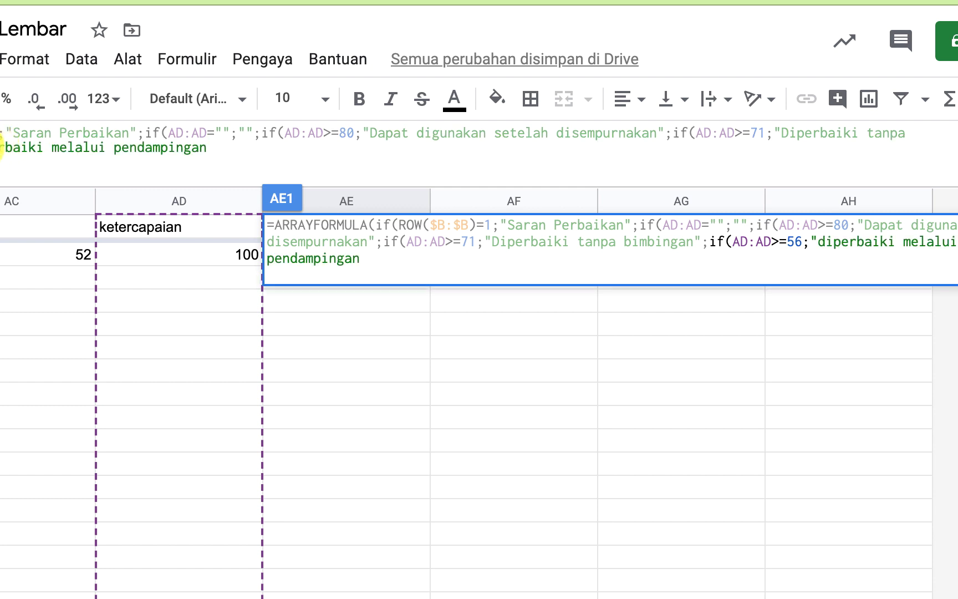
{"action": "left_click", "coordinate": [25, 145]}
{"action": "key", "text": "BackSpace"}
{"action": "type", "text": "D"}
{"action": "left_click", "coordinate": [224, 150]}
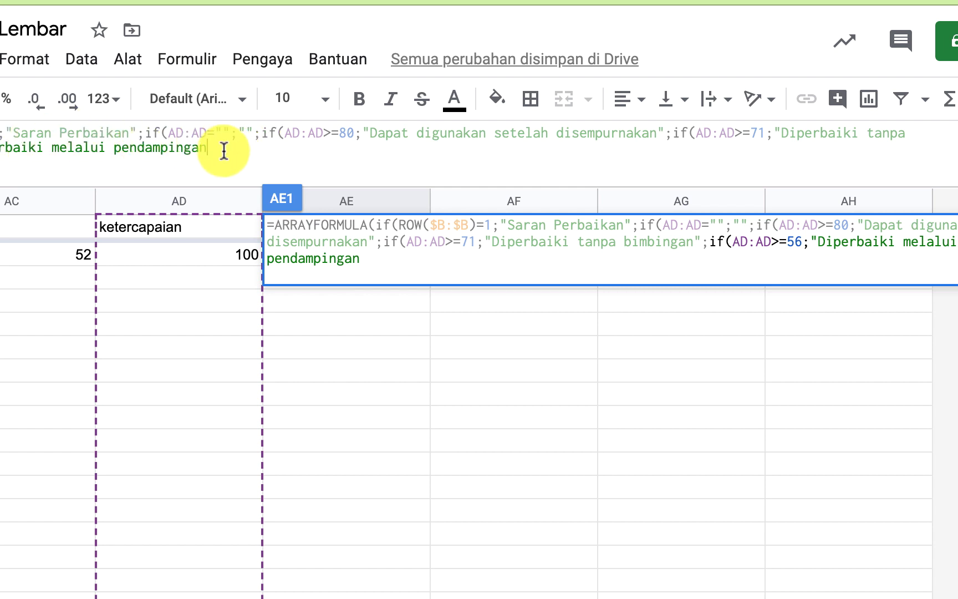
{"action": "type", "text": ";"}
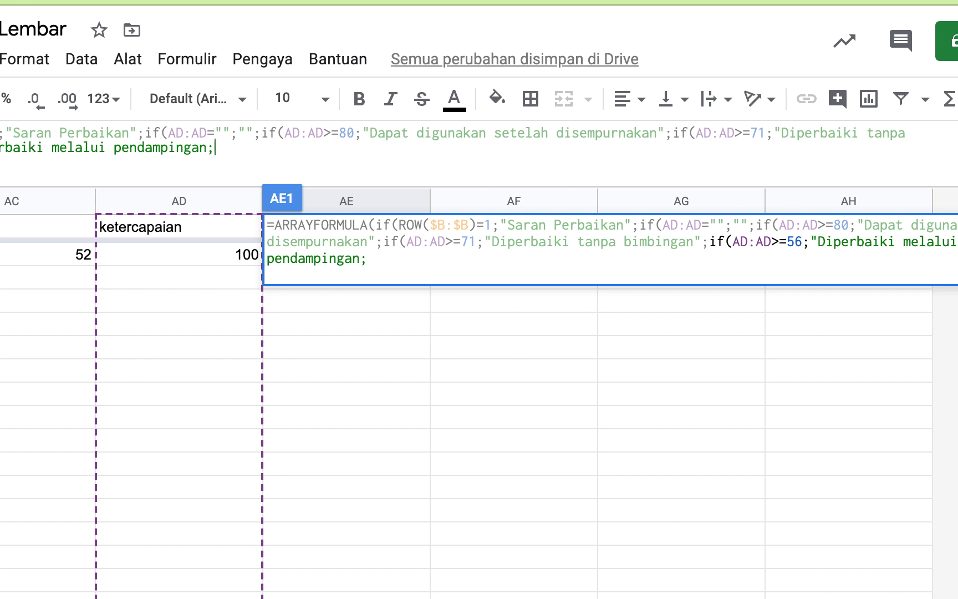
- Copy the advice text for scores below 55% from the Docs grading notes
{"action": "key", "text": "ctrl+Tab"}
{"action": "left_click_drag", "start_coordinate": [219, 288], "coordinate": [755, 290]}
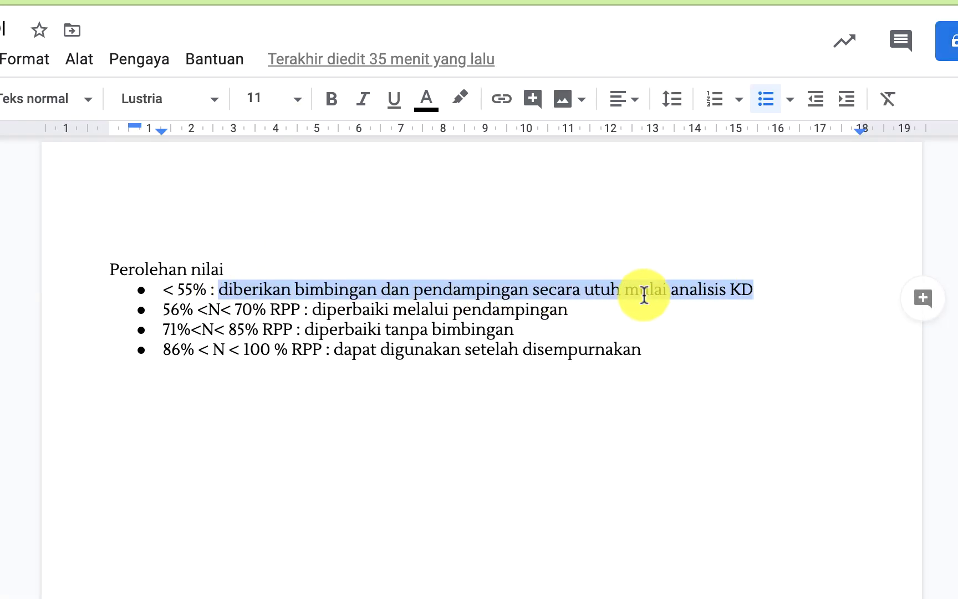
{"action": "right_click", "coordinate": [614, 289]}
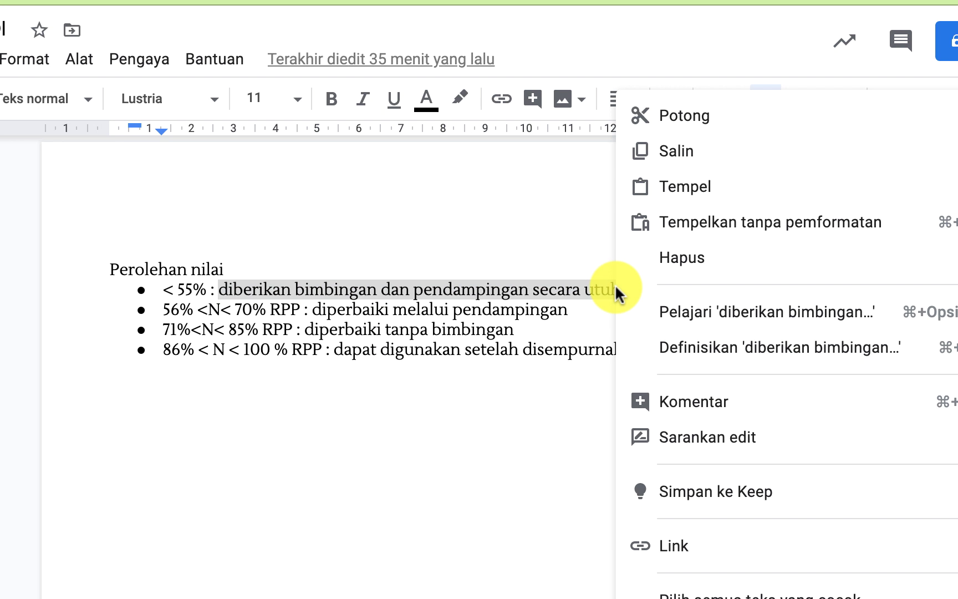
{"action": "left_click", "coordinate": [700, 160]}
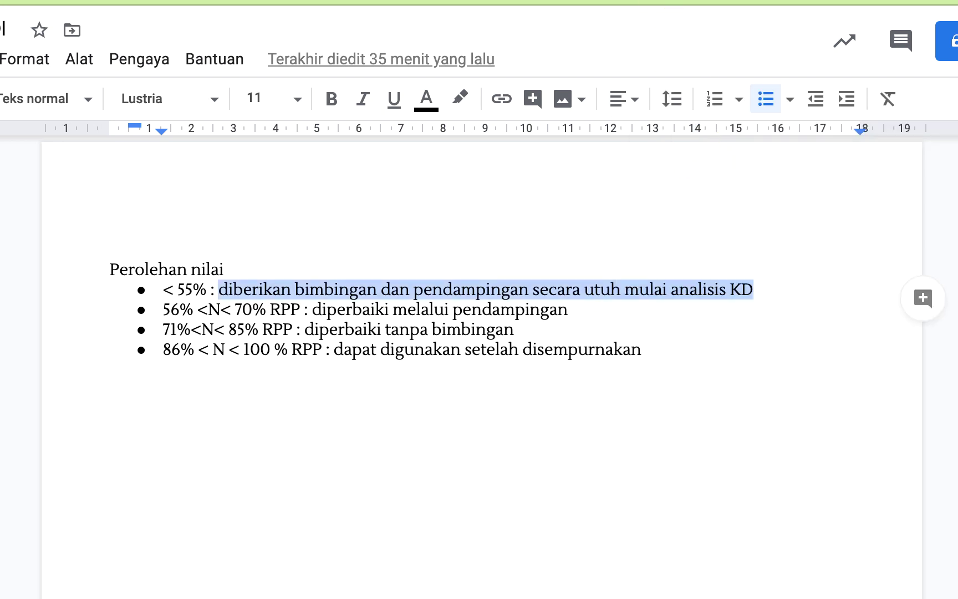
{"action": "left_click", "coordinate": [534, 5]}
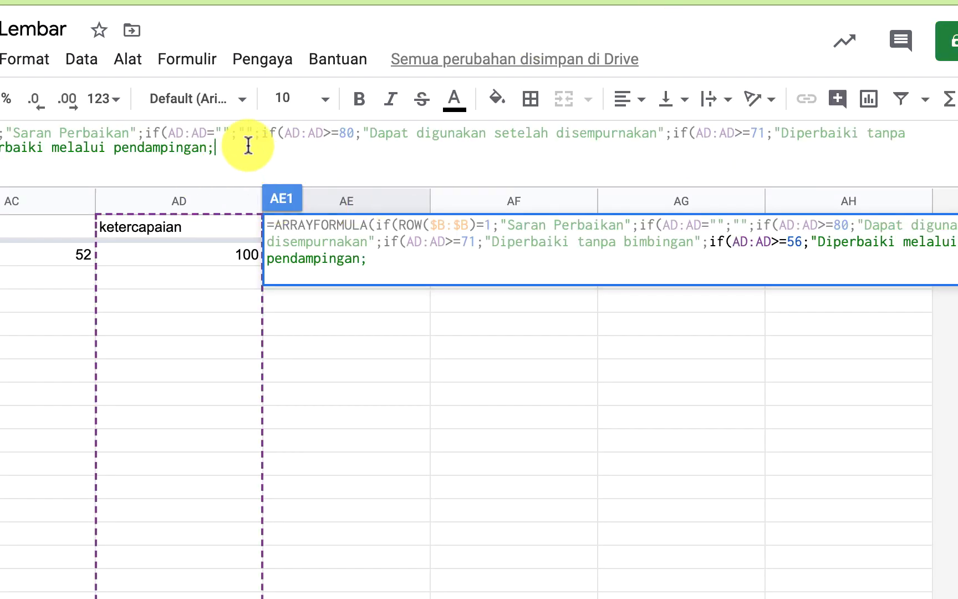
- Paste the below-55% advice as the quoted fallback and commit the AE1 formula
{"action": "type", "text": "\""}
{"action": "key", "text": "ctrl+v"}
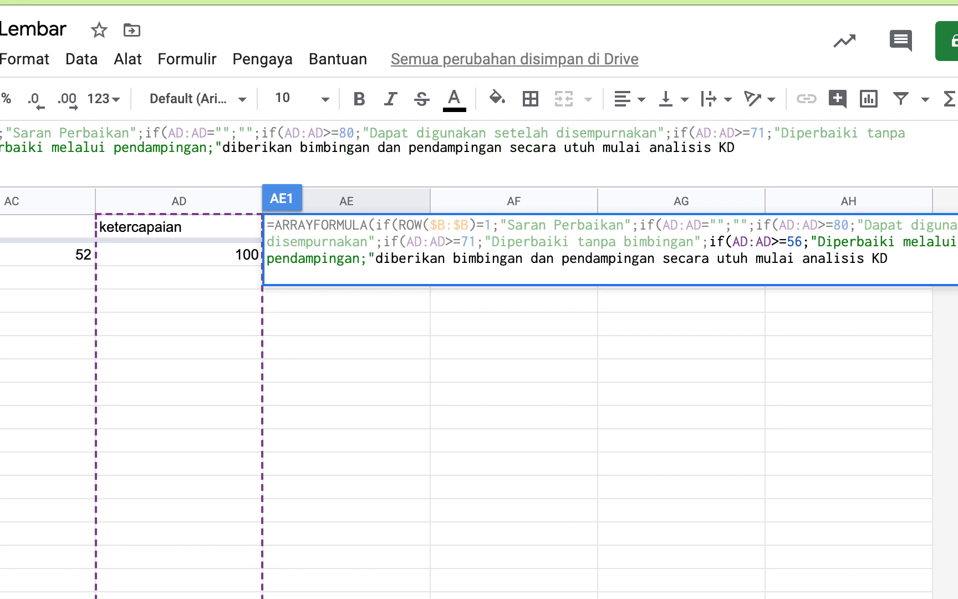
{"action": "type", "text": "\""}
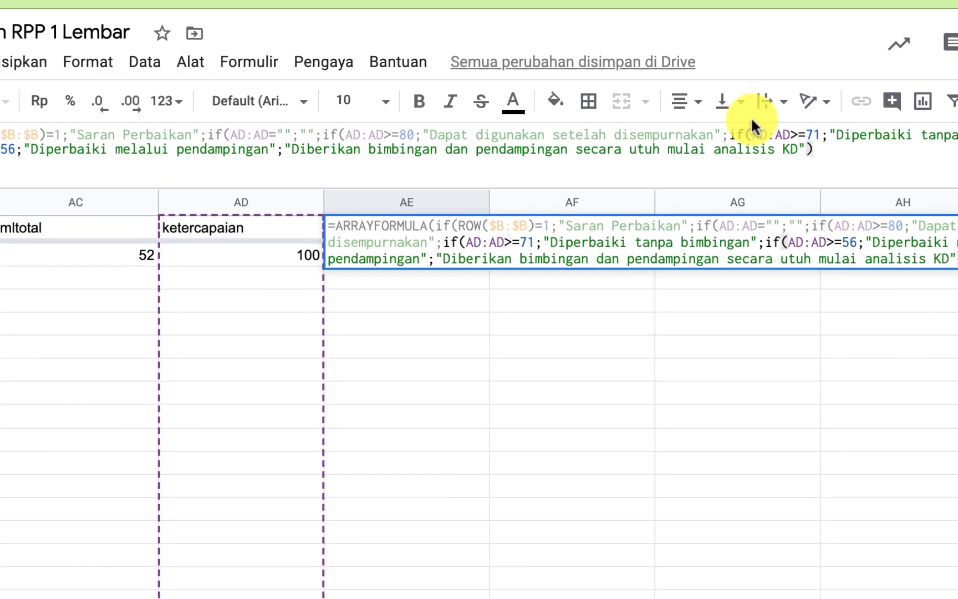
{"action": "key", "text": "Return"}
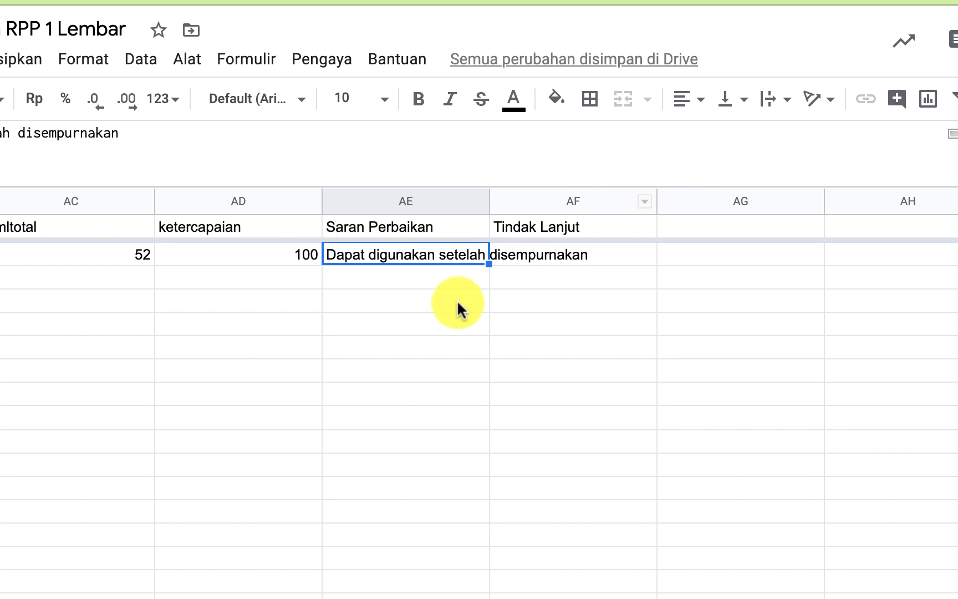
- Copy the AE1 Saran Perbaikan formula into cell AF1
{"action": "left_click", "coordinate": [405, 230]}
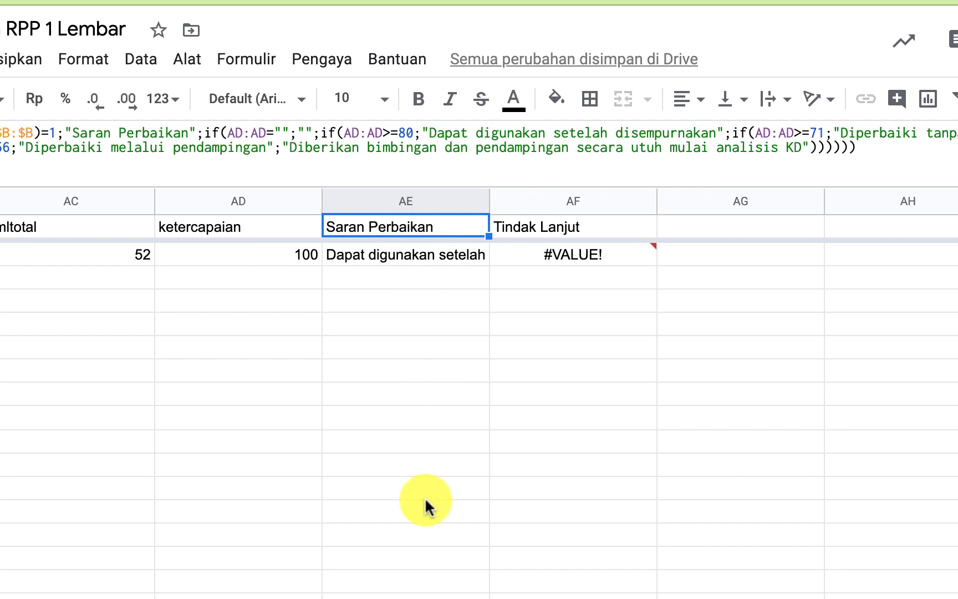
{"action": "key", "text": "ctrl+c"}
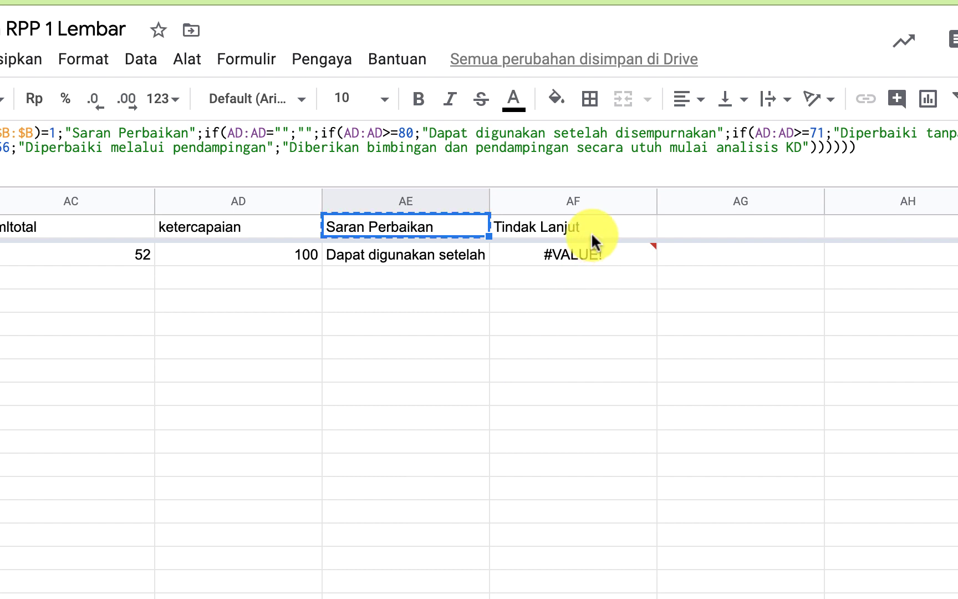
{"action": "left_click", "coordinate": [583, 226]}
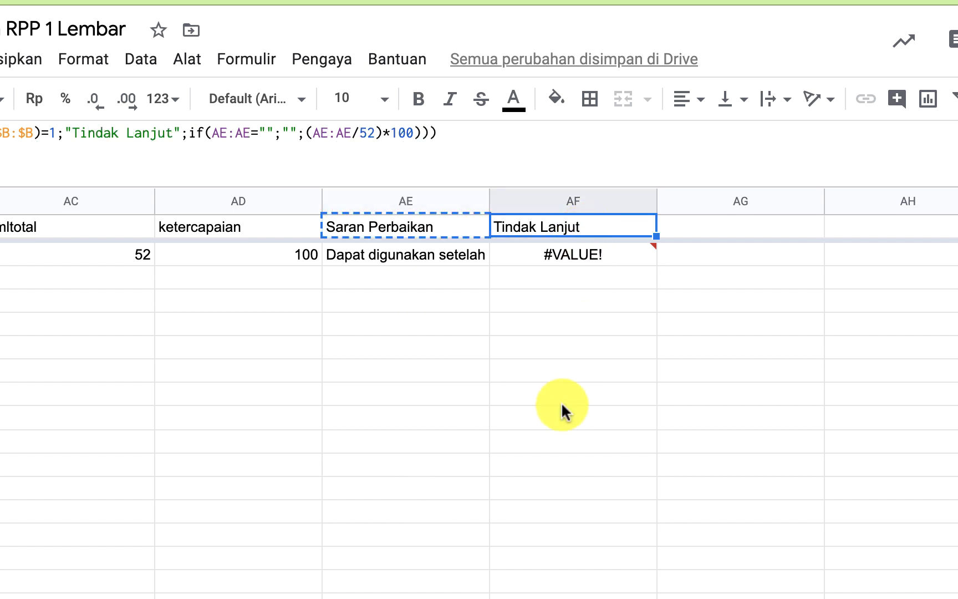
{"action": "key", "text": "ctrl+v"}
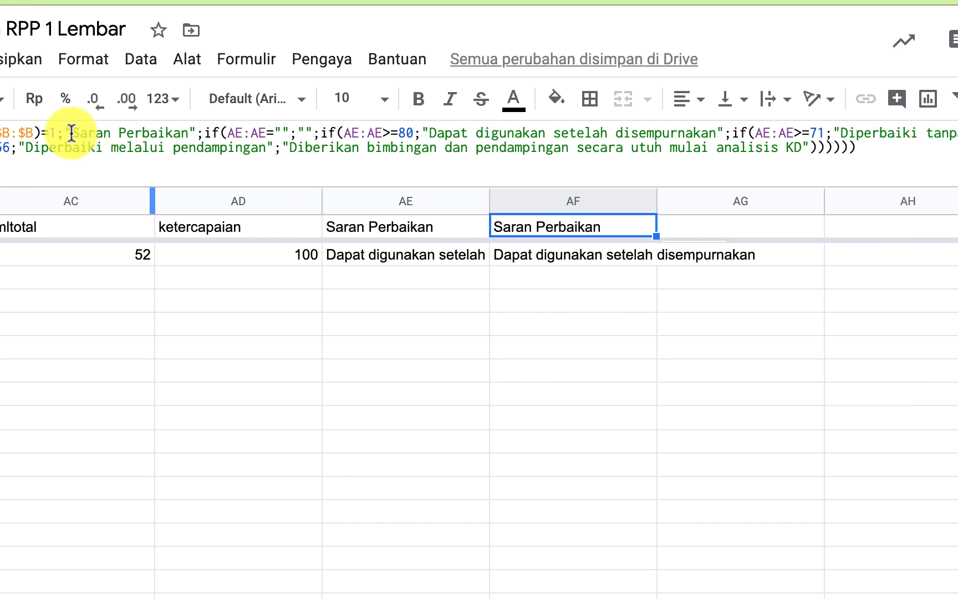
- In AF1's formula, replace the 'Saran Perbaikan' header label with 'Tindak Lanjut'
{"action": "left_click_drag", "start_coordinate": [72, 133], "coordinate": [189, 133]}
{"action": "type", "text": "Ti"}
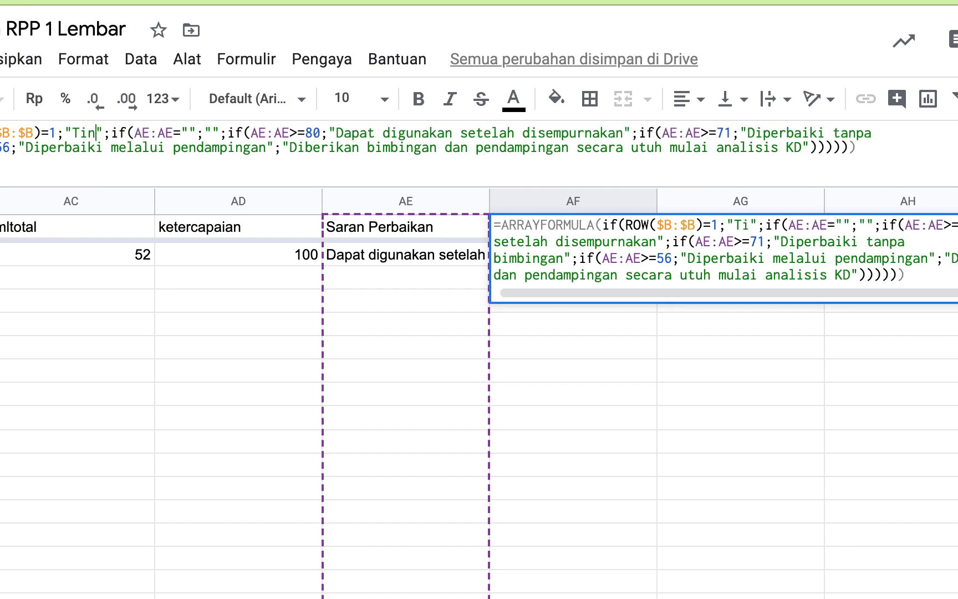
{"action": "type", "text": "ndak "}
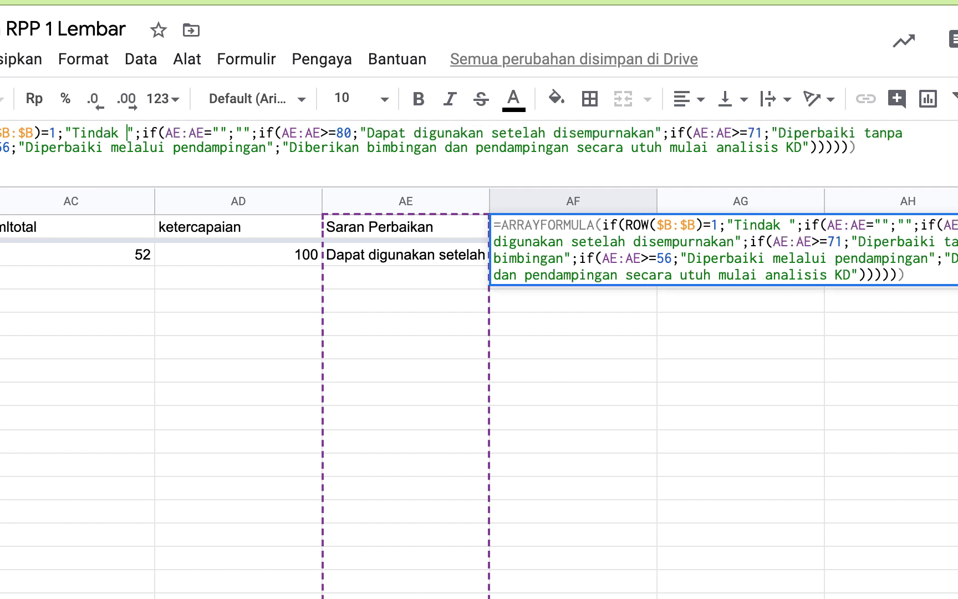
{"action": "type", "text": "Lanjut"}
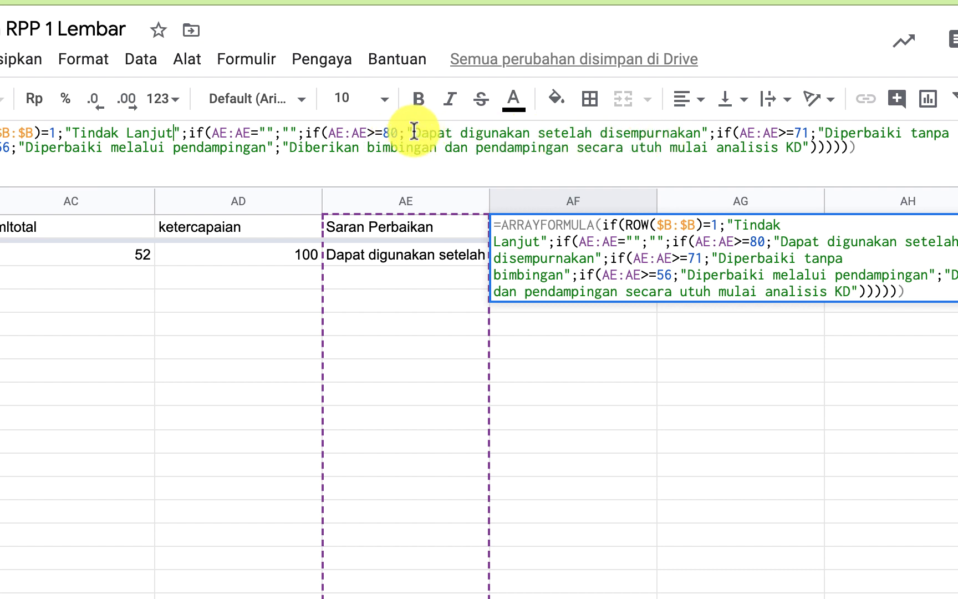
{"action": "left_click_drag", "start_coordinate": [414, 133], "coordinate": [701, 133]}
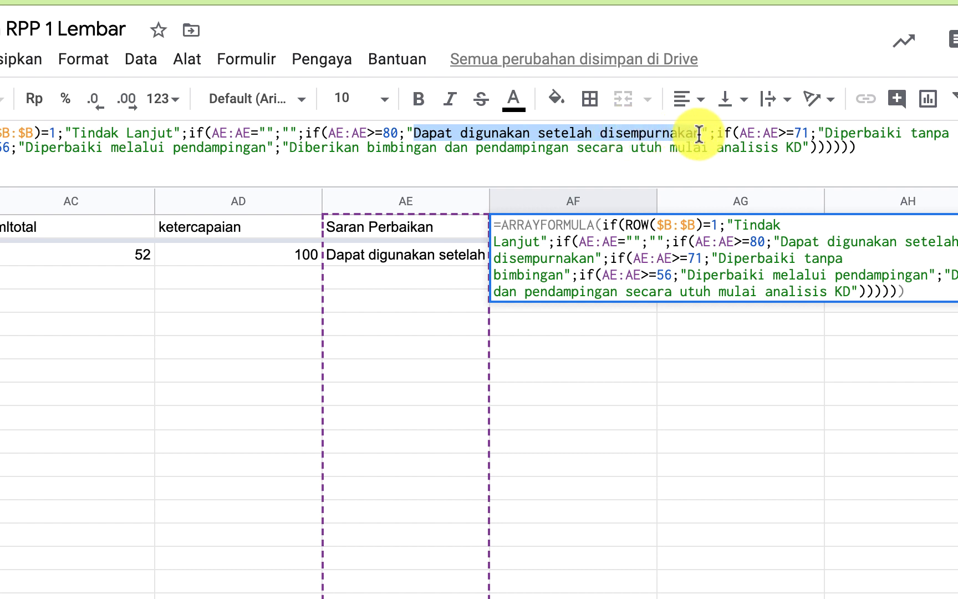
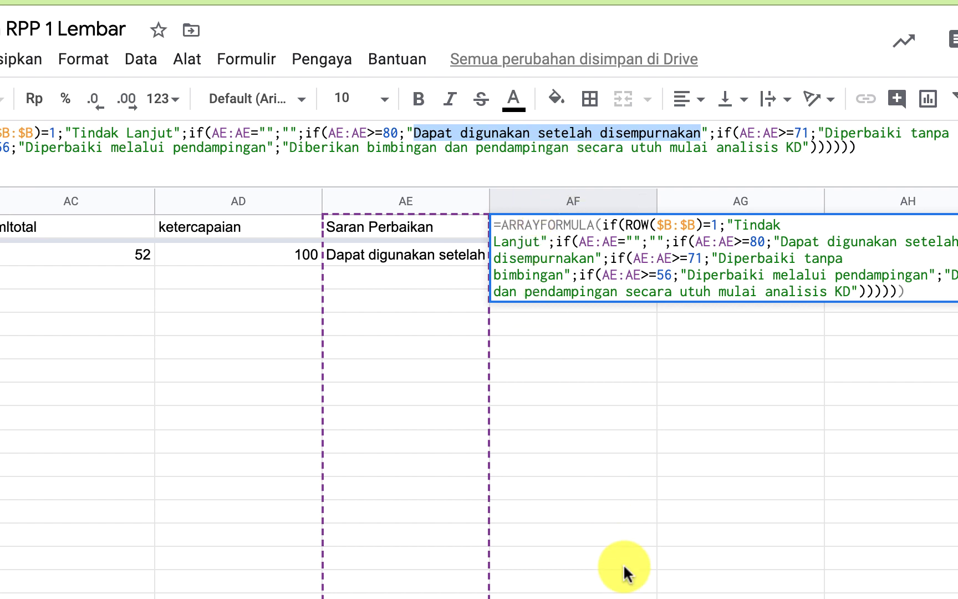
- Set the ≥80 message to 'RPP bisa dipergunakan dan diharapkan bisa ditularkan ke guru lain', fixing the final typo
{"action": "type", "text": "RPP "}
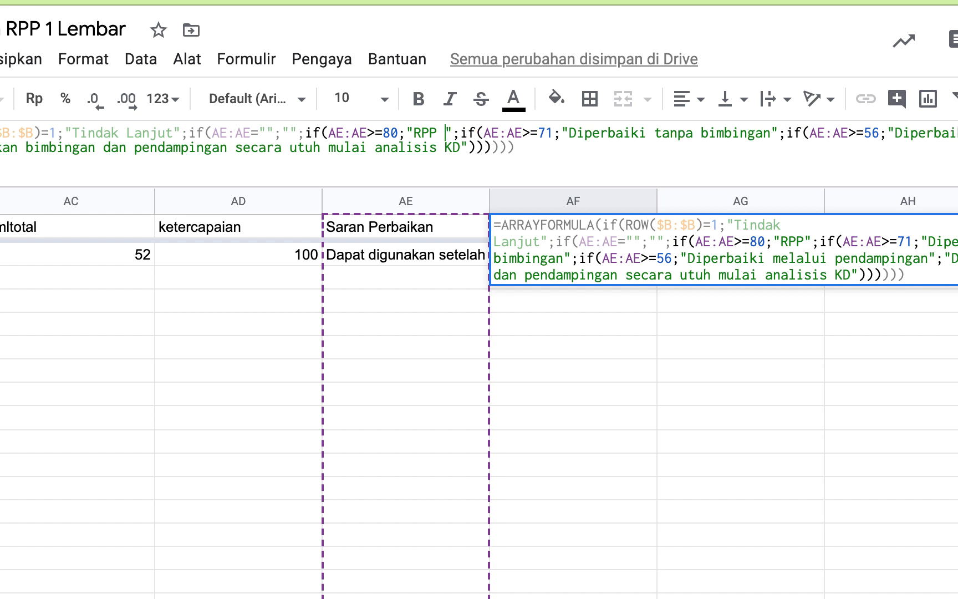
{"action": "type", "text": "bisa "}
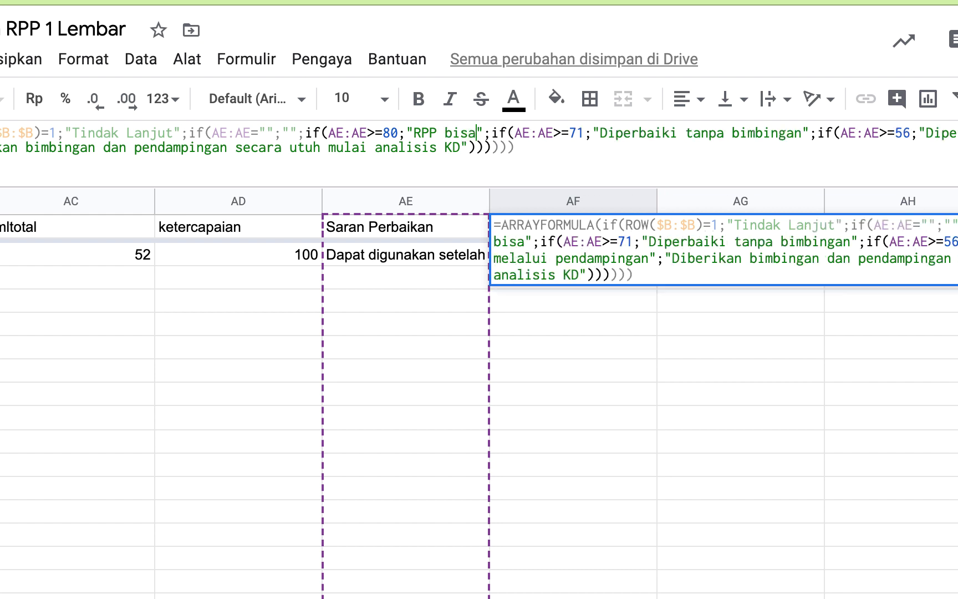
{"action": "type", "text": "diper"}
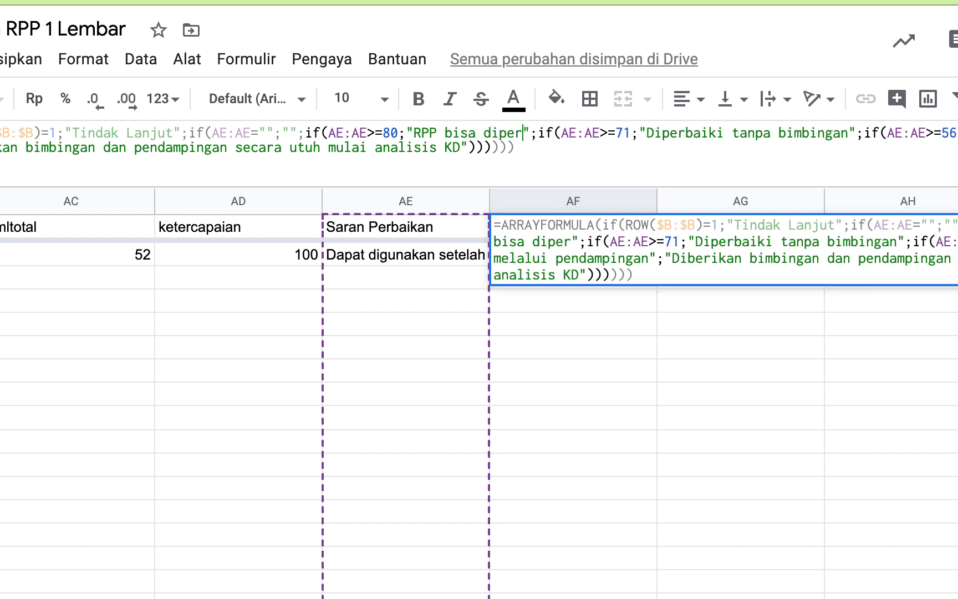
{"action": "type", "text": "gunakan da"}
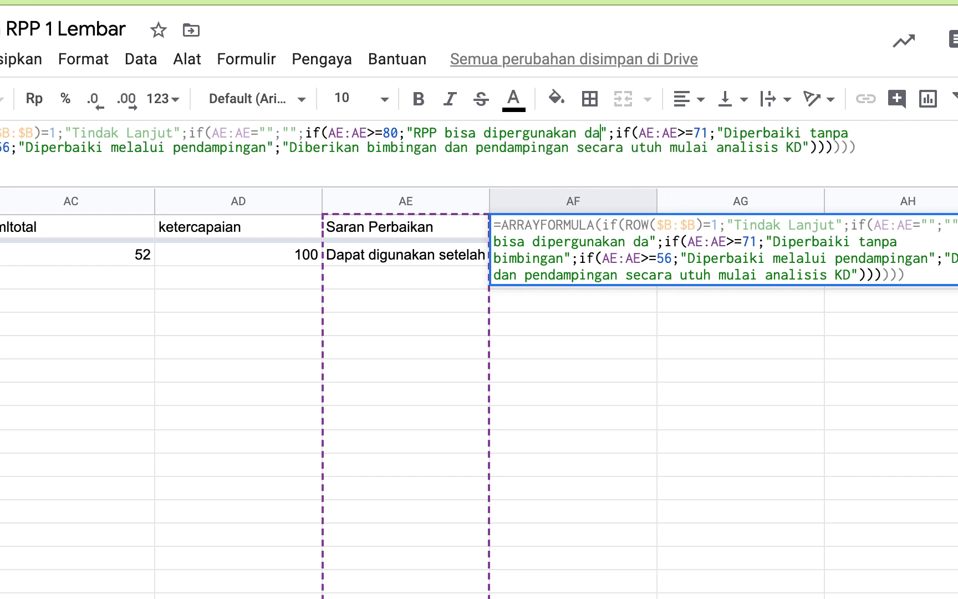
{"action": "type", "text": "n diha"}
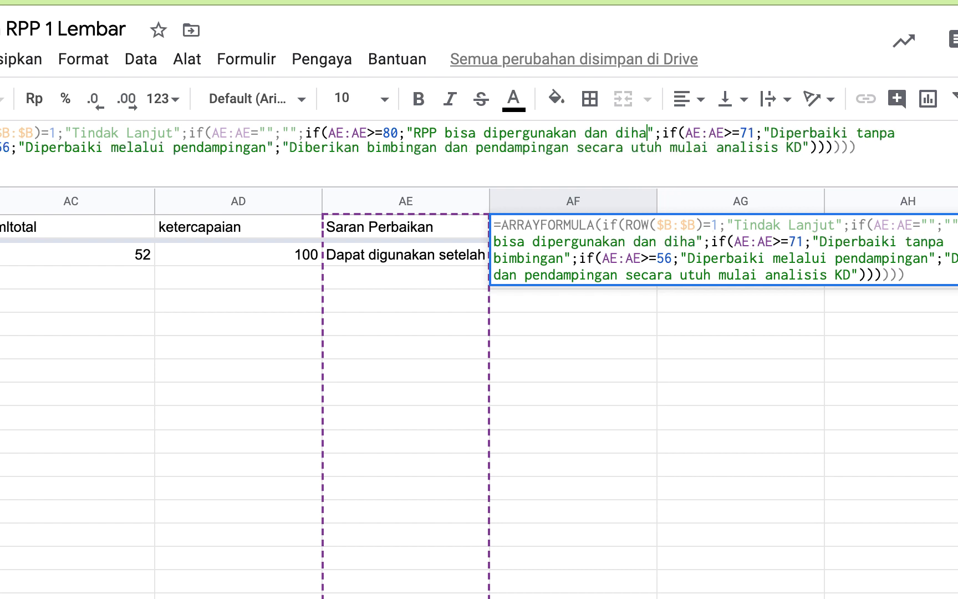
{"action": "type", "text": "rapkan "}
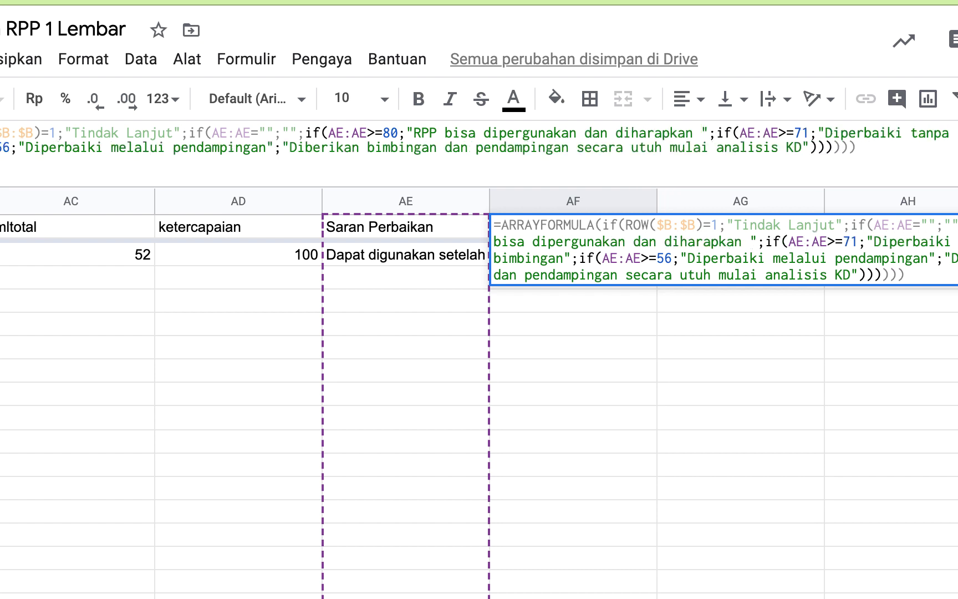
{"action": "type", "text": "bisa "}
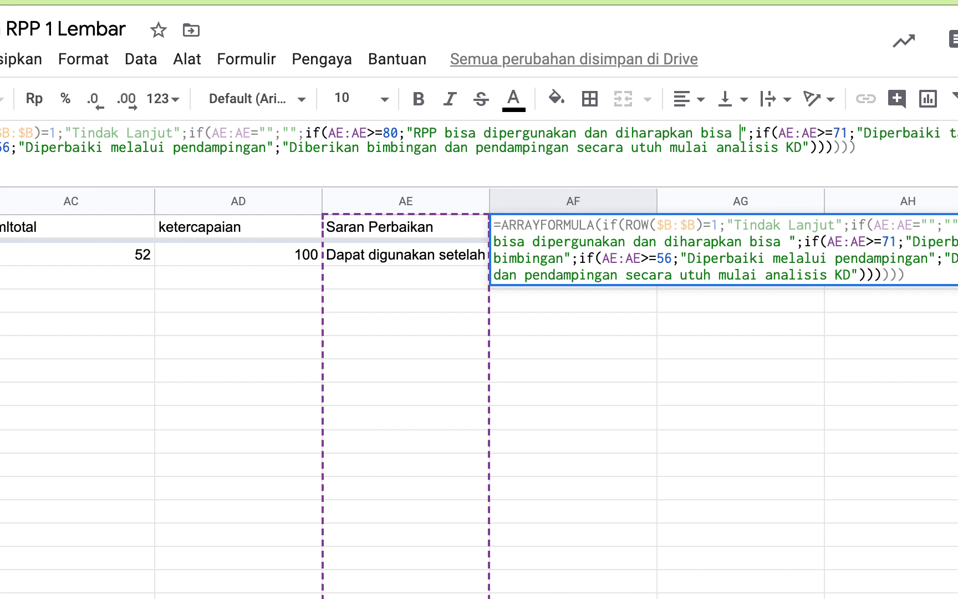
{"action": "type", "text": "ditular"}
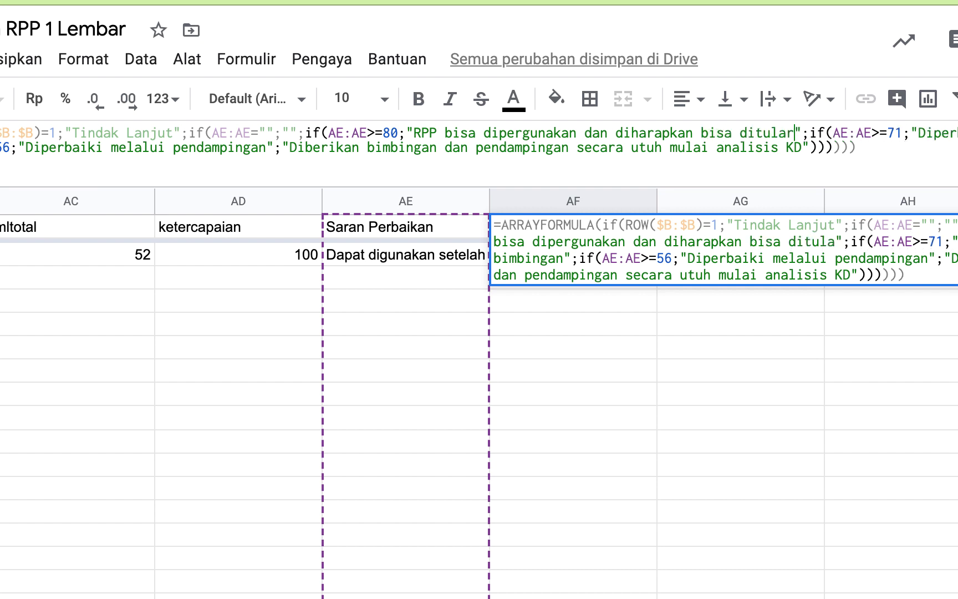
{"action": "type", "text": "kan ke g"}
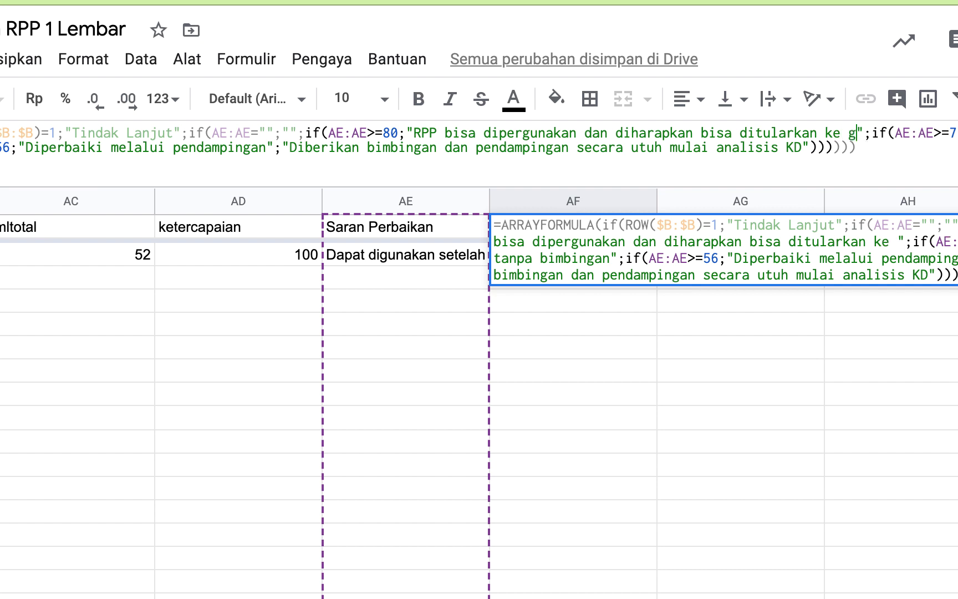
{"action": "type", "text": "uru lai"}
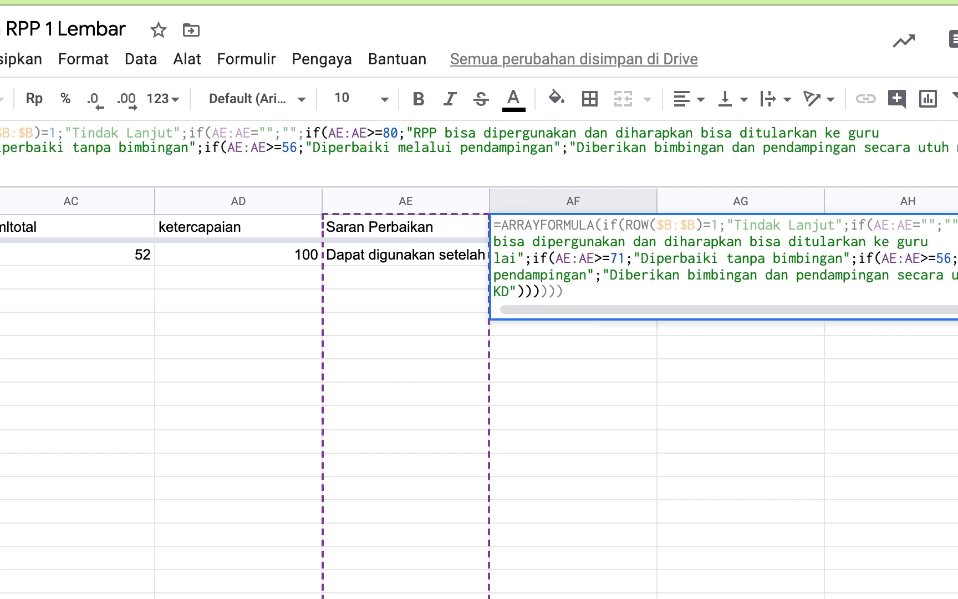
{"action": "type", "text": "a"}
{"action": "key", "text": "BackSpace"}
{"action": "type", "text": "n"}
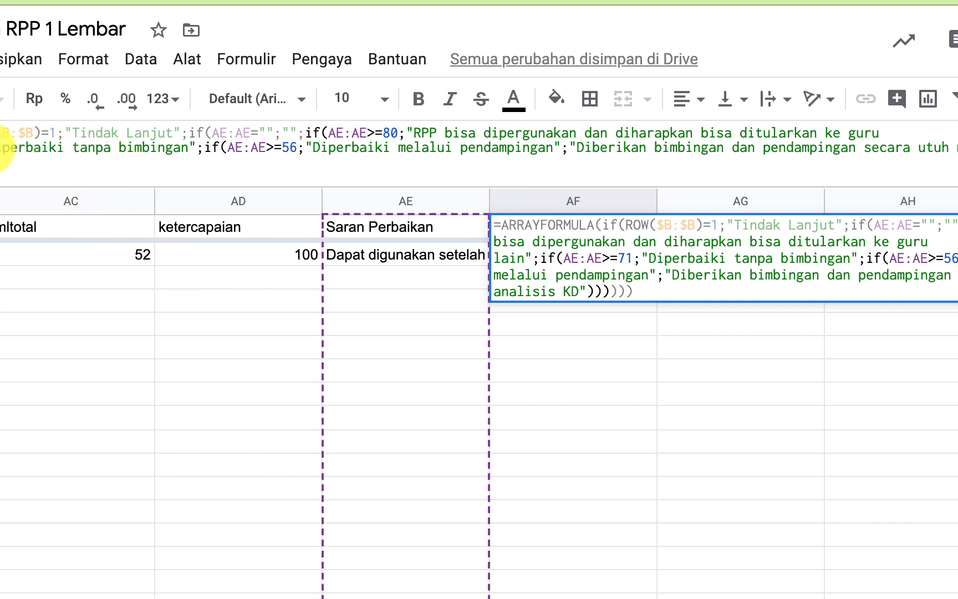
- Replace 'Diperbaiki tanpa bimbingan' with 'Segera saja diperbaiki biar segera bisa dipakai untuk mengajar'
{"action": "left_click_drag", "start_coordinate": [6, 147], "coordinate": [188, 144]}
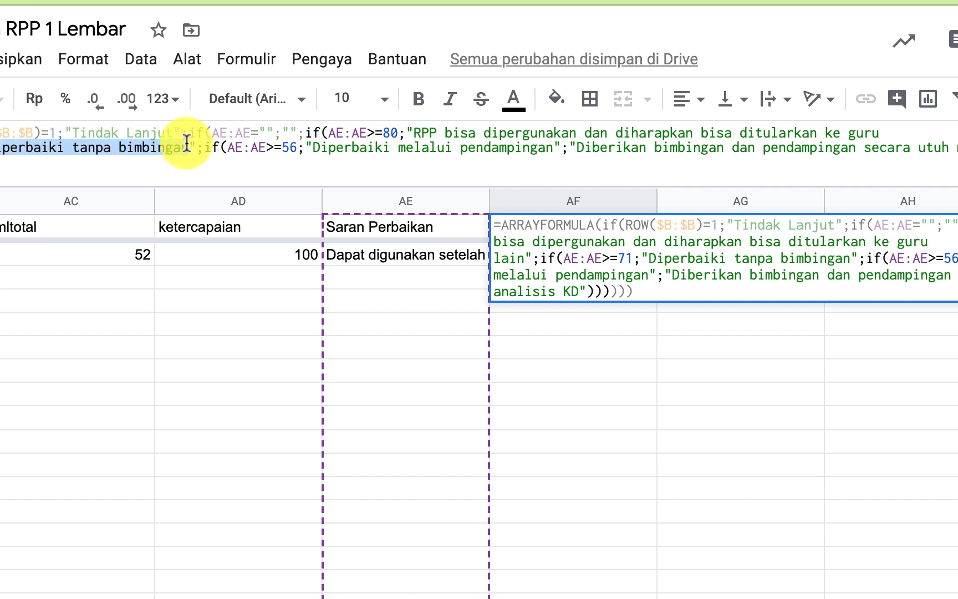
{"action": "type", "text": "Se"}
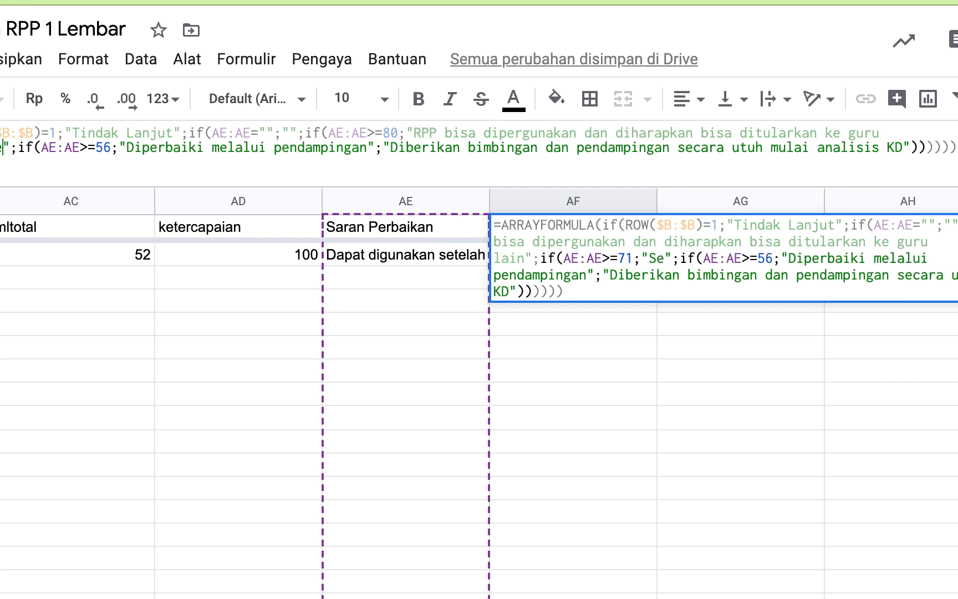
{"action": "type", "text": "gera sa"}
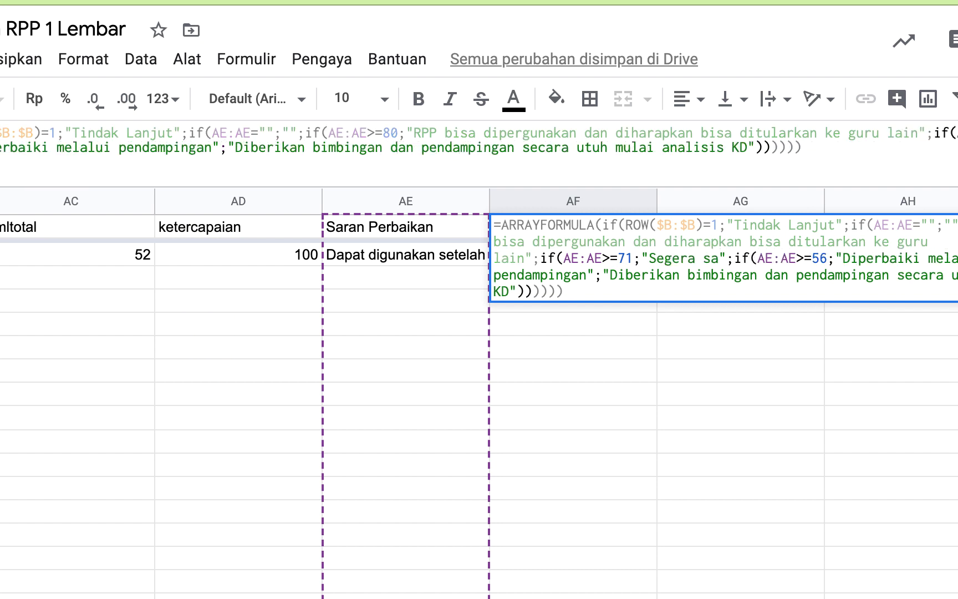
{"action": "type", "text": "ja diper"}
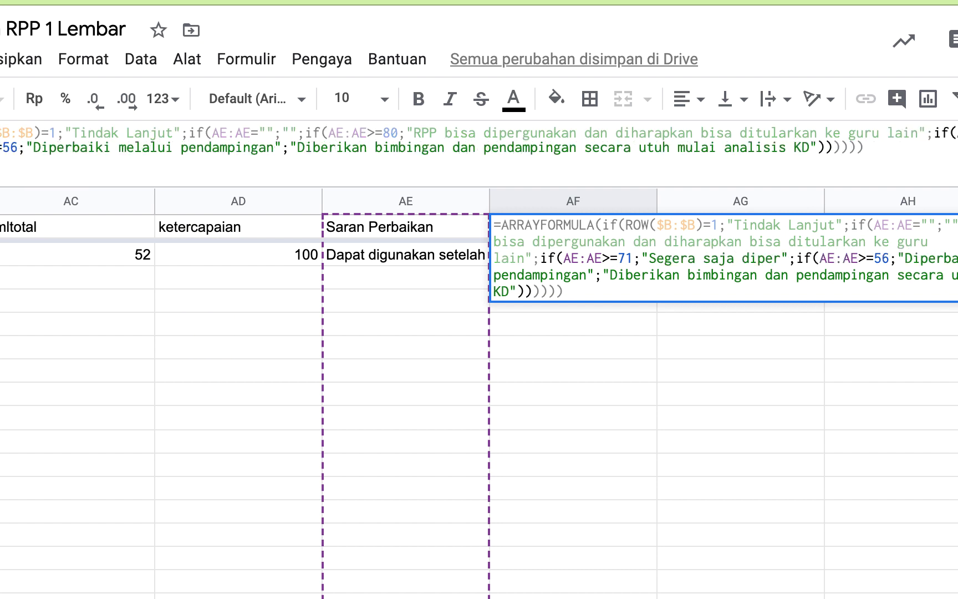
{"action": "type", "text": "baiki"}
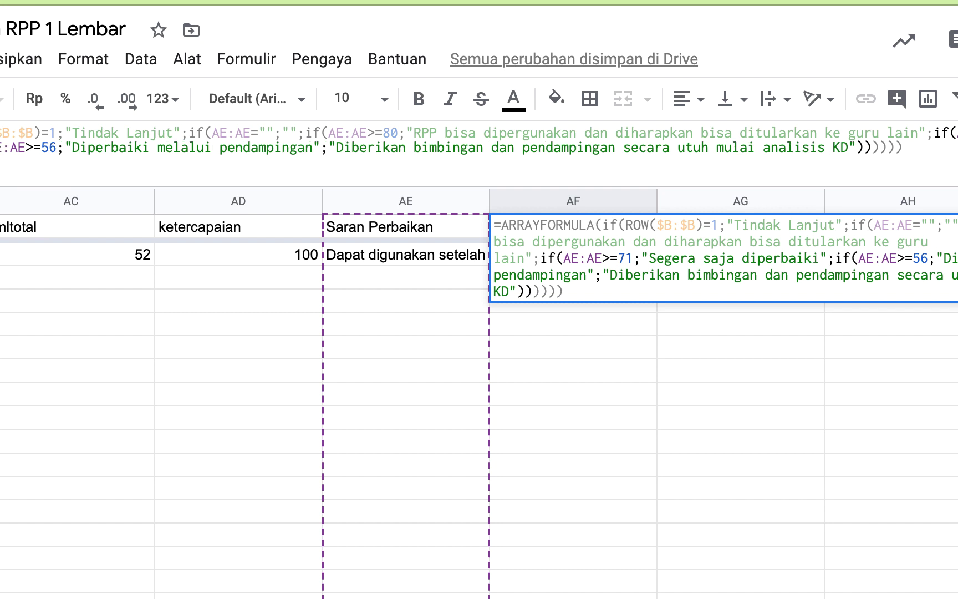
{"action": "type", "text": "biar s"}
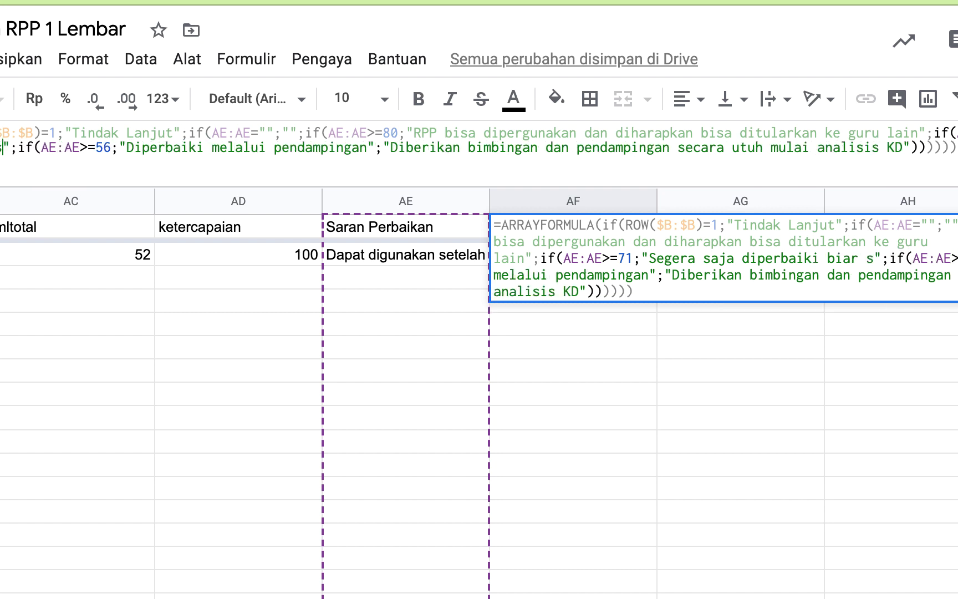
{"action": "type", "text": "egera bisa"}
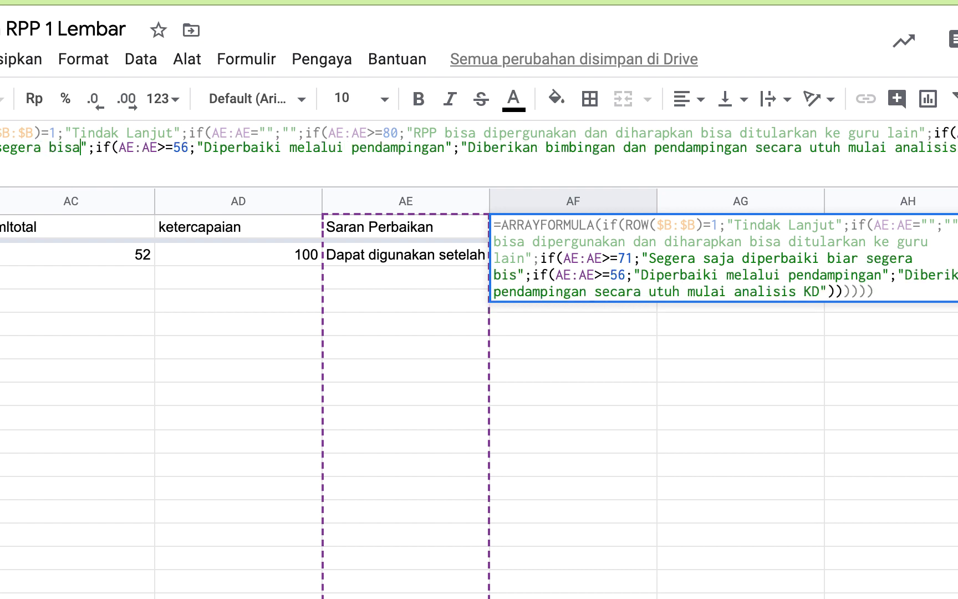
{"action": "type", "text": " dipakai "}
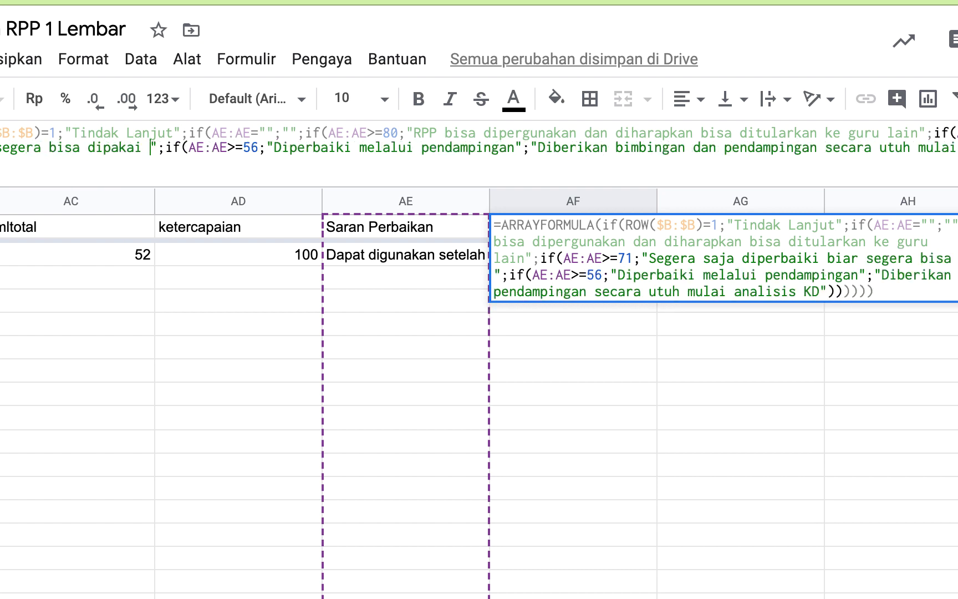
{"action": "type", "text": "untuk men"}
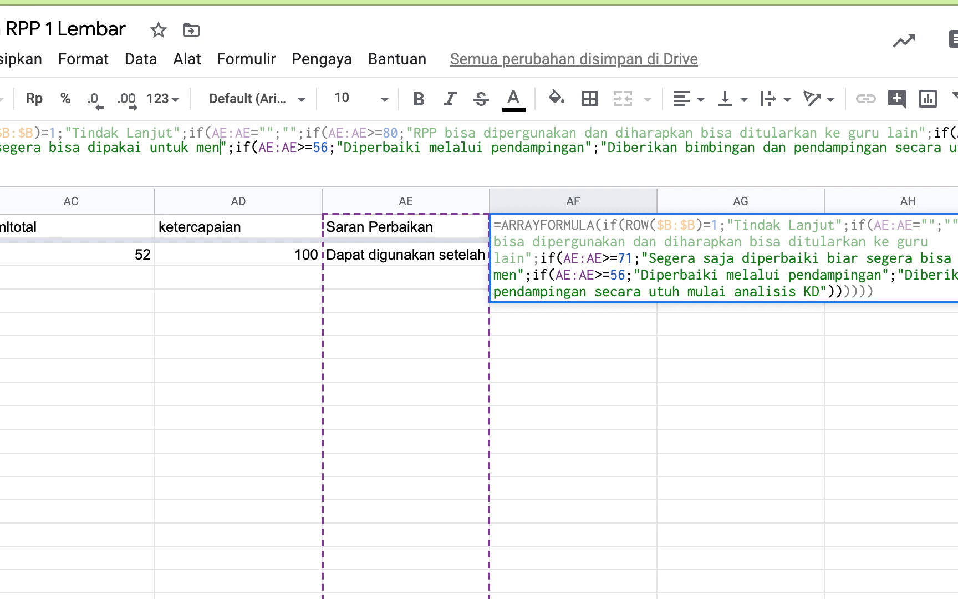
{"action": "type", "text": "gajar"}
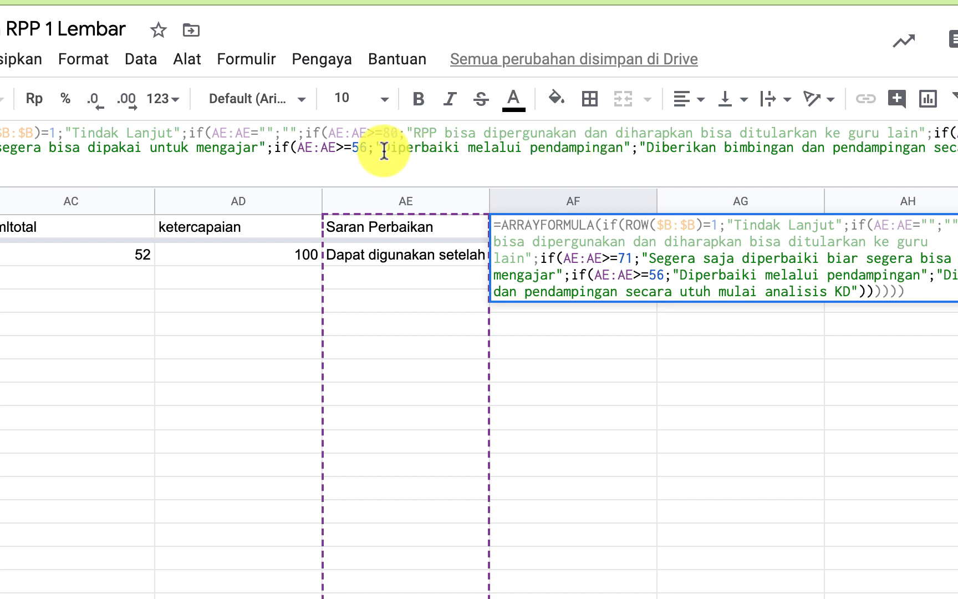
- Replace 'Diperbaiki melalui pendampingan' with 'Bisa janjian terlebih dulu dengan penelaah untuk membahas bersama terkait pembimbingan RPP'
{"action": "left_click_drag", "start_coordinate": [386, 148], "coordinate": [623, 148]}
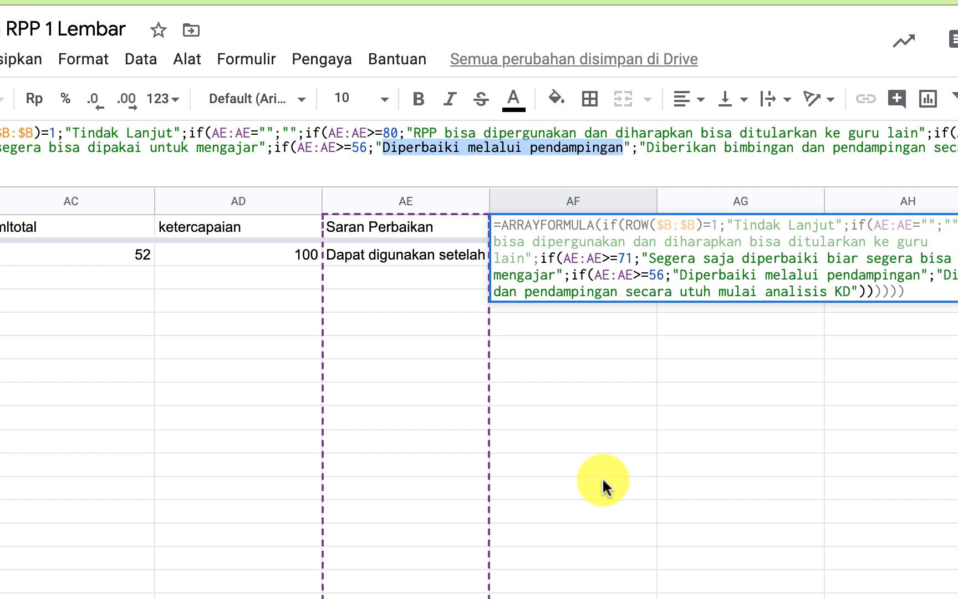
{"action": "type", "text": "Bisa "}
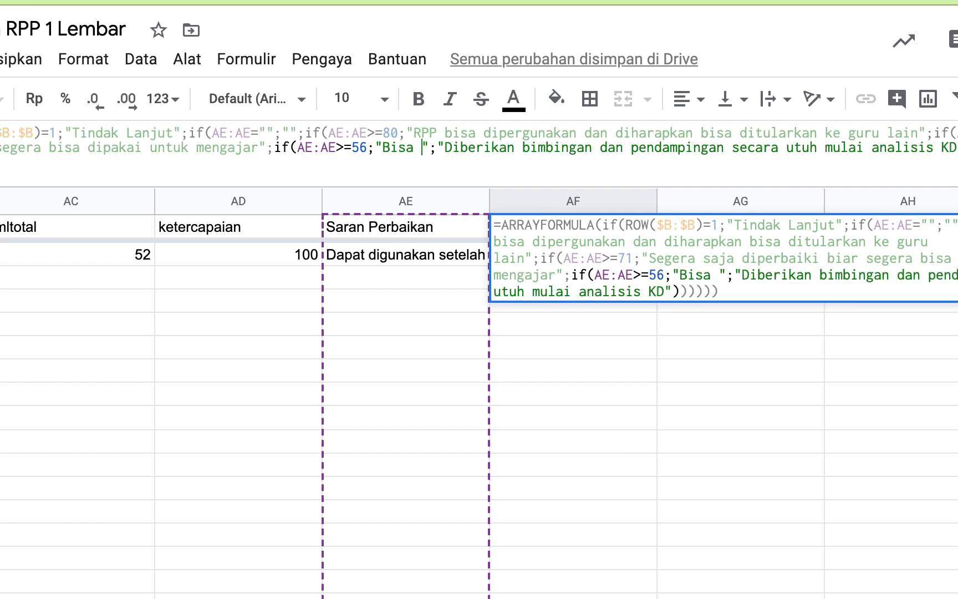
{"action": "type", "text": "jan"}
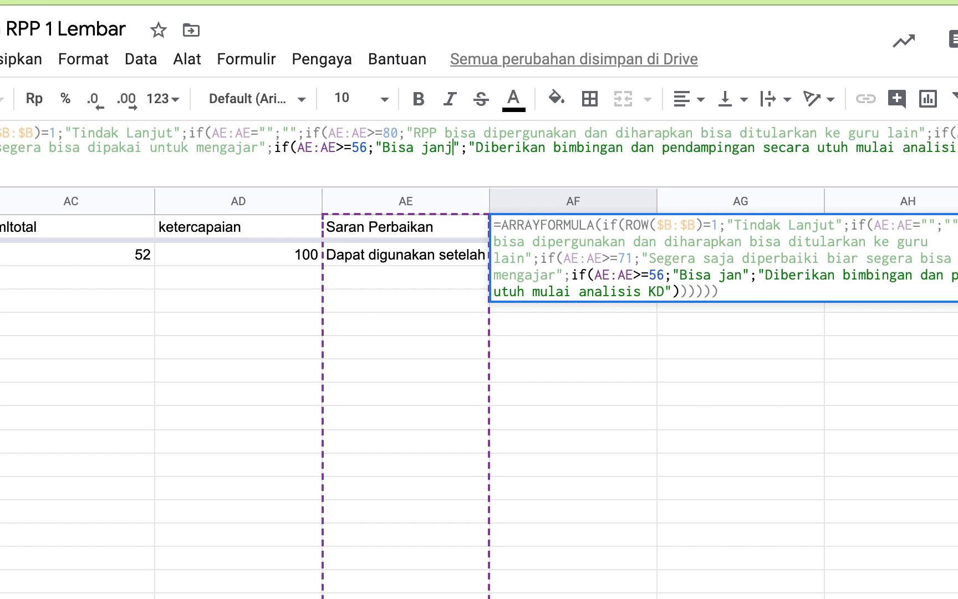
{"action": "type", "text": "jian ter"}
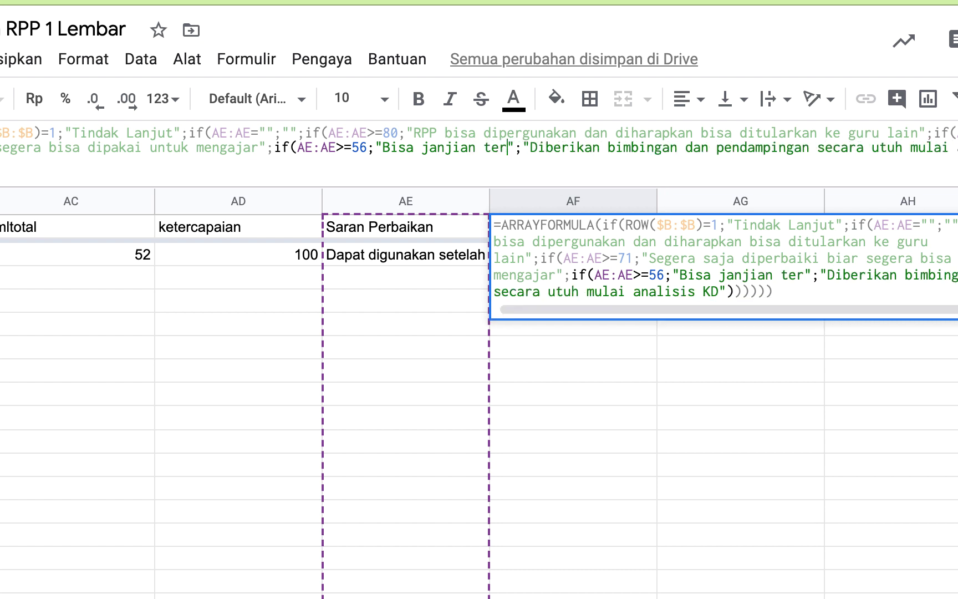
{"action": "type", "text": "lebih dul"}
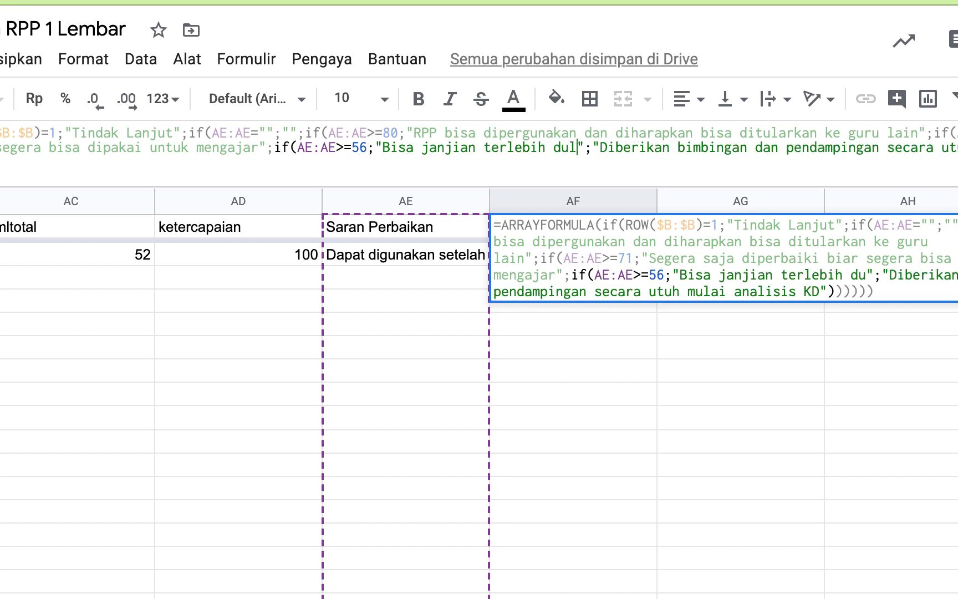
{"action": "type", "text": "u dengan pe"}
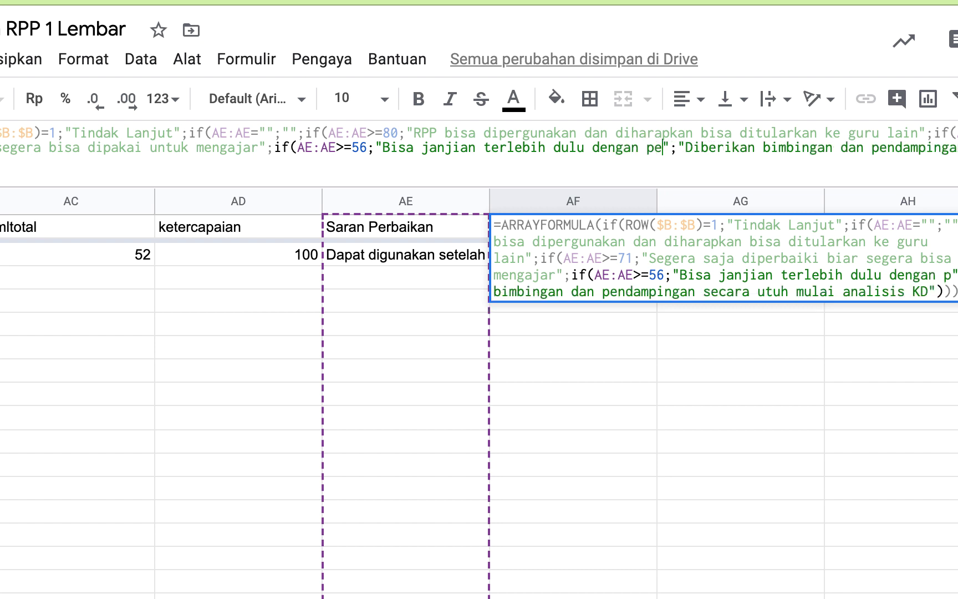
{"action": "type", "text": "nelaah un"}
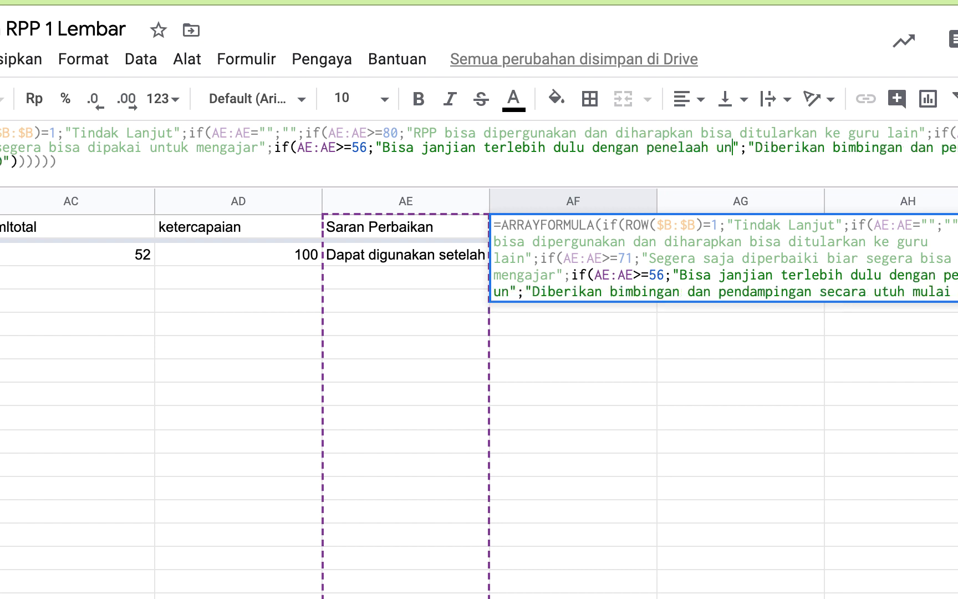
{"action": "type", "text": "tuk mem"}
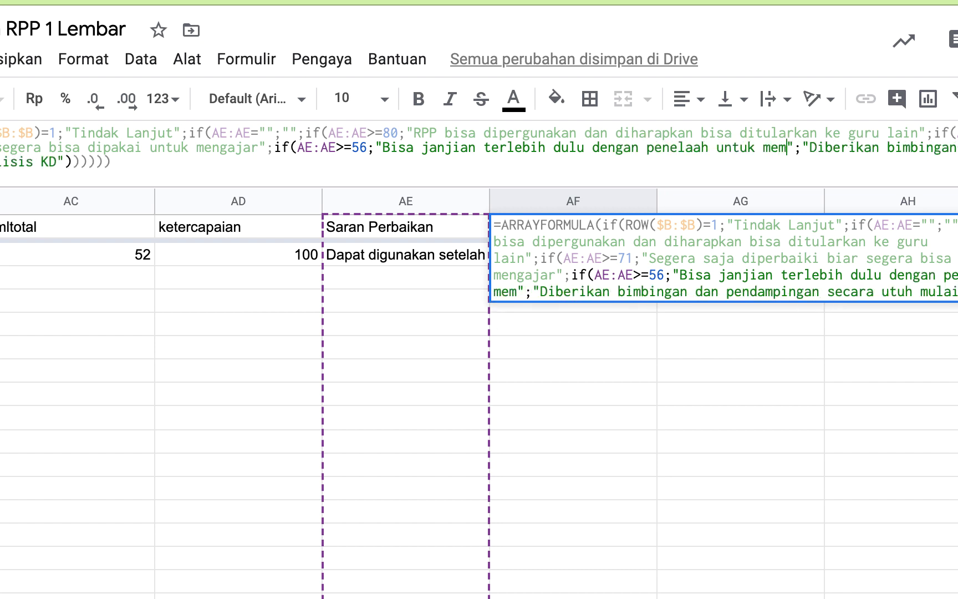
{"action": "type", "text": "bahas be"}
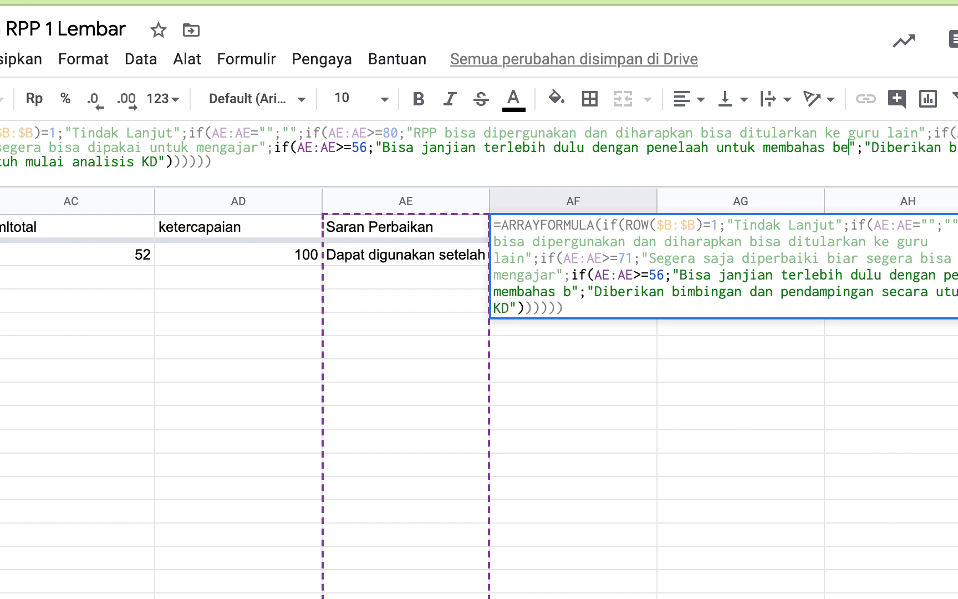
{"action": "type", "text": "rsama t"}
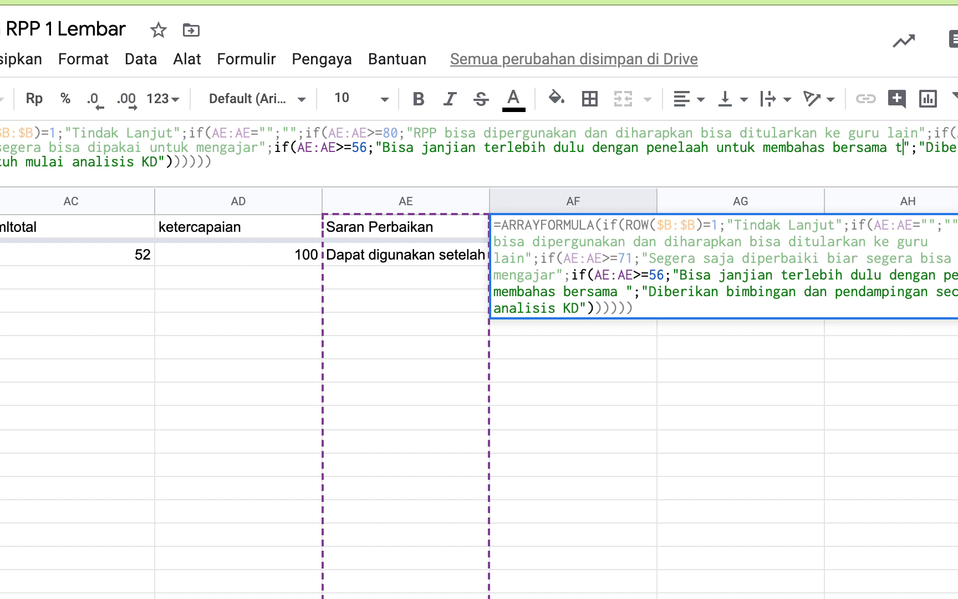
{"action": "type", "text": "erkait"}
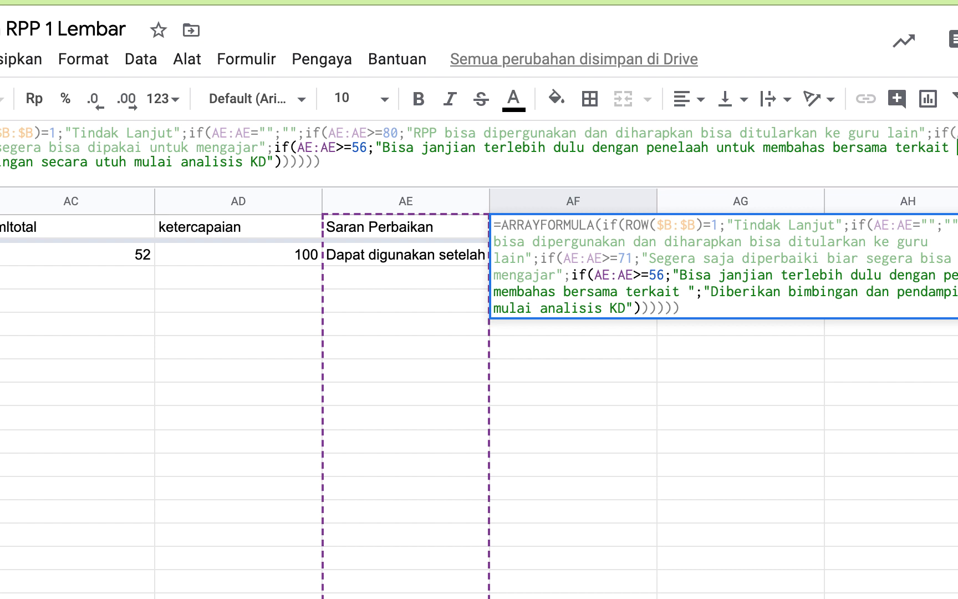
{"action": "type", "text": "pembi"}
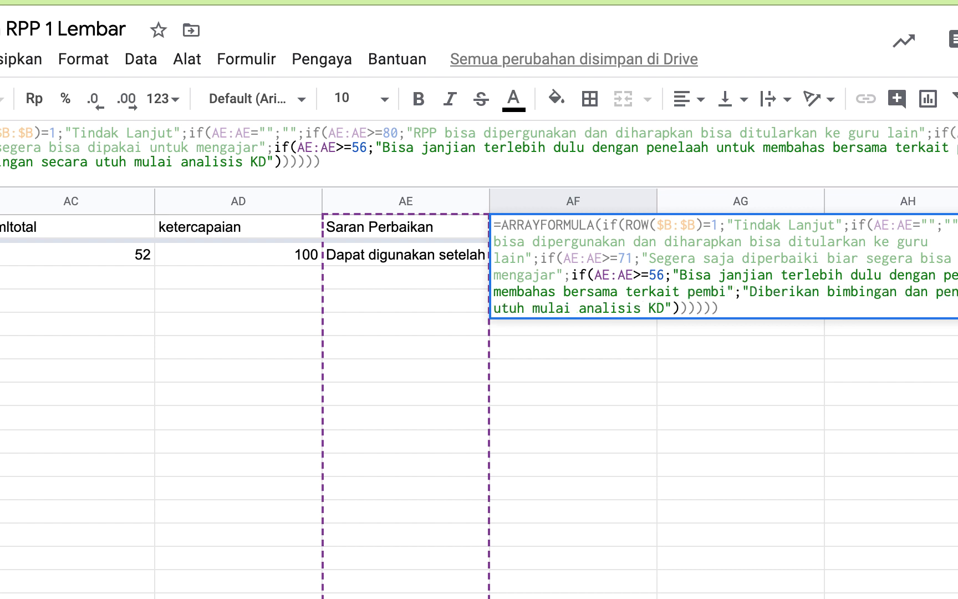
{"action": "type", "text": "mbingan R"}
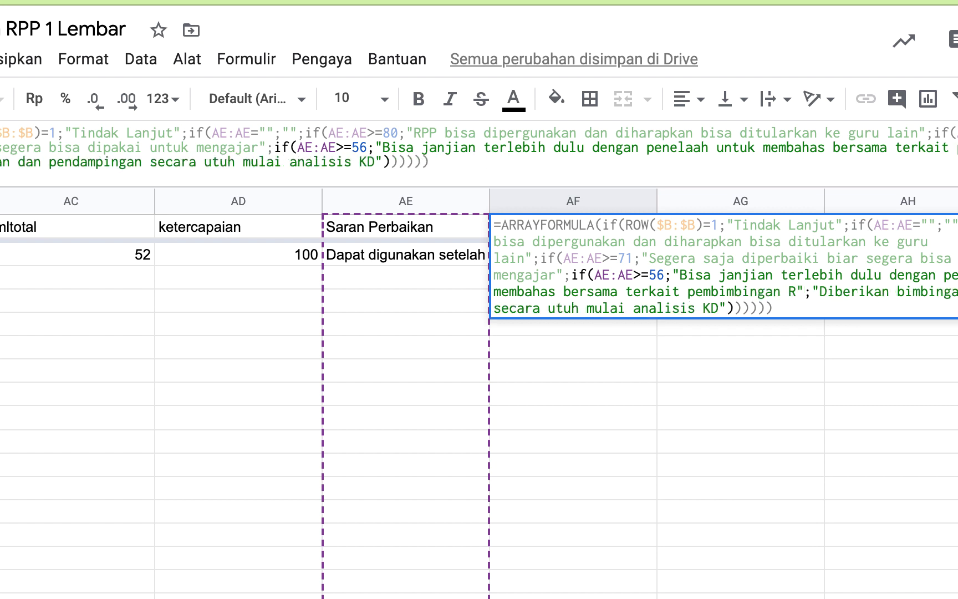
{"action": "type", "text": "PP"}
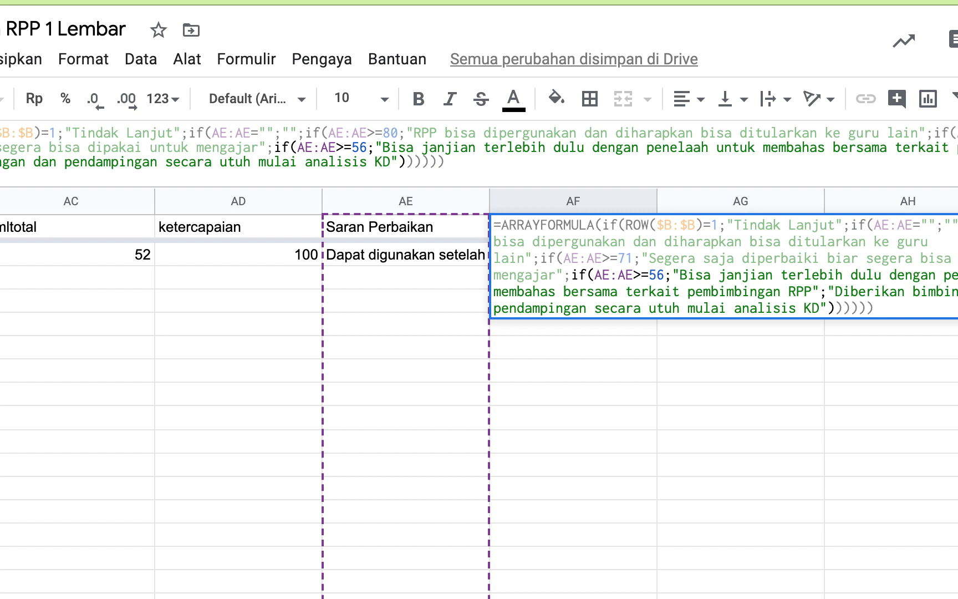
- Replace the last fallback text with the 'Hubungi penelaah…hingga terbentuk RPP' advice and commit the formula
{"action": "left_click_drag", "start_coordinate": [3, 162], "coordinate": [391, 161]}
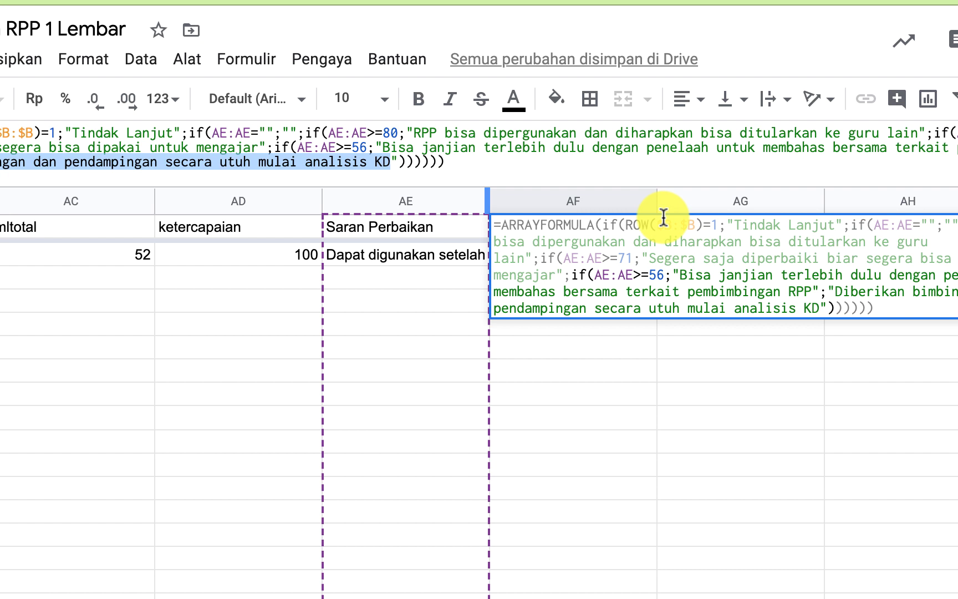
{"action": "type", "text": "Hubungi peneleaa"}
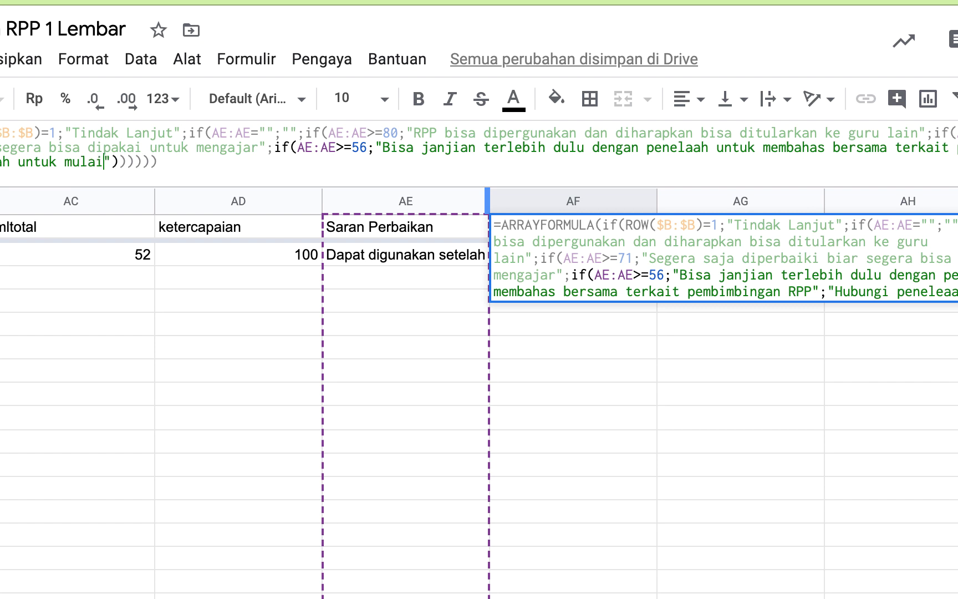
{"action": "type", "text": "dari "}
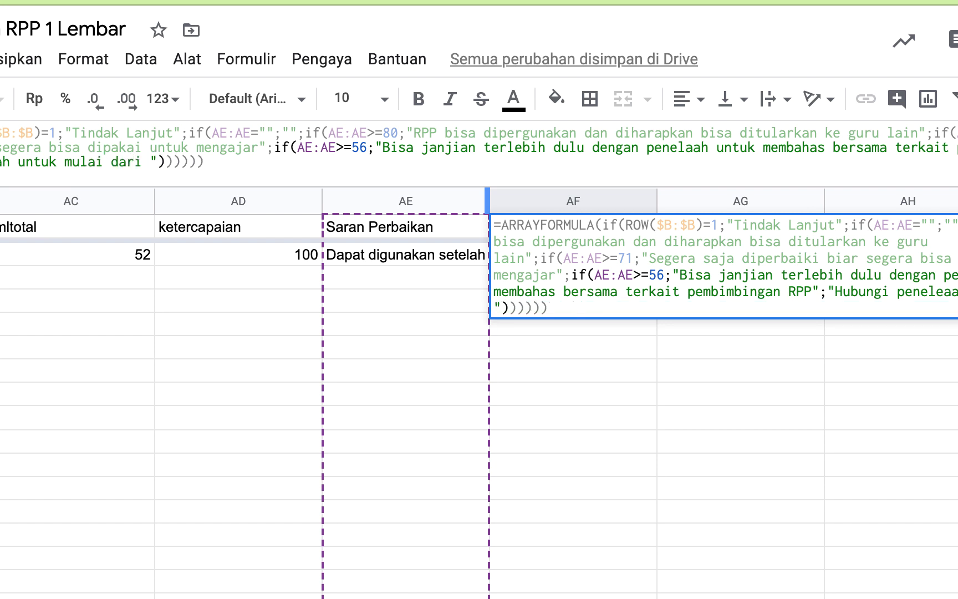
{"action": "type", "text": "belajar m"}
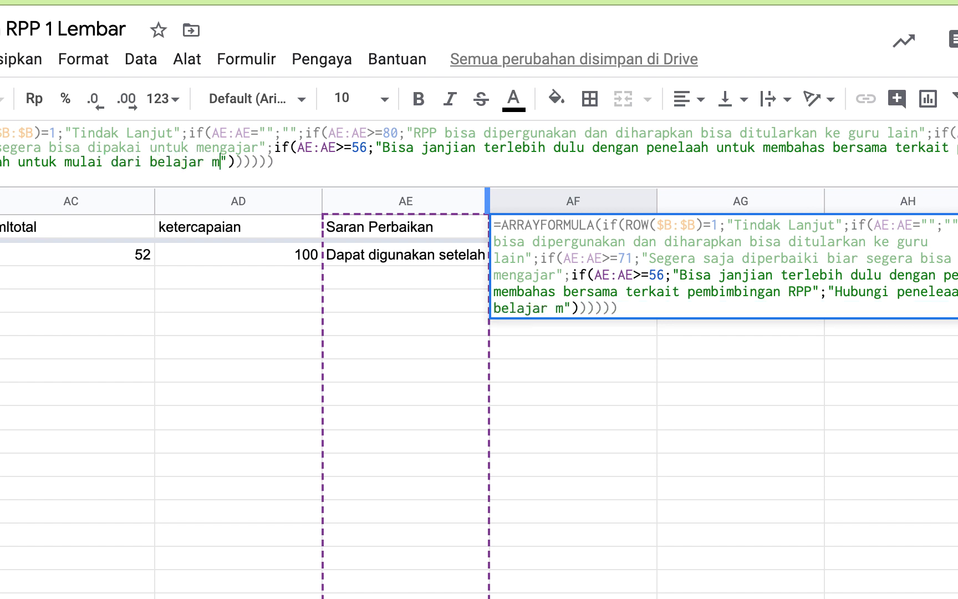
{"action": "type", "text": "enga"}
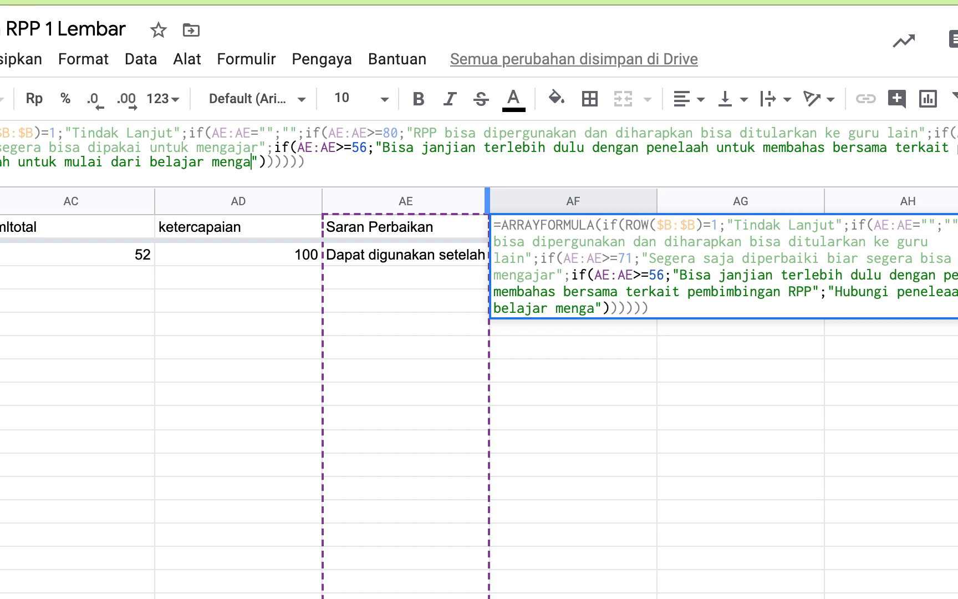
{"action": "type", "text": "nasisi"}
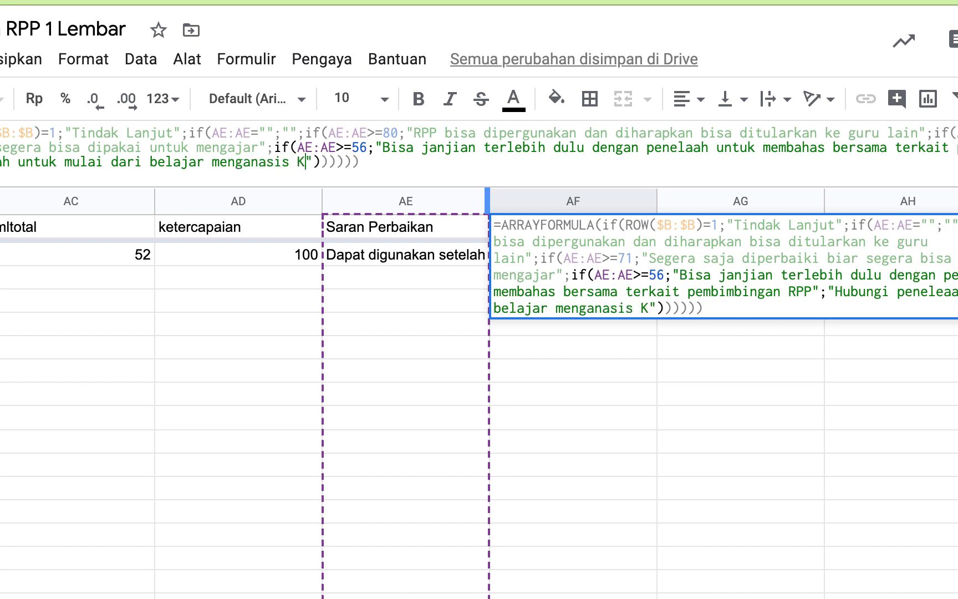
{"action": "type", "text": "D hi"}
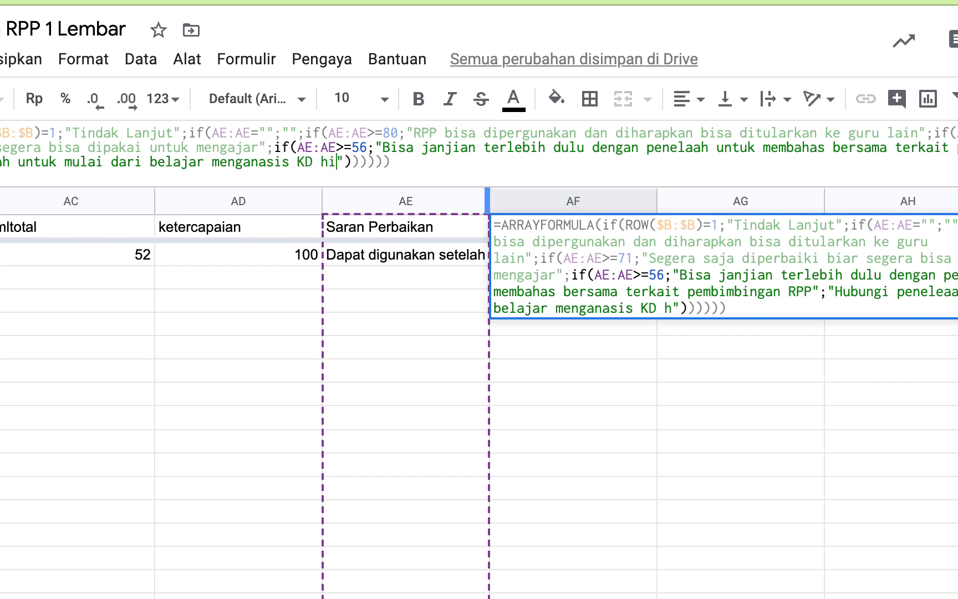
{"action": "type", "text": "ngga terb"}
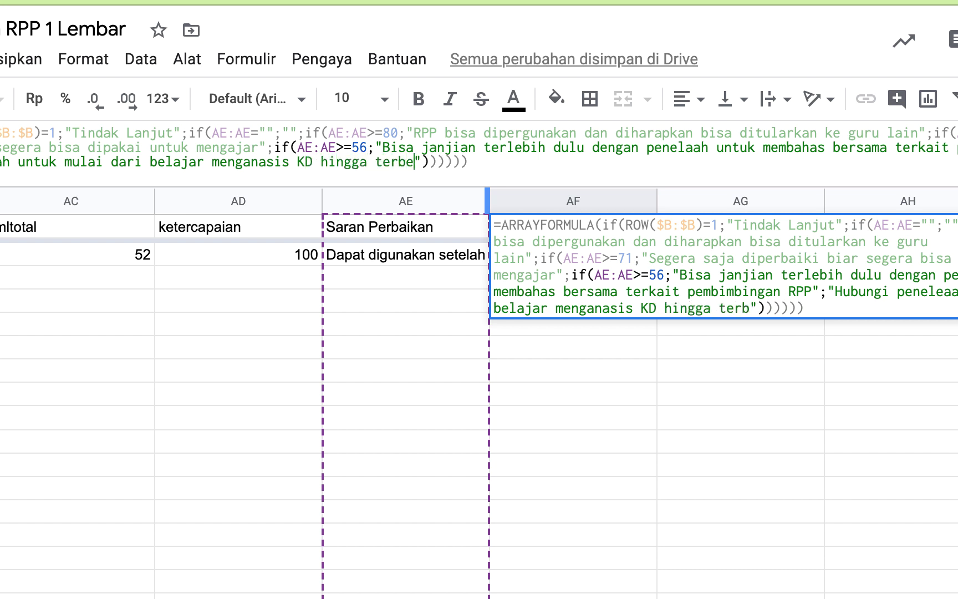
{"action": "type", "text": "entuk R"}
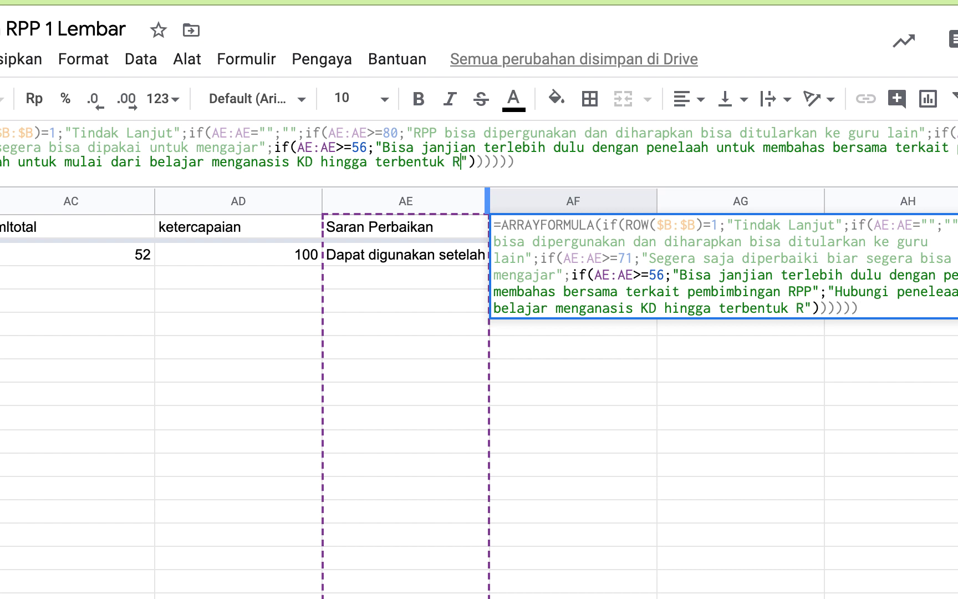
{"action": "type", "text": "PP"}
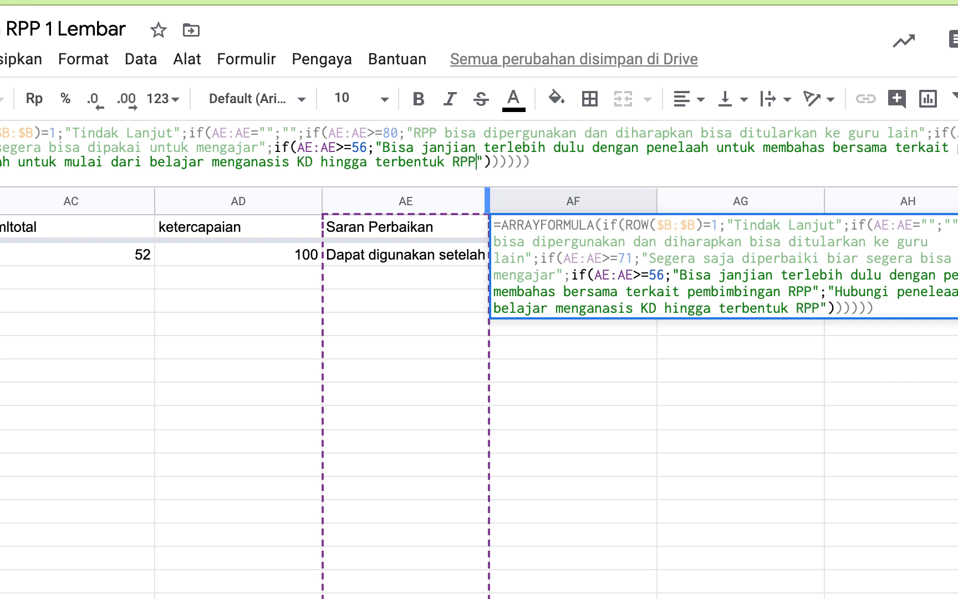
{"action": "key", "text": "Return"}
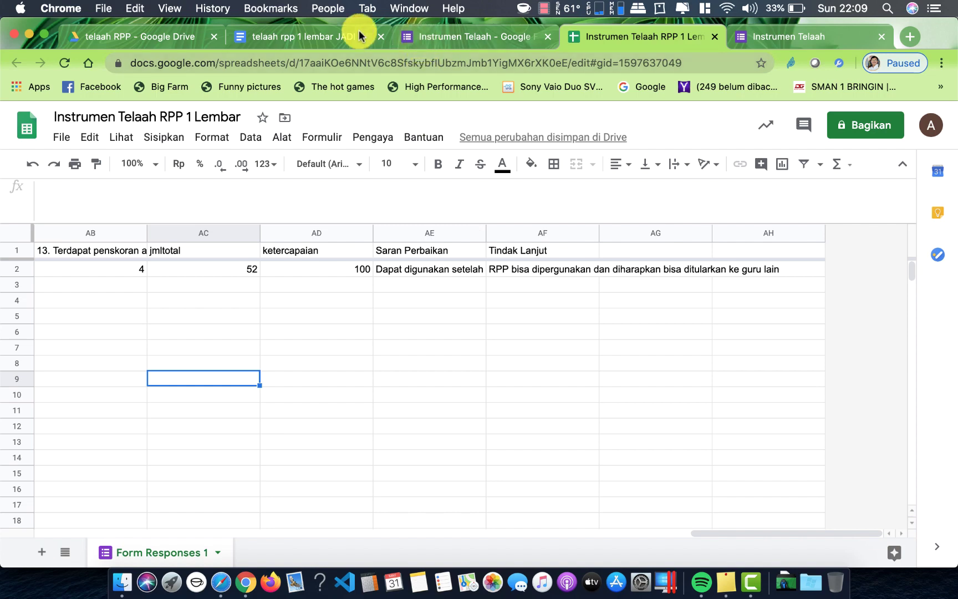
- Check the <<1A>>–<<1D>> rows at the top of the 'telaah rpp 1 lembar JADI' template, then return to the sheet
{"action": "left_click", "coordinate": [310, 40]}
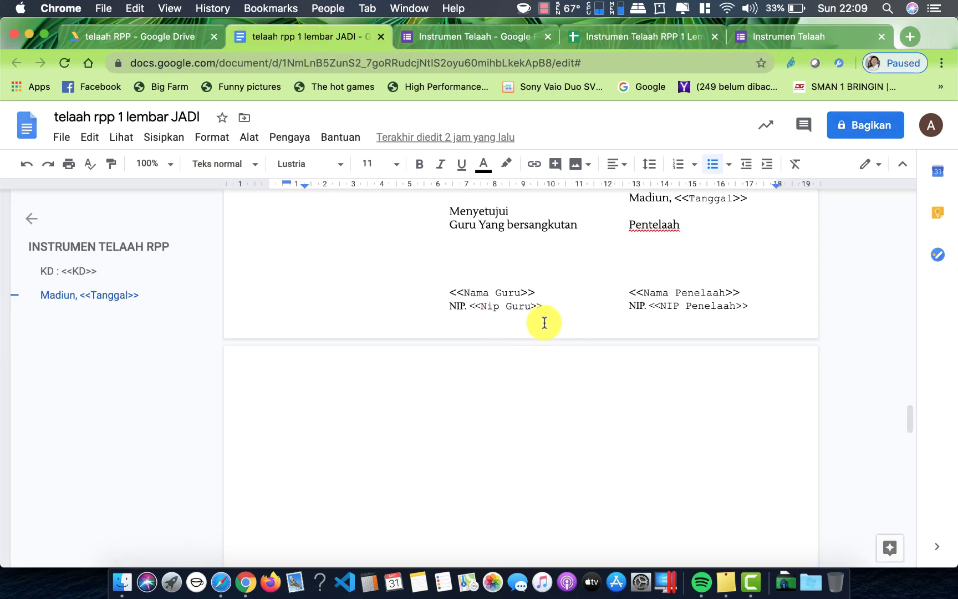
{"action": "scroll", "coordinate": [544, 323], "scroll_direction": "up", "scroll_amount": 3}
{"action": "scroll", "coordinate": [543, 323], "scroll_direction": "up", "scroll_amount": 8}
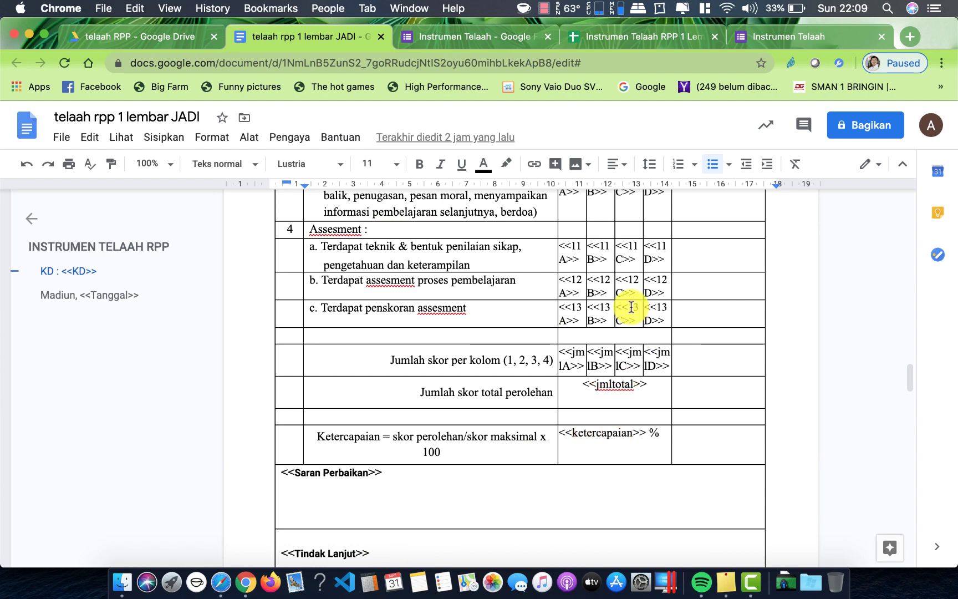
{"action": "scroll", "coordinate": [629, 309], "scroll_direction": "up", "scroll_amount": 3}
{"action": "scroll", "coordinate": [628, 308], "scroll_direction": "up", "scroll_amount": 2}
{"action": "scroll", "coordinate": [610, 333], "scroll_direction": "up", "scroll_amount": 3}
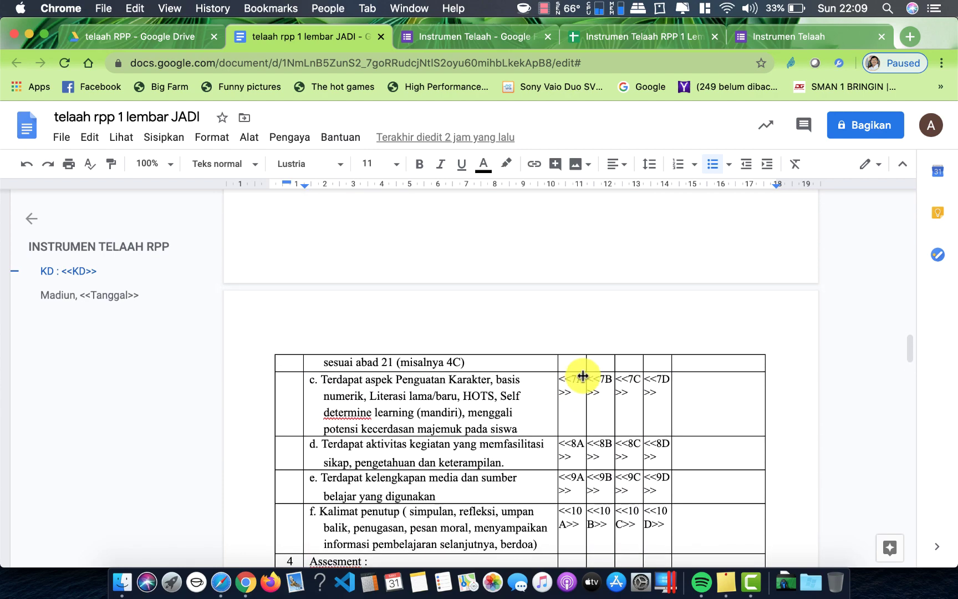
{"action": "scroll", "coordinate": [582, 374], "scroll_direction": "up", "scroll_amount": 3}
{"action": "scroll", "coordinate": [590, 364], "scroll_direction": "up", "scroll_amount": 2}
{"action": "scroll", "coordinate": [590, 359], "scroll_direction": "up", "scroll_amount": 3}
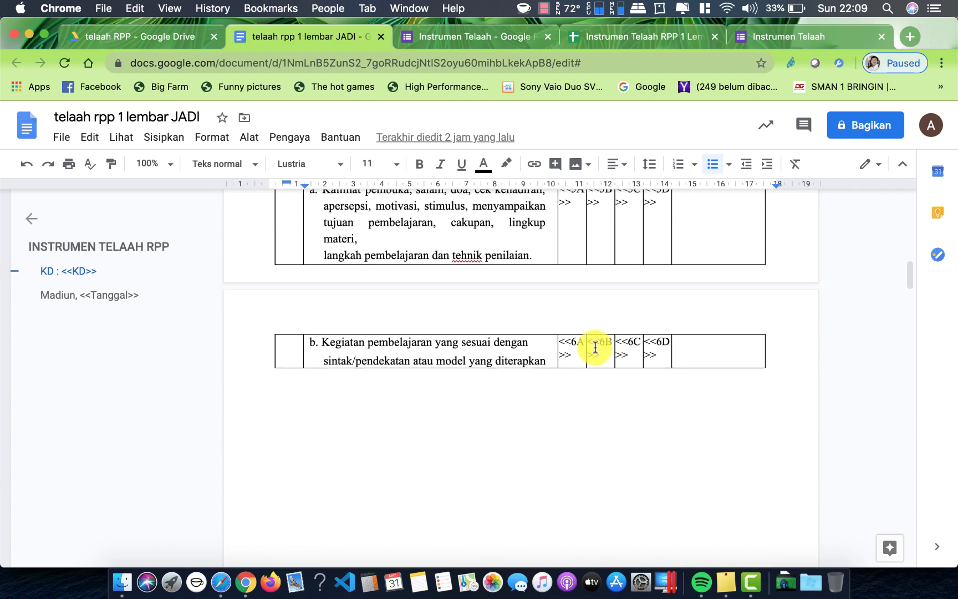
{"action": "scroll", "coordinate": [590, 347], "scroll_direction": "up", "scroll_amount": 4}
{"action": "scroll", "coordinate": [601, 332], "scroll_direction": "up", "scroll_amount": 1}
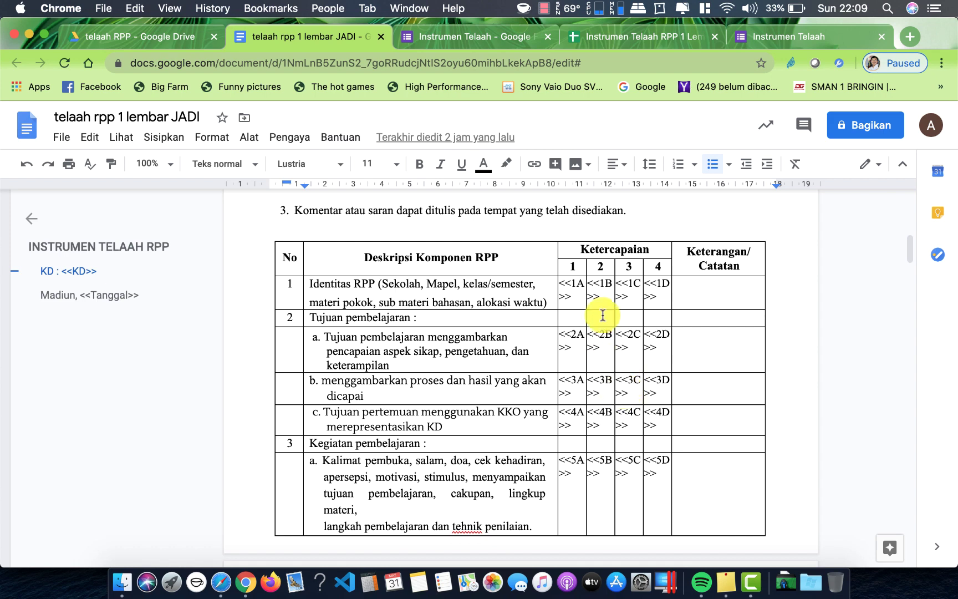
{"action": "left_click", "coordinate": [633, 39]}
- Scroll to question 1's column and select cell P1
{"action": "scroll", "coordinate": [382, 384], "scroll_direction": "left", "scroll_amount": 2}
{"action": "scroll", "coordinate": [383, 385], "scroll_direction": "left", "scroll_amount": 3}
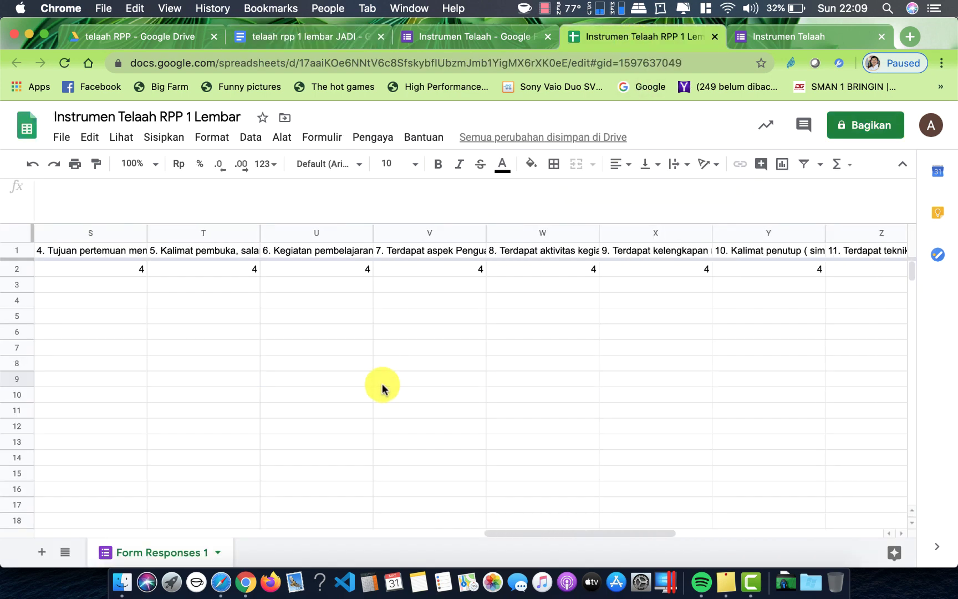
{"action": "scroll", "coordinate": [382, 387], "scroll_direction": "left", "scroll_amount": 5}
{"action": "scroll", "coordinate": [383, 386], "scroll_direction": "left", "scroll_amount": 3}
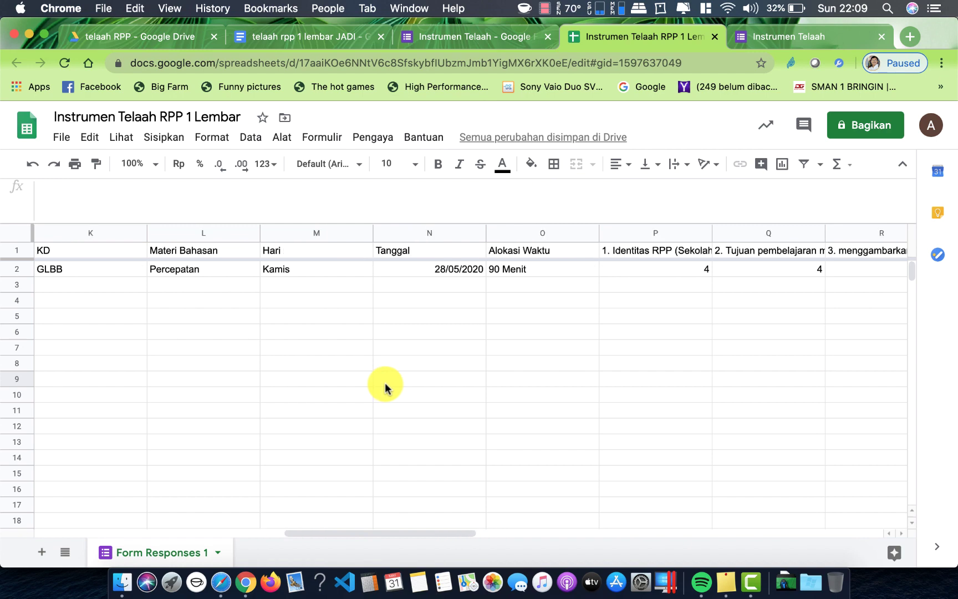
{"action": "scroll", "coordinate": [385, 383], "scroll_direction": "right", "scroll_amount": 1}
{"action": "scroll", "coordinate": [385, 383], "scroll_direction": "right", "scroll_amount": 1}
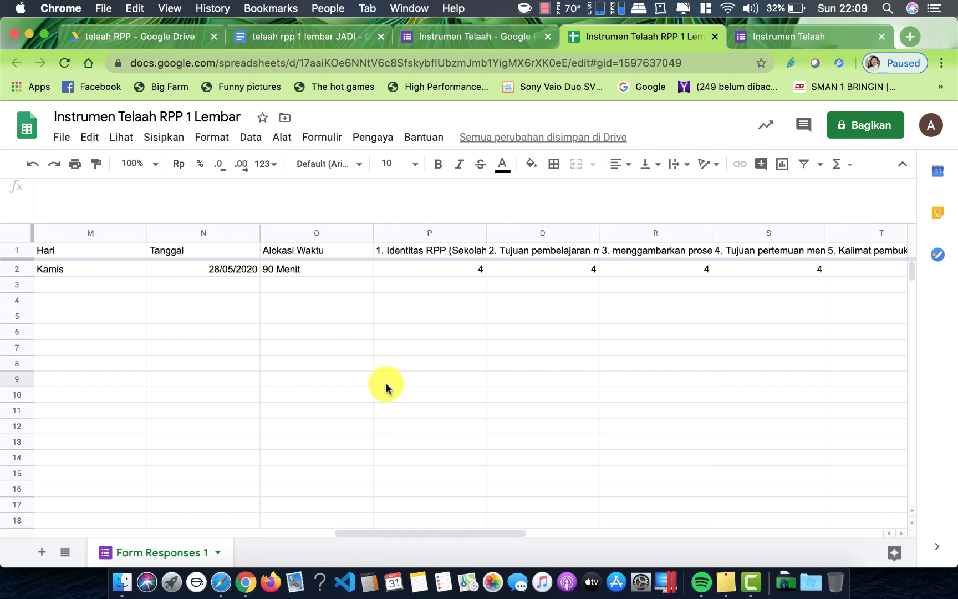
{"action": "left_click", "coordinate": [432, 255]}
{"action": "scroll", "coordinate": [467, 363], "scroll_direction": "right", "scroll_amount": 1}
{"action": "scroll", "coordinate": [471, 371], "scroll_direction": "right", "scroll_amount": 1}
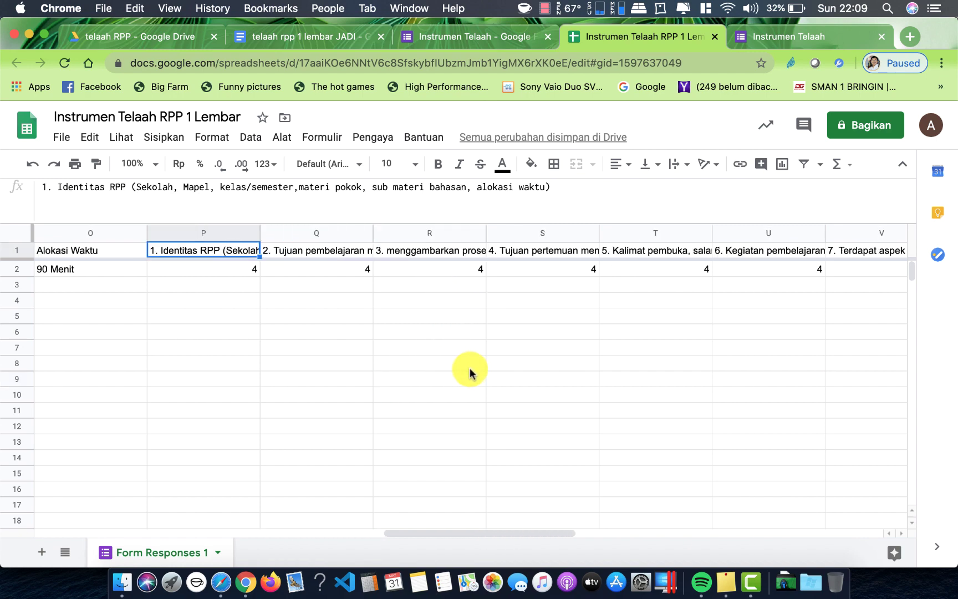
{"action": "scroll", "coordinate": [469, 372], "scroll_direction": "right", "scroll_amount": 1}
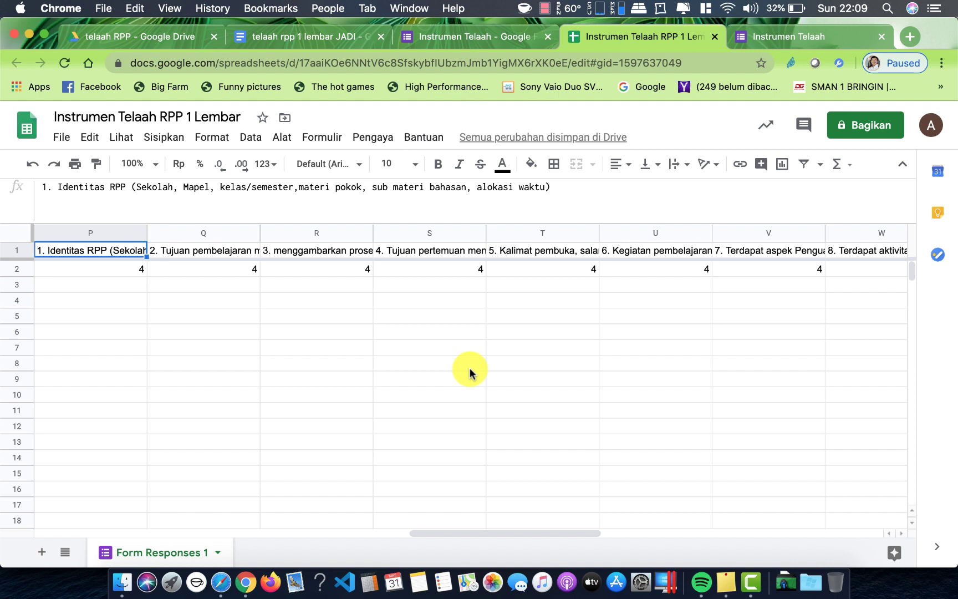
- Select the whole columns Q through U together
{"action": "left_click", "coordinate": [201, 233]}
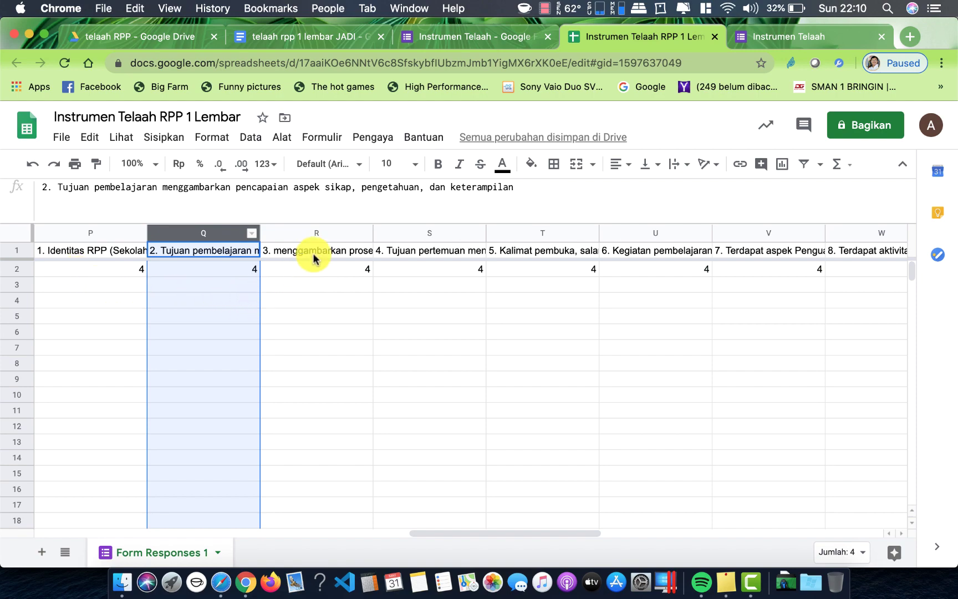
{"action": "key", "text": "super+z"}
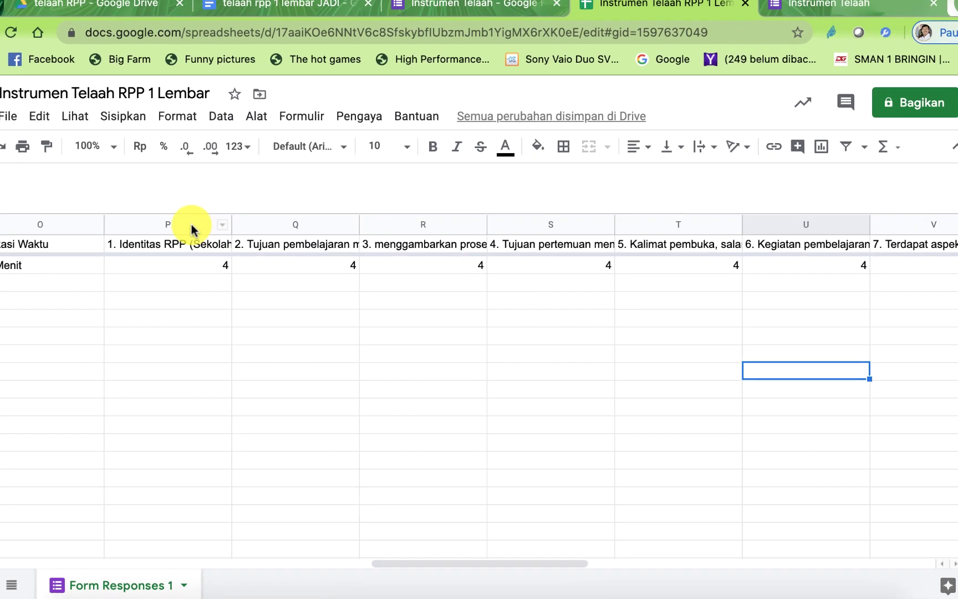
{"action": "left_click", "coordinate": [222, 233]}
{"action": "left_click", "coordinate": [201, 200]}
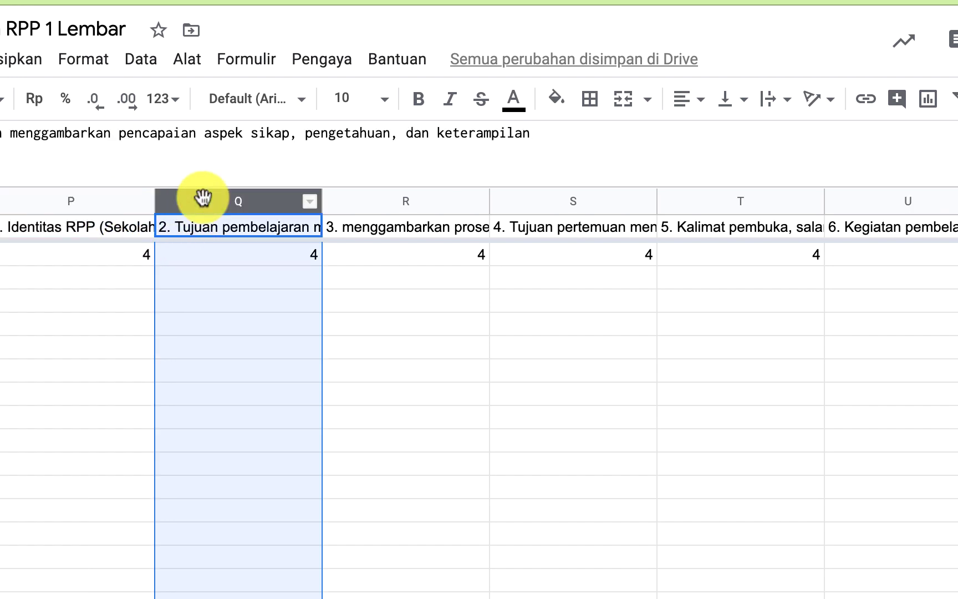
{"action": "left_click", "coordinate": [398, 197], "text": "shift"}
{"action": "left_click", "coordinate": [614, 202], "text": "shift"}
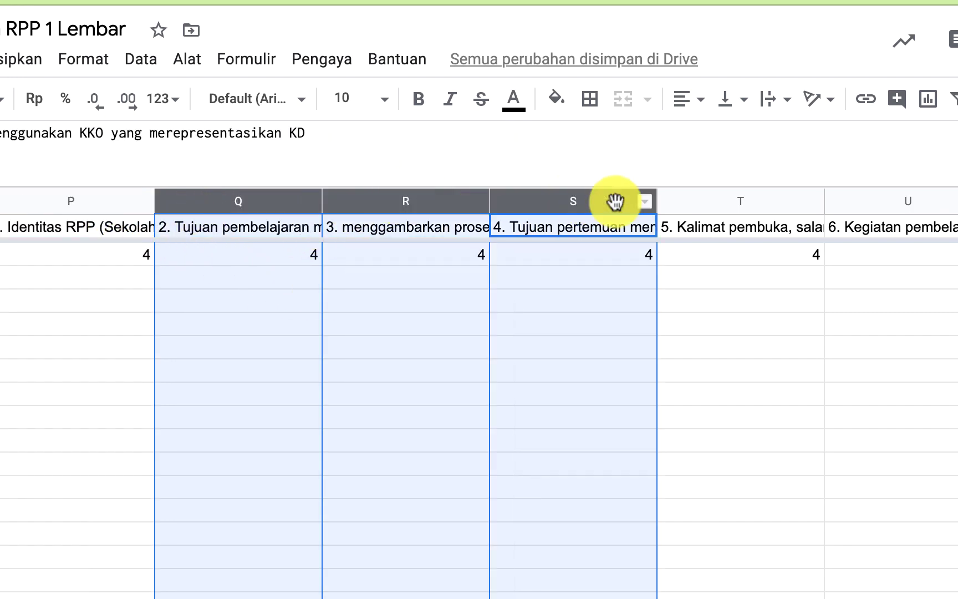
{"action": "left_click", "coordinate": [738, 198], "text": "shift"}
{"action": "left_click", "coordinate": [884, 203], "text": "shift"}
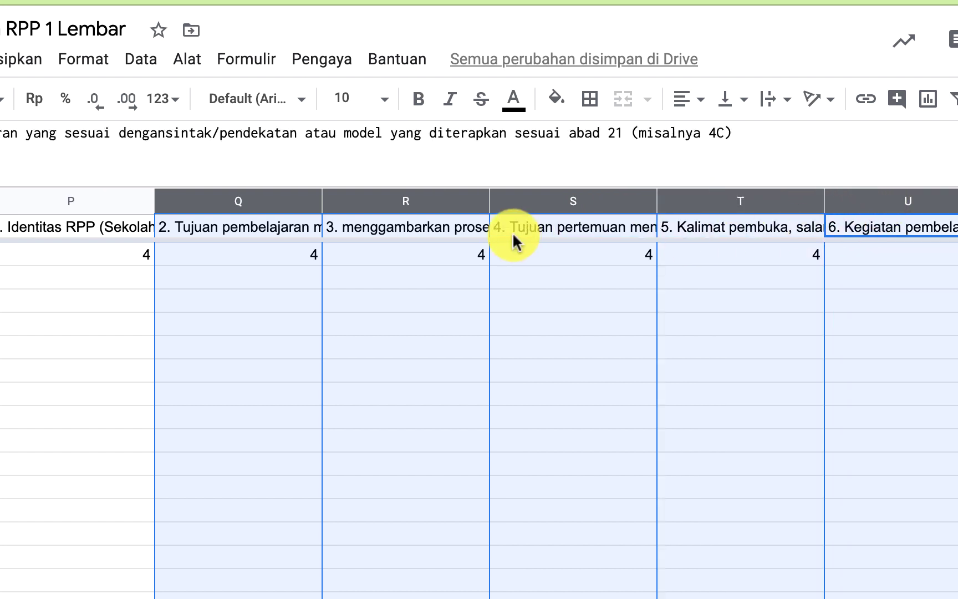
- Insert five empty columns to the left of column Q
{"action": "left_click", "coordinate": [416, 205]}
{"action": "right_click", "coordinate": [416, 205]}
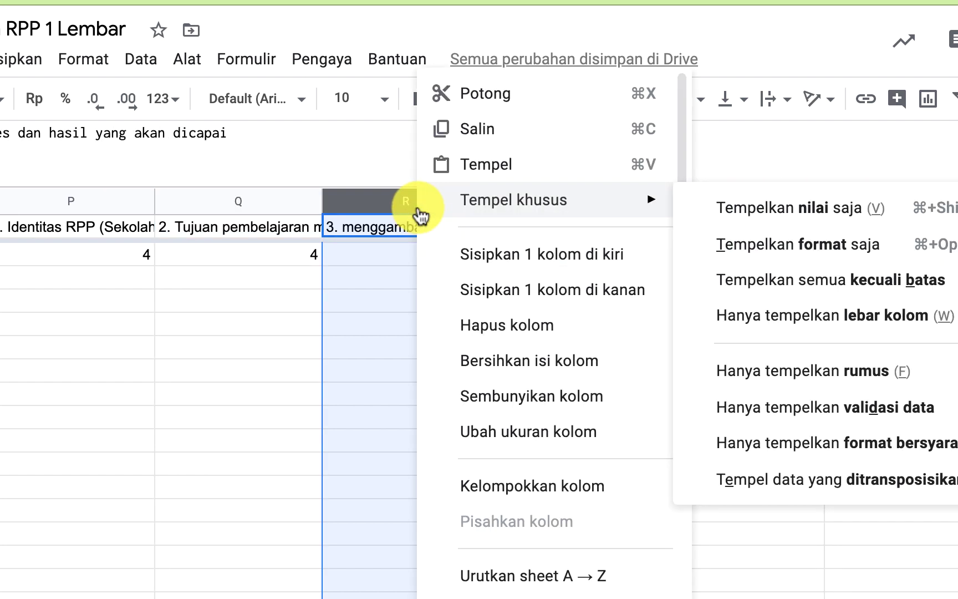
{"action": "left_click", "coordinate": [244, 209]}
{"action": "left_click", "coordinate": [869, 204], "text": "shift"}
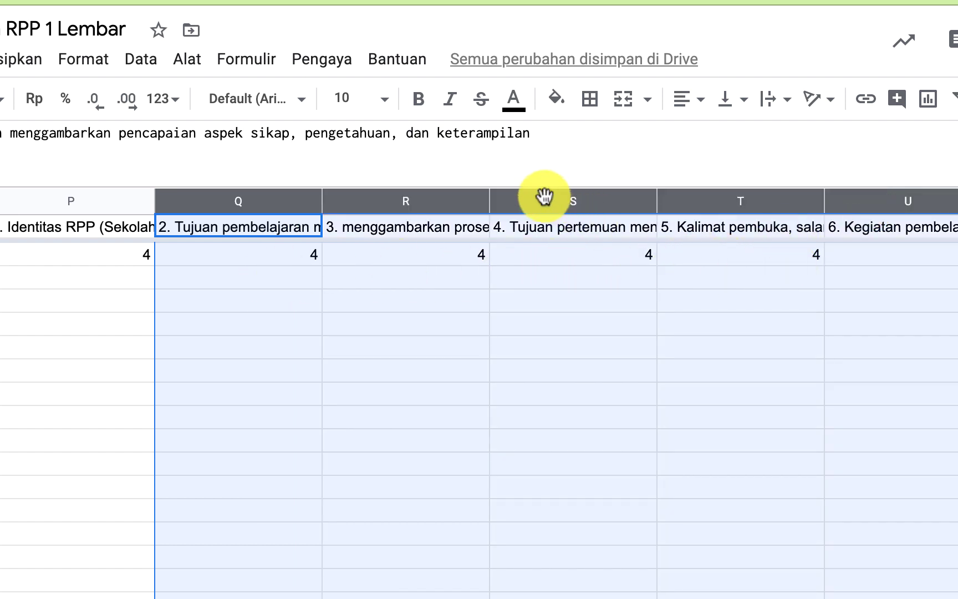
{"action": "right_click", "coordinate": [524, 204]}
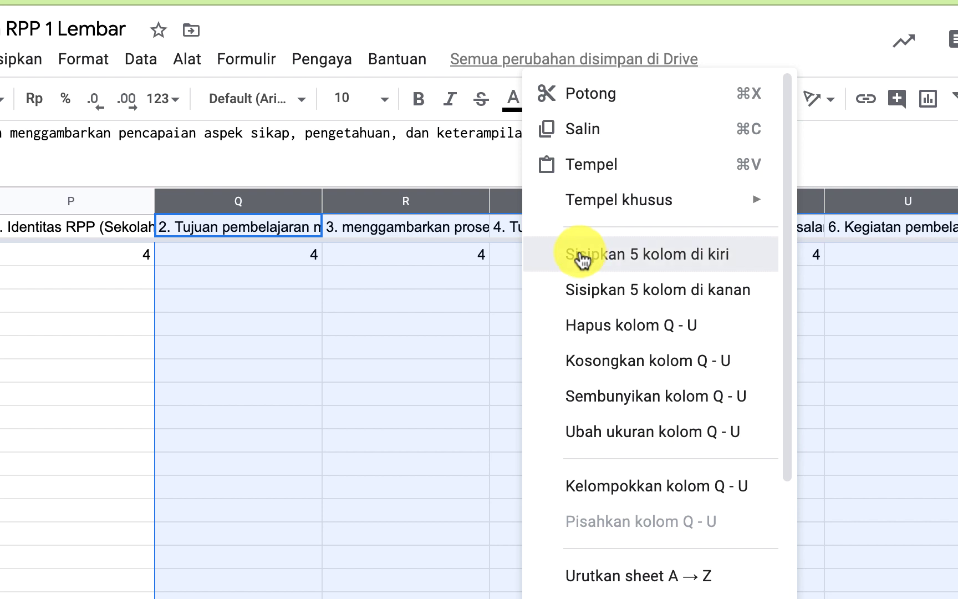
{"action": "left_click", "coordinate": [583, 256]}
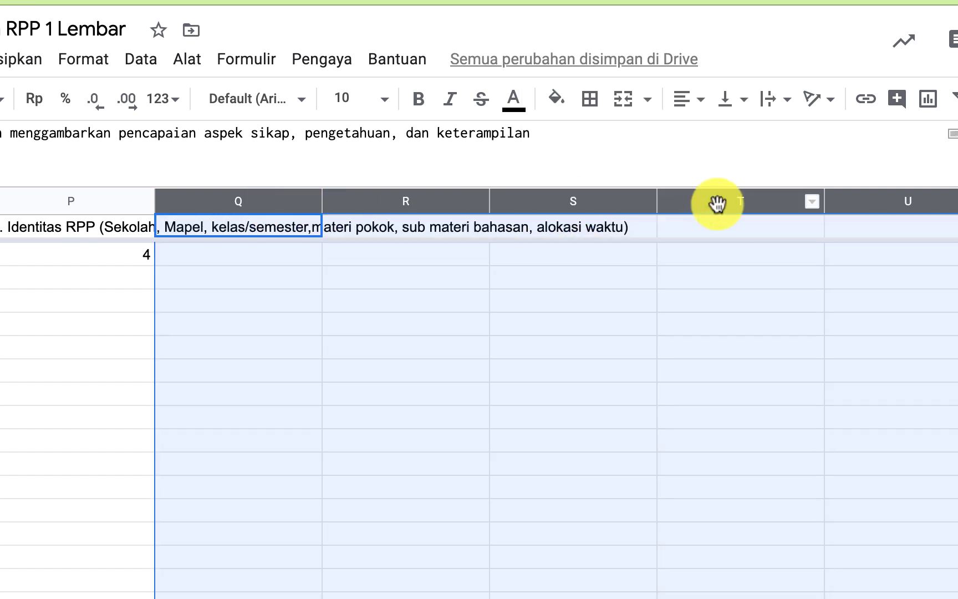
{"action": "left_click", "coordinate": [685, 295]}
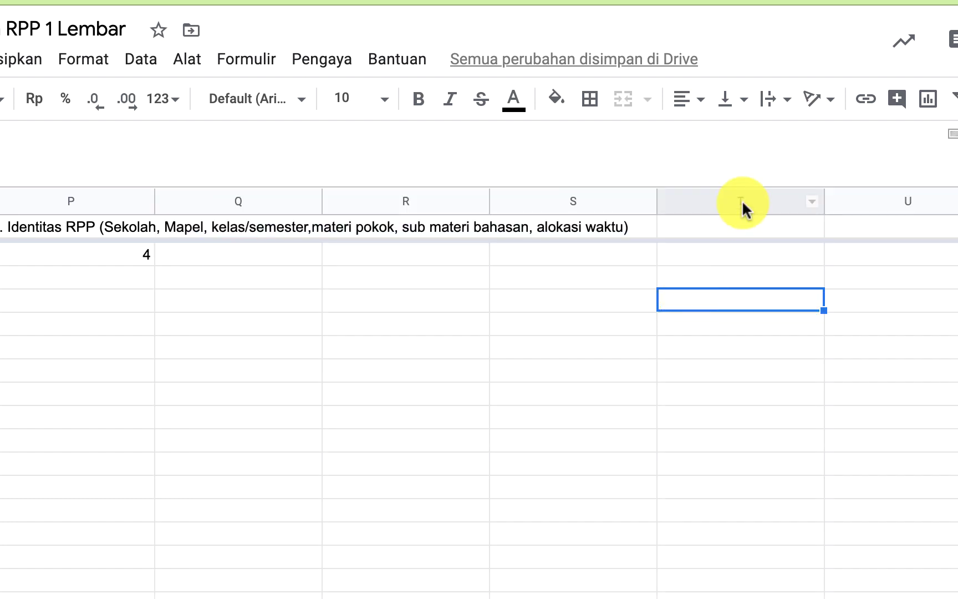
- Insert four more empty columns left of Q, giving nine blank columns after P
{"action": "left_click", "coordinate": [224, 203]}
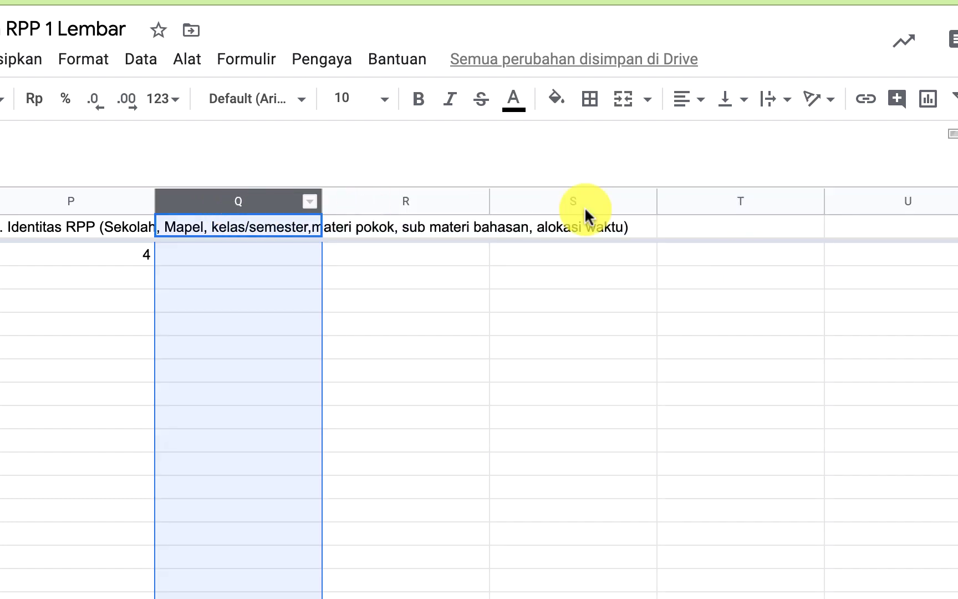
{"action": "left_click", "coordinate": [689, 201], "text": "shift"}
{"action": "right_click", "coordinate": [432, 211]}
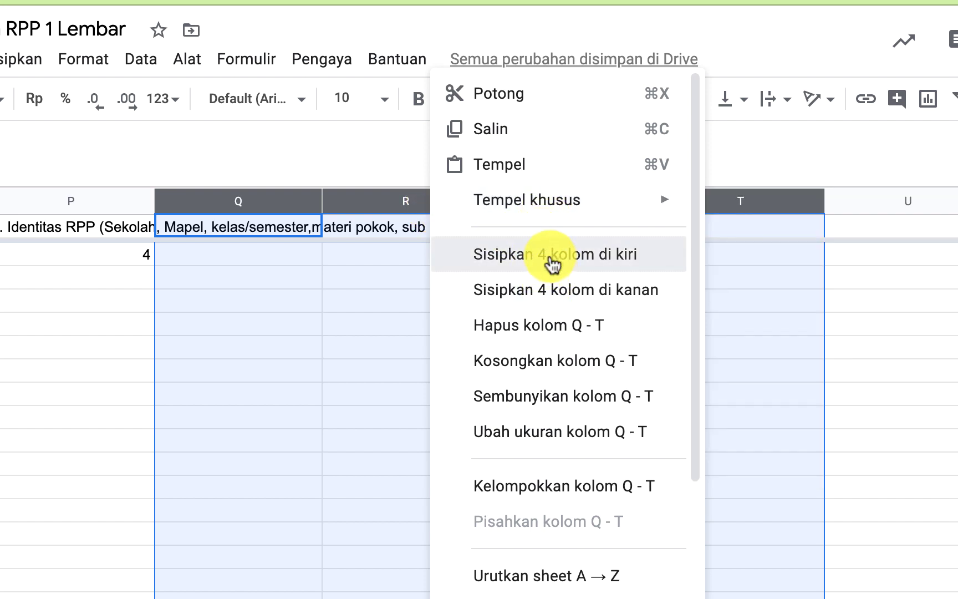
{"action": "left_click", "coordinate": [552, 264]}
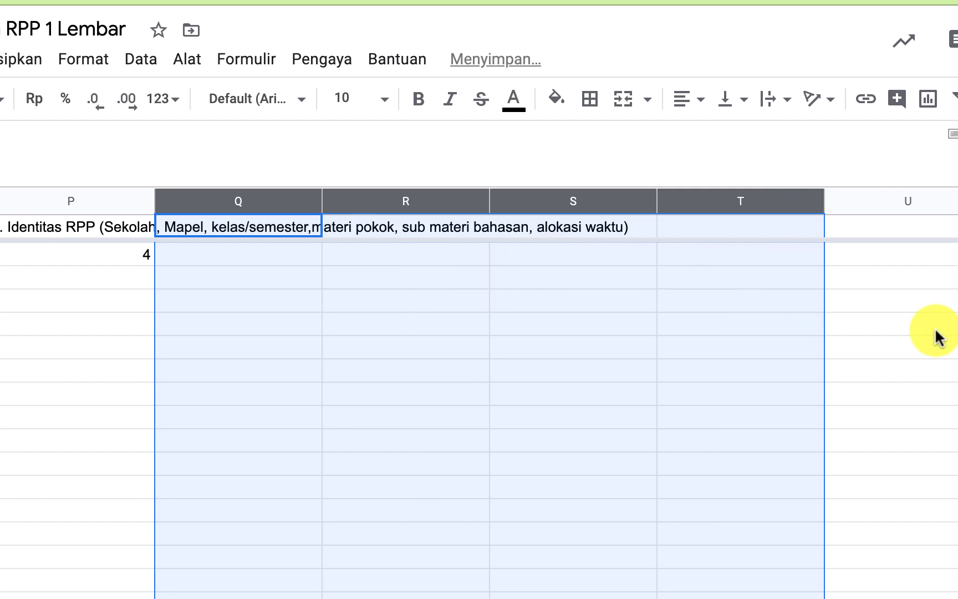
{"action": "left_click", "coordinate": [916, 323]}
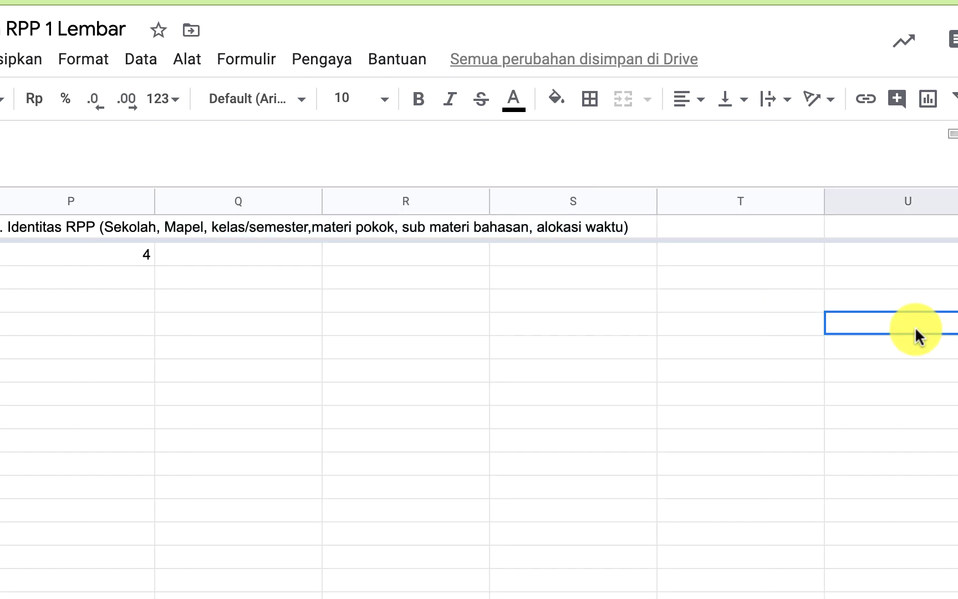
{"action": "left_click", "coordinate": [237, 201]}
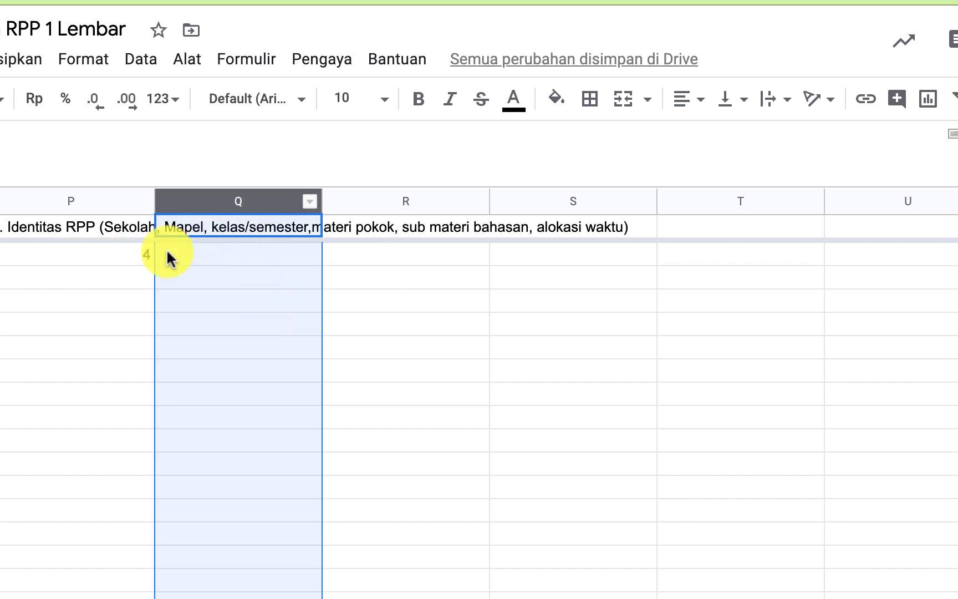
{"action": "left_click", "coordinate": [231, 228]}
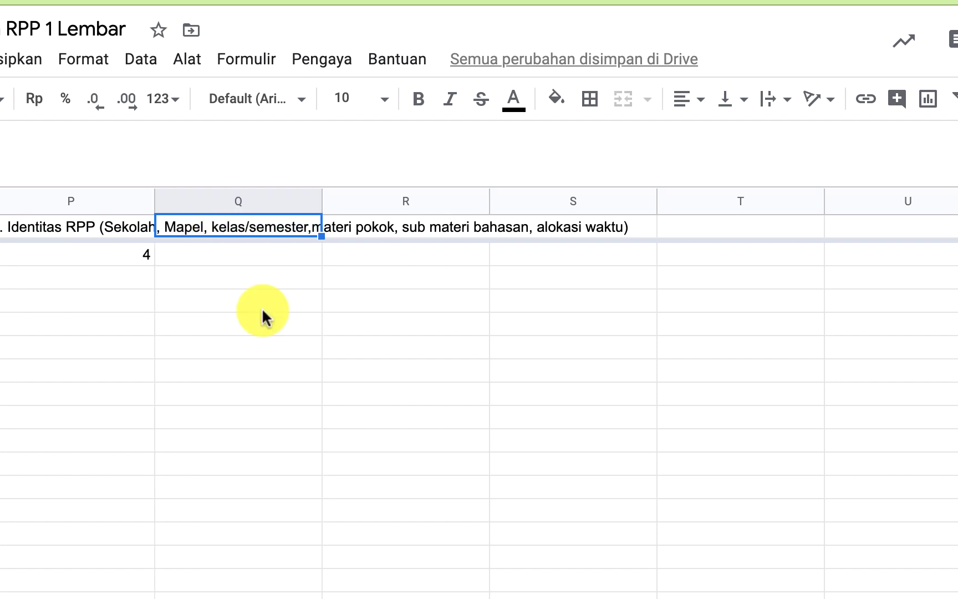
- Enter an ARRAYFORMULA in Q1 returning 1 on row 1, blank for empty P, otherwise P:P
{"action": "type", "text": "="}
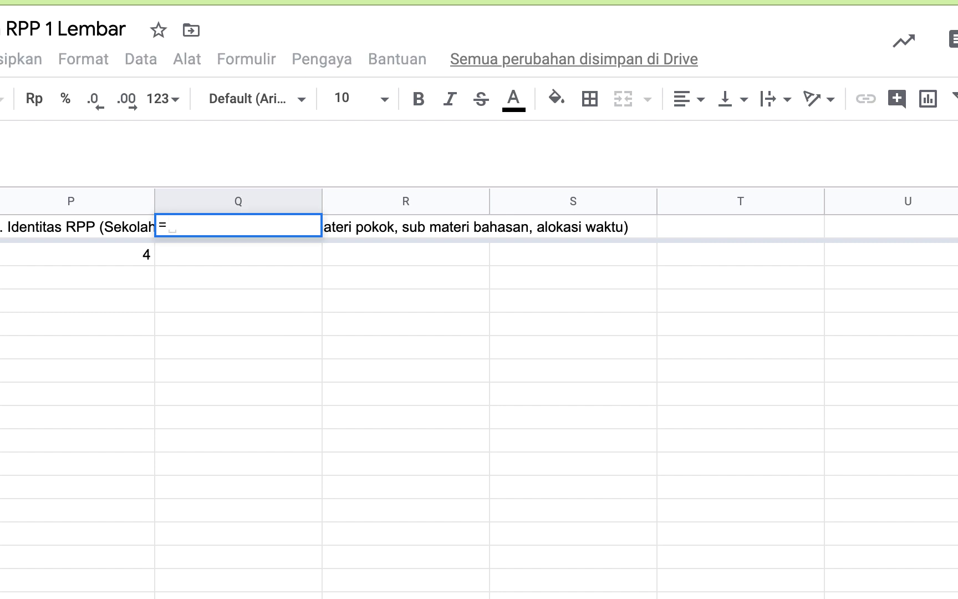
{"action": "type", "text": "ar"}
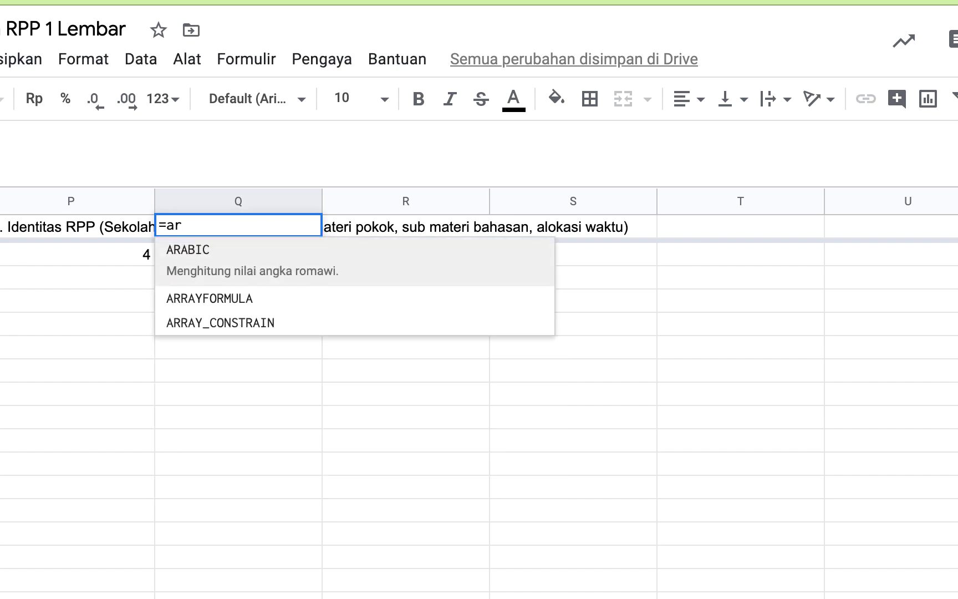
{"action": "left_click", "coordinate": [220, 286]}
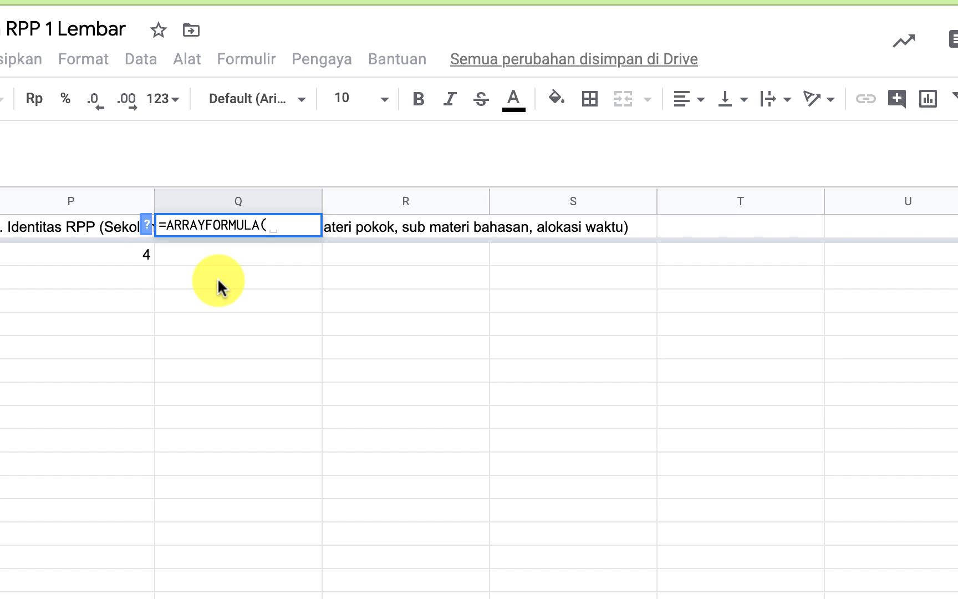
{"action": "type", "text": "P"}
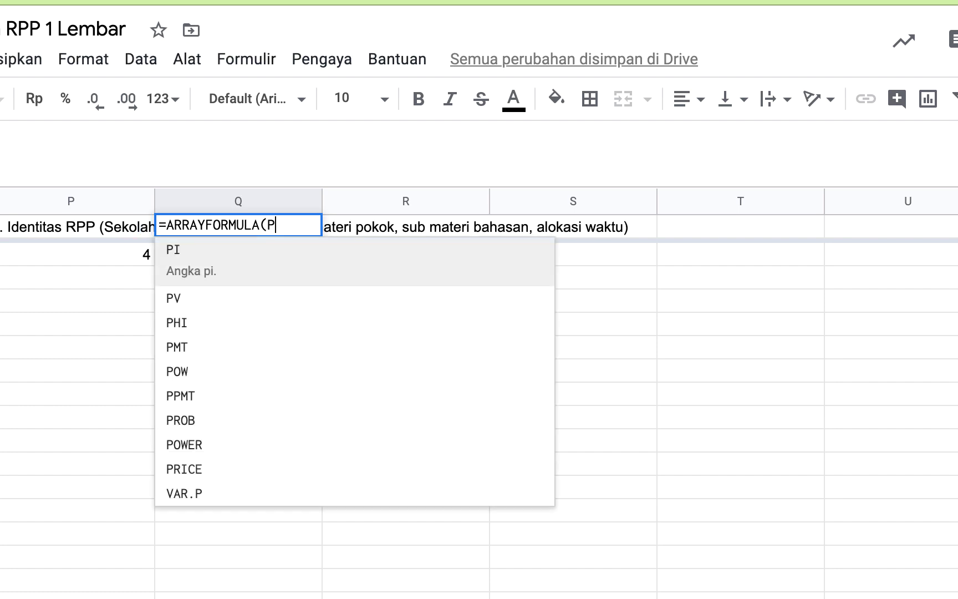
{"action": "key", "text": "BackSpace"}
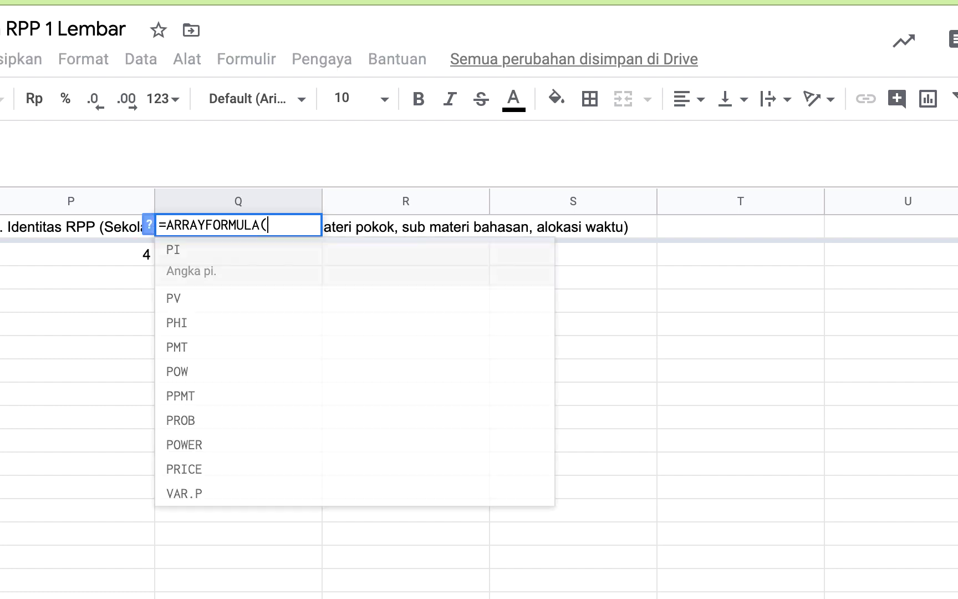
{"action": "key", "text": "BackSpace"}
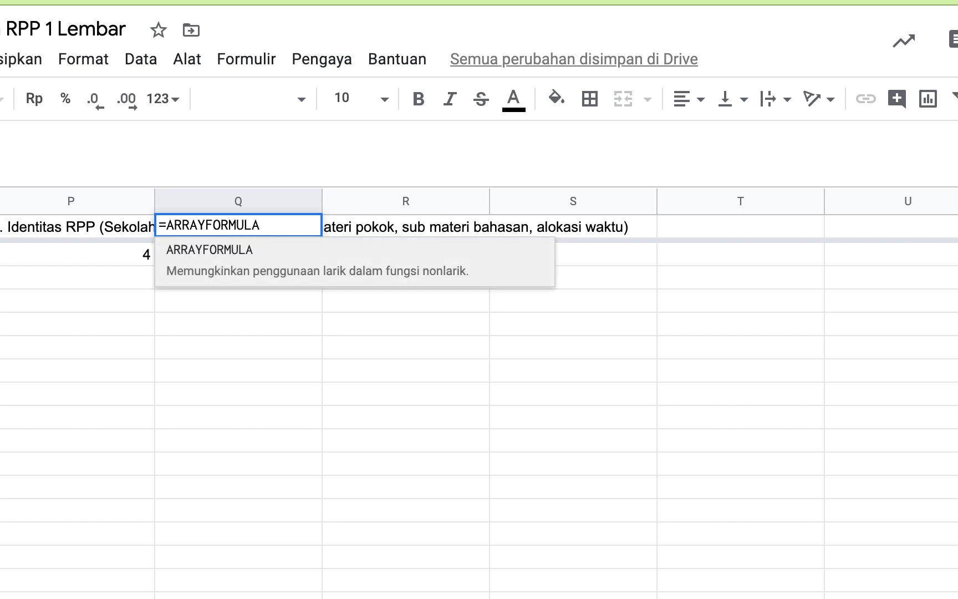
{"action": "type", "text": "(if"}
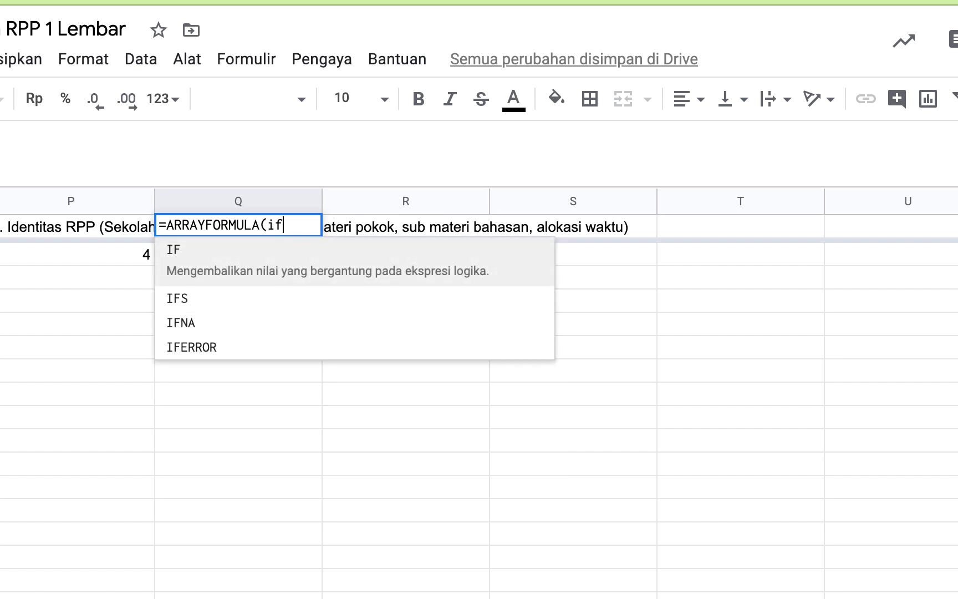
{"action": "type", "text": "(row"}
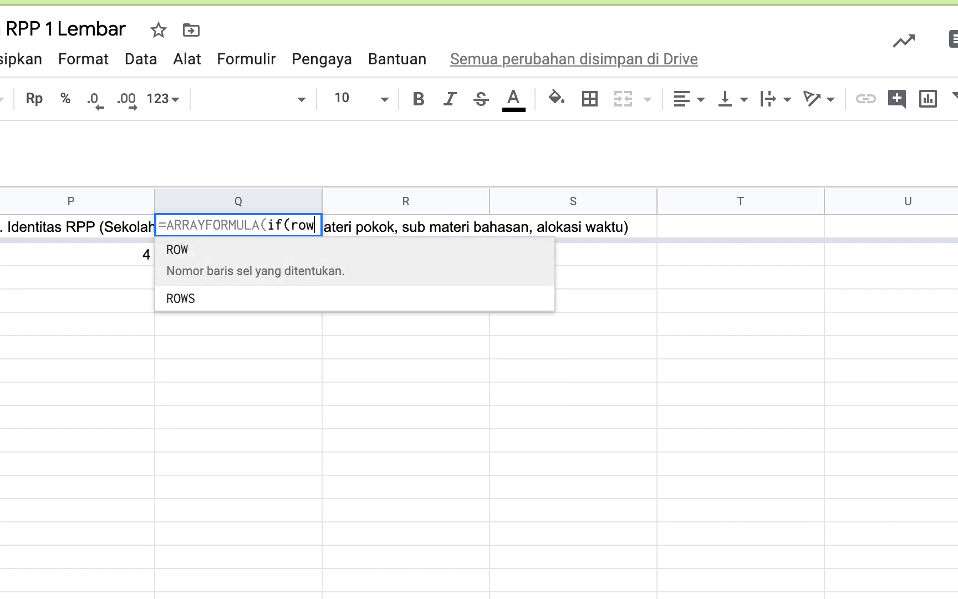
{"action": "type", "text": "(p:"}
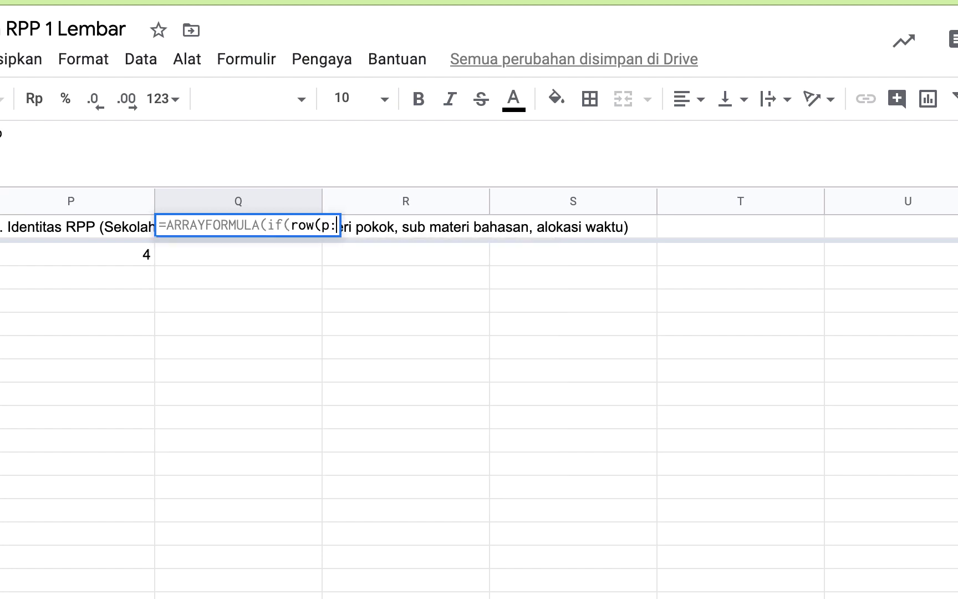
{"action": "type", "text": "p)"}
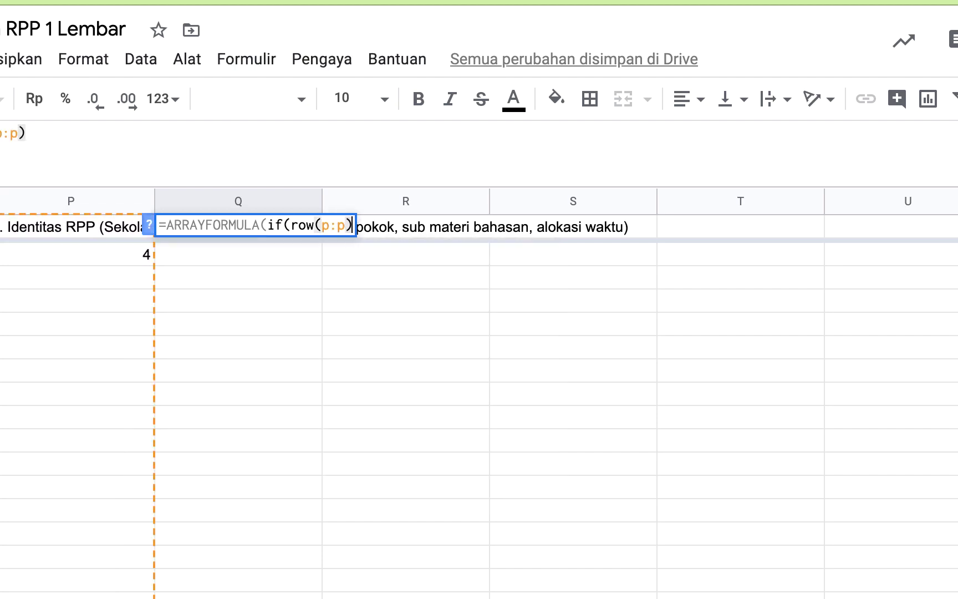
{"action": "type", "text": "=1"}
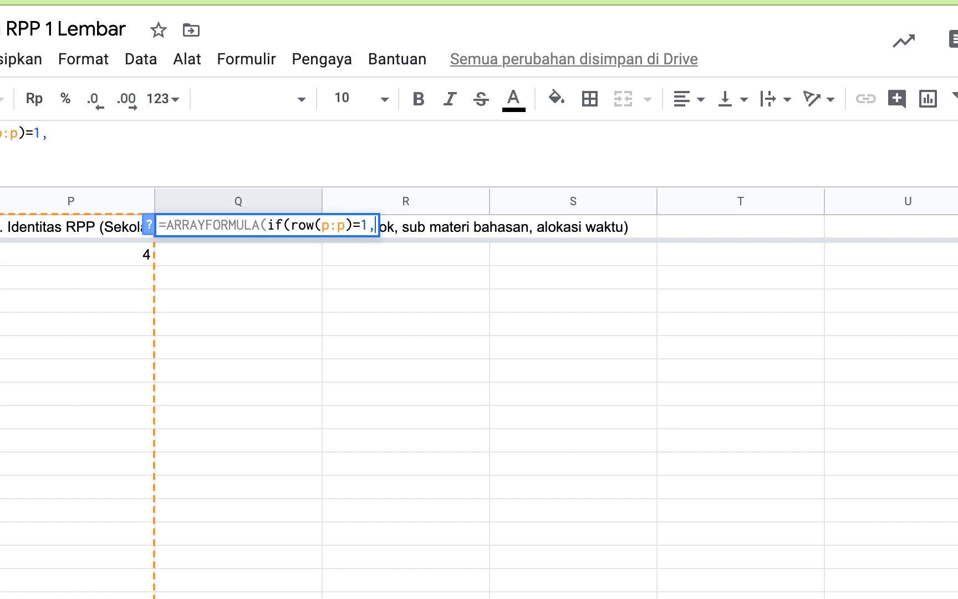
{"action": "type", "text": "; "}
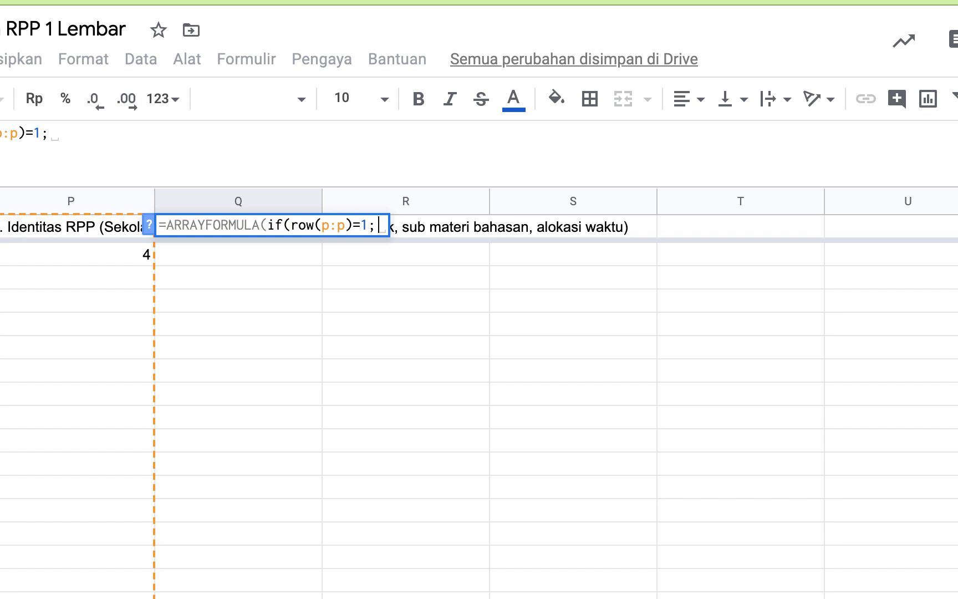
{"action": "type", "text": "1"}
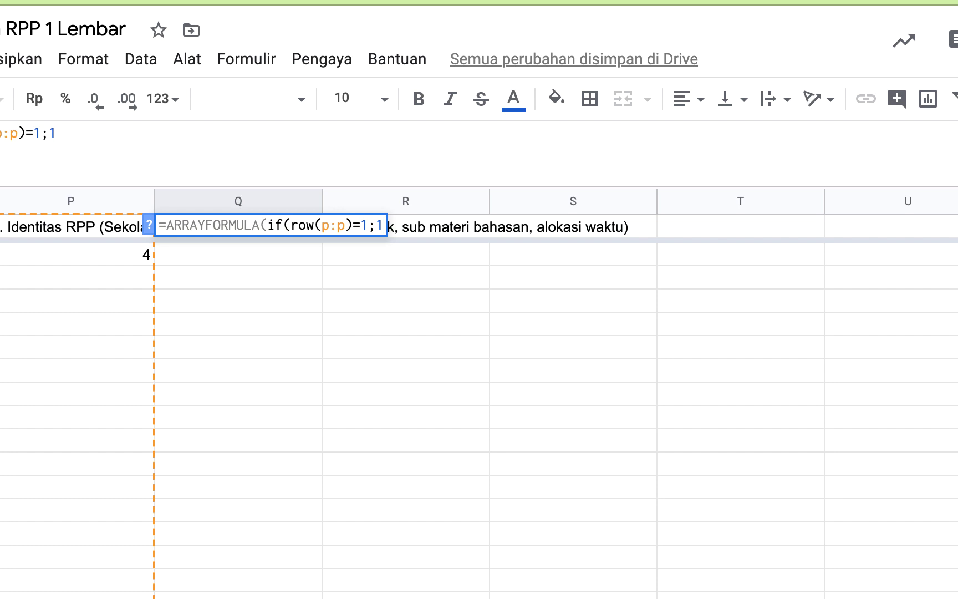
{"action": "type", "text": ";"}
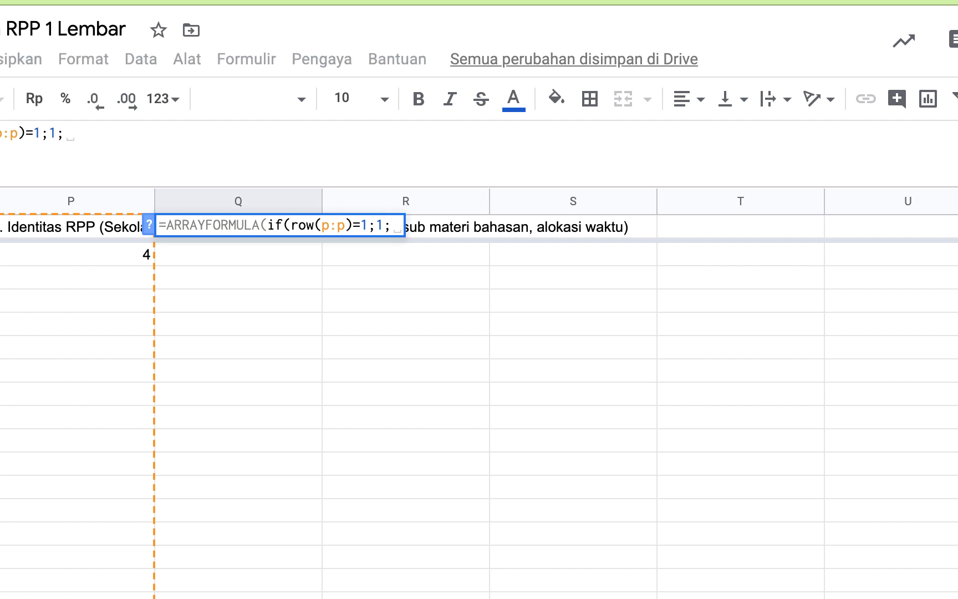
{"action": "type", "text": "if(p"}
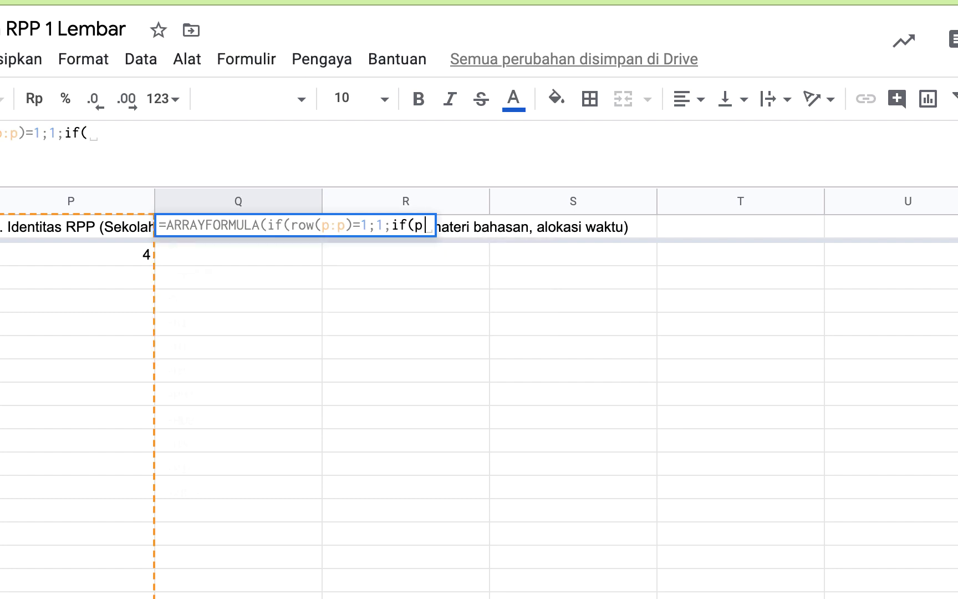
{"action": "type", "text": ":"}
{"action": "type", "text": "p"}
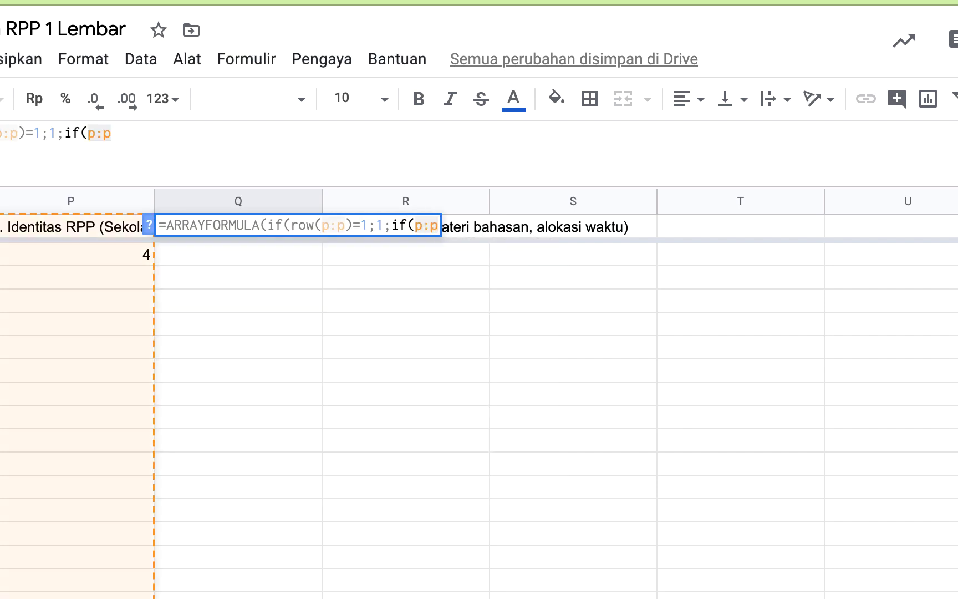
{"action": "type", "text": "="}
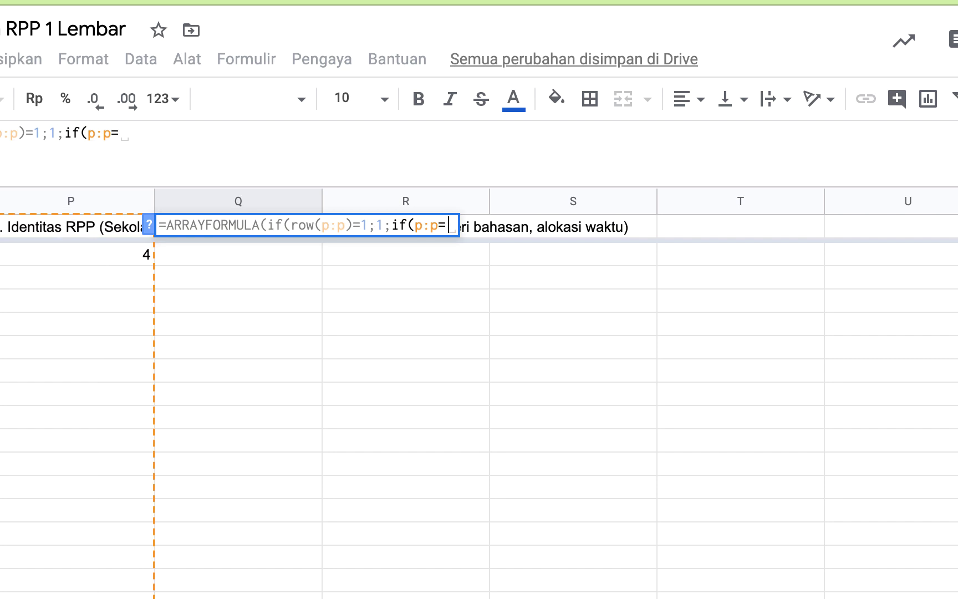
{"action": "type", "text": "\"\",\""}
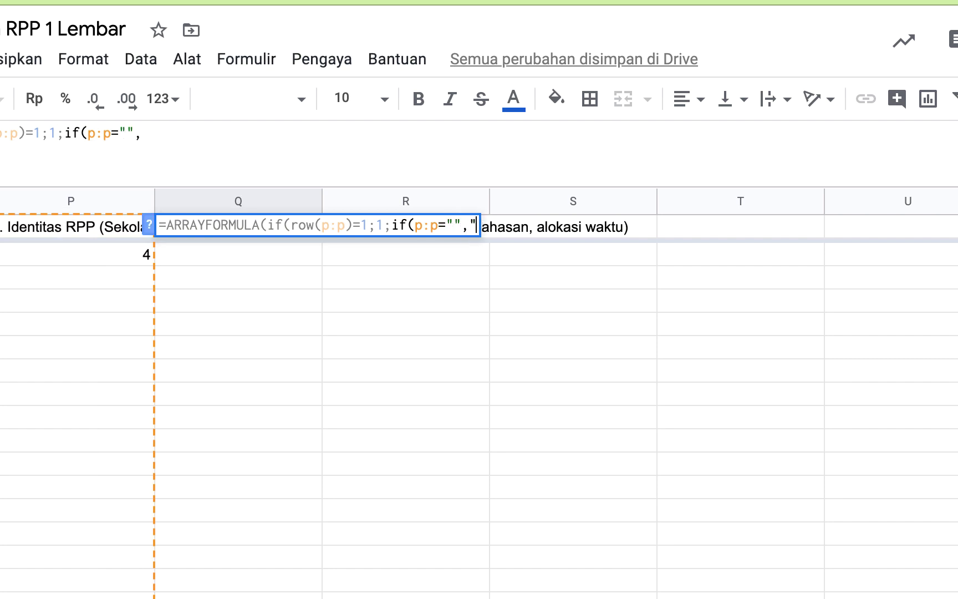
{"action": "type", "text": "\","}
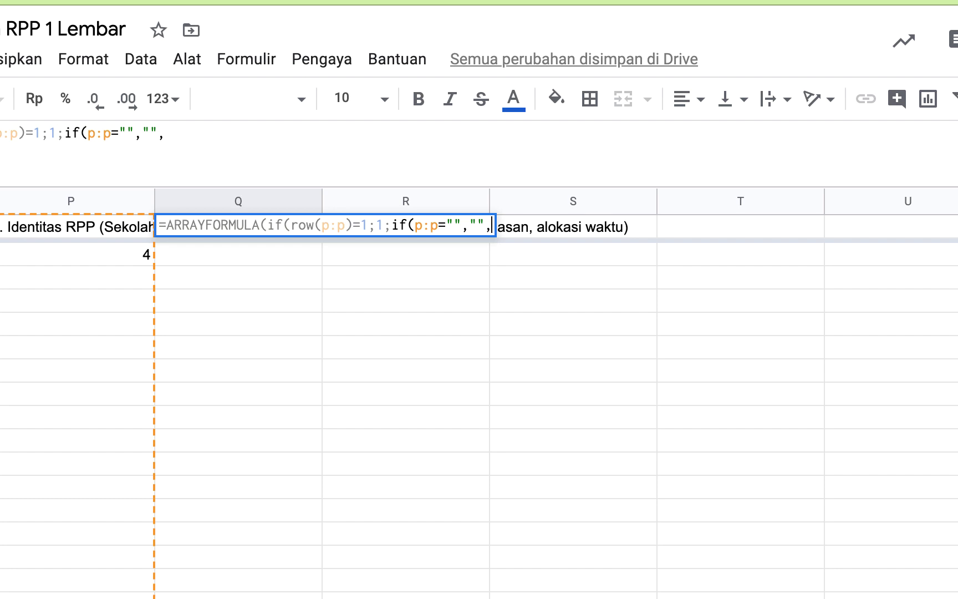
{"action": "type", "text": "P"}
{"action": "type", "text": ":P"}
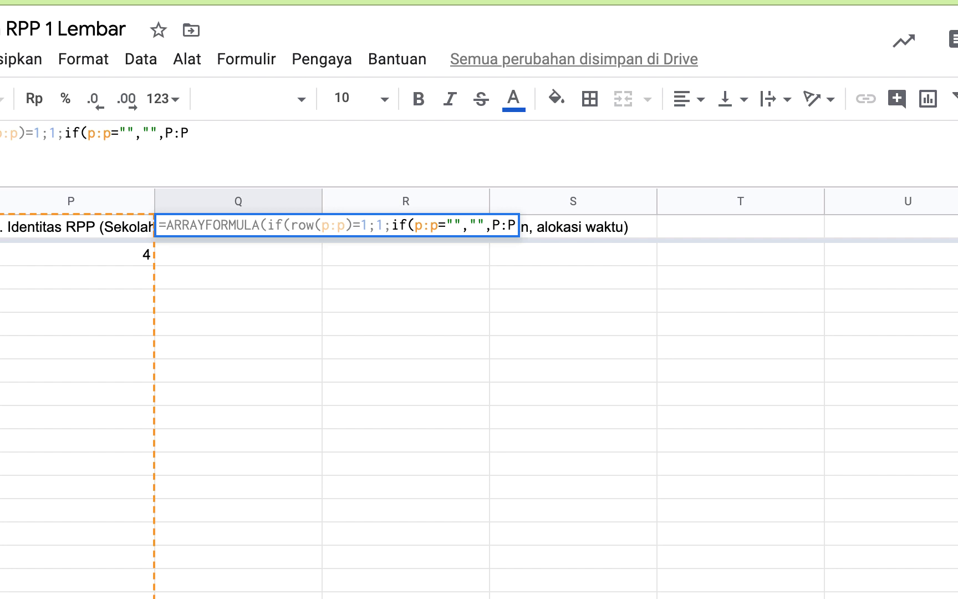
{"action": "type", "text": ")"}
{"action": "key", "text": "Return"}
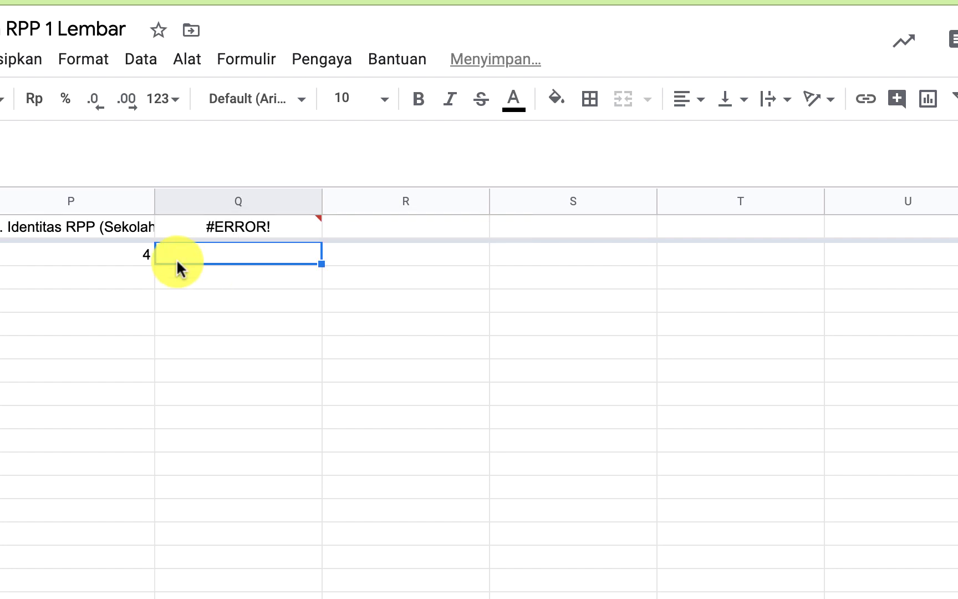
- Change the two commas in Q1's formula to semicolons so Q1 shows 1 and Q2 shows 4
{"action": "left_click", "coordinate": [214, 228]}
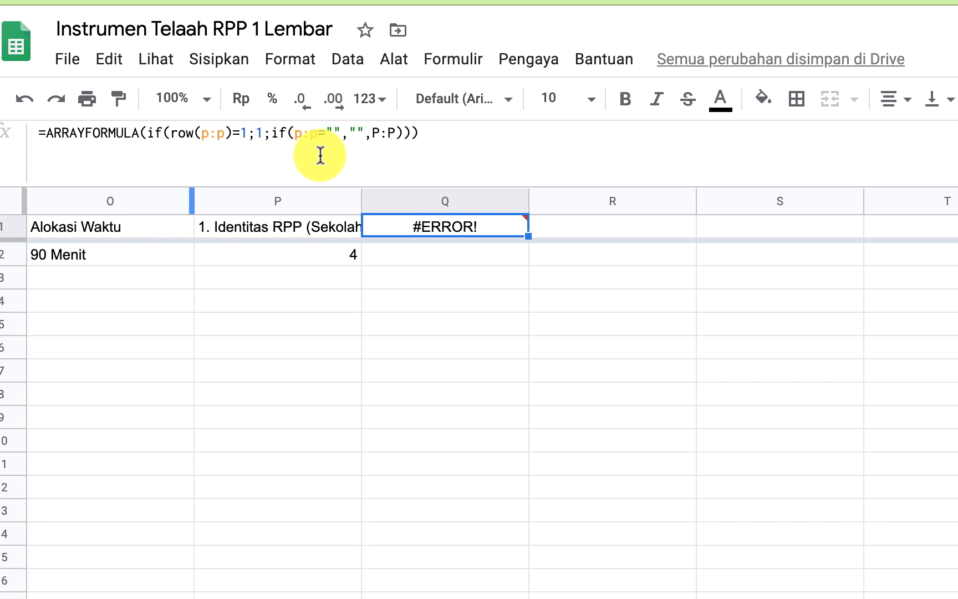
{"action": "left_click", "coordinate": [347, 132]}
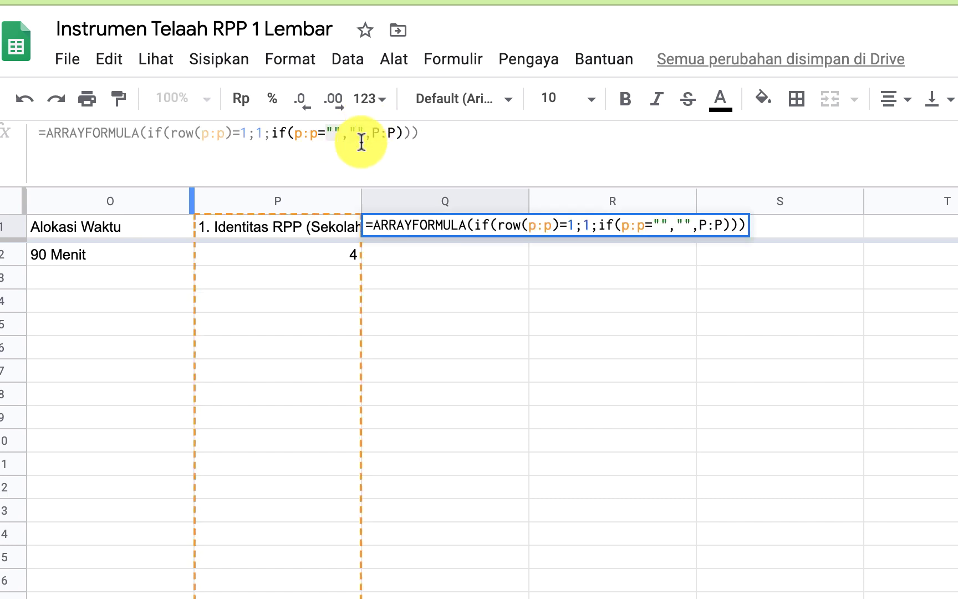
{"action": "key", "text": "BackSpace"}
{"action": "type", "text": ";"}
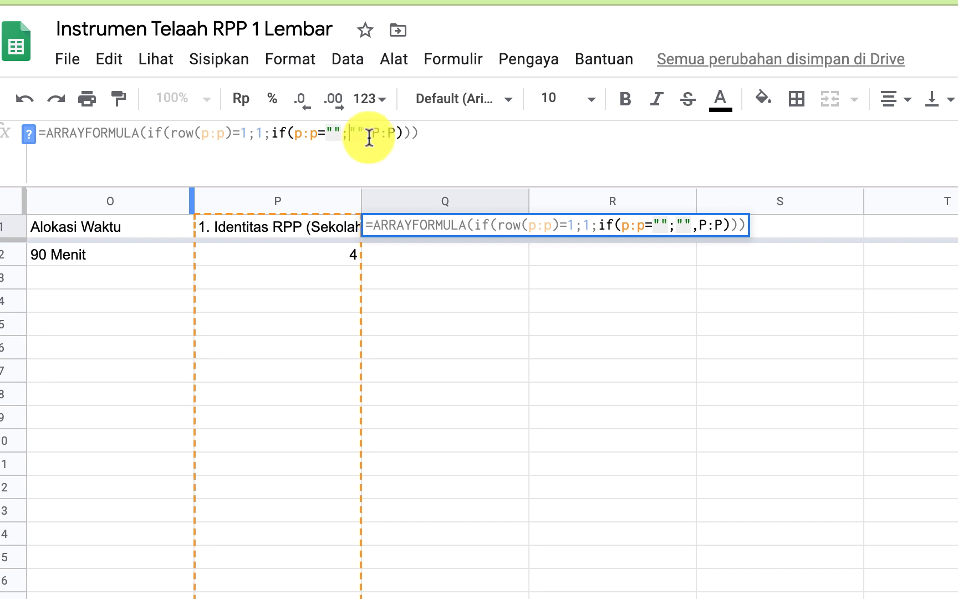
{"action": "left_click", "coordinate": [373, 135]}
{"action": "key", "text": "BackSpace"}
{"action": "type", "text": ";"}
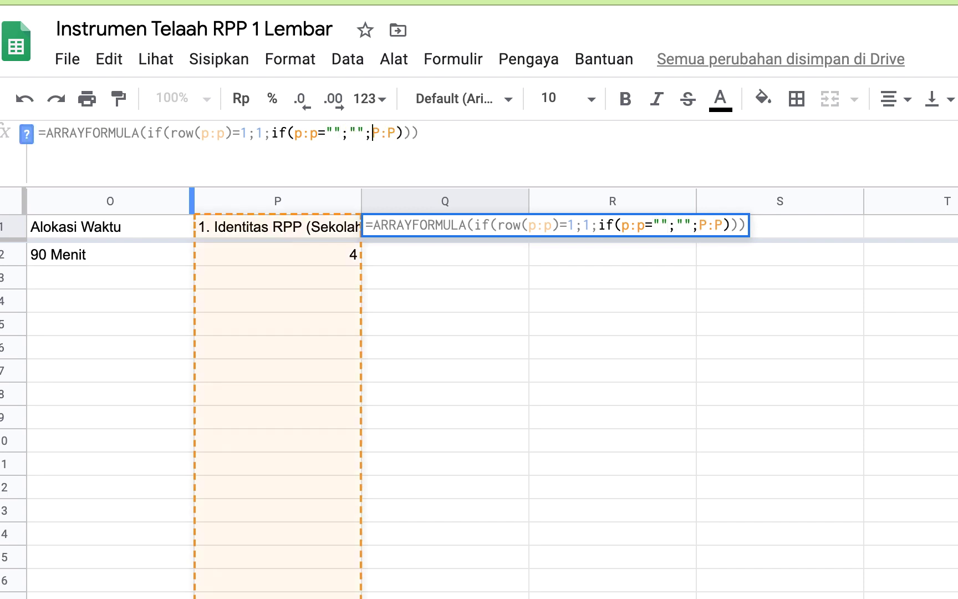
{"action": "key", "text": "Return"}
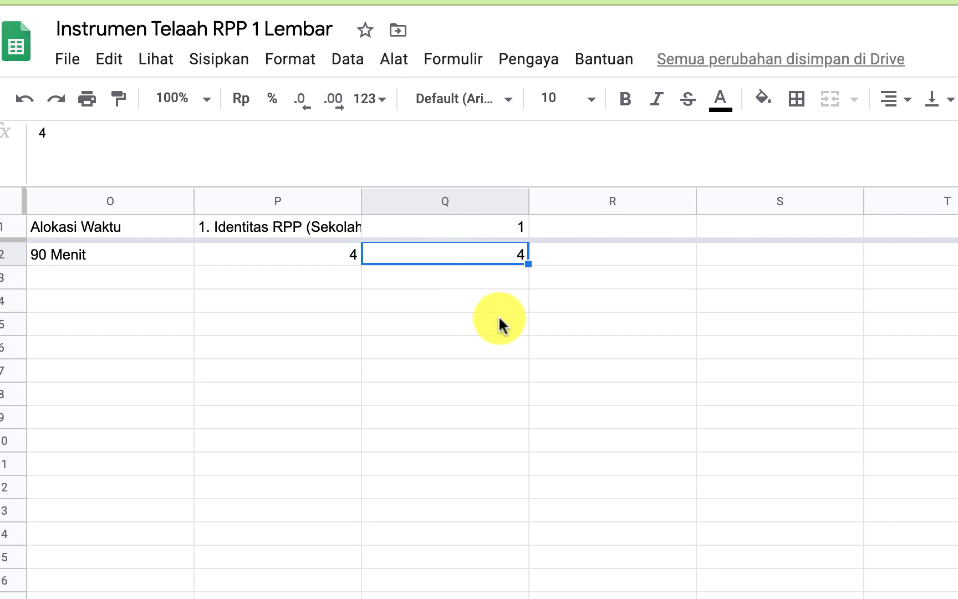
{"action": "scroll", "coordinate": [587, 317], "scroll_direction": "right", "scroll_amount": 1}
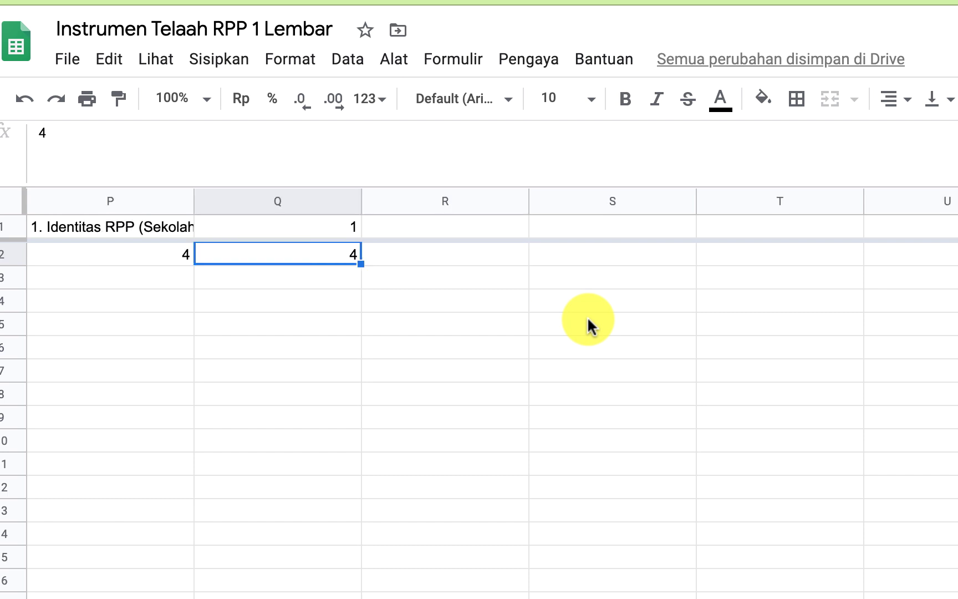
{"action": "scroll", "coordinate": [587, 316], "scroll_direction": "right", "scroll_amount": 1}
- Copy Q1's formula into R1
{"action": "left_click", "coordinate": [328, 229]}
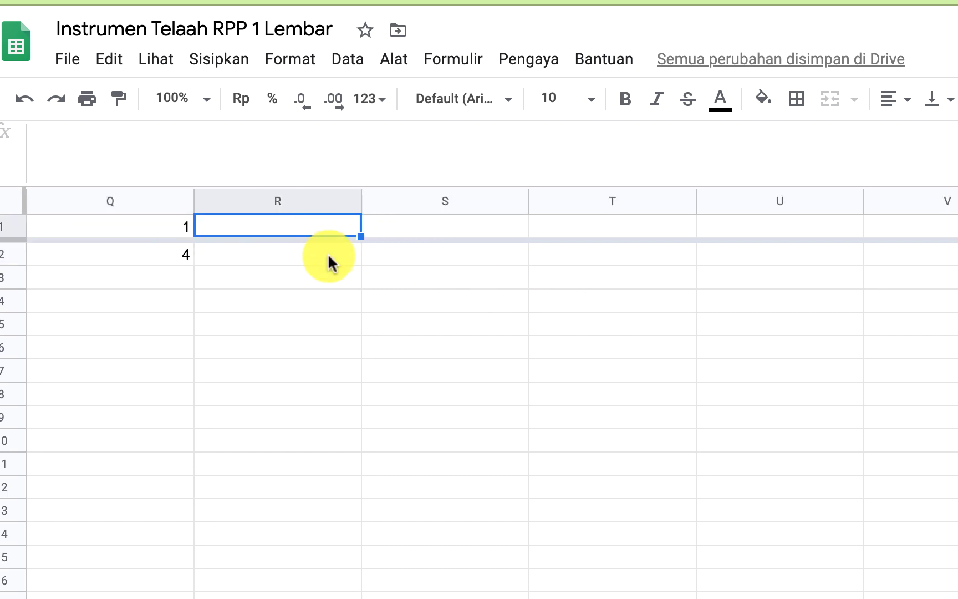
{"action": "scroll", "coordinate": [331, 274], "scroll_direction": "left", "scroll_amount": 1}
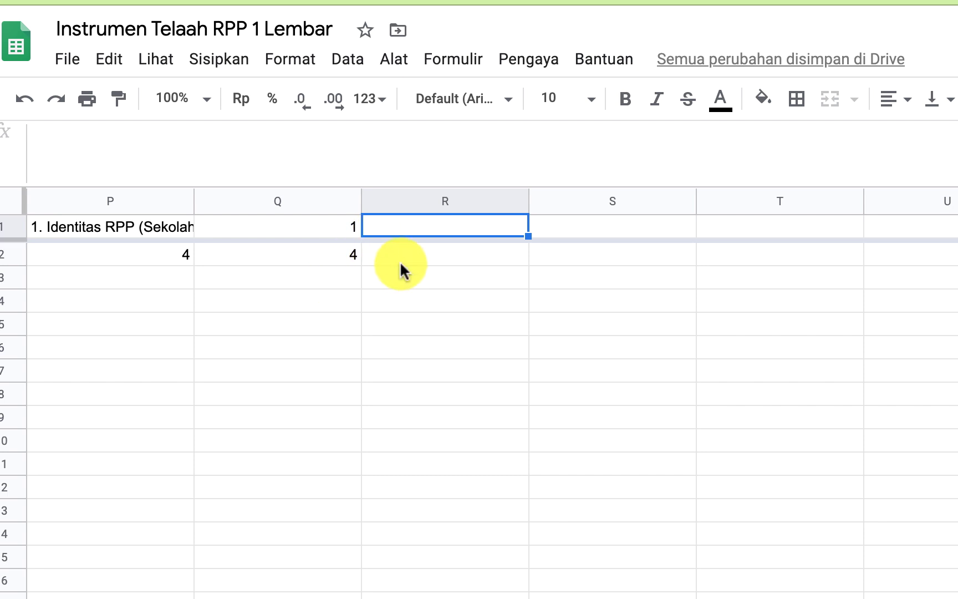
{"action": "left_click", "coordinate": [297, 224]}
{"action": "key", "text": "ctrl+c"}
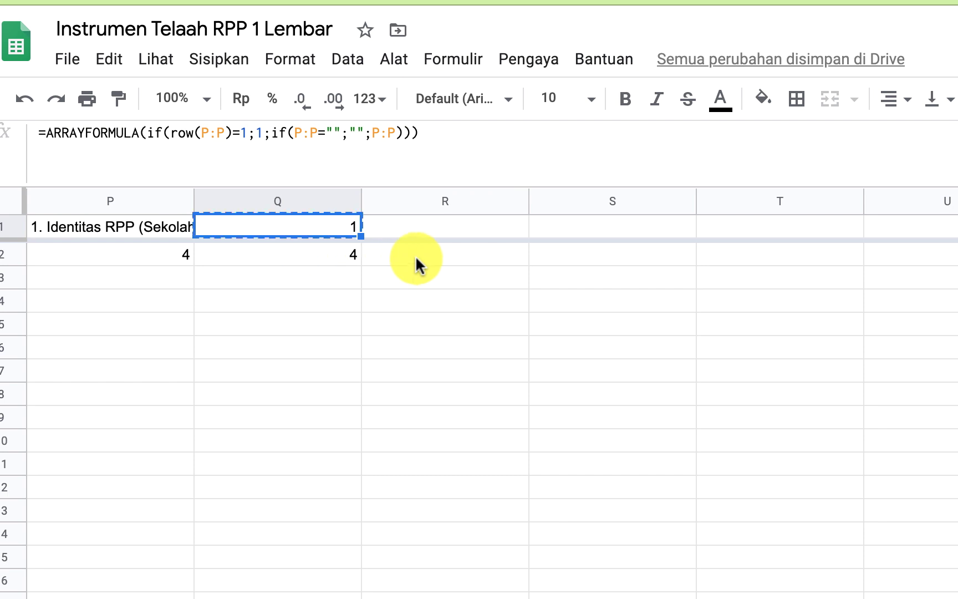
{"action": "left_click", "coordinate": [423, 223]}
{"action": "key", "text": "ctrl+v"}
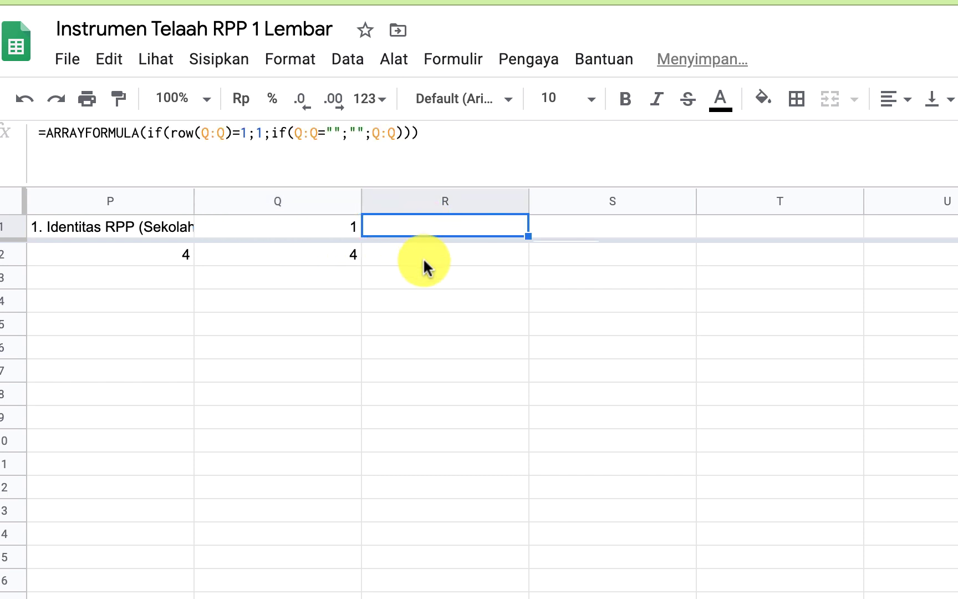
- Repoint R1's Q references to P:P and replace the final Q:Q with a nested if(P:P=1;"v…
{"action": "left_click", "coordinate": [206, 132]}
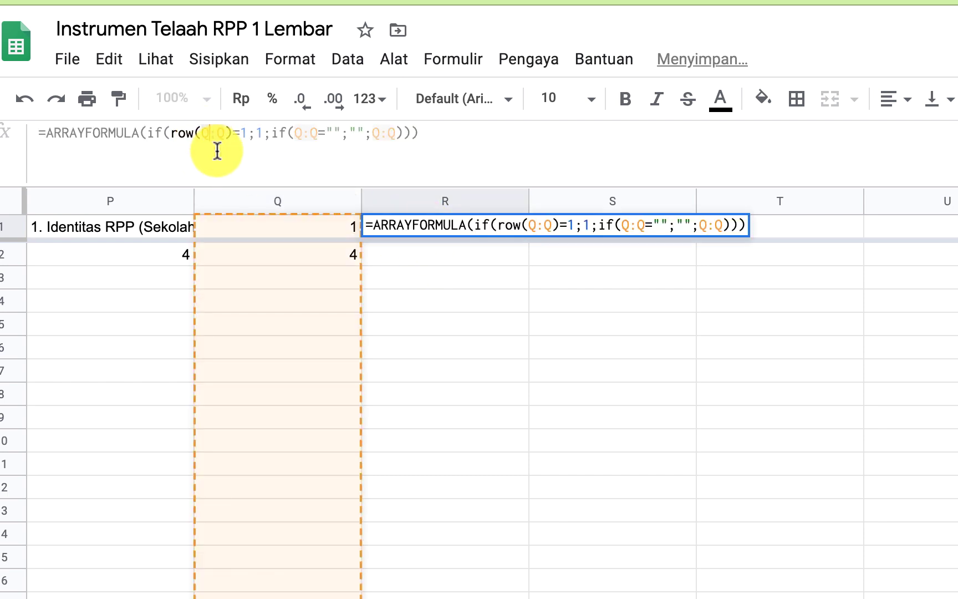
{"action": "key", "text": "BackSpace"}
{"action": "type", "text": "P"}
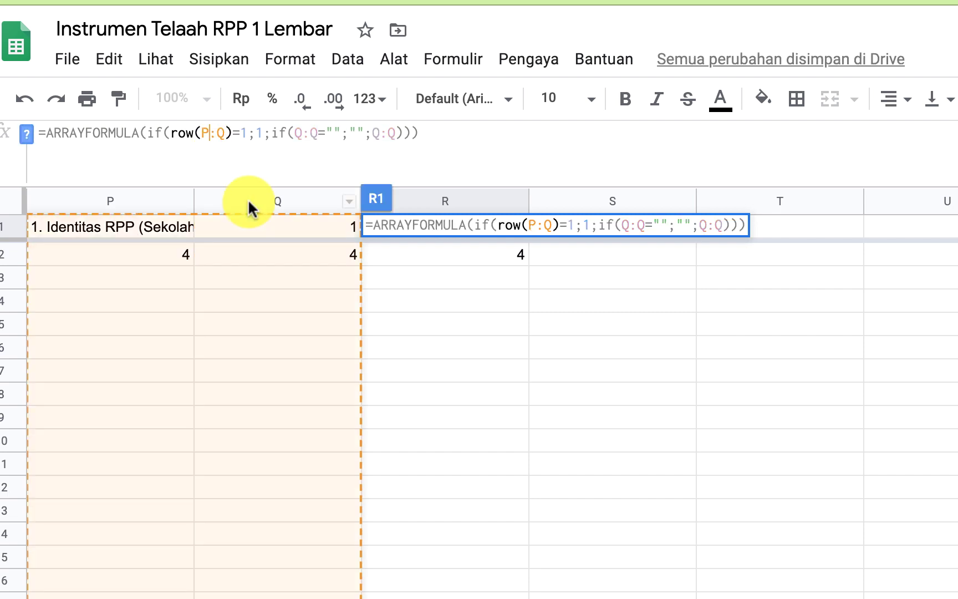
{"action": "left_click", "coordinate": [227, 132]}
{"action": "key", "text": "BackSpace"}
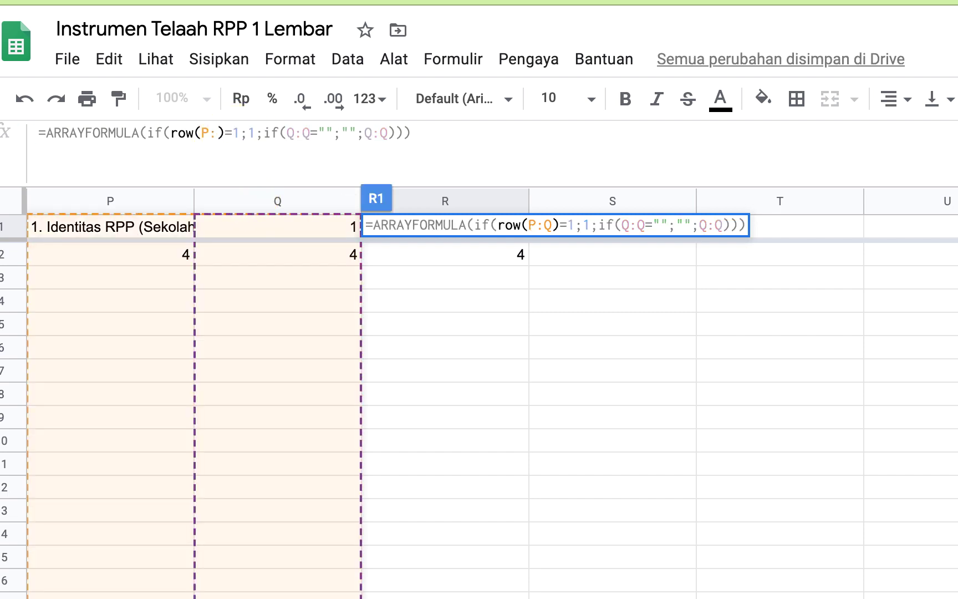
{"action": "type", "text": "P"}
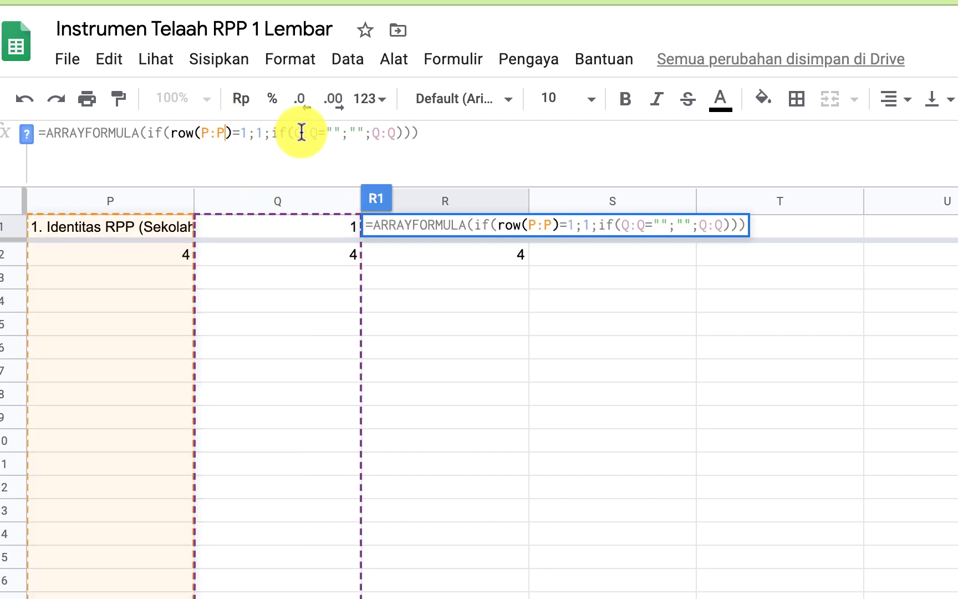
{"action": "left_click", "coordinate": [302, 133]}
{"action": "key", "text": "BackSpace"}
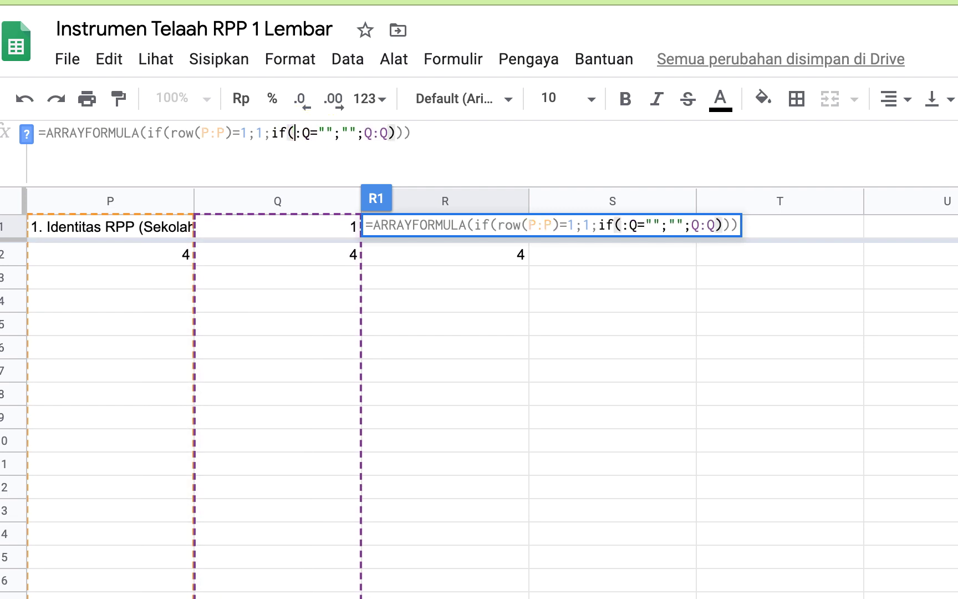
{"action": "type", "text": "P"}
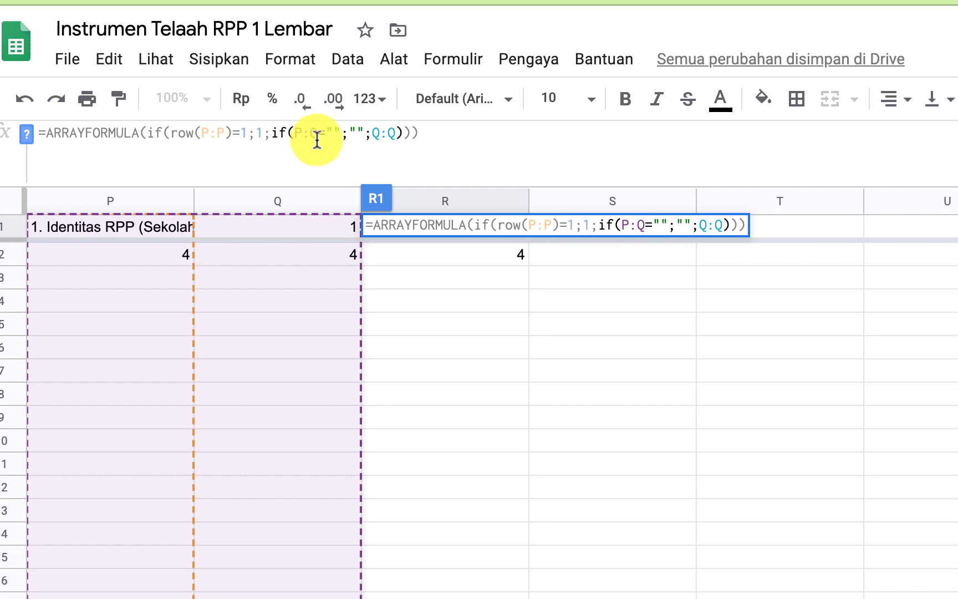
{"action": "left_click", "coordinate": [318, 135]}
{"action": "key", "text": "BackSpace"}
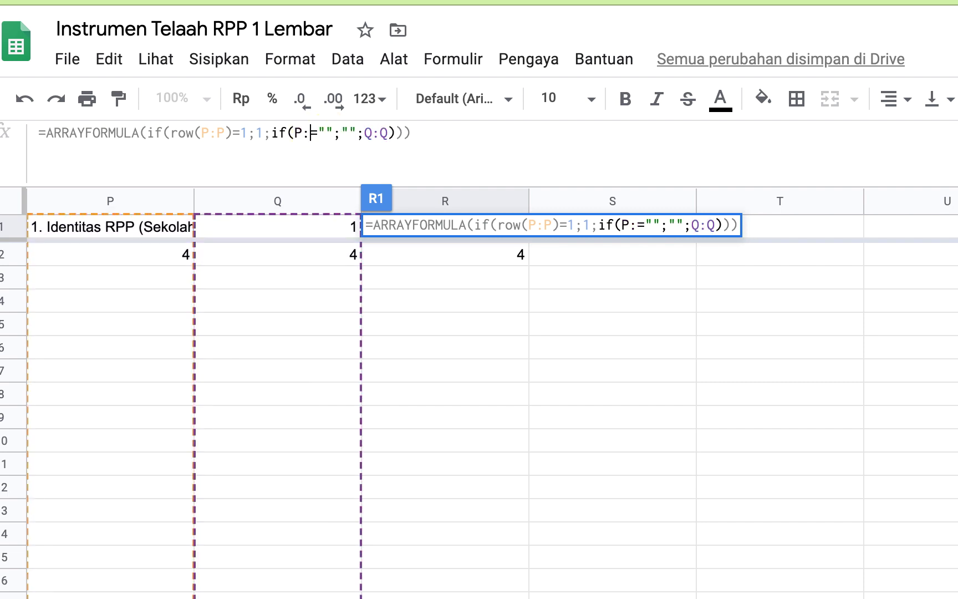
{"action": "type", "text": "P"}
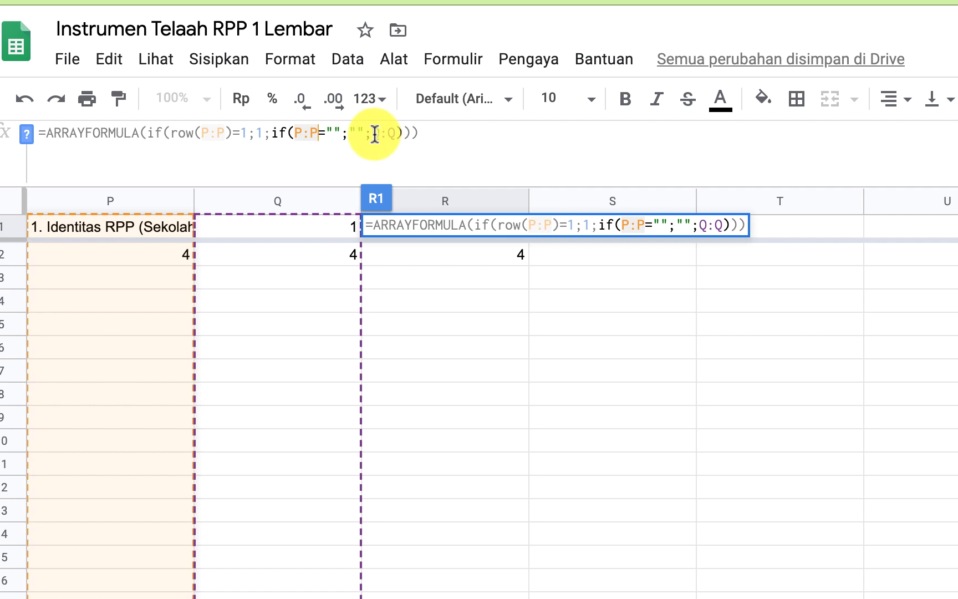
{"action": "left_click_drag", "start_coordinate": [371, 133], "coordinate": [403, 133]}
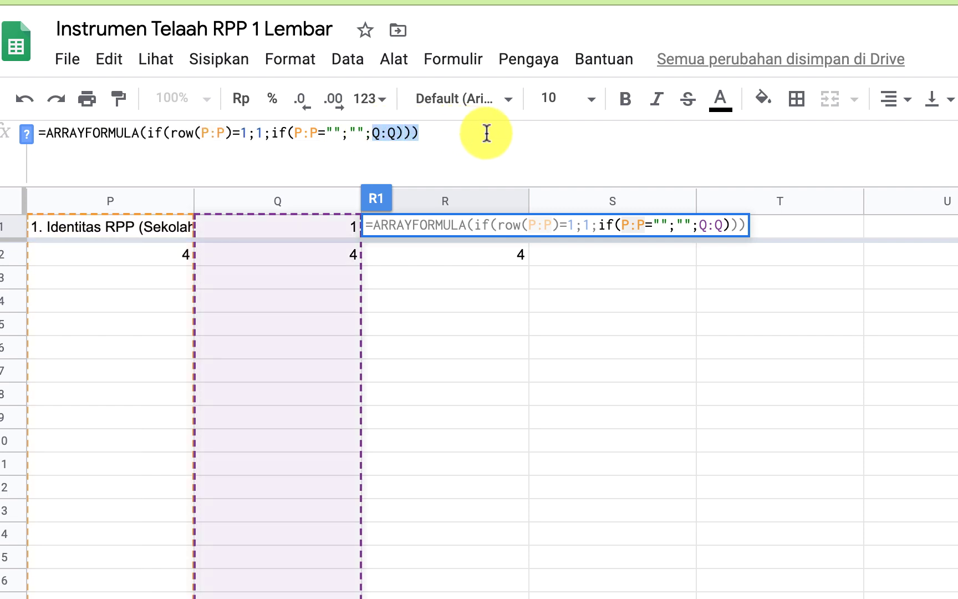
{"action": "type", "text": "if"}
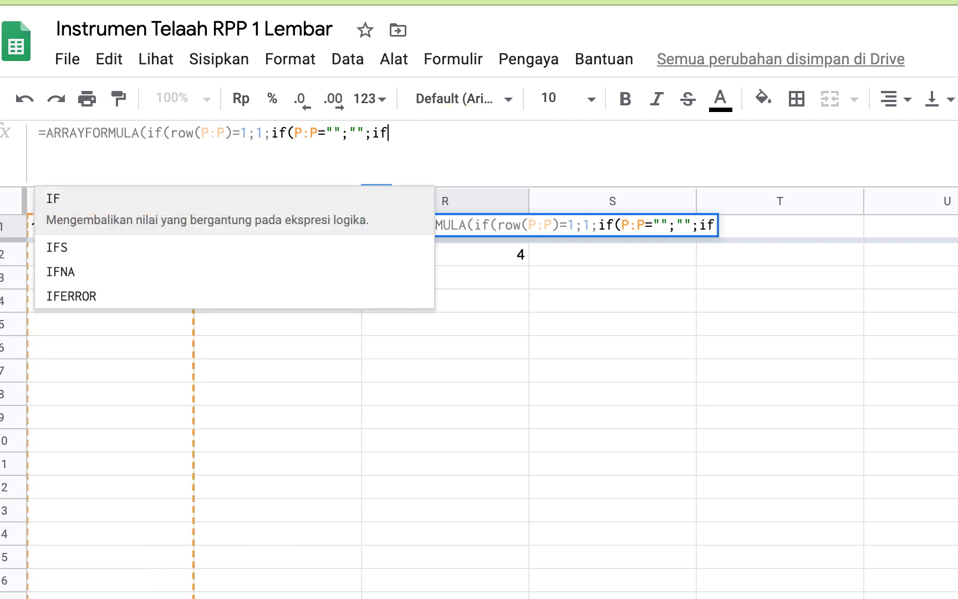
{"action": "type", "text": "(P:"}
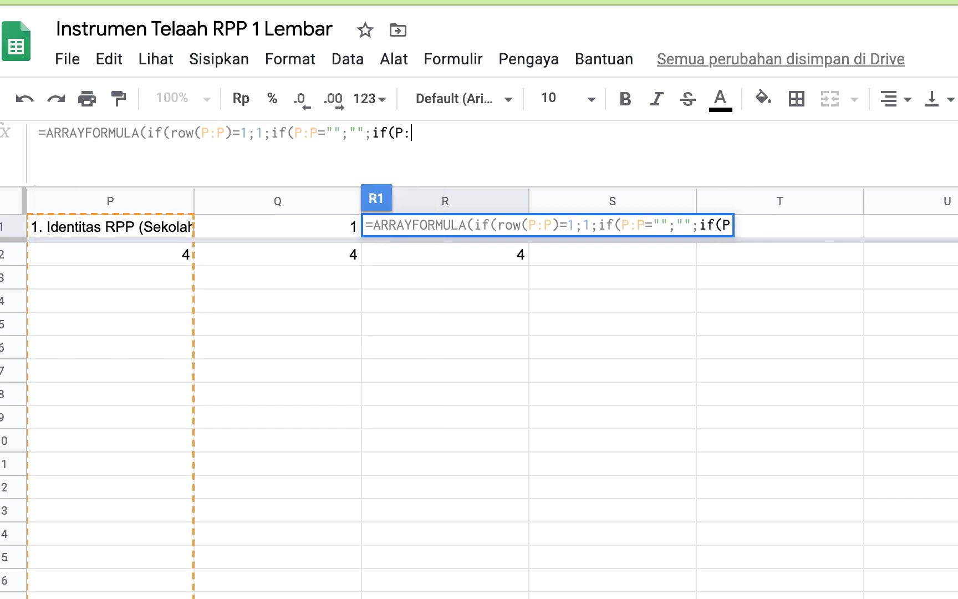
{"action": "type", "text": "P"}
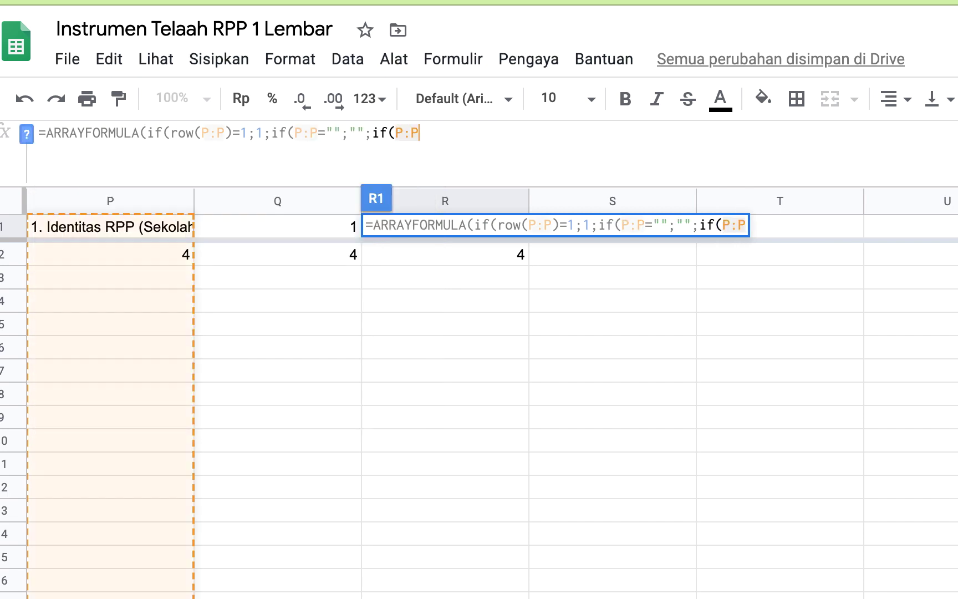
{"action": "type", "text": "="}
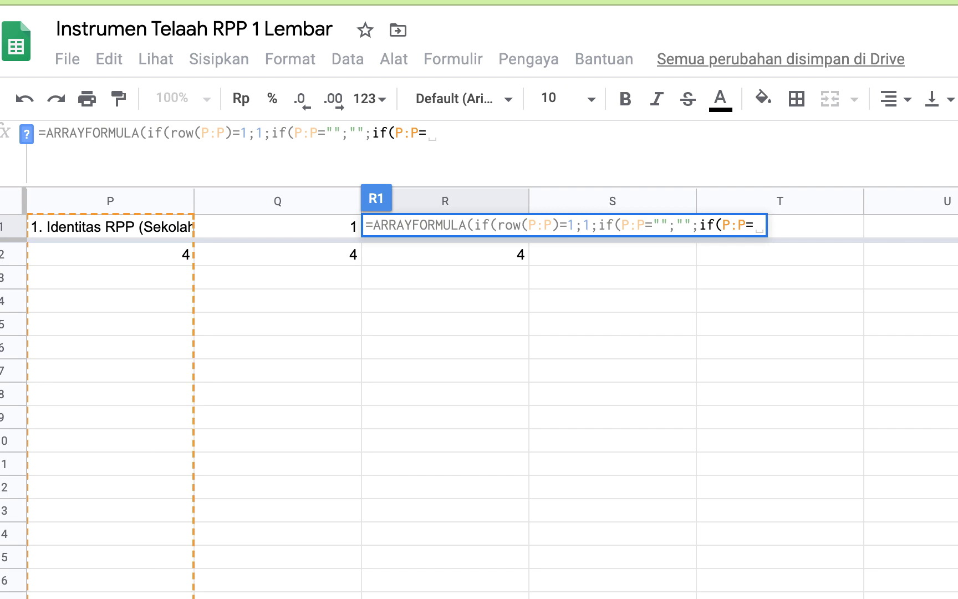
{"action": "type", "text": "1"}
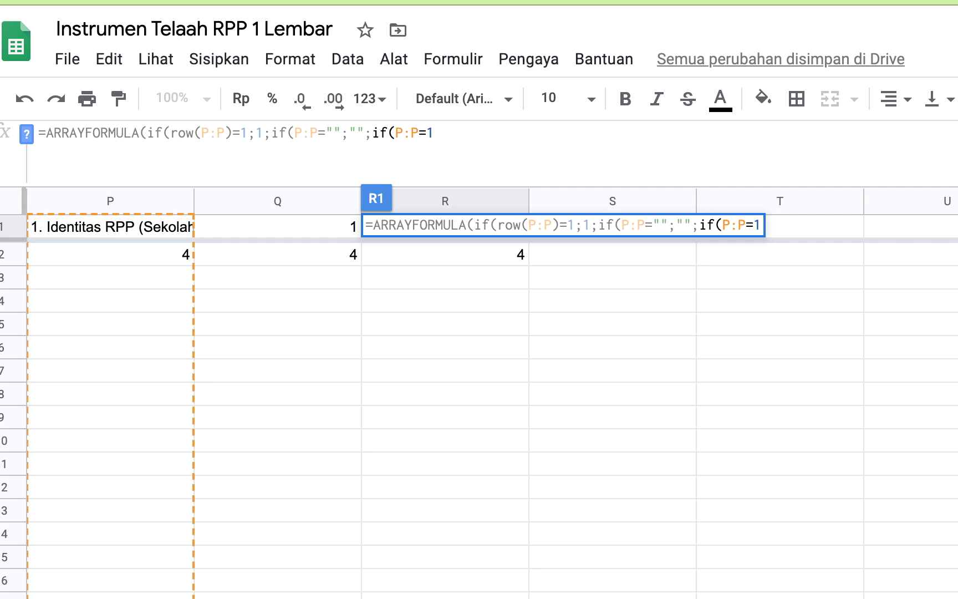
{"action": "type", "text": ";"}
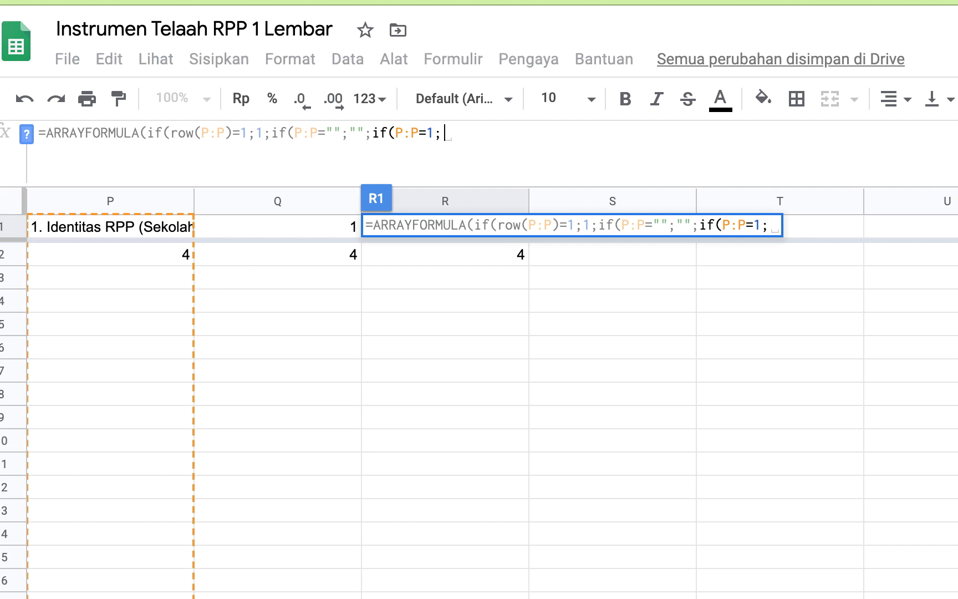
{"action": "type", "text": "\""}
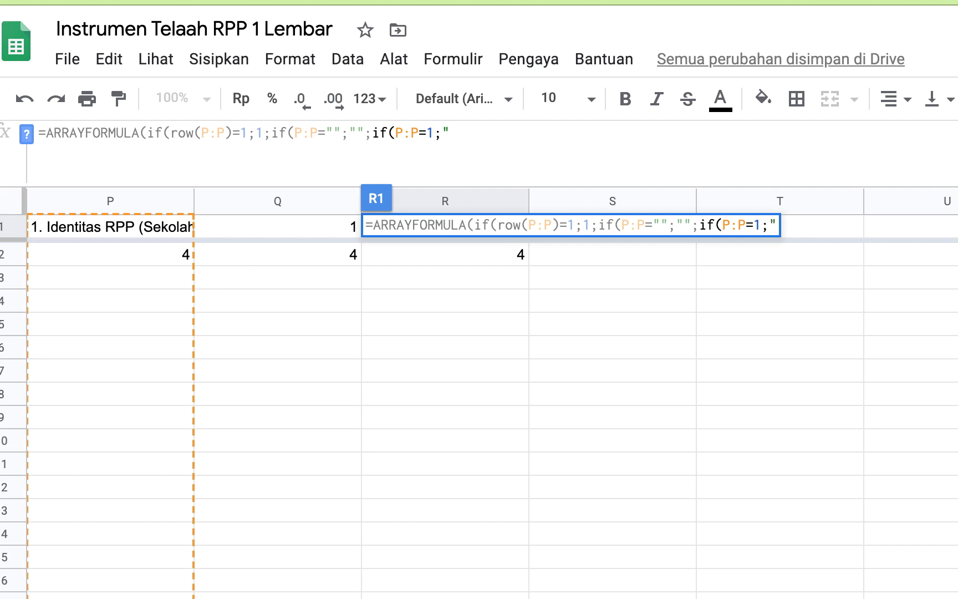
{"action": "type", "text": "v"}
- Finish R1's ARRAYFORMULA so it returns "V" where column P equals 1, and clear the leftover 4 in R2
{"action": "key", "text": "BackSpace"}
{"action": "type", "text": "V"}
{"action": "type", "text": "\""}
{"action": "type", "text": ";\""}
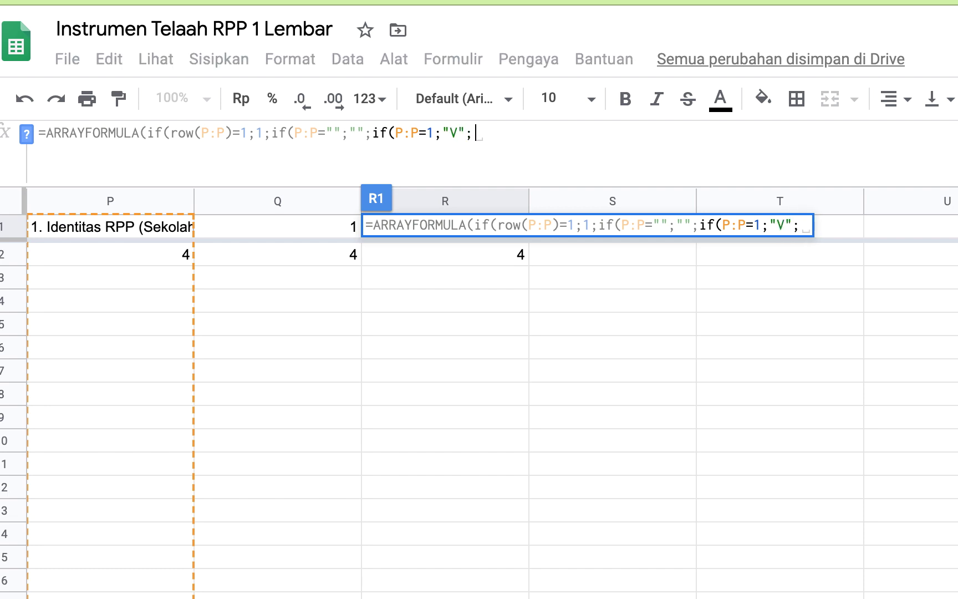
{"action": "type", "text": "\""}
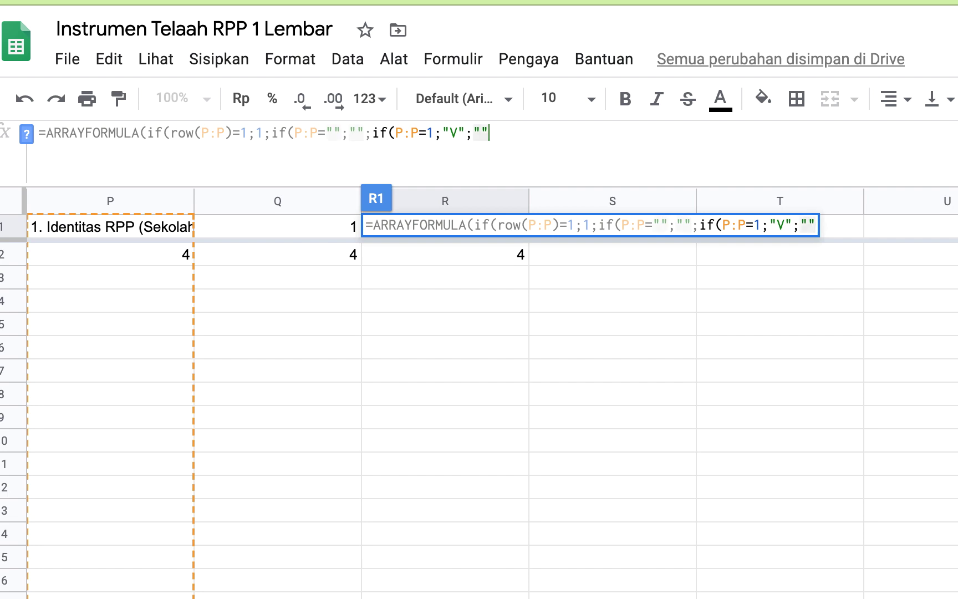
{"action": "type", "text": ")"}
{"action": "key", "text": "Return"}
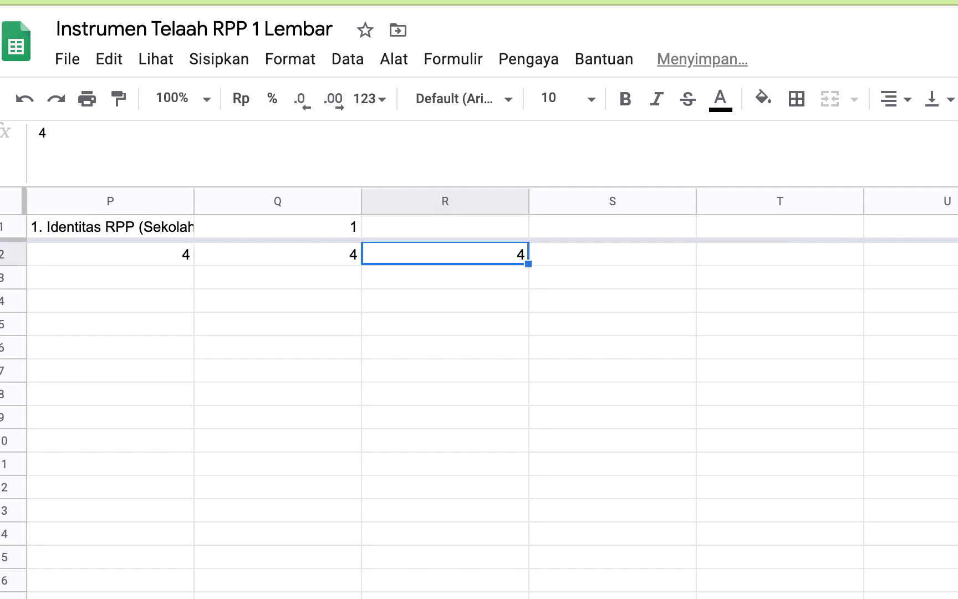
{"action": "key", "text": "Delete"}
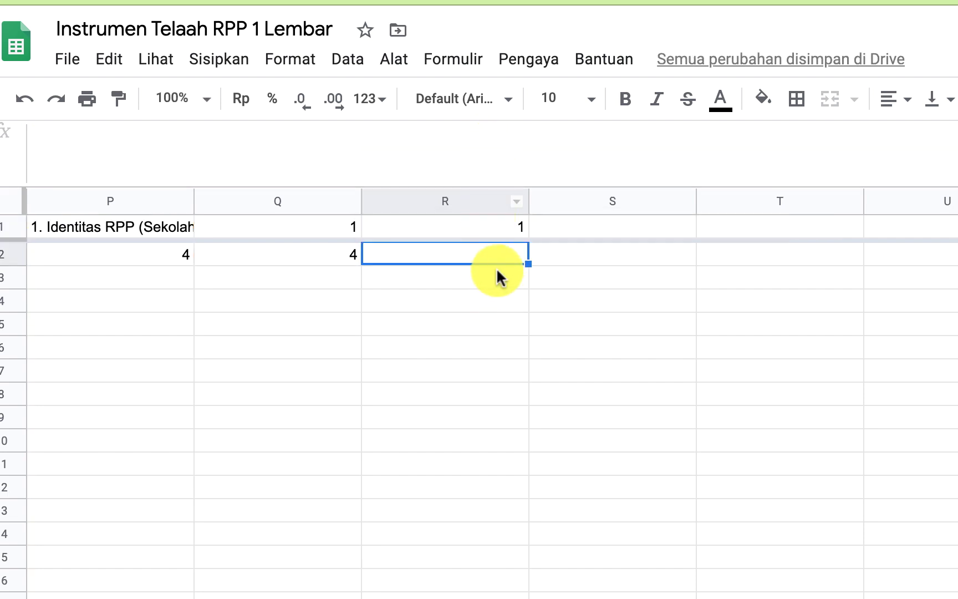
- Put quotes around 1A in R1's formula so the column heading reads 1A
{"action": "left_click", "coordinate": [449, 227]}
{"action": "left_click", "coordinate": [257, 133]}
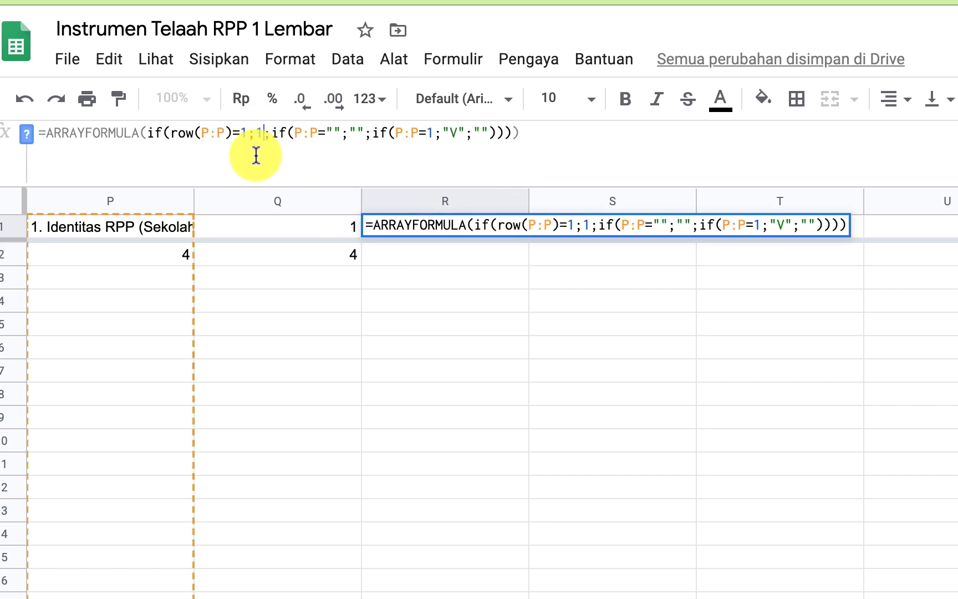
{"action": "type", "text": "A\""}
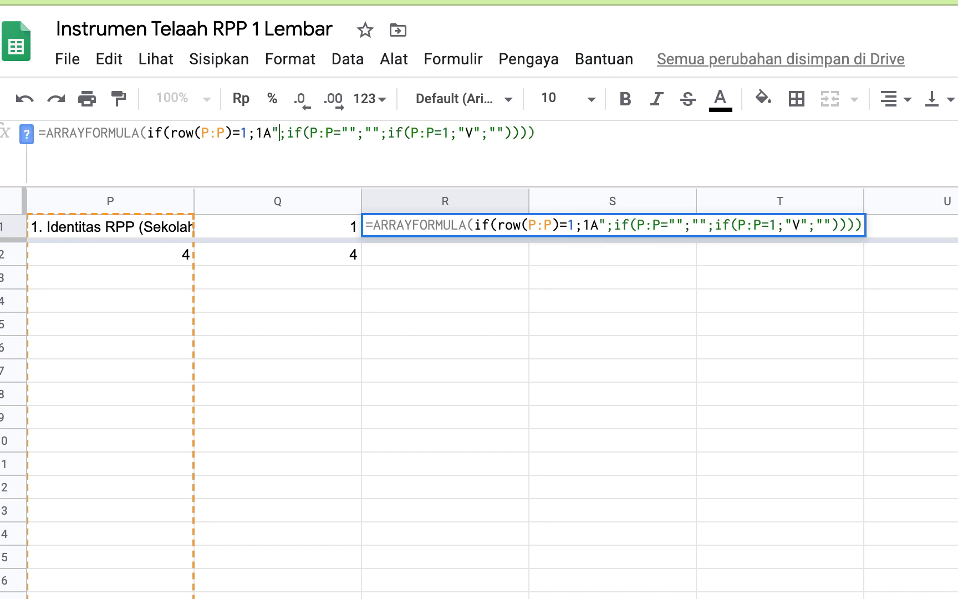
{"action": "left_click", "coordinate": [256, 133]}
{"action": "type", "text": "\""}
{"action": "key", "text": "Return"}
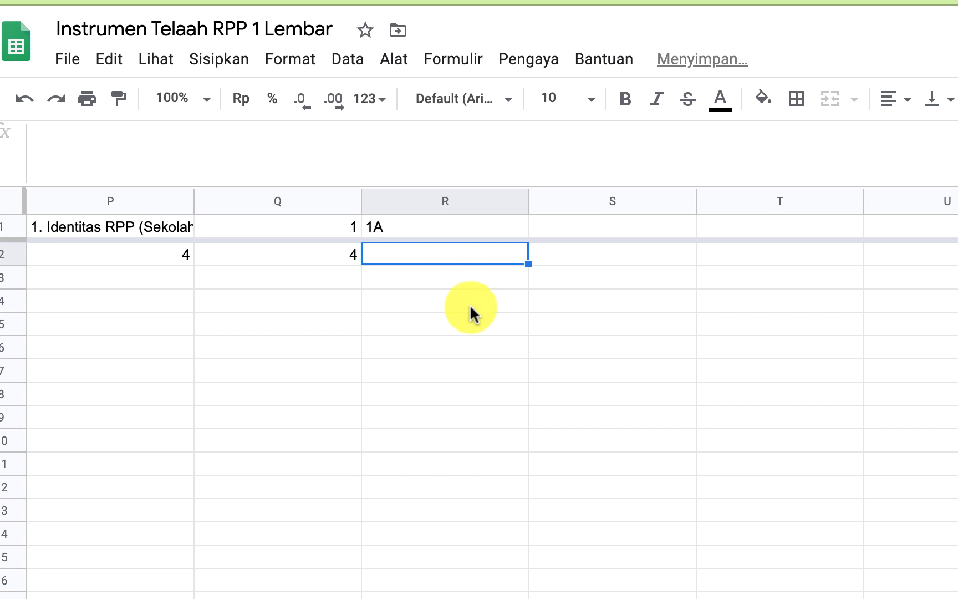
- Remove the leading equals sign so R1 holds its formula as plain text
{"action": "left_click", "coordinate": [427, 226]}
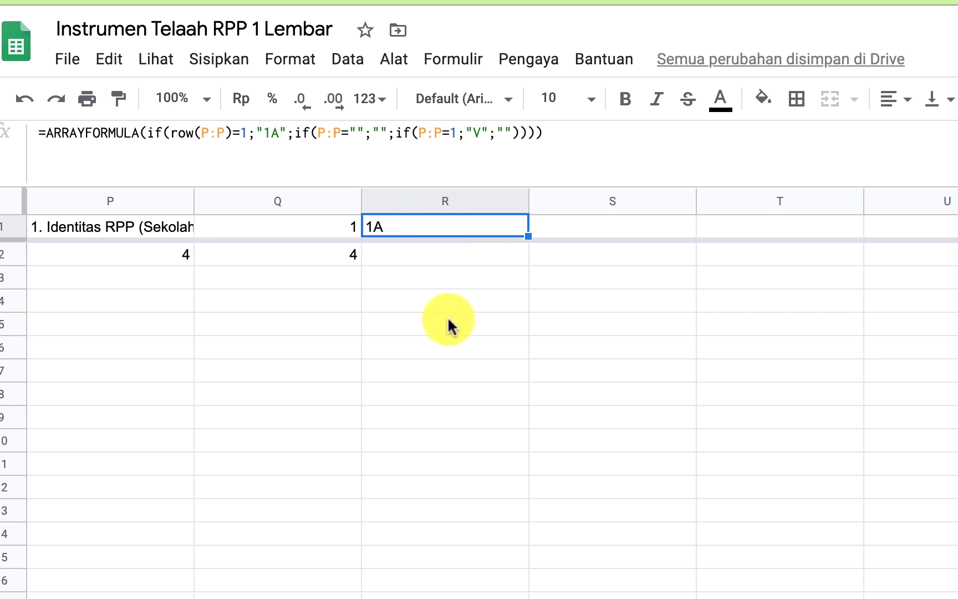
{"action": "key", "text": "ctrl+c"}
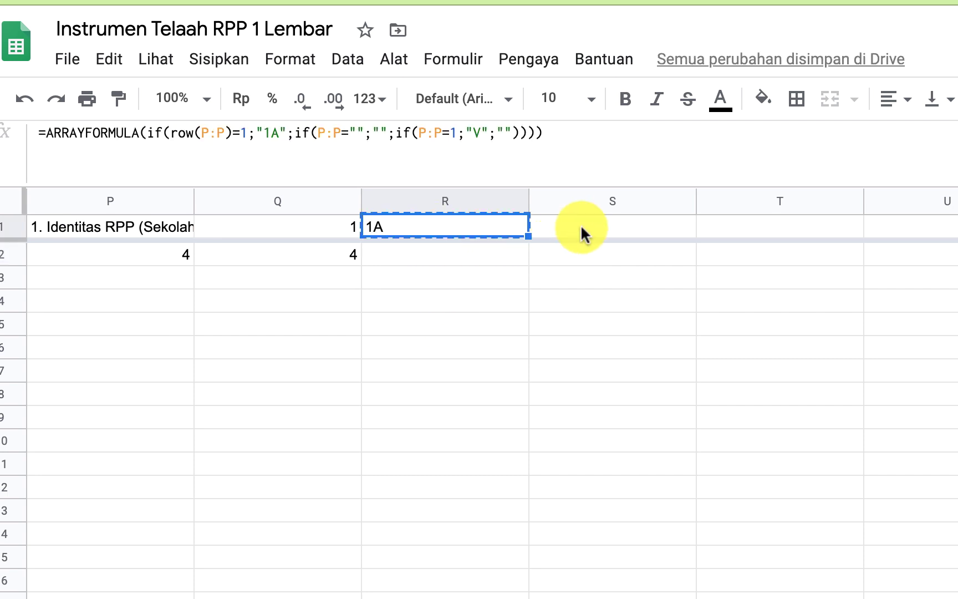
{"action": "left_click", "coordinate": [45, 133]}
{"action": "key", "text": "BackSpace"}
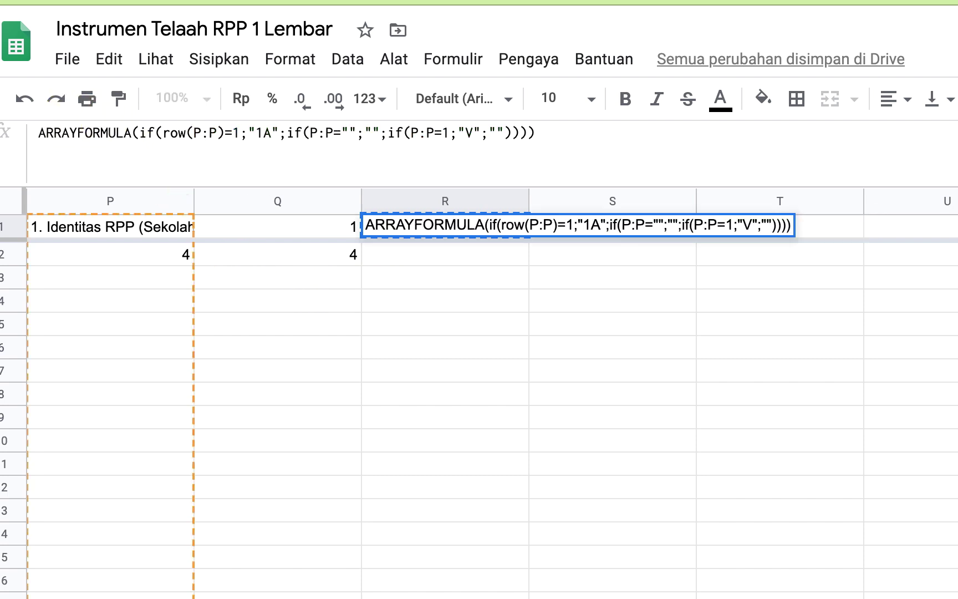
{"action": "key", "text": "Return"}
- Copy R1's formula text into S1
{"action": "left_click", "coordinate": [455, 234]}
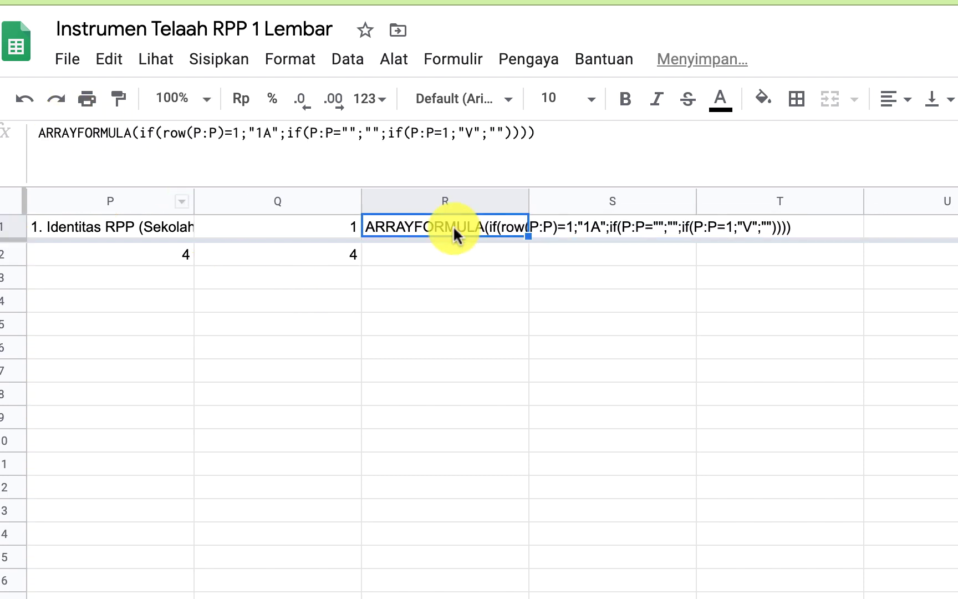
{"action": "key", "text": "ctrl+c"}
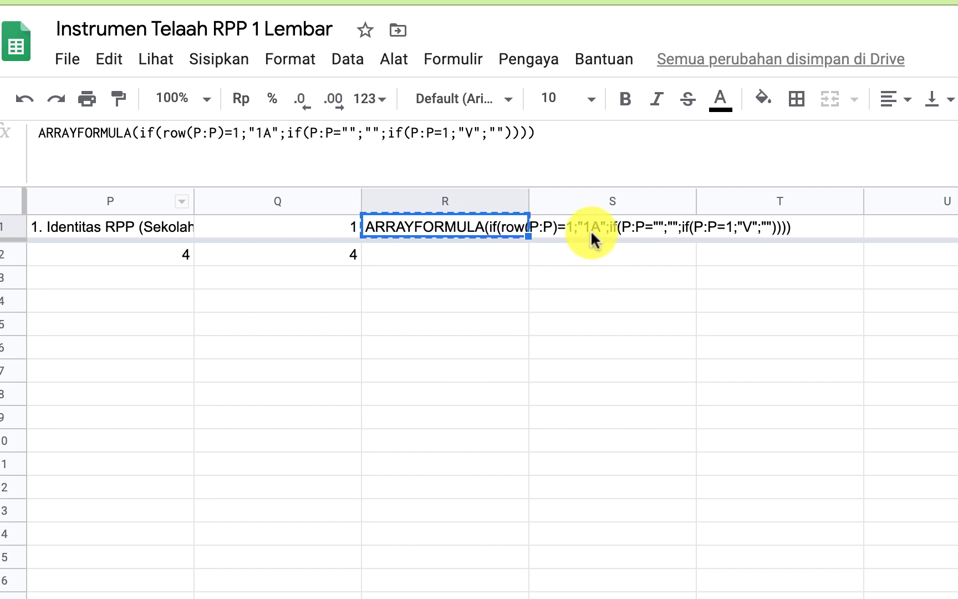
{"action": "left_click", "coordinate": [591, 229]}
{"action": "key", "text": "ctrl+v"}
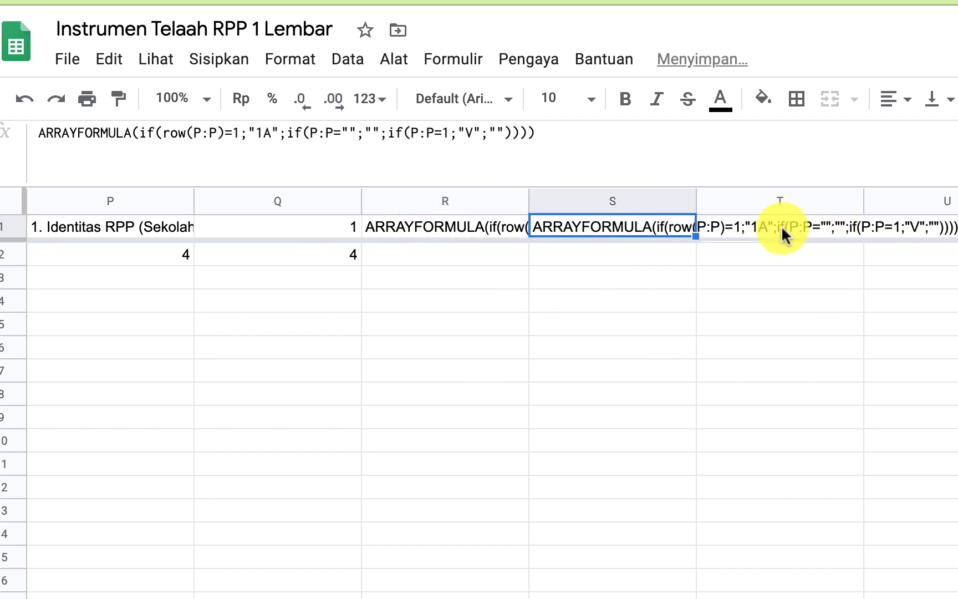
- Paste the formula text into T1 and U1
{"action": "left_click", "coordinate": [785, 233]}
{"action": "key", "text": "ctrl+v"}
{"action": "left_click", "coordinate": [933, 234]}
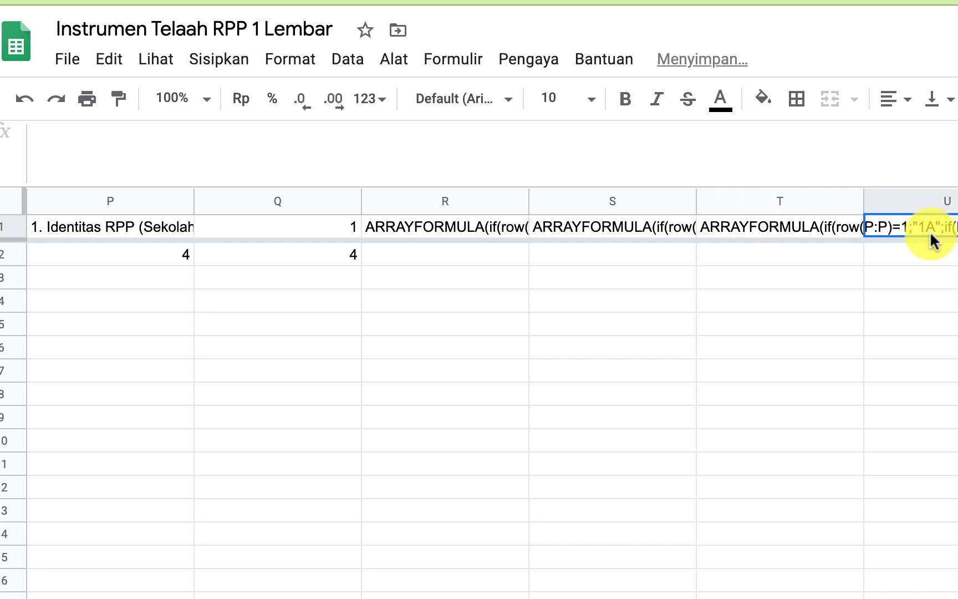
{"action": "key", "text": "ctrl+v"}
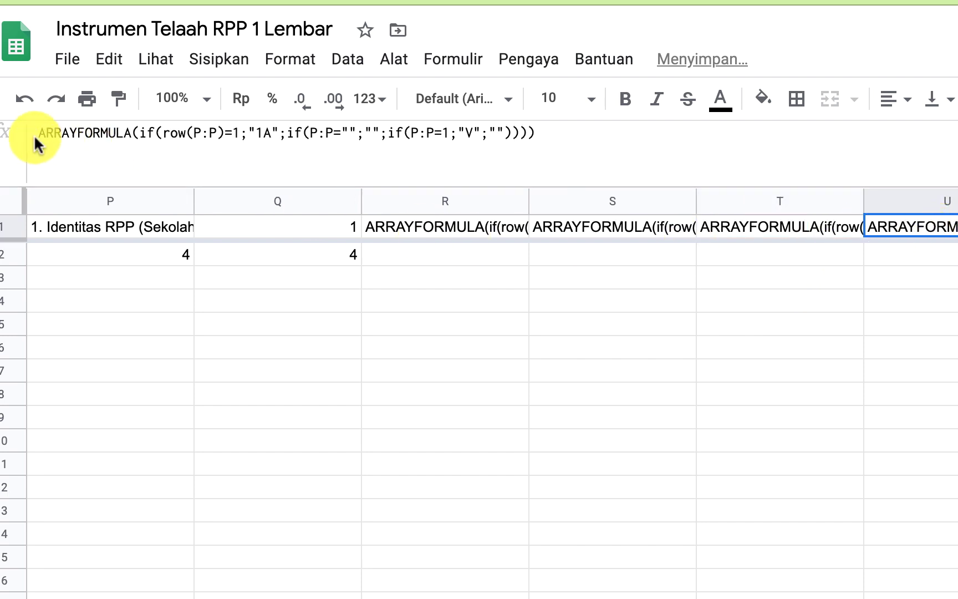
- Make U1 a working formula headed 1D that tests P:P=4
{"action": "left_click", "coordinate": [44, 133]}
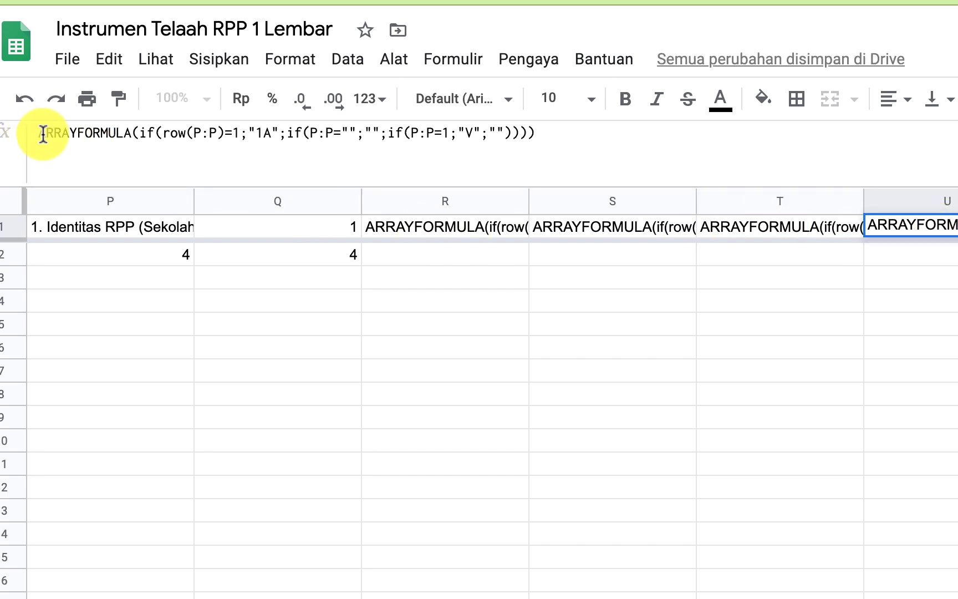
{"action": "type", "text": "="}
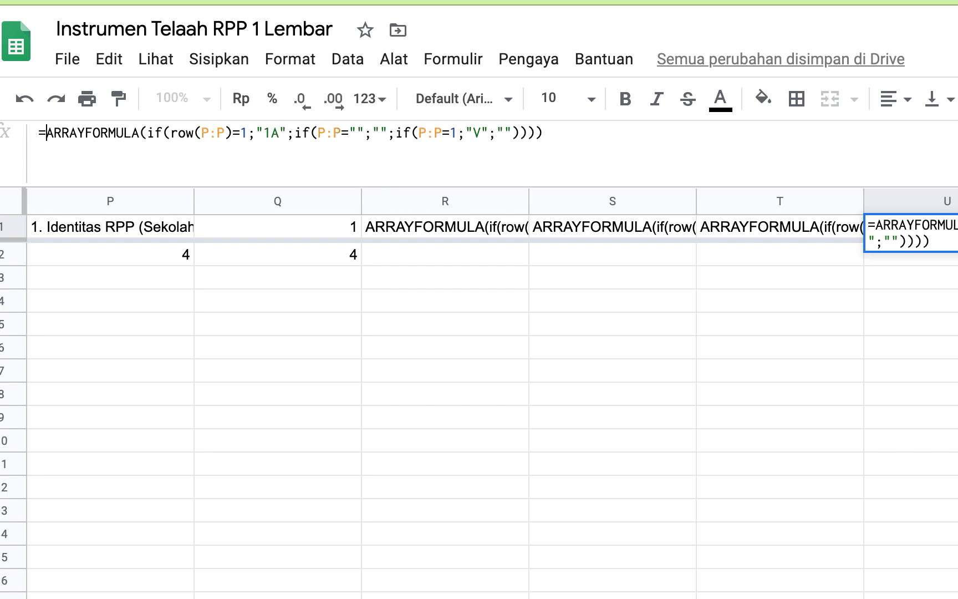
{"action": "left_click", "coordinate": [280, 139]}
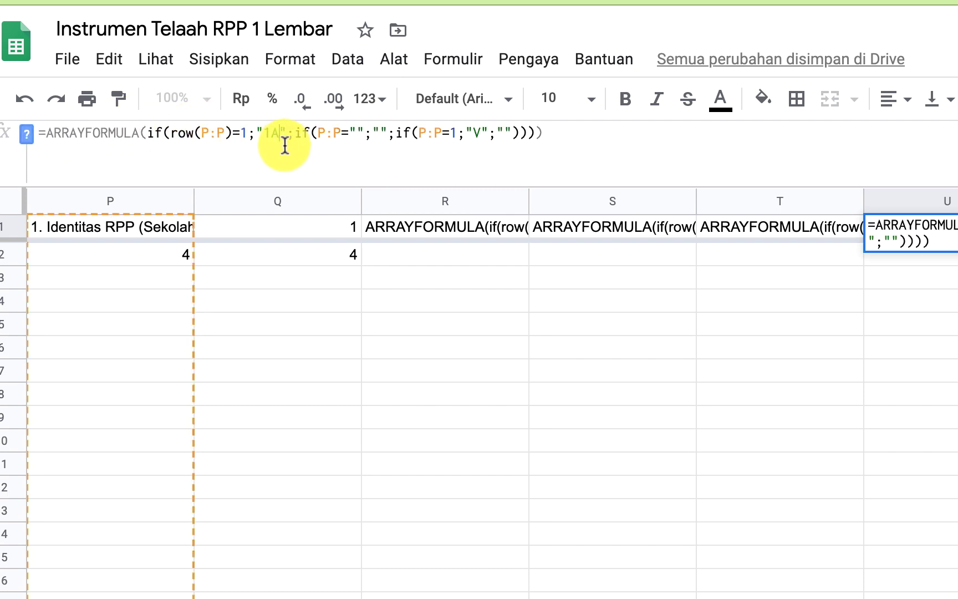
{"action": "key", "text": "BackSpace"}
{"action": "type", "text": "D"}
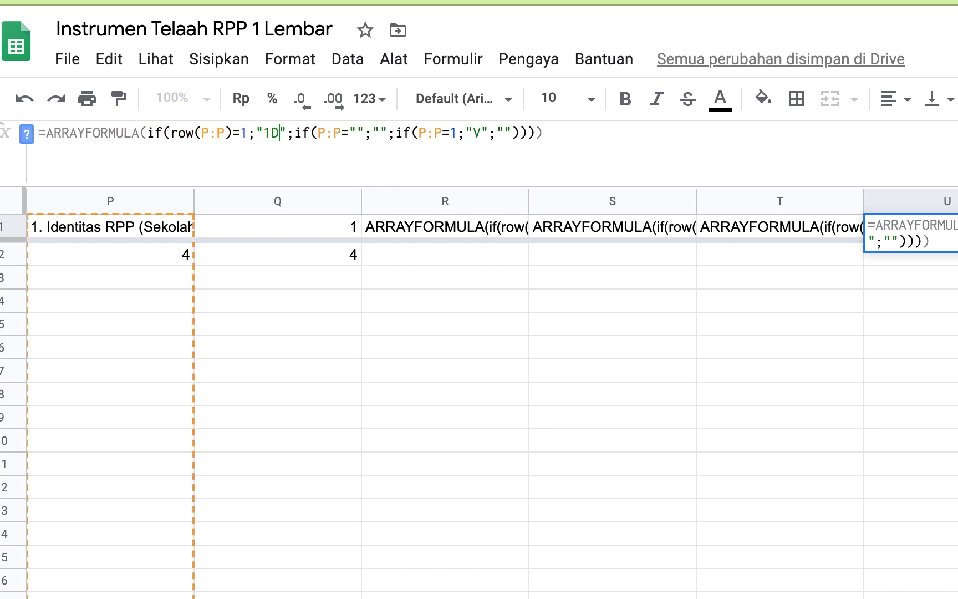
{"action": "left_click", "coordinate": [461, 138]}
{"action": "key", "text": "BackSpace"}
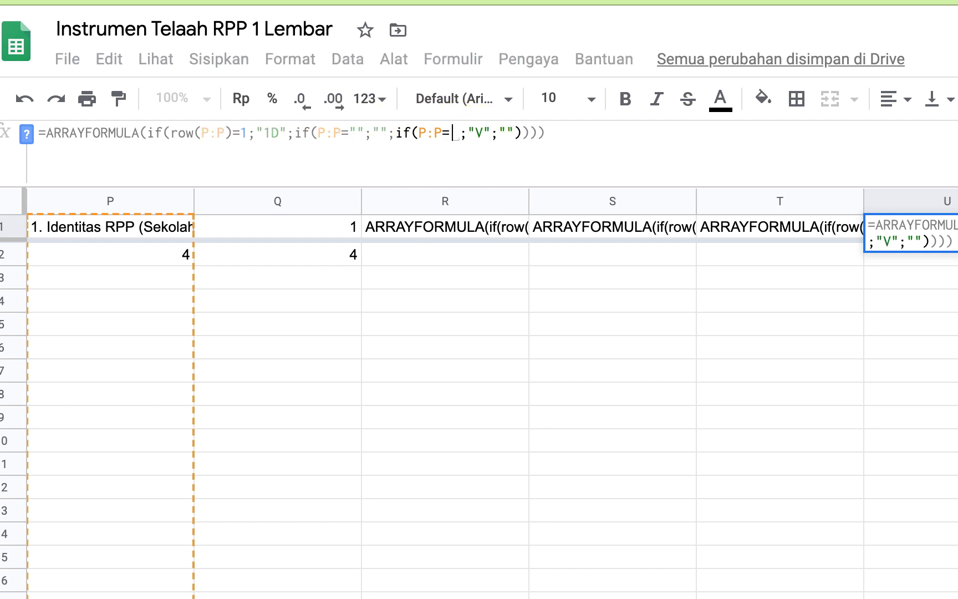
{"action": "type", "text": "4"}
{"action": "key", "text": "Return"}
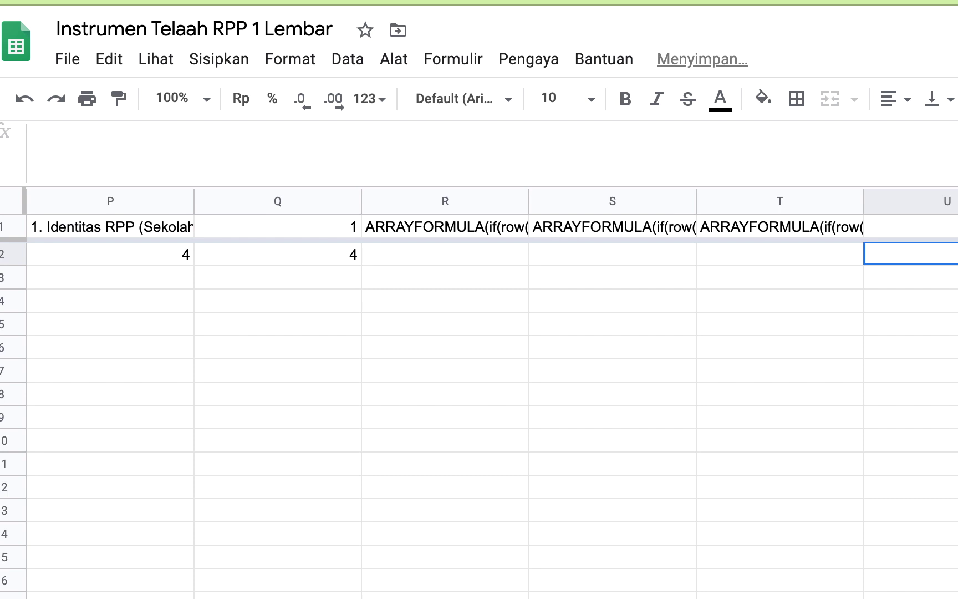
{"action": "left_click", "coordinate": [777, 226]}
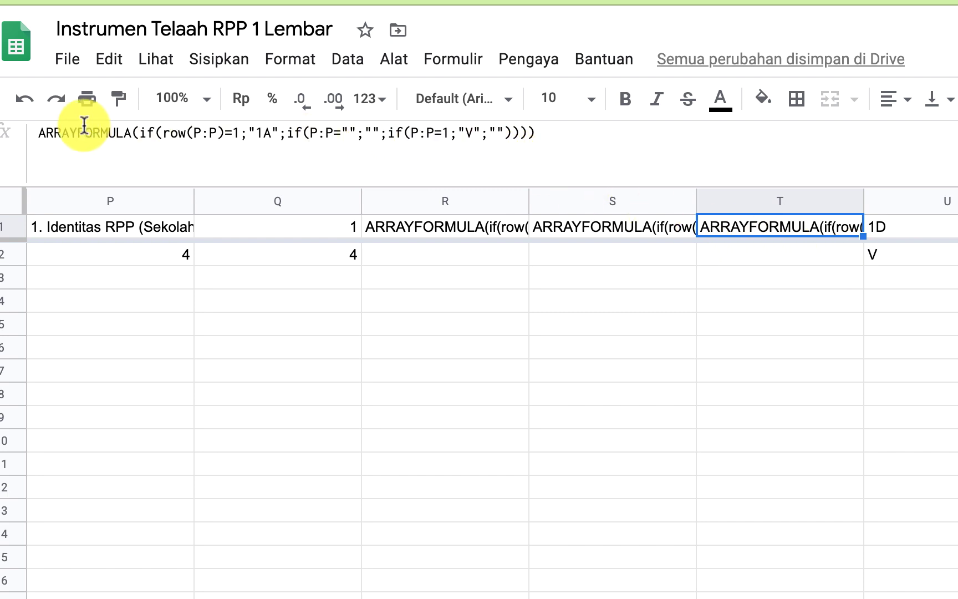
- Make T1 a working formula comparing column P with 3
{"action": "left_click", "coordinate": [48, 138]}
{"action": "type", "text": "="}
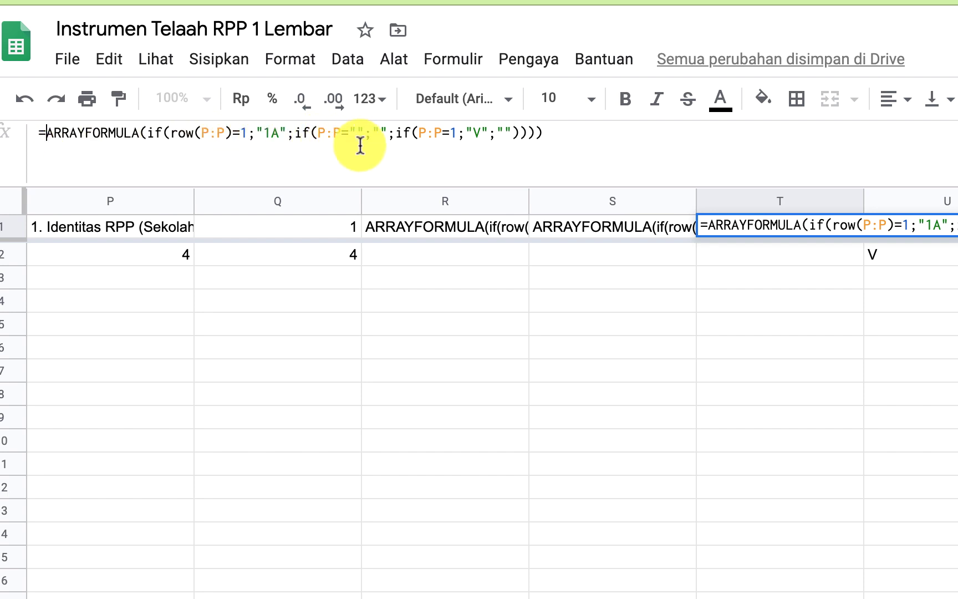
{"action": "left_click", "coordinate": [455, 133]}
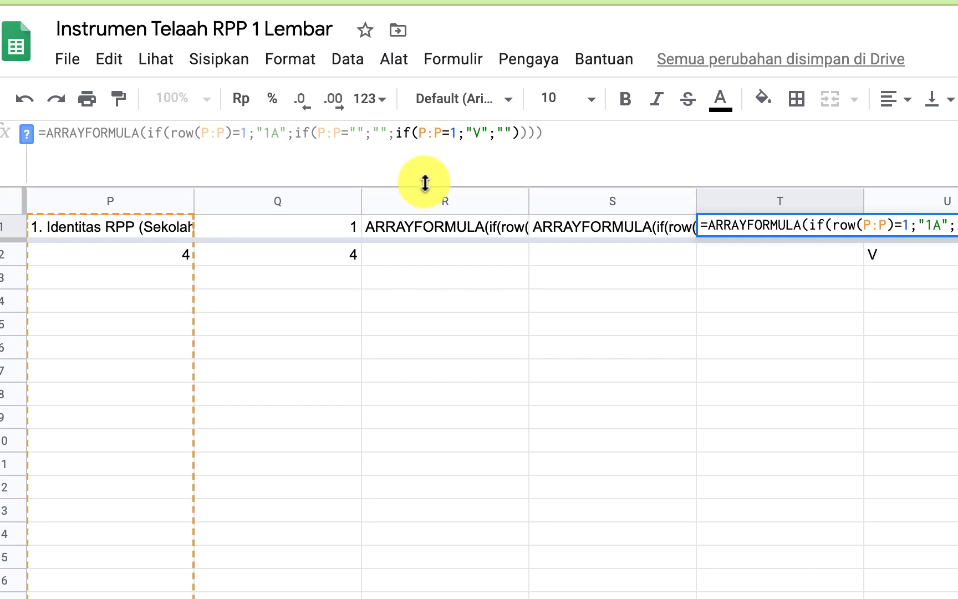
{"action": "key", "text": "BackSpace"}
{"action": "type", "text": "3"}
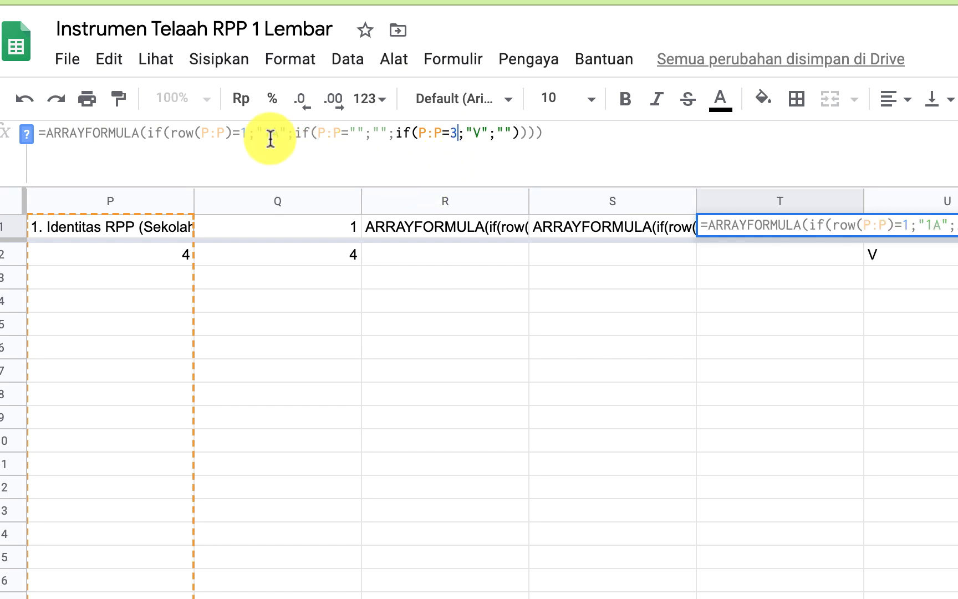
{"action": "left_click", "coordinate": [279, 134]}
{"action": "key", "text": "BackSpace"}
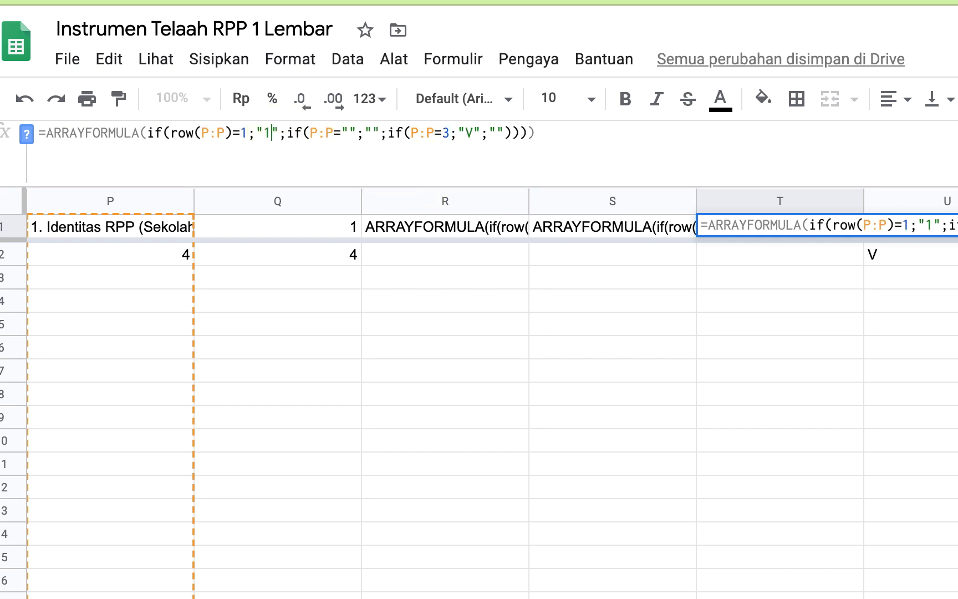
{"action": "type", "text": "D"}
{"action": "key", "text": "Return"}
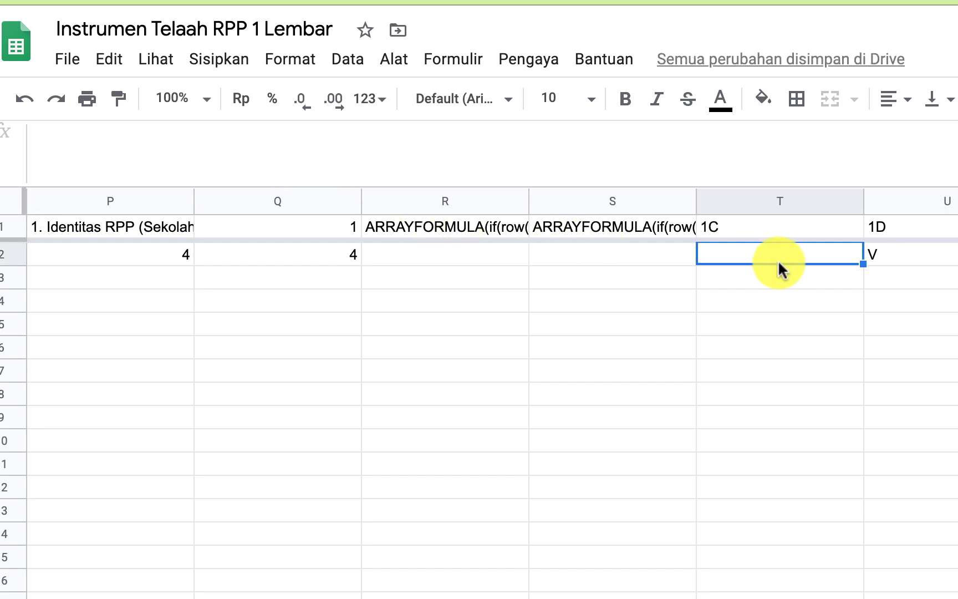
- Make S1 a working formula relabelled 1B, deleting the old comparison value after P:P=
{"action": "left_click", "coordinate": [623, 230]}
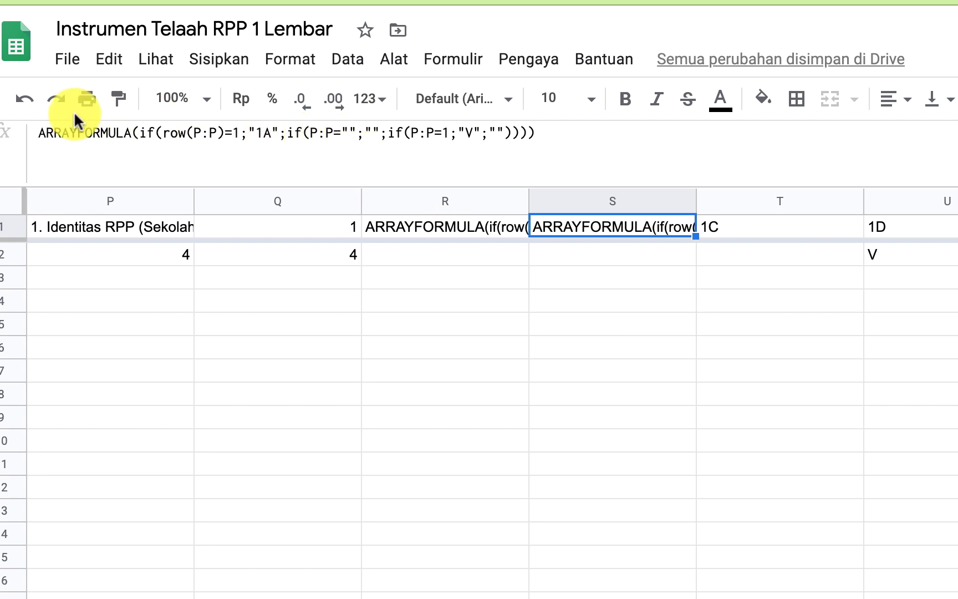
{"action": "left_click", "coordinate": [38, 133]}
{"action": "type", "text": "="}
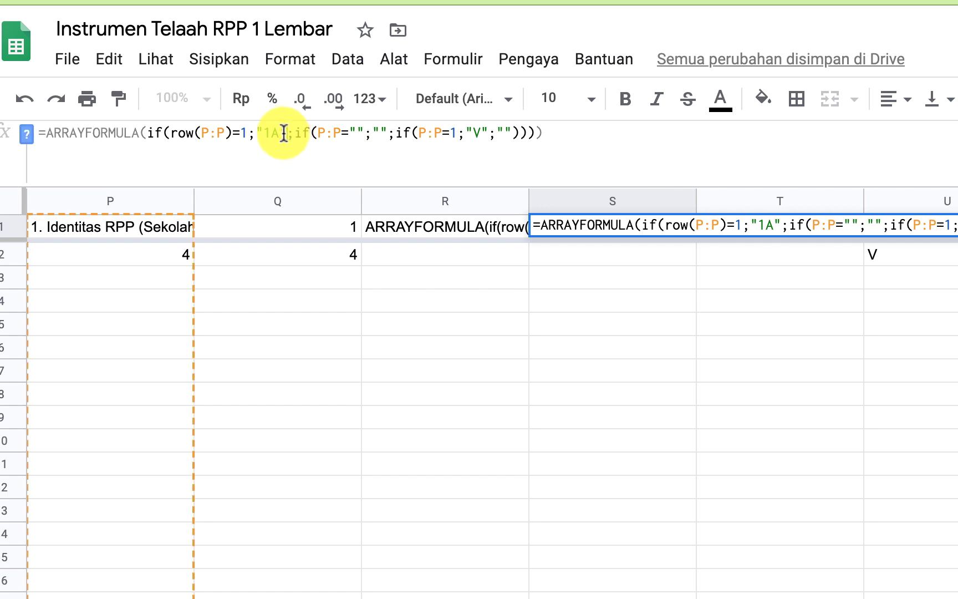
{"action": "left_click", "coordinate": [286, 158]}
{"action": "key", "text": "BackSpace"}
{"action": "type", "text": "B"}
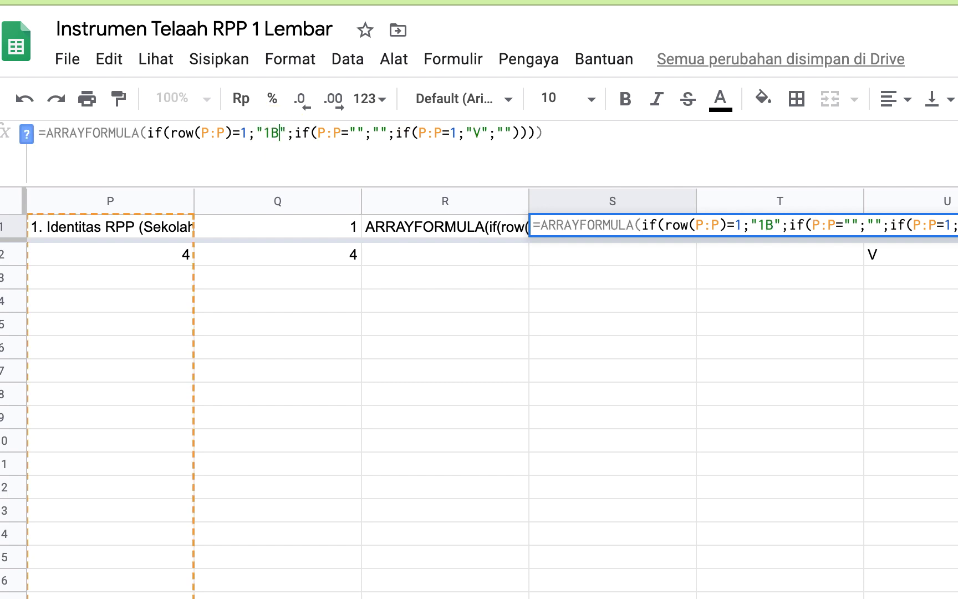
{"action": "left_click", "coordinate": [457, 134]}
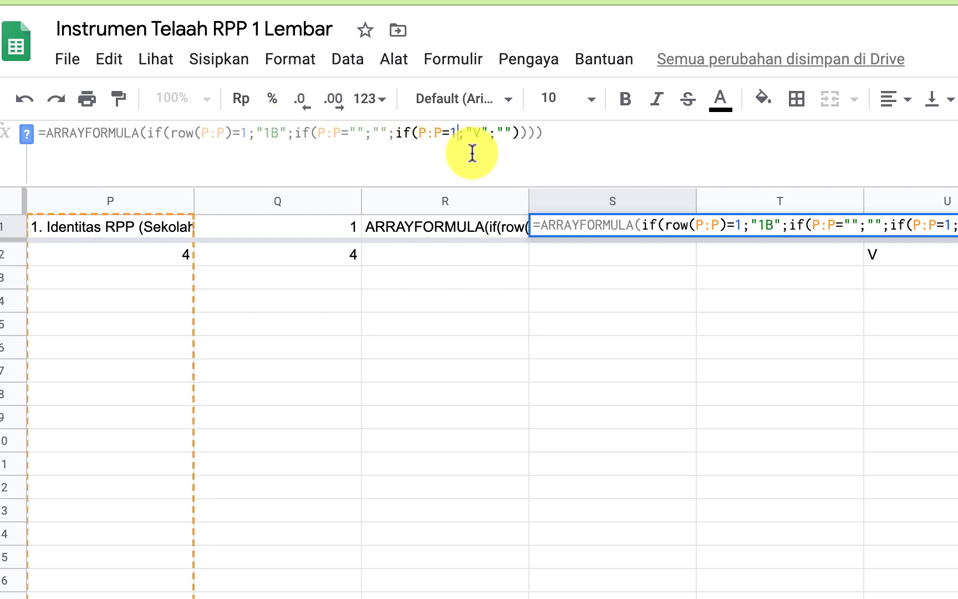
{"action": "key", "text": "BackSpace"}
{"action": "key", "text": "Return"}
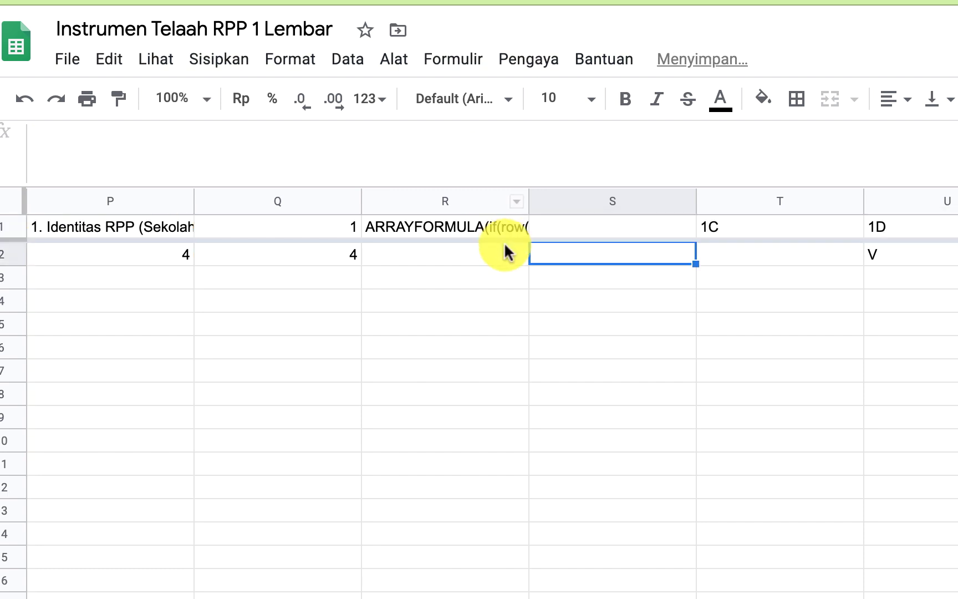
- Add the equals sign back to R1's ARRAYFORMULA so it shows the 1A heading
{"action": "left_click", "coordinate": [442, 223]}
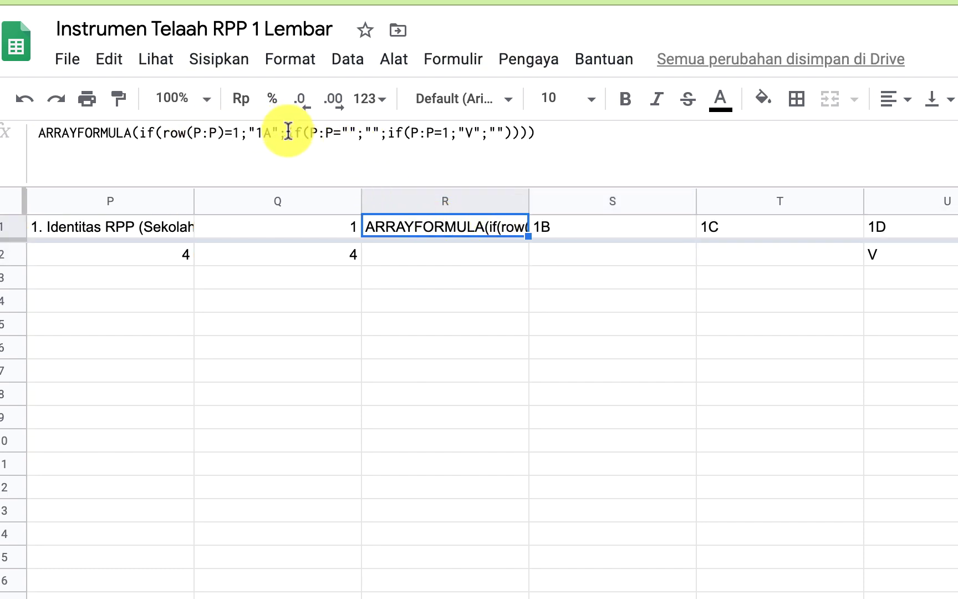
{"action": "left_click", "coordinate": [39, 133]}
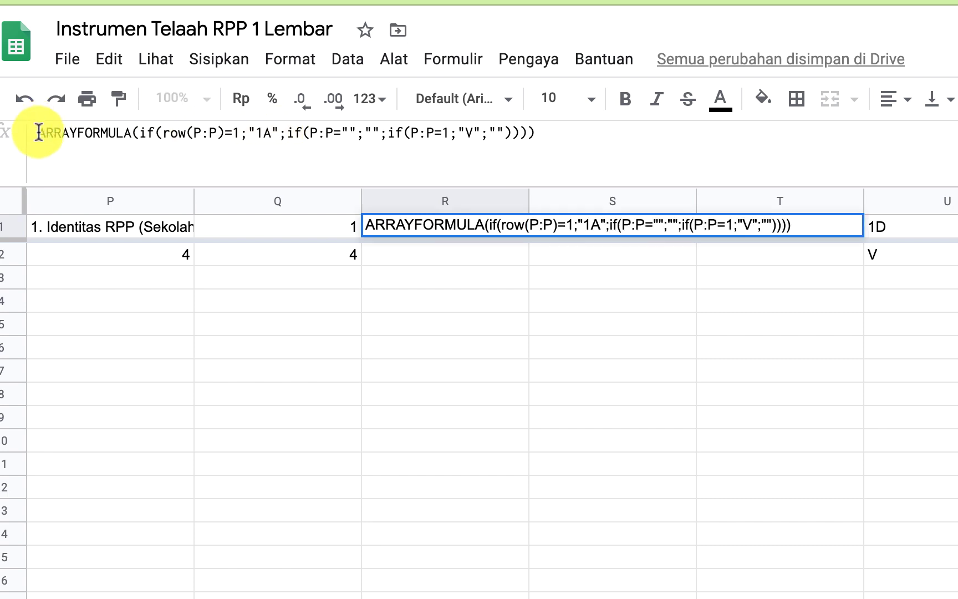
{"action": "type", "text": "="}
{"action": "key", "text": "Return"}
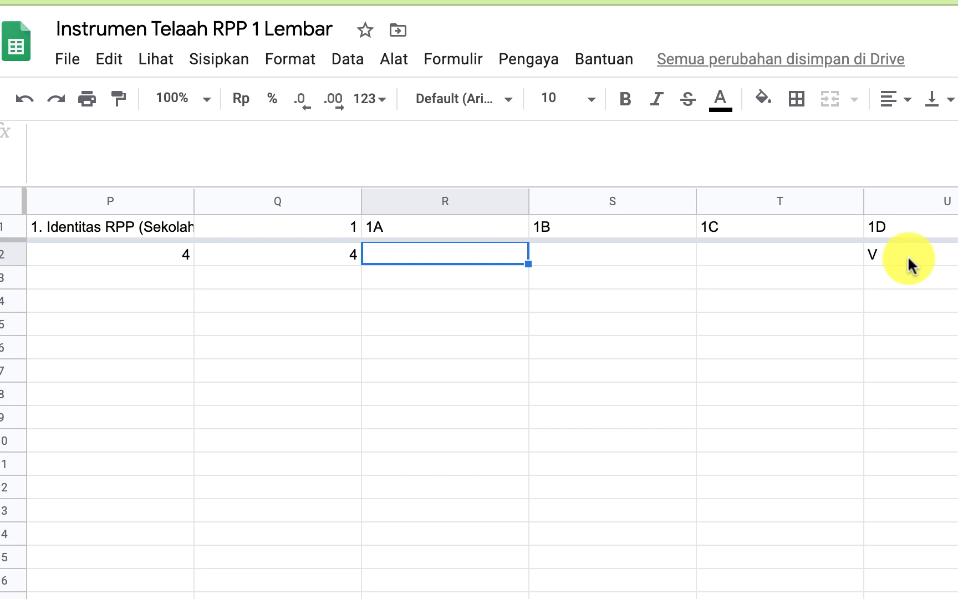
- Strip the equals sign from U1's 1D formula, leaving it as plain text
{"action": "scroll", "coordinate": [909, 265], "scroll_direction": "right", "scroll_amount": 4}
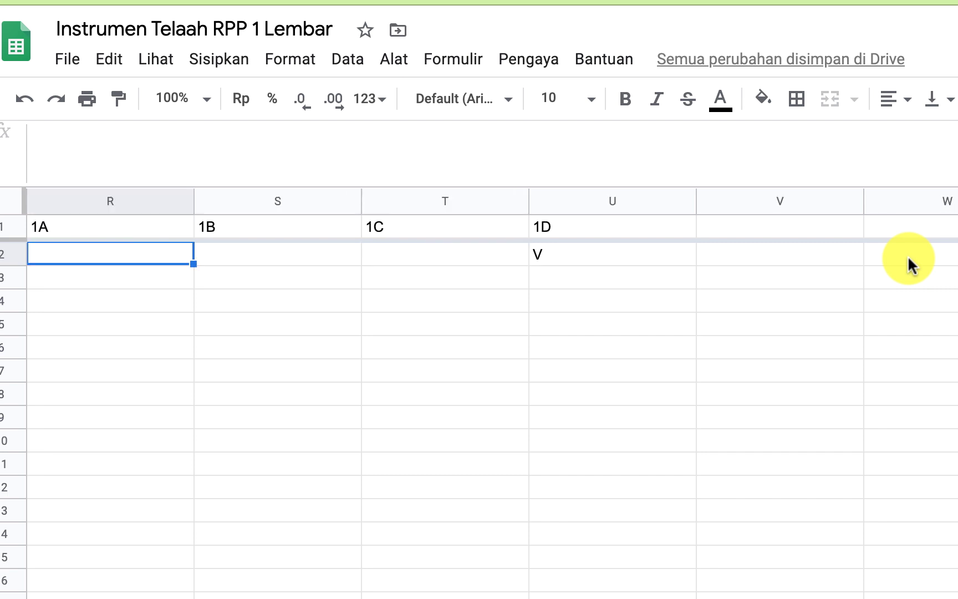
{"action": "scroll", "coordinate": [712, 270], "scroll_direction": "right", "scroll_amount": 2}
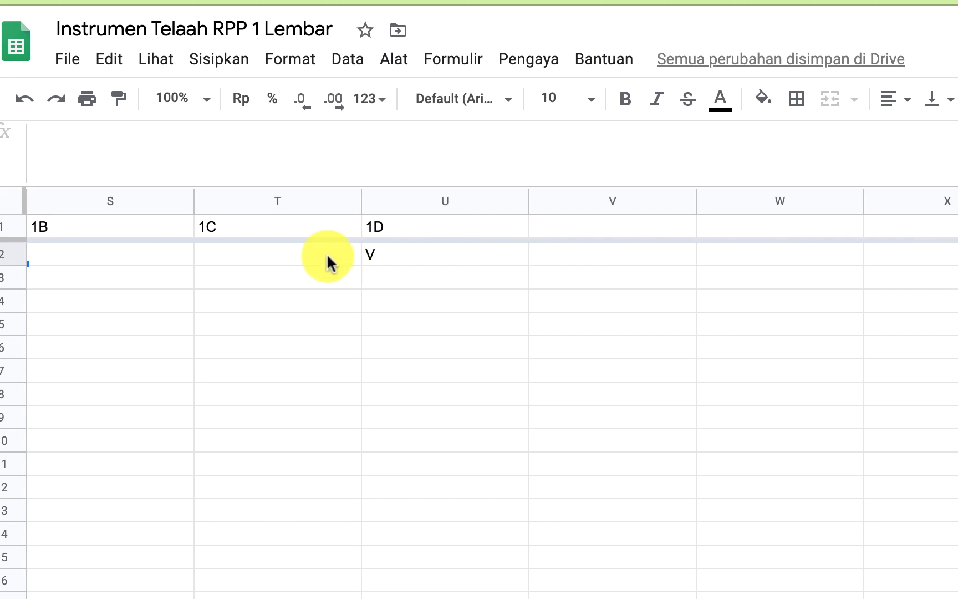
{"action": "left_click", "coordinate": [379, 227]}
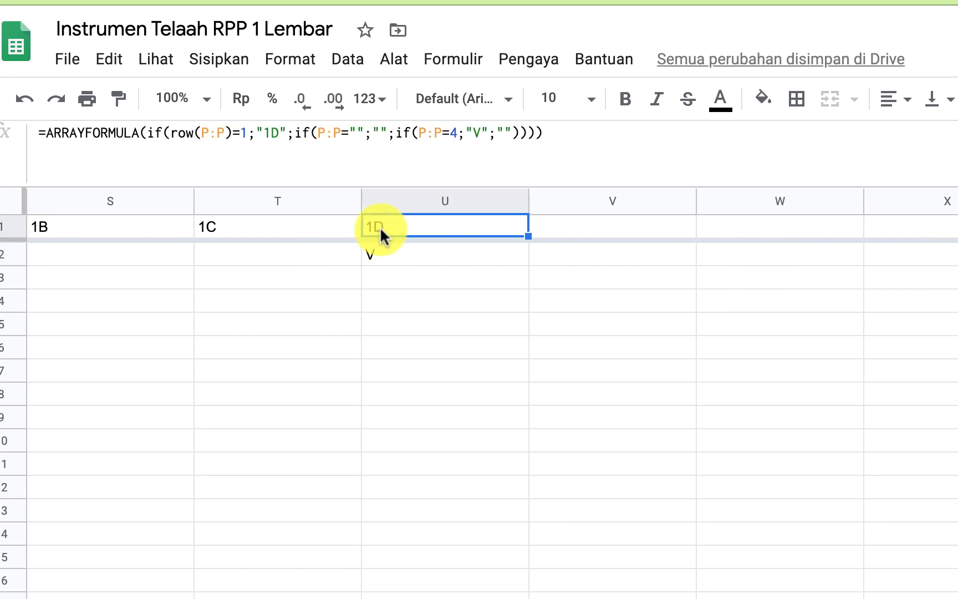
{"action": "left_click", "coordinate": [46, 131]}
{"action": "key", "text": "BackSpace"}
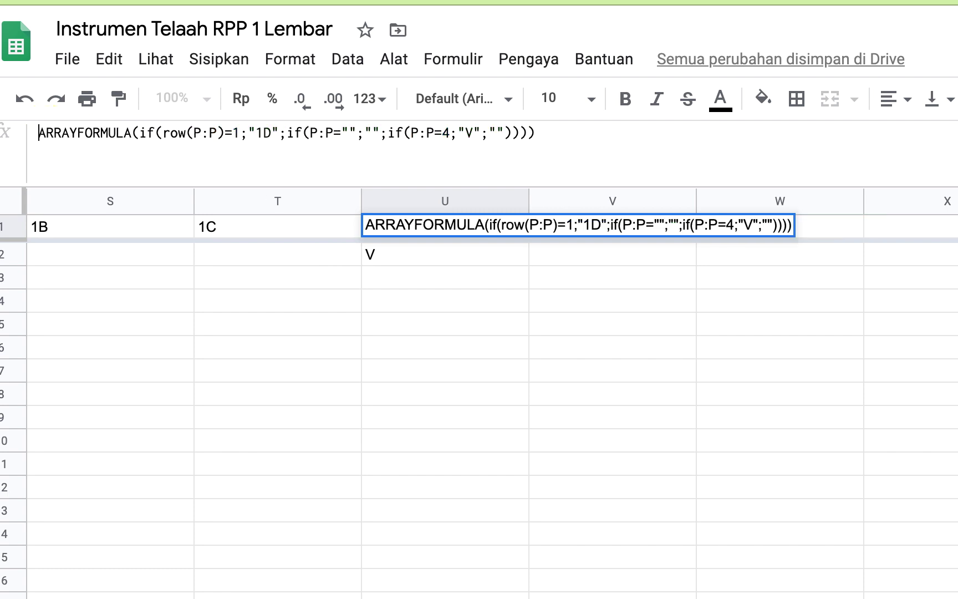
{"action": "key", "text": "Return"}
- Copy U1's formula text into V1 through X1
{"action": "left_click", "coordinate": [416, 228]}
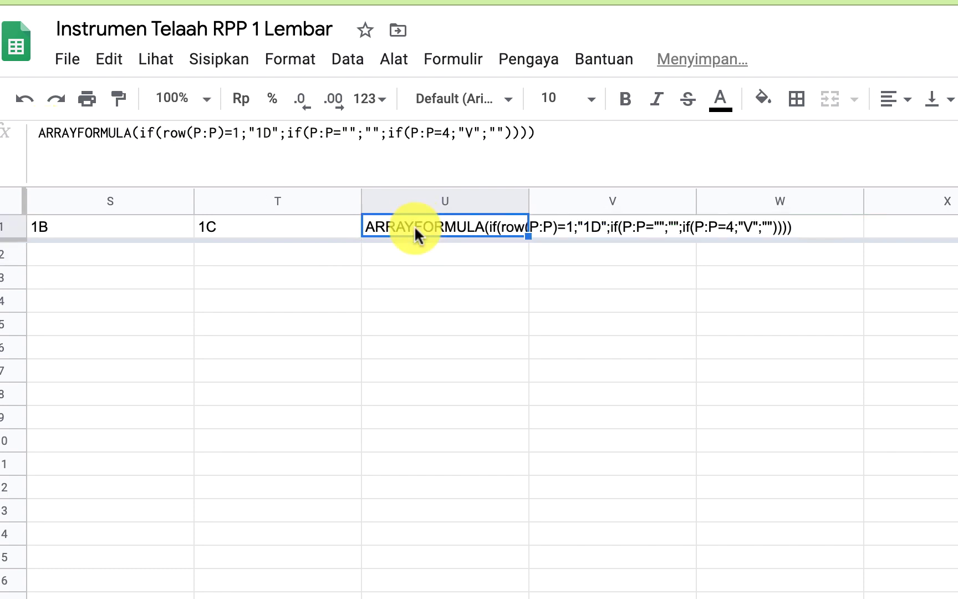
{"action": "key", "text": "ctrl+c"}
{"action": "left_click", "coordinate": [589, 229]}
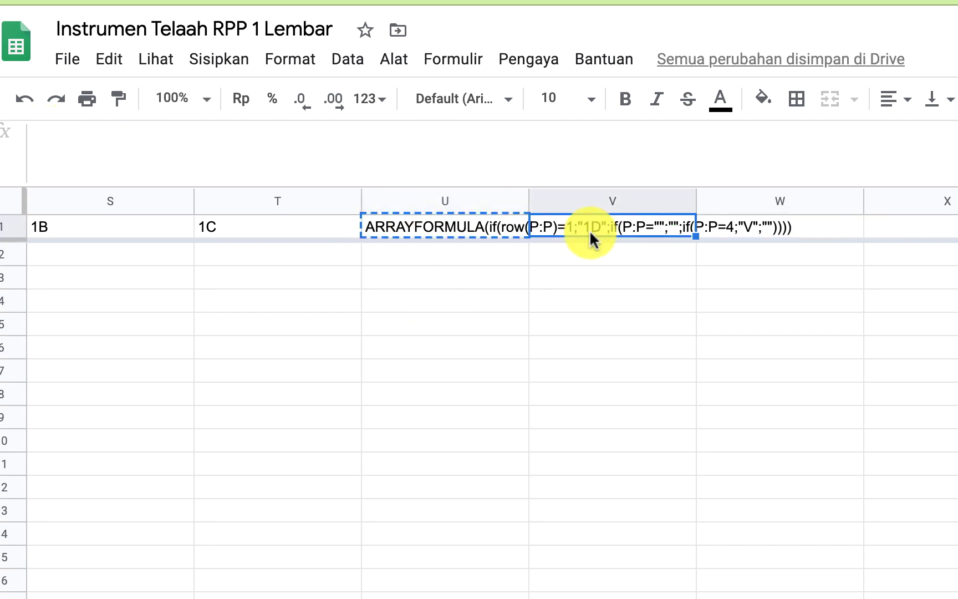
{"action": "left_click", "coordinate": [724, 294]}
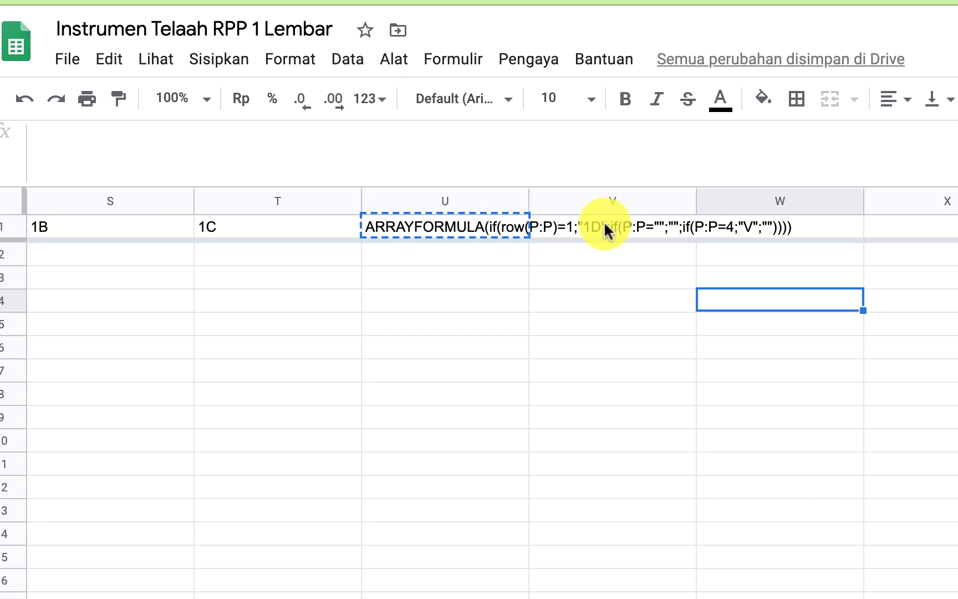
{"action": "left_click", "coordinate": [637, 221]}
{"action": "left_click_drag", "start_coordinate": [636, 222], "coordinate": [932, 229]}
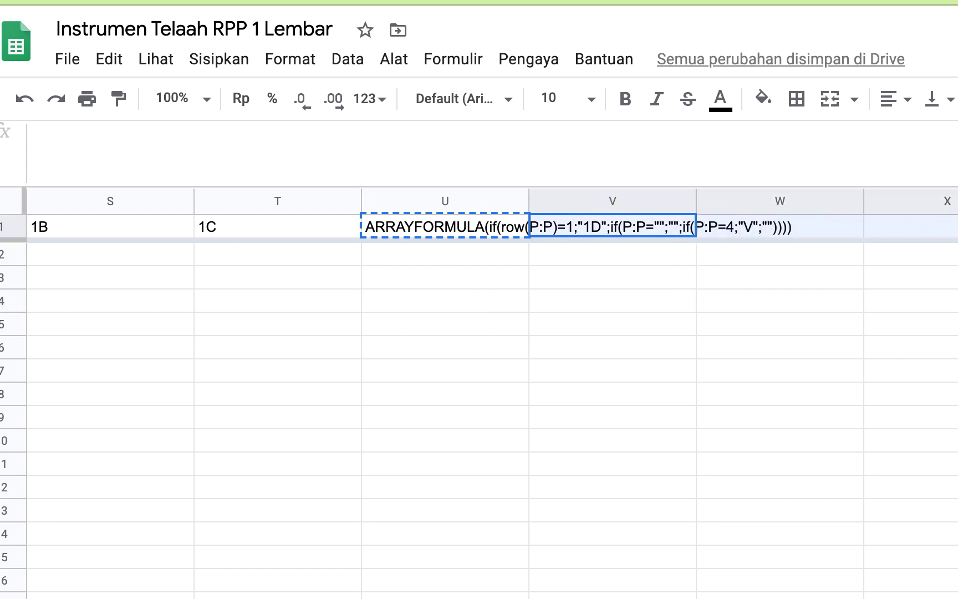
{"action": "key", "text": "ctrl+v"}
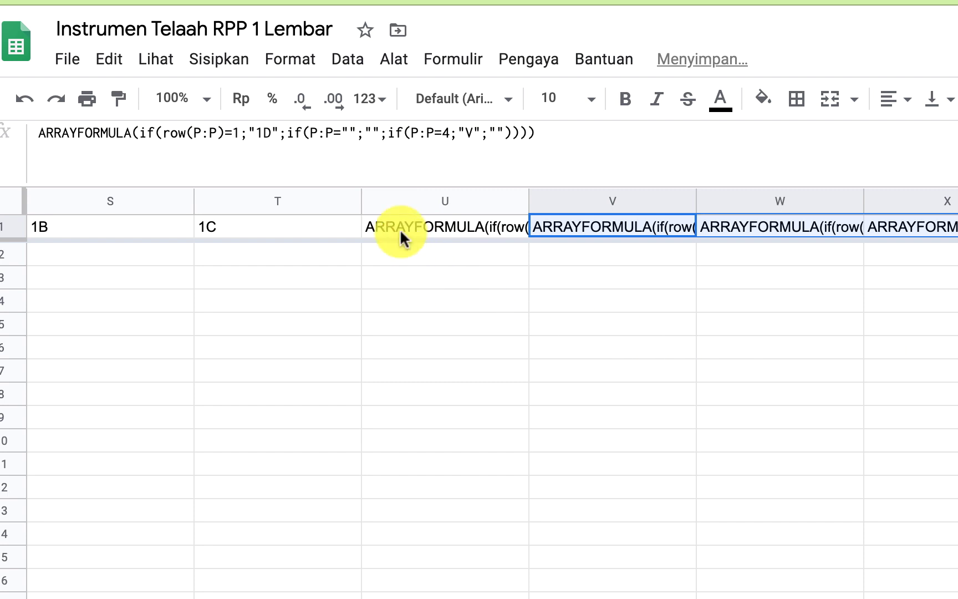
{"action": "left_click", "coordinate": [395, 230]}
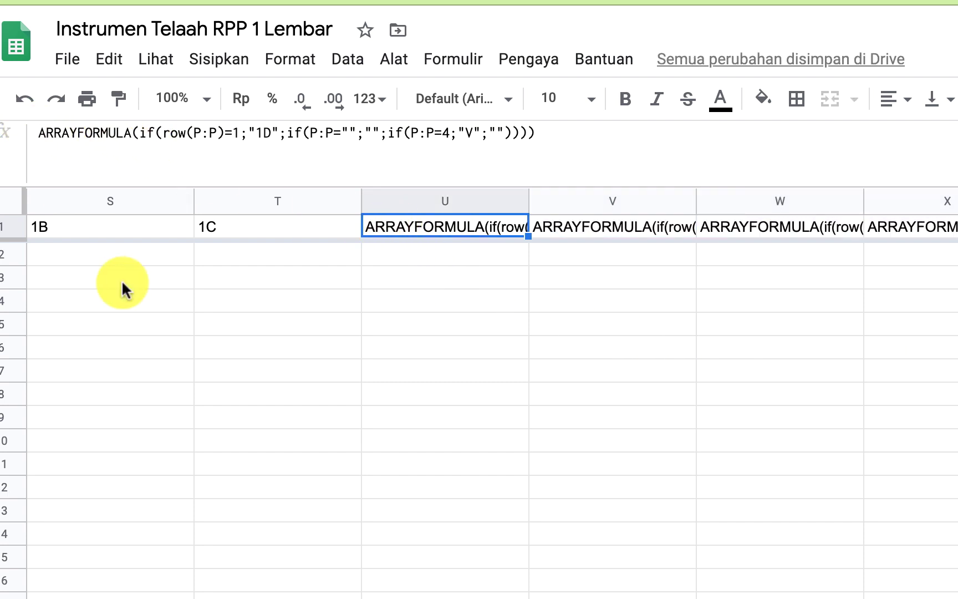
- Restore U1 as a formula and make V1 a formula headed 1E testing P:P=1
{"action": "left_click", "coordinate": [39, 132]}
{"action": "type", "text": "="}
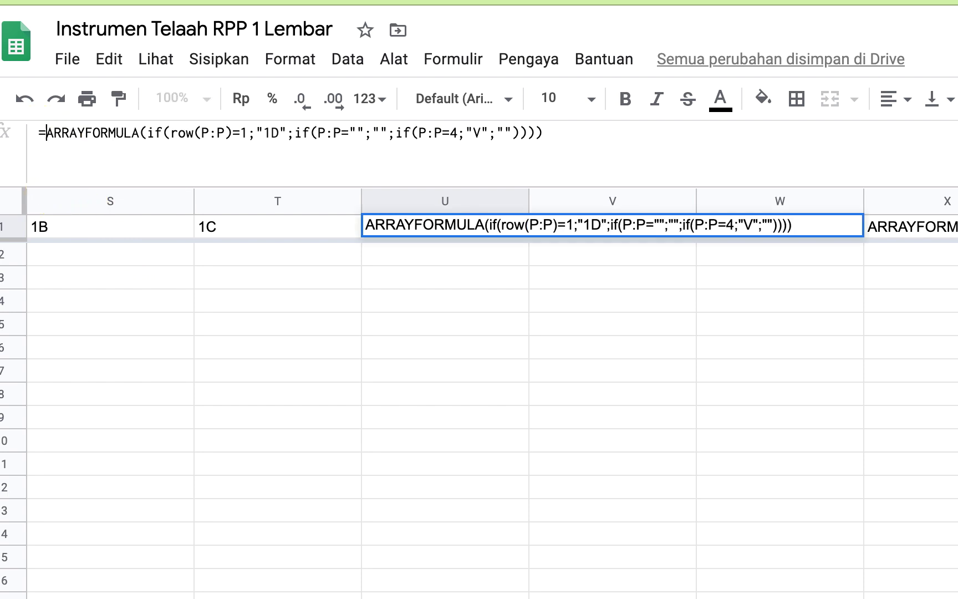
{"action": "key", "text": "Return"}
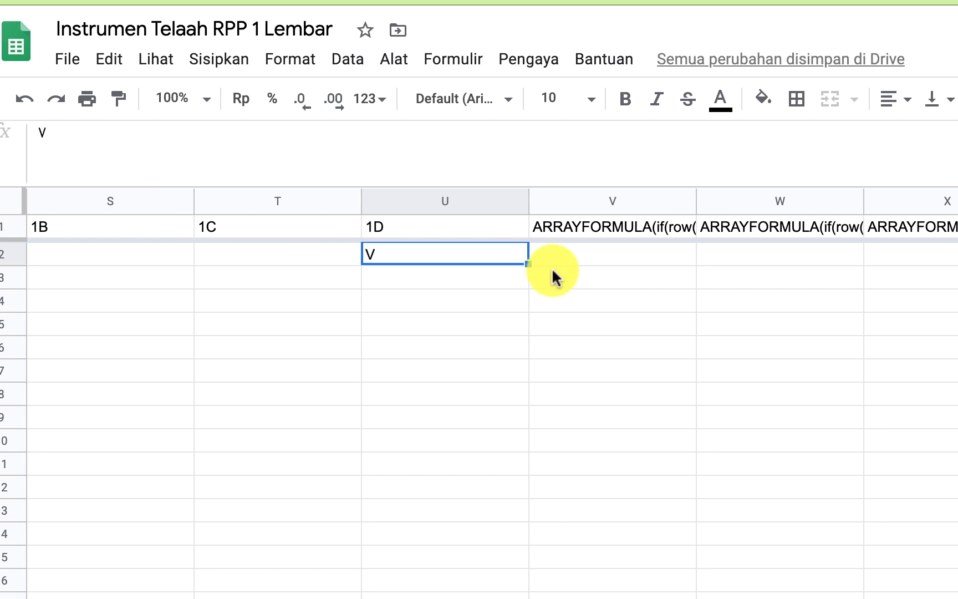
{"action": "left_click", "coordinate": [571, 226]}
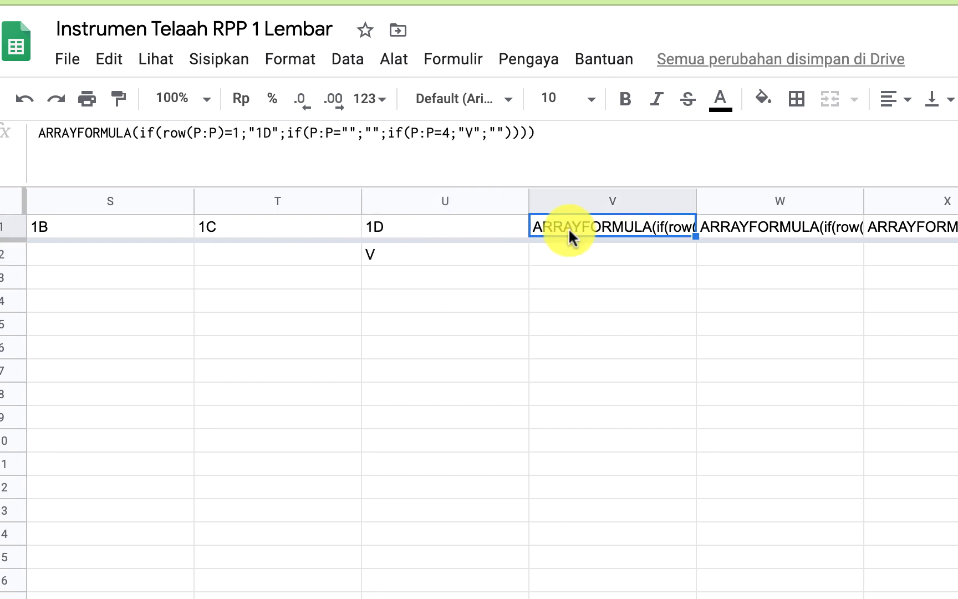
{"action": "left_click", "coordinate": [39, 136]}
{"action": "type", "text": "="}
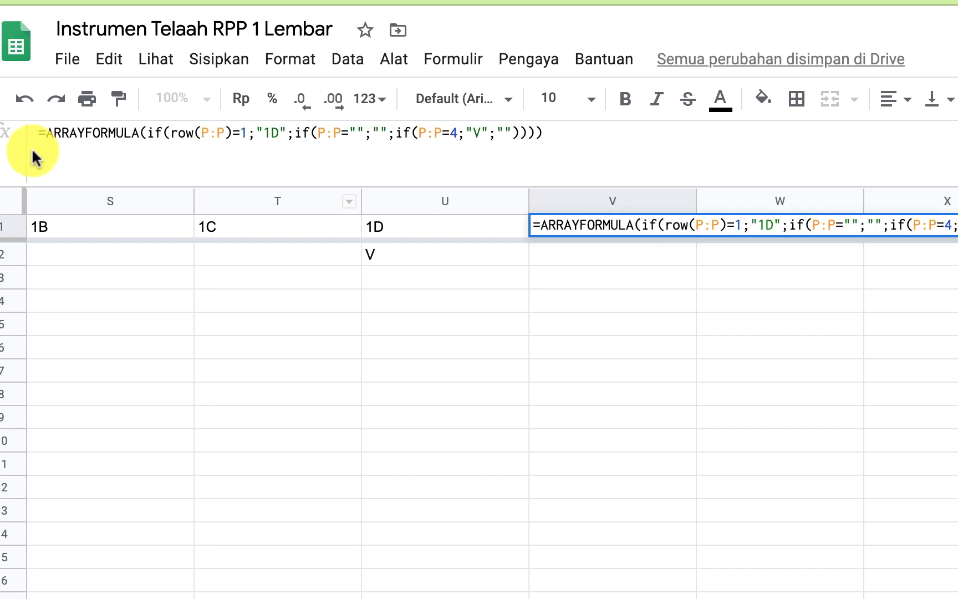
{"action": "left_click_drag", "start_coordinate": [270, 128], "coordinate": [279, 131]}
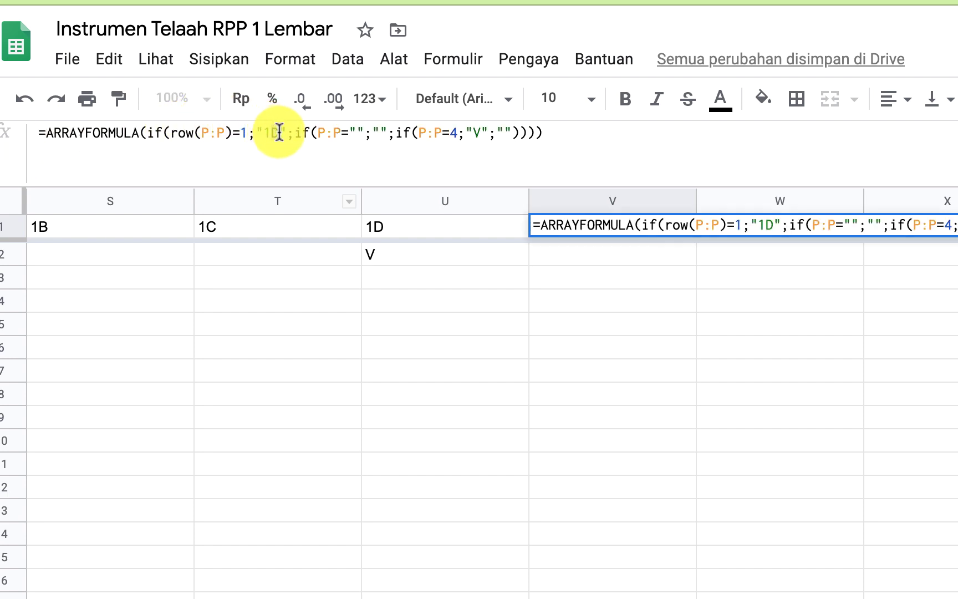
{"action": "type", "text": "E"}
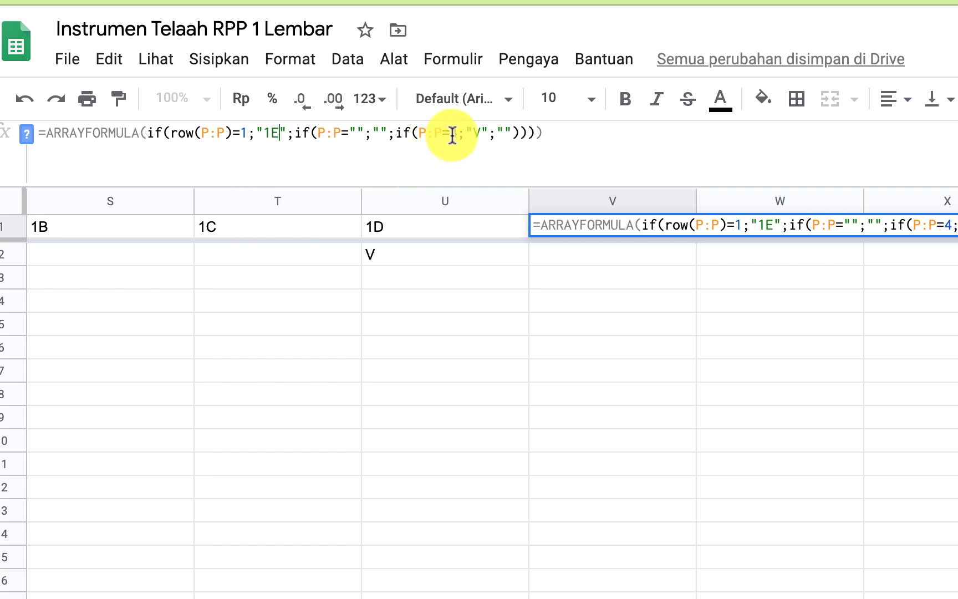
{"action": "double_click", "coordinate": [452, 134]}
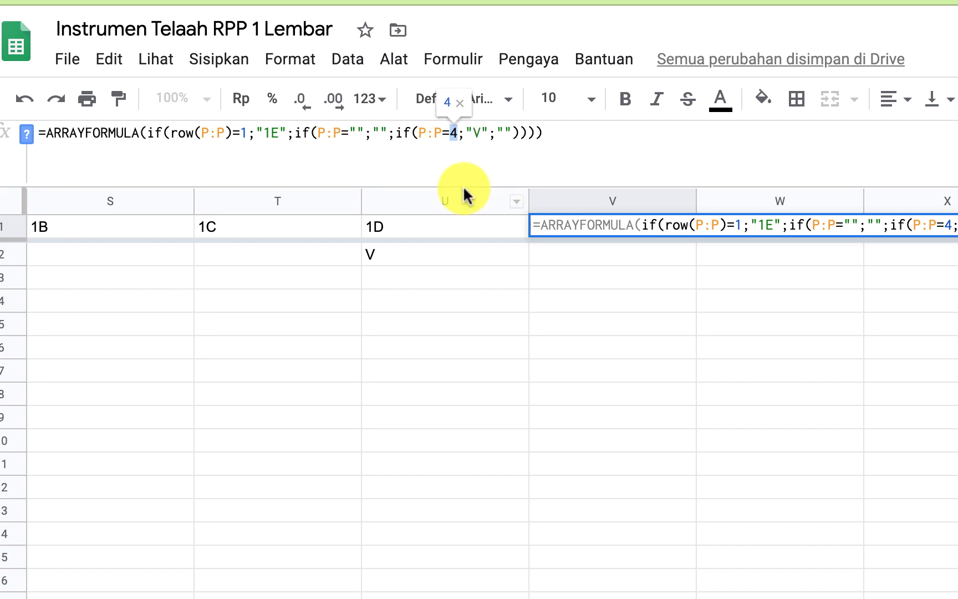
{"action": "type", "text": "1"}
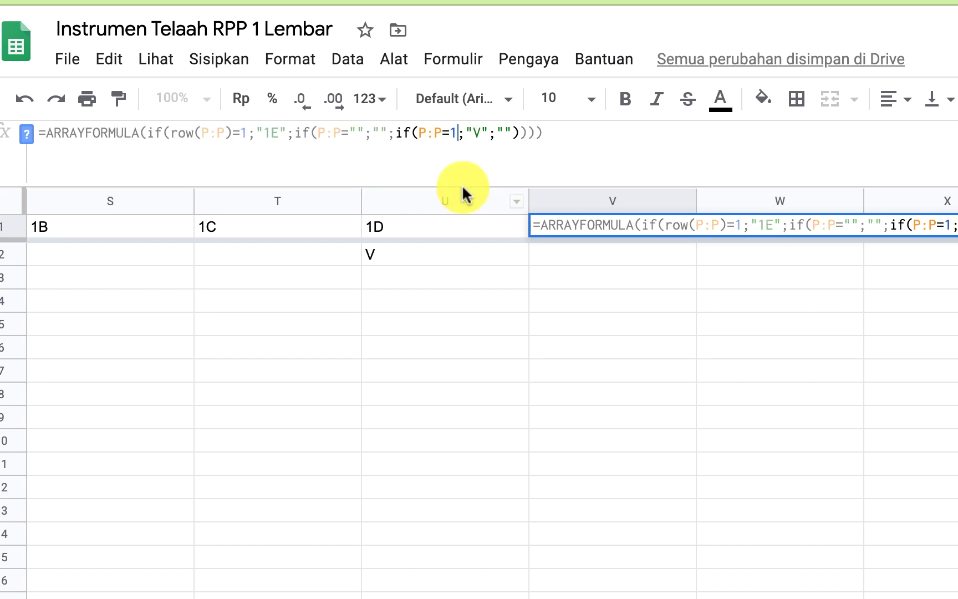
{"action": "double_click", "coordinate": [478, 133]}
{"action": "type", "text": "1"}
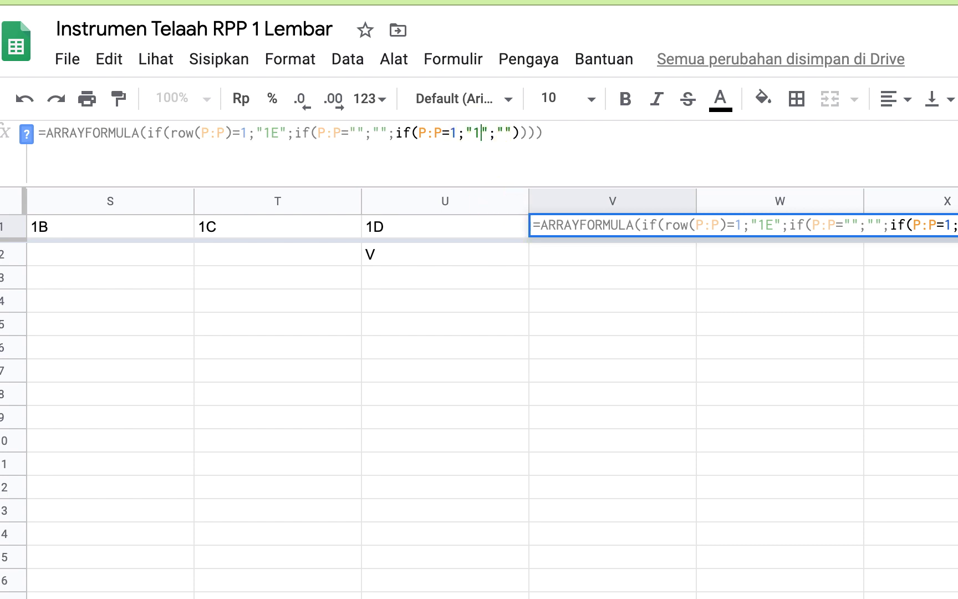
{"action": "key", "text": "Return"}
- Make W1 a working formula headed 1F that tests P:P=2
{"action": "left_click", "coordinate": [765, 225]}
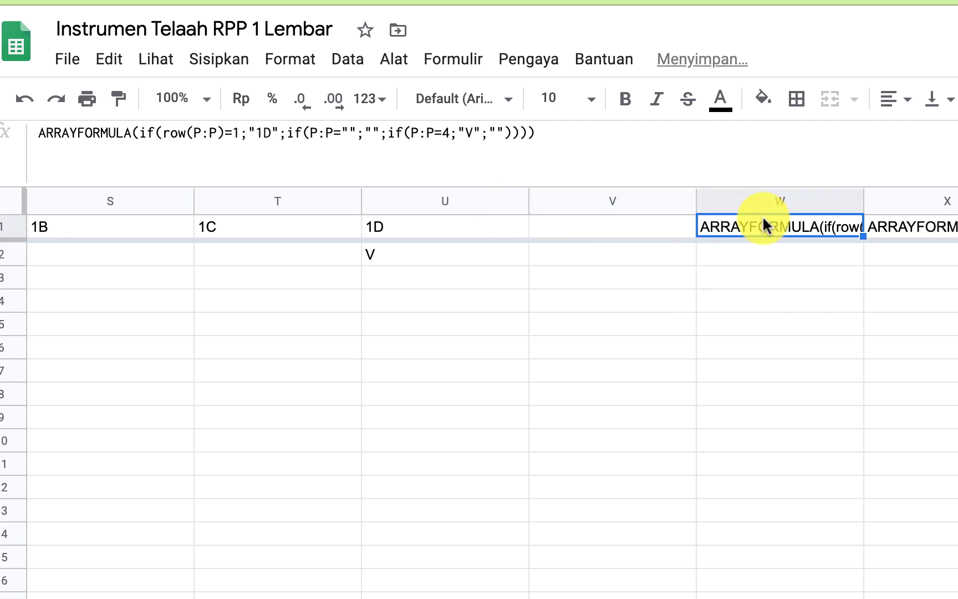
{"action": "left_click", "coordinate": [40, 133]}
{"action": "type", "text": "="}
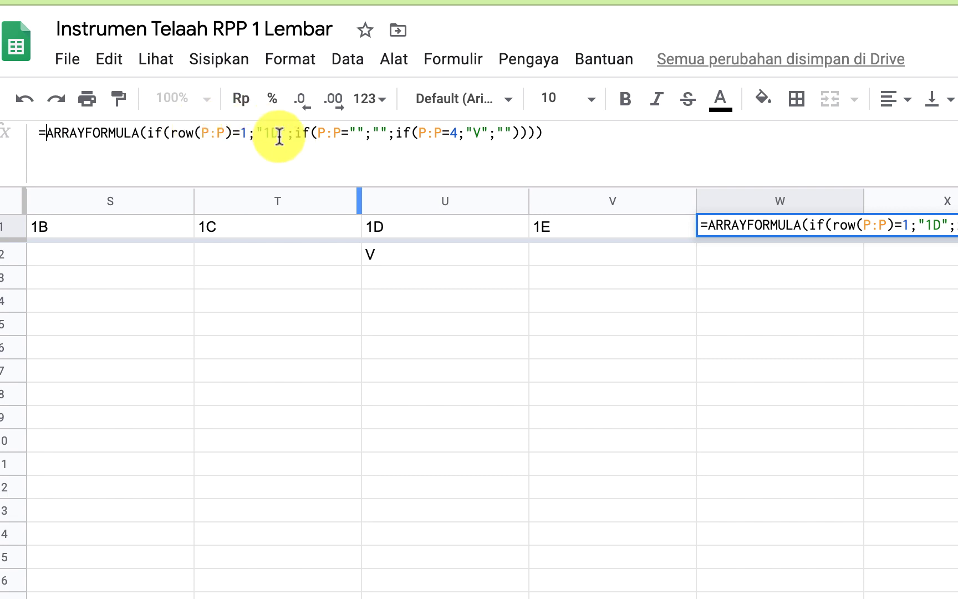
{"action": "left_click", "coordinate": [273, 135]}
{"action": "key", "text": "BackSpace"}
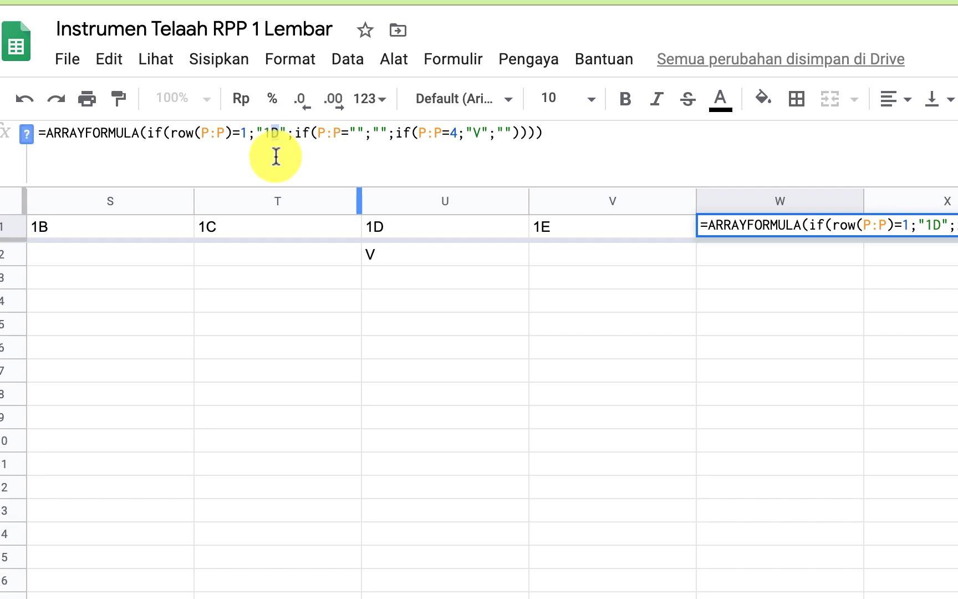
{"action": "type", "text": "F"}
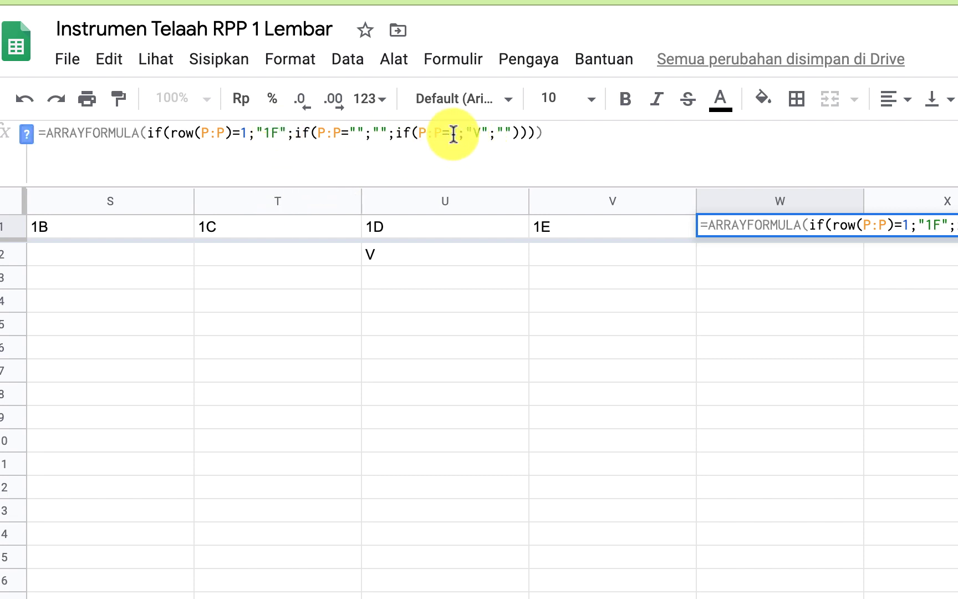
{"action": "double_click", "coordinate": [453, 133]}
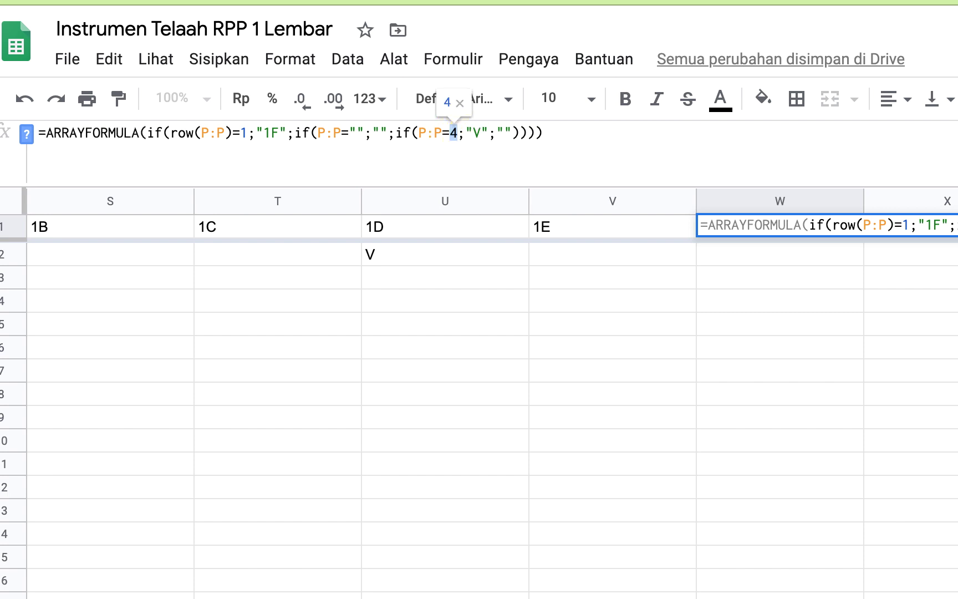
{"action": "type", "text": "2"}
{"action": "left_click", "coordinate": [476, 134]}
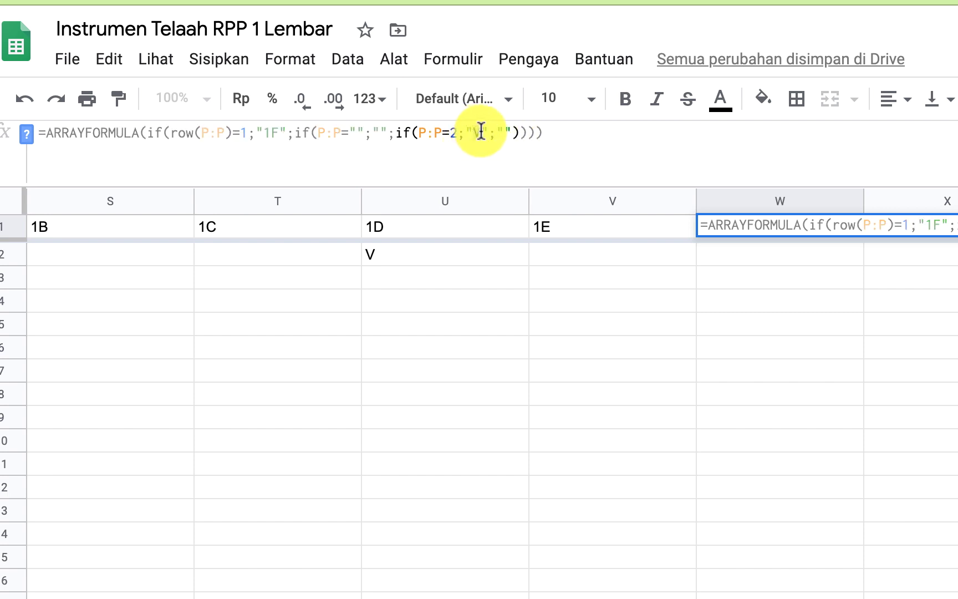
{"action": "type", "text": "2"}
{"action": "key", "text": "Return"}
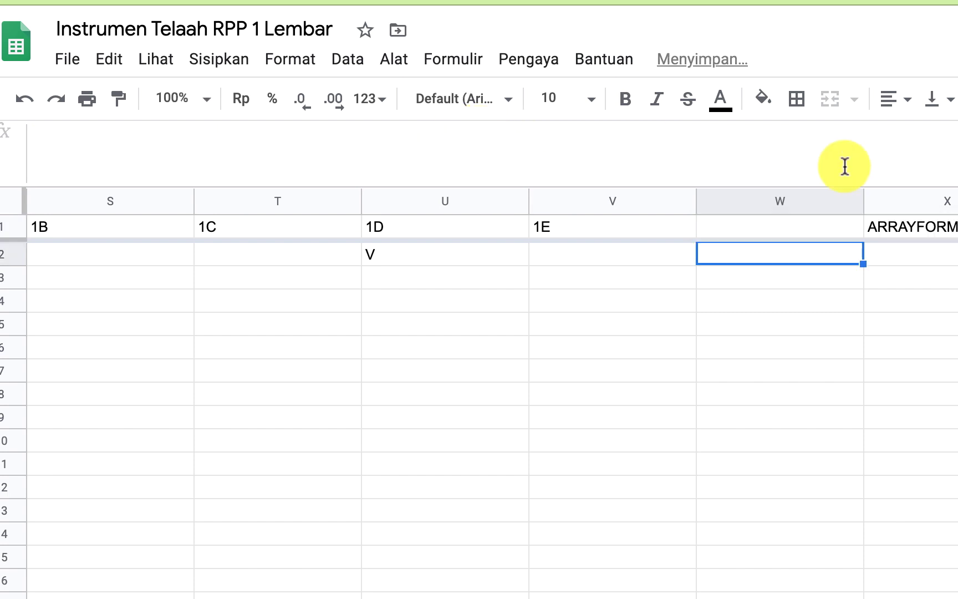
- Turn X1's pasted text into a working formula headed 1G that marks V where P equals 3
{"action": "left_click", "coordinate": [929, 235]}
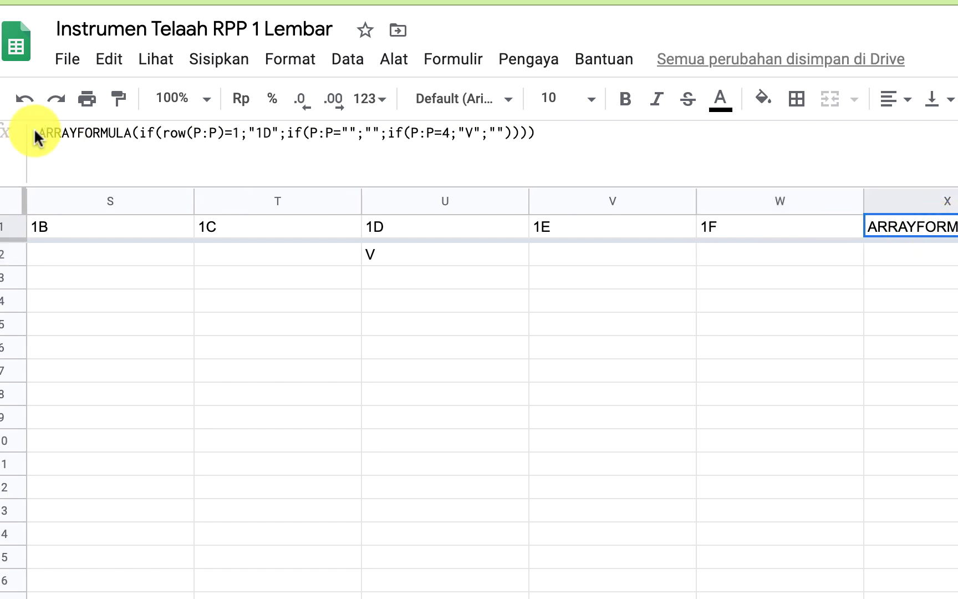
{"action": "left_click", "coordinate": [38, 132]}
{"action": "type", "text": "="}
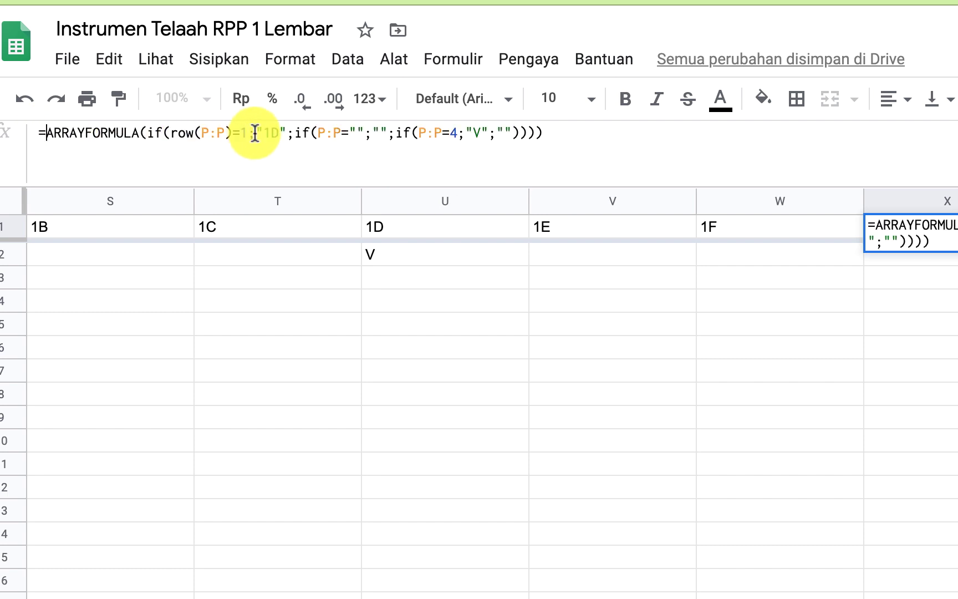
{"action": "left_click", "coordinate": [278, 134]}
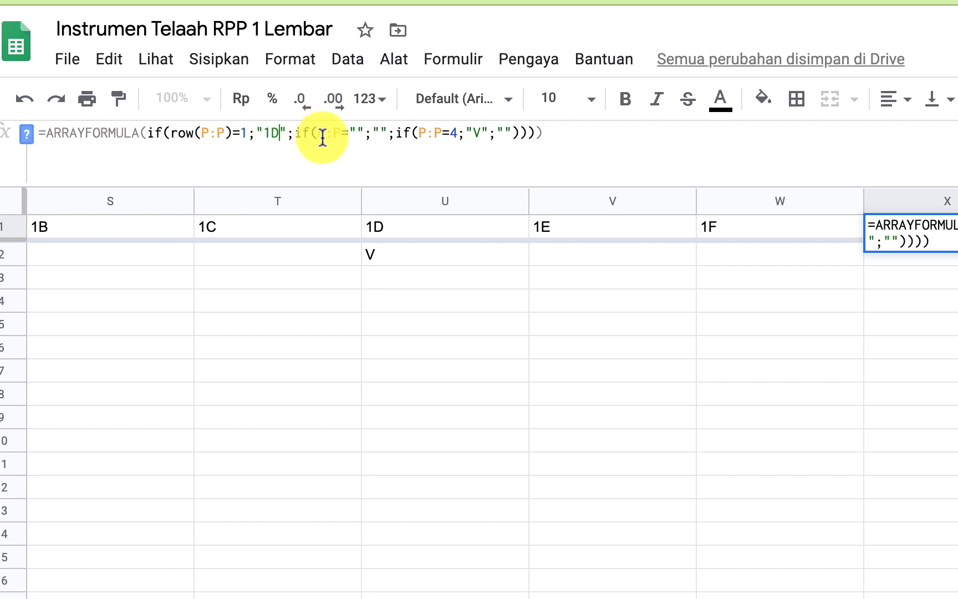
{"action": "key", "text": "BackSpace"}
{"action": "type", "text": "G"}
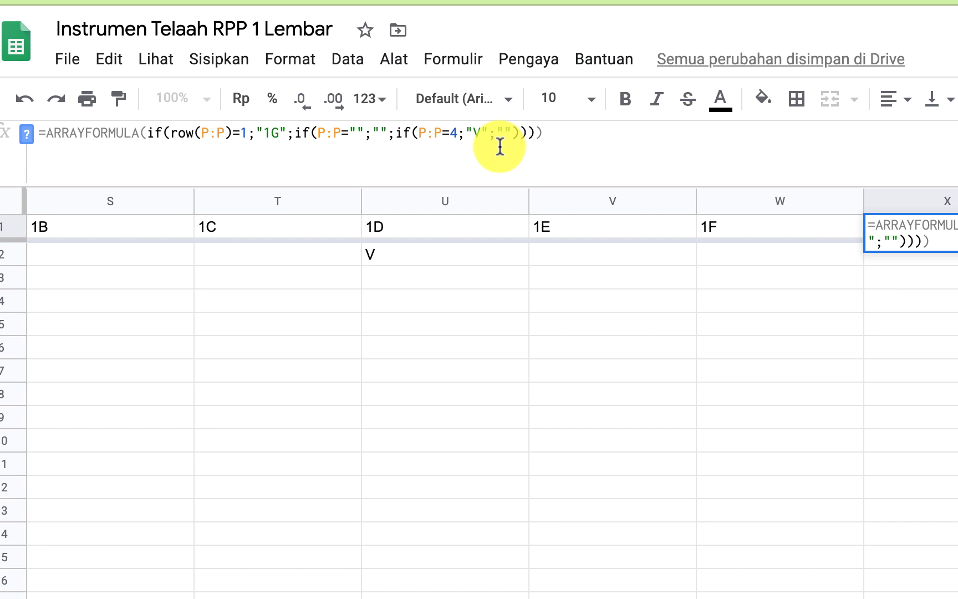
{"action": "left_click", "coordinate": [458, 139]}
{"action": "key", "text": "BackSpace"}
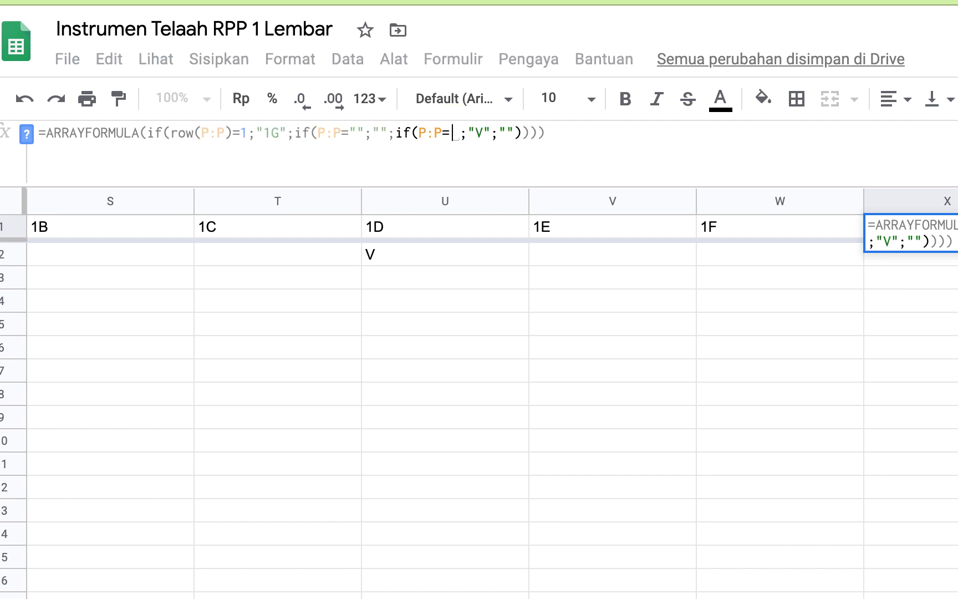
{"action": "type", "text": "3"}
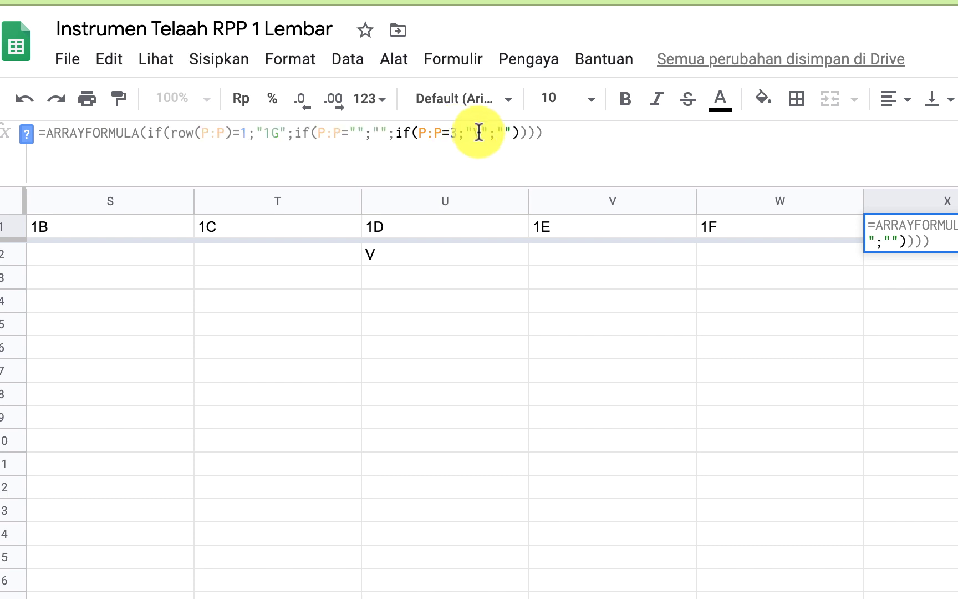
{"action": "key", "text": "Return"}
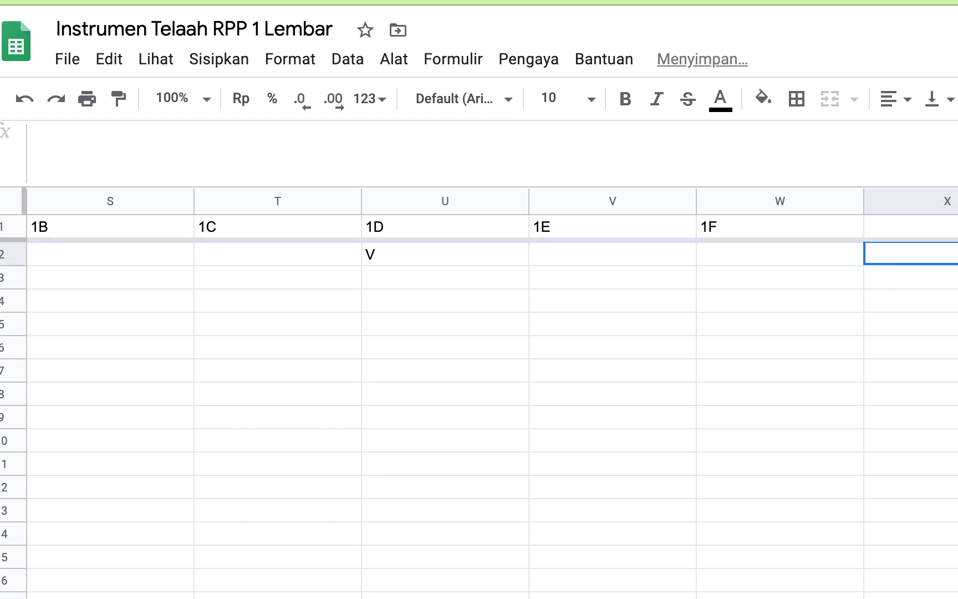
{"action": "key", "text": "Right"}
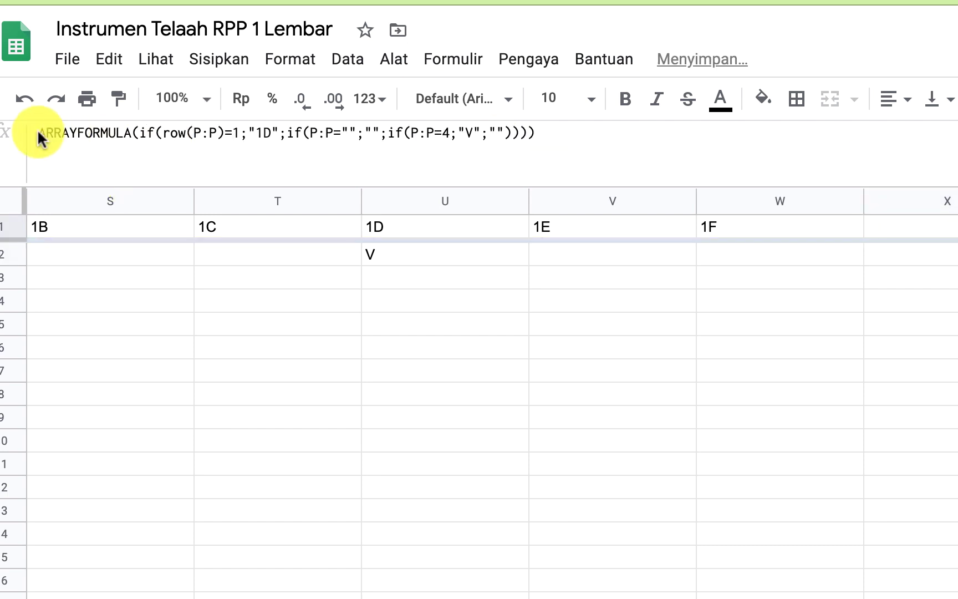
- Relabel Y1's copied helper formula from 1D to 1H and commit it
{"action": "left_click", "coordinate": [38, 133]}
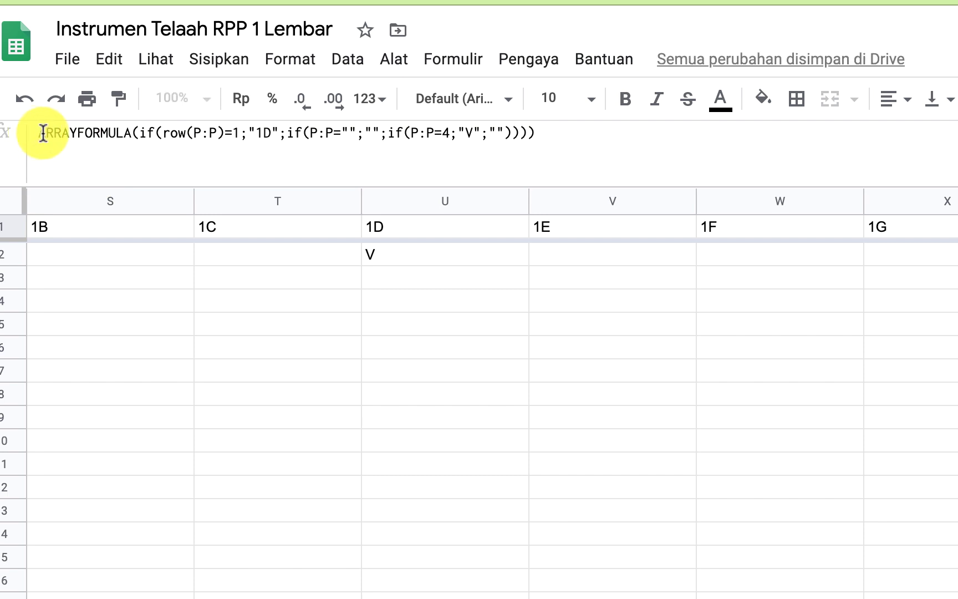
{"action": "left_click", "coordinate": [281, 134]}
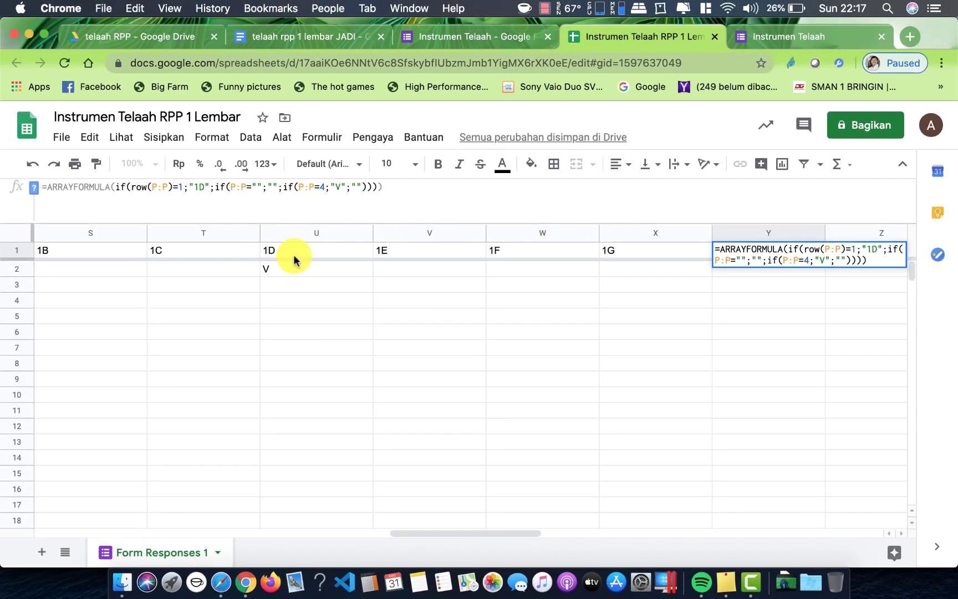
{"action": "key", "text": "BackSpace"}
{"action": "type", "text": "H"}
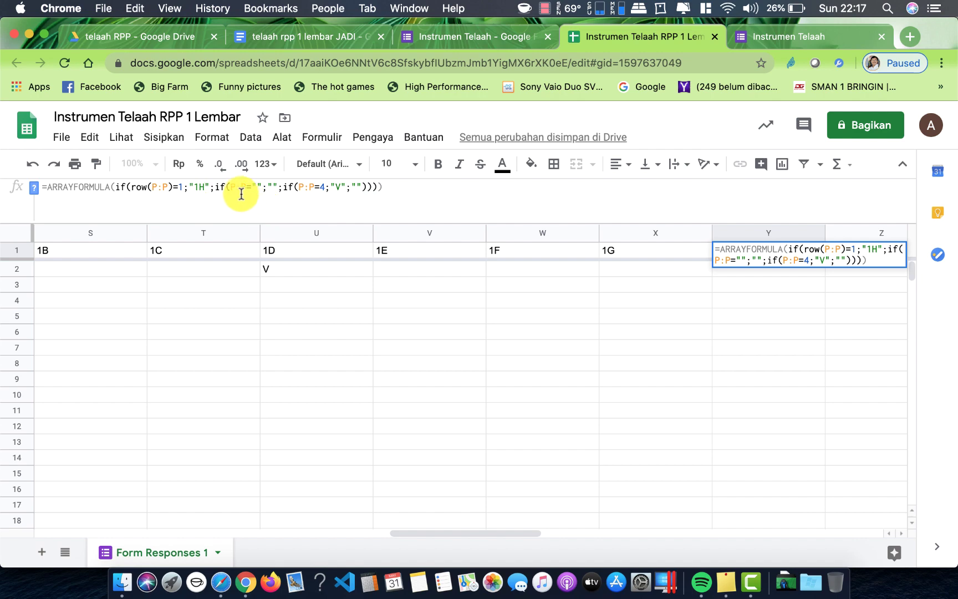
{"action": "left_click", "coordinate": [340, 188]}
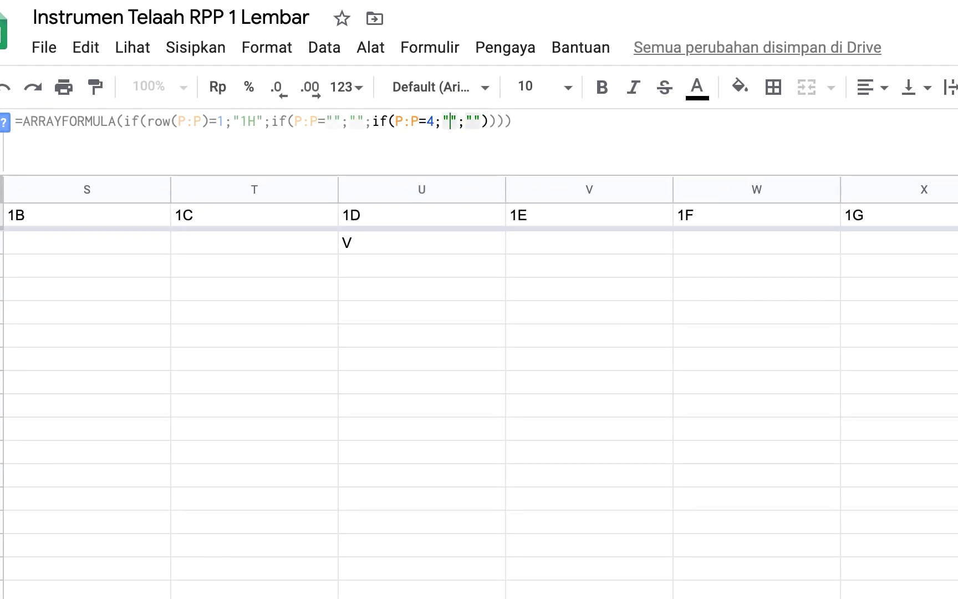
{"action": "left_click", "coordinate": [485, 121]}
{"action": "type", "text": "4"}
{"action": "key", "text": "Return"}
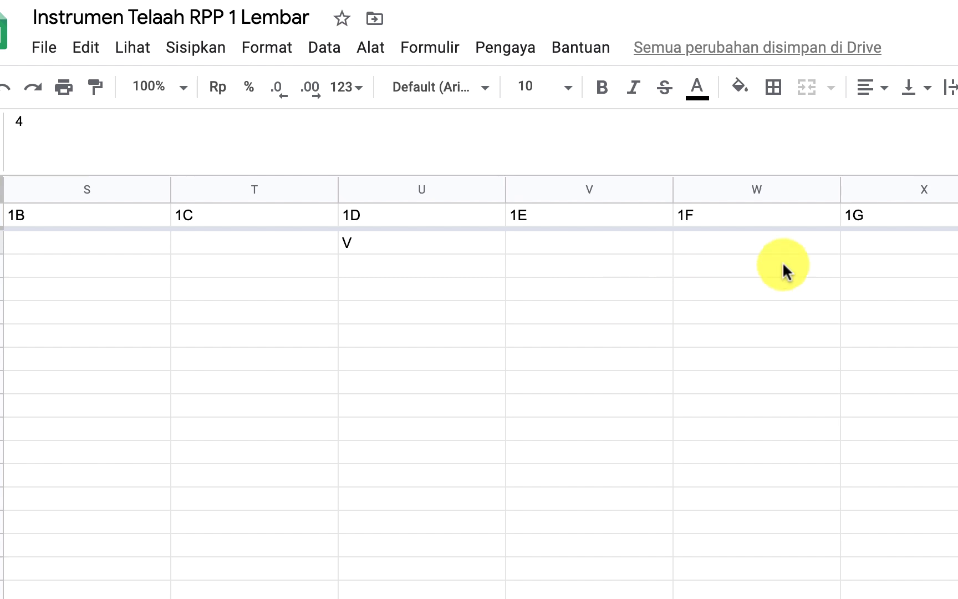
{"action": "scroll", "coordinate": [534, 258], "scroll_direction": "left", "scroll_amount": 2}
{"action": "scroll", "coordinate": [534, 257], "scroll_direction": "left", "scroll_amount": 2}
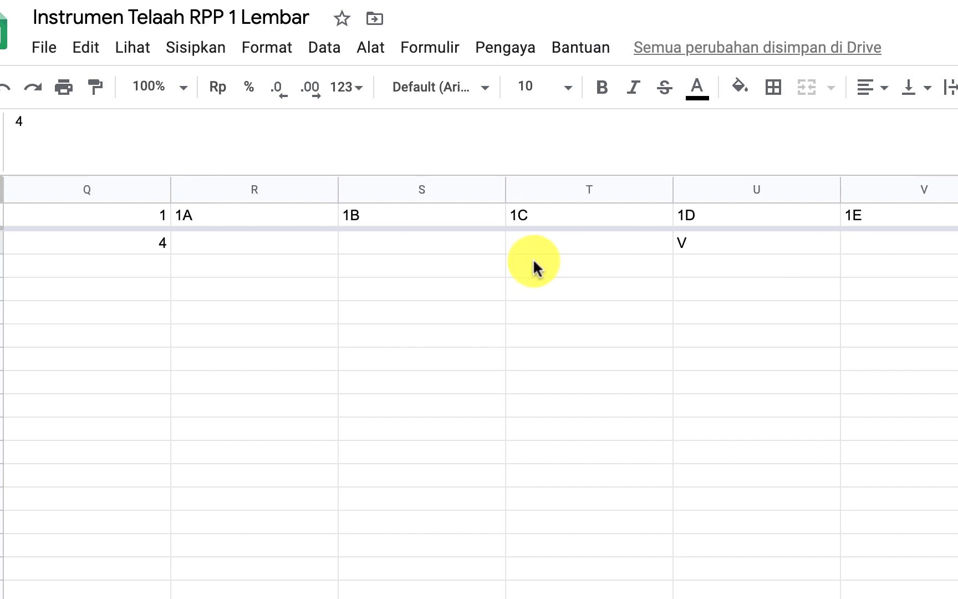
{"action": "left_click", "coordinate": [242, 214]}
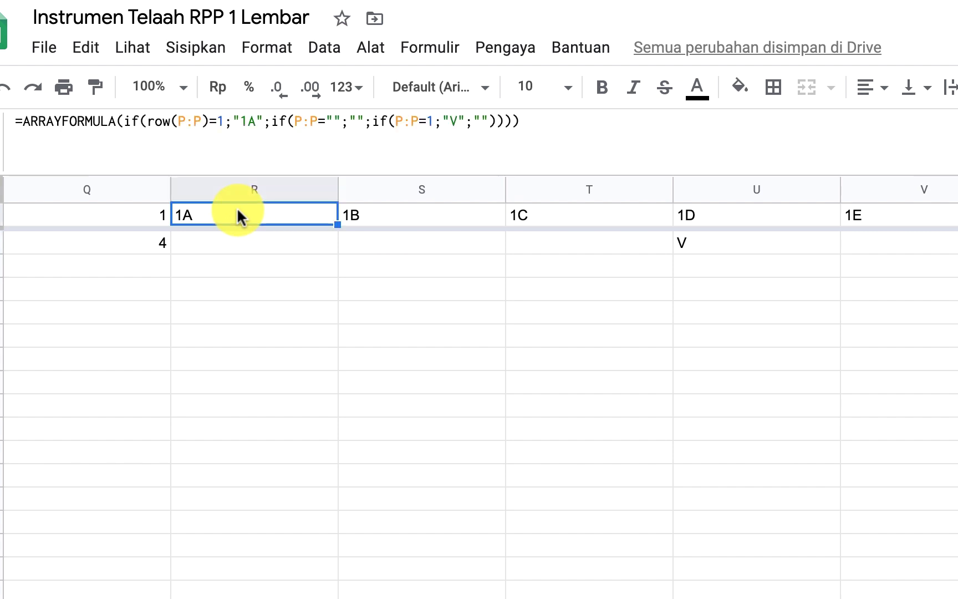
{"action": "left_click", "coordinate": [396, 215]}
{"action": "left_click", "coordinate": [532, 219]}
{"action": "left_click", "coordinate": [721, 215]}
{"action": "left_click", "coordinate": [899, 215]}
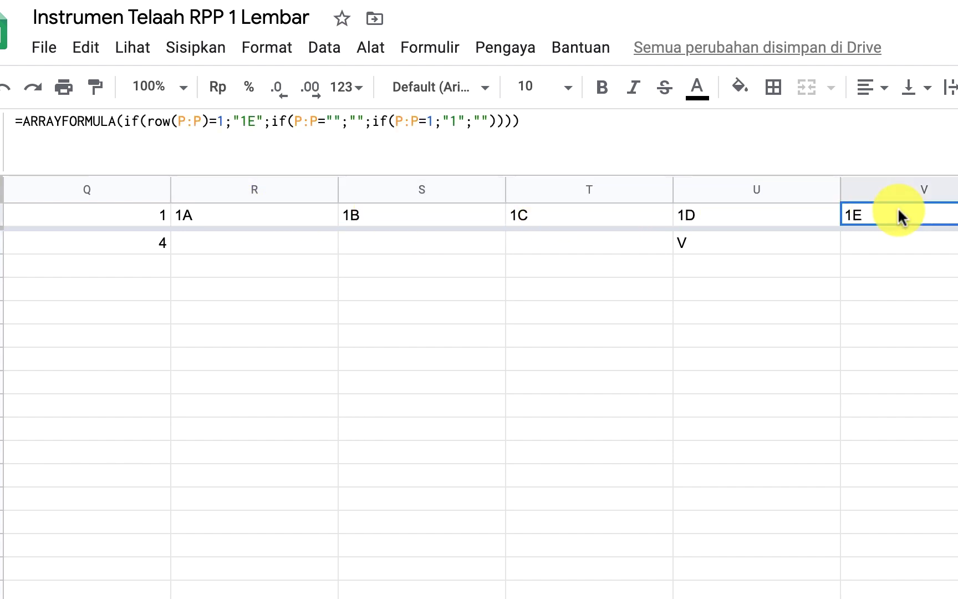
{"action": "left_click", "coordinate": [229, 221]}
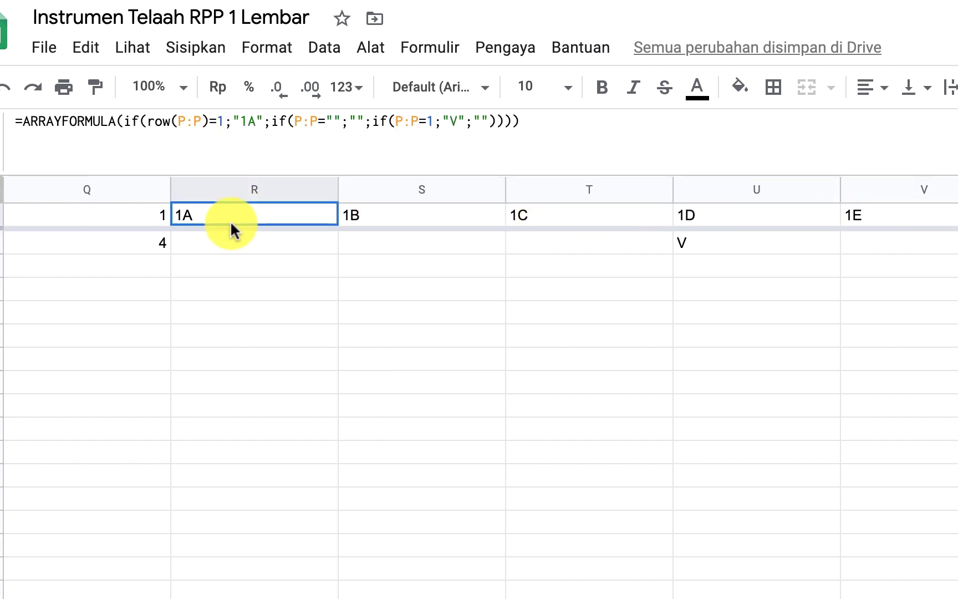
{"action": "scroll", "coordinate": [266, 278], "scroll_direction": "left", "scroll_amount": 2}
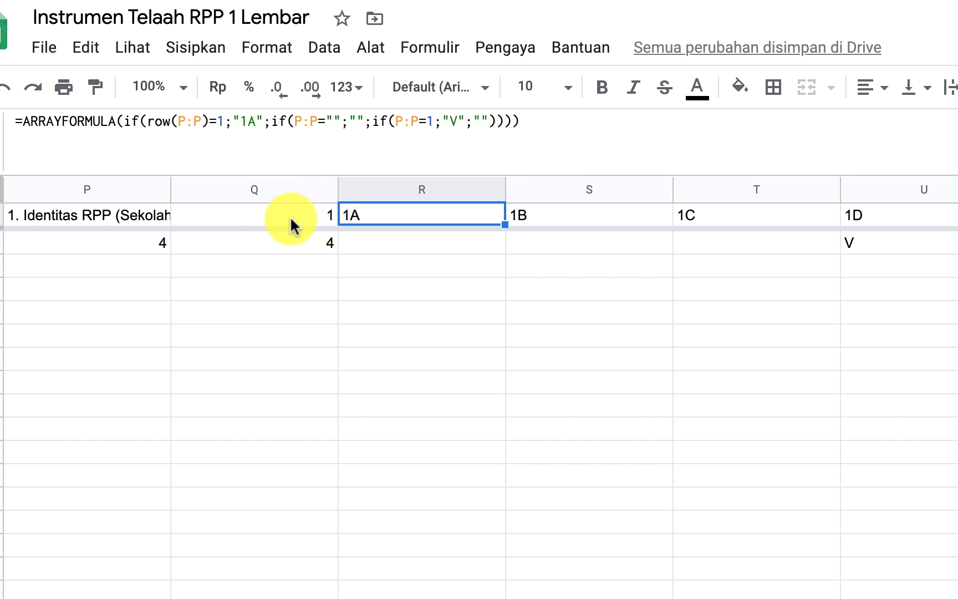
- Replace the fixed 1 in R1's heading with Q& so the label becomes Q&"A"
{"action": "left_click", "coordinate": [245, 123]}
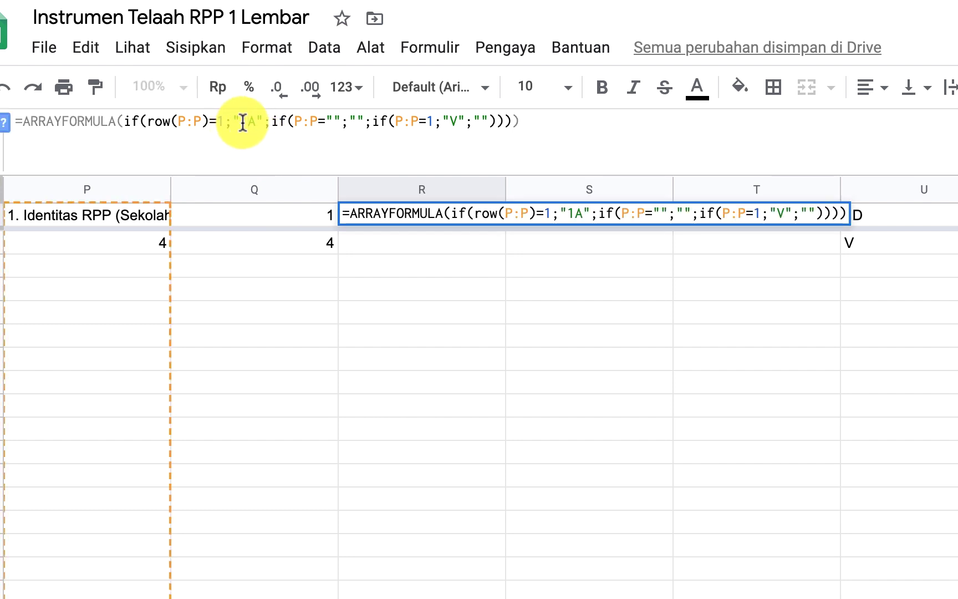
{"action": "key", "text": "BackSpace"}
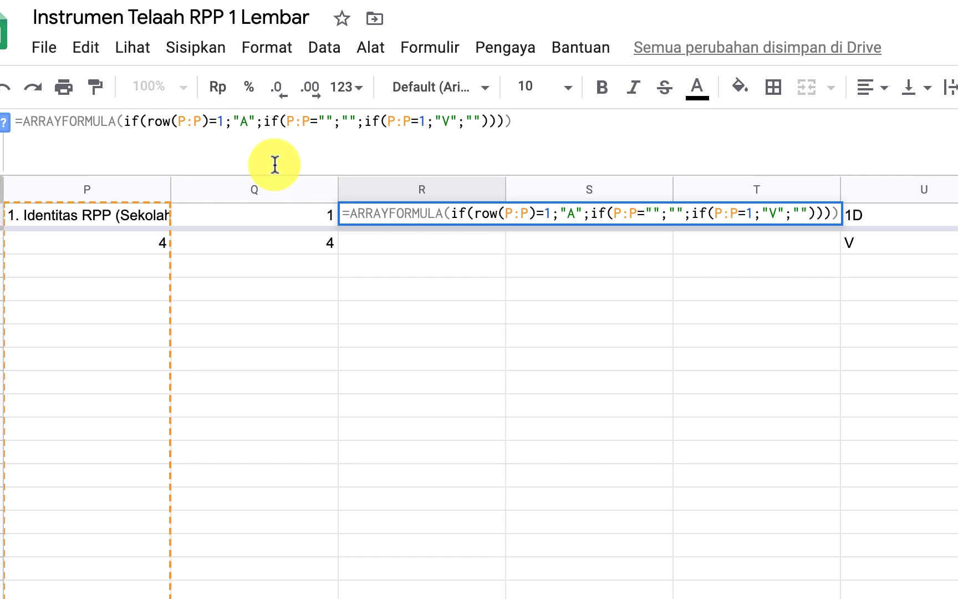
{"action": "left_click", "coordinate": [233, 121]}
{"action": "type", "text": "Q"}
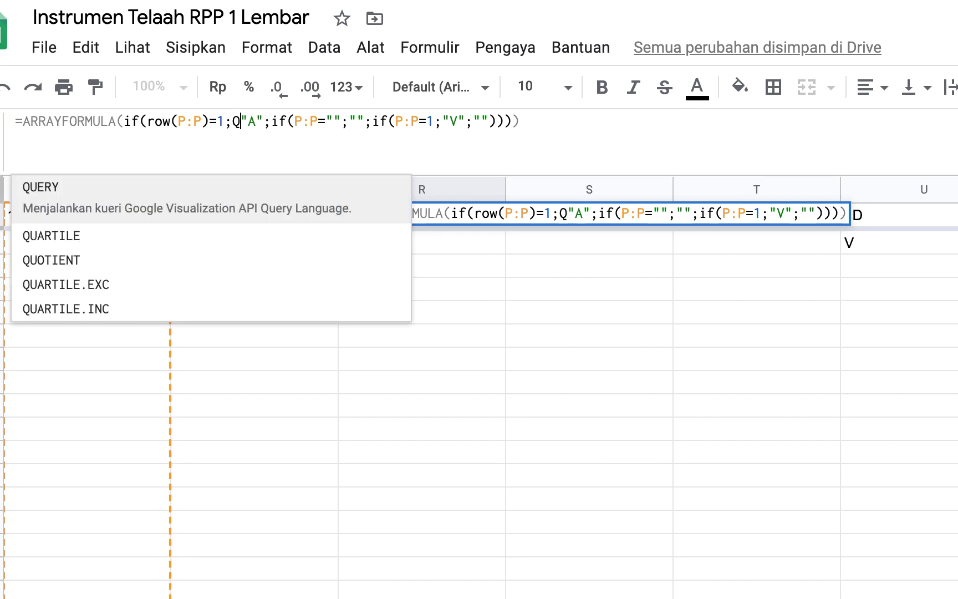
{"action": "type", "text": "&"}
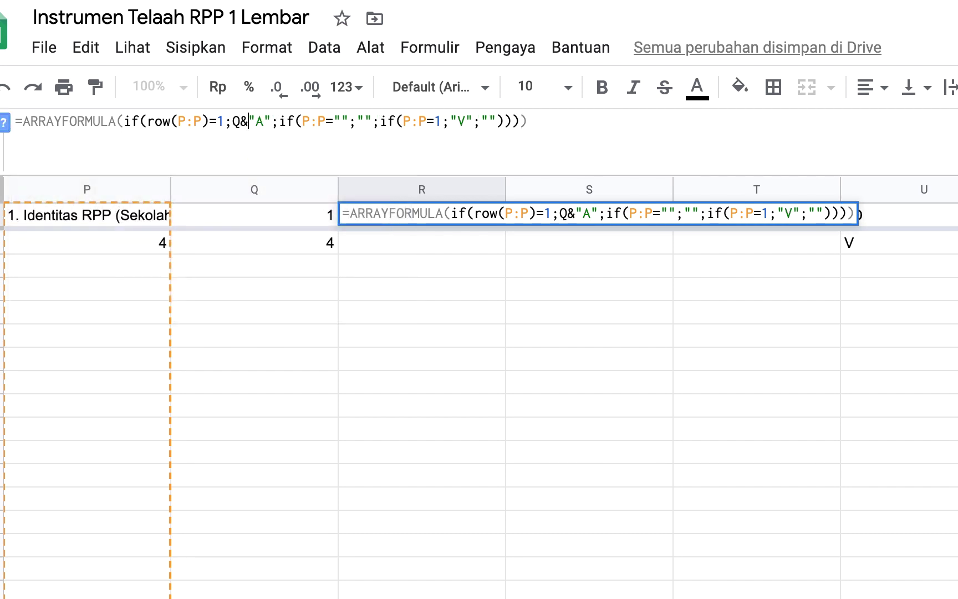
{"action": "key", "text": "Return"}
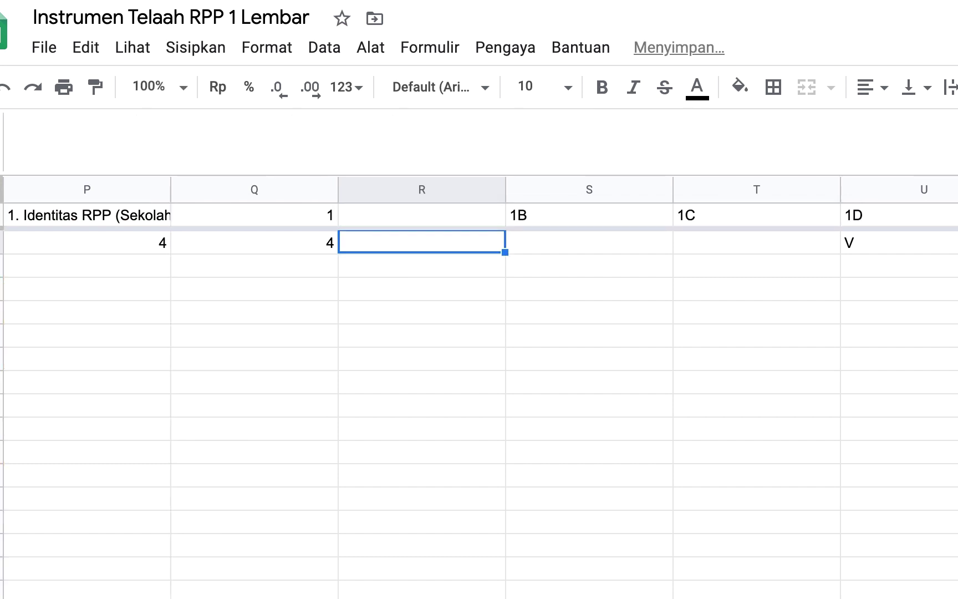
- Fix R1's #NAME? error by changing the reference to Q:Q, restoring the 1A heading
{"action": "left_click", "coordinate": [431, 208]}
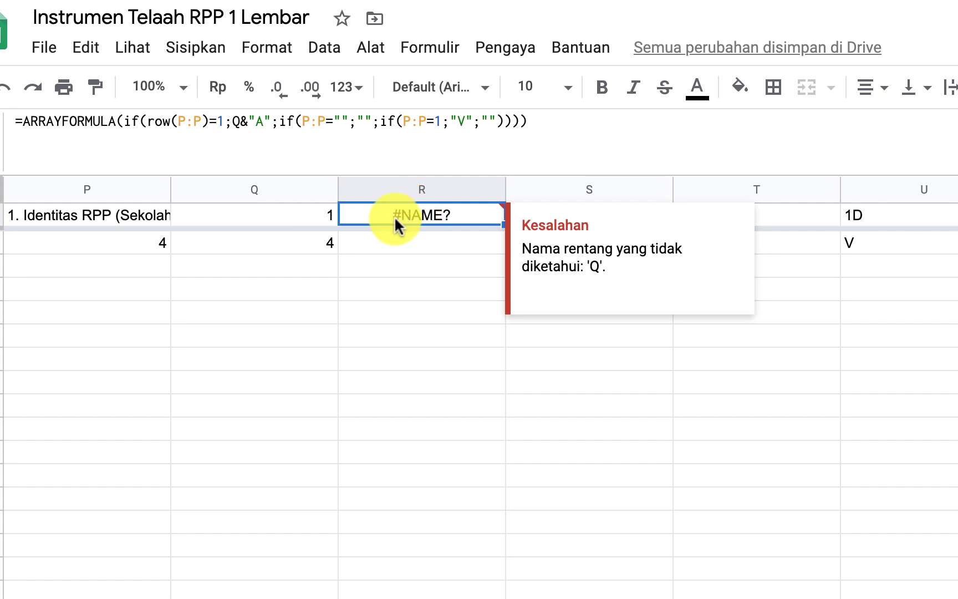
{"action": "left_click", "coordinate": [240, 123]}
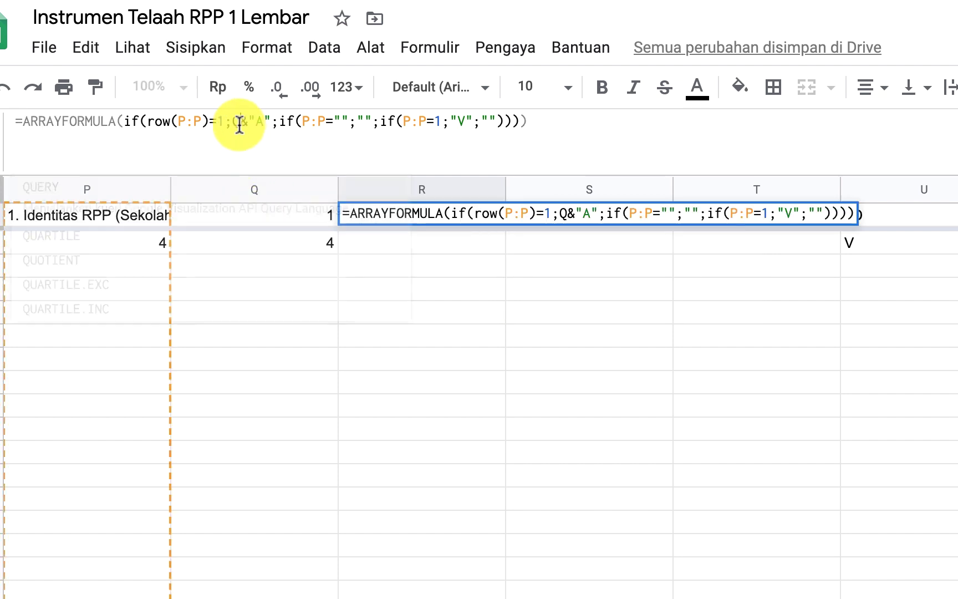
{"action": "type", "text": ":Q"}
{"action": "key", "text": "Return"}
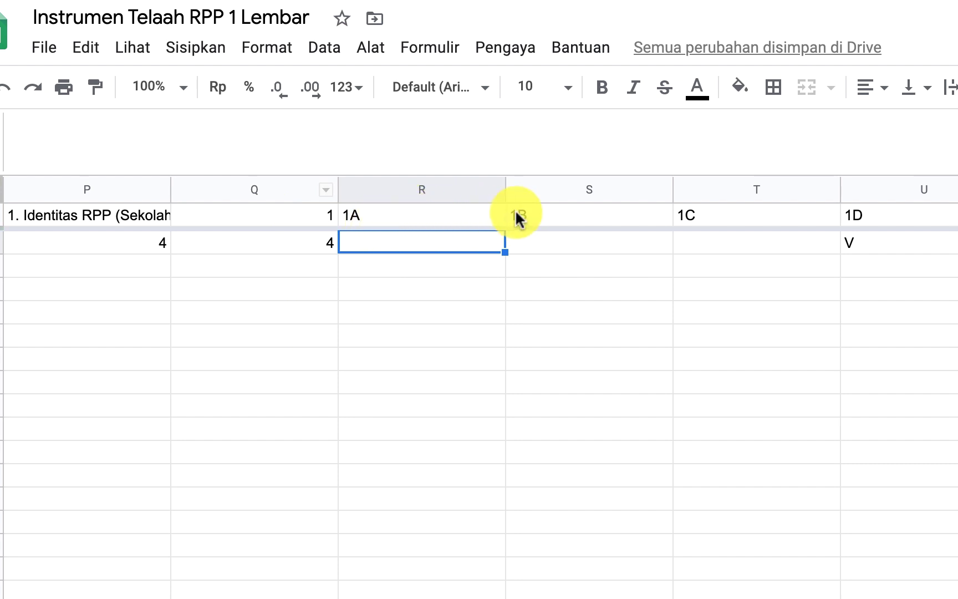
- Rewrite S1's ARRAYFORMULA header so it joins Q1 with "B", still showing 1B
{"action": "left_click", "coordinate": [543, 212]}
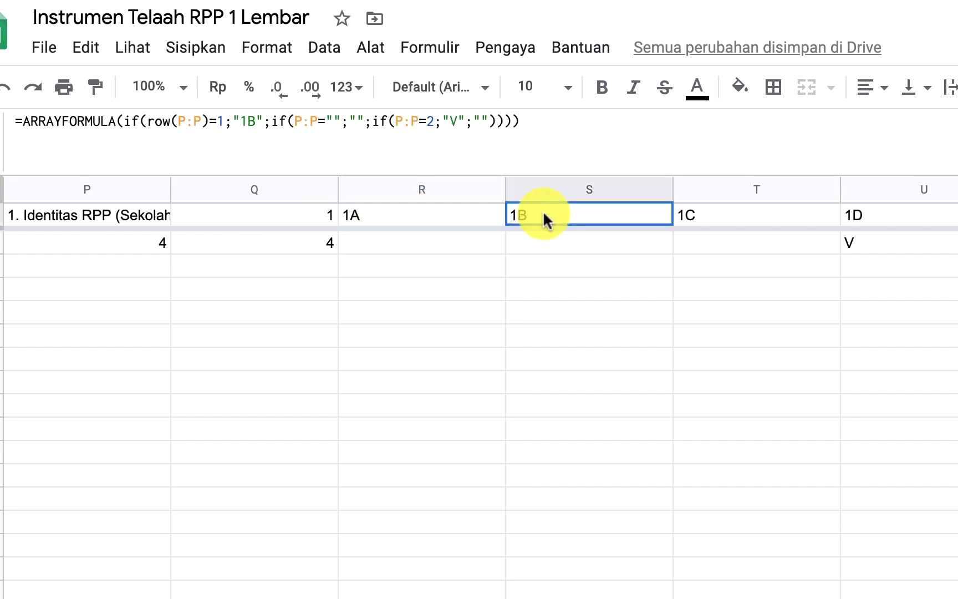
{"action": "left_click", "coordinate": [247, 121]}
{"action": "key", "text": "BackSpace"}
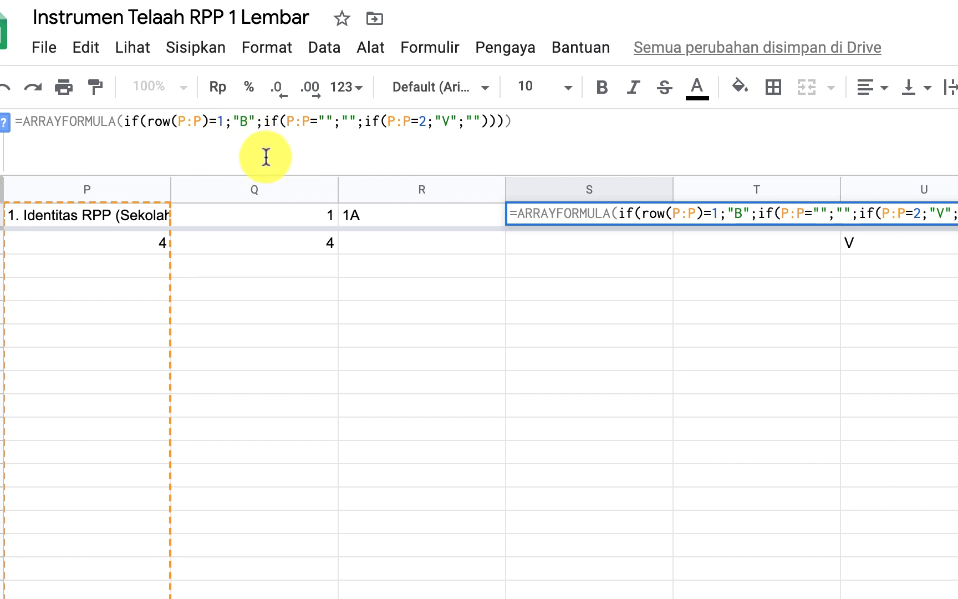
{"action": "type", "text": "Q1"}
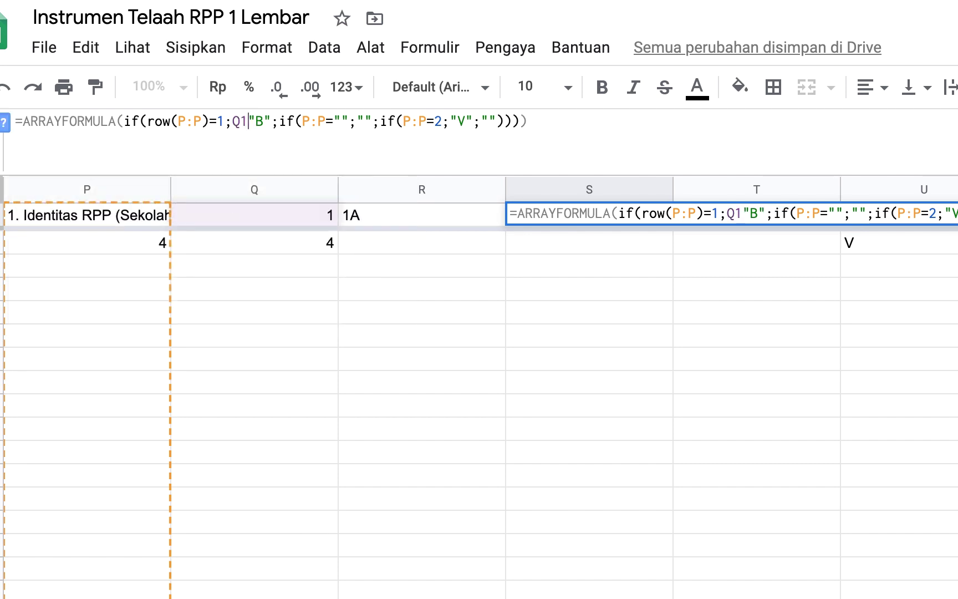
{"action": "type", "text": "&"}
{"action": "key", "text": "Return"}
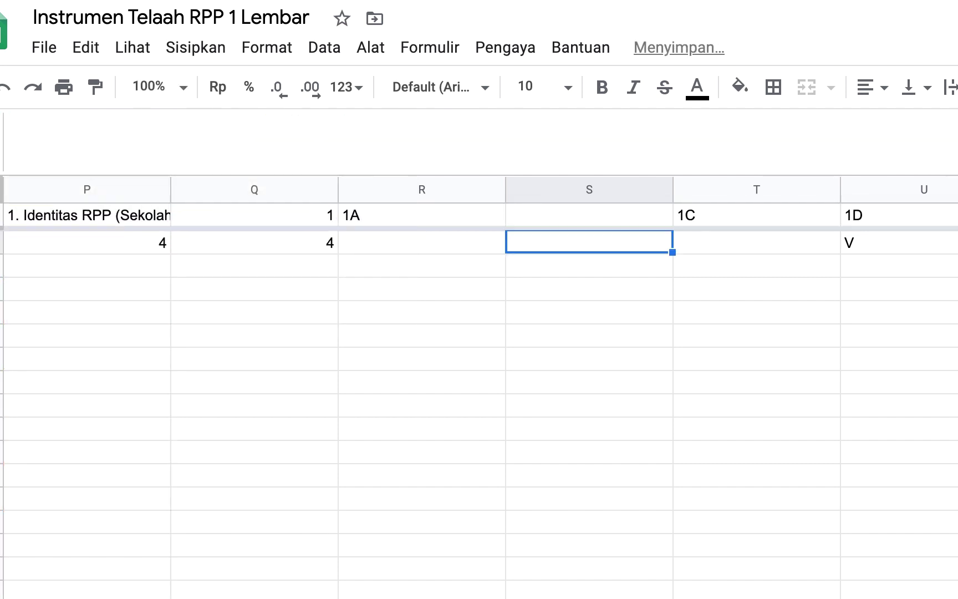
{"action": "left_click", "coordinate": [752, 214]}
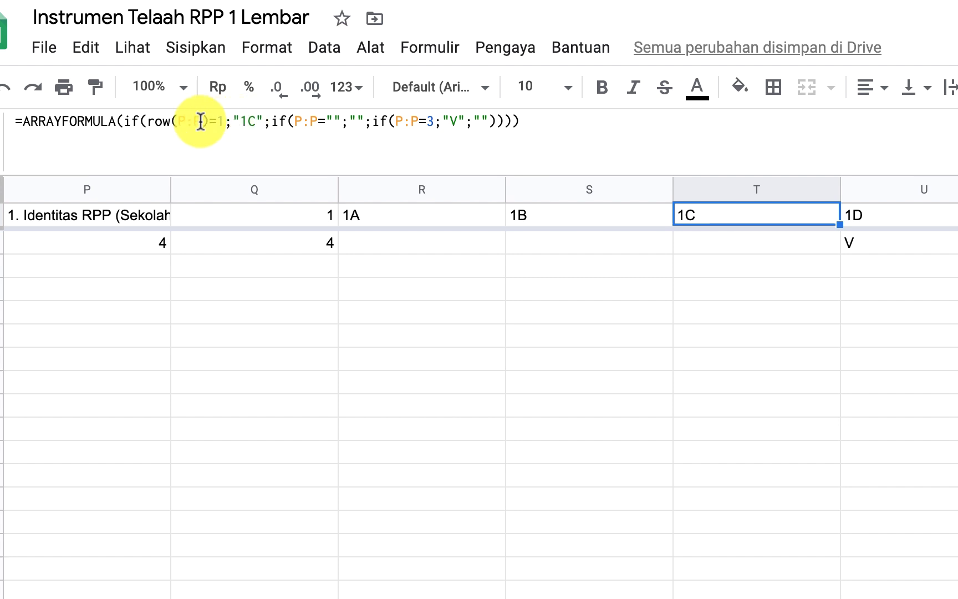
- Change T1's header string from "1C" to Q1&"C" and check the result
{"action": "left_click", "coordinate": [234, 120]}
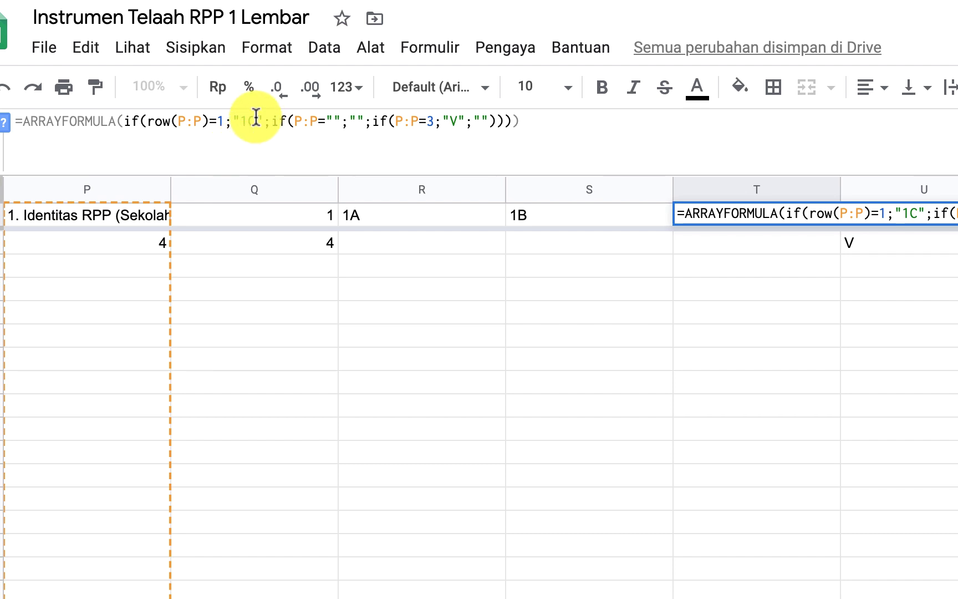
{"action": "key", "text": "BackSpace"}
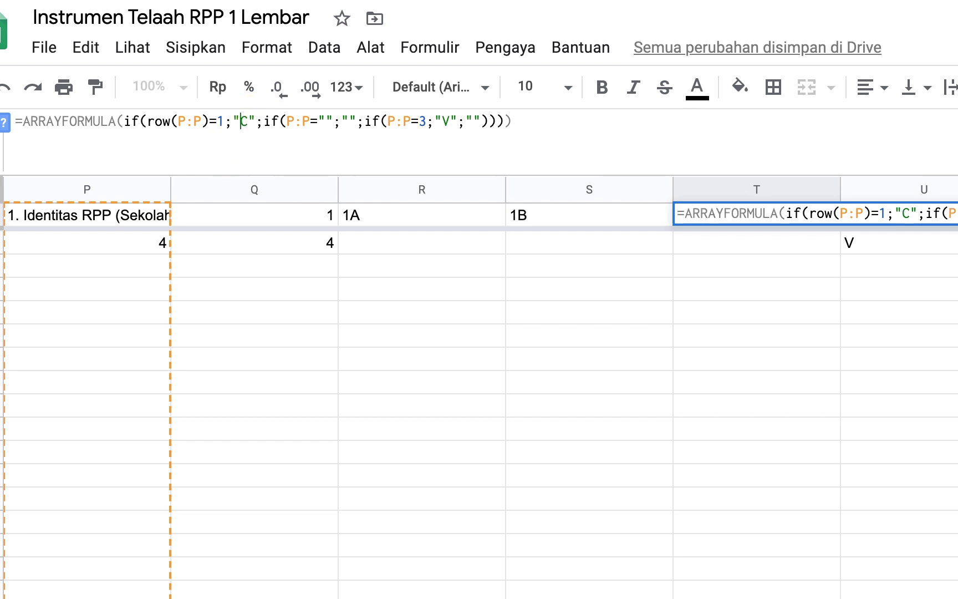
{"action": "key", "text": "BackSpace"}
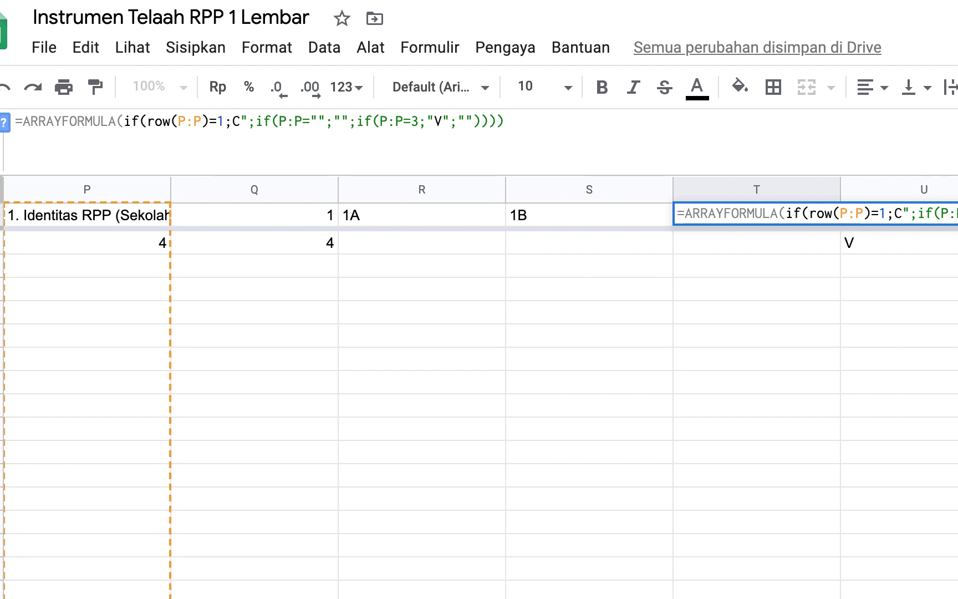
{"action": "type", "text": "Q"}
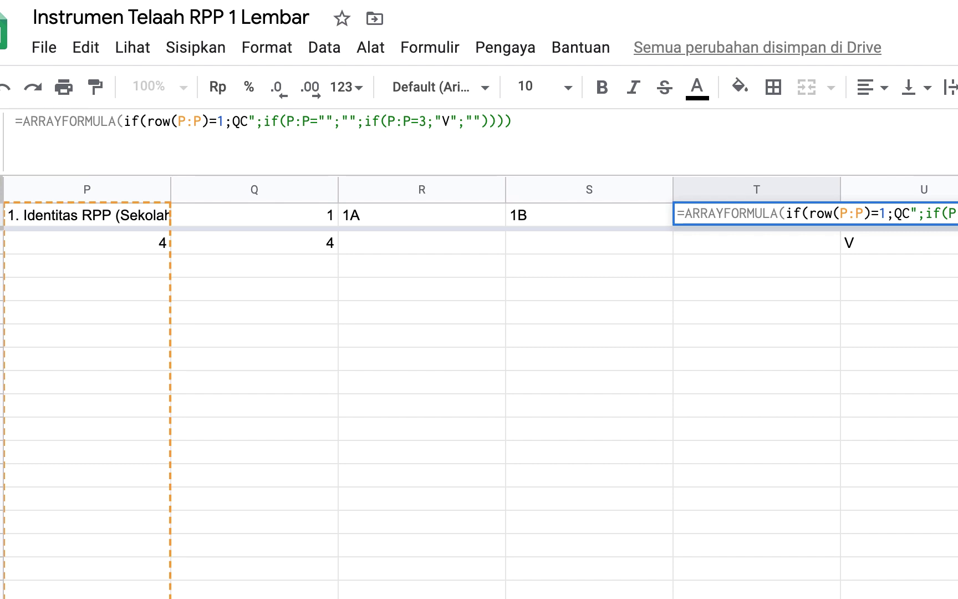
{"action": "type", "text": "1"}
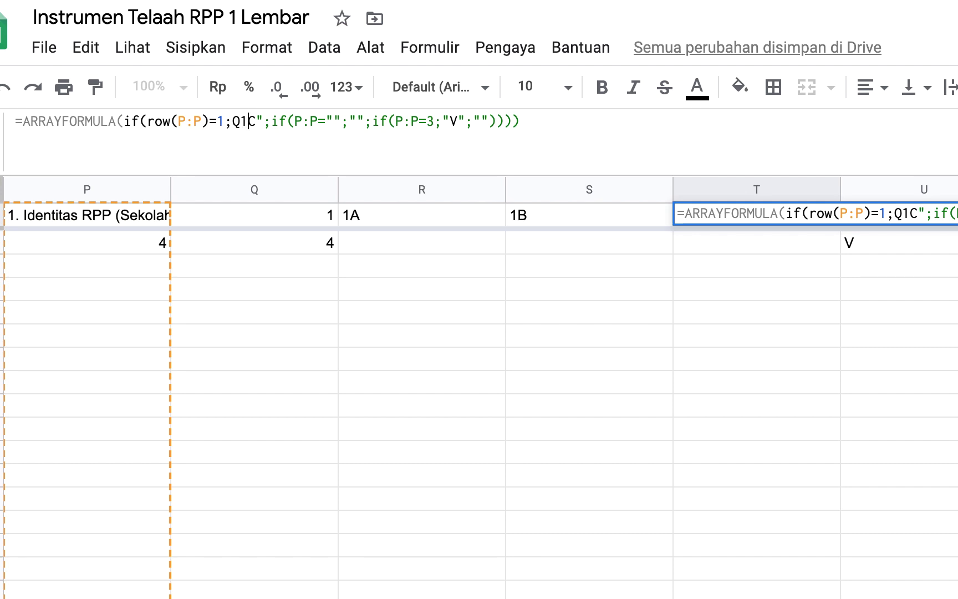
{"action": "type", "text": "&"}
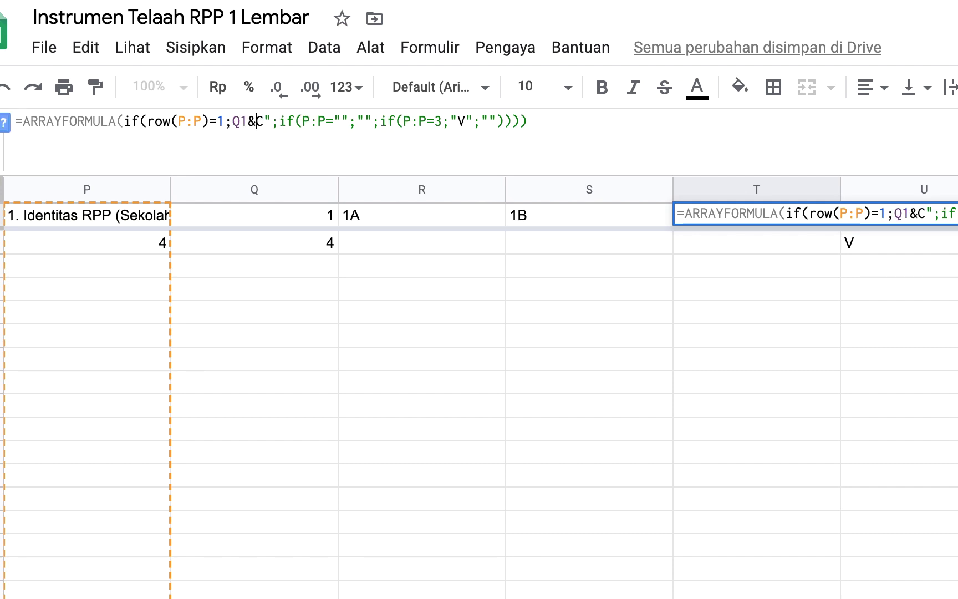
{"action": "type", "text": "\""}
{"action": "key", "text": "Return"}
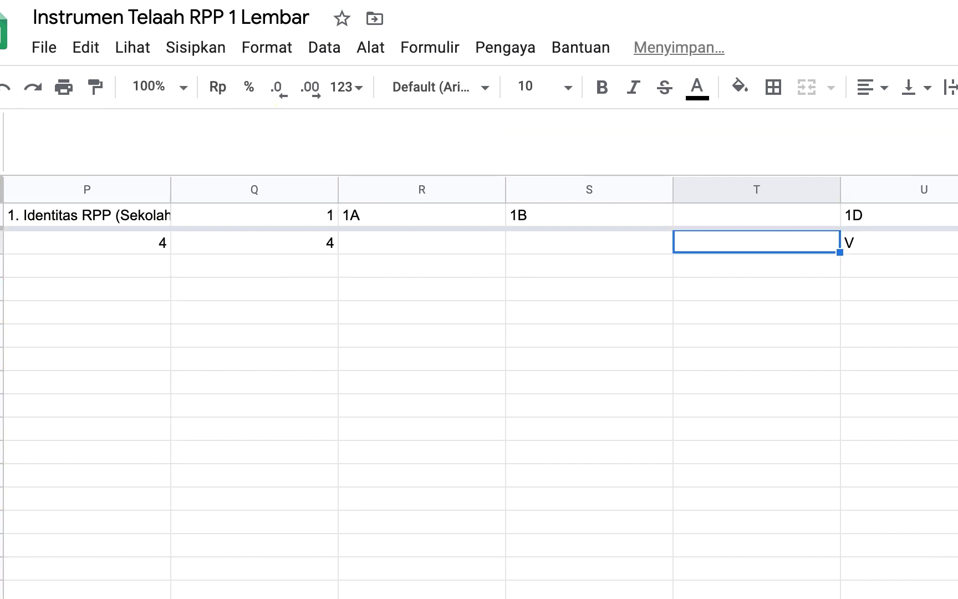
{"action": "left_click", "coordinate": [744, 213]}
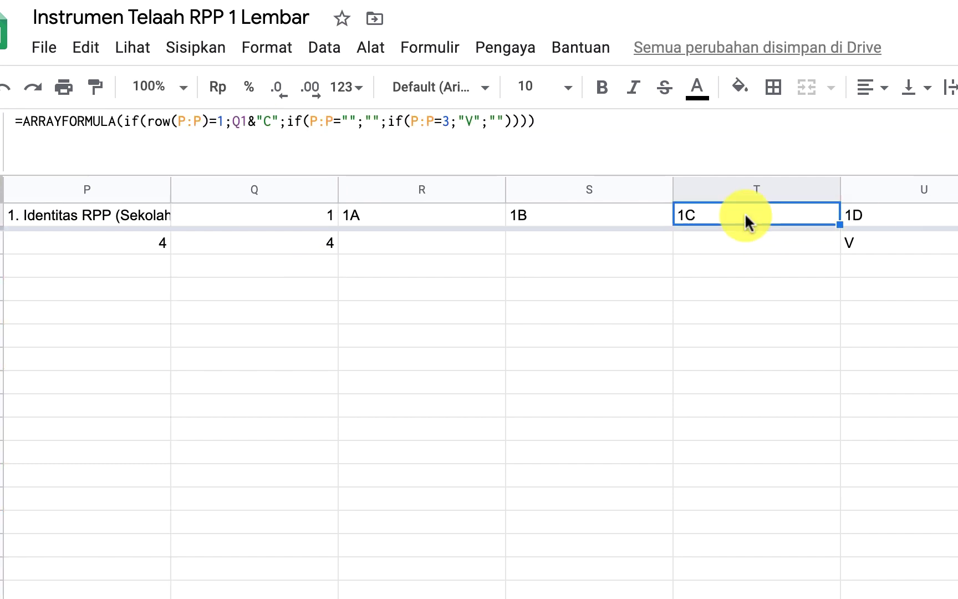
{"action": "left_click", "coordinate": [232, 122]}
{"action": "left_click_drag", "start_coordinate": [233, 122], "coordinate": [252, 121]}
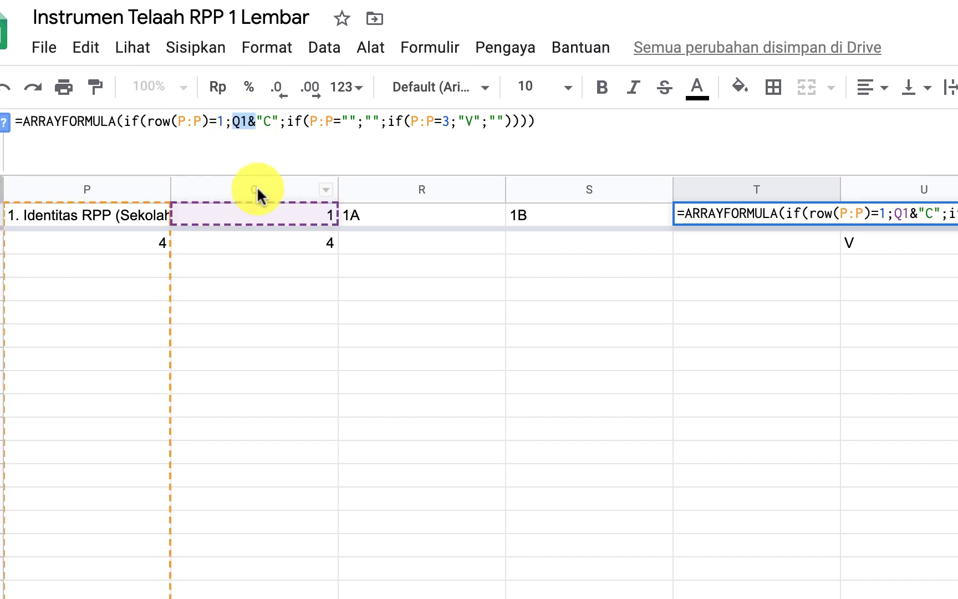
{"action": "left_click", "coordinate": [769, 331]}
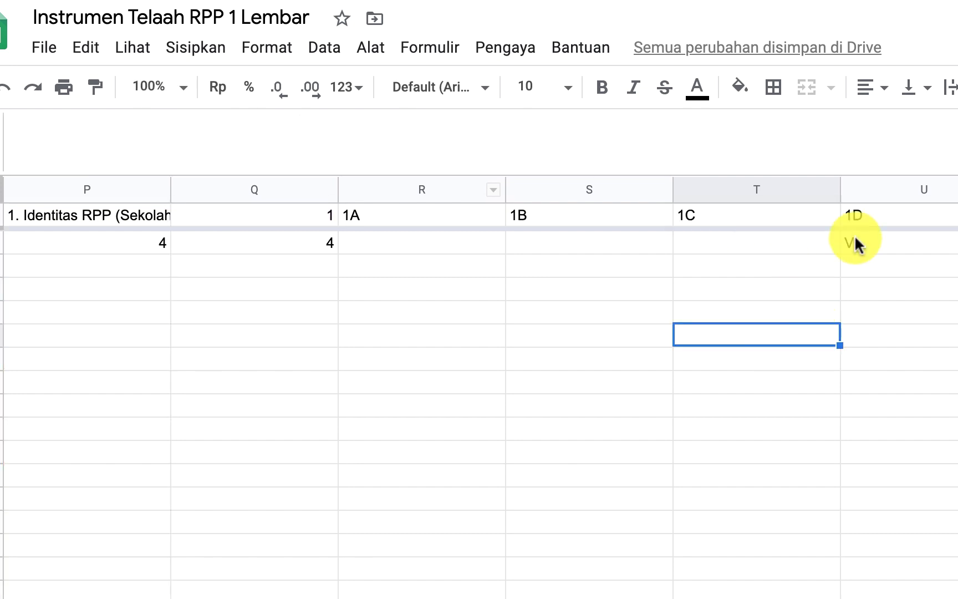
{"action": "left_click", "coordinate": [697, 219]}
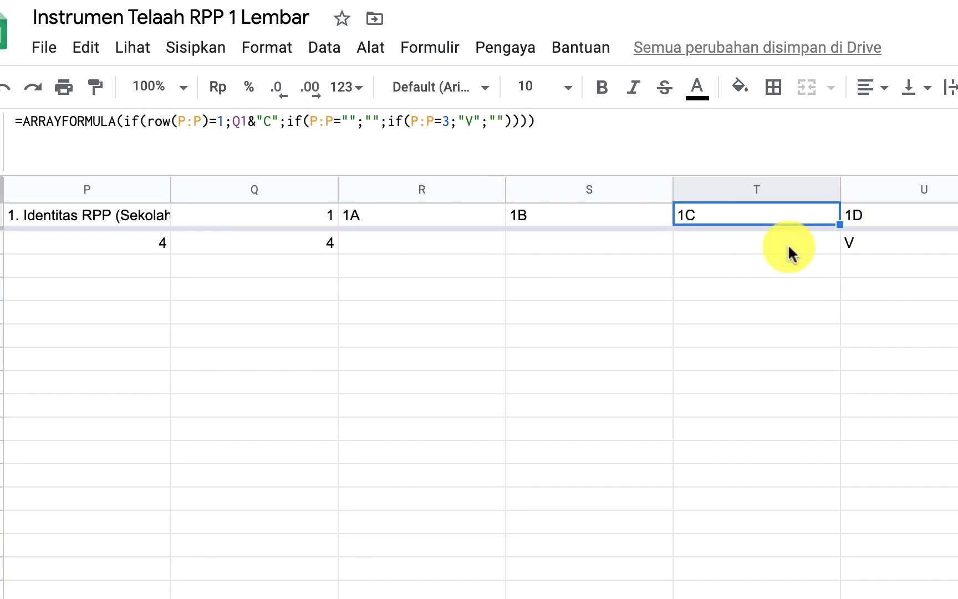
- Replace the fixed 1 in U1's header with Q1& so it reads Q1&"D"
{"action": "left_click", "coordinate": [915, 213]}
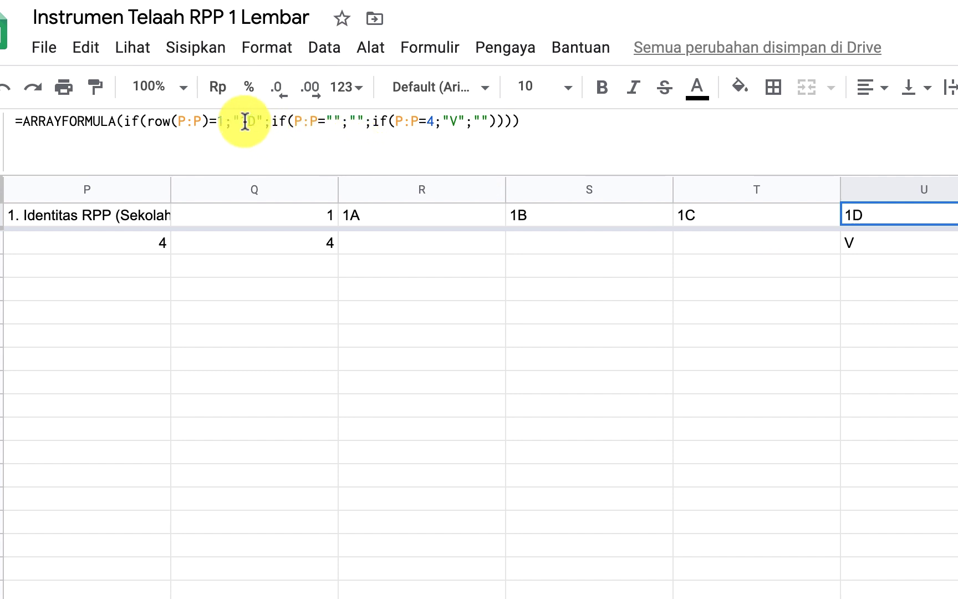
{"action": "left_click_drag", "start_coordinate": [245, 121], "coordinate": [233, 121]}
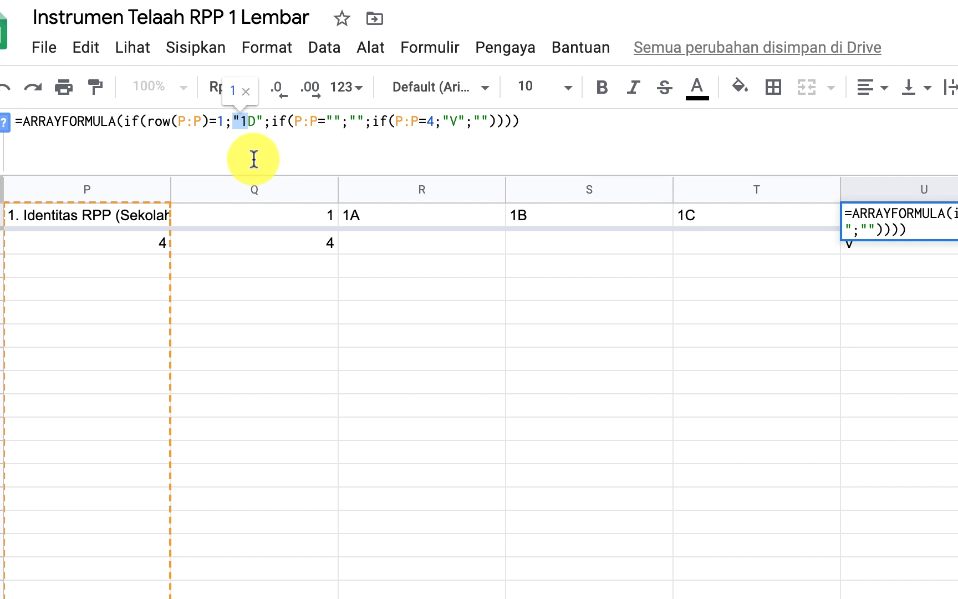
{"action": "type", "text": "Q1&"}
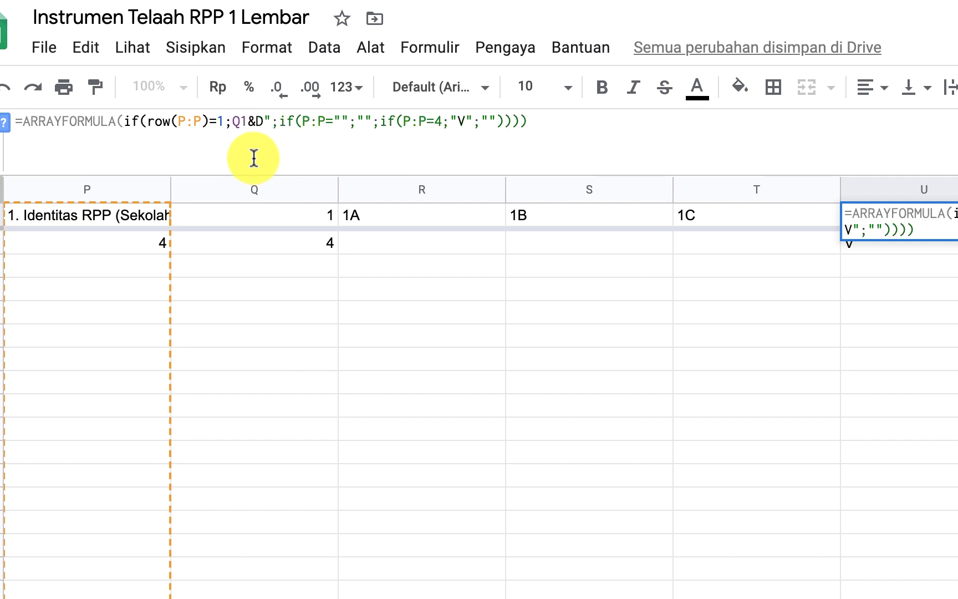
{"action": "type", "text": "\"D\""}
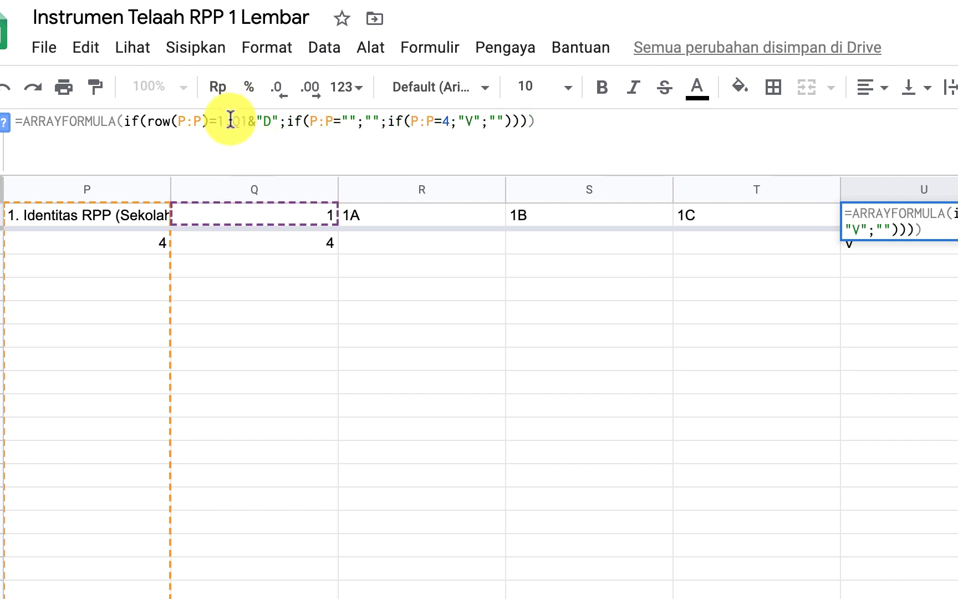
{"action": "type", "text": ";"}
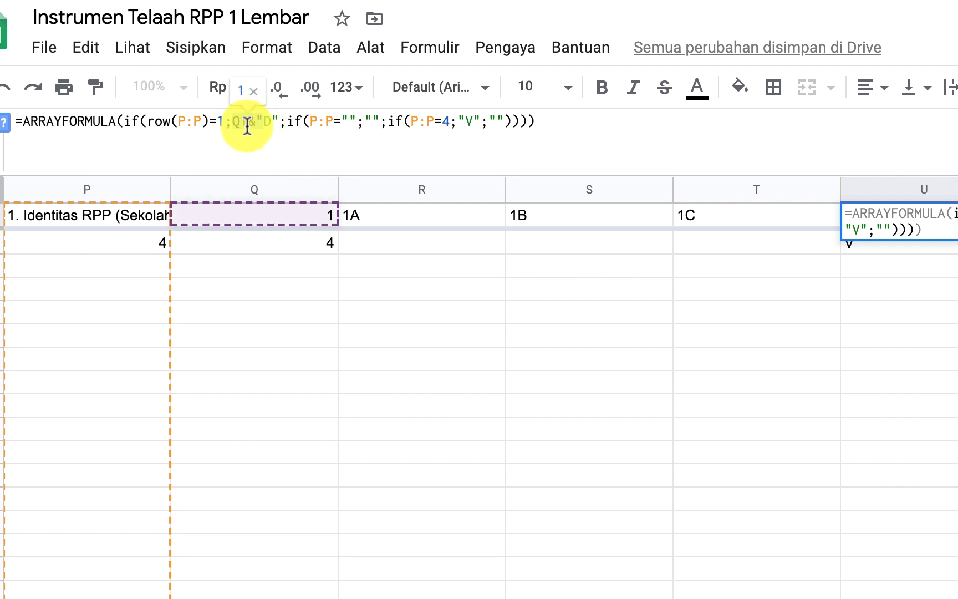
{"action": "right_click", "coordinate": [249, 120]}
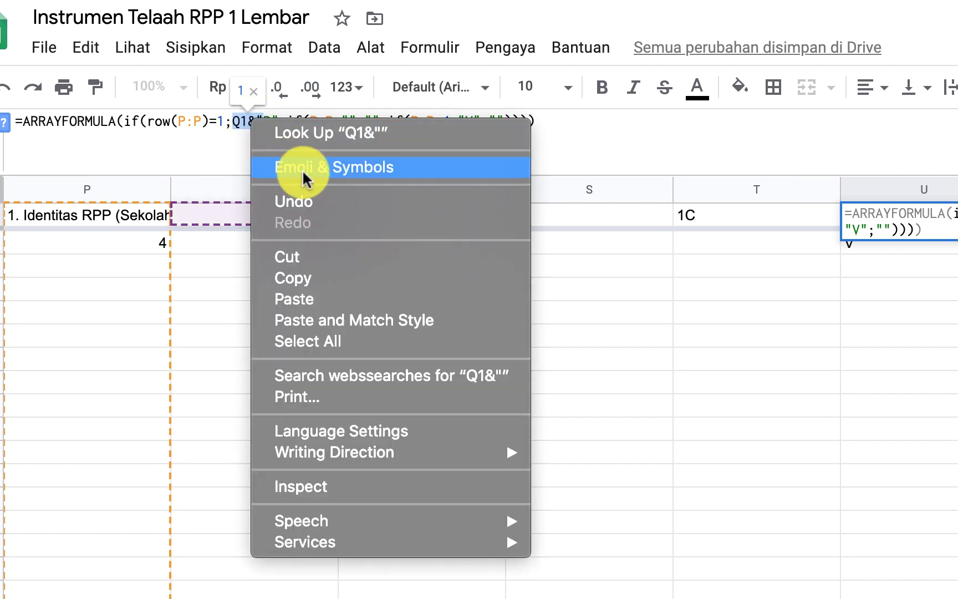
{"action": "left_click", "coordinate": [300, 268]}
{"action": "key", "text": "Return"}
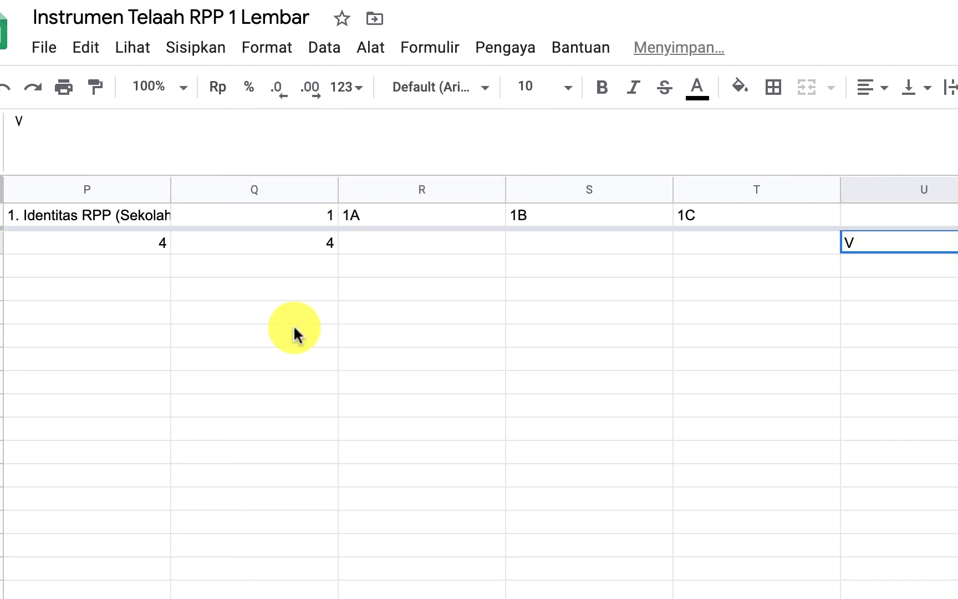
- Replace the fixed 1 in V1's header with Q1& so it reads Q1&"E"
{"action": "key", "text": "Up"}
{"action": "key", "text": "Right"}
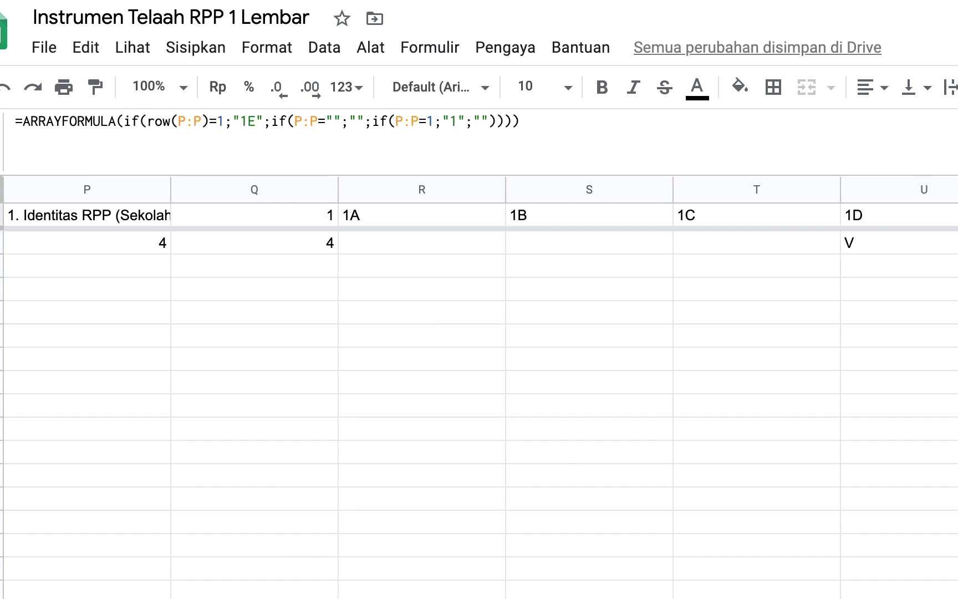
{"action": "left_click", "coordinate": [249, 119]}
{"action": "left_click_drag", "start_coordinate": [248, 119], "coordinate": [233, 119]}
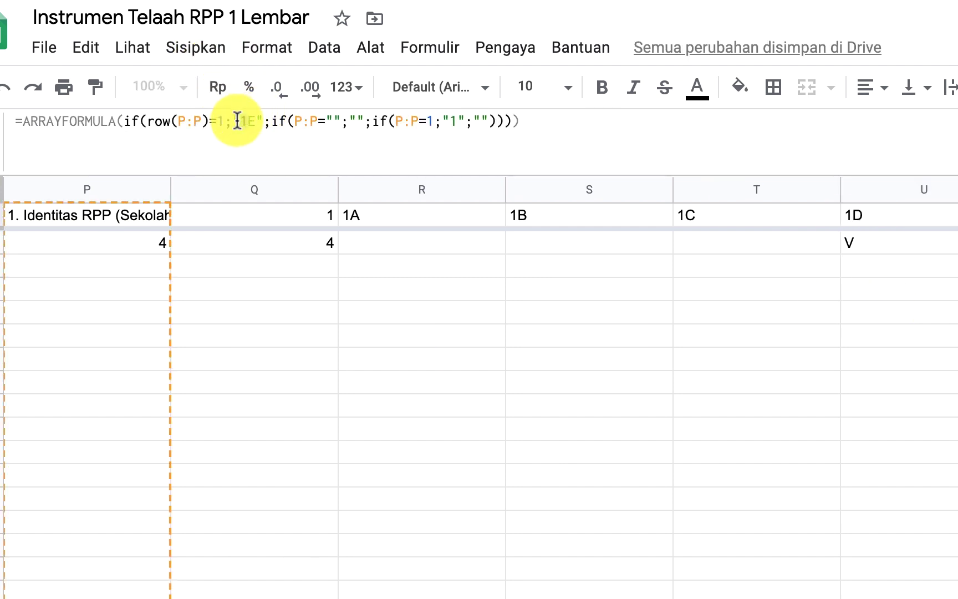
{"action": "type", "text": "Q1&\""}
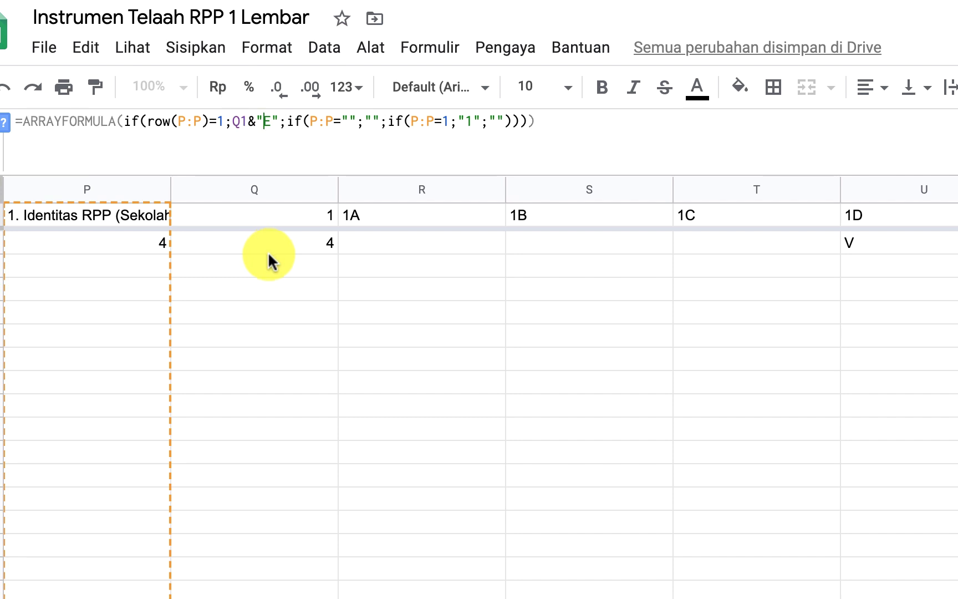
{"action": "key", "text": "Return"}
{"action": "scroll", "coordinate": [503, 283], "scroll_direction": "right", "scroll_amount": 3}
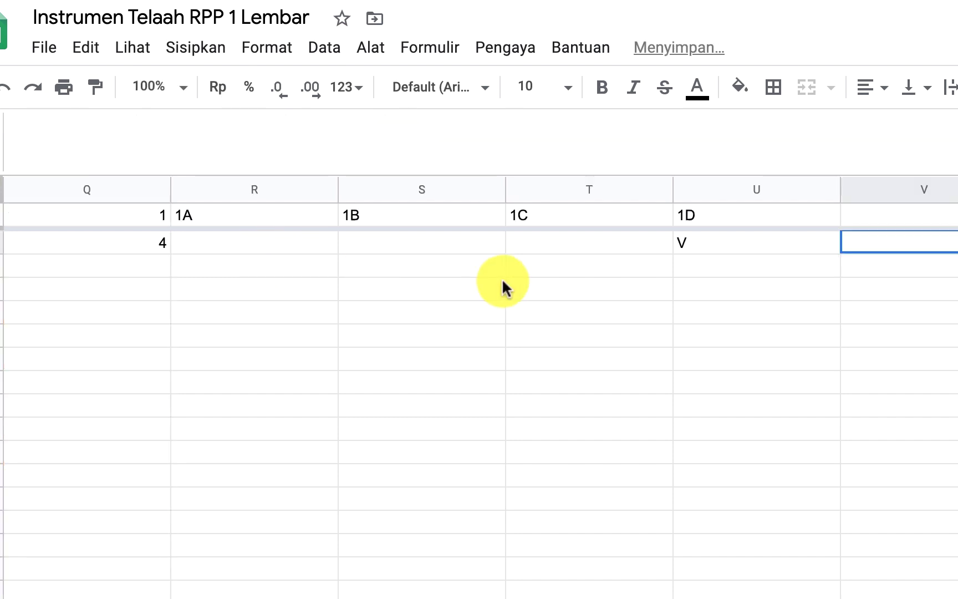
{"action": "scroll", "coordinate": [503, 283], "scroll_direction": "right", "scroll_amount": 8}
{"action": "scroll", "coordinate": [506, 260], "scroll_direction": "right", "scroll_amount": 3}
- Make the 1F and 1G headers use Q1&"F" and Q1&"G" instead of fixed text
{"action": "left_click", "coordinate": [406, 213]}
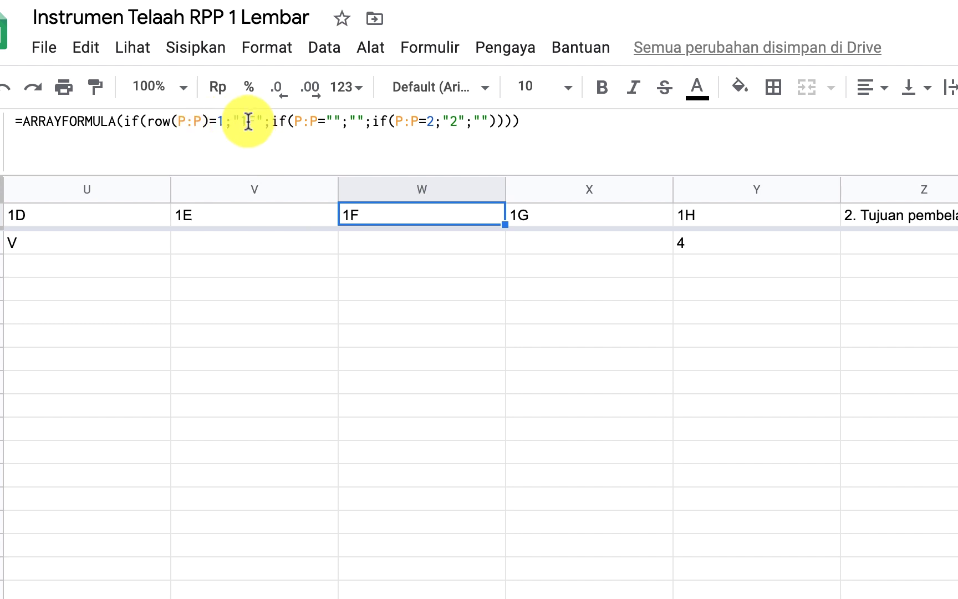
{"action": "left_click_drag", "start_coordinate": [248, 121], "coordinate": [233, 120]}
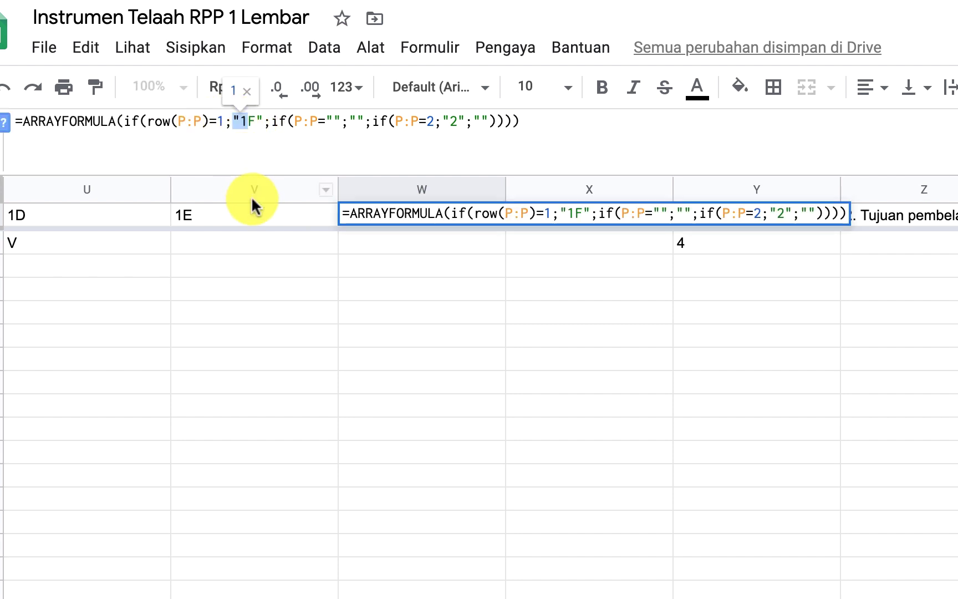
{"action": "type", "text": "Q1&\""}
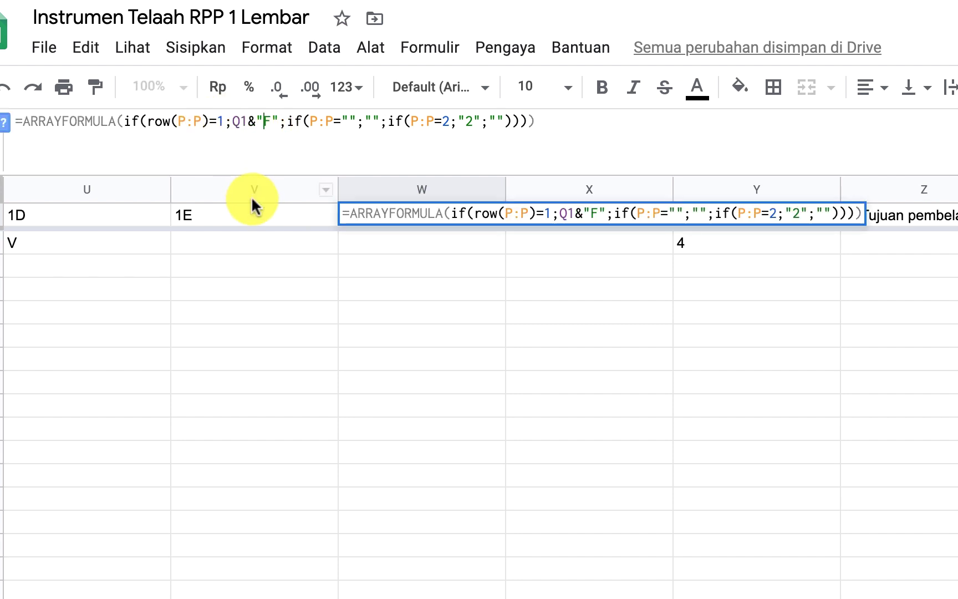
{"action": "key", "text": "Return"}
{"action": "left_click", "coordinate": [563, 221]}
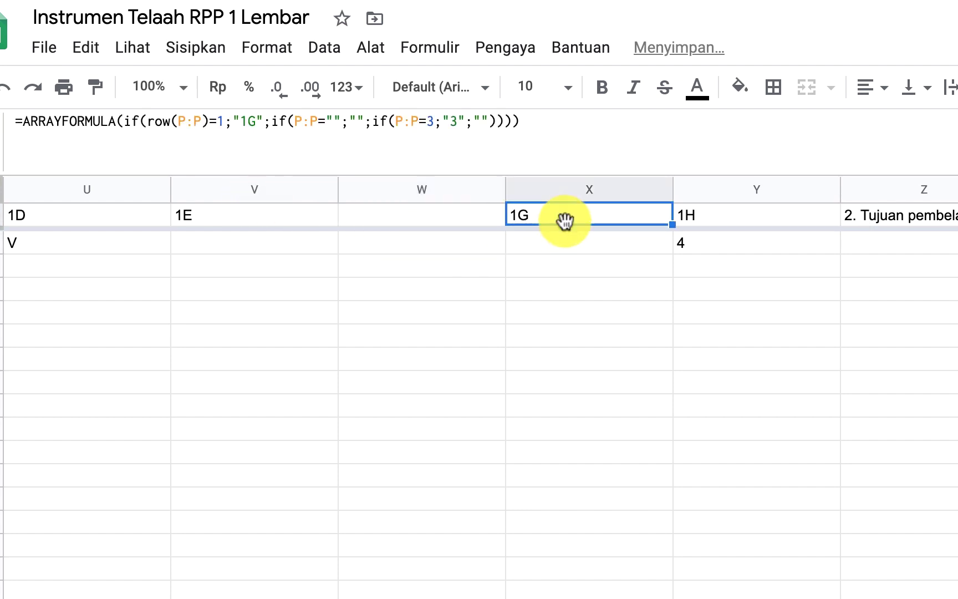
{"action": "left_click_drag", "start_coordinate": [248, 121], "coordinate": [233, 121]}
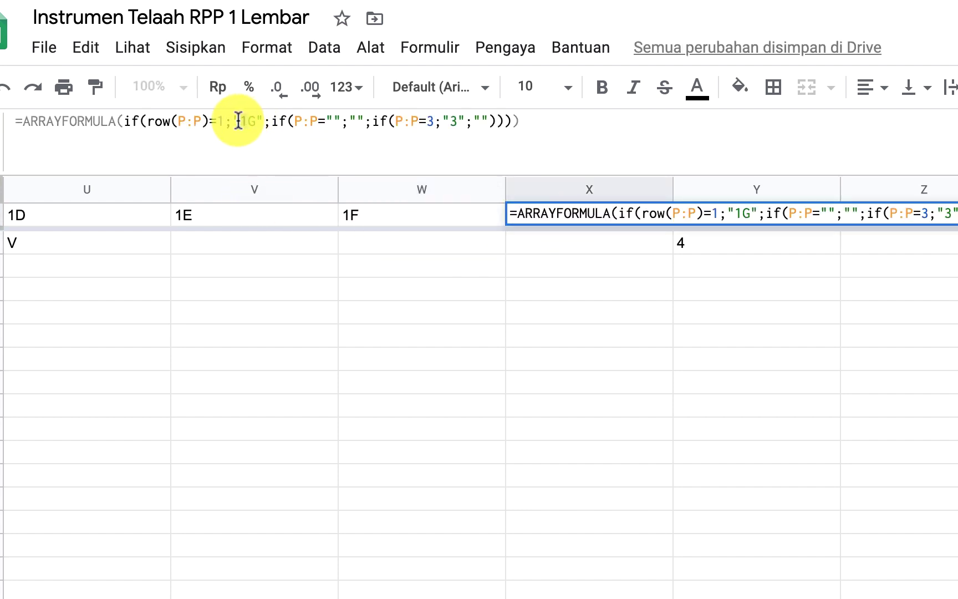
{"action": "type", "text": "Q1&\""}
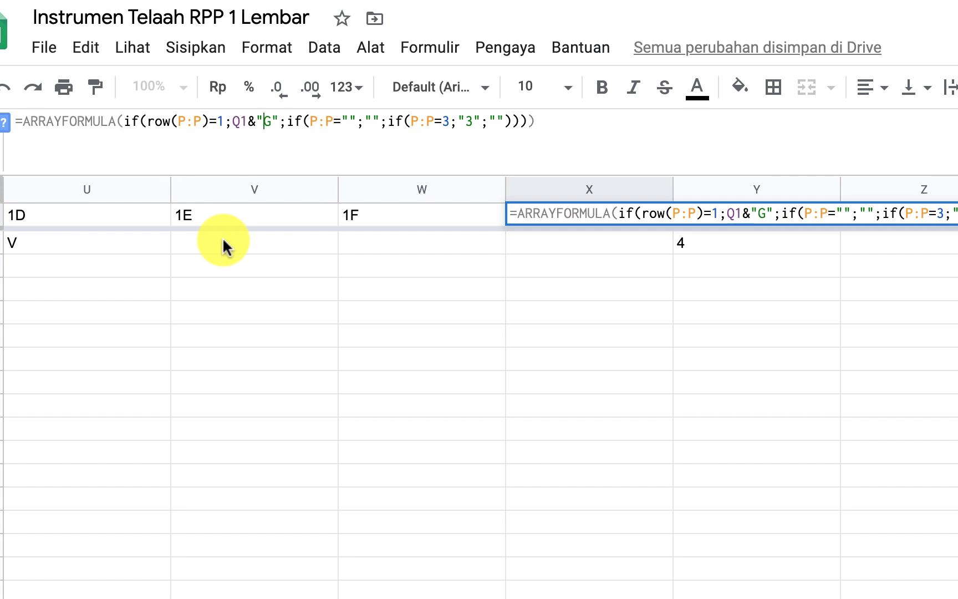
{"action": "key", "text": "Return"}
- Change Y1's header string to Q1&"H"
{"action": "left_click", "coordinate": [715, 214]}
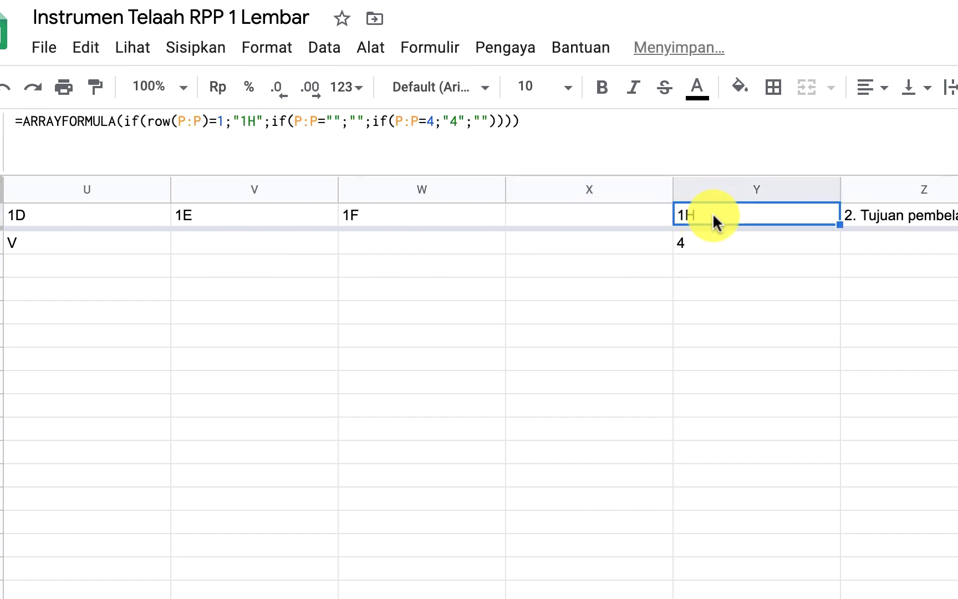
{"action": "left_click_drag", "start_coordinate": [251, 121], "coordinate": [233, 120]}
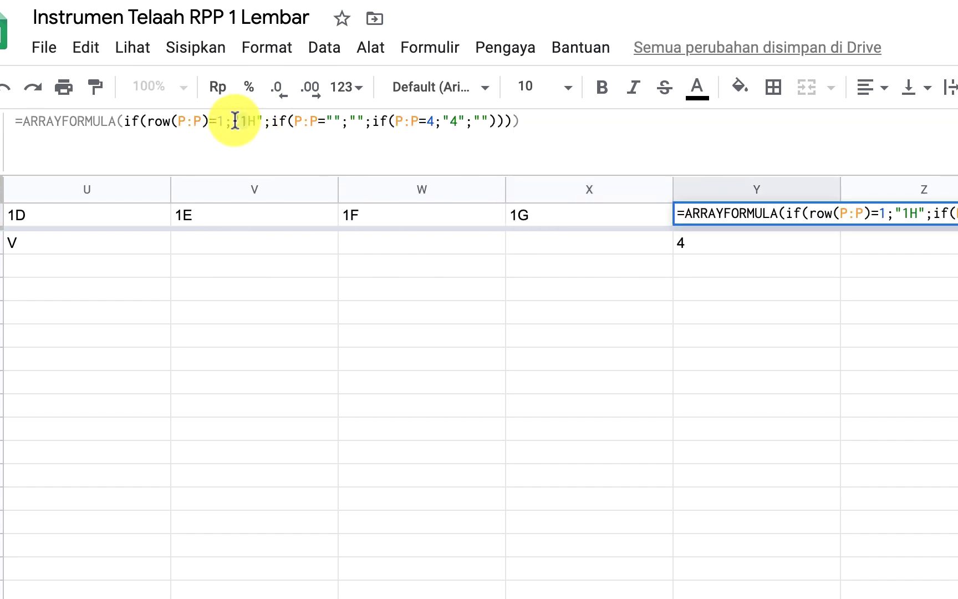
{"action": "type", "text": "Q1&\""}
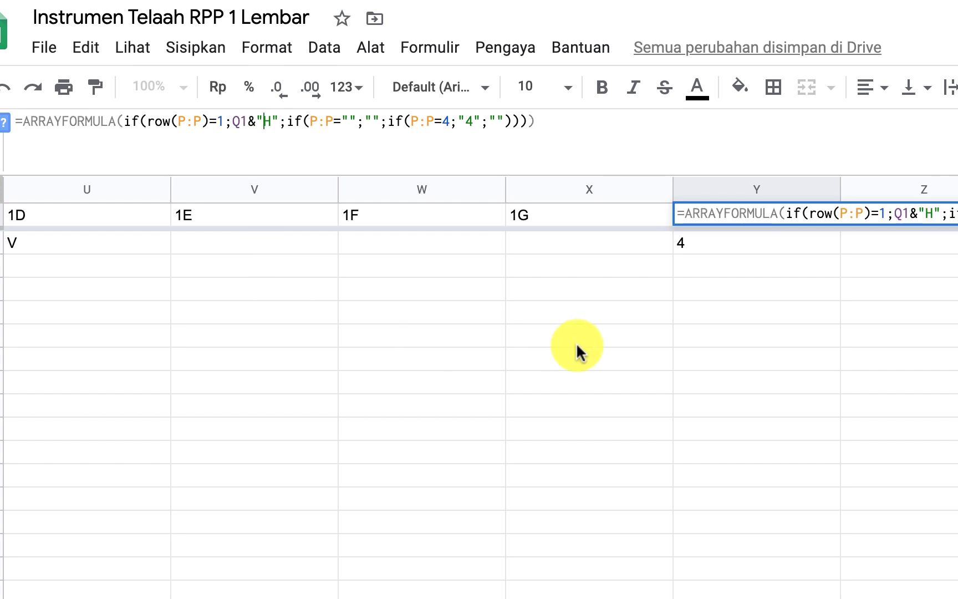
{"action": "key", "text": "Return"}
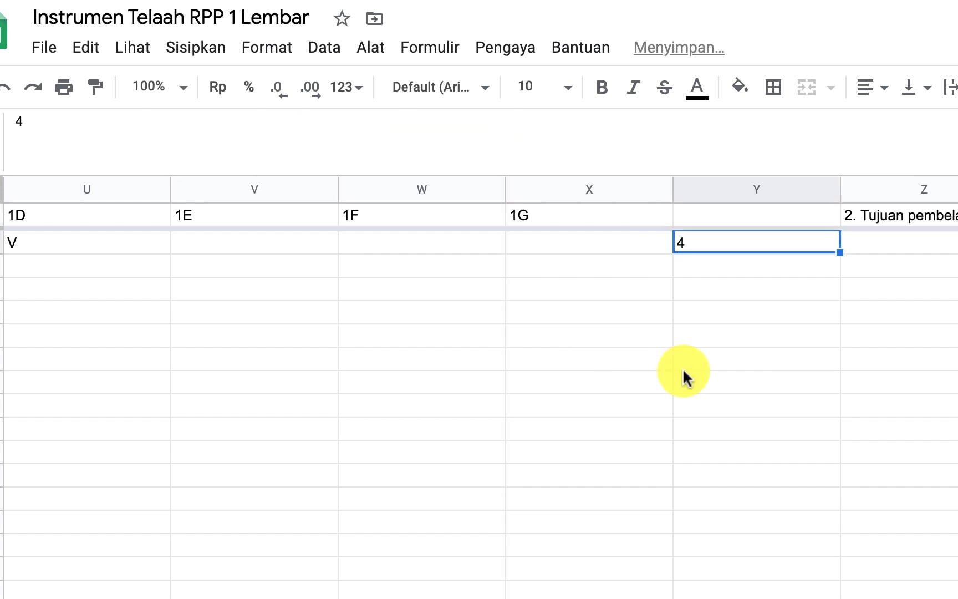
- Insert five blank columns before question 3 by selecting columns AA–AE
{"action": "scroll", "coordinate": [759, 361], "scroll_direction": "right", "scroll_amount": 2}
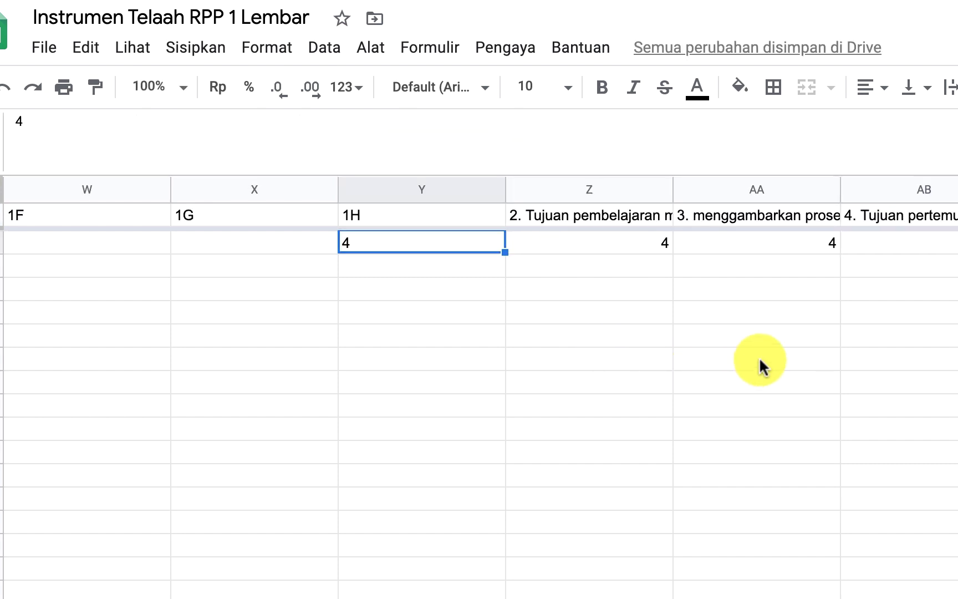
{"action": "scroll", "coordinate": [759, 360], "scroll_direction": "right", "scroll_amount": 3}
{"action": "left_click", "coordinate": [223, 190]}
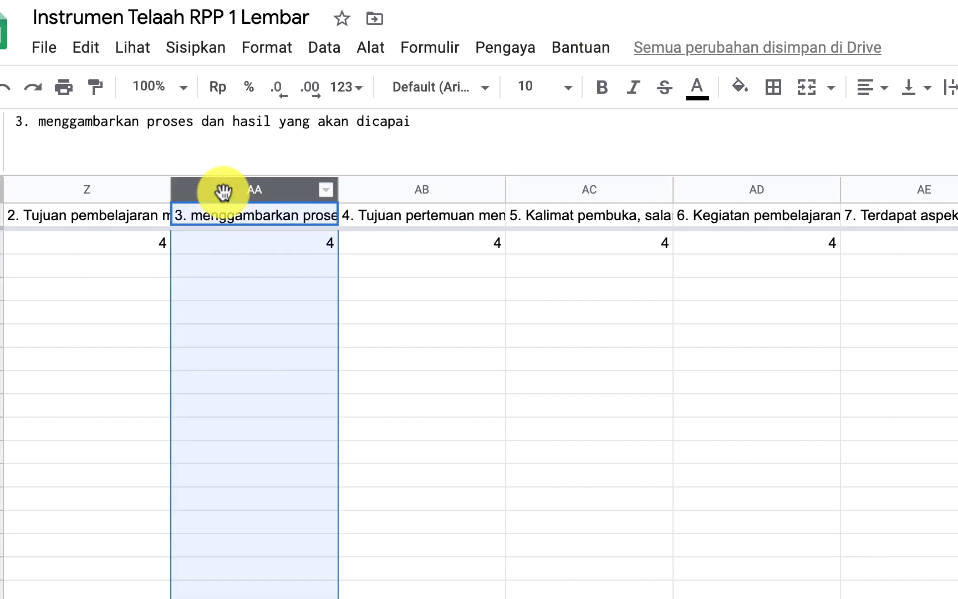
{"action": "left_click_drag", "start_coordinate": [222, 190], "coordinate": [221, 192]}
{"action": "left_click_drag", "start_coordinate": [384, 188], "coordinate": [951, 190]}
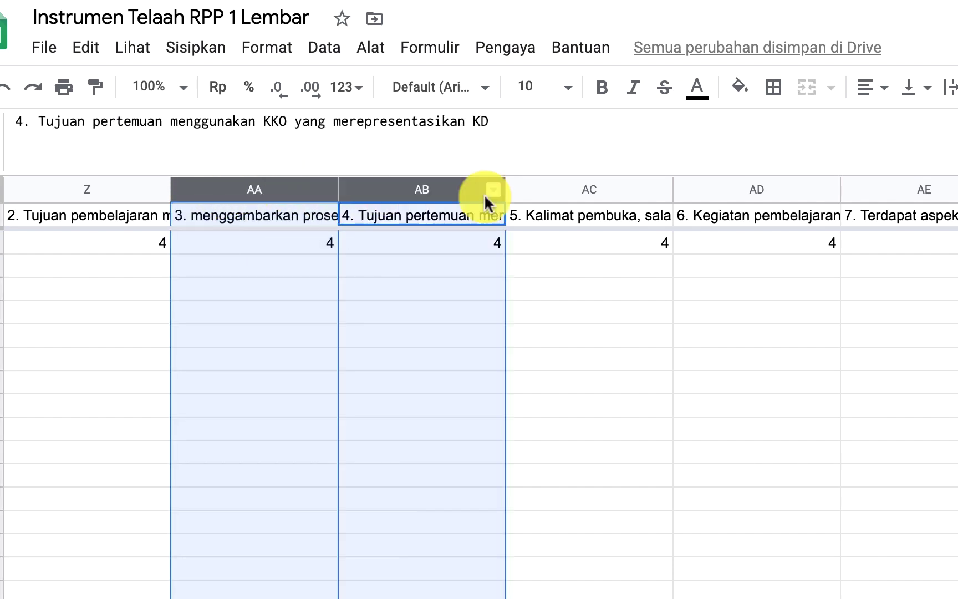
{"action": "right_click", "coordinate": [263, 194]}
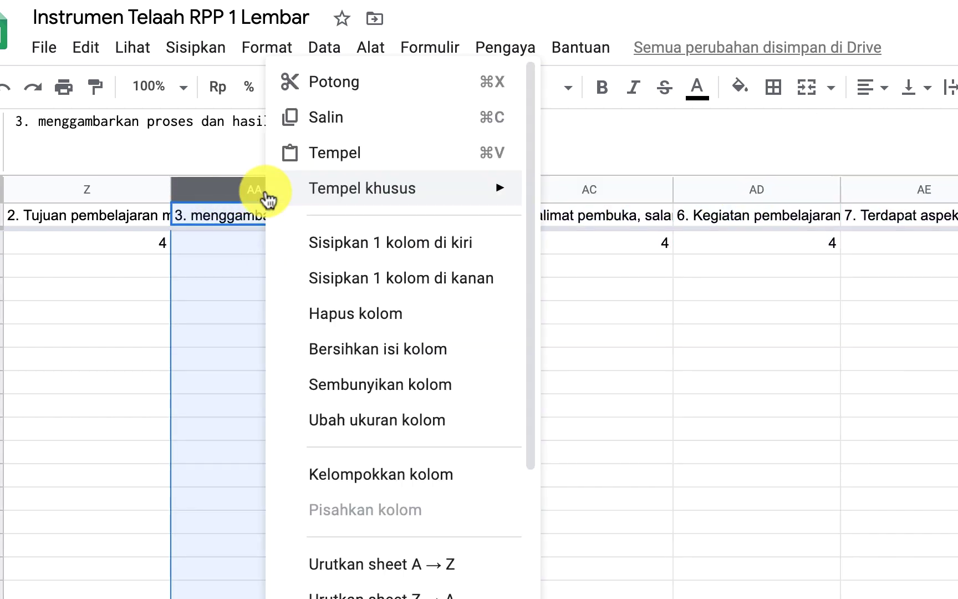
{"action": "left_click", "coordinate": [898, 497]}
{"action": "left_click", "coordinate": [221, 195]}
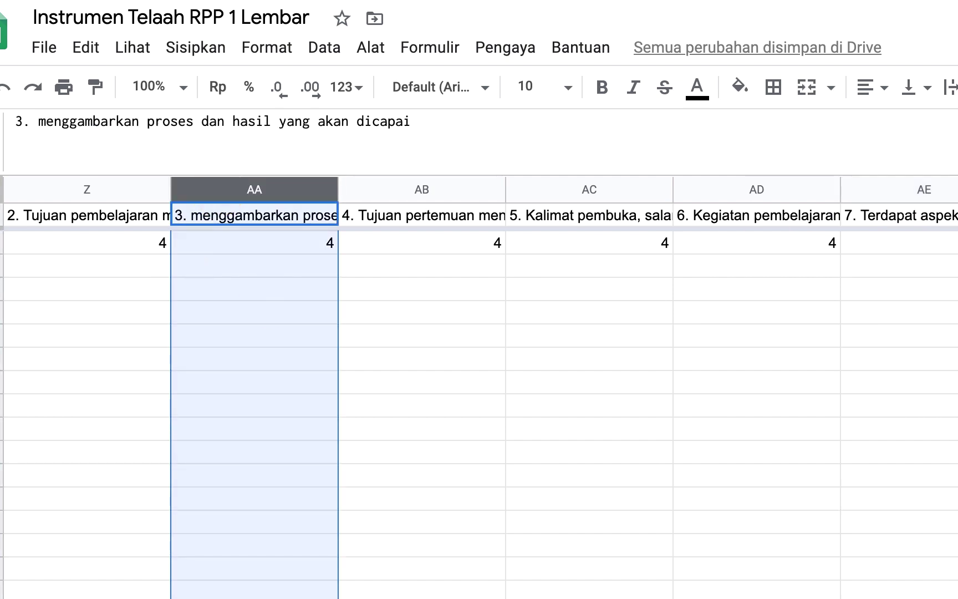
{"action": "left_click", "coordinate": [460, 196], "text": "ctrl"}
{"action": "left_click_drag", "start_coordinate": [627, 199], "coordinate": [899, 190]}
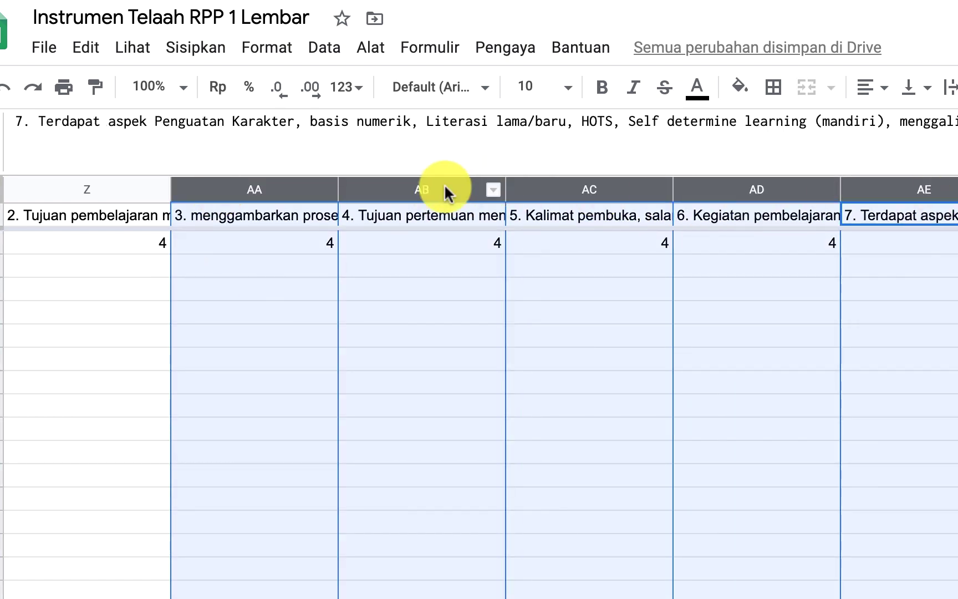
{"action": "left_click", "coordinate": [255, 190]}
{"action": "left_click", "coordinate": [887, 190], "text": "shift"}
{"action": "right_click", "coordinate": [472, 195]}
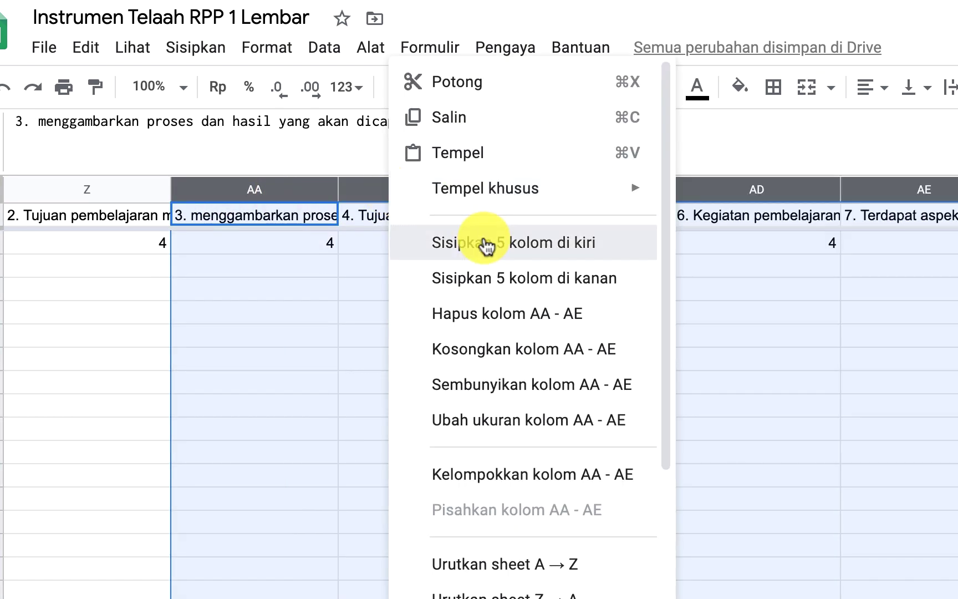
{"action": "left_click", "coordinate": [488, 246]}
- Add four more blank columns after question 2
{"action": "left_click", "coordinate": [271, 266]}
{"action": "left_click_drag", "start_coordinate": [255, 189], "coordinate": [727, 190]}
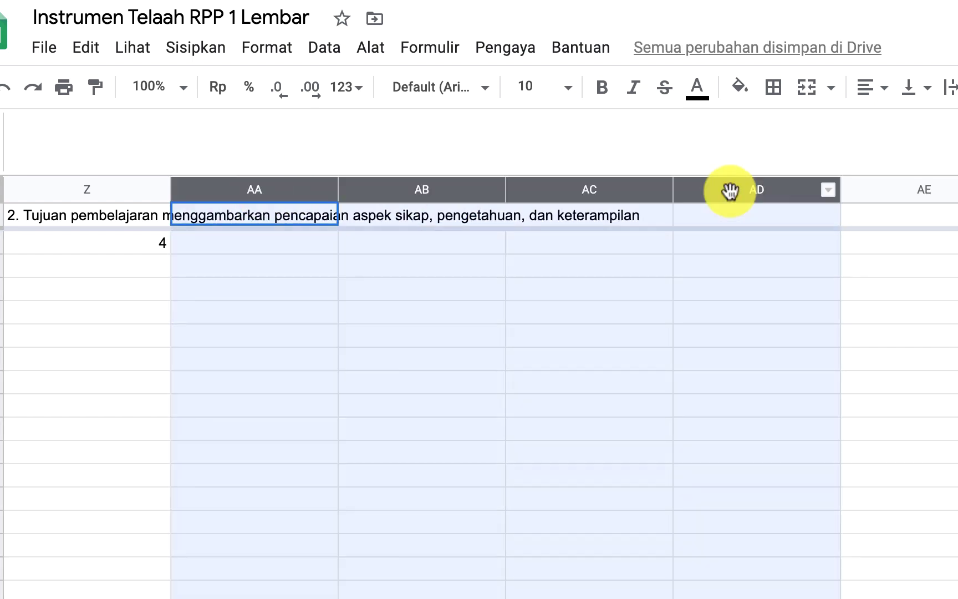
{"action": "right_click", "coordinate": [430, 190]}
{"action": "left_click", "coordinate": [674, 283]}
- Insert nine blank columns (four, then five) before question 4
{"action": "scroll", "coordinate": [753, 316], "scroll_direction": "right", "scroll_amount": 10}
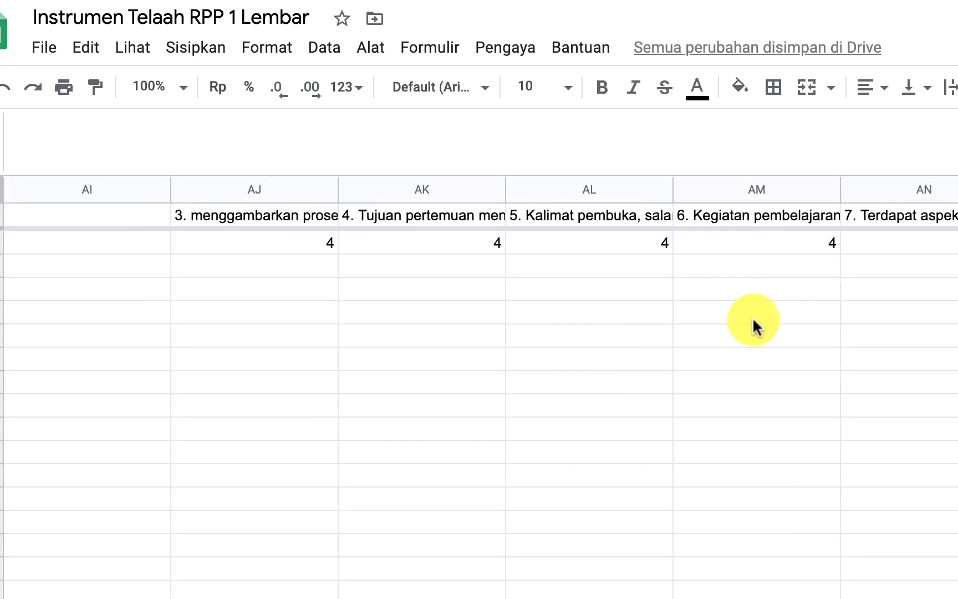
{"action": "scroll", "coordinate": [681, 303], "scroll_direction": "left", "scroll_amount": 1}
{"action": "scroll", "coordinate": [626, 294], "scroll_direction": "left", "scroll_amount": 1}
{"action": "left_click_drag", "start_coordinate": [732, 190], "coordinate": [951, 192]}
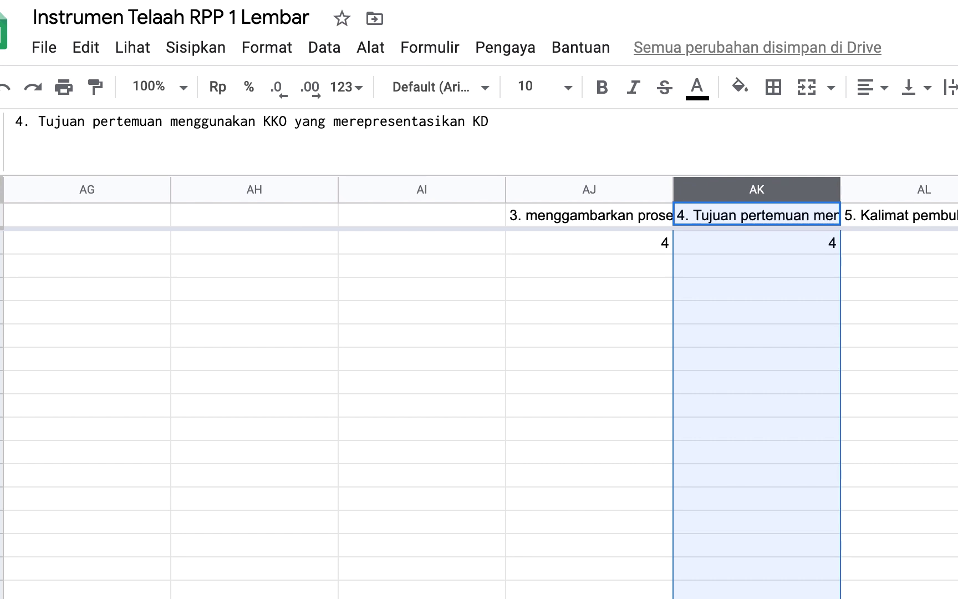
{"action": "right_click", "coordinate": [762, 192]}
{"action": "left_click", "coordinate": [875, 256]}
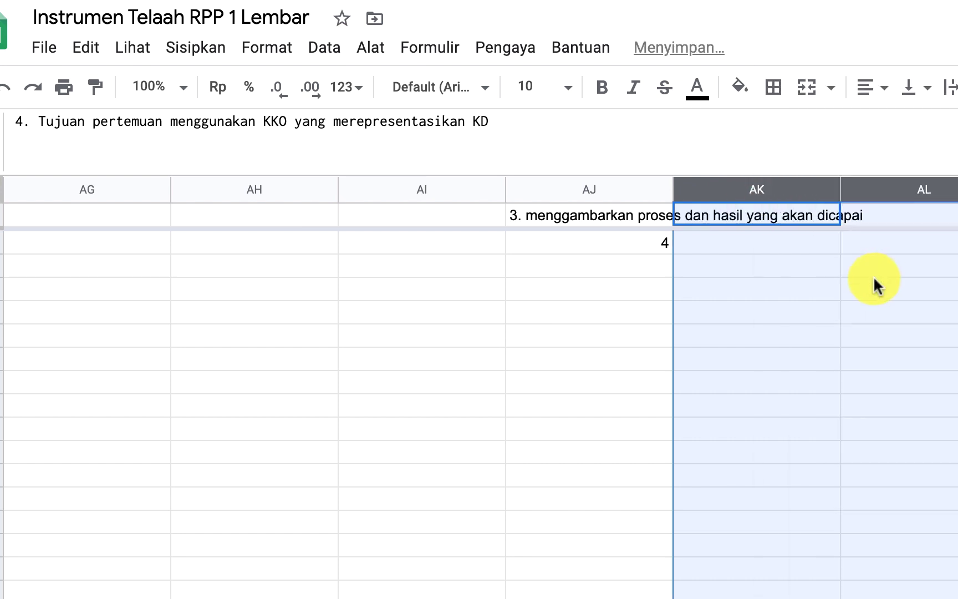
{"action": "left_click", "coordinate": [913, 189], "text": "shift"}
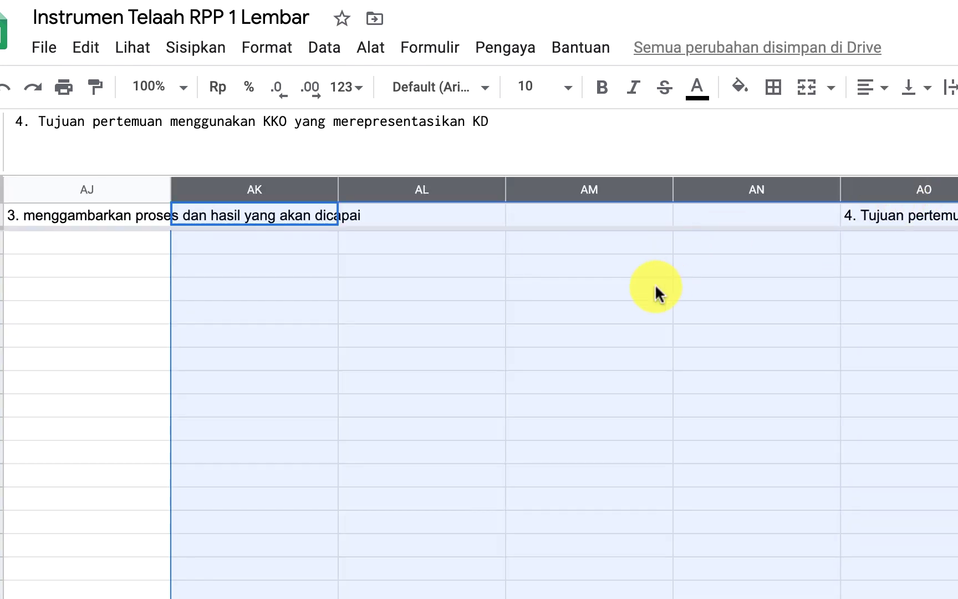
{"action": "right_click", "coordinate": [455, 191]}
{"action": "left_click", "coordinate": [555, 244]}
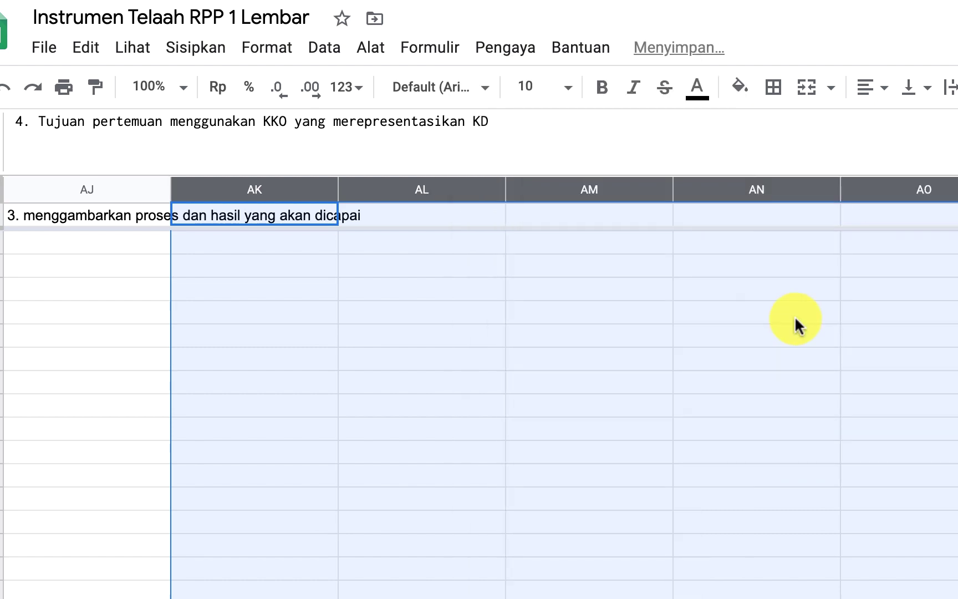
- Insert nine blank columns (five, then four) before question 5
{"action": "scroll", "coordinate": [835, 327], "scroll_direction": "right", "scroll_amount": 2}
{"action": "left_click", "coordinate": [916, 190], "text": "shift"}
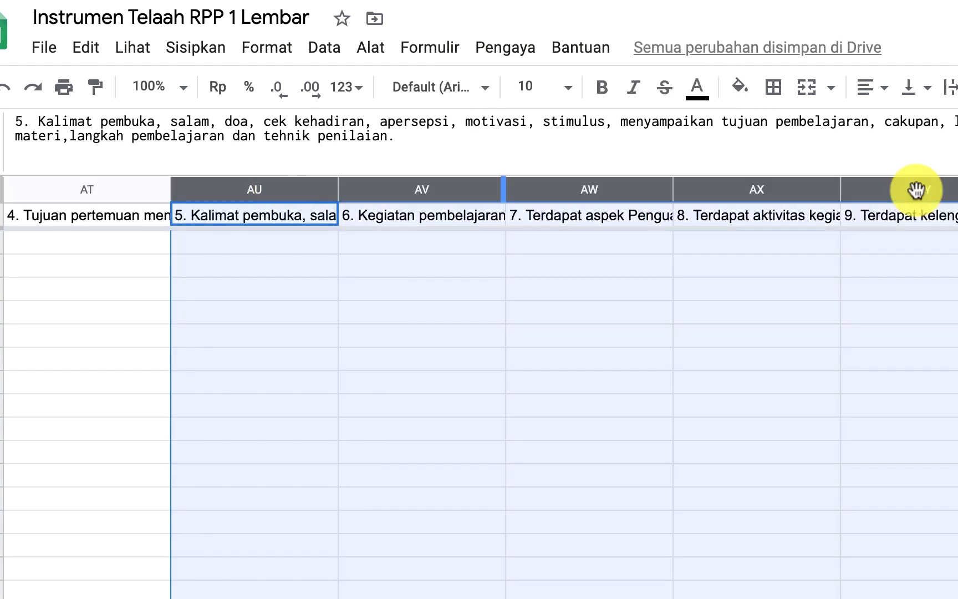
{"action": "right_click", "coordinate": [916, 190]}
{"action": "left_click", "coordinate": [641, 241]}
{"action": "left_click", "coordinate": [293, 242]}
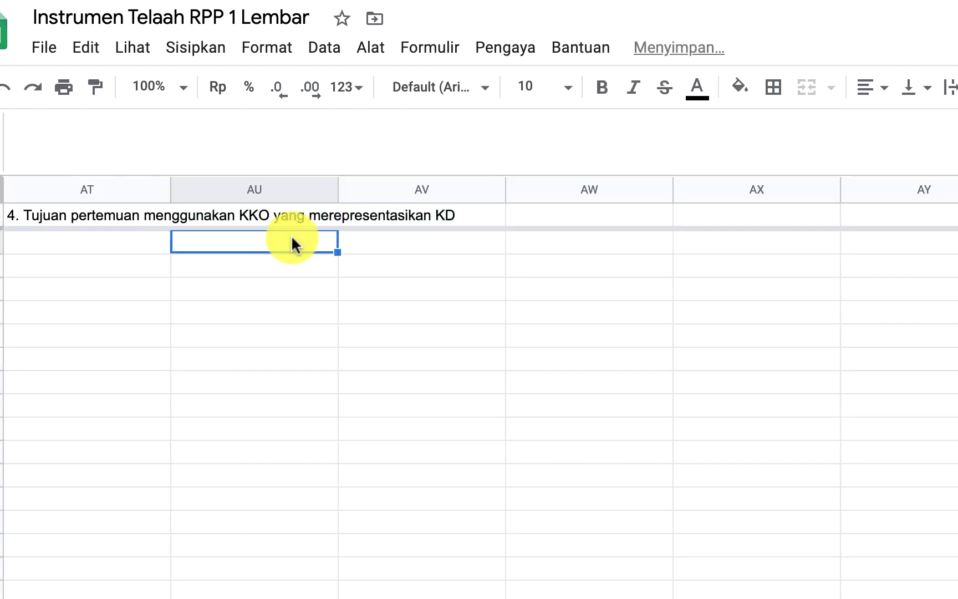
{"action": "left_click", "coordinate": [255, 189]}
{"action": "left_click", "coordinate": [694, 189], "text": "shift"}
{"action": "right_click", "coordinate": [474, 190]}
{"action": "left_click", "coordinate": [599, 242]}
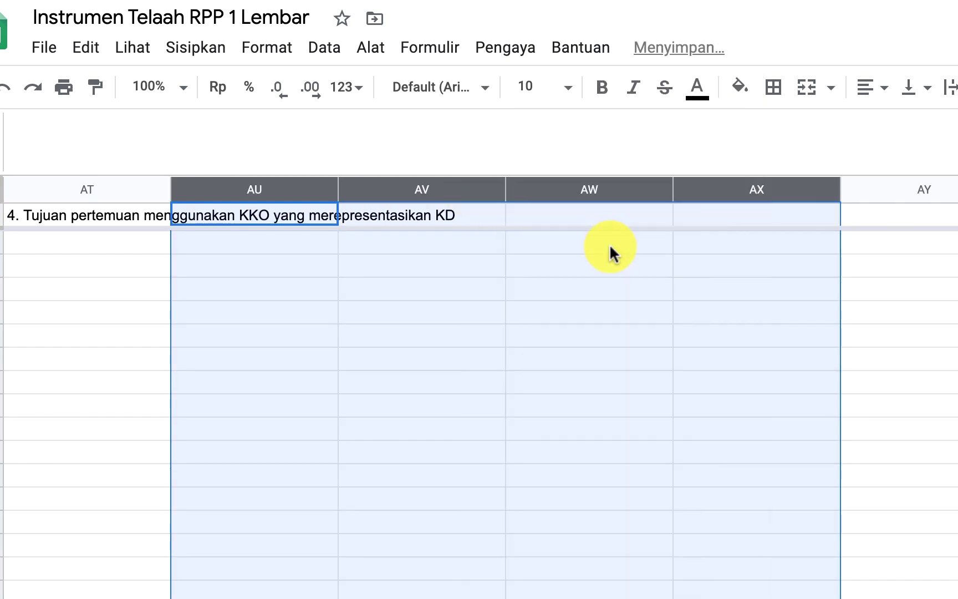
- Insert five blank columns before question 6 in columns BE–BI
{"action": "scroll", "coordinate": [626, 265], "scroll_direction": "right", "scroll_amount": 8}
{"action": "scroll", "coordinate": [626, 265], "scroll_direction": "right", "scroll_amount": 1}
{"action": "left_click", "coordinate": [447, 194]}
{"action": "left_click", "coordinate": [915, 190], "text": "shift"}
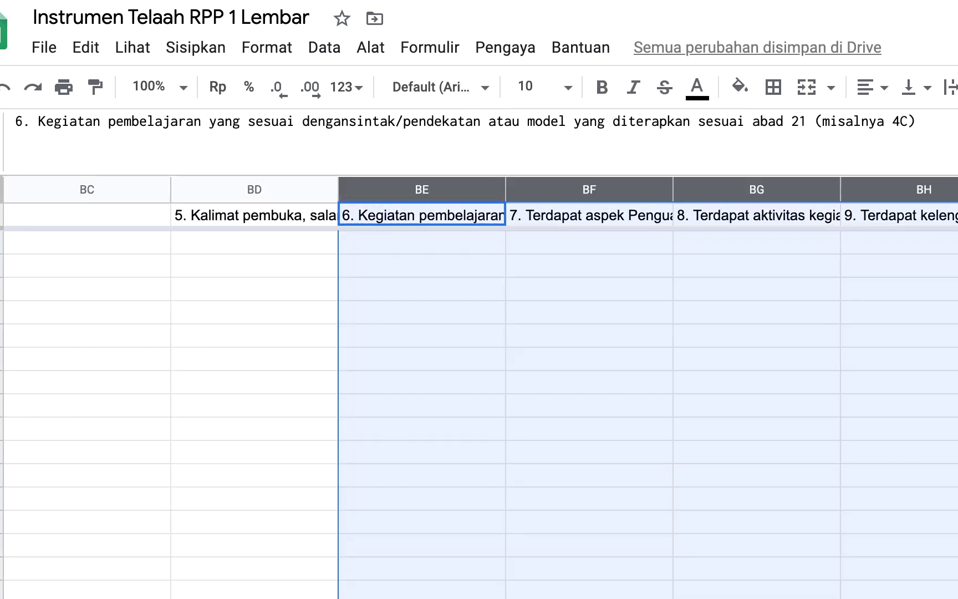
{"action": "right_click", "coordinate": [618, 192]}
{"action": "left_click", "coordinate": [731, 239]}
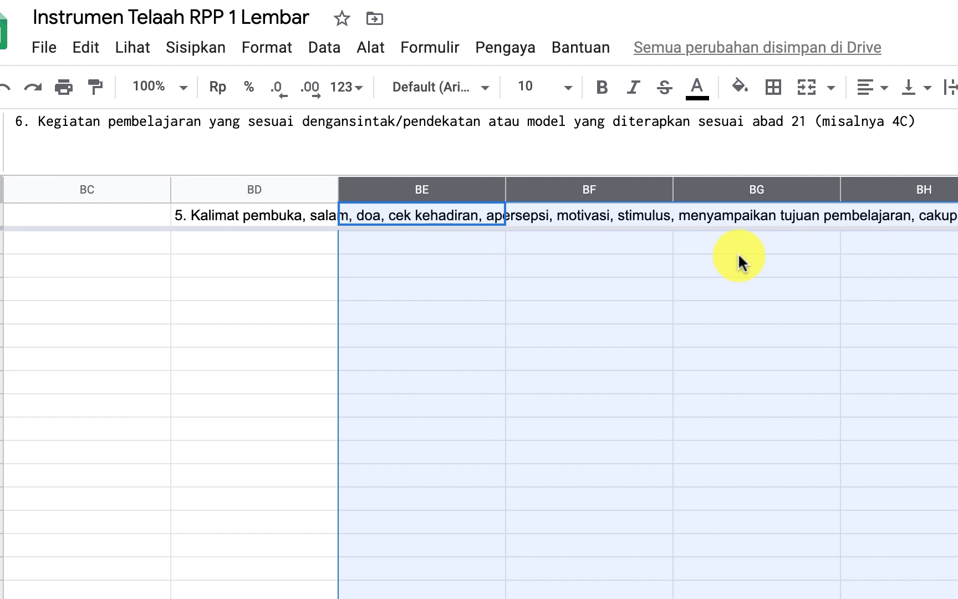
- Insert five blank columns to the left of question 6
{"action": "left_click", "coordinate": [438, 189]}
{"action": "left_click", "coordinate": [862, 190], "text": "shift"}
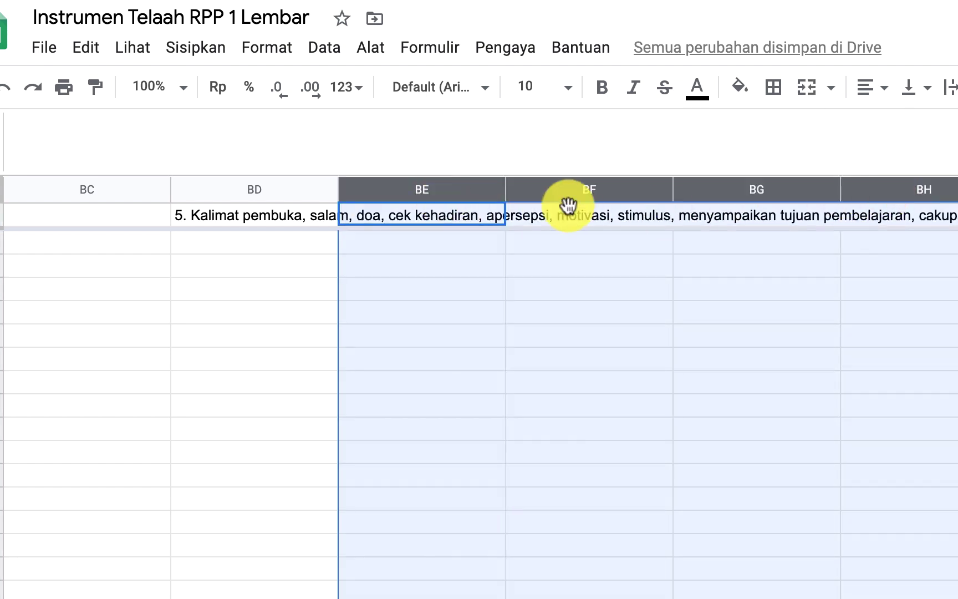
{"action": "right_click", "coordinate": [562, 197]}
{"action": "left_click", "coordinate": [620, 267]}
- Insert five, then four more, blank columns ahead of question 7
{"action": "scroll", "coordinate": [693, 261], "scroll_direction": "right", "scroll_amount": 3}
{"action": "scroll", "coordinate": [708, 272], "scroll_direction": "right", "scroll_amount": 5}
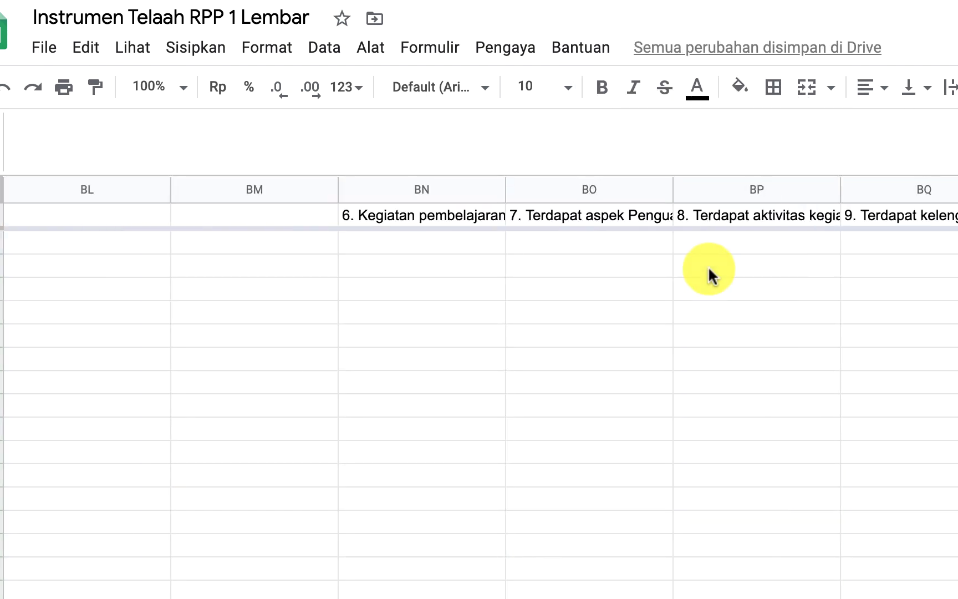
{"action": "left_click", "coordinate": [387, 190]}
{"action": "left_click", "coordinate": [909, 189], "text": "shift"}
{"action": "right_click", "coordinate": [608, 194]}
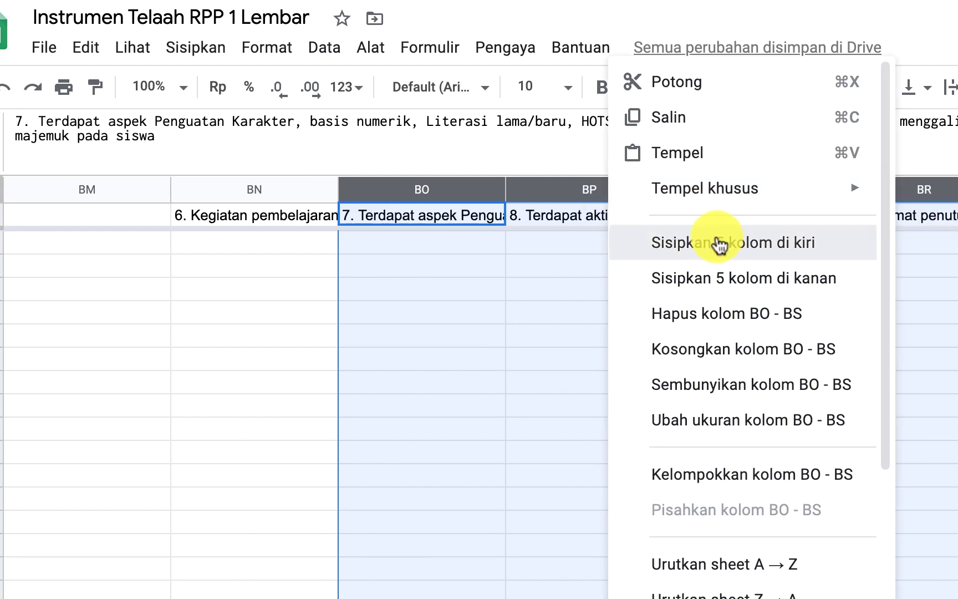
{"action": "left_click", "coordinate": [688, 242]}
{"action": "left_click", "coordinate": [422, 312]}
{"action": "left_click", "coordinate": [422, 190]}
{"action": "left_click", "coordinate": [868, 192], "text": "shift"}
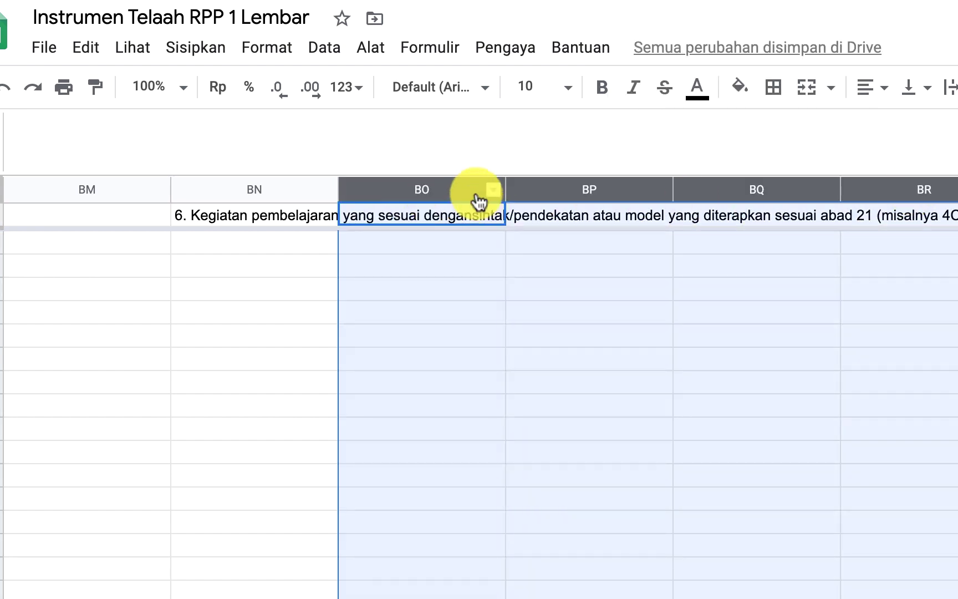
{"action": "right_click", "coordinate": [478, 191]}
{"action": "left_click", "coordinate": [585, 244]}
- Insert five, then four more, blank columns ahead of question 8
{"action": "scroll", "coordinate": [634, 291], "scroll_direction": "right", "scroll_amount": 7}
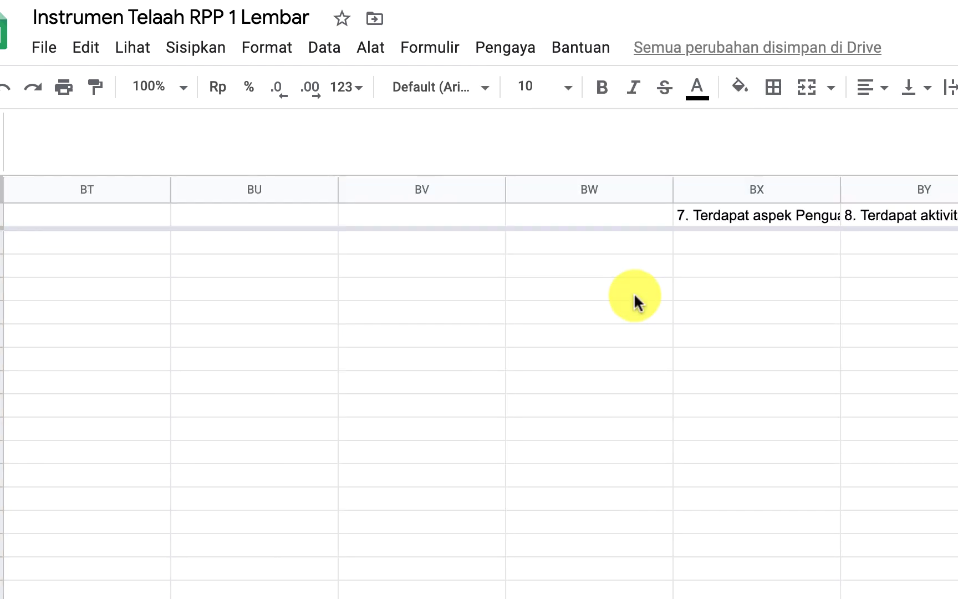
{"action": "scroll", "coordinate": [634, 292], "scroll_direction": "right", "scroll_amount": 4}
{"action": "left_click", "coordinate": [255, 190]}
{"action": "left_click", "coordinate": [763, 183], "text": "shift"}
{"action": "right_click", "coordinate": [424, 199]}
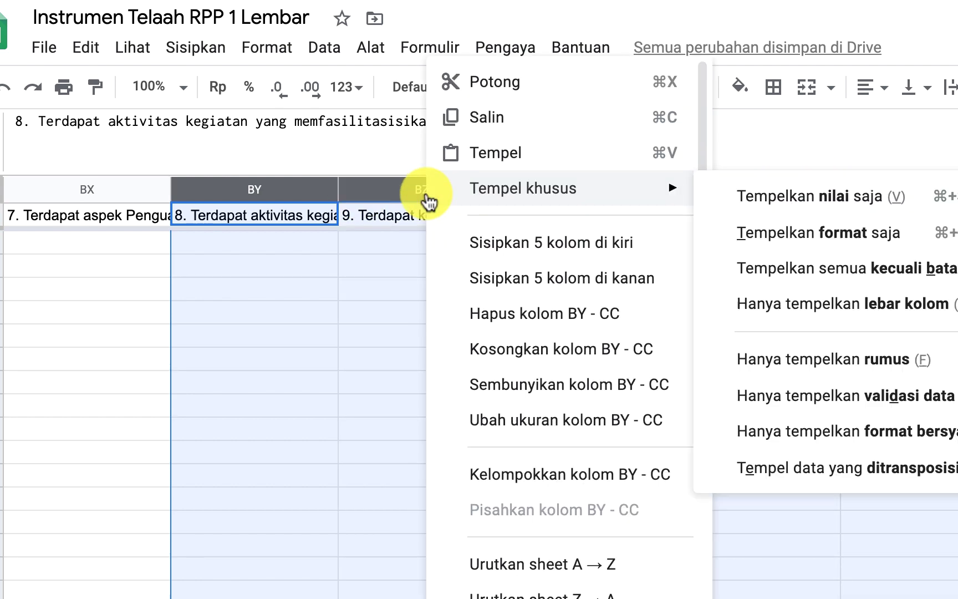
{"action": "left_click", "coordinate": [588, 250]}
{"action": "left_click", "coordinate": [263, 188]}
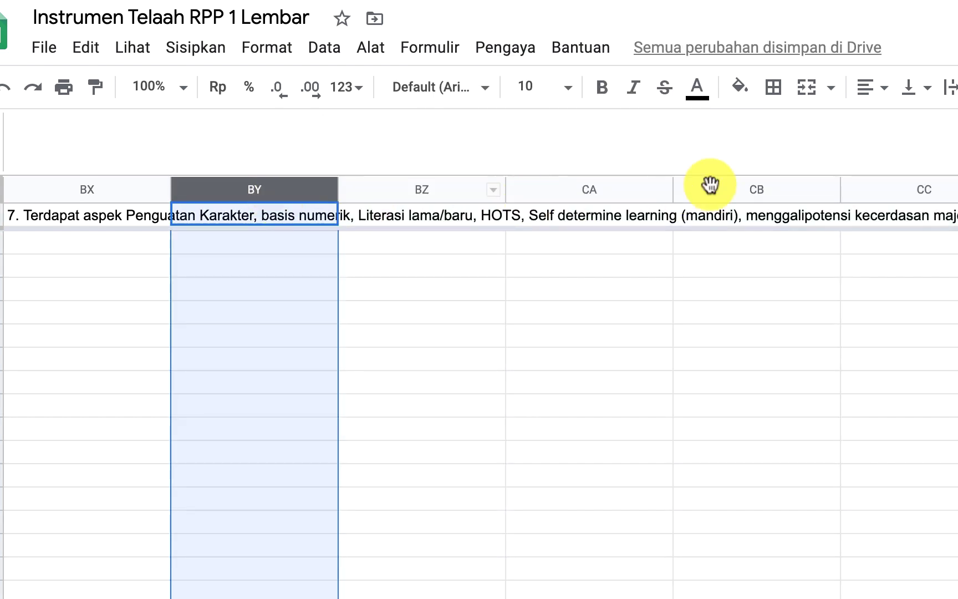
{"action": "left_click", "coordinate": [710, 182], "text": "shift"}
{"action": "right_click", "coordinate": [392, 192]}
{"action": "key", "text": "Return"}
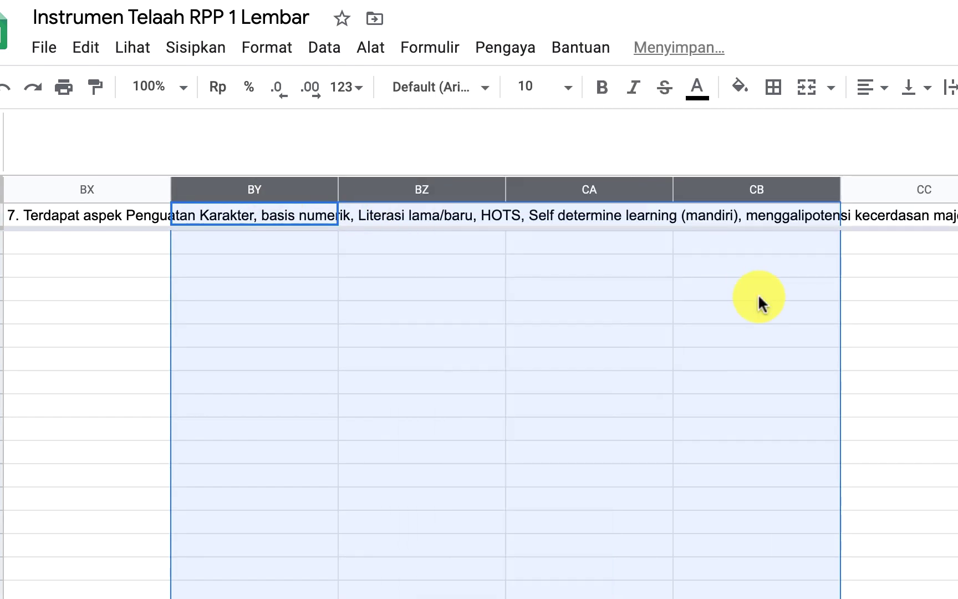
- Add a block of blank sub-columns ahead of question 9
{"action": "scroll", "coordinate": [759, 293], "scroll_direction": "right", "scroll_amount": 4}
{"action": "scroll", "coordinate": [758, 294], "scroll_direction": "right", "scroll_amount": 4}
{"action": "scroll", "coordinate": [759, 293], "scroll_direction": "right", "scroll_amount": 2}
{"action": "left_click", "coordinate": [317, 206]}
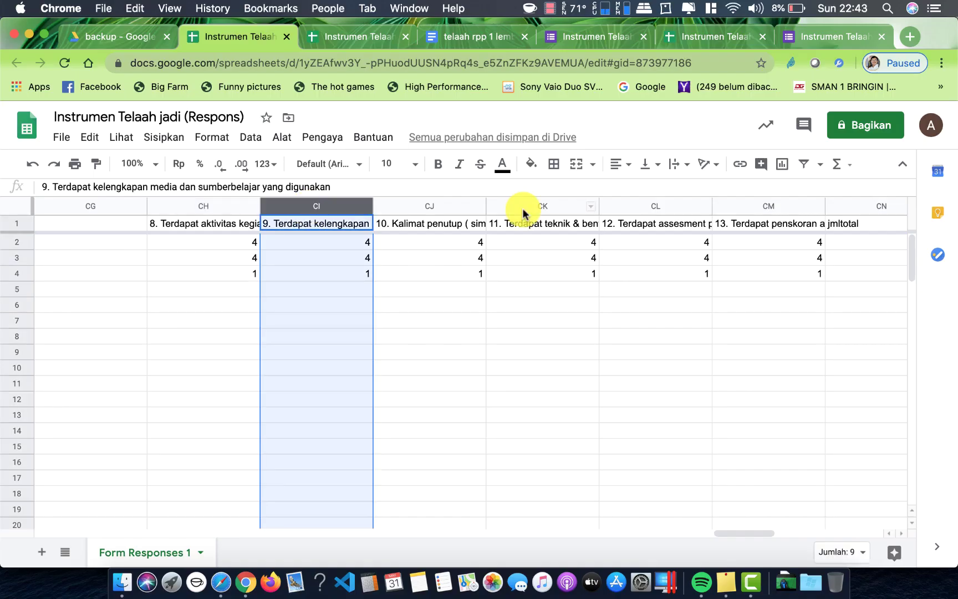
{"action": "left_click", "coordinate": [769, 206], "text": "shift"}
{"action": "right_click", "coordinate": [414, 206]}
{"action": "left_click", "coordinate": [475, 271]}
{"action": "right_click", "coordinate": [476, 274]}
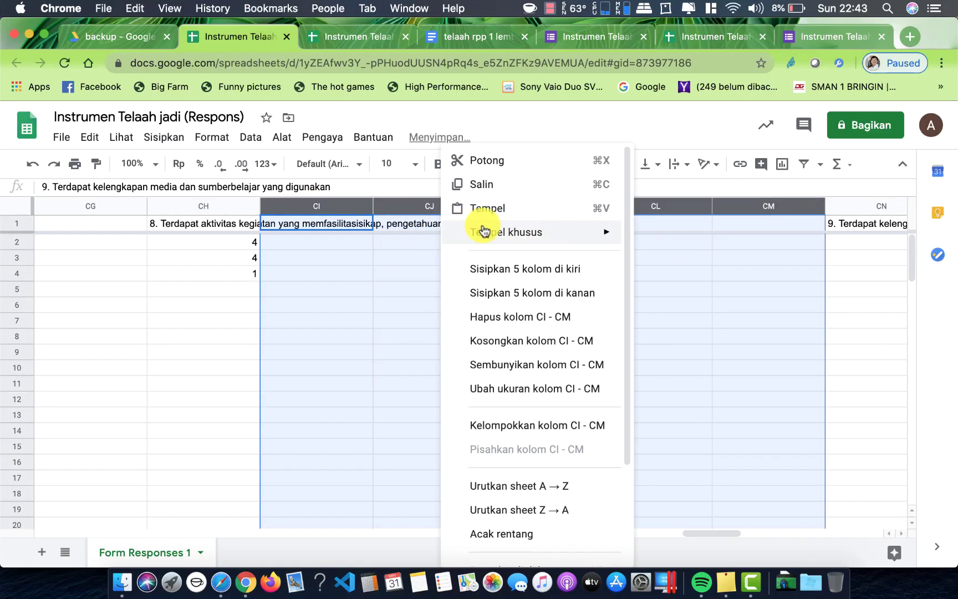
{"action": "left_click", "coordinate": [839, 214]}
{"action": "left_click", "coordinate": [863, 206]}
{"action": "scroll", "coordinate": [579, 340], "scroll_direction": "right", "scroll_amount": 10}
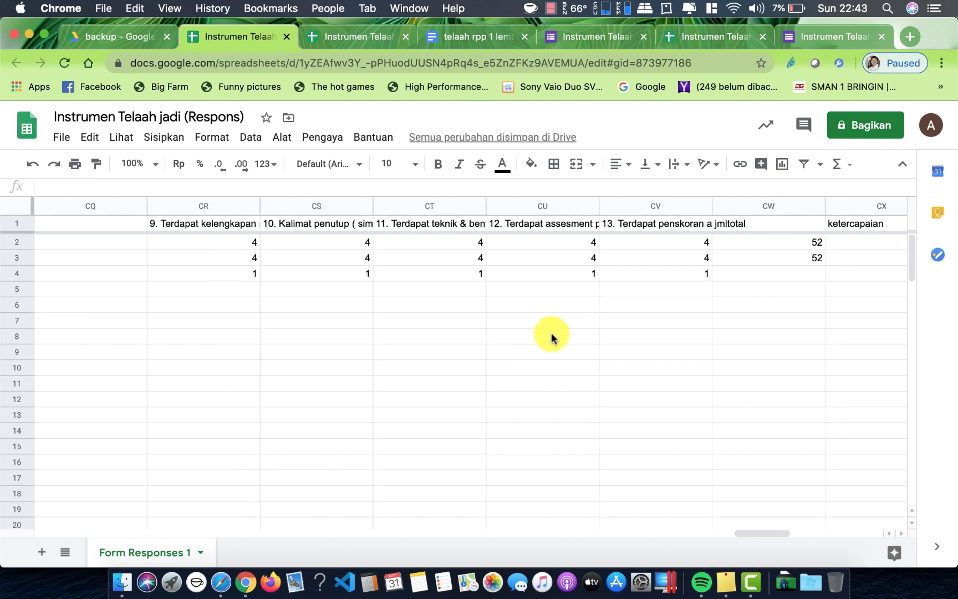
- Add a block of blank sub-columns ahead of question 10
{"action": "left_click", "coordinate": [203, 206]}
{"action": "left_click", "coordinate": [621, 206], "text": "shift"}
{"action": "right_click", "coordinate": [332, 210]}
{"action": "left_click", "coordinate": [415, 268]}
{"action": "right_click", "coordinate": [332, 212]}
{"action": "left_click", "coordinate": [415, 269]}
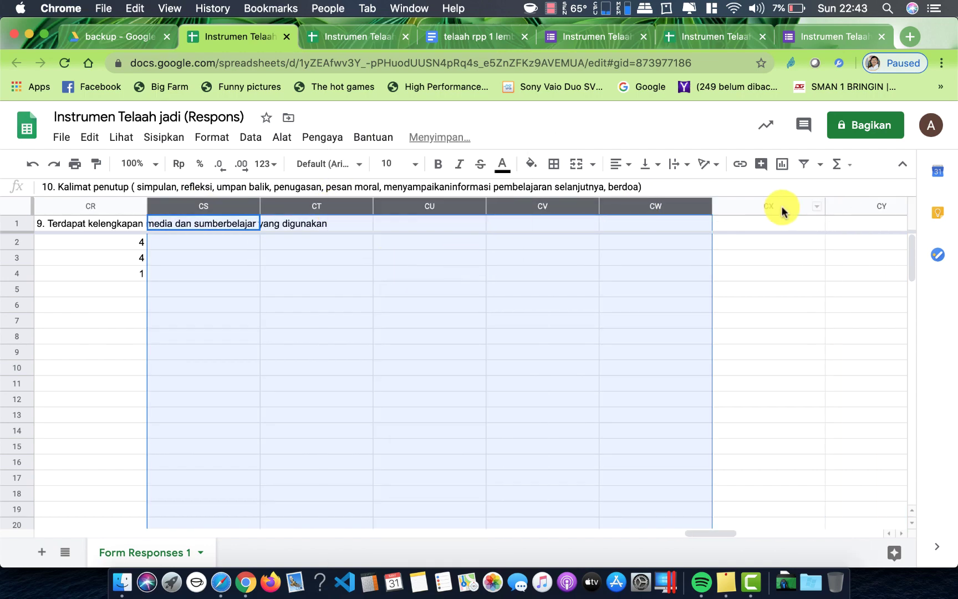
- Add blank sub-columns ahead of question 11 and delete one surplus column
{"action": "scroll", "coordinate": [721, 316], "scroll_direction": "right", "scroll_amount": 10}
{"action": "left_click", "coordinate": [692, 205], "text": "shift"}
{"action": "right_click", "coordinate": [394, 207]}
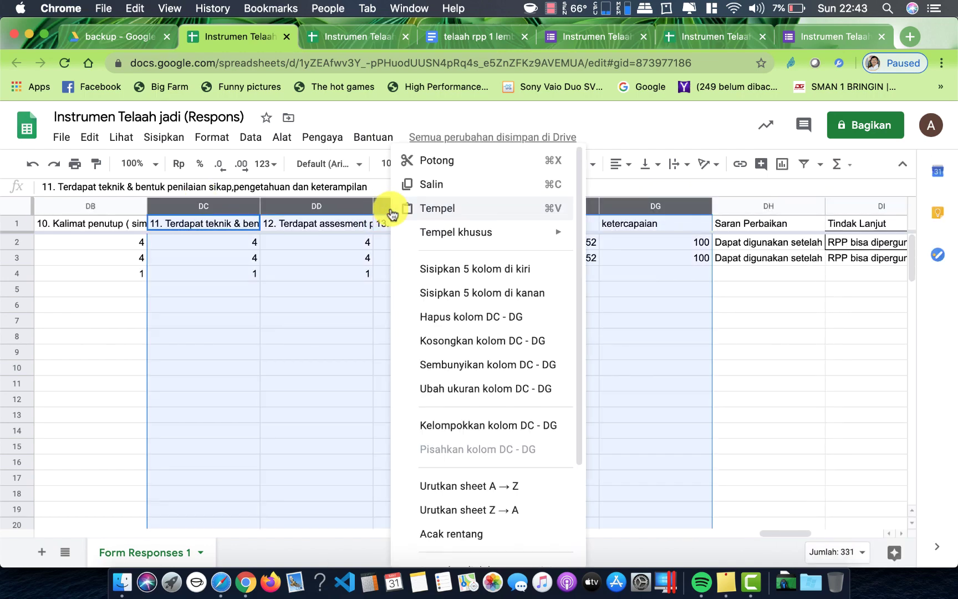
{"action": "left_click", "coordinate": [476, 266]}
{"action": "right_click", "coordinate": [400, 216]}
{"action": "left_click", "coordinate": [465, 267]}
{"action": "right_click", "coordinate": [732, 205]}
{"action": "left_click", "coordinate": [798, 309]}
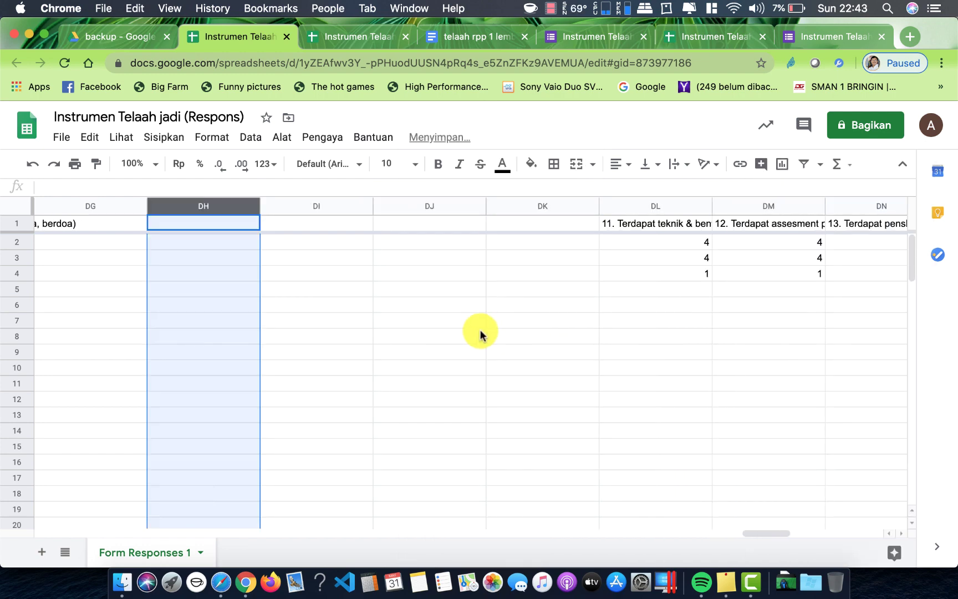
- Add a block of blank sub-columns ahead of question 12
{"action": "scroll", "coordinate": [481, 336], "scroll_direction": "right", "scroll_amount": 5}
{"action": "left_click", "coordinate": [316, 205]}
{"action": "left_click", "coordinate": [768, 206], "text": "shift"}
{"action": "right_click", "coordinate": [471, 207]}
{"action": "left_click", "coordinate": [522, 293]}
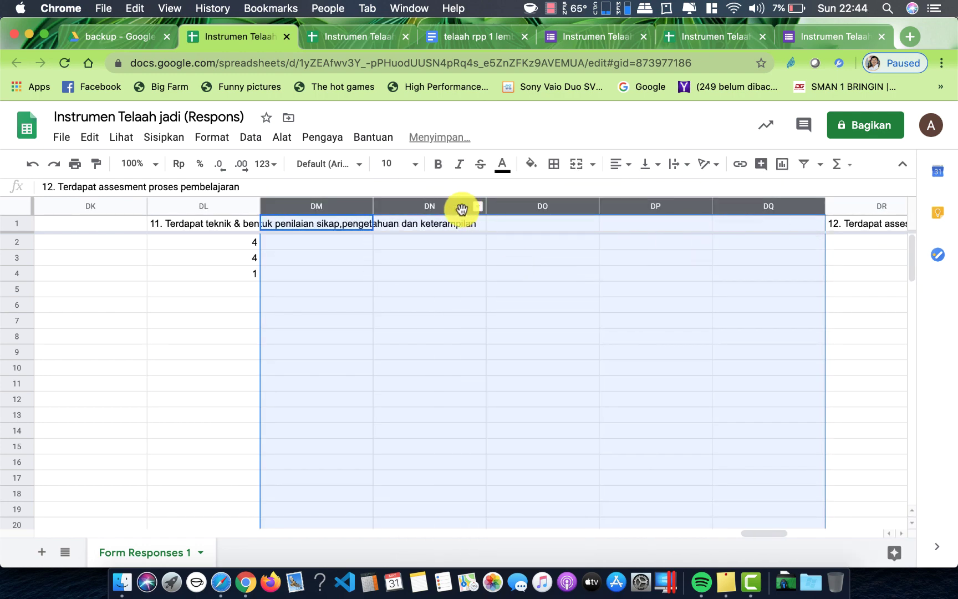
{"action": "right_click", "coordinate": [884, 206]}
{"action": "left_click", "coordinate": [884, 286]}
- Add a block of blank sub-columns ahead of question 13
{"action": "scroll", "coordinate": [572, 314], "scroll_direction": "right", "scroll_amount": 5}
{"action": "scroll", "coordinate": [572, 315], "scroll_direction": "right", "scroll_amount": 5}
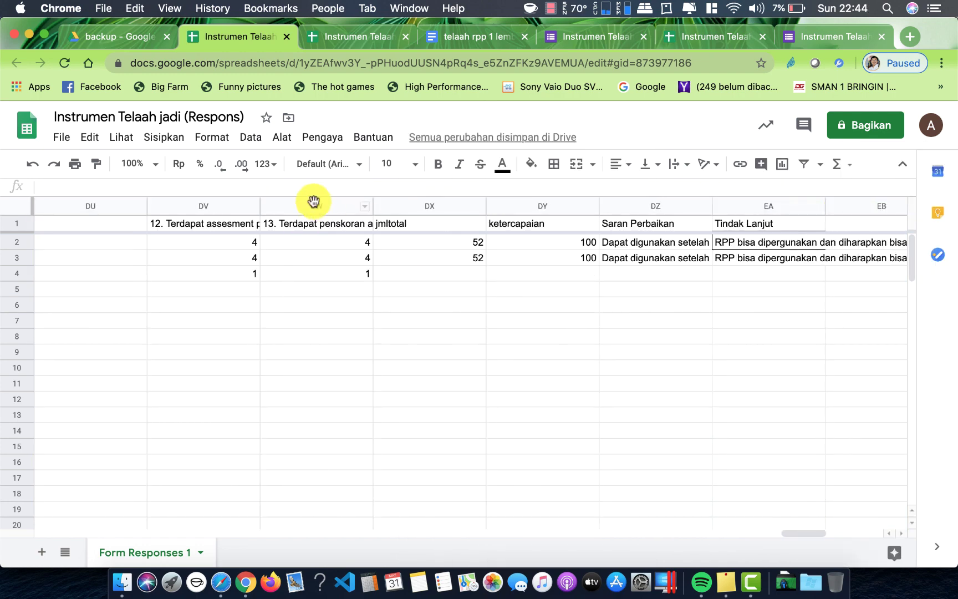
{"action": "left_click", "coordinate": [317, 206]}
{"action": "left_click", "coordinate": [769, 205], "text": "shift"}
{"action": "right_click", "coordinate": [456, 206]}
{"action": "left_click", "coordinate": [528, 272]}
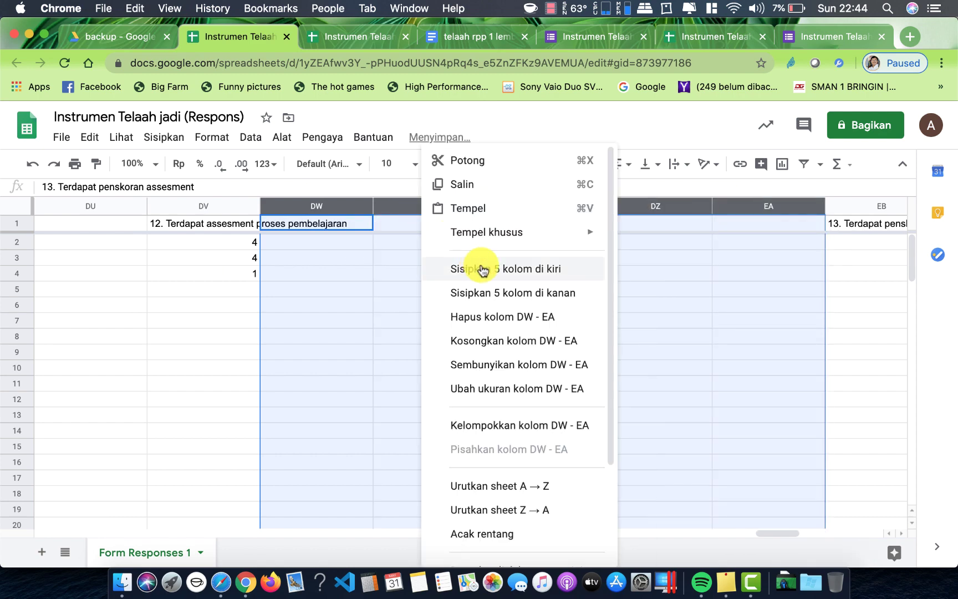
{"action": "right_click", "coordinate": [845, 206]}
{"action": "left_click", "coordinate": [865, 268]}
- Insert five blank columns to the left of the jmltotal column
{"action": "scroll", "coordinate": [392, 316], "scroll_direction": "right", "scroll_amount": 10}
{"action": "left_click", "coordinate": [317, 206]}
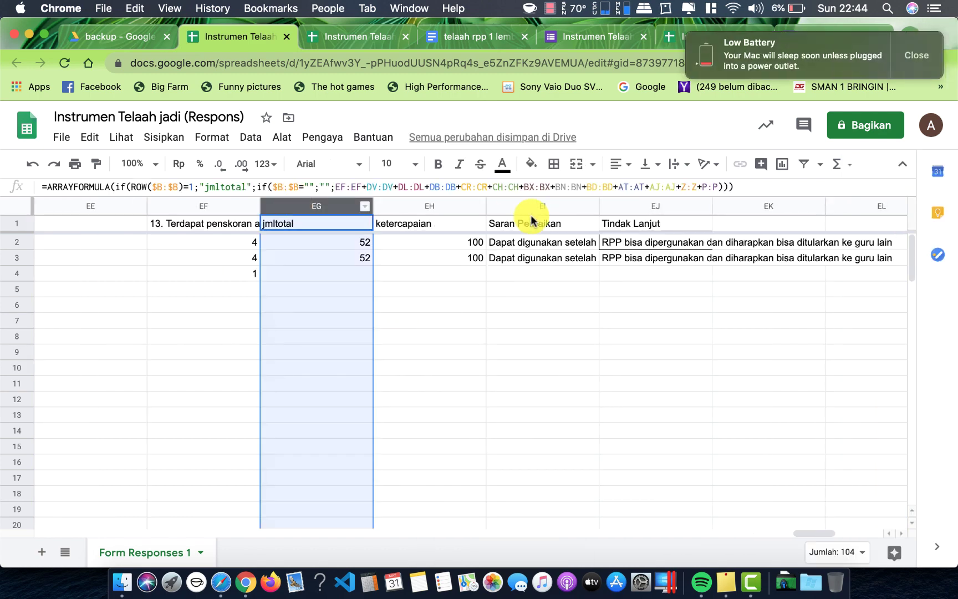
{"action": "left_click", "coordinate": [768, 206], "text": "shift"}
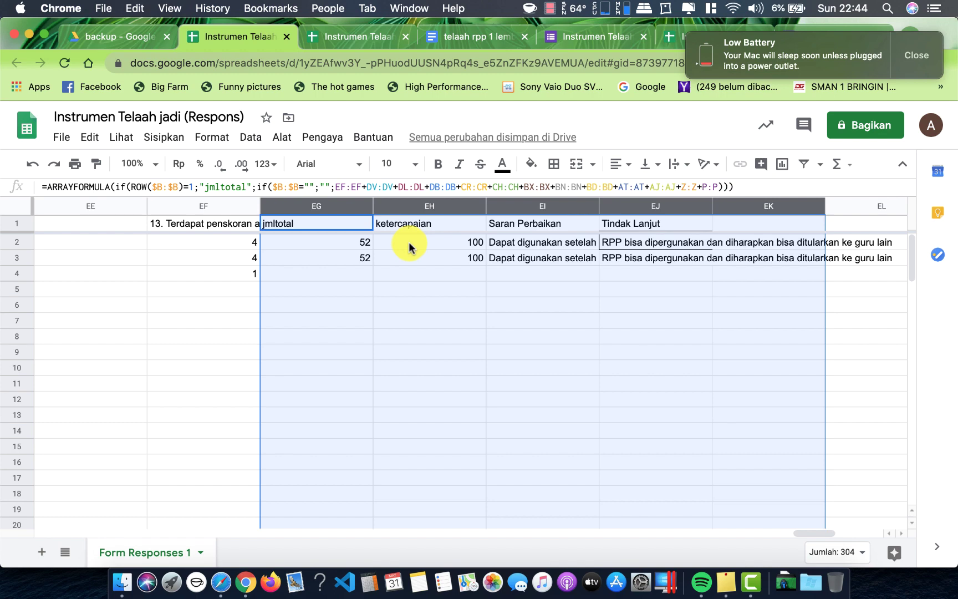
{"action": "right_click", "coordinate": [449, 206]}
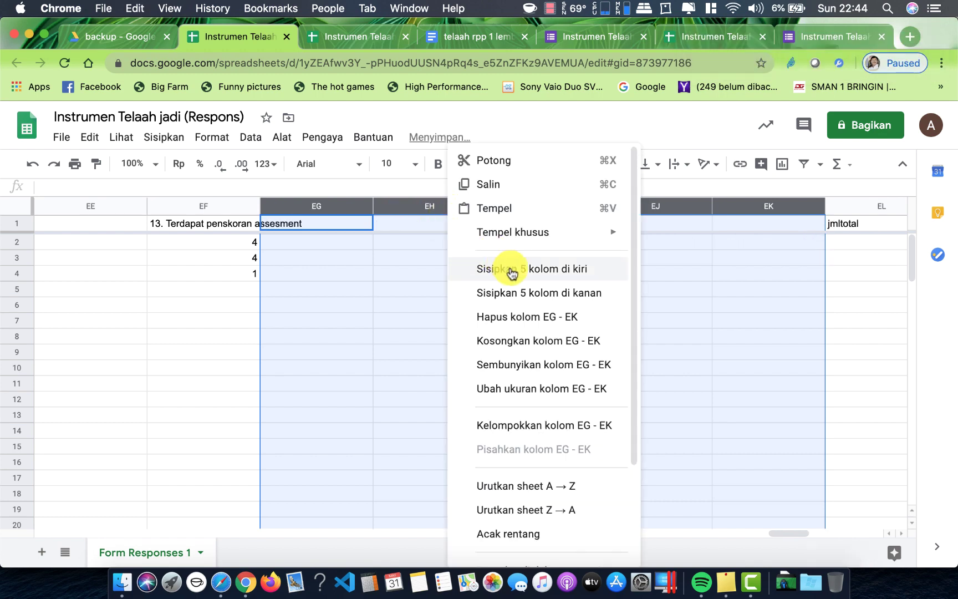
{"action": "left_click", "coordinate": [515, 271]}
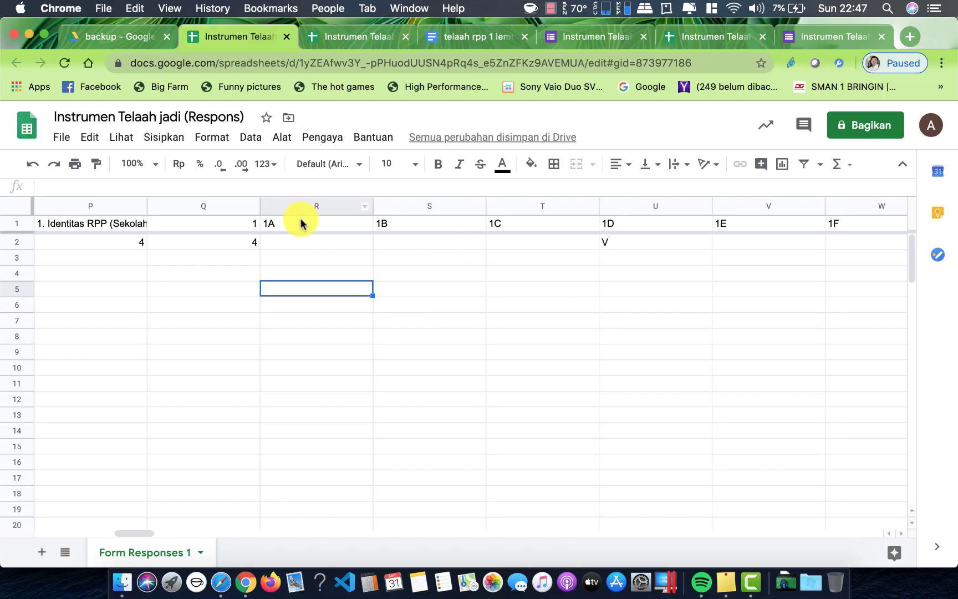
- Paste the row-1 sub-headers after question 2, then delete the wrong paste
{"action": "left_click", "coordinate": [301, 223]}
{"action": "key", "text": "shift+Right"}
{"action": "key", "text": "shift+Right"}
{"action": "key", "text": "shift+Right"}
{"action": "key", "text": "shift+Right"}
{"action": "key", "text": "shift+Right"}
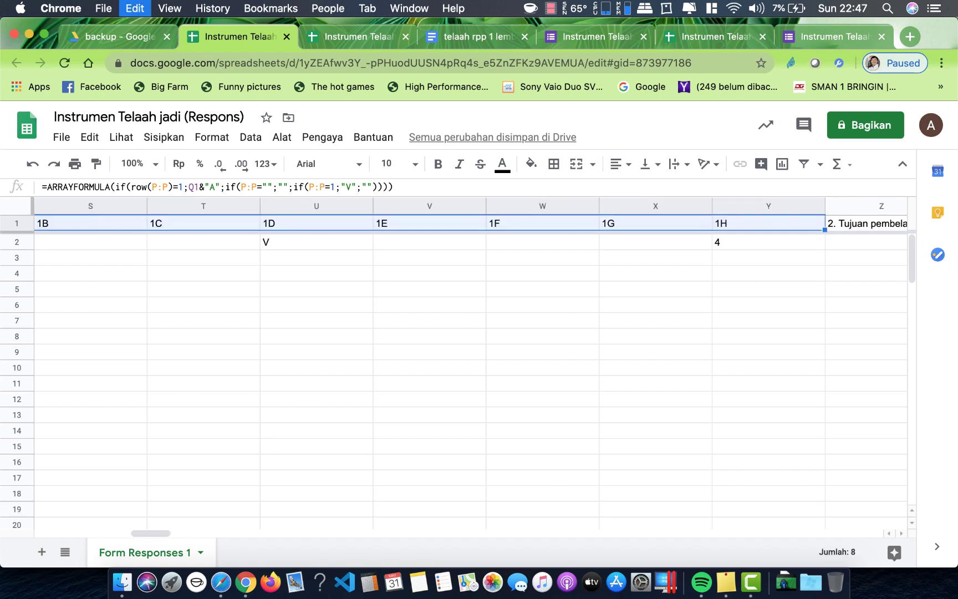
{"action": "scroll", "coordinate": [352, 319], "scroll_direction": "right", "scroll_amount": 2}
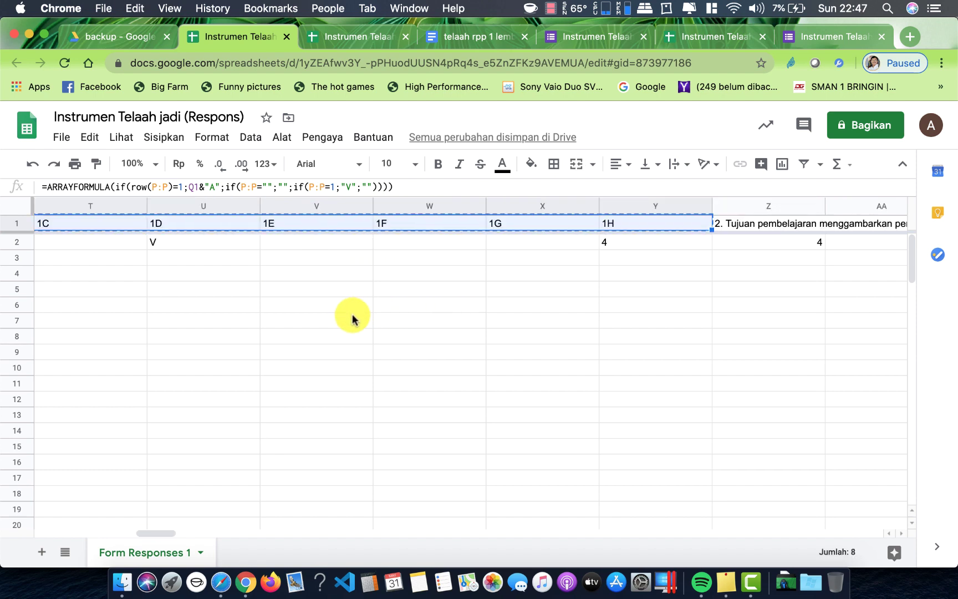
{"action": "scroll", "coordinate": [352, 319], "scroll_direction": "right", "scroll_amount": 2}
{"action": "scroll", "coordinate": [353, 319], "scroll_direction": "right", "scroll_amount": 1}
{"action": "scroll", "coordinate": [377, 293], "scroll_direction": "right", "scroll_amount": 1}
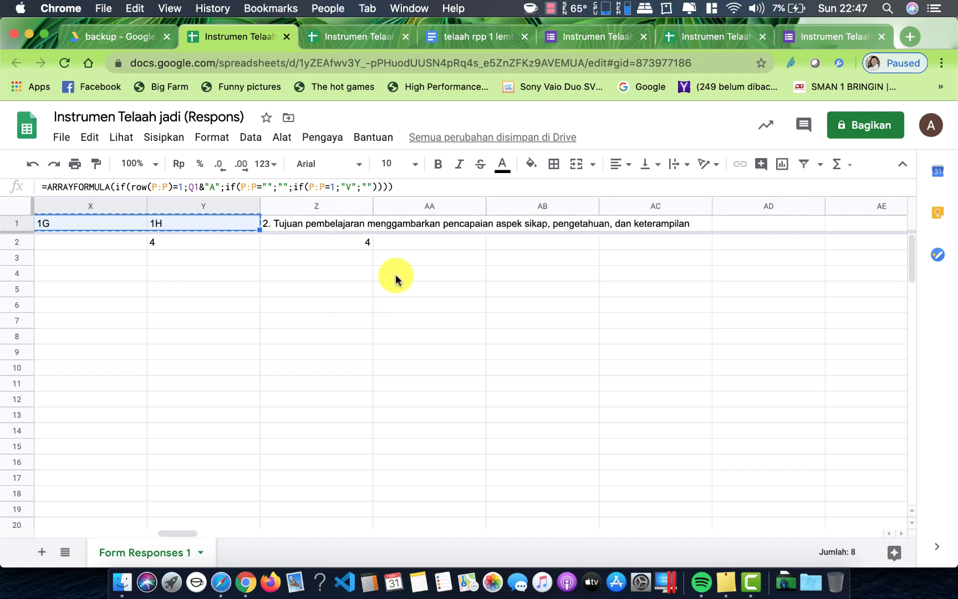
{"action": "left_click", "coordinate": [403, 225]}
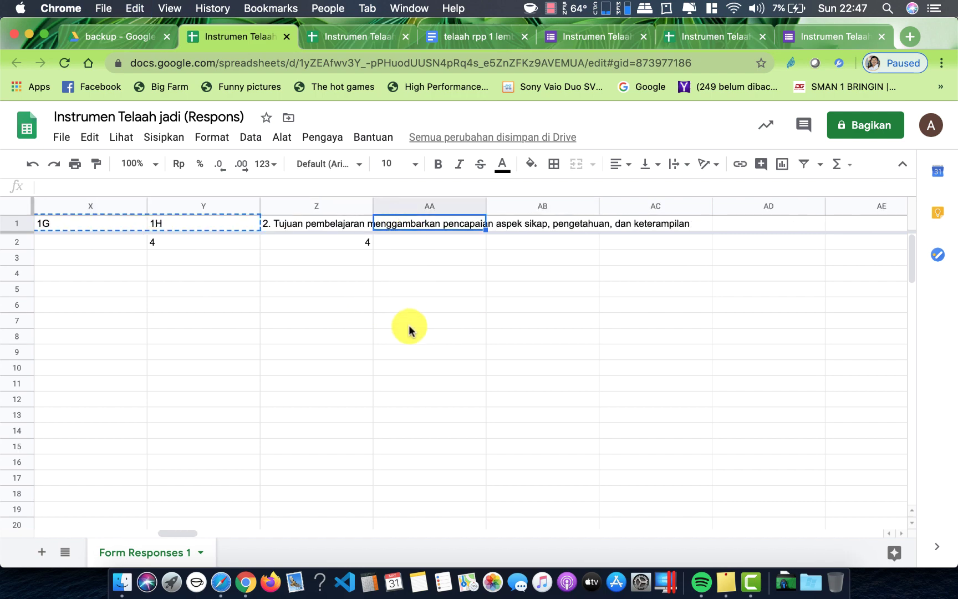
{"action": "key", "text": "cmd+v"}
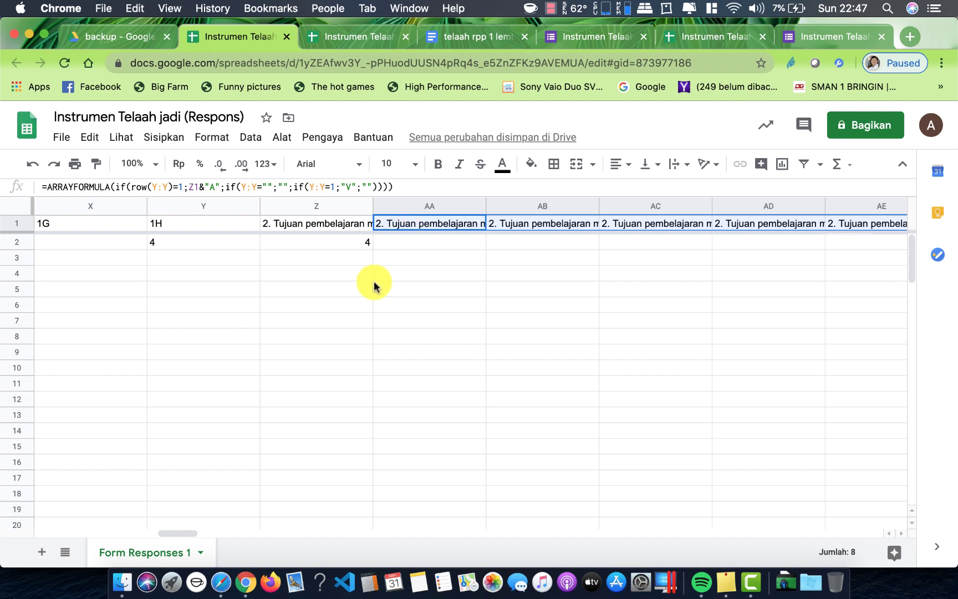
{"action": "key", "text": "Delete"}
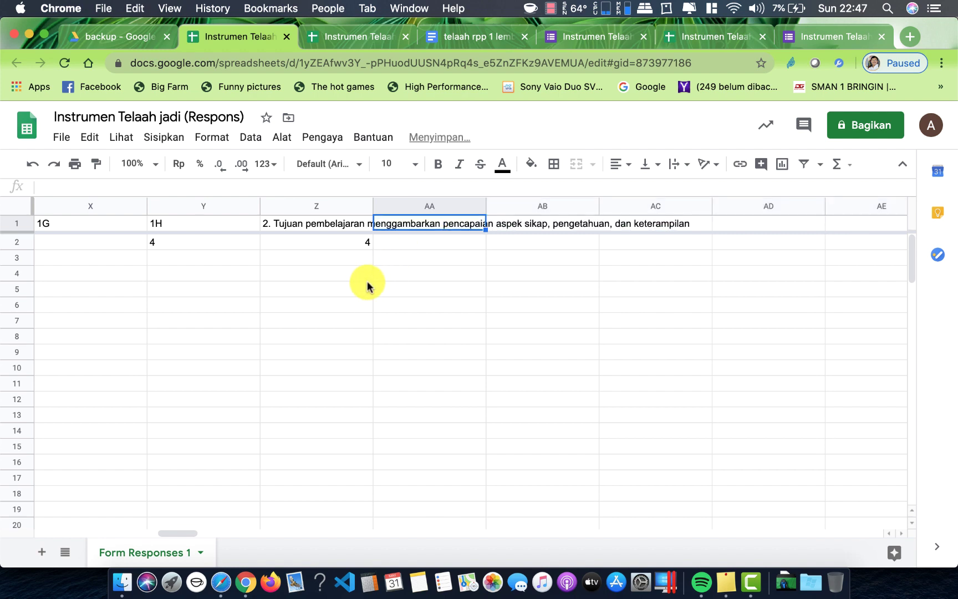
{"action": "scroll", "coordinate": [367, 286], "scroll_direction": "left", "scroll_amount": 2}
{"action": "scroll", "coordinate": [367, 286], "scroll_direction": "left", "scroll_amount": 3}
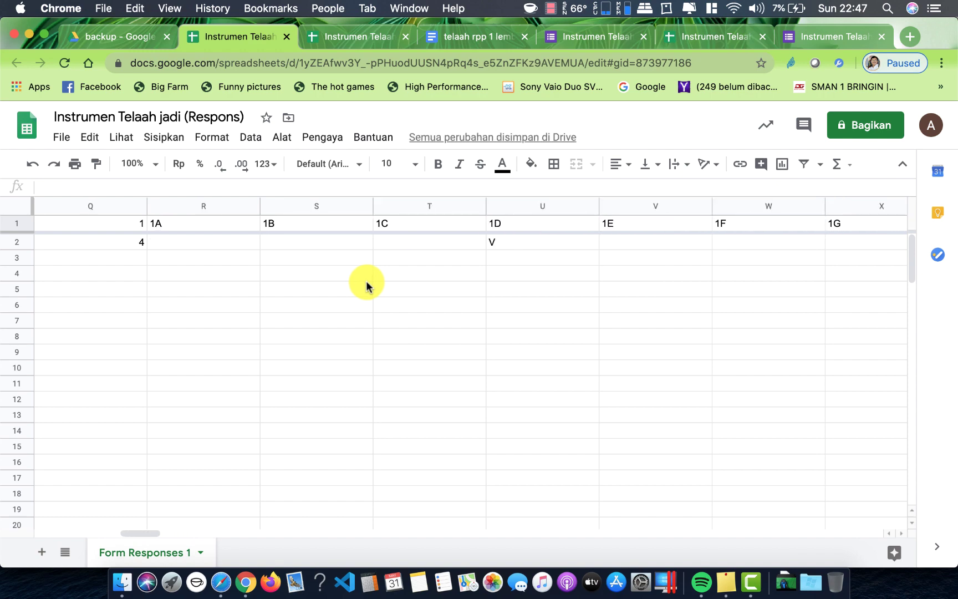
- Copy question 1's formula block, paste it after question 2, and renumber it to 2
{"action": "left_click", "coordinate": [123, 229]}
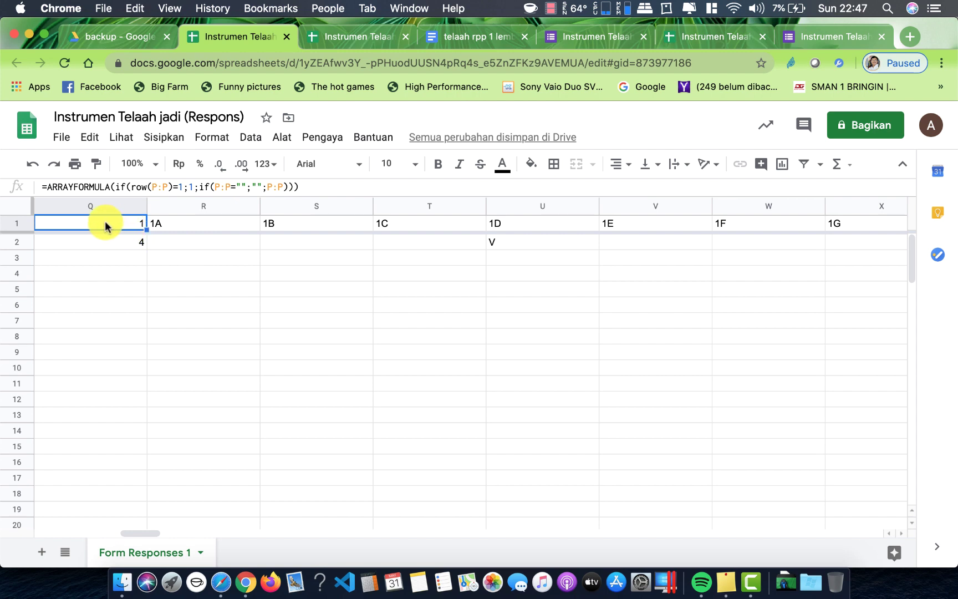
{"action": "key", "text": "shift+Right"}
{"action": "key", "text": "shift+Right"}
{"action": "key", "text": "shift+Right"}
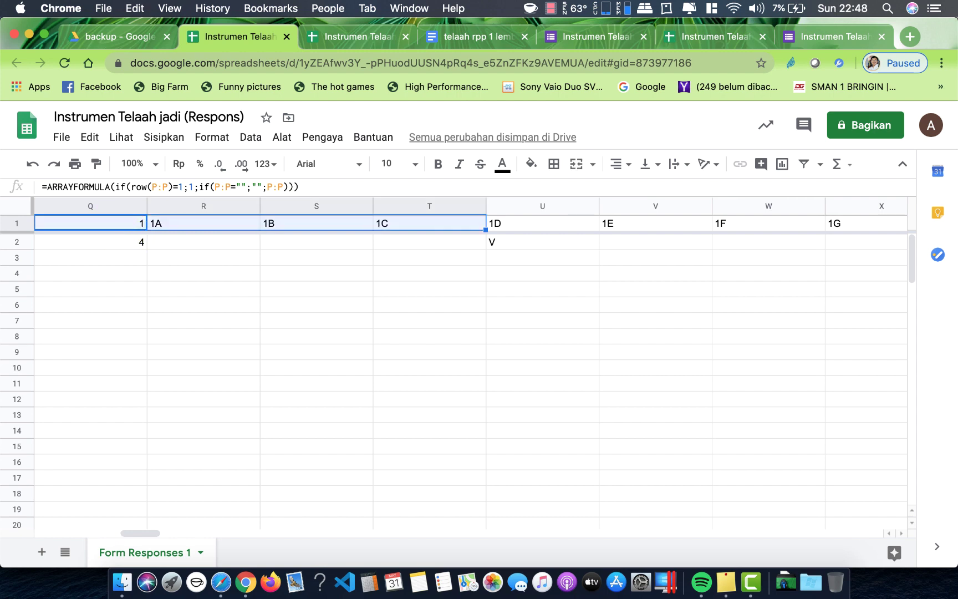
{"action": "key", "text": "shift+Right"}
{"action": "key", "text": "shift+Right"}
{"action": "key", "text": "shift+Right"}
{"action": "key", "text": "shift+Right"}
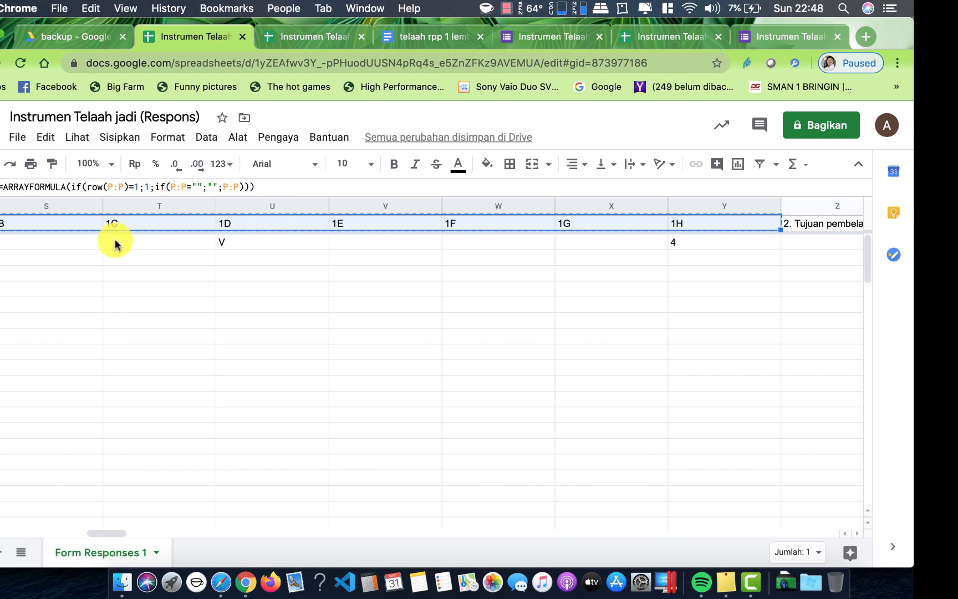
{"action": "scroll", "coordinate": [312, 380], "scroll_direction": "right", "scroll_amount": 3}
{"action": "scroll", "coordinate": [331, 364], "scroll_direction": "right", "scroll_amount": 1}
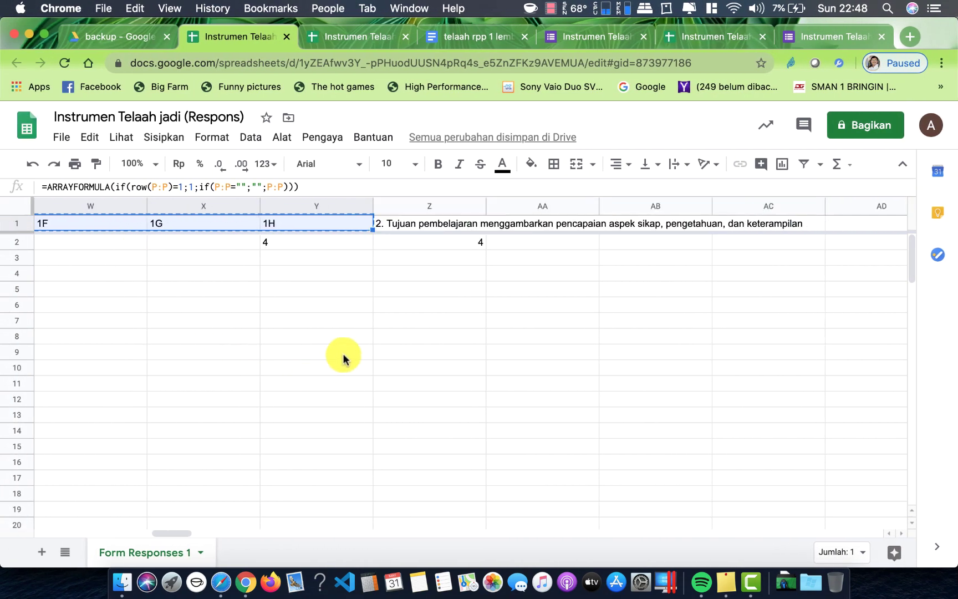
{"action": "scroll", "coordinate": [344, 354], "scroll_direction": "right", "scroll_amount": 1}
{"action": "left_click", "coordinate": [391, 229]}
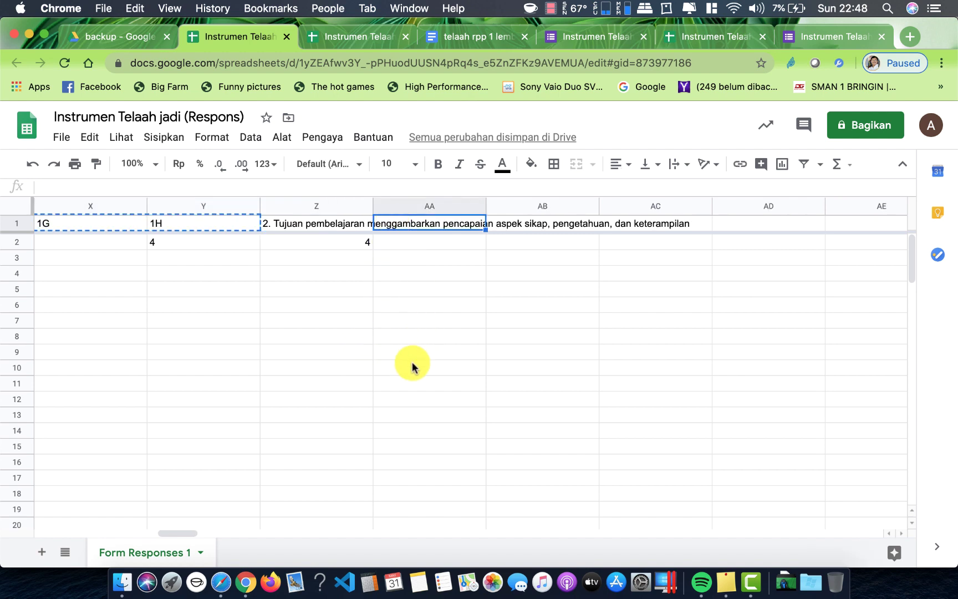
{"action": "key", "text": "ctrl+v"}
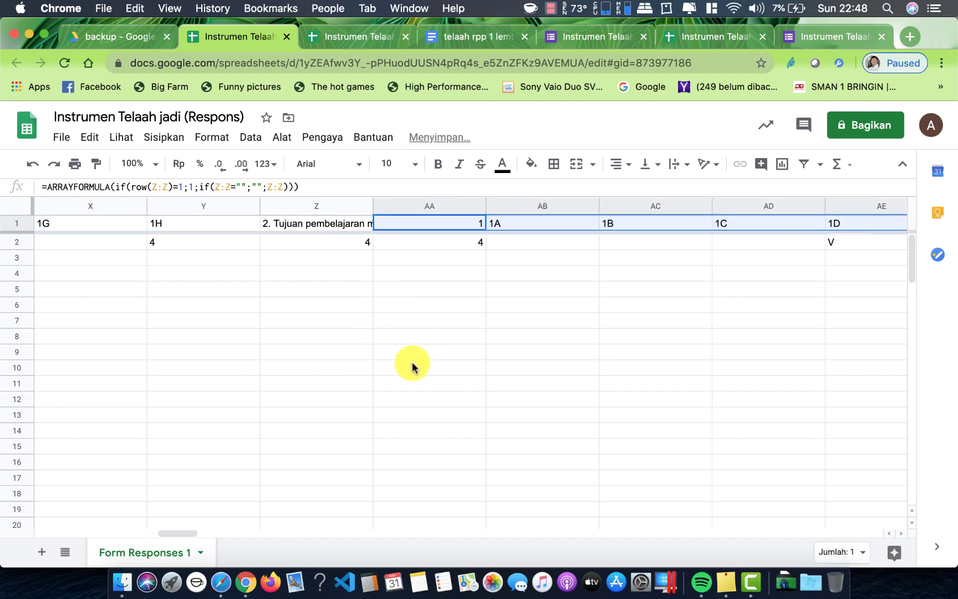
{"action": "left_click", "coordinate": [191, 187]}
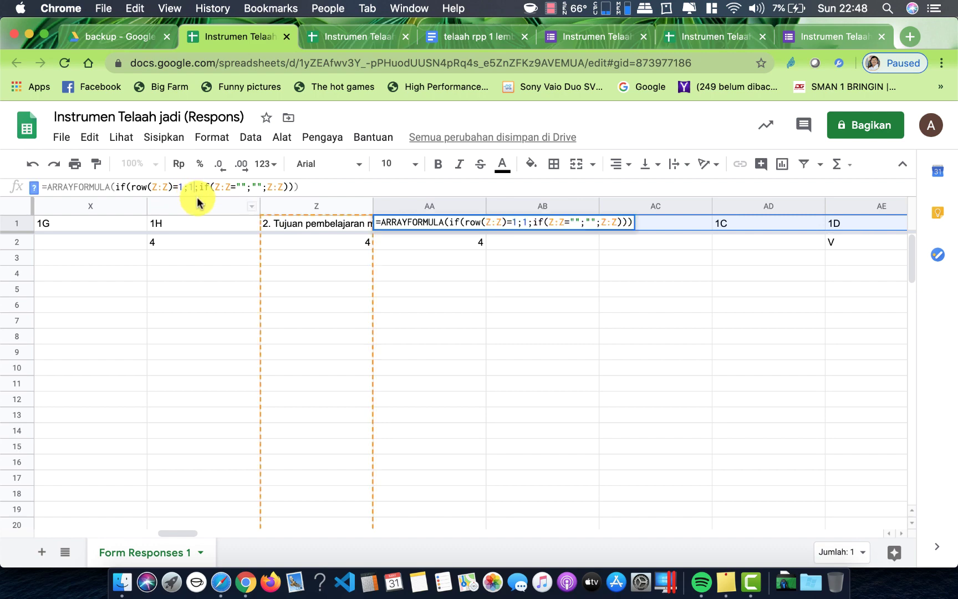
{"action": "type", "text": "2"}
{"action": "key", "text": "Tab"}
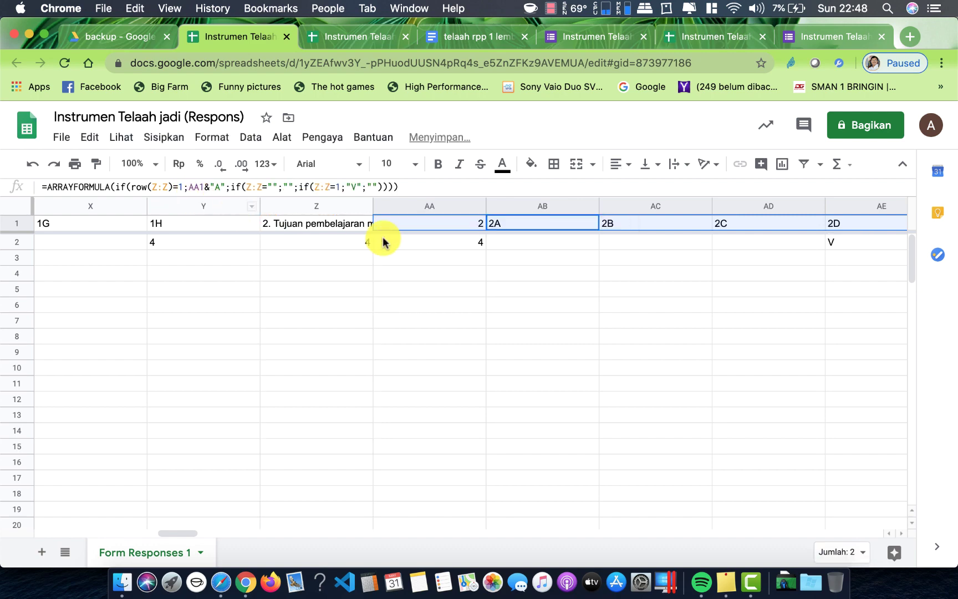
- Paste the formula block after question 3 and change its number to 3
{"action": "scroll", "coordinate": [633, 278], "scroll_direction": "right", "scroll_amount": 3}
{"action": "scroll", "coordinate": [633, 278], "scroll_direction": "right", "scroll_amount": 3}
{"action": "scroll", "coordinate": [634, 278], "scroll_direction": "right", "scroll_amount": 2}
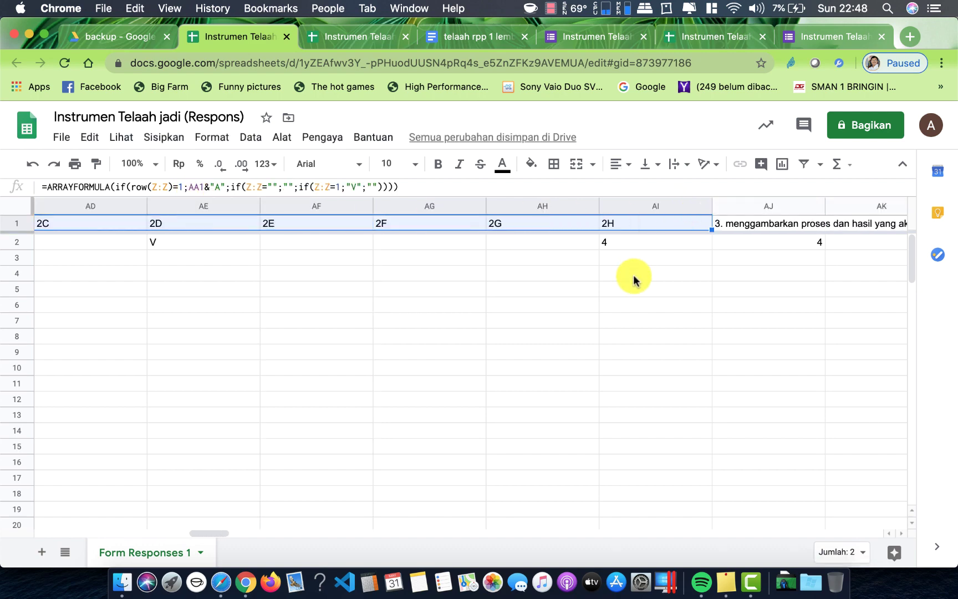
{"action": "scroll", "coordinate": [634, 278], "scroll_direction": "right", "scroll_amount": 2}
{"action": "scroll", "coordinate": [633, 277], "scroll_direction": "right", "scroll_amount": 2}
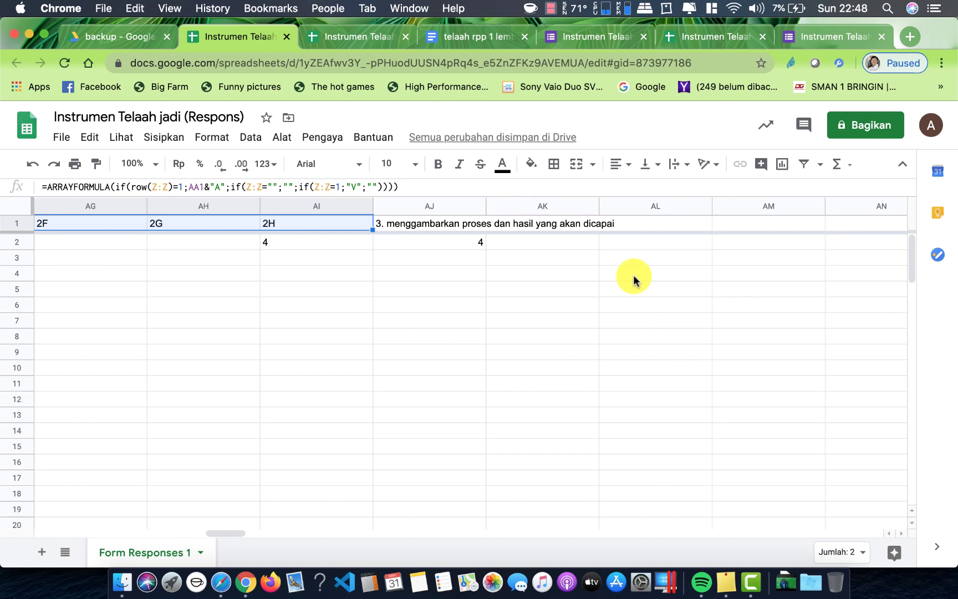
{"action": "left_click", "coordinate": [507, 227]}
{"action": "key", "text": "super+v"}
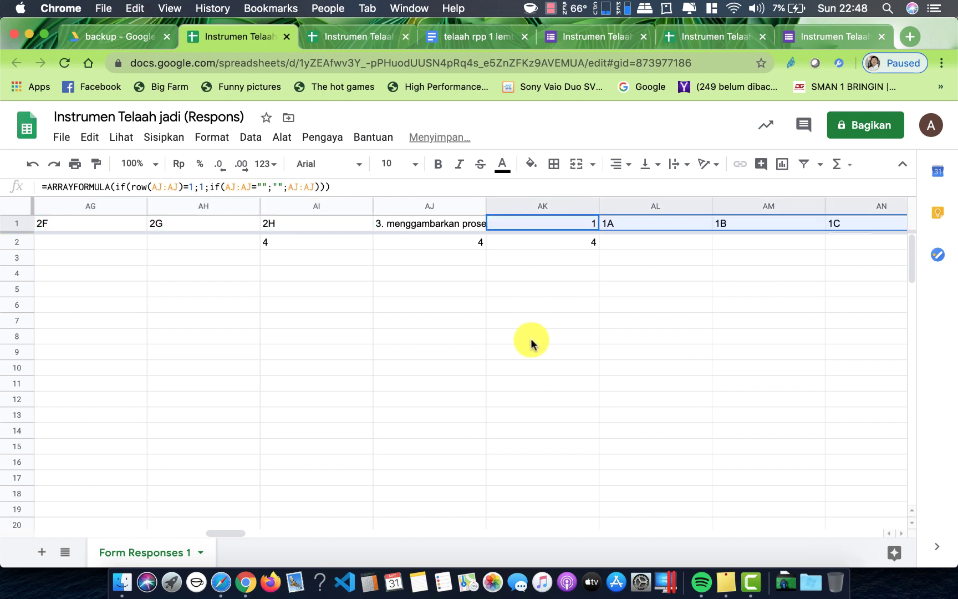
{"action": "double_click", "coordinate": [207, 186]}
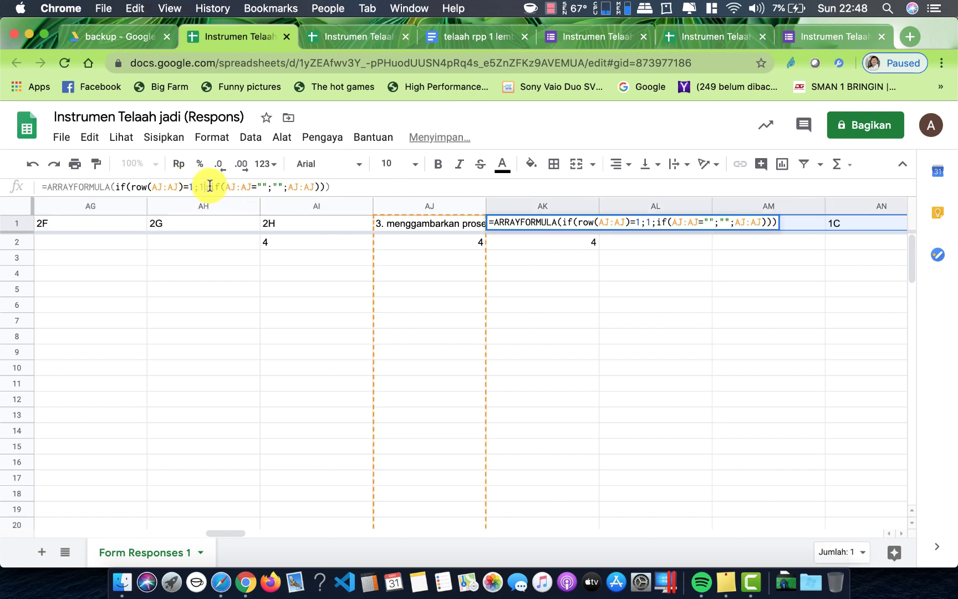
{"action": "type", "text": "3"}
{"action": "key", "text": "Return"}
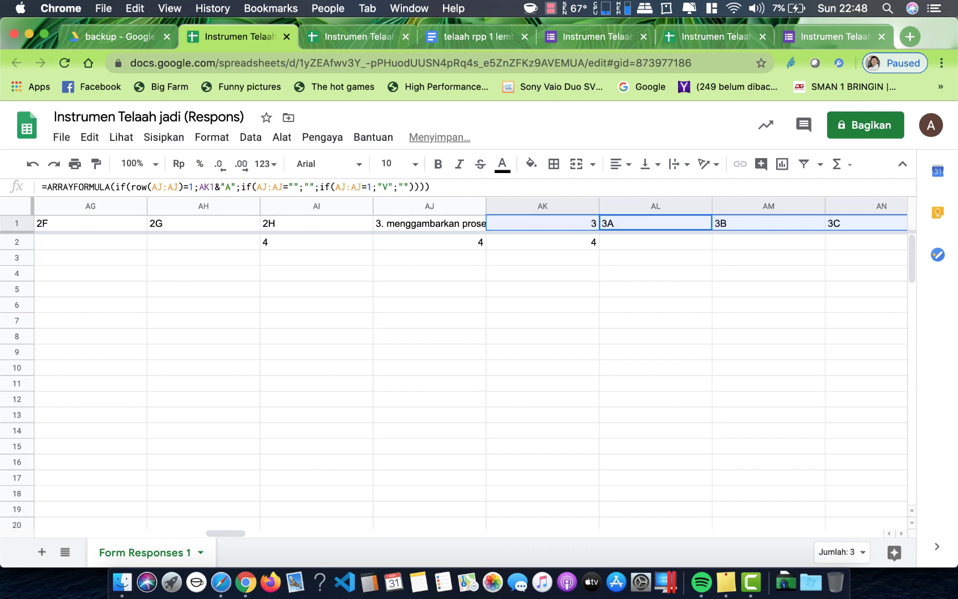
- Paste the formula block after question 4 and start changing its number to 4
{"action": "scroll", "coordinate": [562, 308], "scroll_direction": "right", "scroll_amount": 2}
{"action": "scroll", "coordinate": [562, 308], "scroll_direction": "right", "scroll_amount": 3}
{"action": "scroll", "coordinate": [562, 309], "scroll_direction": "right", "scroll_amount": 2}
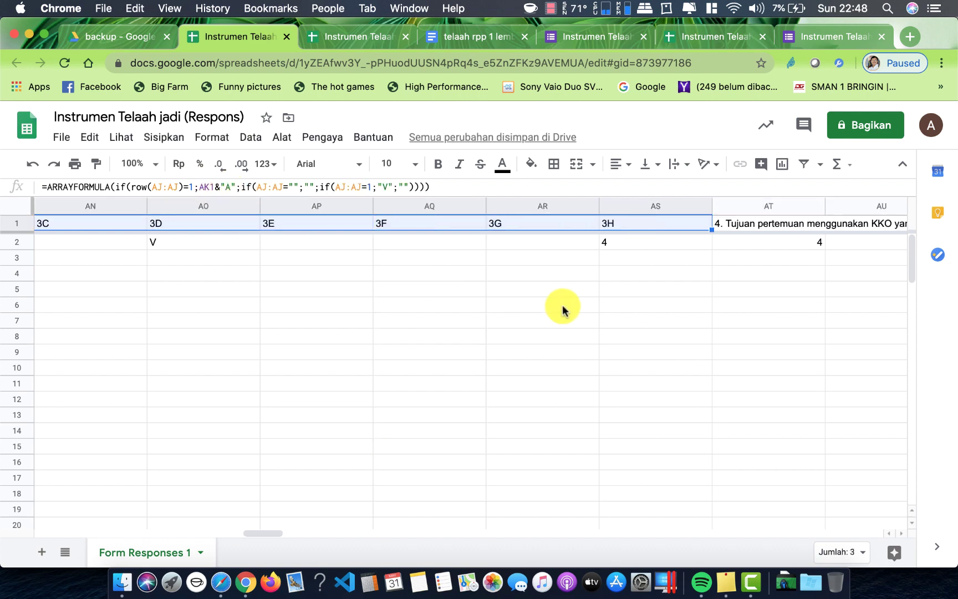
{"action": "scroll", "coordinate": [562, 309], "scroll_direction": "right", "scroll_amount": 3}
{"action": "key", "text": "Right"}
{"action": "key", "text": "Right"}
{"action": "key", "text": "Right"}
{"action": "key", "text": "super+v"}
{"action": "double_click", "coordinate": [201, 186]}
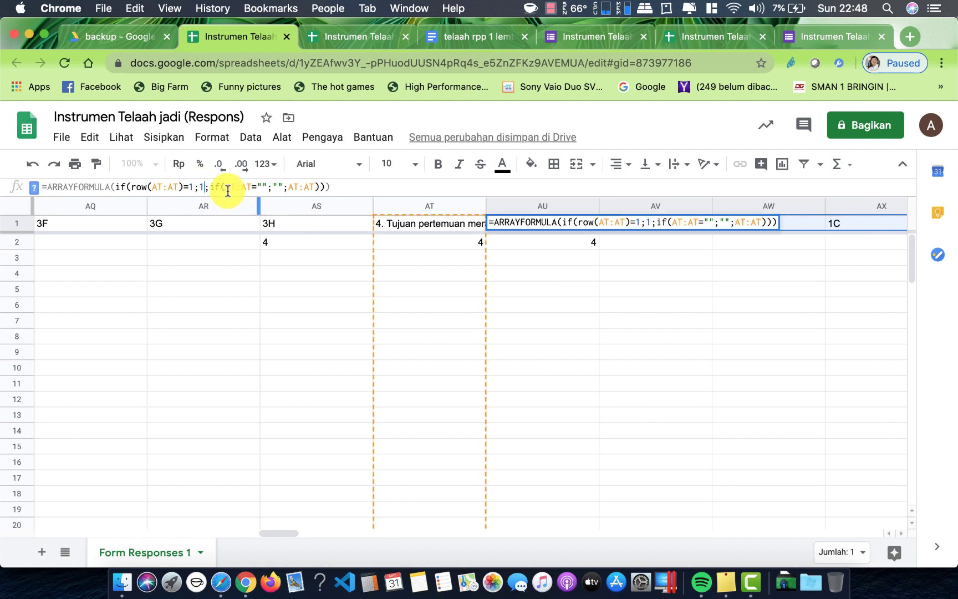
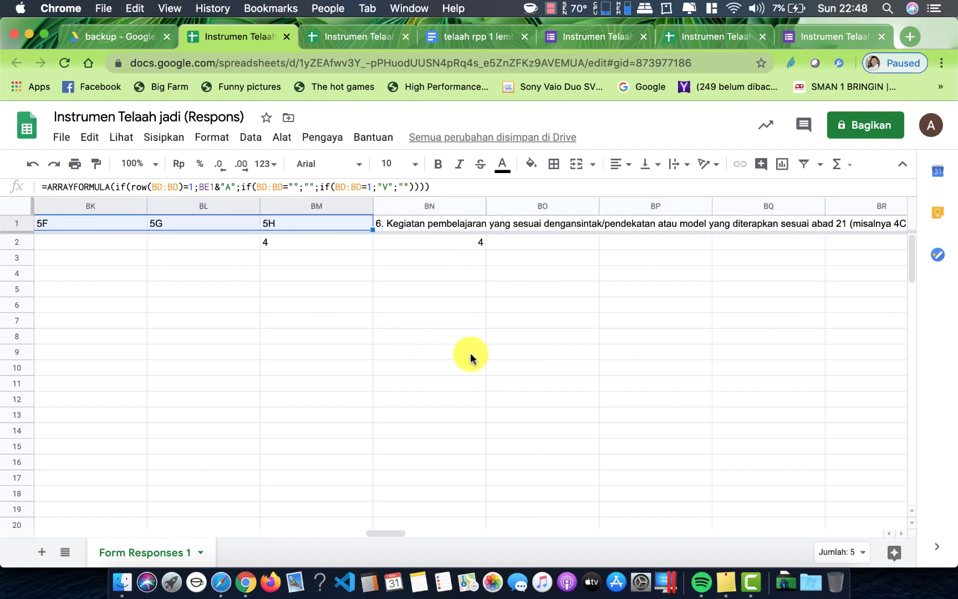
- Paste the header ARRAYFORMULA after questions 6 and 7, setting its index to 6 and 7
{"action": "scroll", "coordinate": [470, 356], "scroll_direction": "right", "scroll_amount": 1}
{"action": "key", "text": "Right"}
{"action": "key", "text": "Right"}
{"action": "key", "text": "Right"}
{"action": "type", "text": "=ARRAYFORMULA(if(row(BN:BN)=1;1;if(BN:BN=\"\";\"\";BN:BN)))"}
{"action": "double_click", "coordinate": [199, 186]}
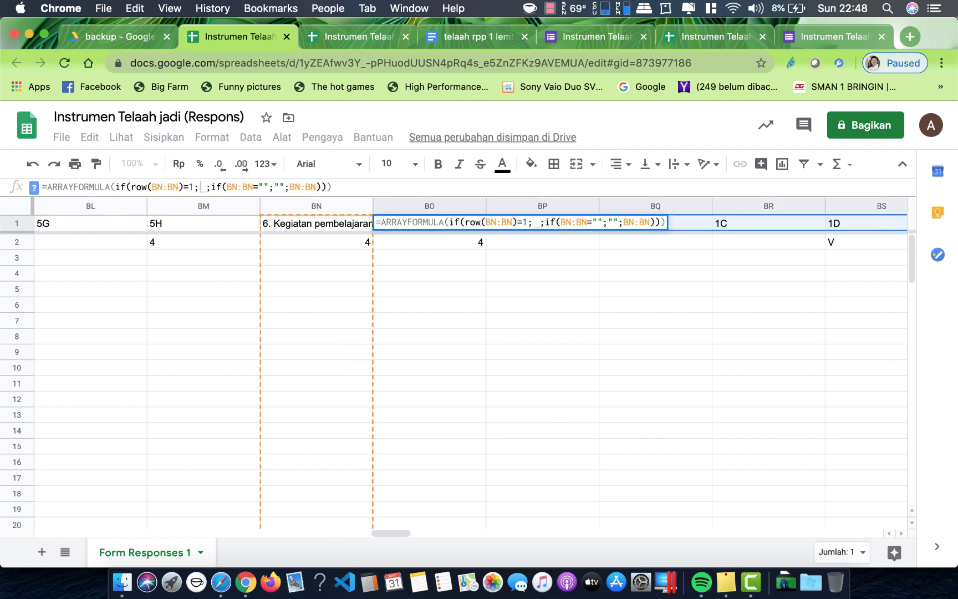
{"action": "type", "text": "6"}
{"action": "key", "text": "Return"}
- Add the header formula after questions 8 and 9 with indices 8 and 9
{"action": "scroll", "coordinate": [541, 282], "scroll_direction": "right", "scroll_amount": 6}
{"action": "left_click", "coordinate": [299, 223]}
{"action": "key", "text": "super+v"}
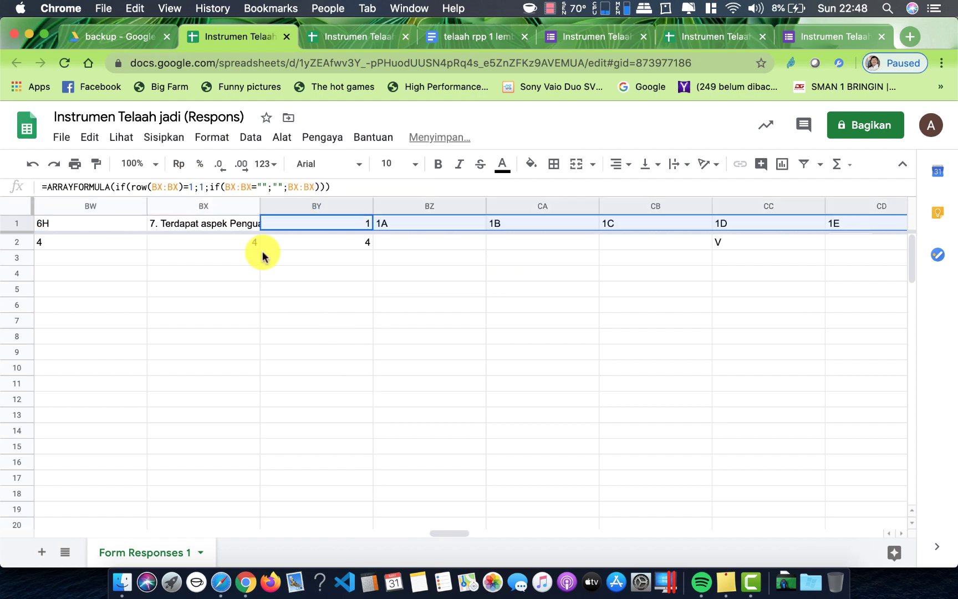
{"action": "double_click", "coordinate": [191, 186]}
{"action": "type", "text": "7"}
{"action": "key", "text": "Return"}
{"action": "key", "text": "shift+Right"}
{"action": "key", "text": "shift+Right"}
{"action": "key", "text": "shift+Right"}
{"action": "scroll", "coordinate": [434, 320], "scroll_direction": "right", "scroll_amount": 6}
{"action": "scroll", "coordinate": [434, 320], "scroll_direction": "right", "scroll_amount": 3}
{"action": "left_click", "coordinate": [278, 222]}
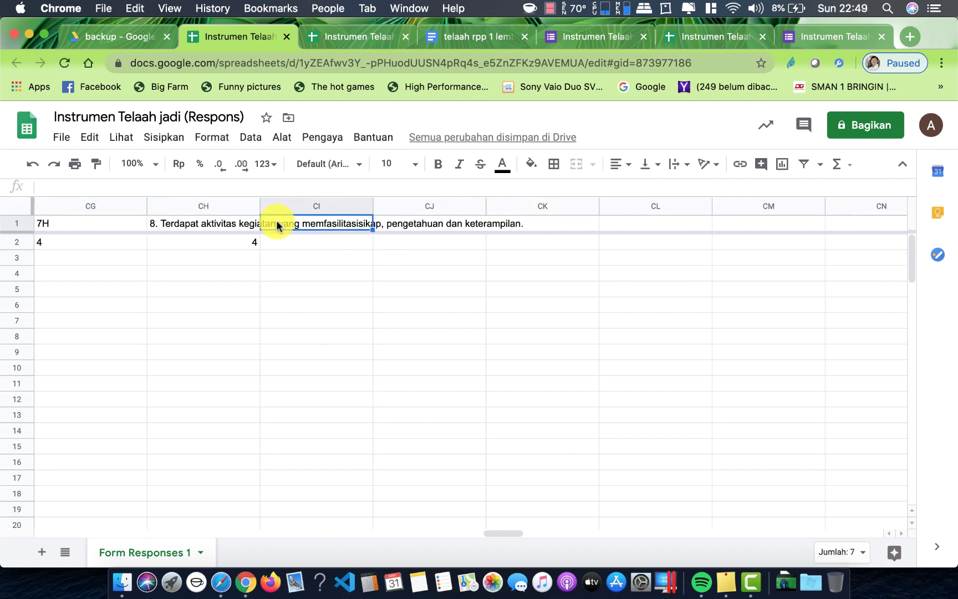
{"action": "key", "text": "super+v"}
{"action": "double_click", "coordinate": [201, 187]}
{"action": "type", "text": "8"}
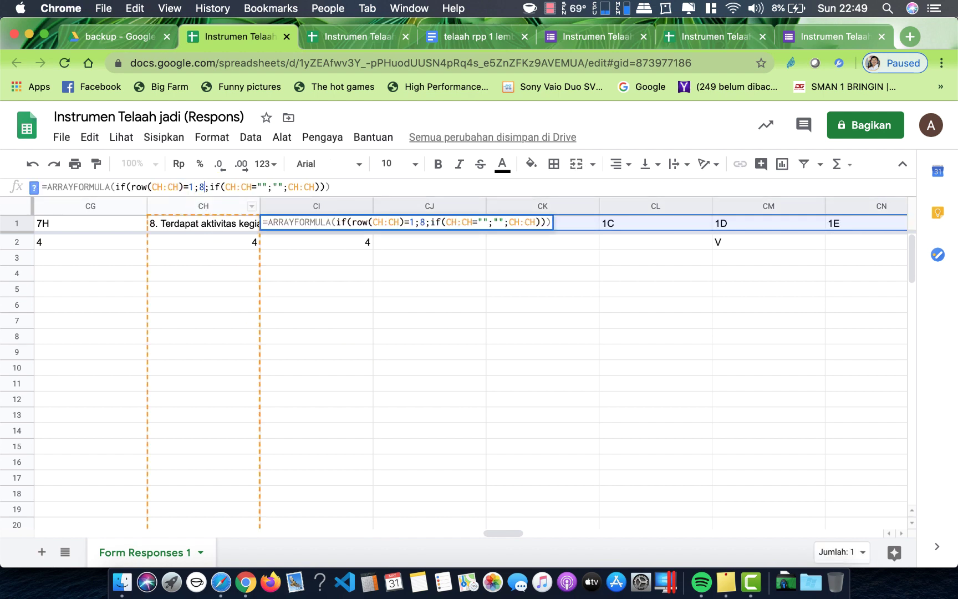
{"action": "key", "text": "Return"}
- Add the header formula after questions 10 and 11 with indices 10 and 11
{"action": "scroll", "coordinate": [502, 317], "scroll_direction": "right", "scroll_amount": 6}
{"action": "left_click", "coordinate": [425, 223]}
{"action": "type", "text": "=ARRAYFORMULA(if(row(CR:CR)=1;1;if(CR:CR=\"\";\"\";CR:CR)))"}
{"action": "double_click", "coordinate": [201, 187]}
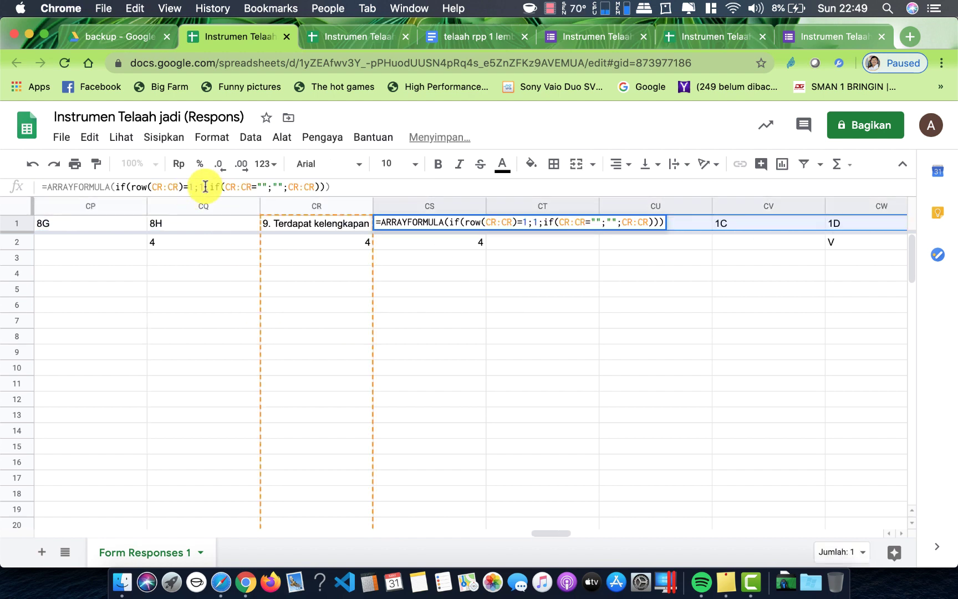
{"action": "type", "text": "9"}
{"action": "key", "text": "Return"}
{"action": "key", "text": "shift+Right"}
{"action": "key", "text": "shift+Right"}
{"action": "key", "text": "shift+Right"}
{"action": "scroll", "coordinate": [520, 331], "scroll_direction": "right", "scroll_amount": 2}
{"action": "scroll", "coordinate": [520, 331], "scroll_direction": "right", "scroll_amount": 4}
{"action": "scroll", "coordinate": [545, 225], "scroll_direction": "right", "scroll_amount": 2}
{"action": "left_click", "coordinate": [428, 225]}
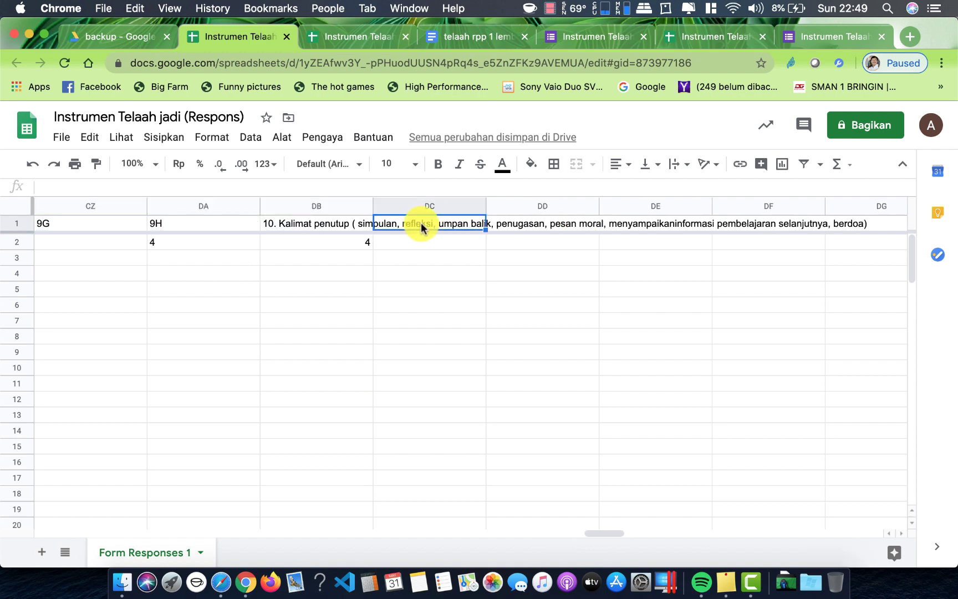
{"action": "key", "text": "super+v"}
{"action": "double_click", "coordinate": [204, 187]}
{"action": "type", "text": "10"}
{"action": "key", "text": "Return"}
{"action": "scroll", "coordinate": [364, 278], "scroll_direction": "right", "scroll_amount": 4}
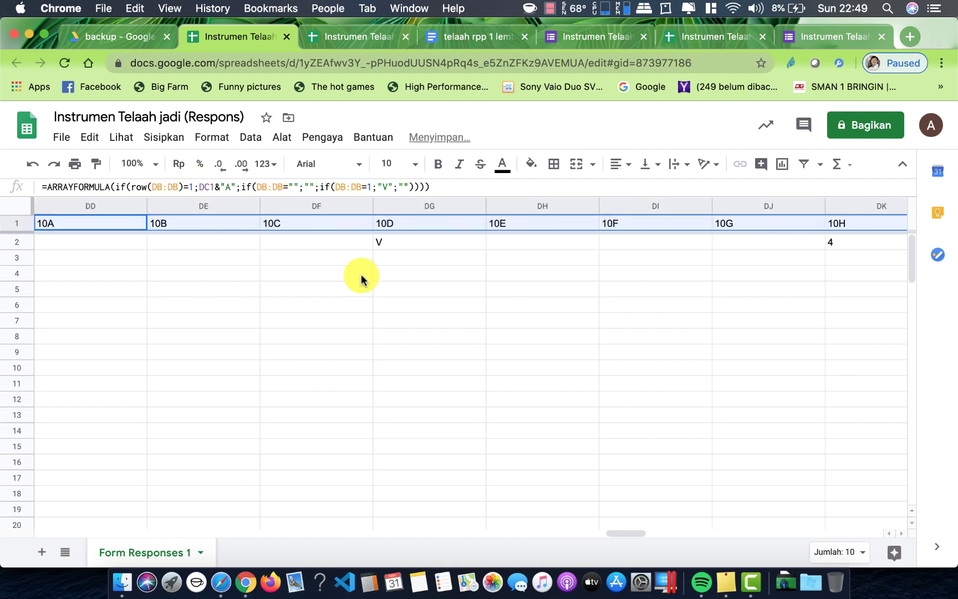
- Add the header formula after questions 12 and 13, giving labels 12A–12H and 13A–13H
{"action": "scroll", "coordinate": [370, 242], "scroll_direction": "right", "scroll_amount": 6}
{"action": "left_click", "coordinate": [428, 223]}
{"action": "key", "text": "super+v"}
{"action": "double_click", "coordinate": [194, 187]}
{"action": "type", "text": "11"}
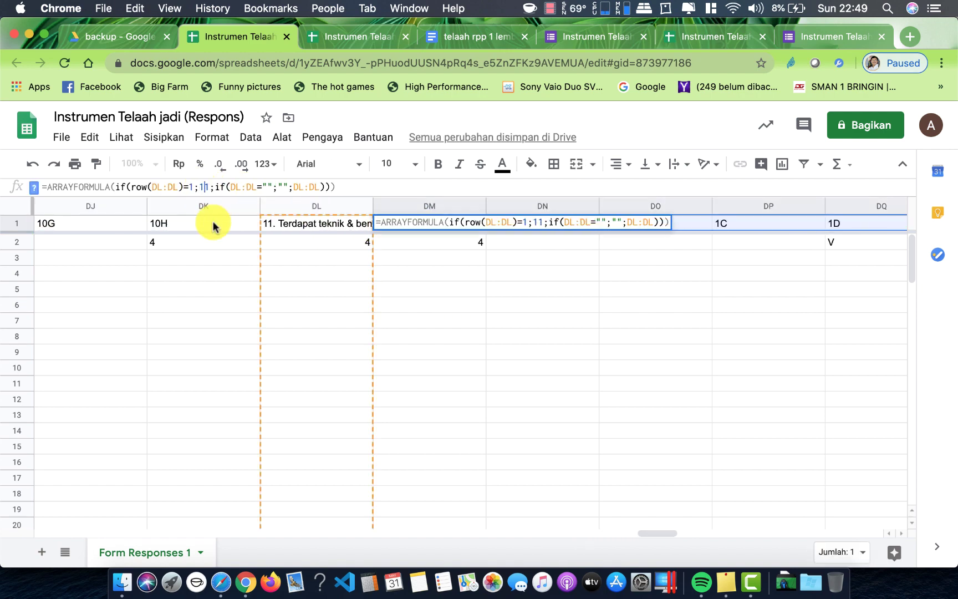
{"action": "key", "text": "Return"}
{"action": "scroll", "coordinate": [399, 302], "scroll_direction": "right", "scroll_amount": 5}
{"action": "scroll", "coordinate": [333, 261], "scroll_direction": "right", "scroll_amount": 6}
{"action": "left_click", "coordinate": [266, 227]}
{"action": "key", "text": "super+v"}
{"action": "double_click", "coordinate": [204, 187]}
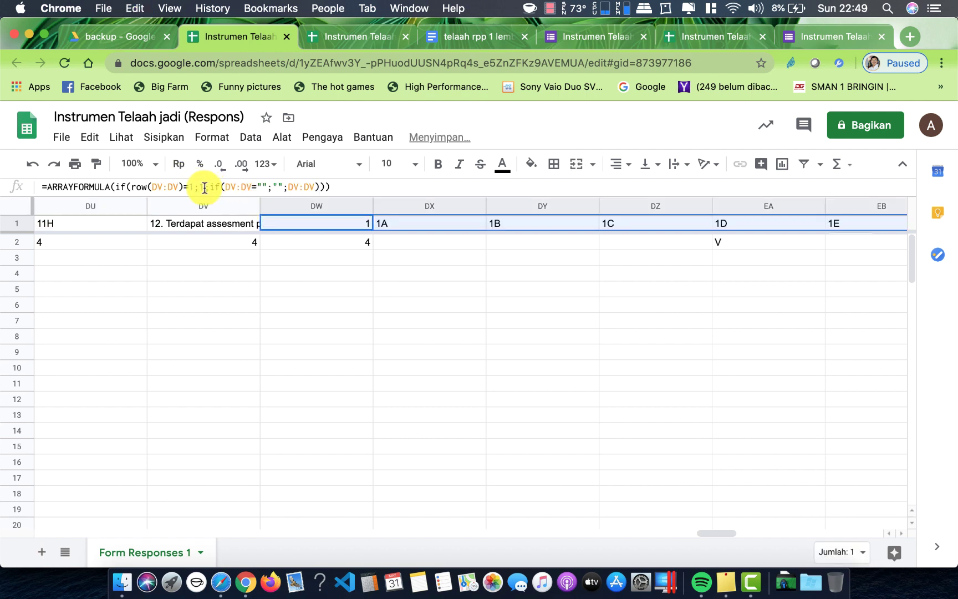
{"action": "type", "text": "12"}
{"action": "key", "text": "Return"}
{"action": "scroll", "coordinate": [224, 214], "scroll_direction": "right", "scroll_amount": 3}
{"action": "scroll", "coordinate": [375, 224], "scroll_direction": "right", "scroll_amount": 4}
{"action": "left_click", "coordinate": [375, 224]}
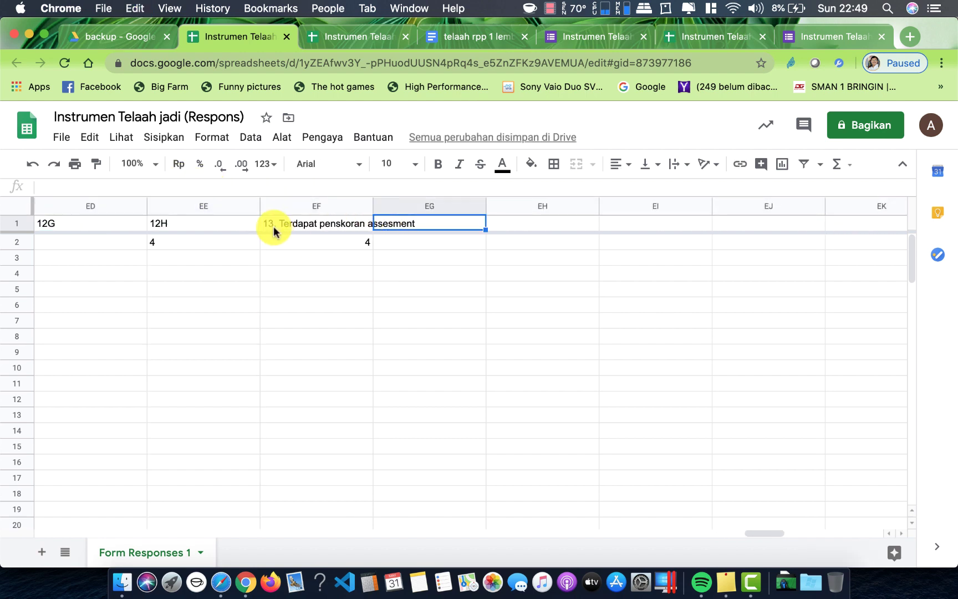
{"action": "key", "text": "super+v"}
{"action": "double_click", "coordinate": [203, 187]}
{"action": "type", "text": "13"}
{"action": "key", "text": "Return"}
{"action": "scroll", "coordinate": [399, 333], "scroll_direction": "right", "scroll_amount": 5}
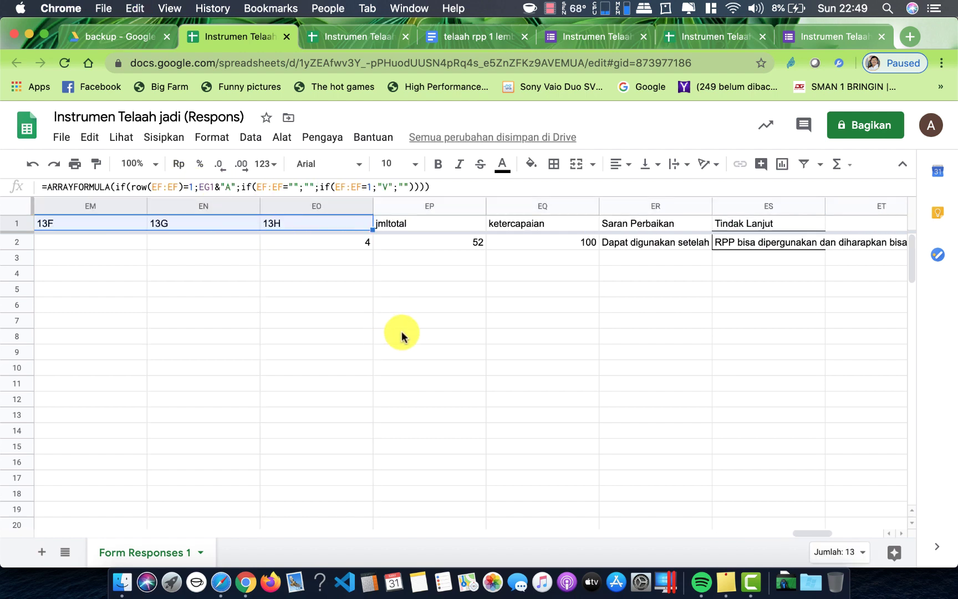
{"action": "scroll", "coordinate": [401, 331], "scroll_direction": "right", "scroll_amount": 1}
{"action": "left_click", "coordinate": [356, 43]}
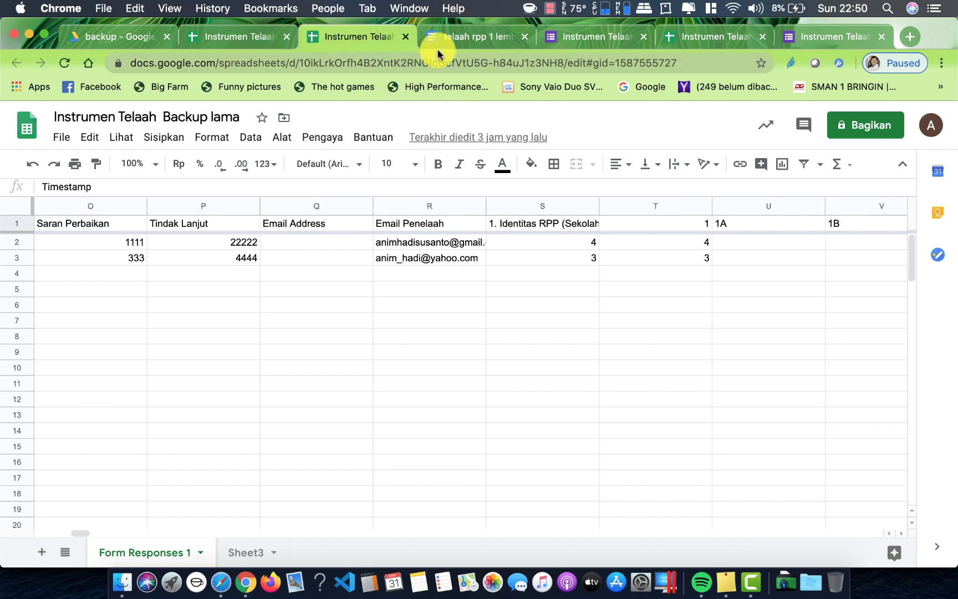
{"action": "left_click", "coordinate": [457, 39]}
{"action": "scroll", "coordinate": [610, 366], "scroll_direction": "down", "scroll_amount": 3}
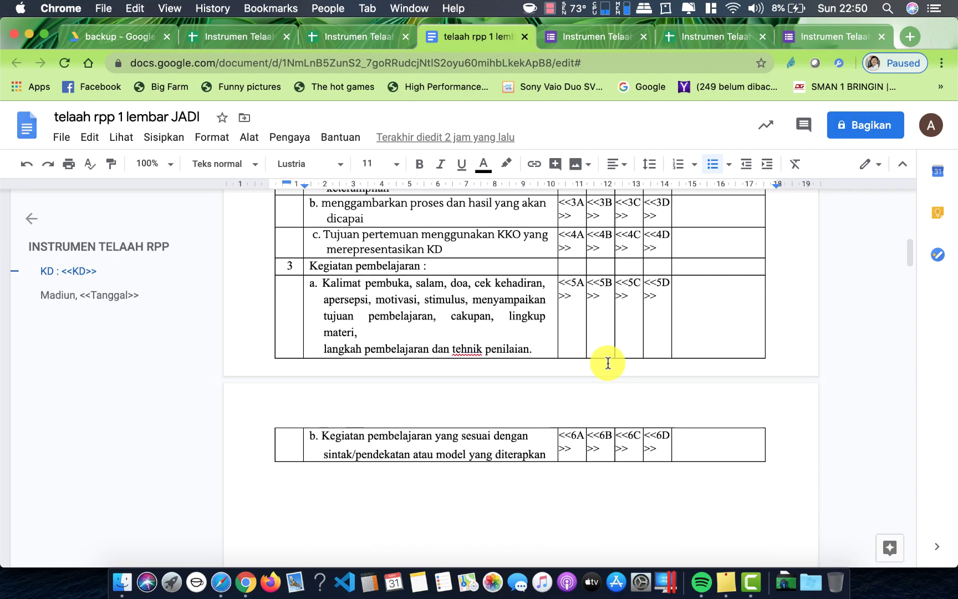
{"action": "scroll", "coordinate": [607, 362], "scroll_direction": "down", "scroll_amount": 5}
{"action": "scroll", "coordinate": [607, 363], "scroll_direction": "down", "scroll_amount": 5}
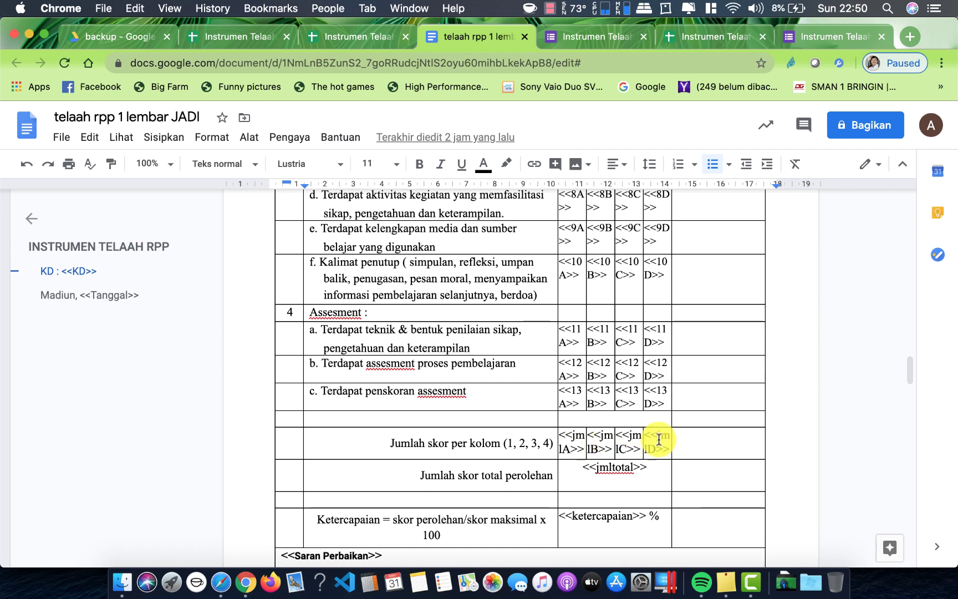
{"action": "left_click", "coordinate": [250, 37]}
{"action": "scroll", "coordinate": [643, 344], "scroll_direction": "left", "scroll_amount": 2}
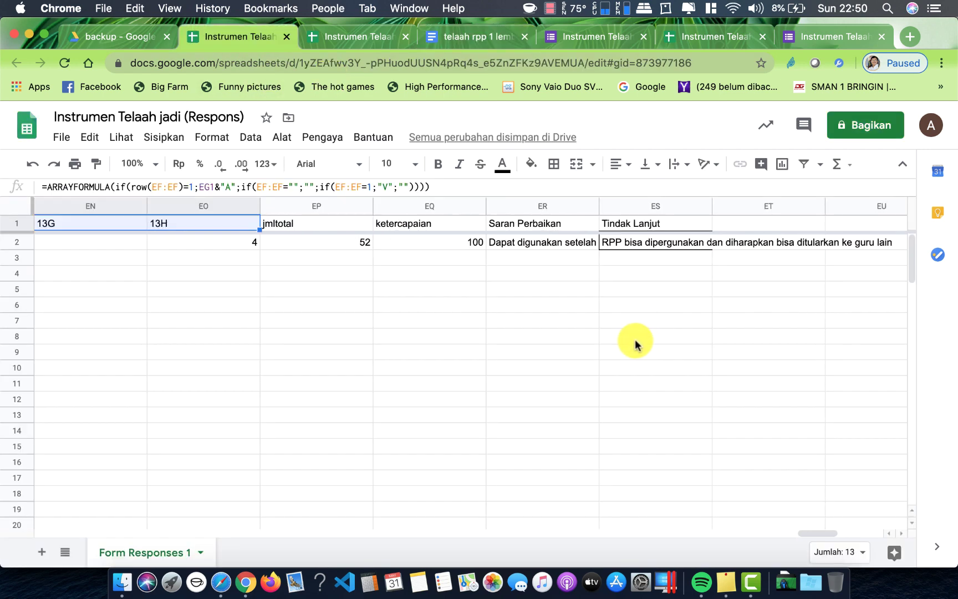
{"action": "mouse_move", "coordinate": [316, 205]}
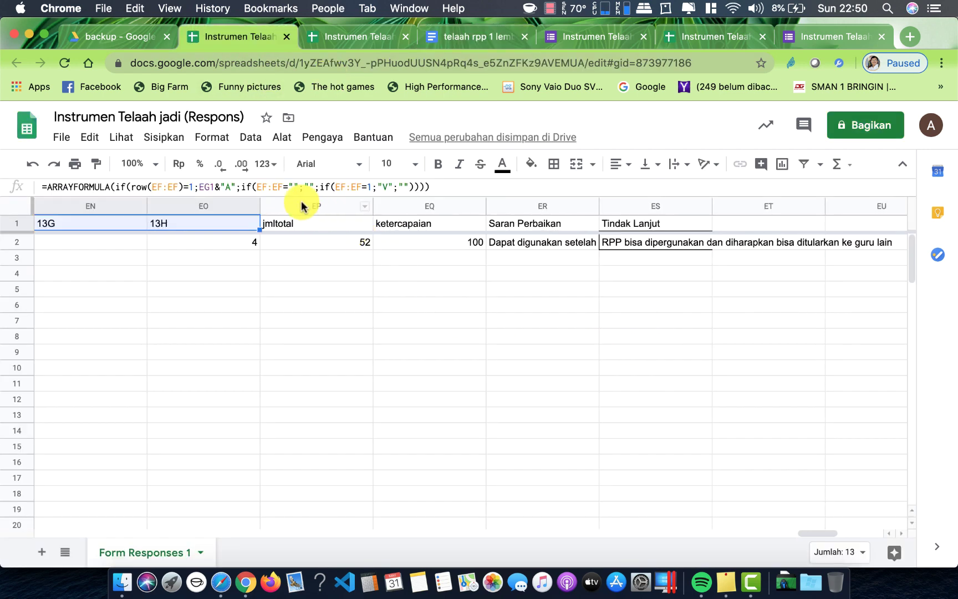
- Insert four blank columns EP–ES left of jmltotal, pushing it to ET, and select EP1
{"action": "left_click", "coordinate": [291, 206]}
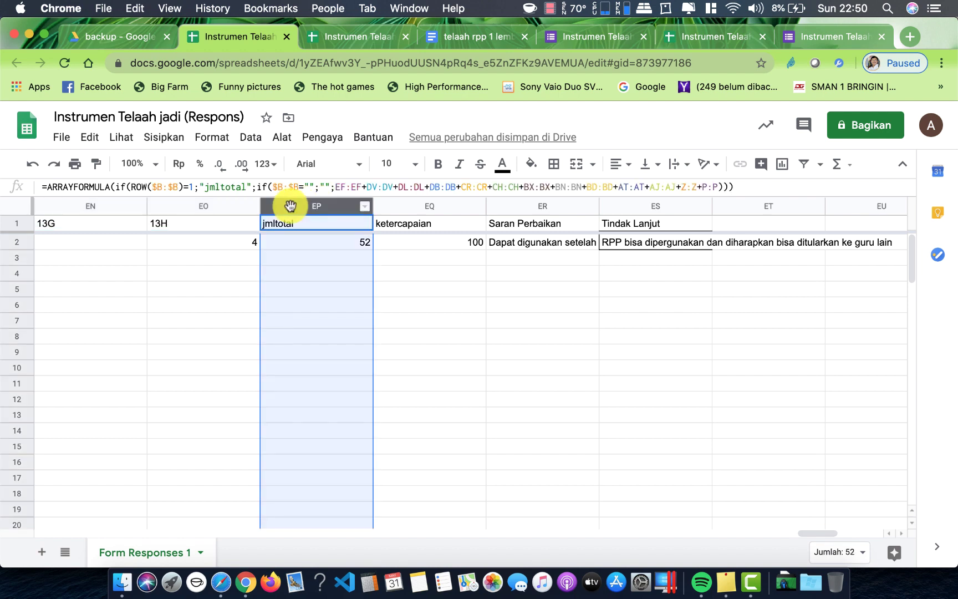
{"action": "left_click", "coordinate": [621, 206], "text": "shift"}
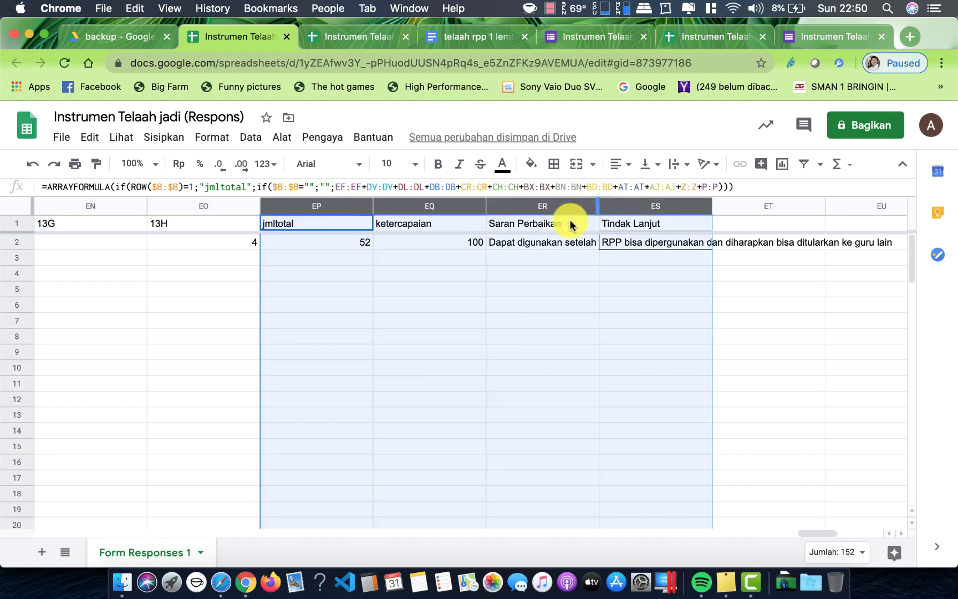
{"action": "right_click", "coordinate": [316, 210]}
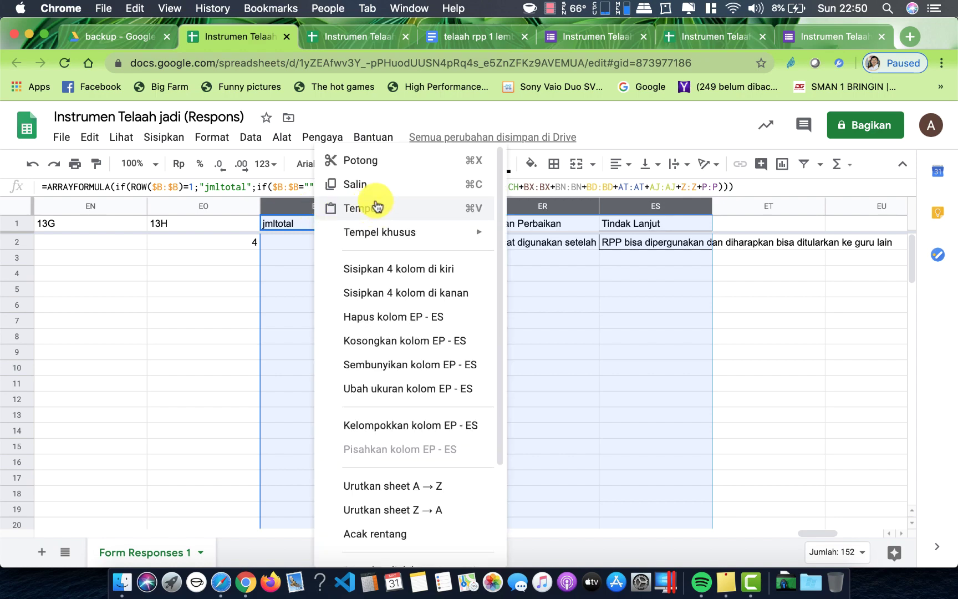
{"action": "left_click", "coordinate": [409, 279]}
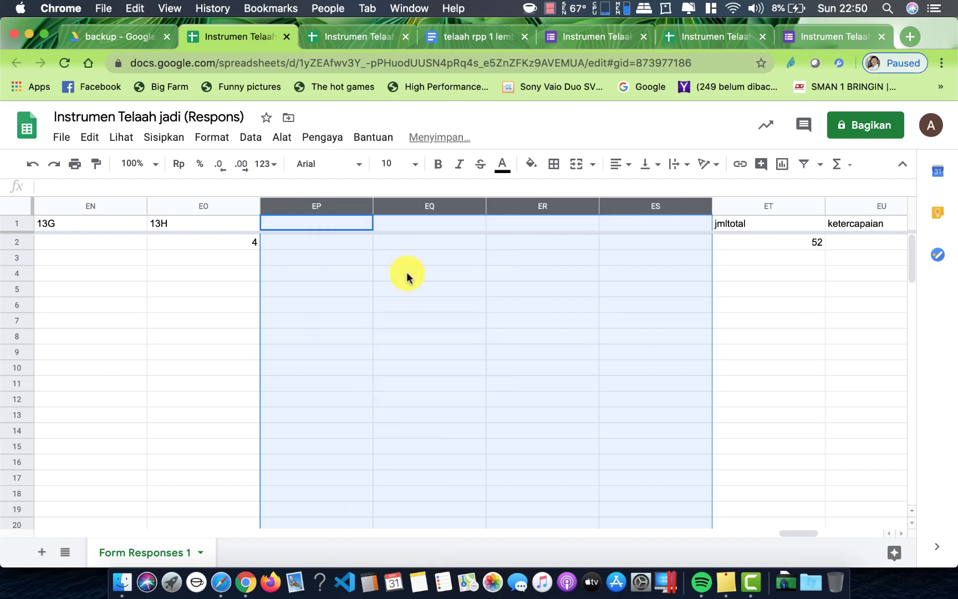
{"action": "left_click", "coordinate": [336, 227]}
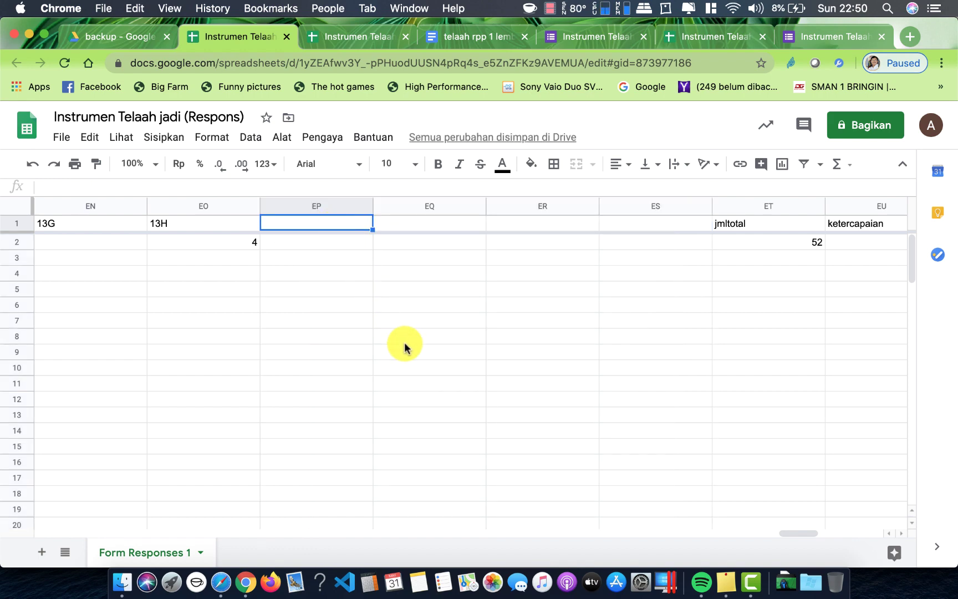
- In EP1, begin =ARRAYFORMULA(IF(ROW($B:$B)=1,"jmlA" for the header label
{"action": "type", "text": "jml"}
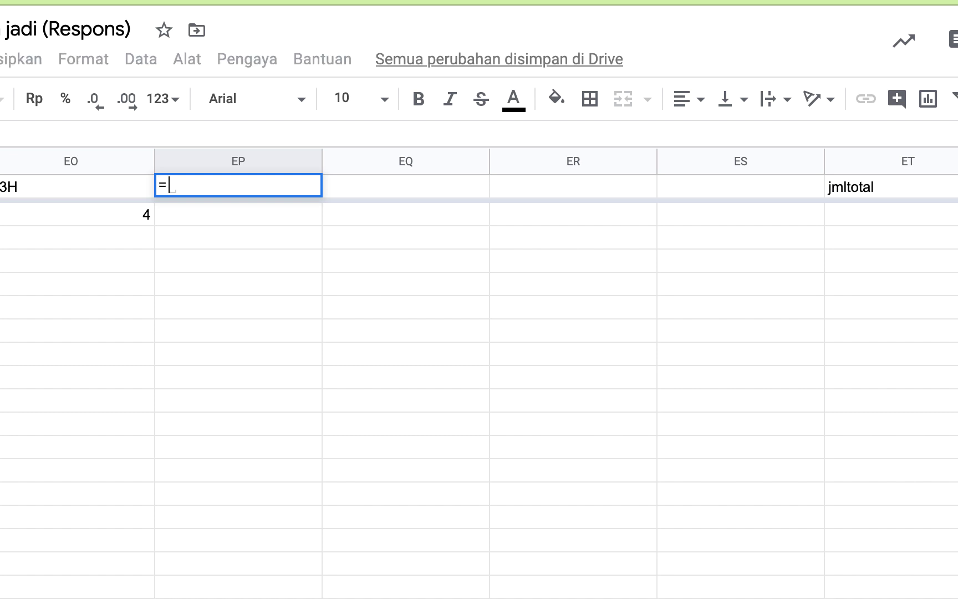
{"action": "type", "text": "a"}
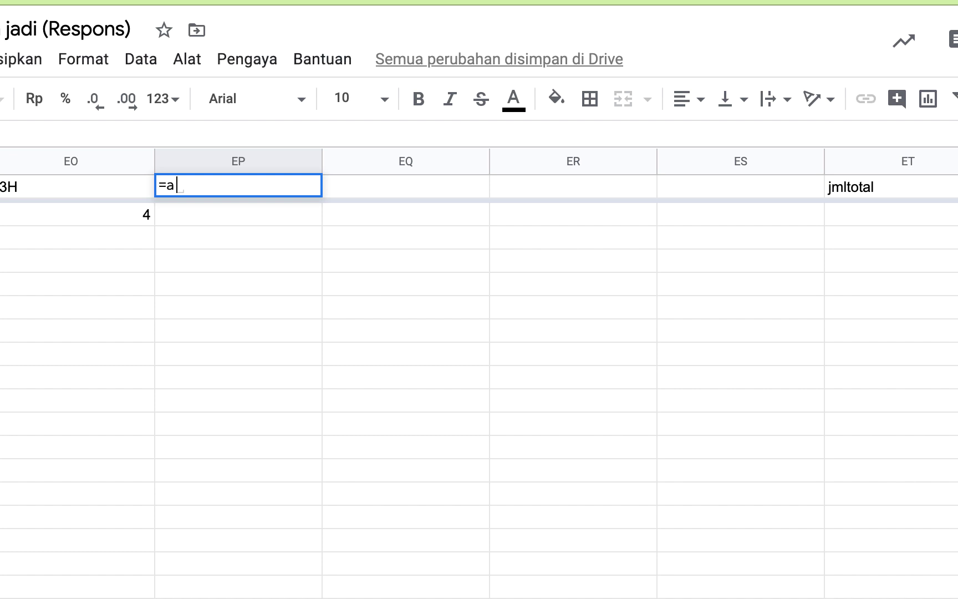
{"action": "type", "text": "r"}
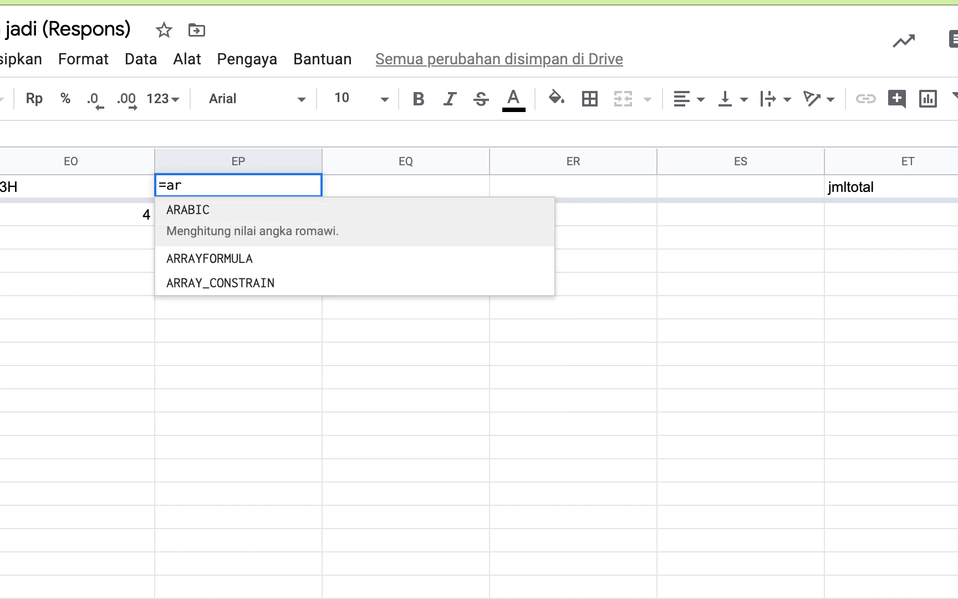
{"action": "left_click", "coordinate": [226, 235]}
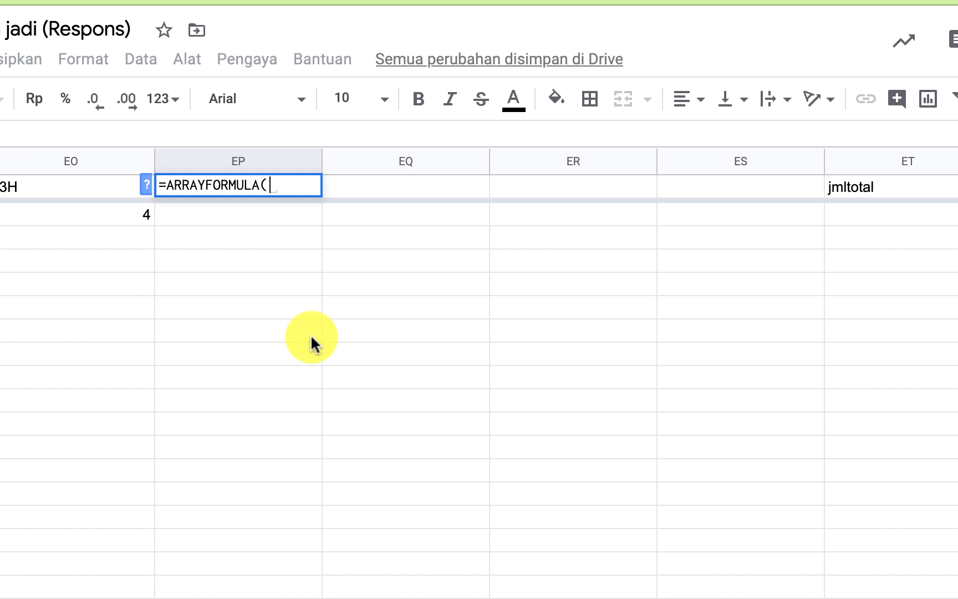
{"action": "type", "text": "IR"}
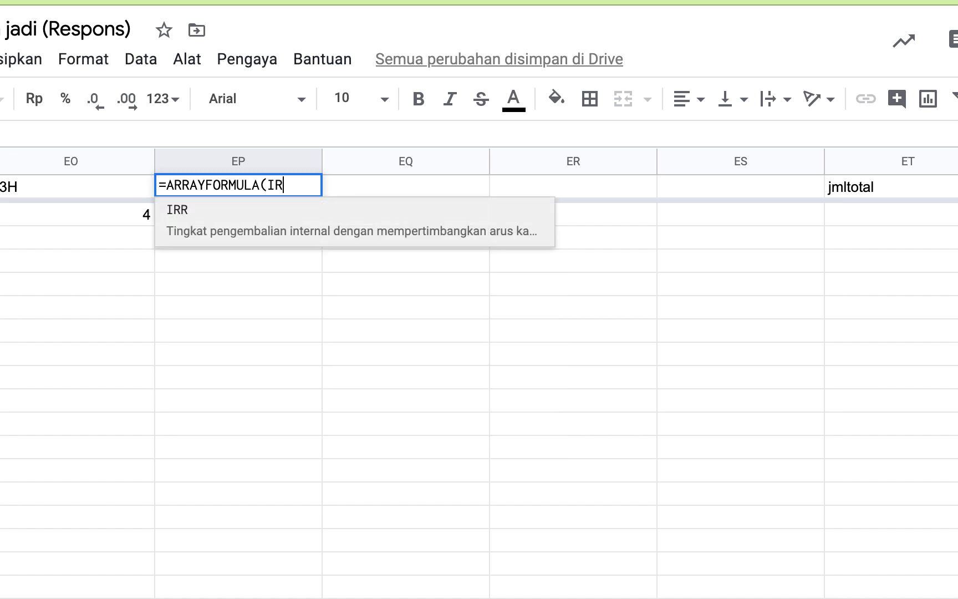
{"action": "key", "text": "BackSpace"}
{"action": "type", "text": "("}
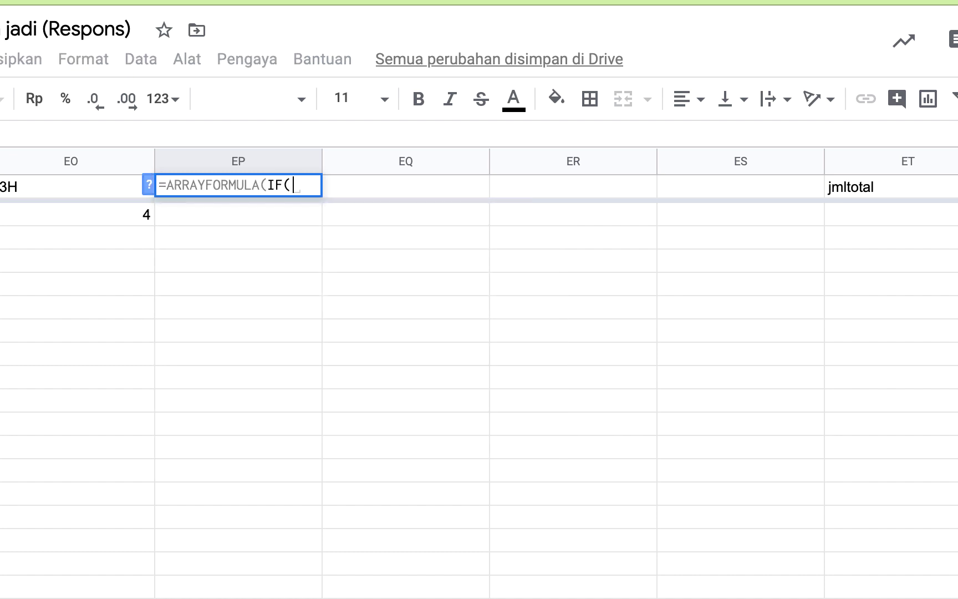
{"action": "type", "text": "ROW"}
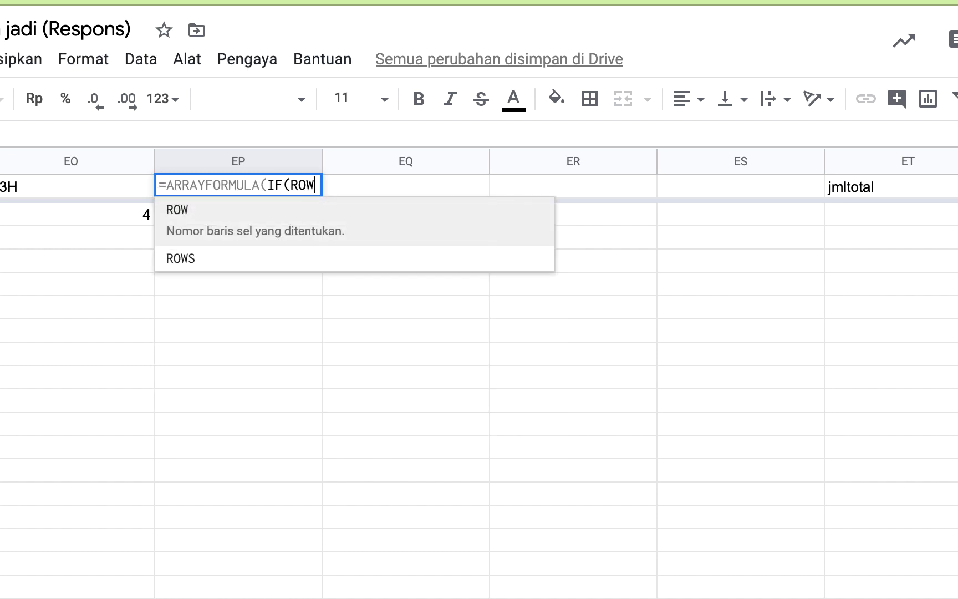
{"action": "type", "text": "("}
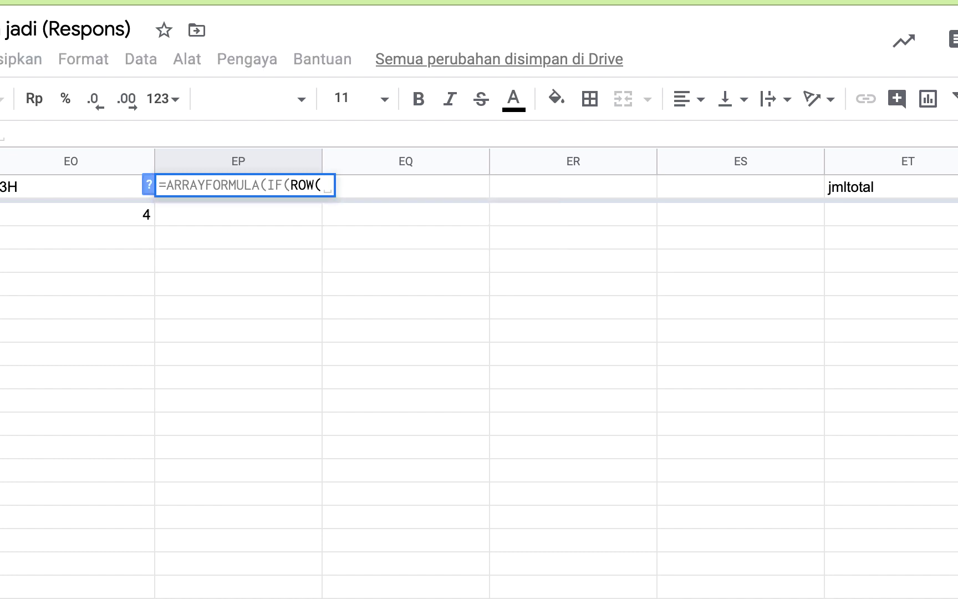
{"action": "type", "text": "$B:"}
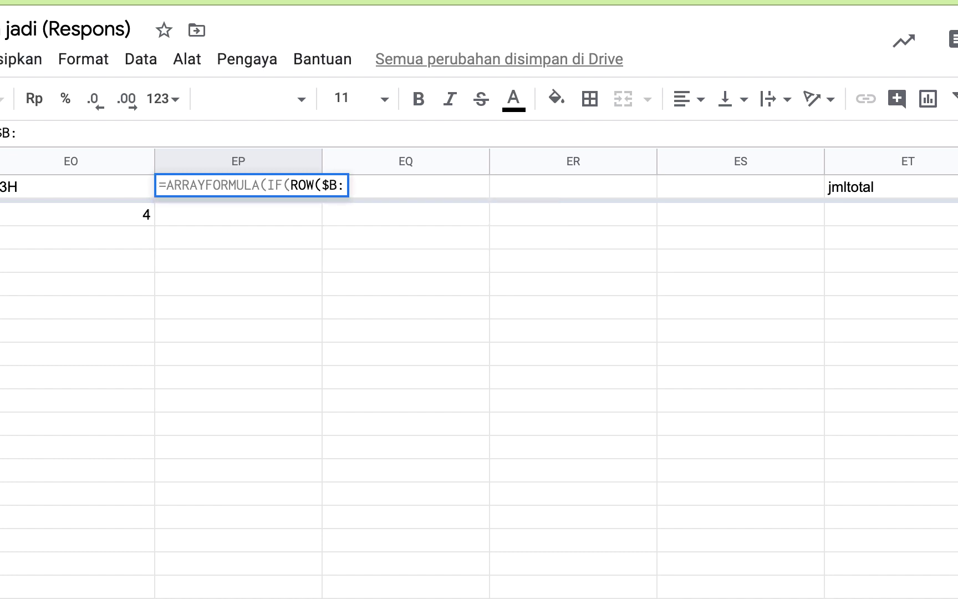
{"action": "type", "text": "B"}
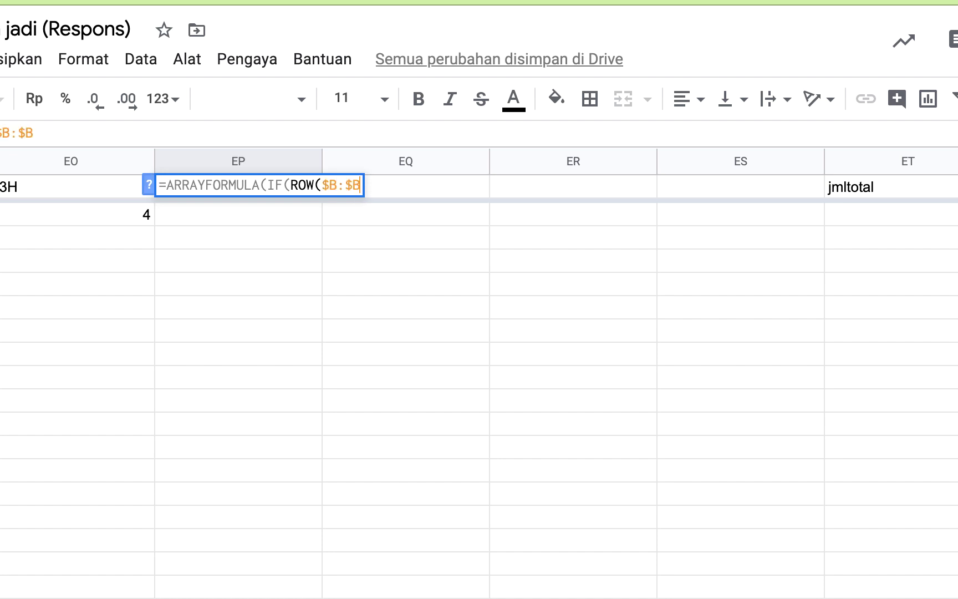
{"action": "type", "text": ")="}
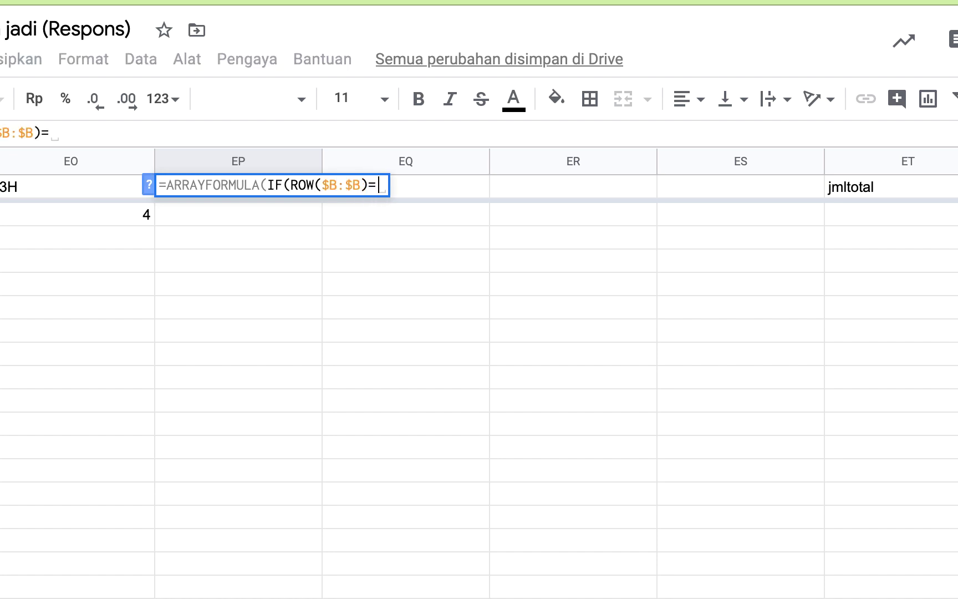
{"action": "type", "text": "1,"}
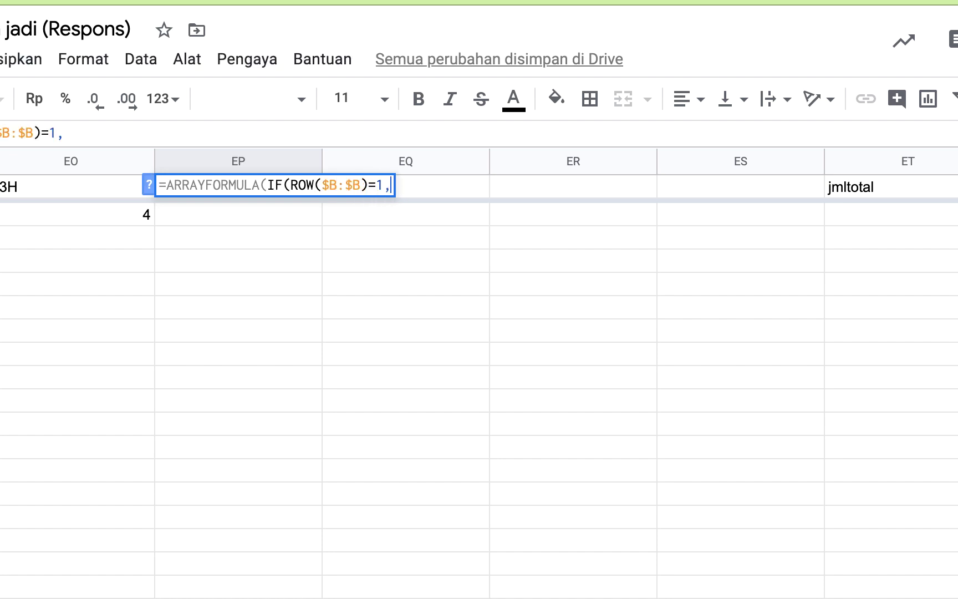
{"action": "type", "text": "\""}
{"action": "type", "text": "jml"}
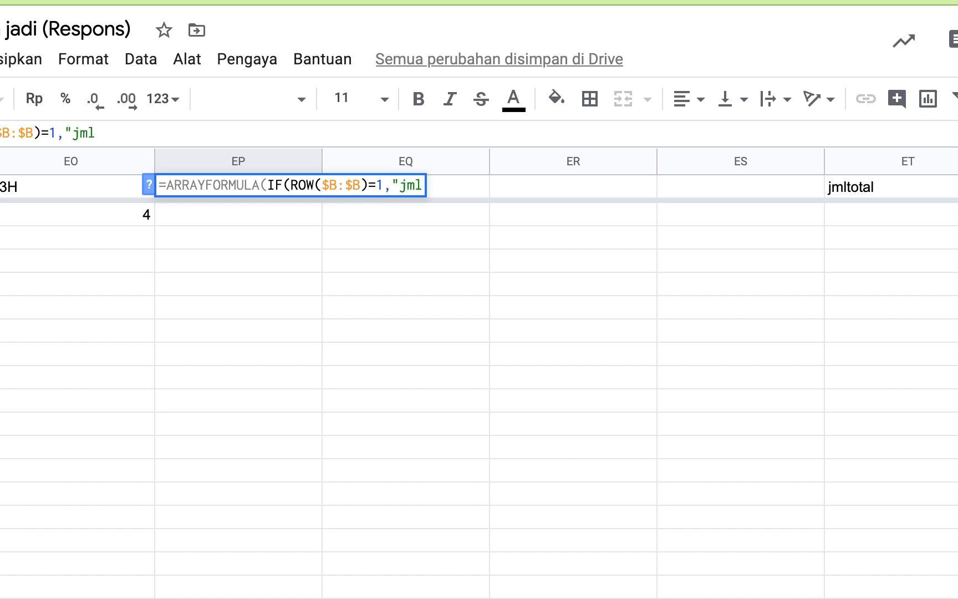
{"action": "type", "text": "A"}
{"action": "type", "text": "\""}
- Replace the comma with a semicolon and add the blank-row check if($B:$B="";"";
{"action": "left_click", "coordinate": [388, 188]}
{"action": "key", "text": "BackSpace"}
{"action": "type", "text": ";"}
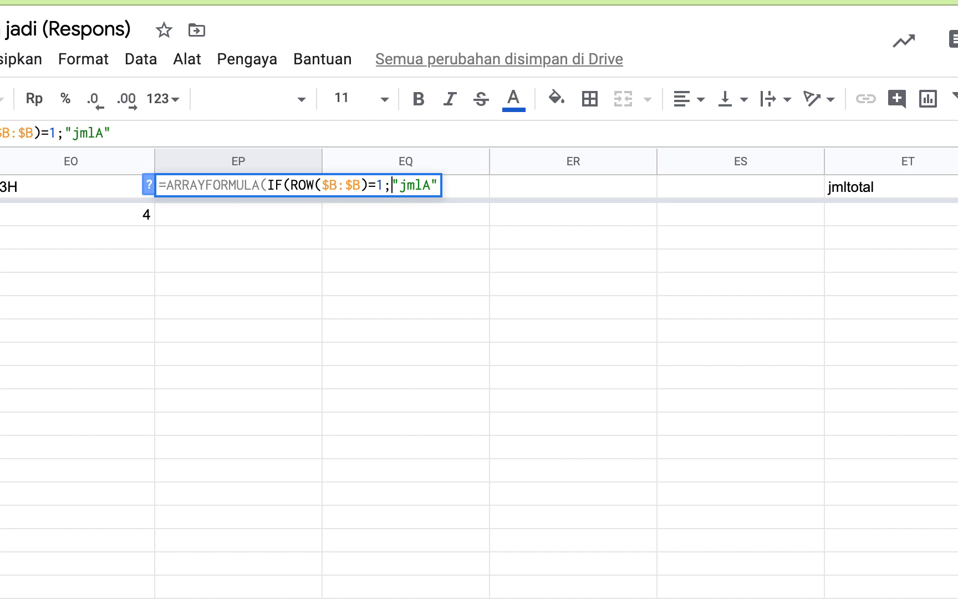
{"action": "left_click", "coordinate": [438, 186]}
{"action": "type", "text": ";"}
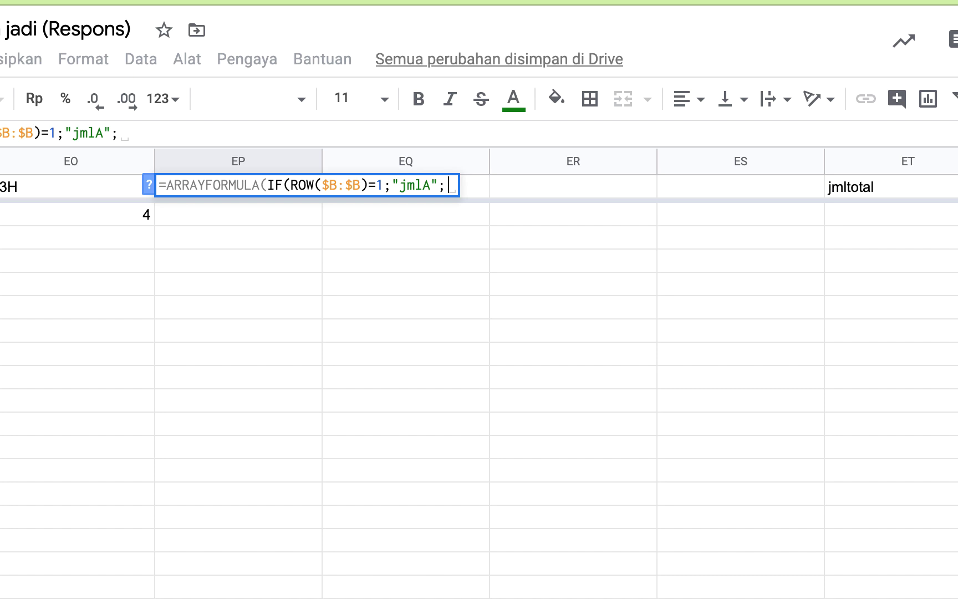
{"action": "type", "text": "i"}
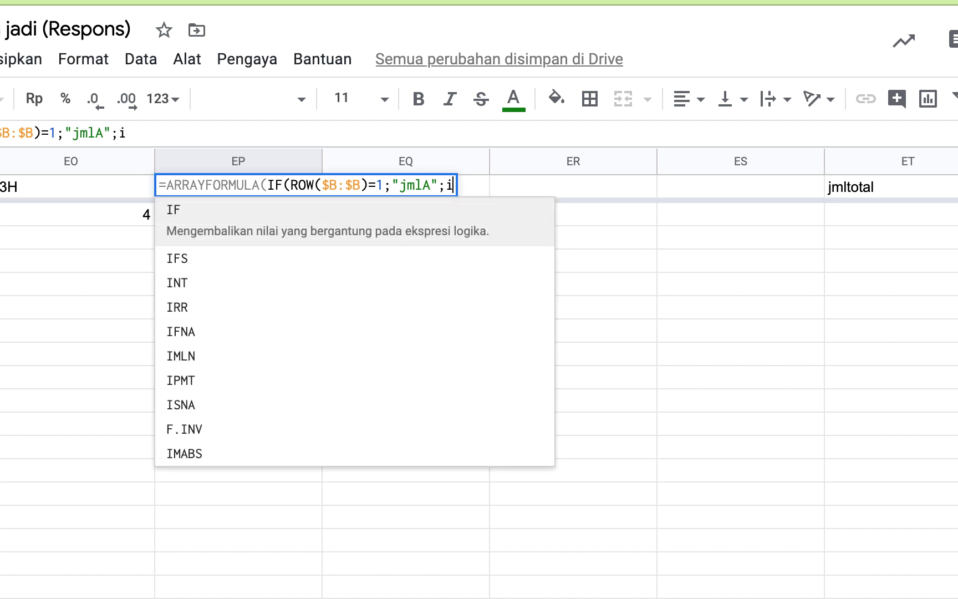
{"action": "type", "text": "f("}
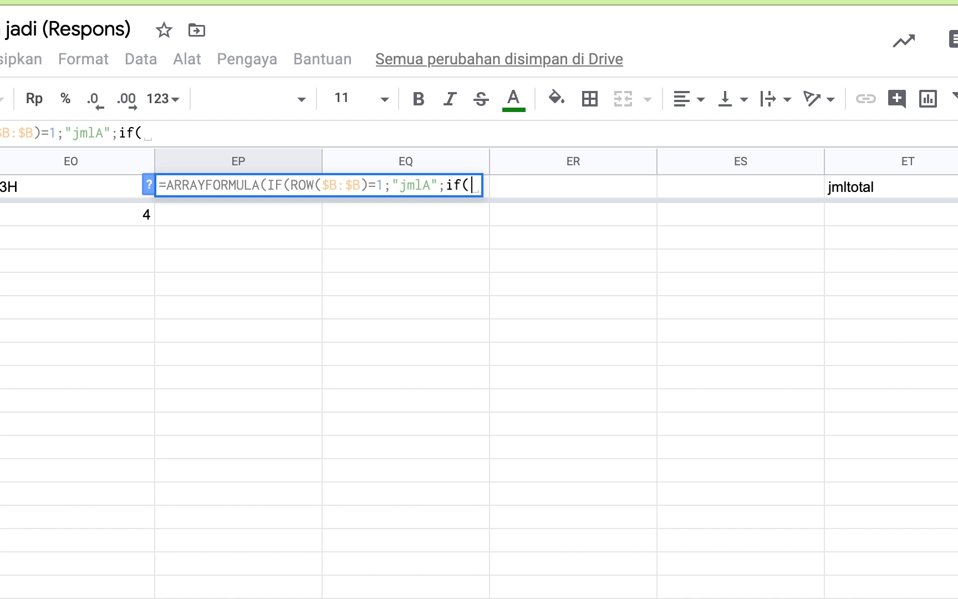
{"action": "type", "text": "B"}
{"action": "key", "text": "BackSpace"}
{"action": "type", "text": "$B"}
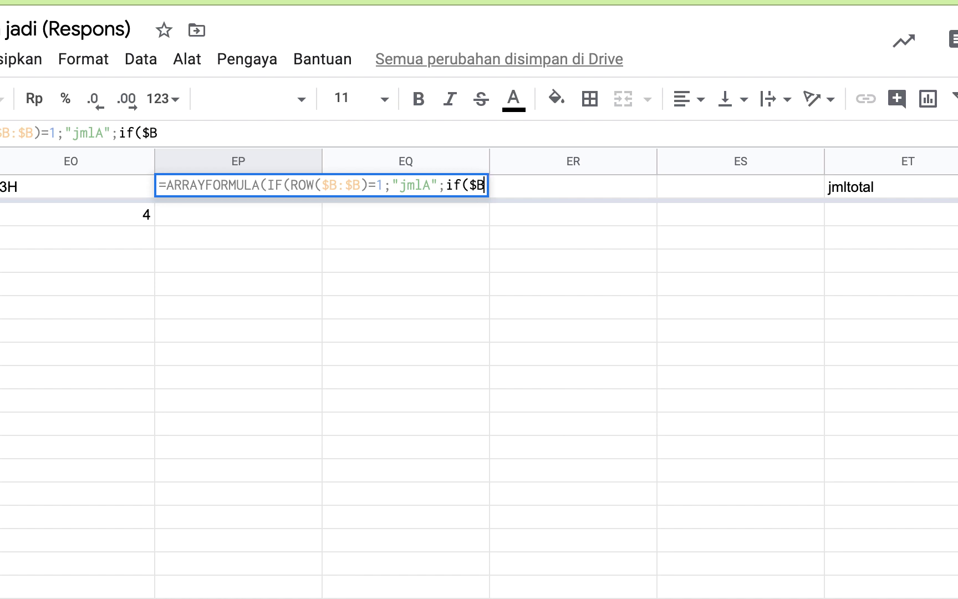
{"action": "type", "text": ":"}
{"action": "type", "text": "$"}
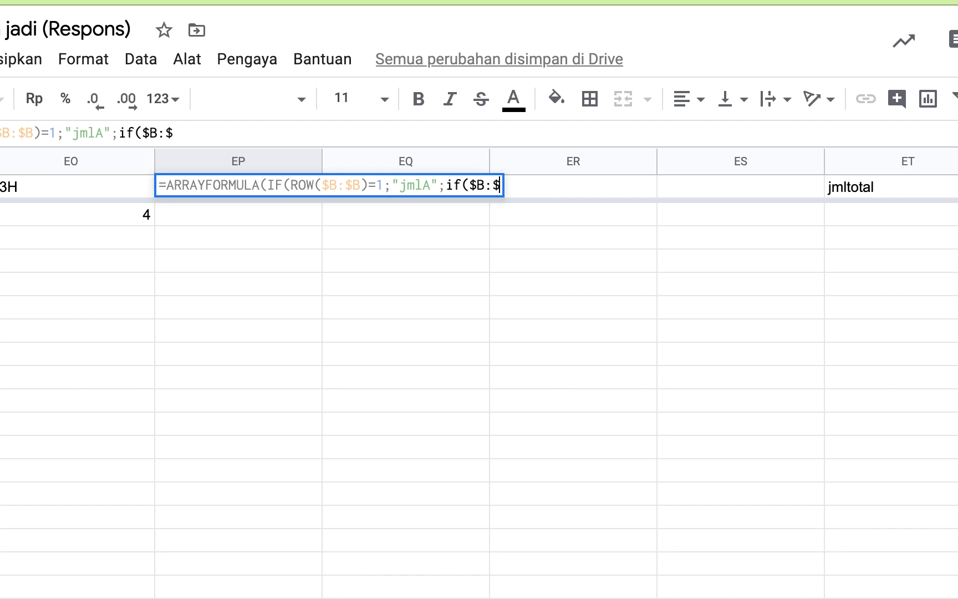
{"action": "type", "text": "B"}
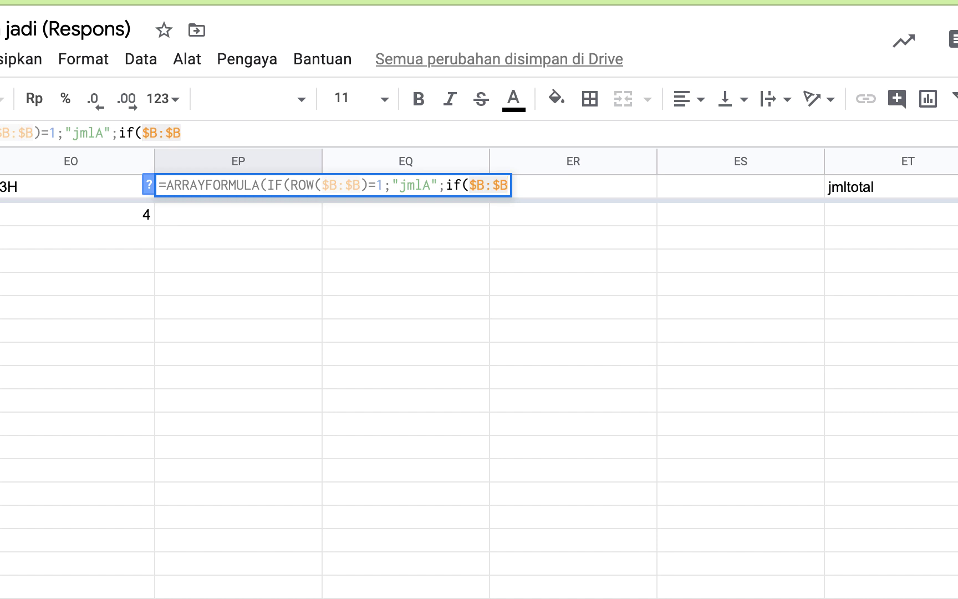
{"action": "type", "text": "= \"\""}
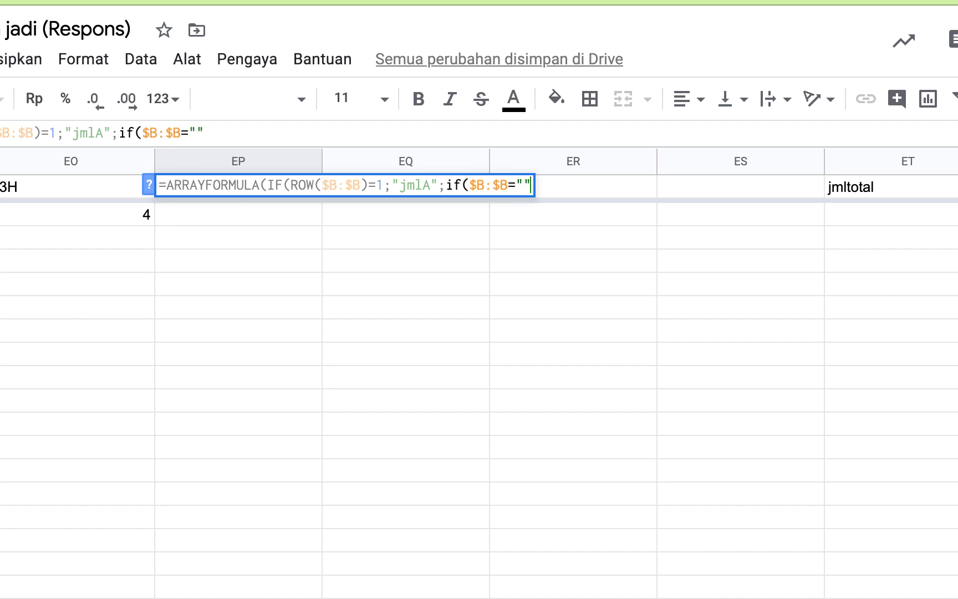
{"action": "type", "text": ";\"\""}
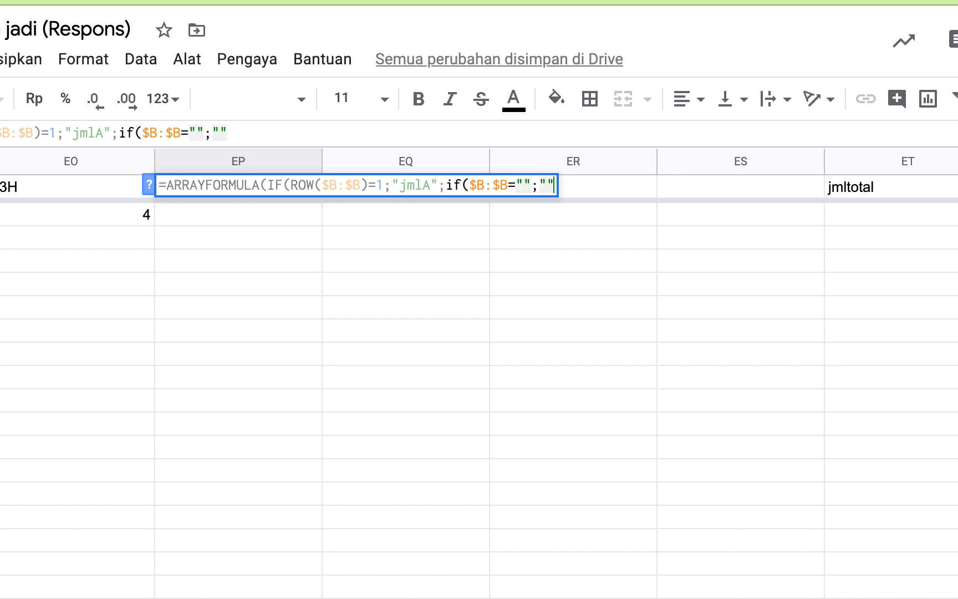
{"action": "type", "text": ";"}
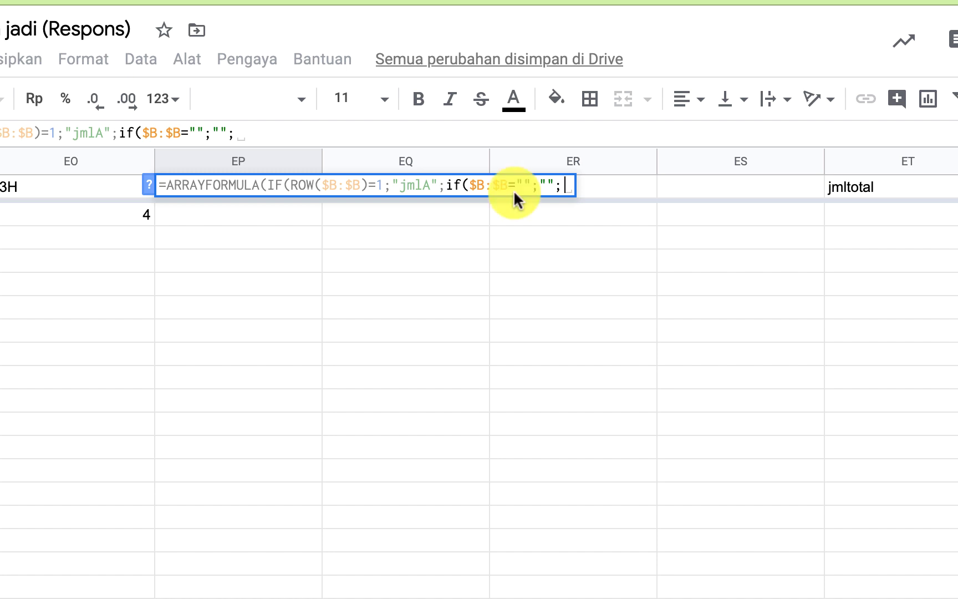
- Scroll left and right across the response score columns to review them
{"action": "scroll", "coordinate": [220, 290], "scroll_direction": "left", "scroll_amount": 3}
{"action": "scroll", "coordinate": [220, 289], "scroll_direction": "left", "scroll_amount": 3}
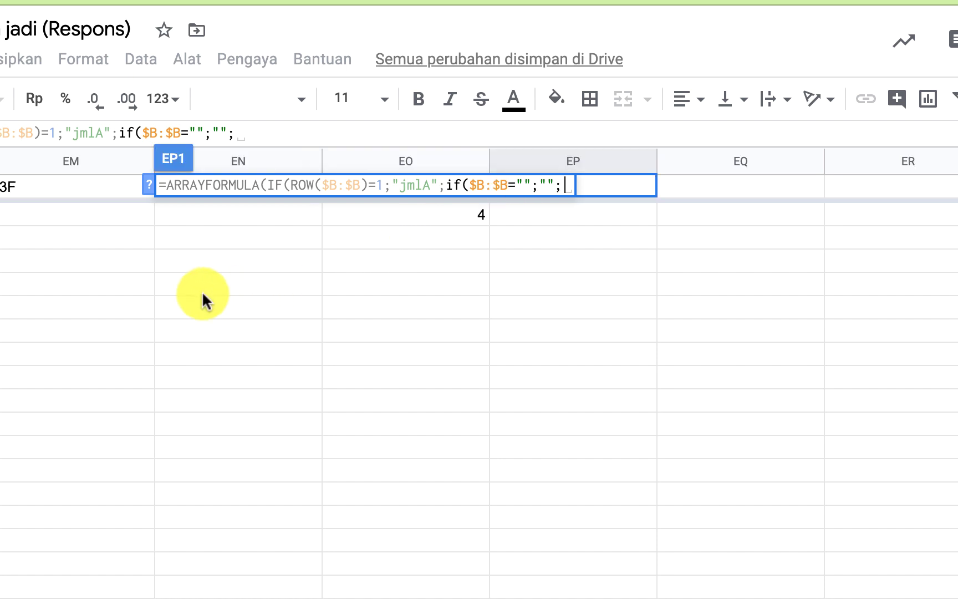
{"action": "scroll", "coordinate": [202, 291], "scroll_direction": "left", "scroll_amount": 2}
{"action": "scroll", "coordinate": [202, 290], "scroll_direction": "right", "scroll_amount": 1}
{"action": "scroll", "coordinate": [202, 291], "scroll_direction": "right", "scroll_amount": 3}
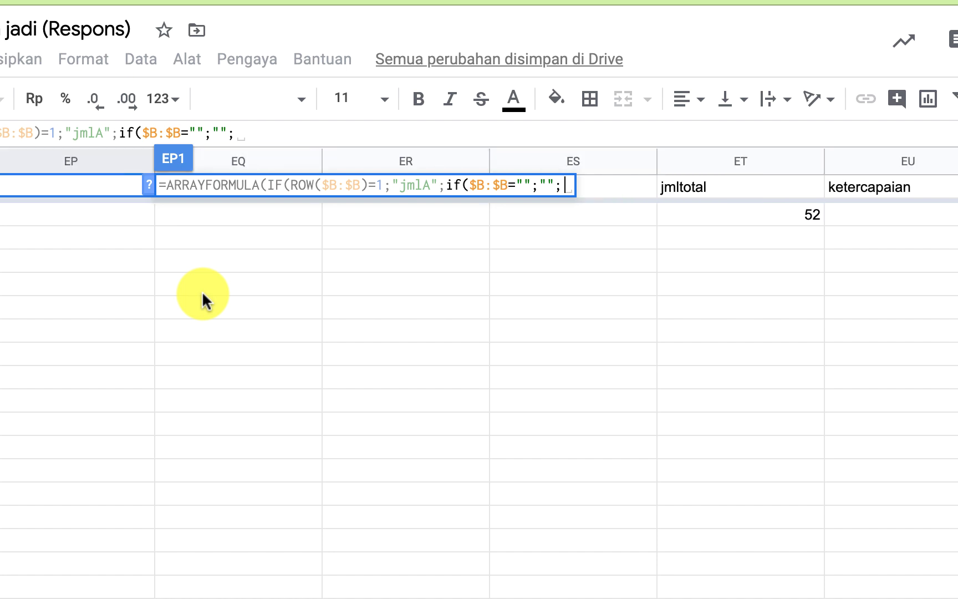
{"action": "scroll", "coordinate": [202, 290], "scroll_direction": "right", "scroll_amount": 1}
{"action": "scroll", "coordinate": [202, 291], "scroll_direction": "right", "scroll_amount": 1}
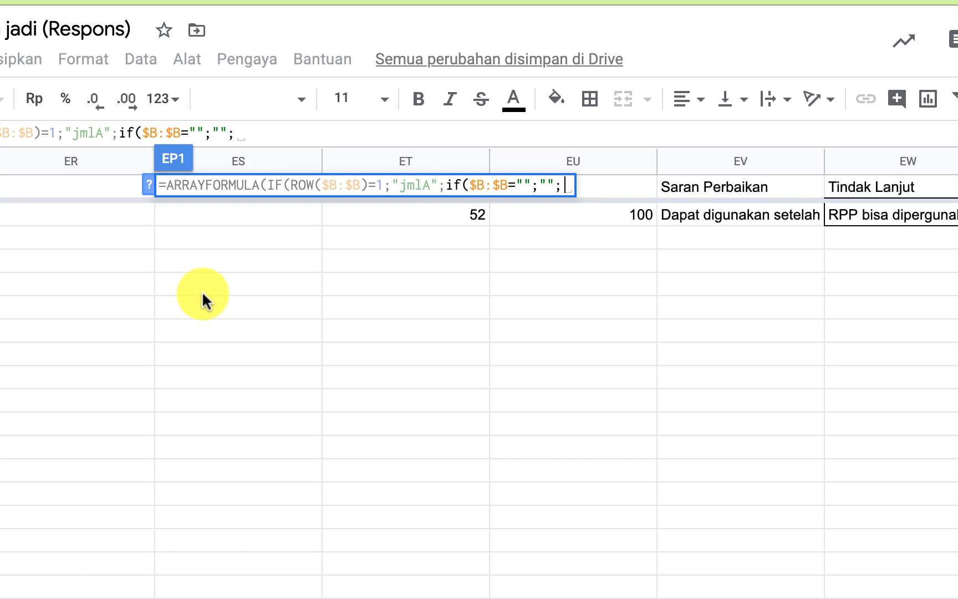
{"action": "scroll", "coordinate": [202, 290], "scroll_direction": "right", "scroll_amount": 1}
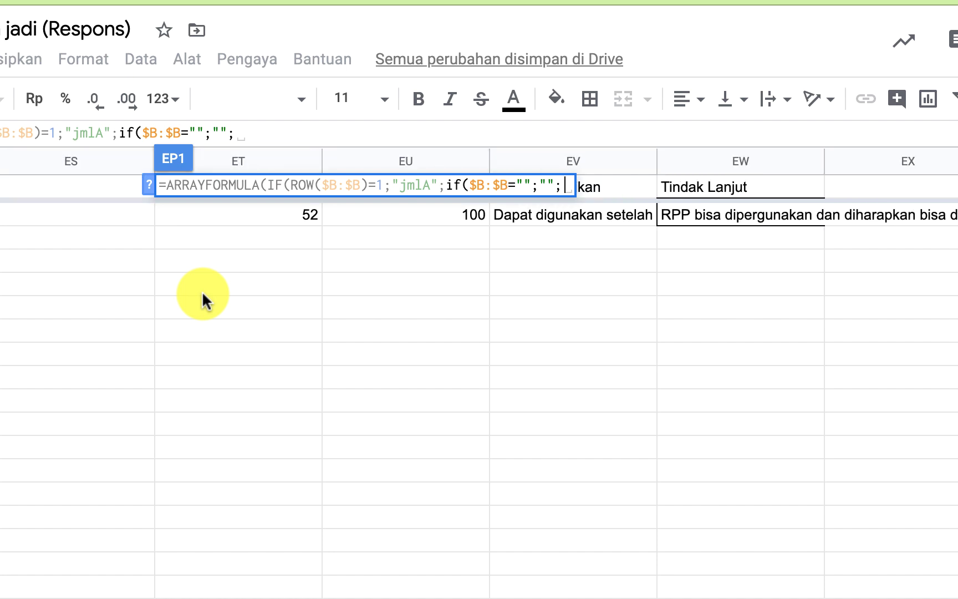
{"action": "scroll", "coordinate": [202, 291], "scroll_direction": "left", "scroll_amount": 1}
{"action": "scroll", "coordinate": [202, 291], "scroll_direction": "left", "scroll_amount": 1}
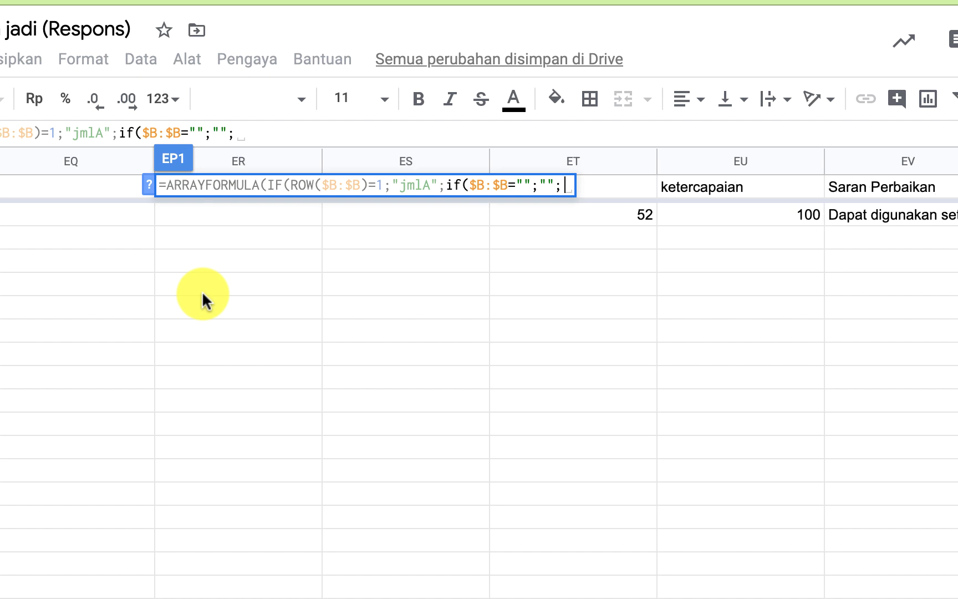
{"action": "scroll", "coordinate": [202, 291], "scroll_direction": "left", "scroll_amount": 1}
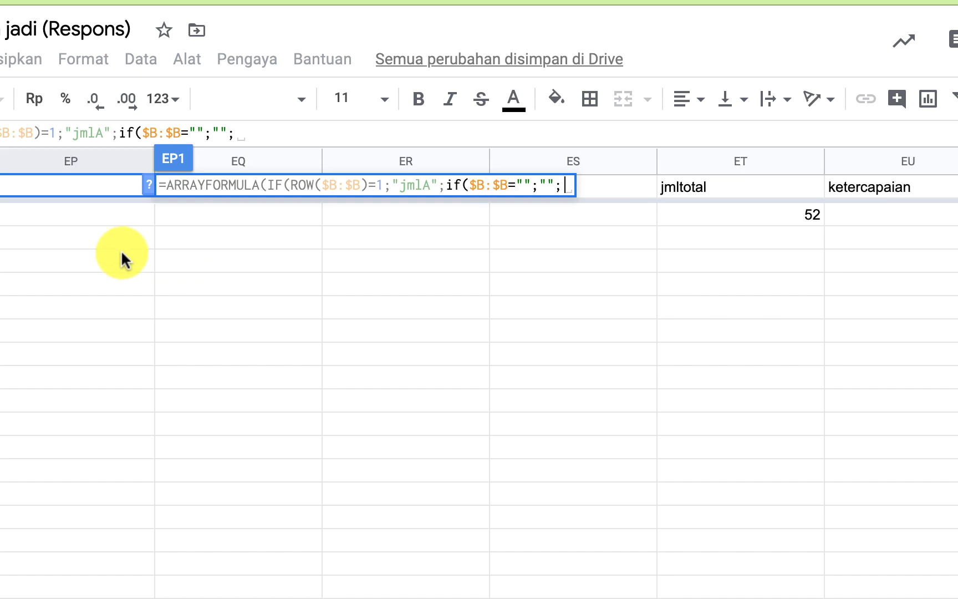
{"action": "scroll", "coordinate": [183, 275], "scroll_direction": "left", "scroll_amount": 1}
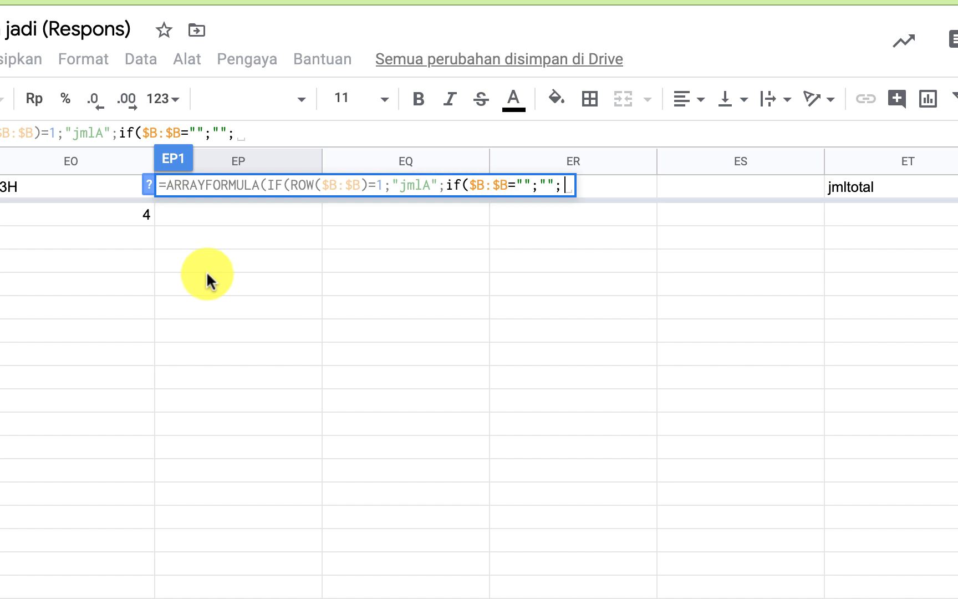
{"action": "scroll", "coordinate": [208, 275], "scroll_direction": "left", "scroll_amount": 1}
{"action": "scroll", "coordinate": [207, 276], "scroll_direction": "left", "scroll_amount": 1}
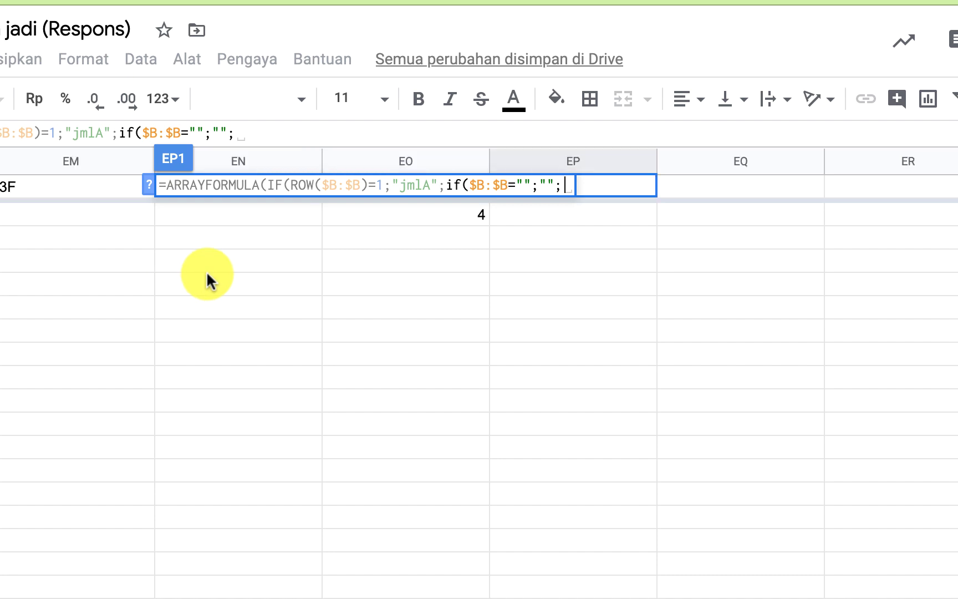
{"action": "scroll", "coordinate": [207, 275], "scroll_direction": "left", "scroll_amount": 1}
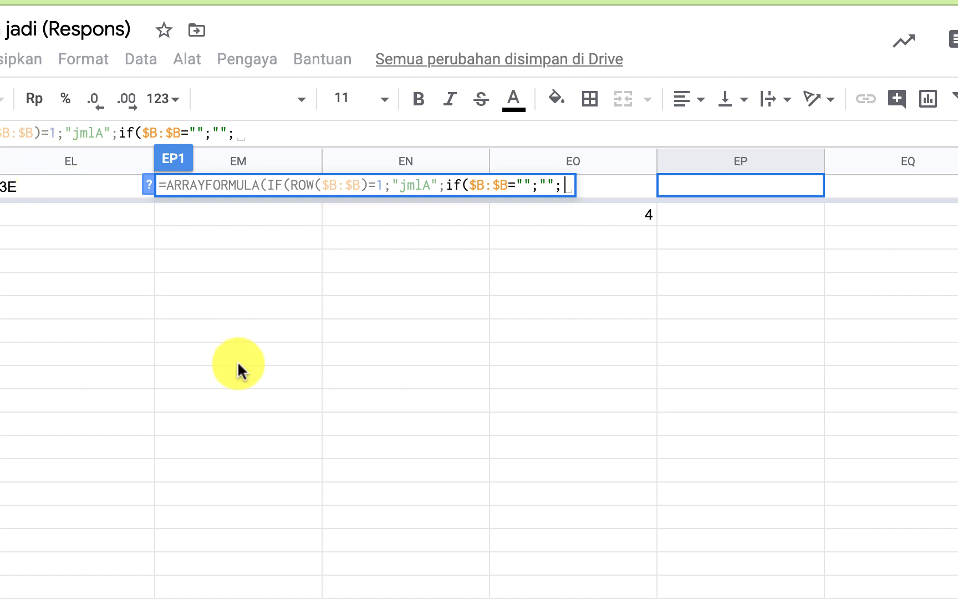
- Add columns EL, EB, DR and DH to the jmlA ARRAYFORMULA sum in EP1
{"action": "type", "text": "E"}
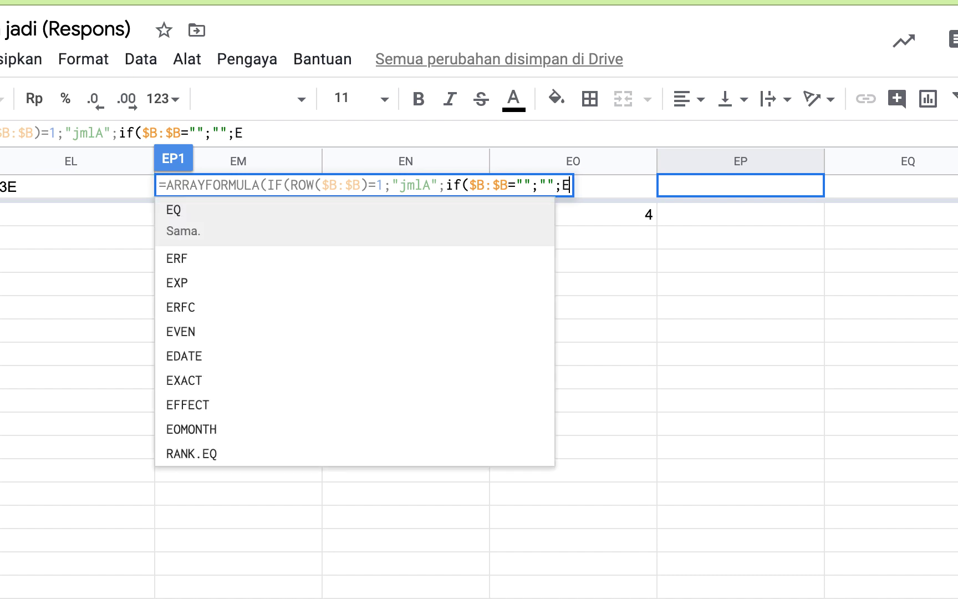
{"action": "type", "text": "L:"}
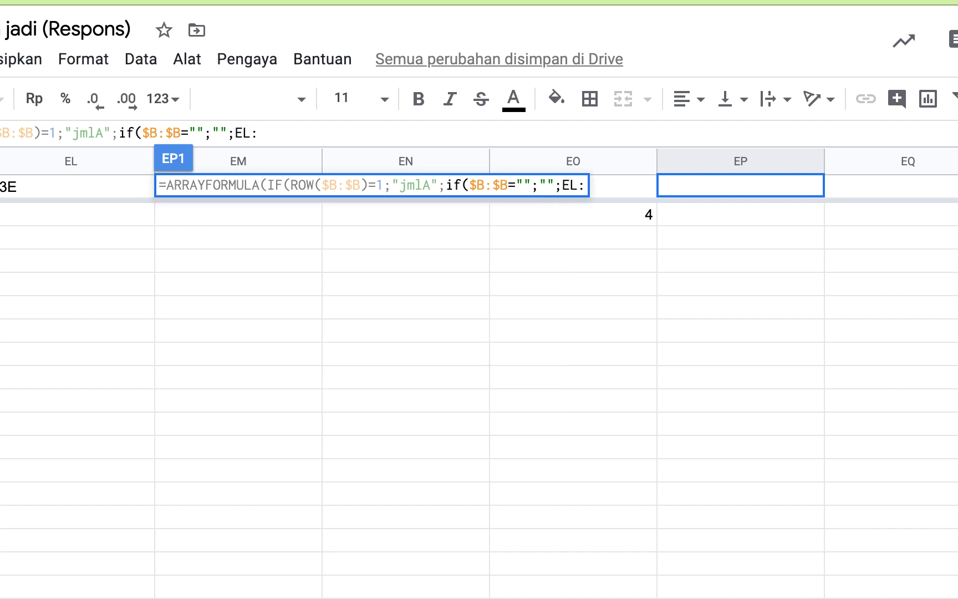
{"action": "type", "text": "EL"}
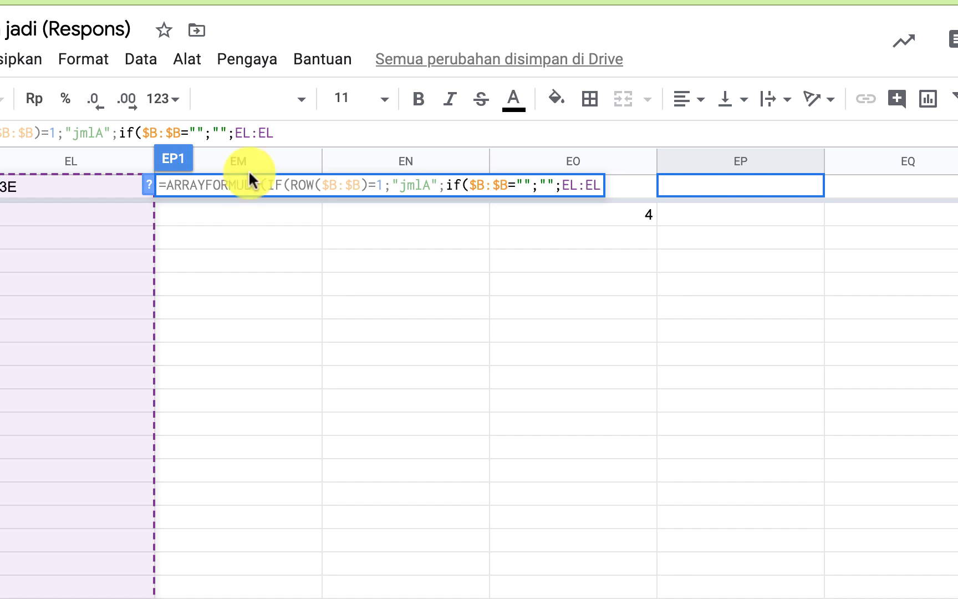
{"action": "left_click", "coordinate": [300, 133]}
{"action": "type", "text": "+"}
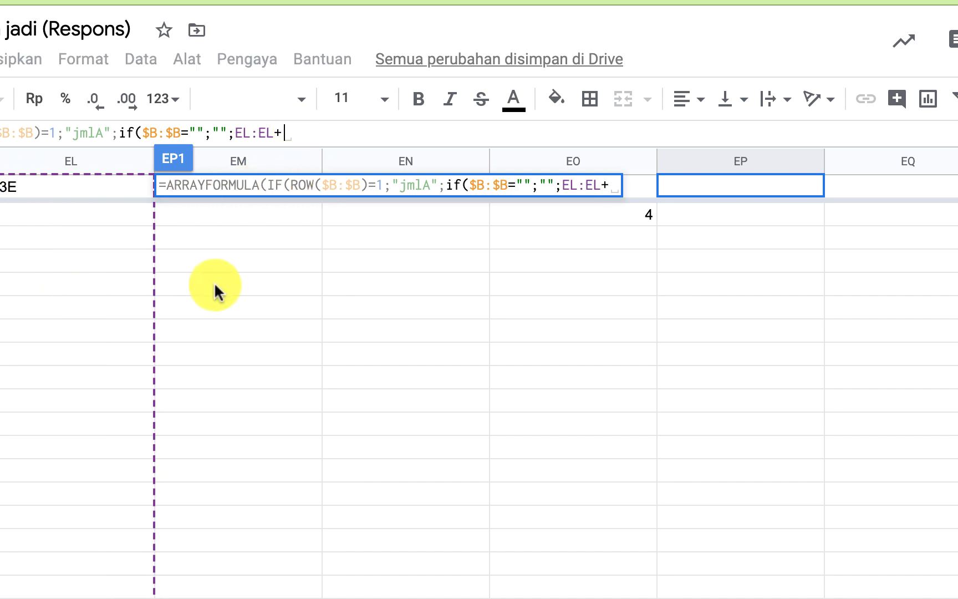
{"action": "scroll", "coordinate": [214, 282], "scroll_direction": "left", "scroll_amount": 2}
{"action": "scroll", "coordinate": [215, 284], "scroll_direction": "left", "scroll_amount": 2}
{"action": "scroll", "coordinate": [213, 284], "scroll_direction": "left", "scroll_amount": 2}
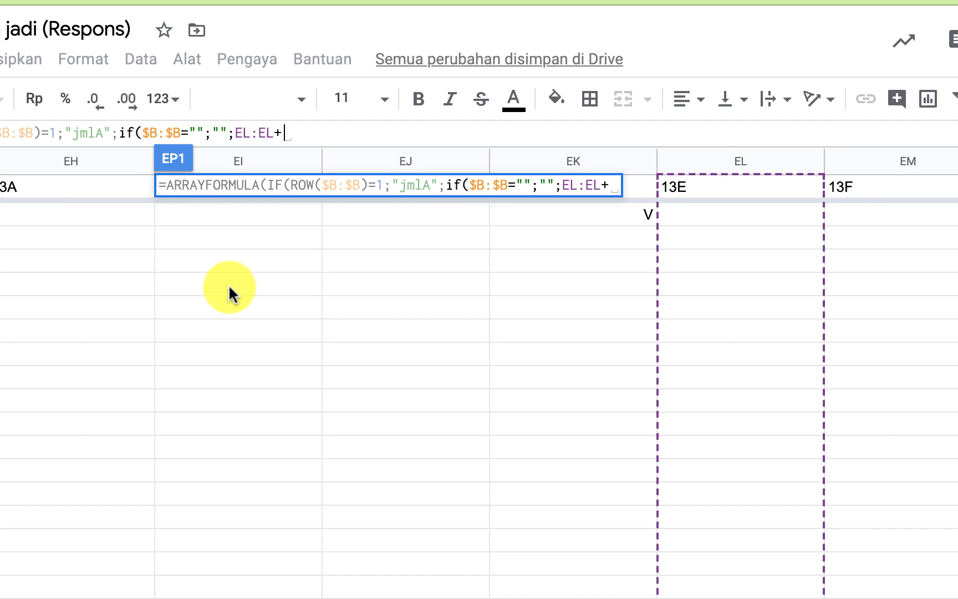
{"action": "scroll", "coordinate": [233, 309], "scroll_direction": "left", "scroll_amount": 3}
{"action": "scroll", "coordinate": [225, 303], "scroll_direction": "left", "scroll_amount": 1}
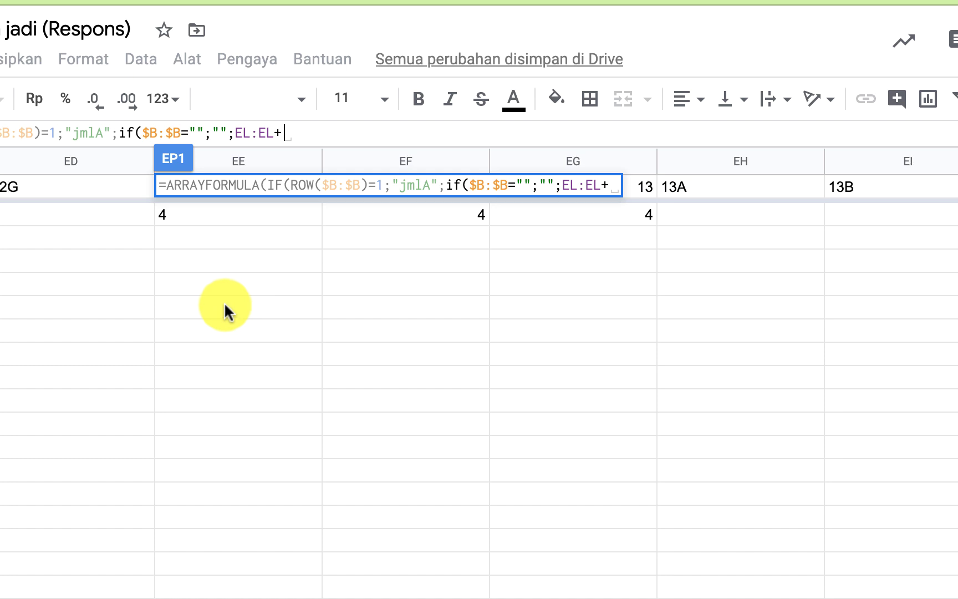
{"action": "scroll", "coordinate": [224, 301], "scroll_direction": "left", "scroll_amount": 2}
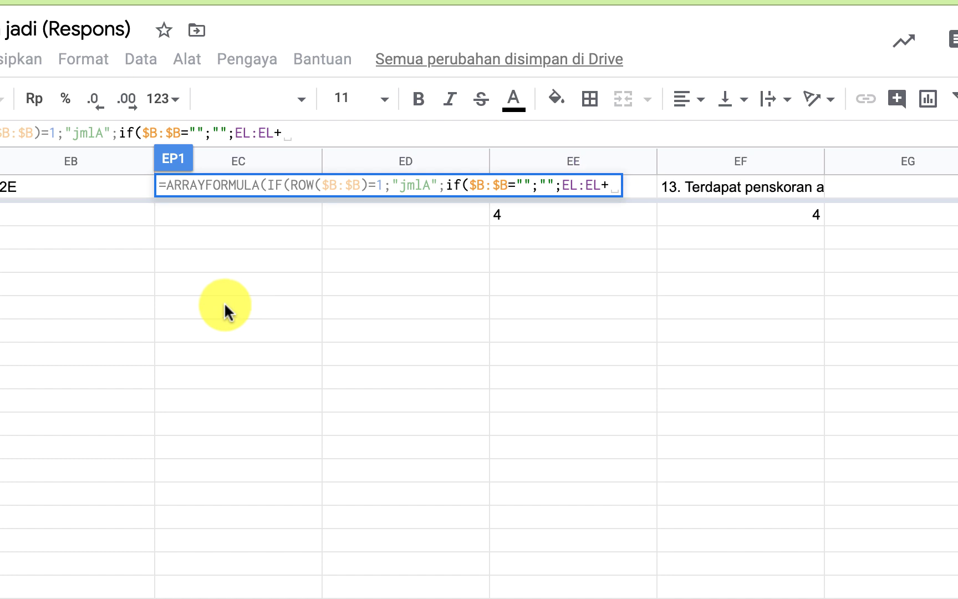
{"action": "left_click", "coordinate": [66, 156]}
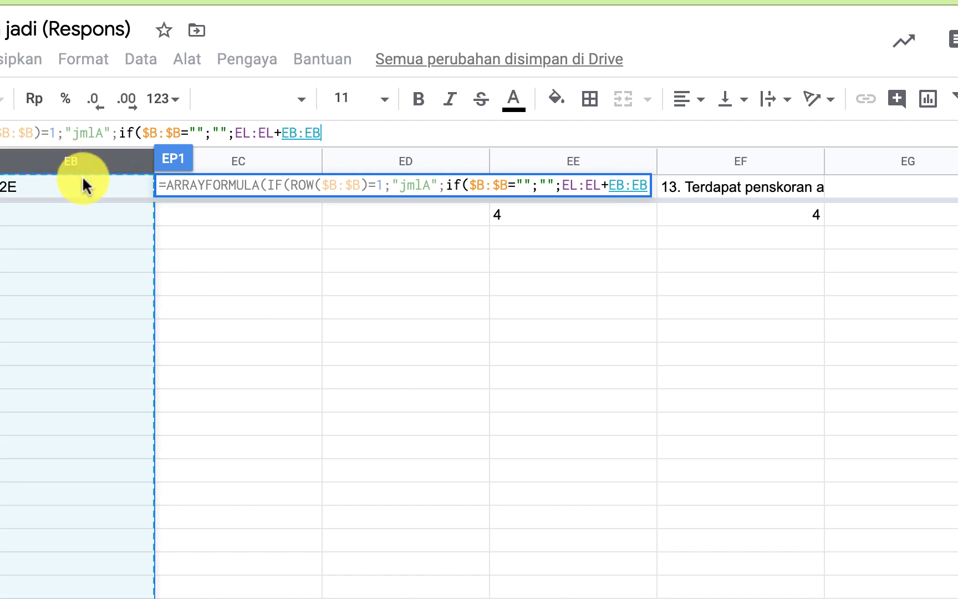
{"action": "type", "text": "+"}
{"action": "scroll", "coordinate": [84, 183], "scroll_direction": "left", "scroll_amount": 5}
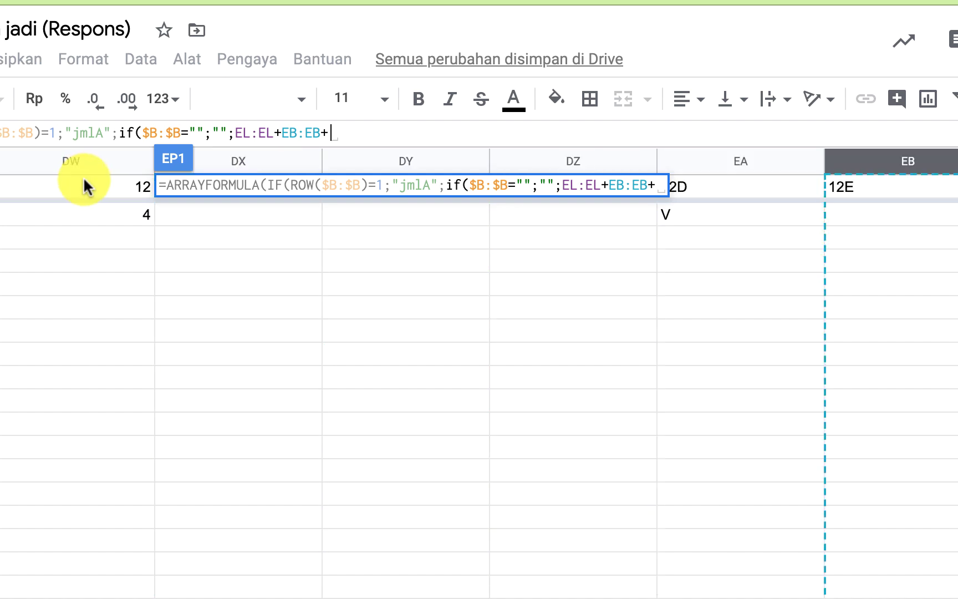
{"action": "scroll", "coordinate": [242, 242], "scroll_direction": "left", "scroll_amount": 1}
{"action": "scroll", "coordinate": [199, 266], "scroll_direction": "left", "scroll_amount": 2}
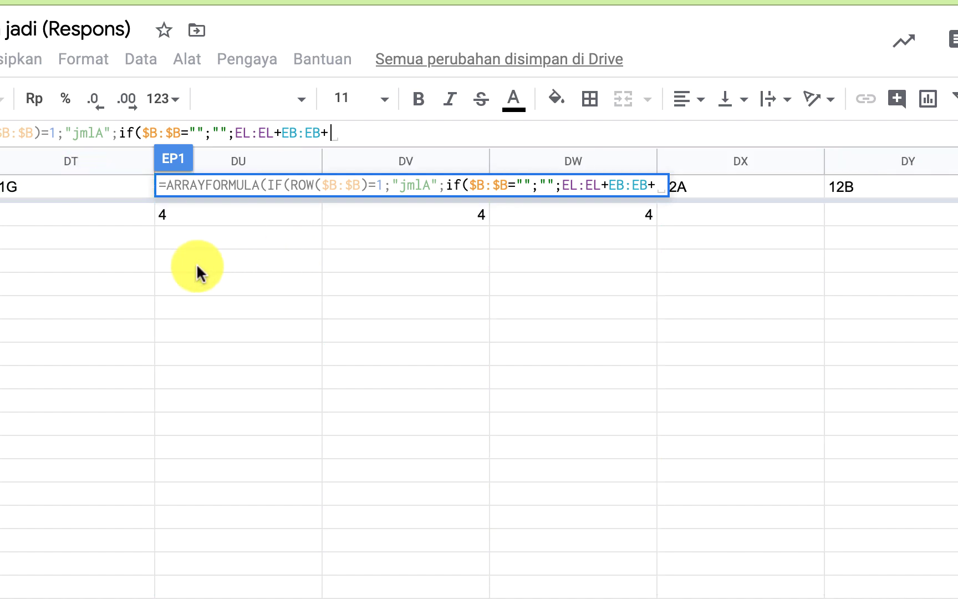
{"action": "scroll", "coordinate": [196, 263], "scroll_direction": "left", "scroll_amount": 2}
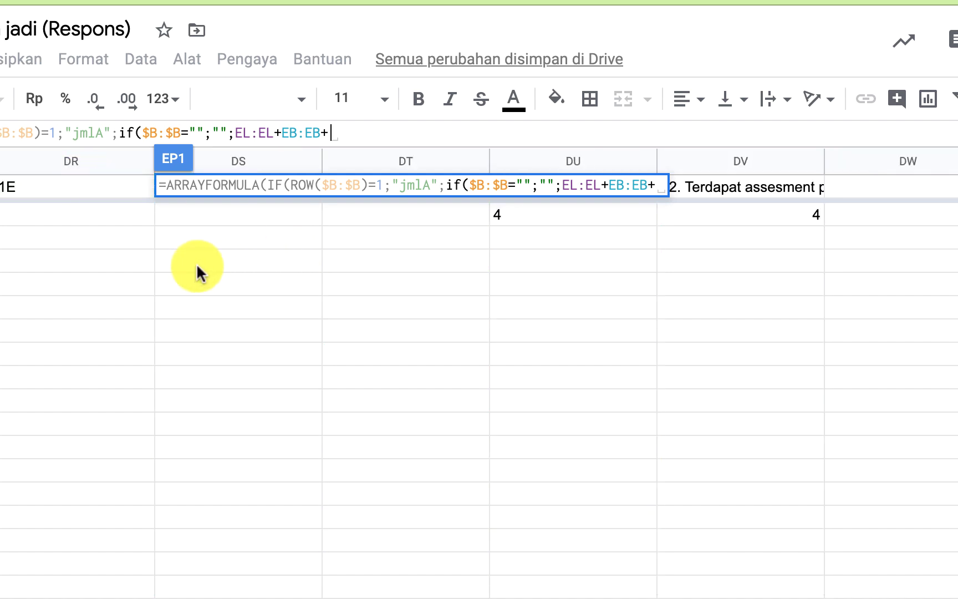
{"action": "left_click", "coordinate": [51, 159]}
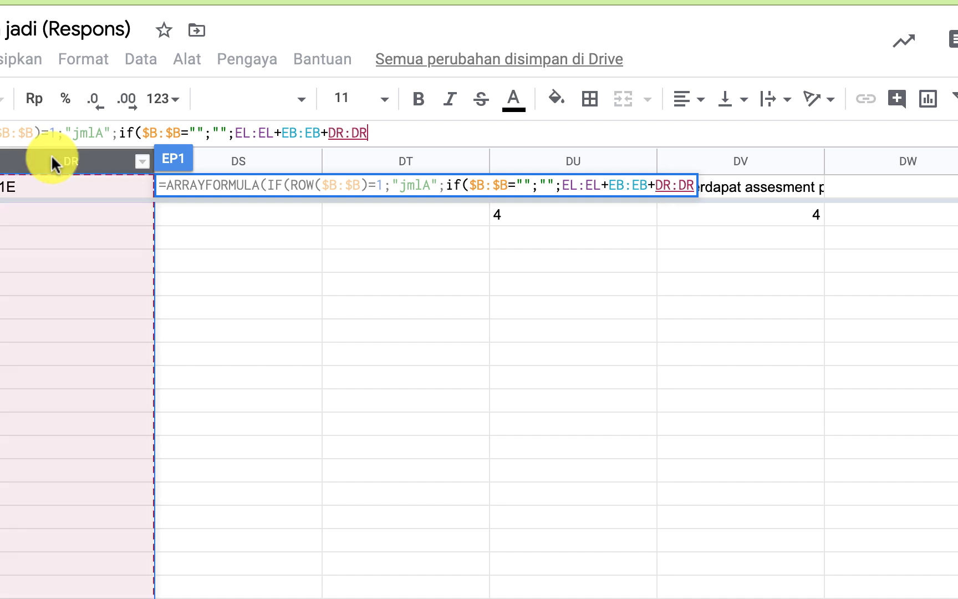
{"action": "type", "text": "+"}
{"action": "scroll", "coordinate": [479, 366], "scroll_direction": "left", "scroll_amount": 1}
{"action": "scroll", "coordinate": [479, 366], "scroll_direction": "left", "scroll_amount": 8}
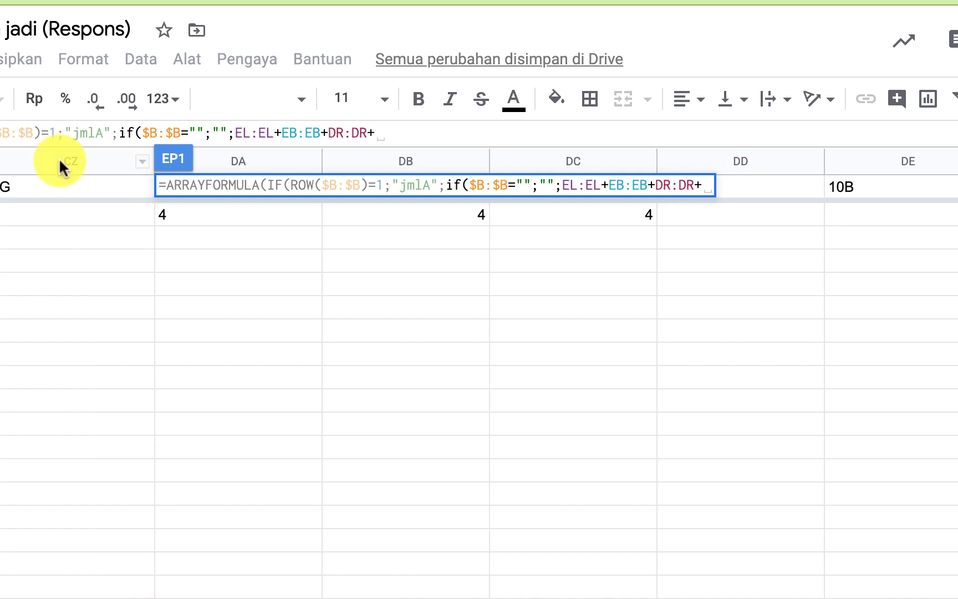
{"action": "scroll", "coordinate": [388, 238], "scroll_direction": "right", "scroll_amount": 4}
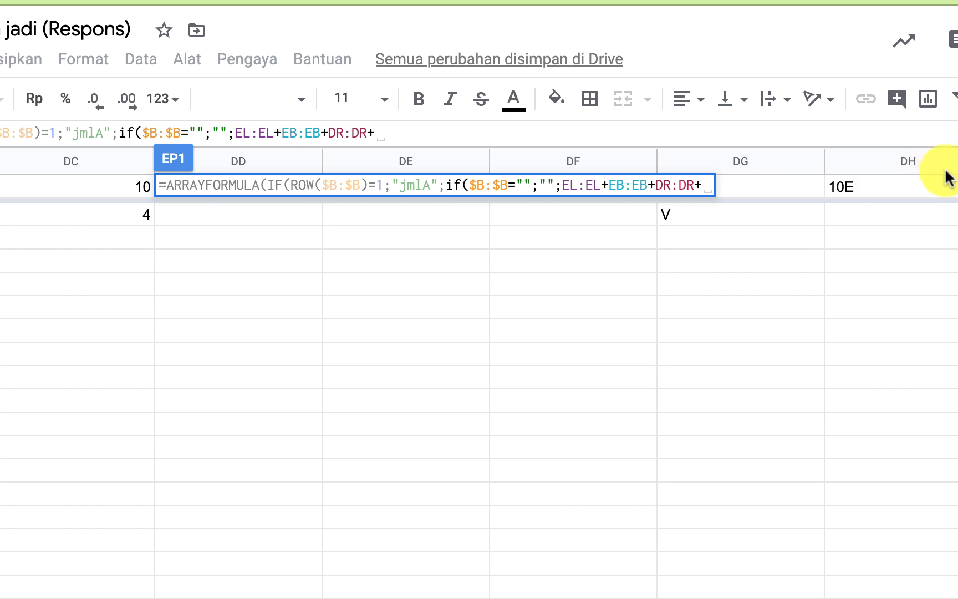
{"action": "left_click", "coordinate": [863, 165]}
{"action": "type", "text": "+"}
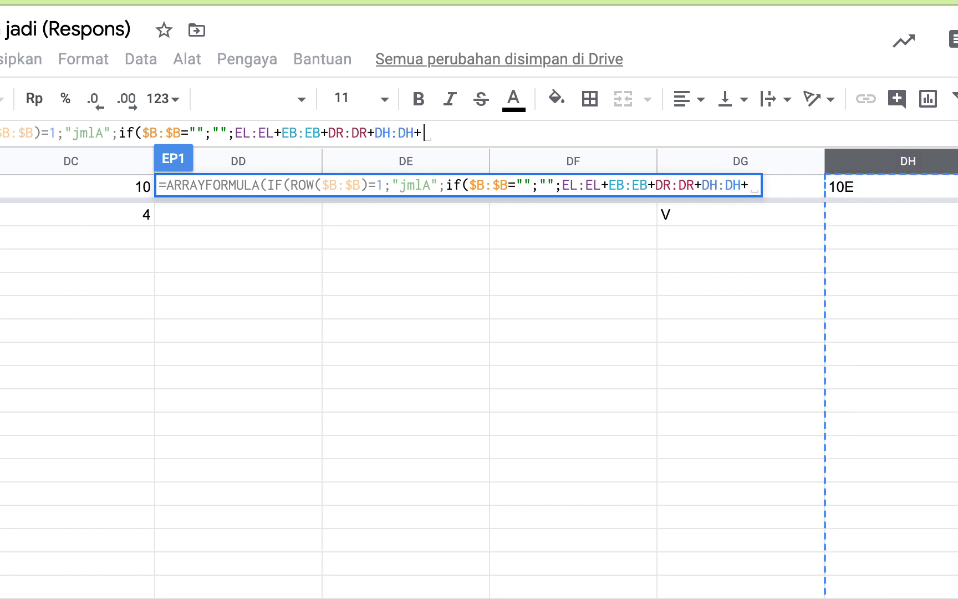
- Extend the jmlA sum with columns CX, CN, CD, BT and BJ
{"action": "scroll", "coordinate": [340, 330], "scroll_direction": "left", "scroll_amount": 2}
{"action": "scroll", "coordinate": [337, 329], "scroll_direction": "left", "scroll_amount": 1}
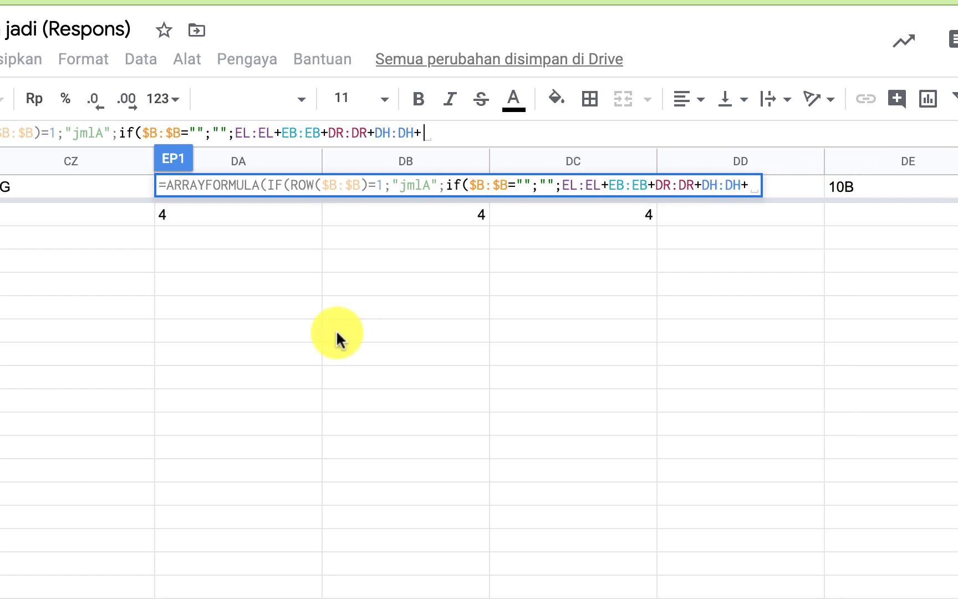
{"action": "scroll", "coordinate": [335, 329], "scroll_direction": "left", "scroll_amount": 1}
{"action": "type", "text": "CX:CX"}
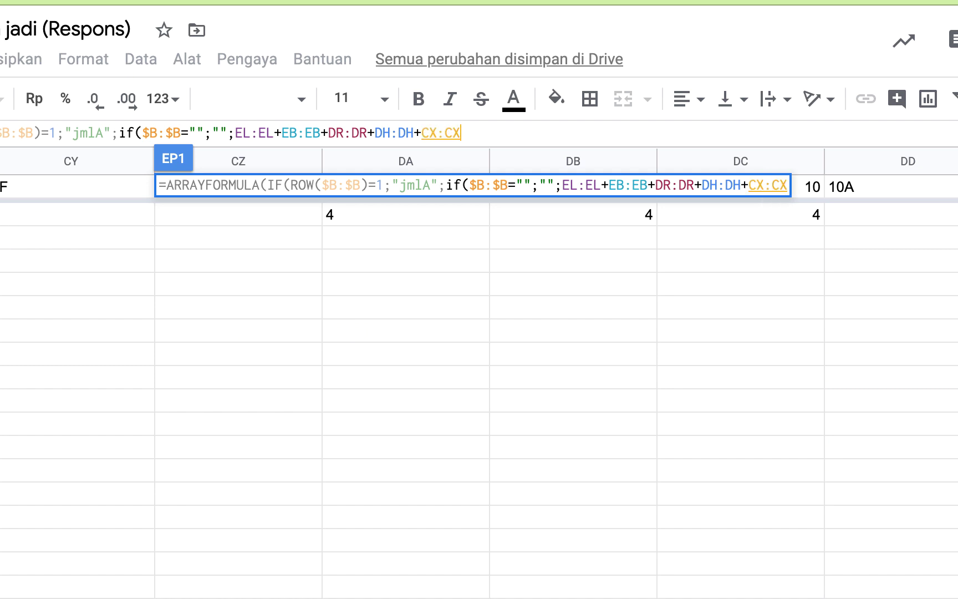
{"action": "type", "text": "+"}
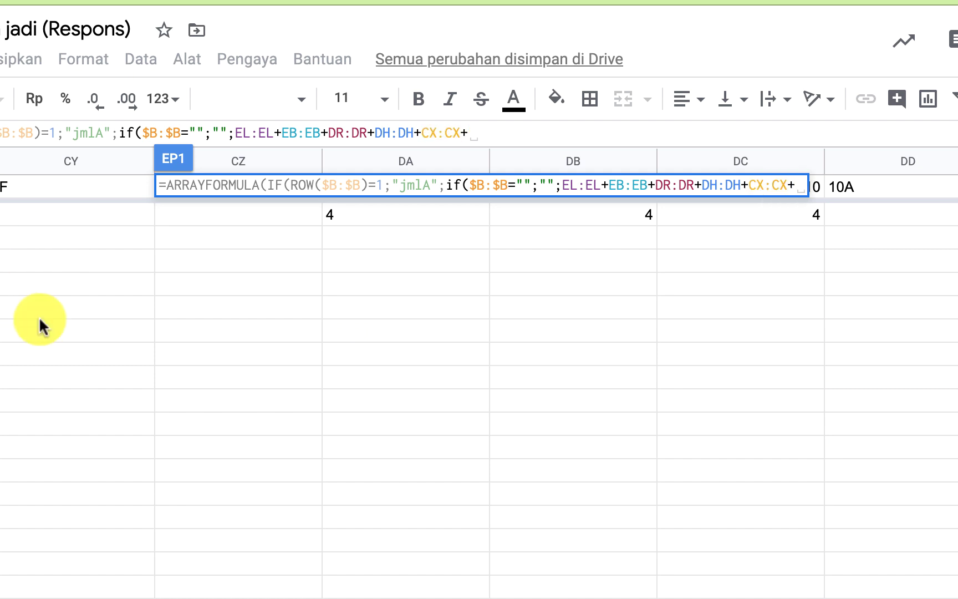
{"action": "scroll", "coordinate": [39, 321], "scroll_direction": "left", "scroll_amount": 2}
{"action": "scroll", "coordinate": [39, 321], "scroll_direction": "left", "scroll_amount": 2}
{"action": "scroll", "coordinate": [37, 321], "scroll_direction": "left", "scroll_amount": 1}
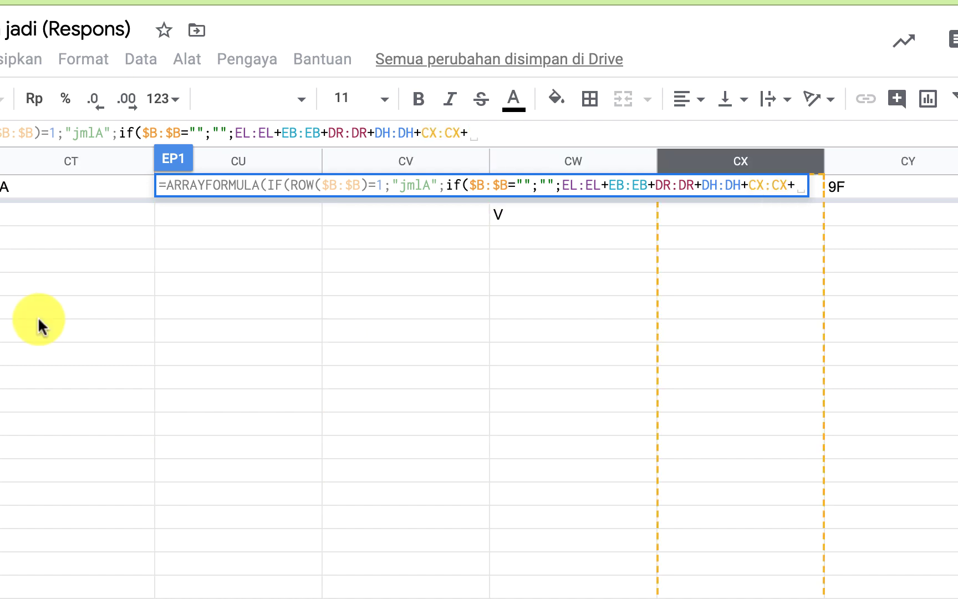
{"action": "scroll", "coordinate": [38, 320], "scroll_direction": "left", "scroll_amount": 1}
{"action": "scroll", "coordinate": [38, 320], "scroll_direction": "left", "scroll_amount": 2}
{"action": "scroll", "coordinate": [38, 320], "scroll_direction": "left", "scroll_amount": 1}
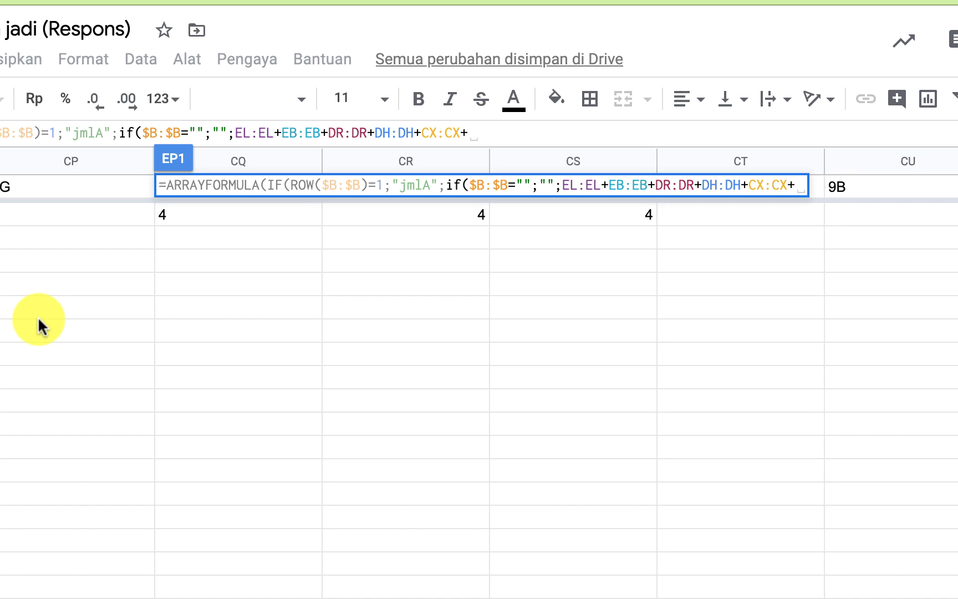
{"action": "scroll", "coordinate": [37, 320], "scroll_direction": "left", "scroll_amount": 1}
{"action": "type", "text": "CN:CN"}
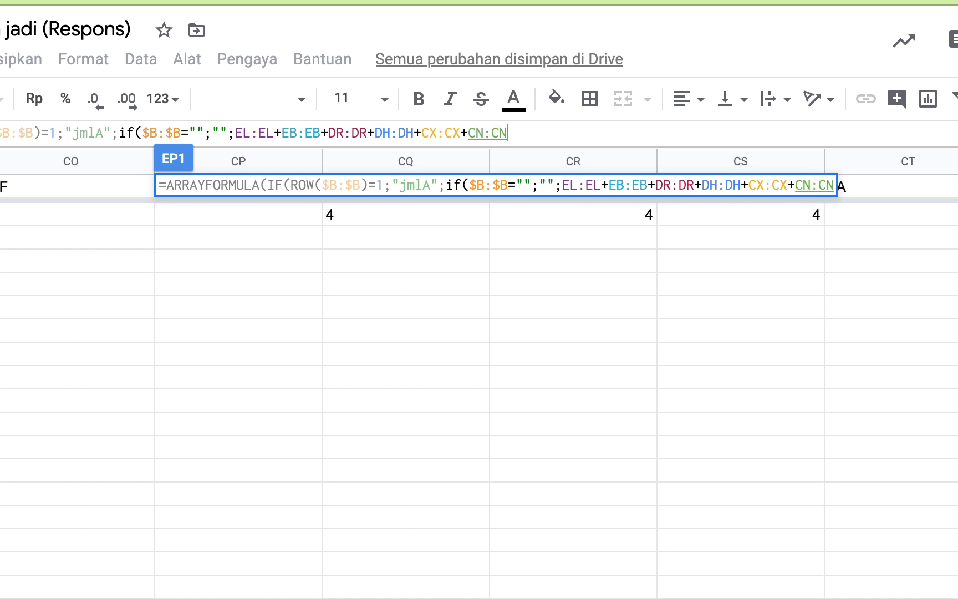
{"action": "type", "text": "+"}
{"action": "scroll", "coordinate": [480, 383], "scroll_direction": "left", "scroll_amount": 2}
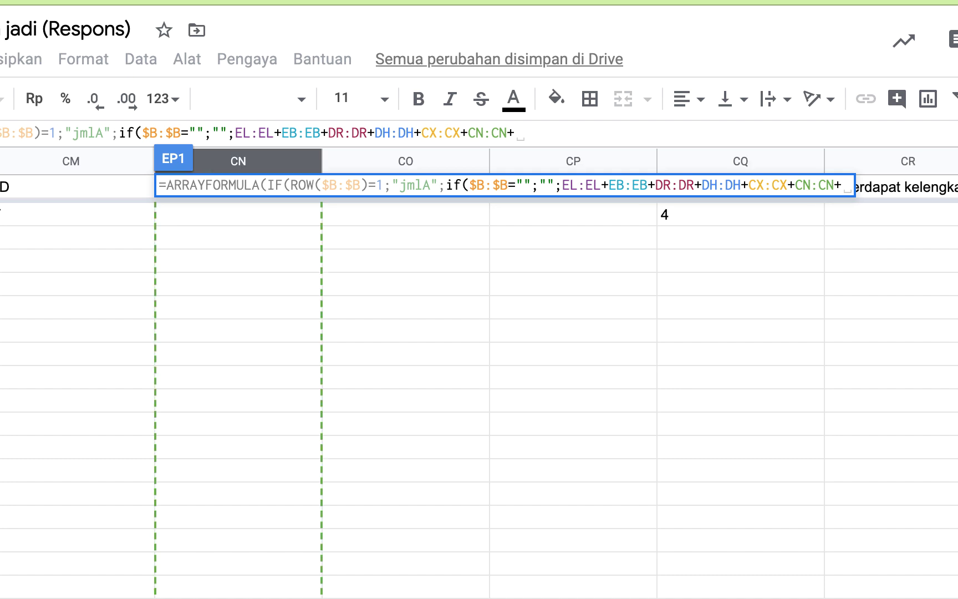
{"action": "scroll", "coordinate": [479, 382], "scroll_direction": "left", "scroll_amount": 2}
{"action": "scroll", "coordinate": [479, 383], "scroll_direction": "left", "scroll_amount": 2}
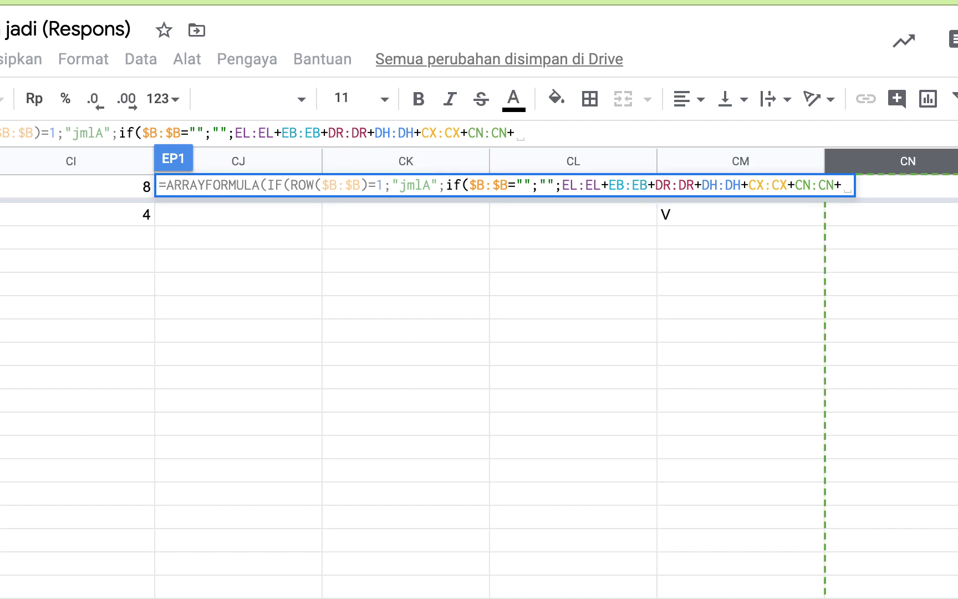
{"action": "scroll", "coordinate": [479, 382], "scroll_direction": "left", "scroll_amount": 2}
{"action": "scroll", "coordinate": [479, 382], "scroll_direction": "left", "scroll_amount": 2}
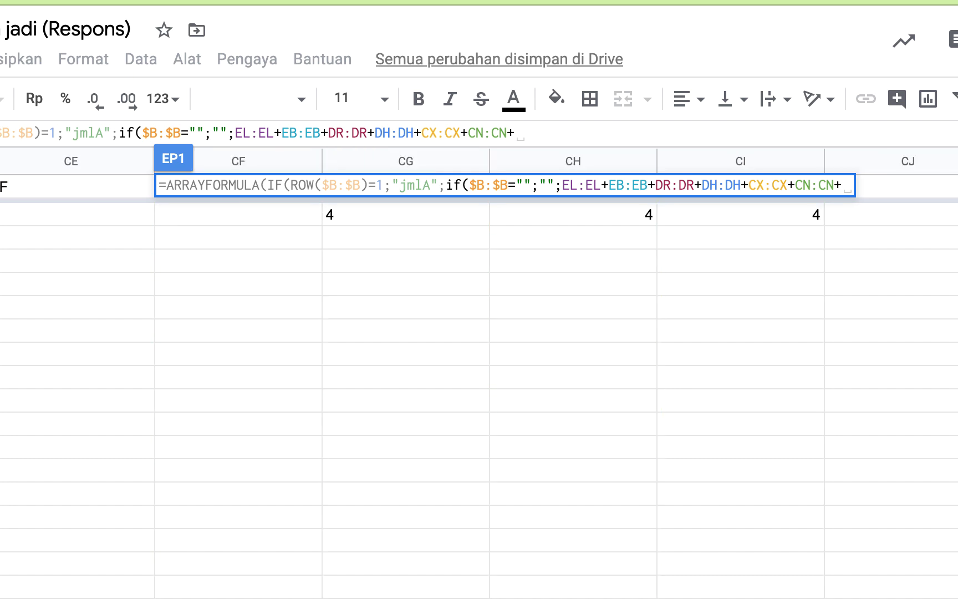
{"action": "type", "text": "CD:CD"}
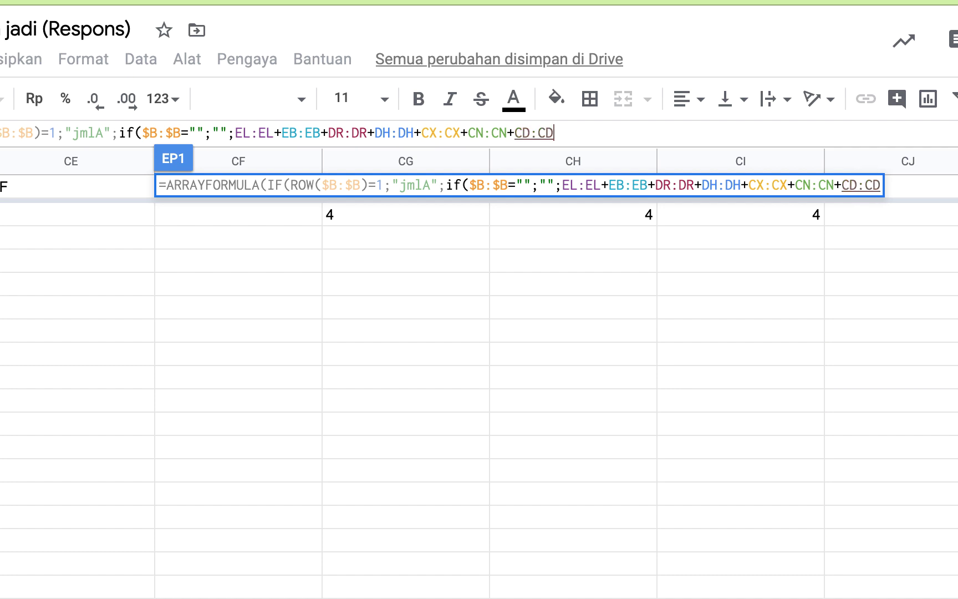
{"action": "type", "text": "+"}
{"action": "scroll", "coordinate": [480, 383], "scroll_direction": "left", "scroll_amount": 3}
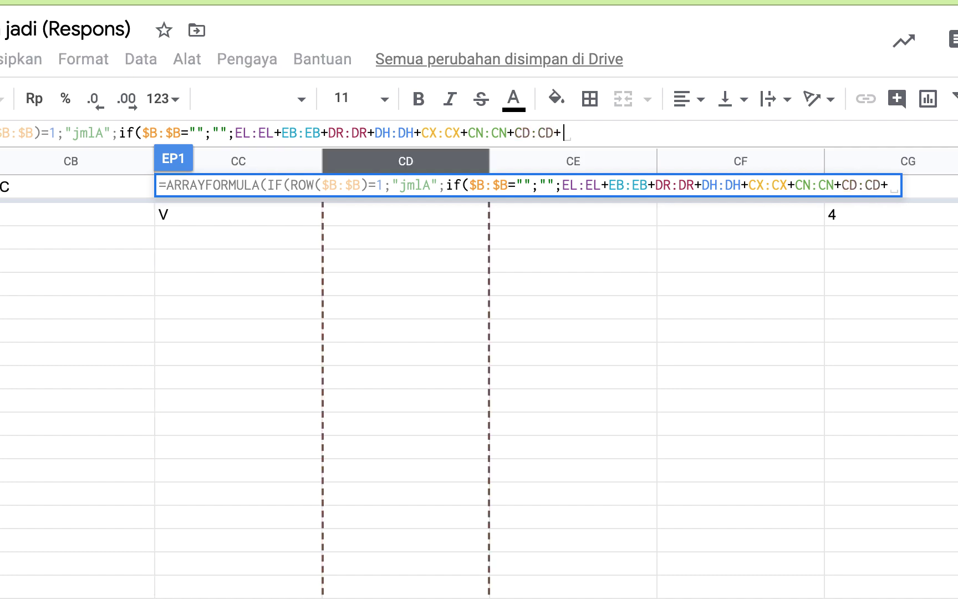
{"action": "scroll", "coordinate": [480, 383], "scroll_direction": "left", "scroll_amount": 3}
{"action": "scroll", "coordinate": [479, 383], "scroll_direction": "left", "scroll_amount": 2}
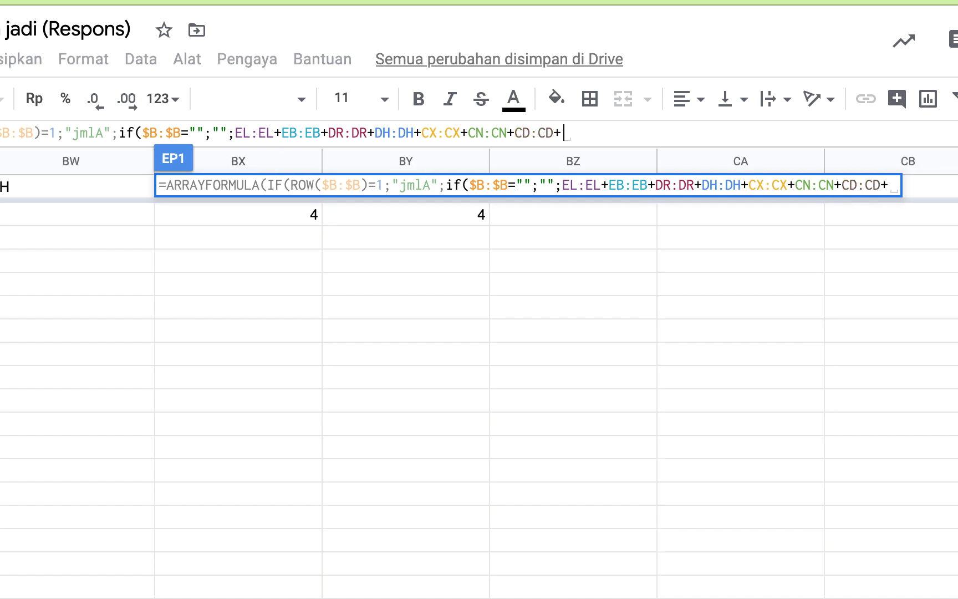
{"action": "scroll", "coordinate": [479, 383], "scroll_direction": "left", "scroll_amount": 2}
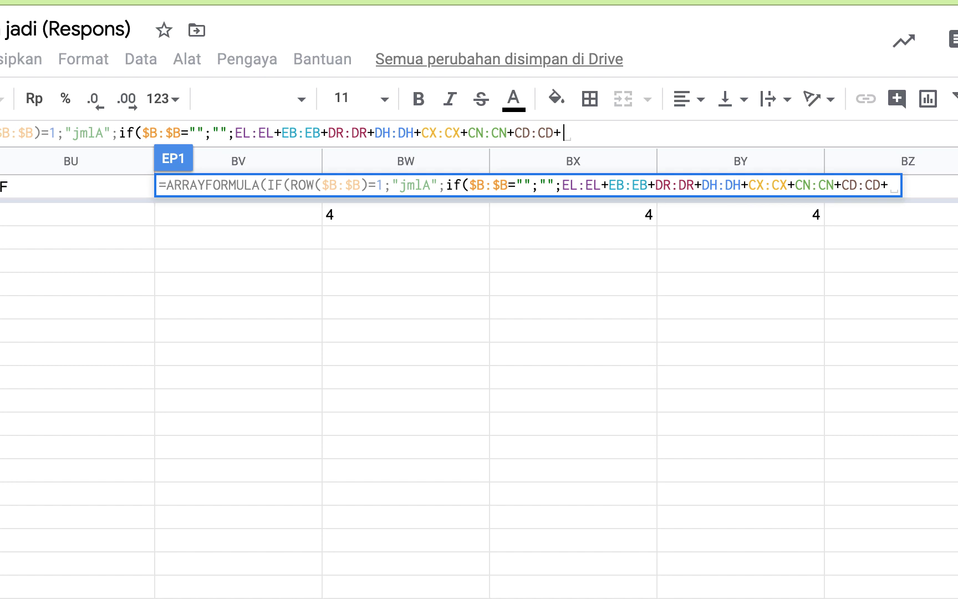
{"action": "type", "text": "BT:BT+"}
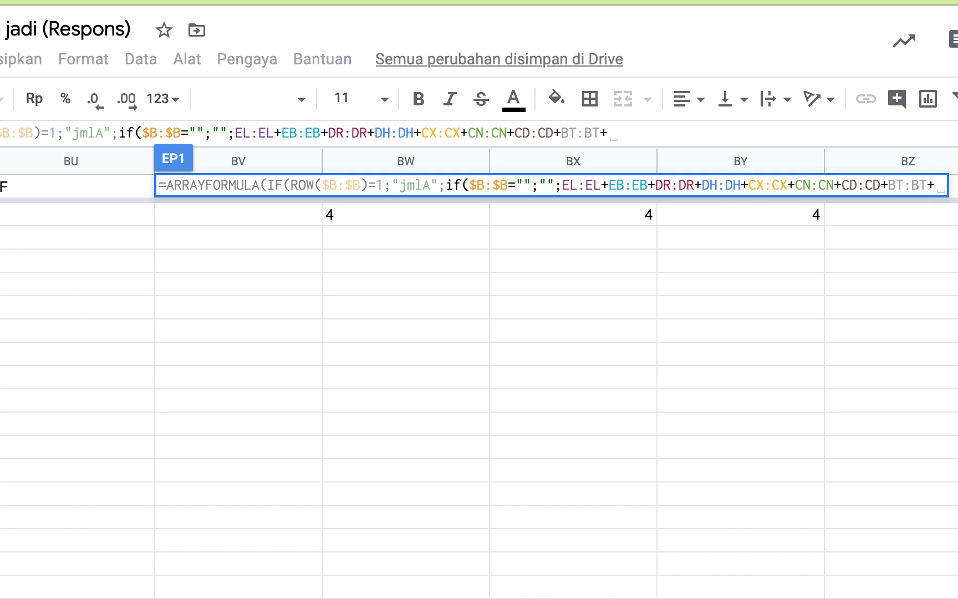
{"action": "scroll", "coordinate": [480, 383], "scroll_direction": "left", "scroll_amount": 1}
{"action": "scroll", "coordinate": [480, 382], "scroll_direction": "left", "scroll_amount": 3}
{"action": "scroll", "coordinate": [479, 383], "scroll_direction": "left", "scroll_amount": 3}
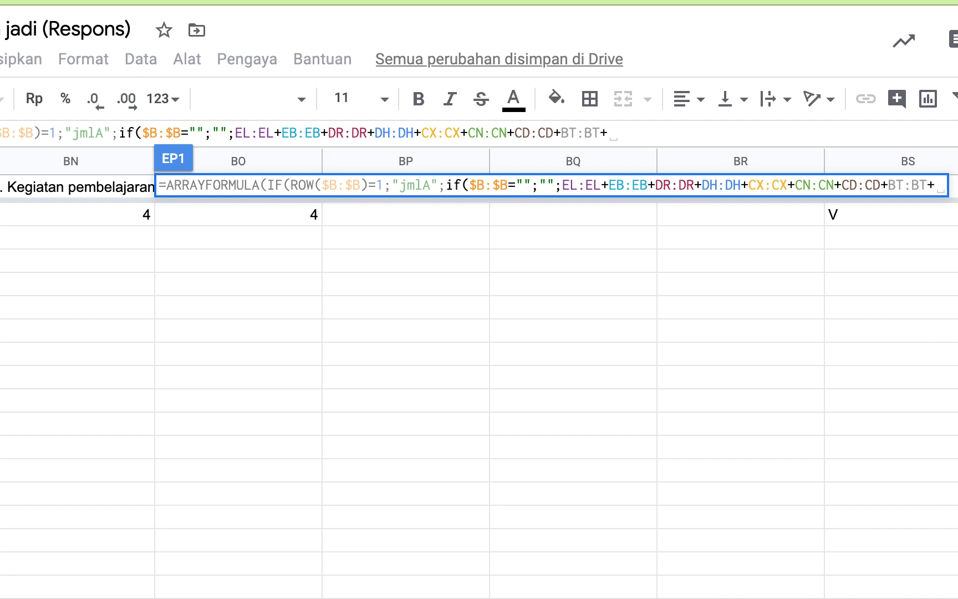
{"action": "scroll", "coordinate": [480, 382], "scroll_direction": "left", "scroll_amount": 2}
{"action": "scroll", "coordinate": [480, 383], "scroll_direction": "left", "scroll_amount": 1}
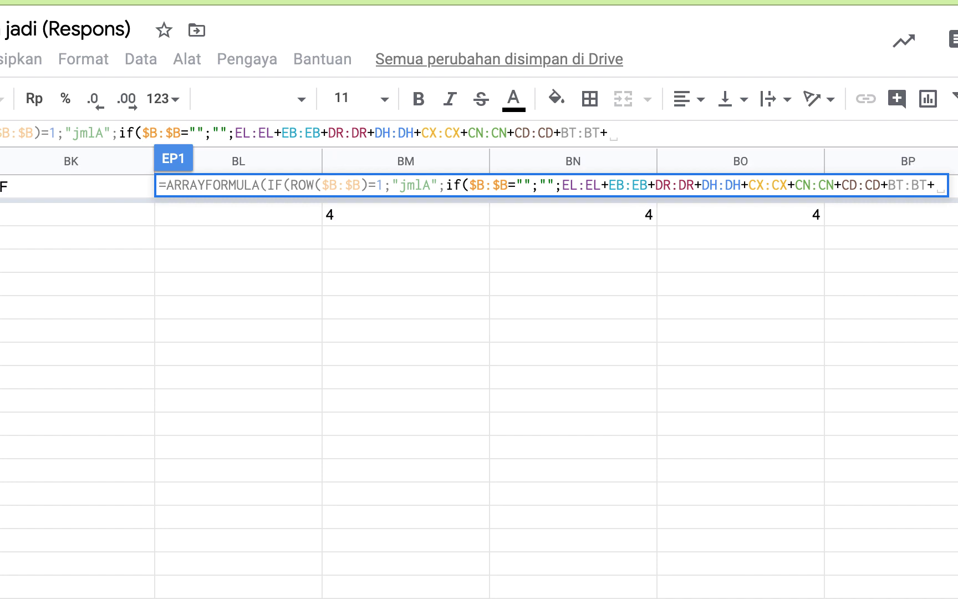
{"action": "type", "text": "BJ:BJ"}
{"action": "type", "text": "+"}
- Finish the jmlA sum with columns AZ, AP, AF and V, and commit the formula
{"action": "scroll", "coordinate": [479, 383], "scroll_direction": "left", "scroll_amount": 1}
{"action": "scroll", "coordinate": [479, 383], "scroll_direction": "left", "scroll_amount": 3}
{"action": "scroll", "coordinate": [480, 383], "scroll_direction": "left", "scroll_amount": 2}
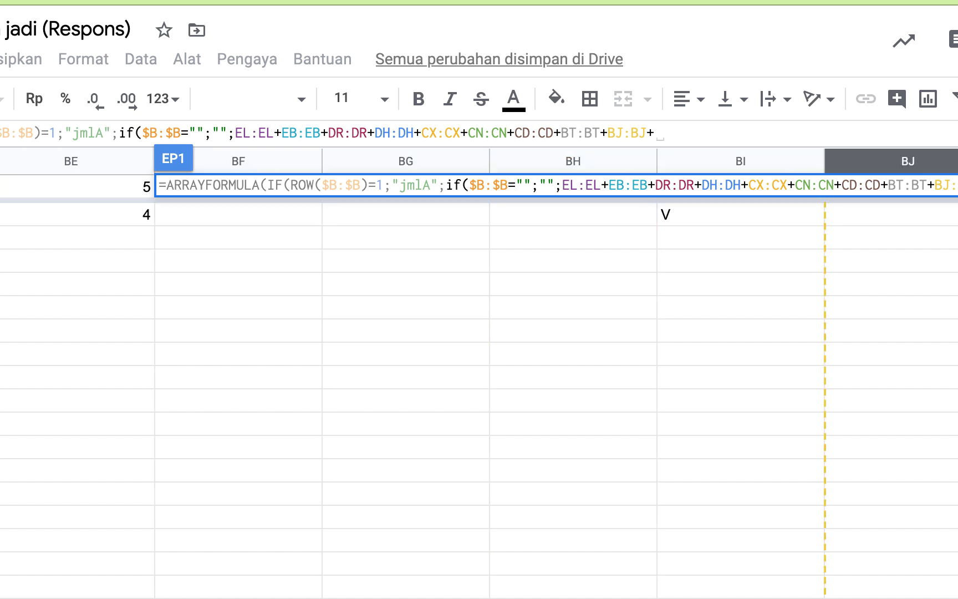
{"action": "scroll", "coordinate": [479, 383], "scroll_direction": "left", "scroll_amount": 1}
{"action": "scroll", "coordinate": [479, 383], "scroll_direction": "left", "scroll_amount": 2}
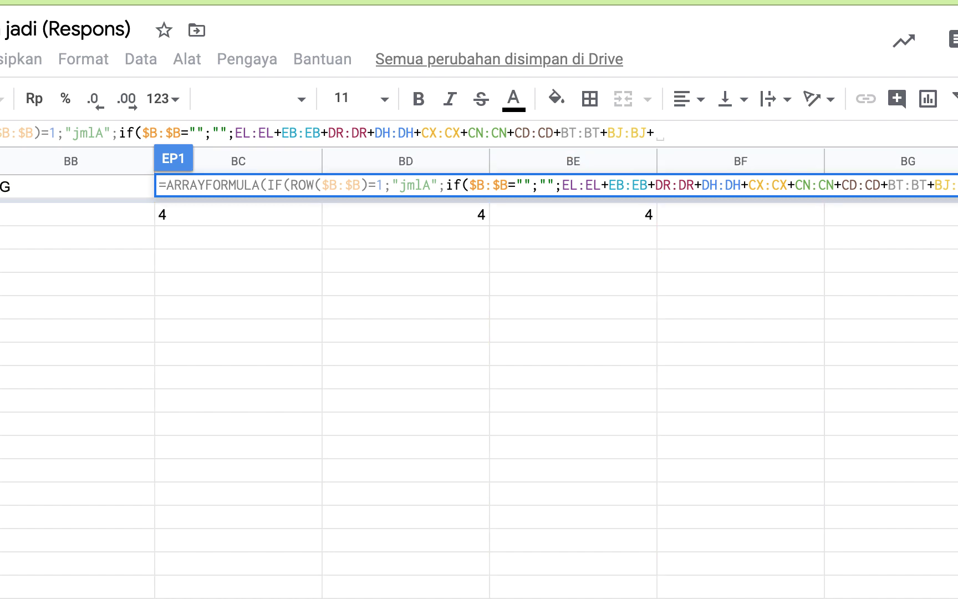
{"action": "scroll", "coordinate": [480, 383], "scroll_direction": "left", "scroll_amount": 1}
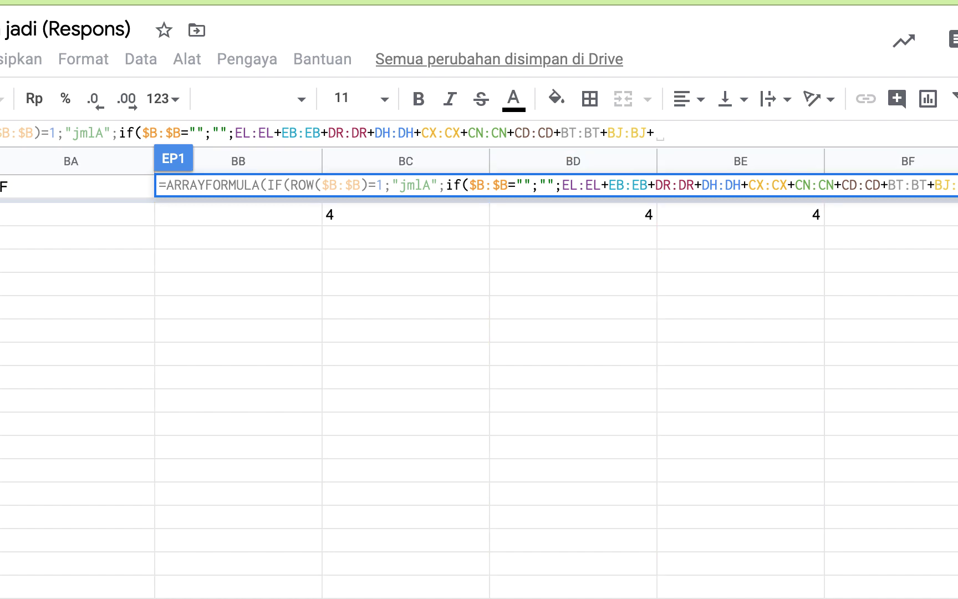
{"action": "type", "text": "AZ:AZ+"}
{"action": "scroll", "coordinate": [479, 383], "scroll_direction": "left", "scroll_amount": 3}
{"action": "scroll", "coordinate": [479, 382], "scroll_direction": "left", "scroll_amount": 2}
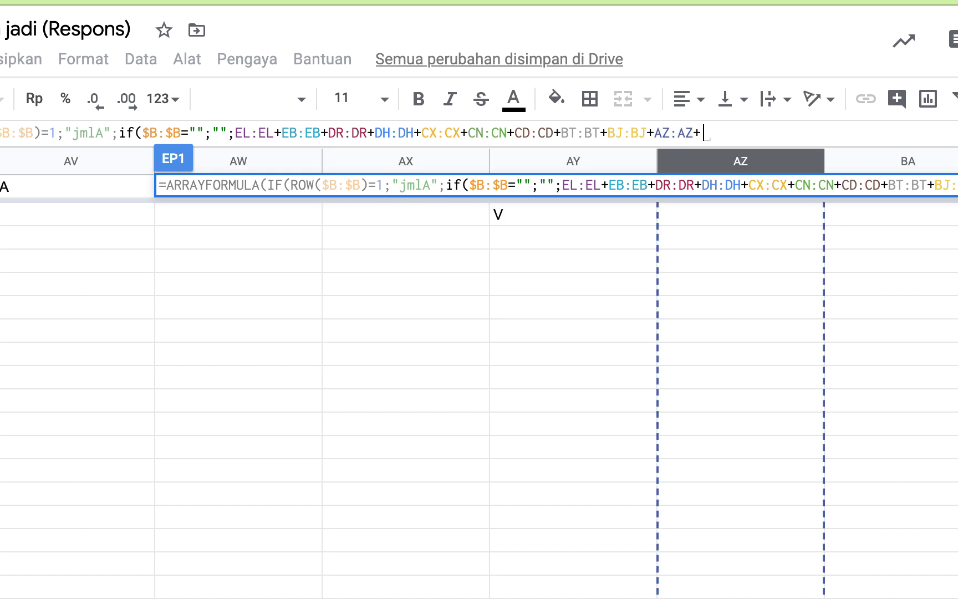
{"action": "scroll", "coordinate": [479, 383], "scroll_direction": "left", "scroll_amount": 1}
{"action": "scroll", "coordinate": [479, 383], "scroll_direction": "left", "scroll_amount": 2}
{"action": "scroll", "coordinate": [479, 383], "scroll_direction": "left", "scroll_amount": 1}
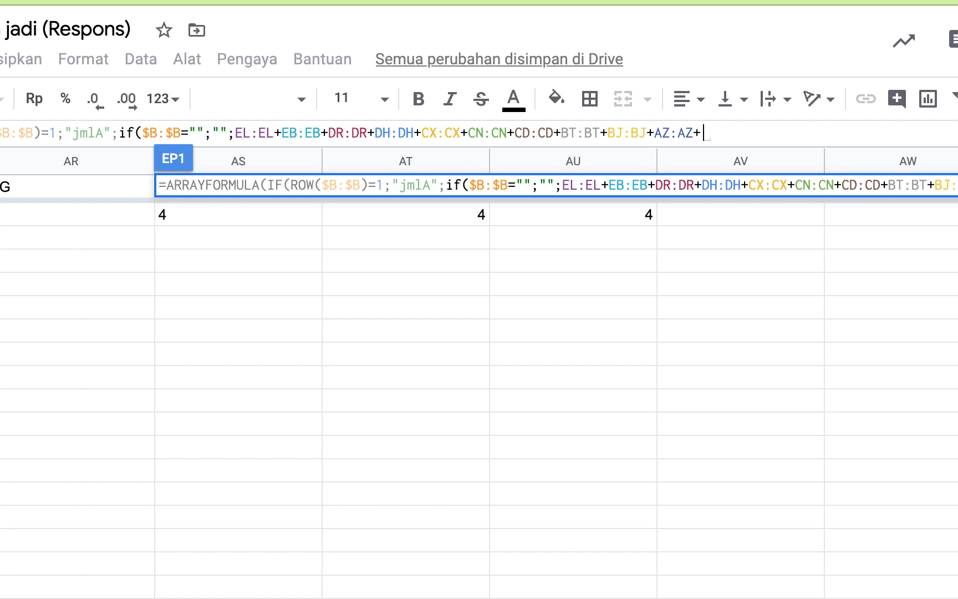
{"action": "scroll", "coordinate": [479, 382], "scroll_direction": "left", "scroll_amount": 1}
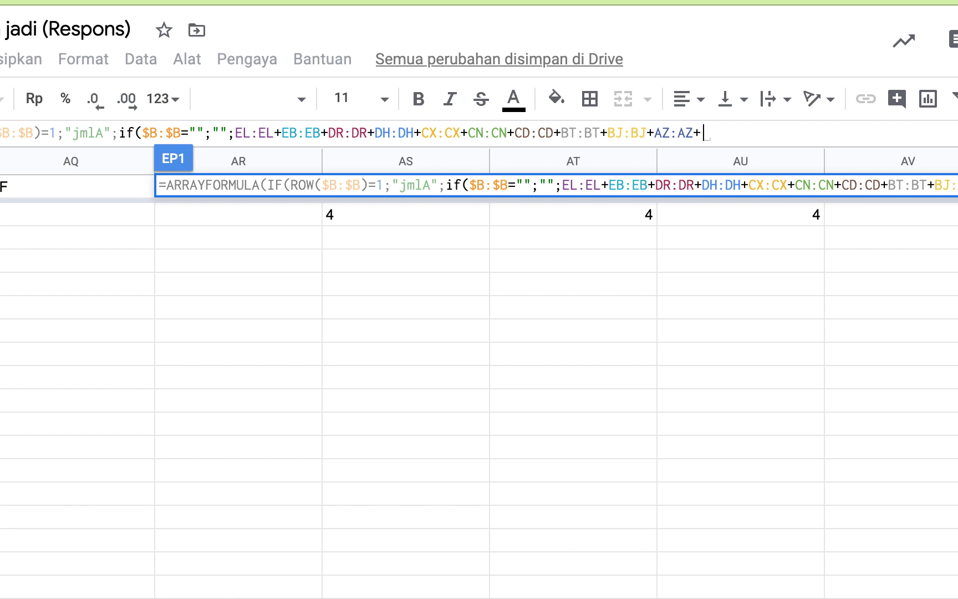
{"action": "type", "text": "AP:AP+"}
{"action": "scroll", "coordinate": [479, 382], "scroll_direction": "left", "scroll_amount": 5}
{"action": "scroll", "coordinate": [479, 382], "scroll_direction": "left", "scroll_amount": 1}
{"action": "scroll", "coordinate": [480, 382], "scroll_direction": "left", "scroll_amount": 1}
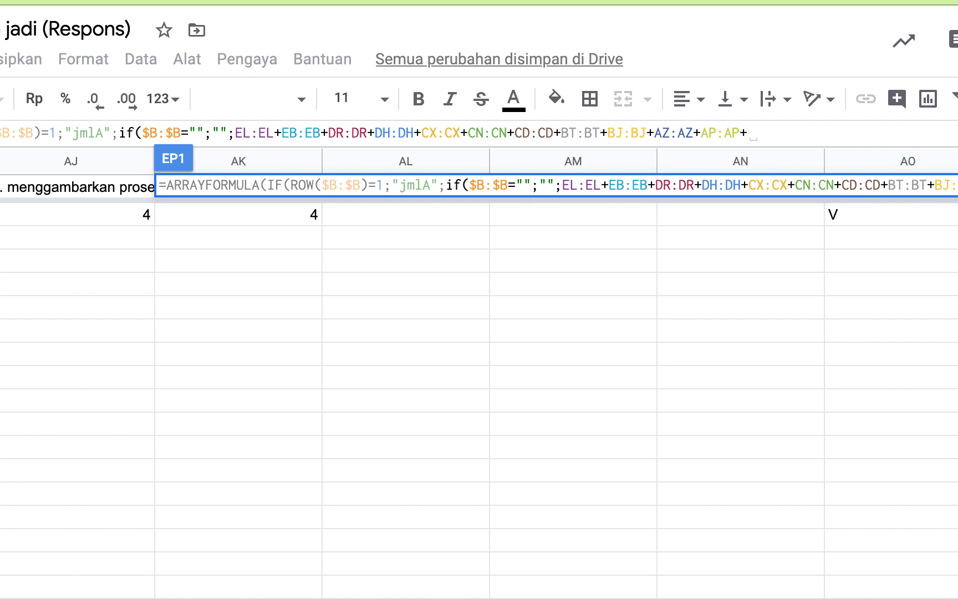
{"action": "scroll", "coordinate": [479, 383], "scroll_direction": "left", "scroll_amount": 1}
{"action": "scroll", "coordinate": [479, 383], "scroll_direction": "left", "scroll_amount": 1}
{"action": "scroll", "coordinate": [479, 383], "scroll_direction": "left", "scroll_amount": 1}
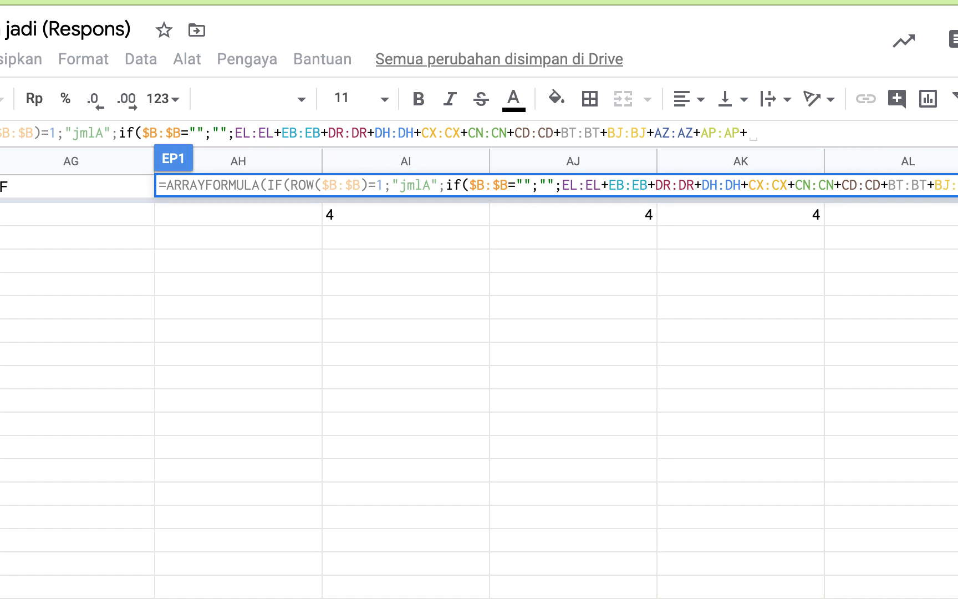
{"action": "type", "text": "AF:AF"}
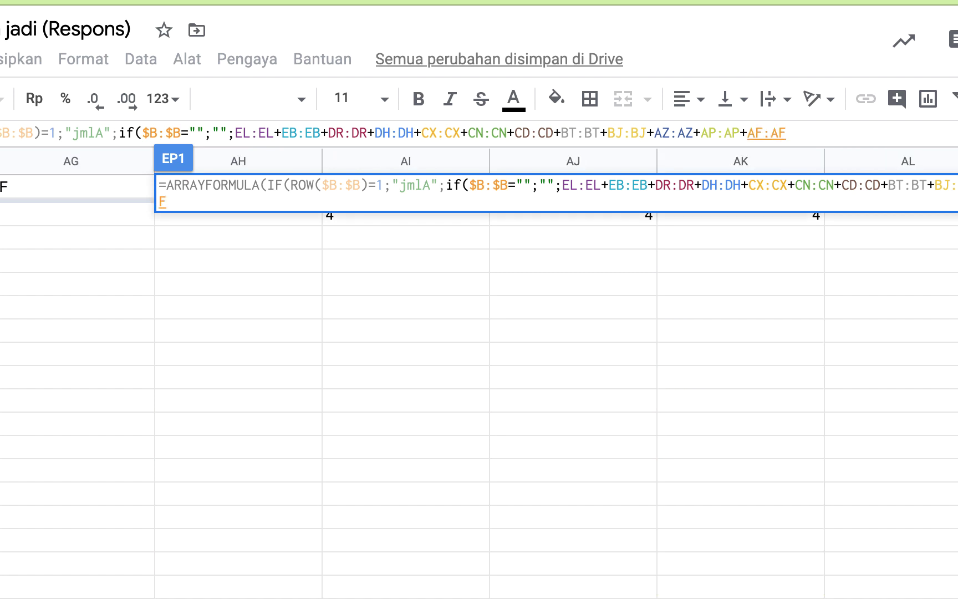
{"action": "type", "text": "+"}
{"action": "scroll", "coordinate": [479, 383], "scroll_direction": "left", "scroll_amount": 2}
{"action": "scroll", "coordinate": [479, 383], "scroll_direction": "left", "scroll_amount": 2}
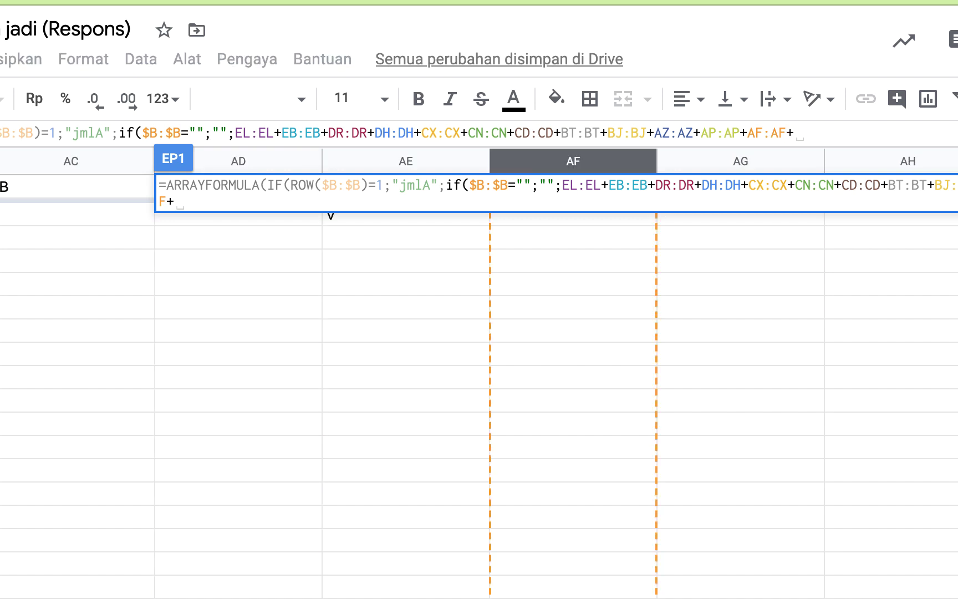
{"action": "scroll", "coordinate": [479, 383], "scroll_direction": "left", "scroll_amount": 1}
{"action": "scroll", "coordinate": [479, 382], "scroll_direction": "left", "scroll_amount": 1}
{"action": "scroll", "coordinate": [479, 383], "scroll_direction": "left", "scroll_amount": 1}
{"action": "scroll", "coordinate": [479, 382], "scroll_direction": "left", "scroll_amount": 1}
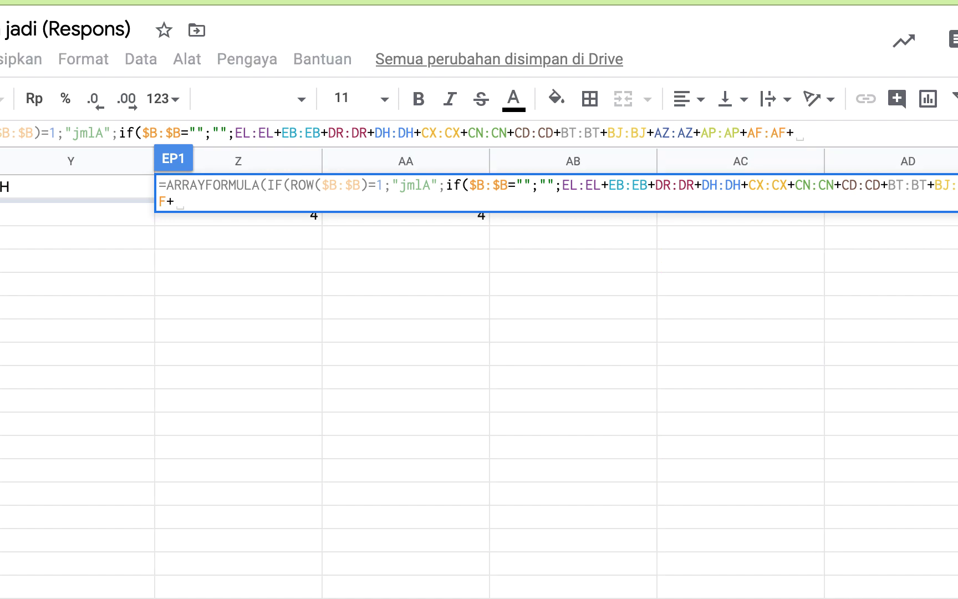
{"action": "scroll", "coordinate": [479, 383], "scroll_direction": "left", "scroll_amount": 1}
{"action": "scroll", "coordinate": [479, 383], "scroll_direction": "left", "scroll_amount": 1}
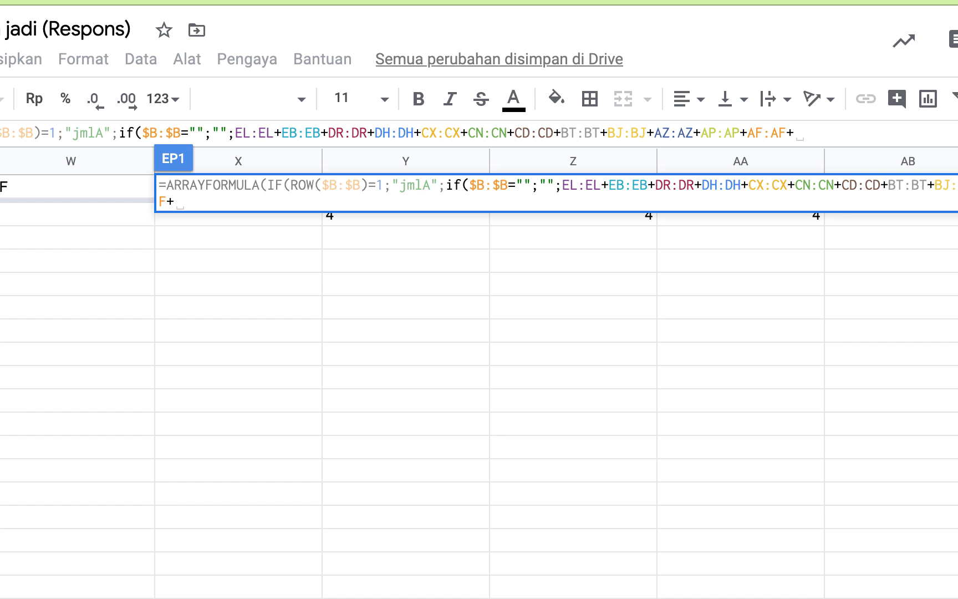
{"action": "type", "text": "V:V"}
{"action": "key", "text": "Return"}
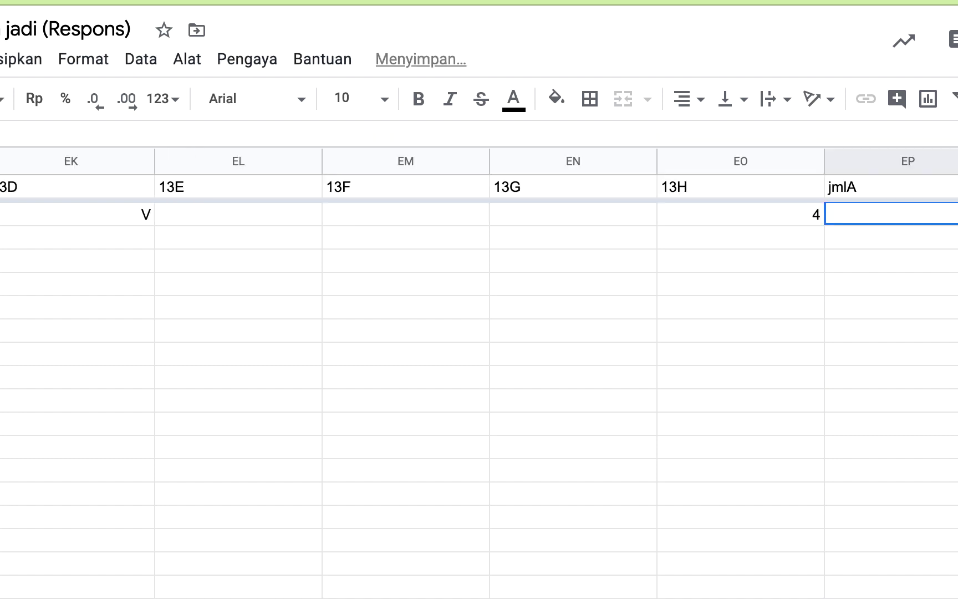
- Copy the EP1 jmlA formula and paste it into EQ1, ER1 and ES1
{"action": "scroll", "coordinate": [479, 382], "scroll_direction": "right", "scroll_amount": 1}
{"action": "scroll", "coordinate": [480, 383], "scroll_direction": "right", "scroll_amount": 3}
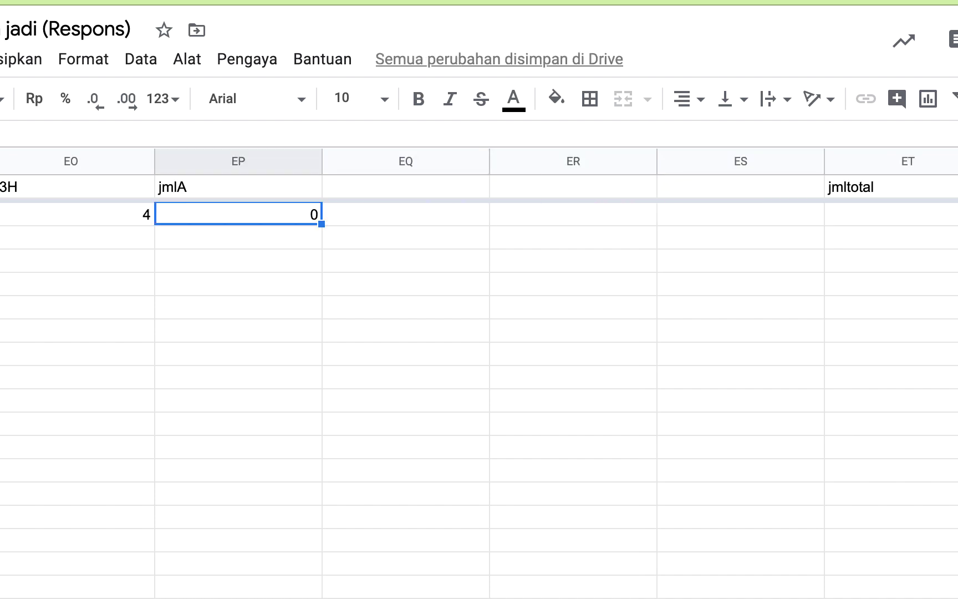
{"action": "left_click", "coordinate": [193, 191]}
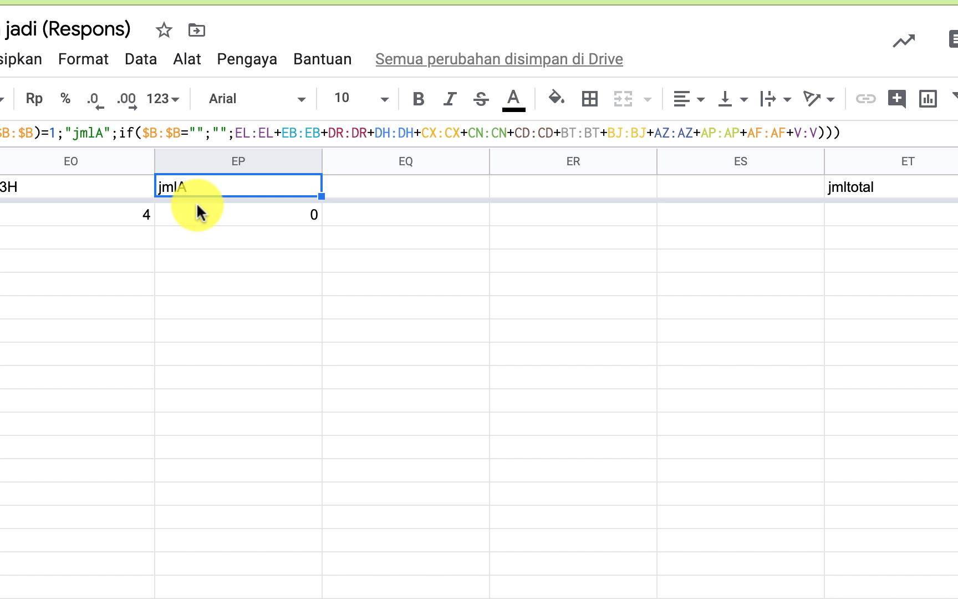
{"action": "key", "text": "ctrl+c"}
{"action": "left_click", "coordinate": [355, 186]}
{"action": "key", "text": "ctrl+v"}
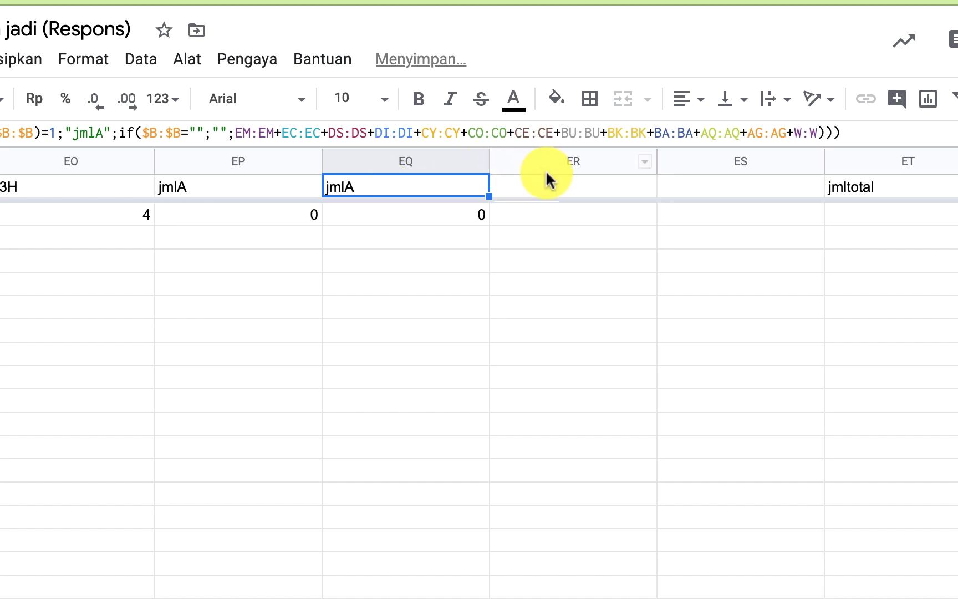
{"action": "left_click", "coordinate": [545, 179]}
{"action": "key", "text": "ctrl+v"}
{"action": "left_click", "coordinate": [691, 189]}
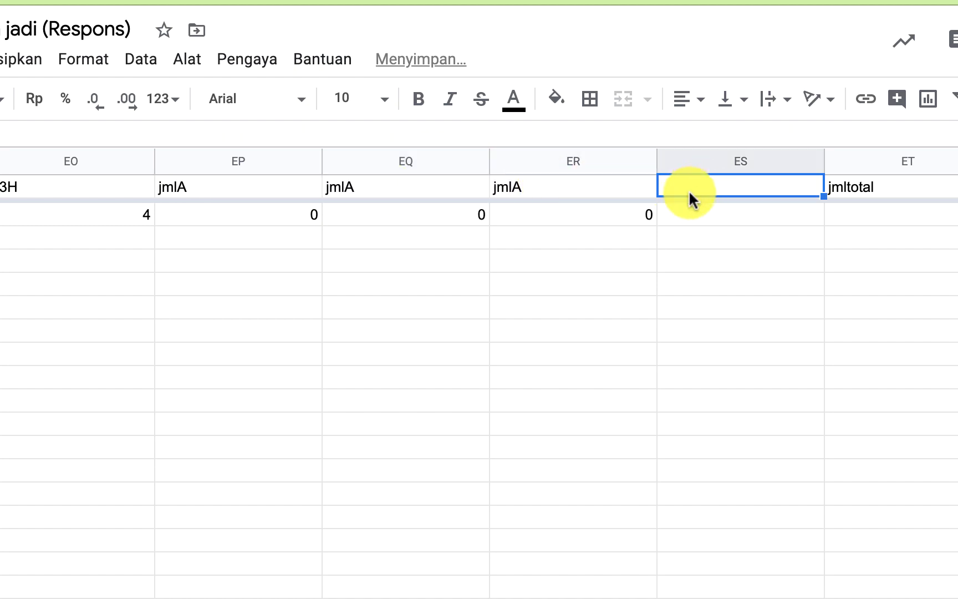
{"action": "key", "text": "ctrl+v"}
{"action": "left_click", "coordinate": [334, 187]}
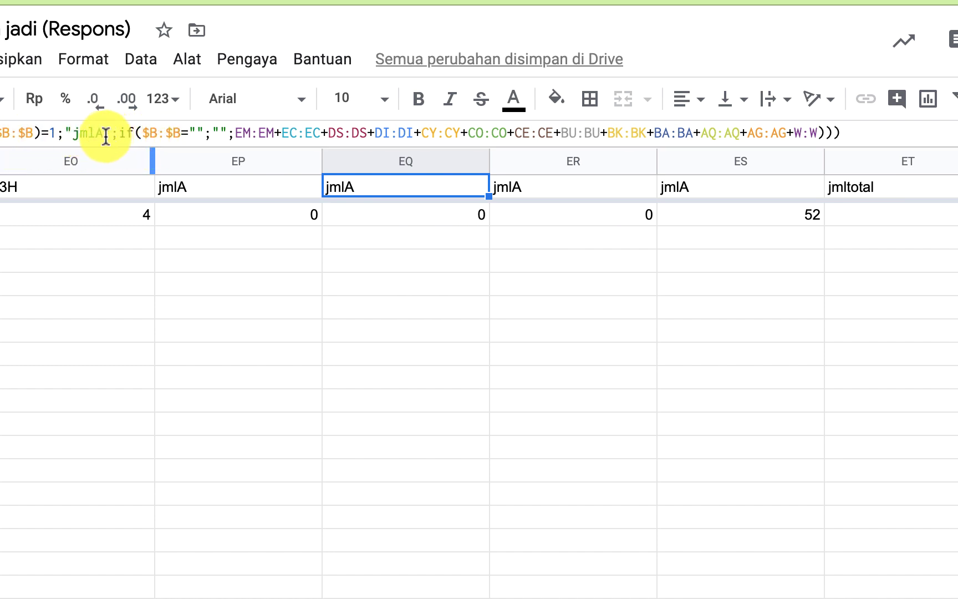
- Change the EQ1 and ER1 header labels from jmlA to jmlB and jmlC
{"action": "left_click", "coordinate": [105, 135]}
{"action": "key", "text": "BackSpace"}
{"action": "type", "text": "B"}
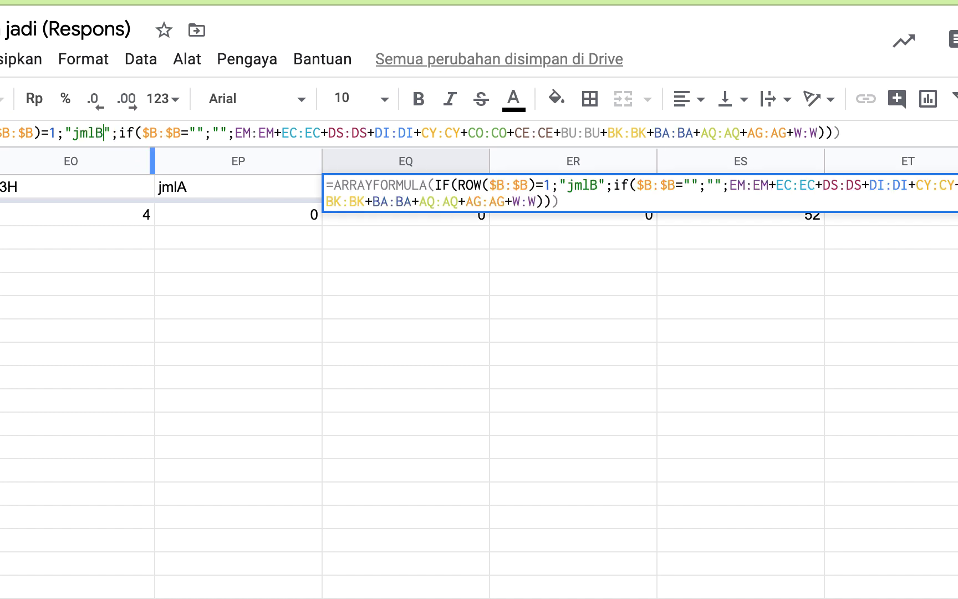
{"action": "key", "text": "Return"}
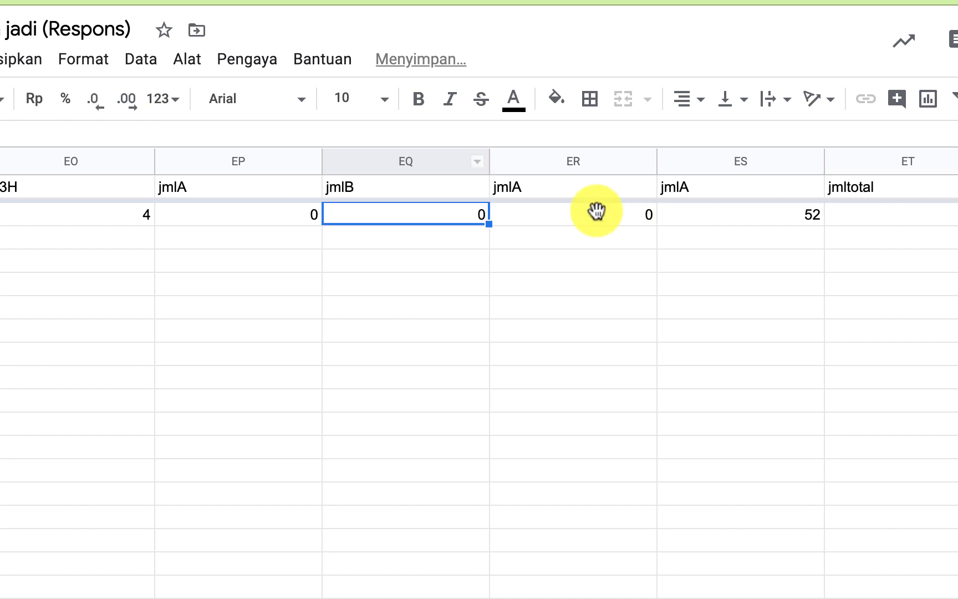
{"action": "left_click", "coordinate": [563, 189]}
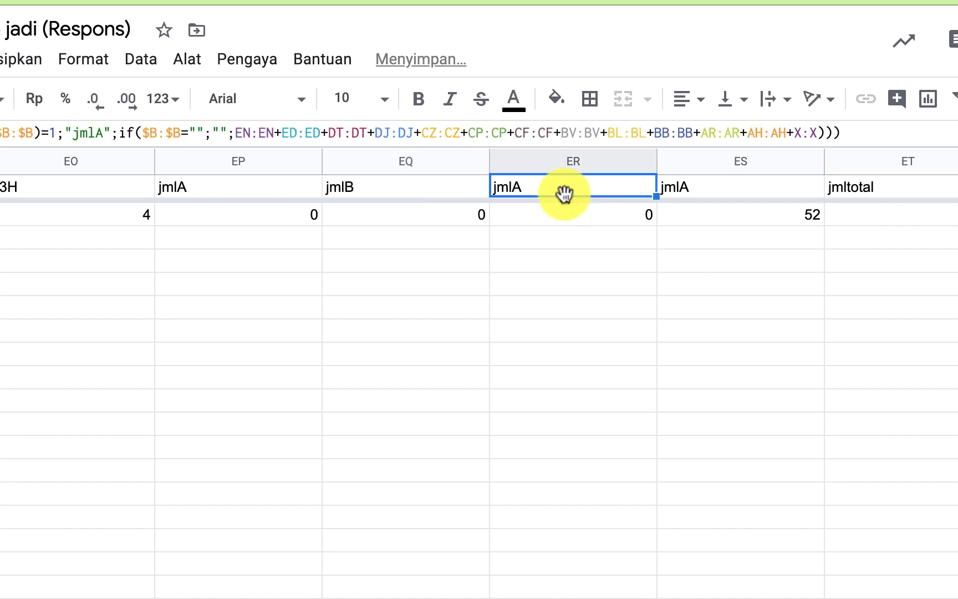
{"action": "left_click", "coordinate": [117, 138]}
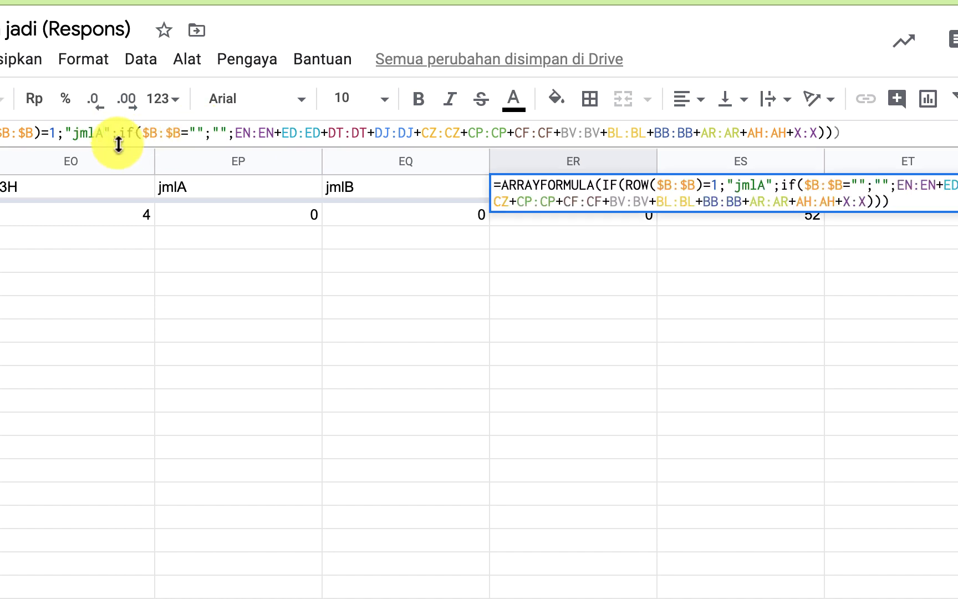
{"action": "key", "text": "BackSpace"}
{"action": "type", "text": "C"}
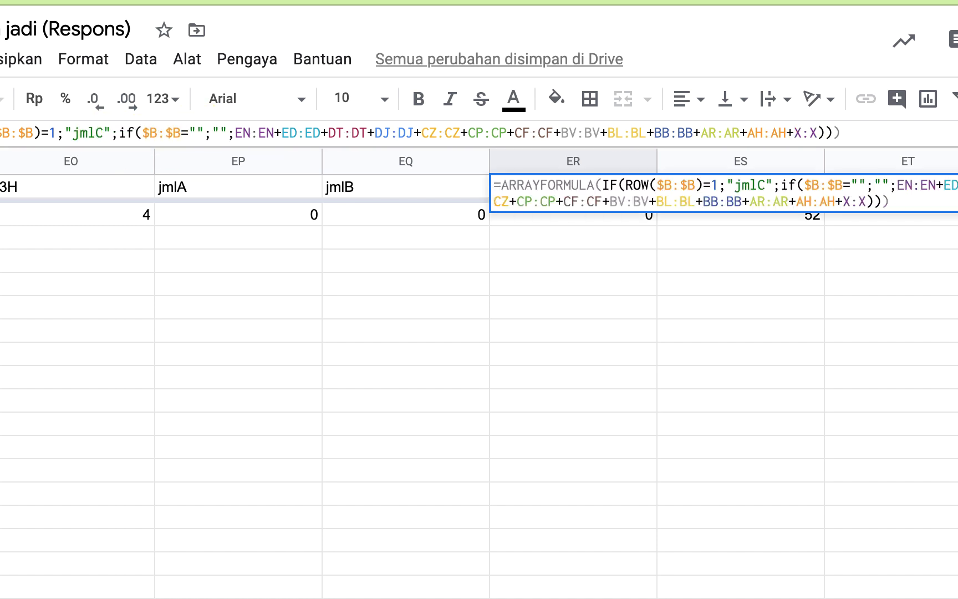
{"action": "key", "text": "Return"}
- Relabel the ES1 header from jmlA to jmlD
{"action": "left_click", "coordinate": [690, 213]}
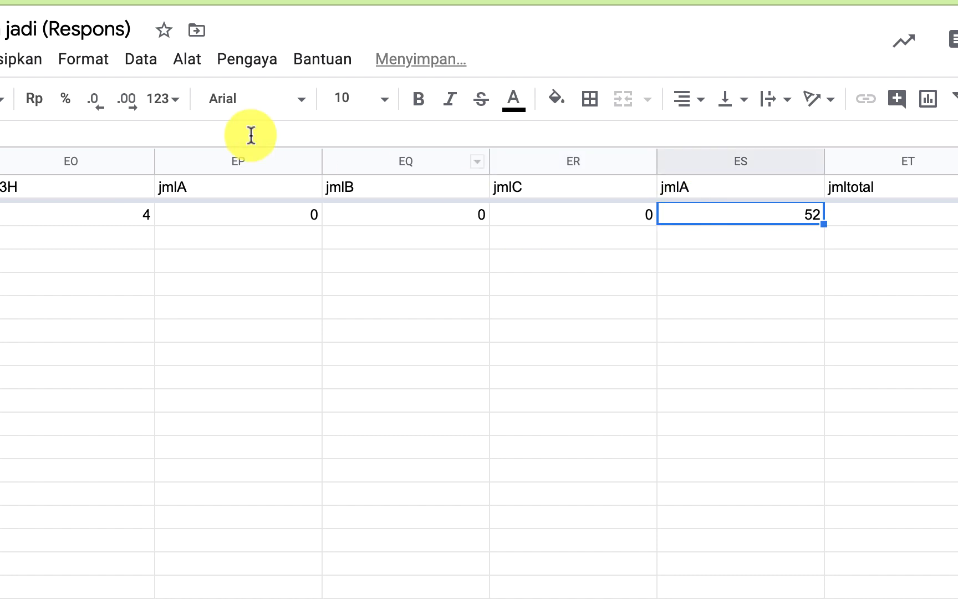
{"action": "left_click", "coordinate": [694, 186]}
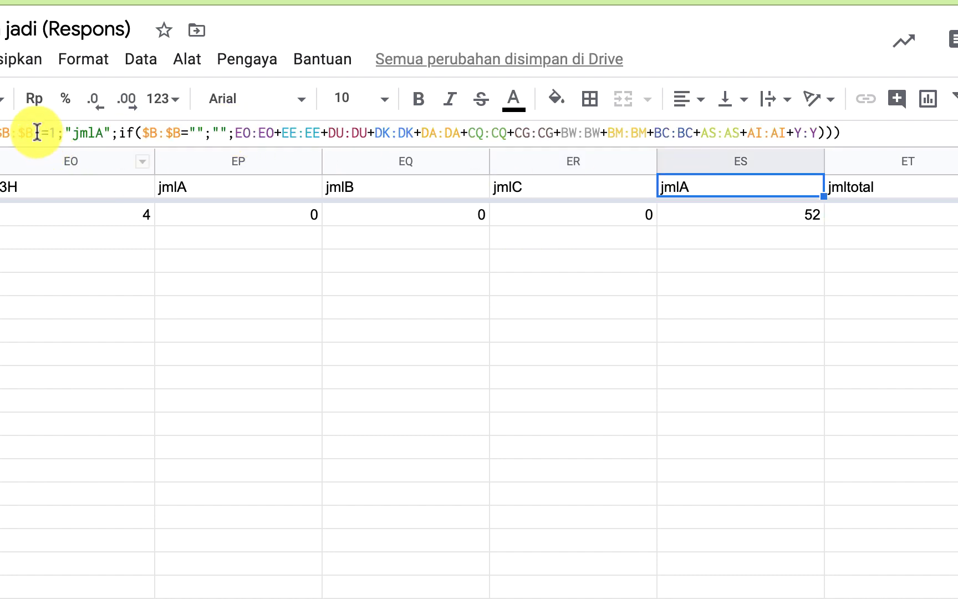
{"action": "left_click", "coordinate": [103, 133]}
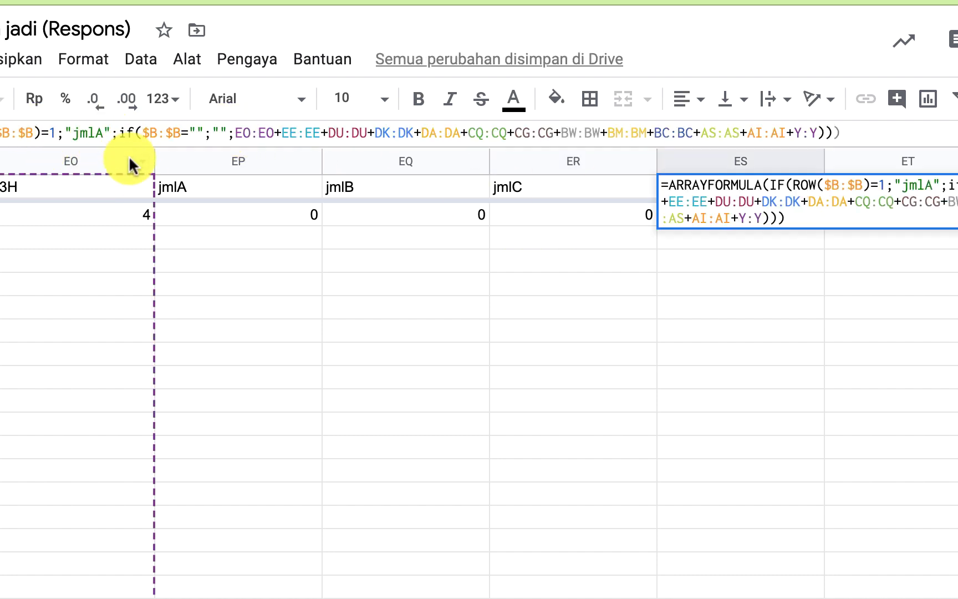
{"action": "key", "text": "BackSpace"}
{"action": "type", "text": "D"}
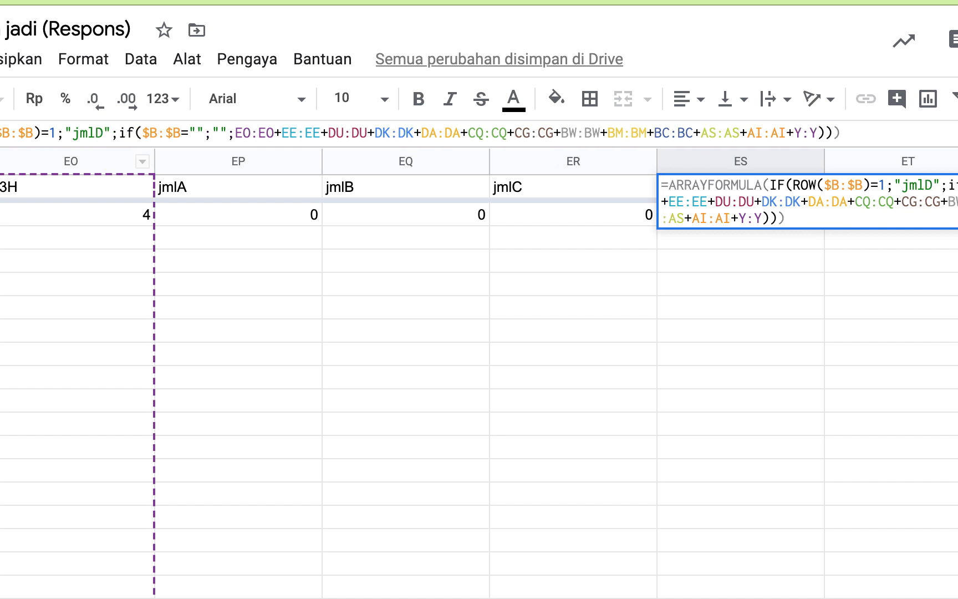
{"action": "key", "text": "Return"}
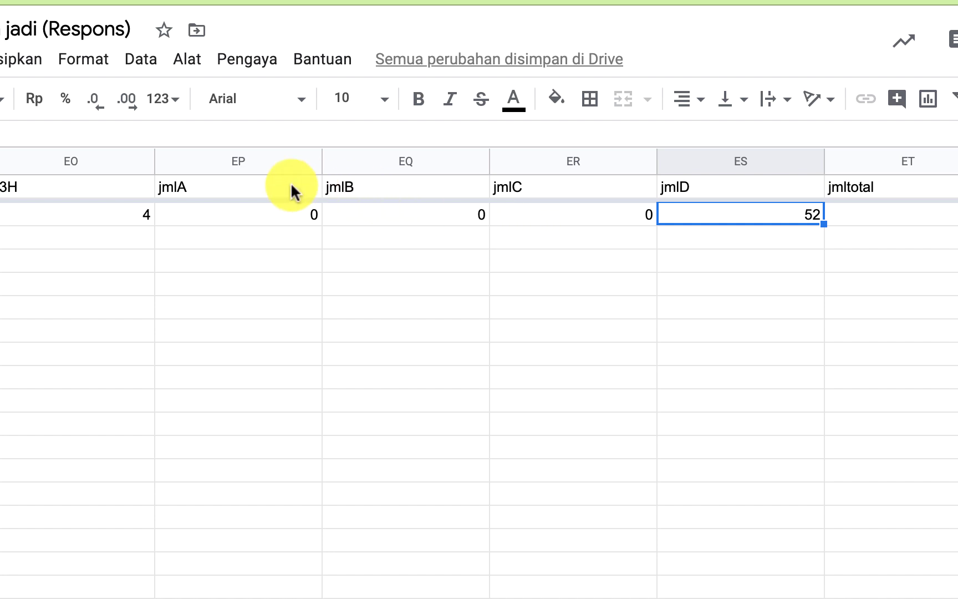
- Append /4 to the jmlD formula in ES1 and check that ES2 shows 13
{"action": "left_click", "coordinate": [713, 189]}
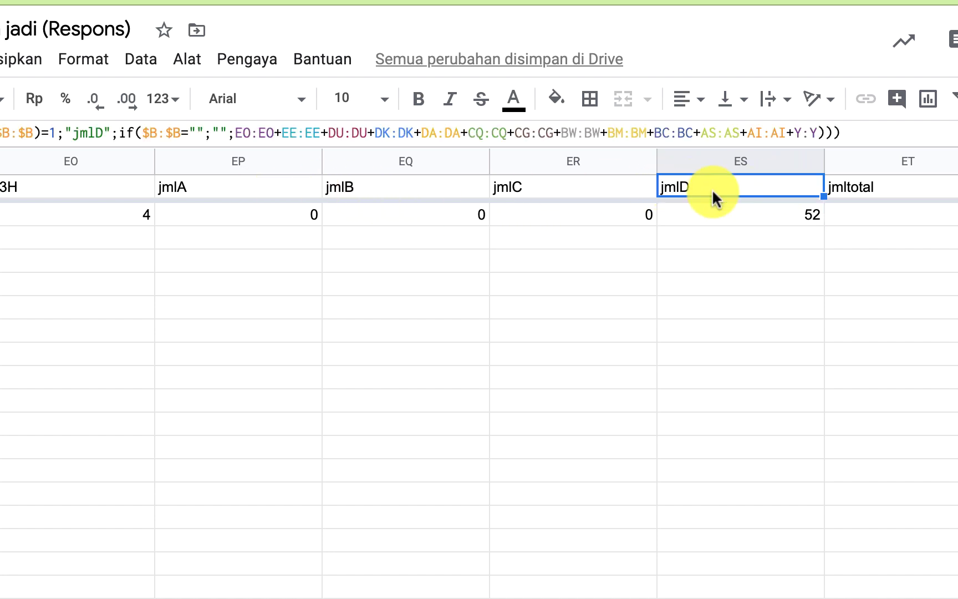
{"action": "left_click", "coordinate": [826, 133]}
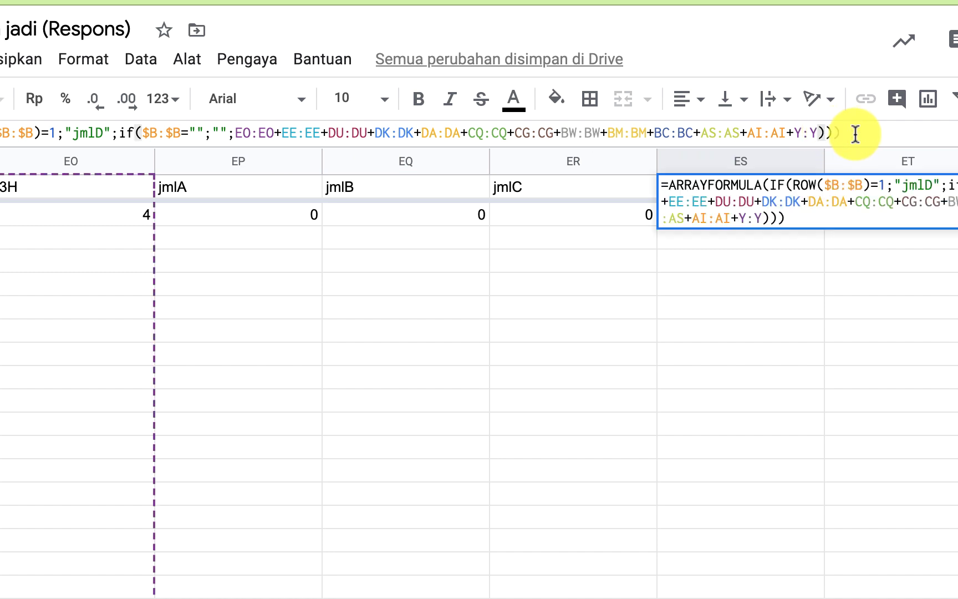
{"action": "type", "text": "/4"}
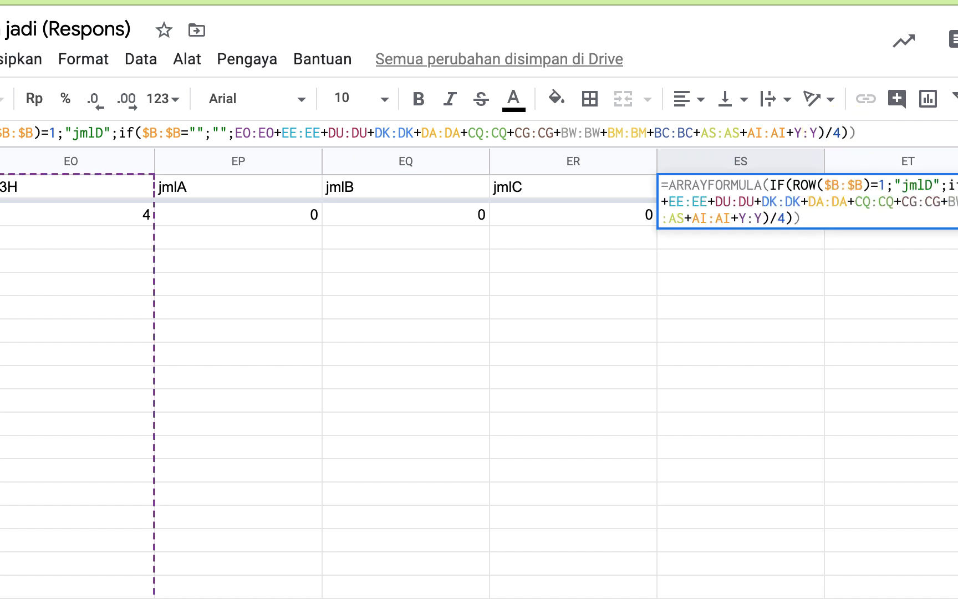
{"action": "key", "text": "Return"}
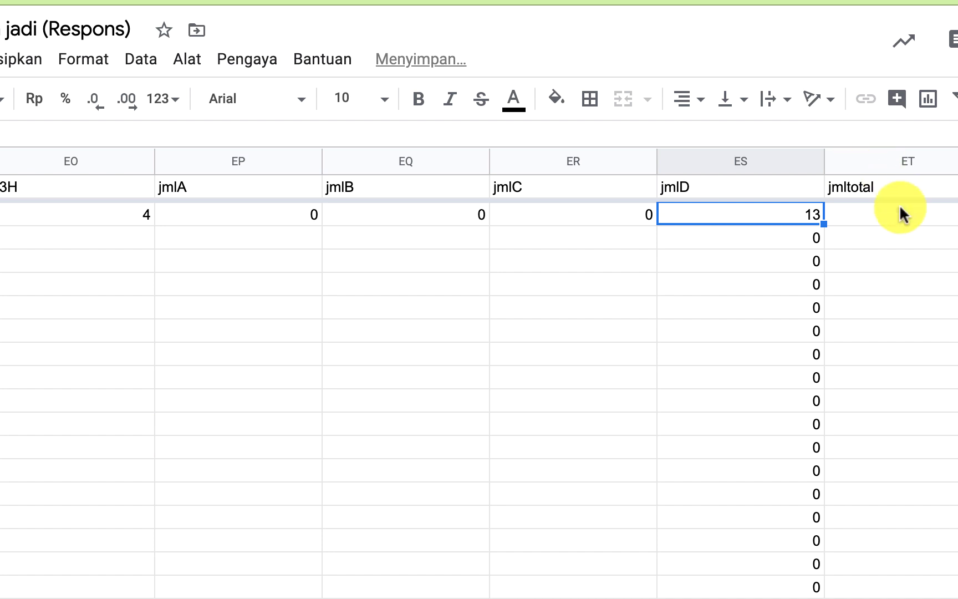
{"action": "left_click", "coordinate": [783, 275]}
{"action": "left_click", "coordinate": [770, 216]}
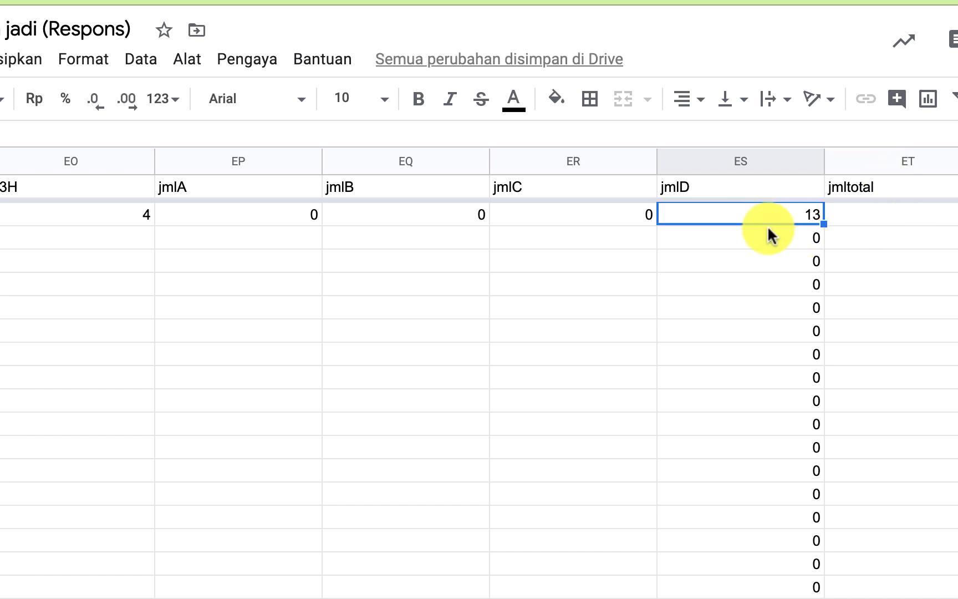
{"action": "left_click", "coordinate": [752, 183]}
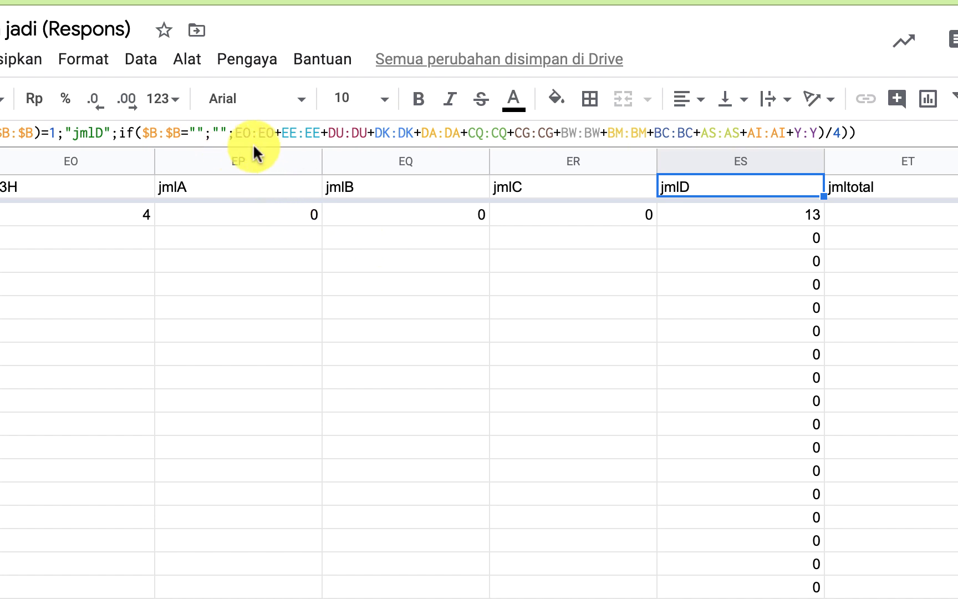
{"action": "mouse_move", "coordinate": [238, 161]}
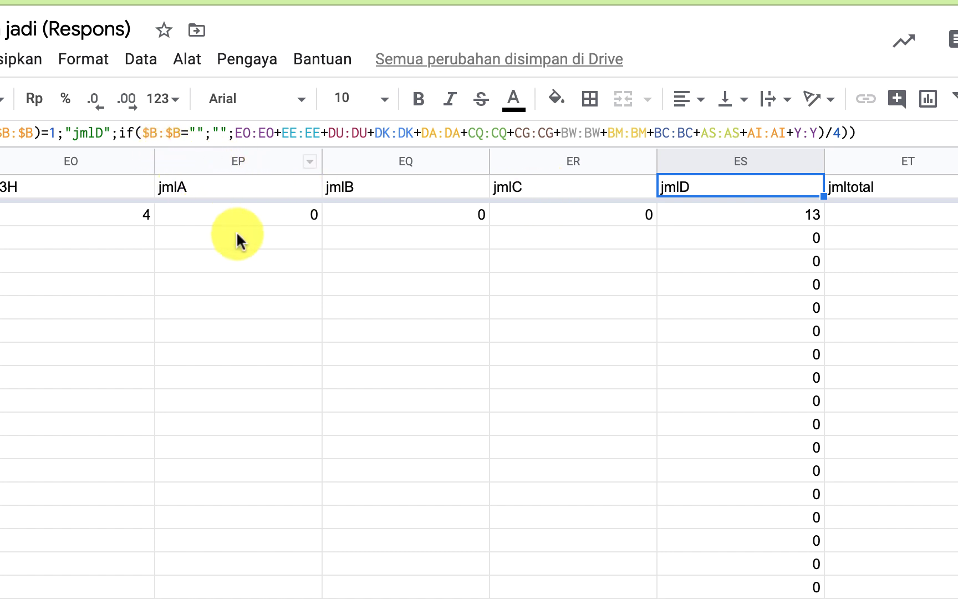
{"action": "scroll", "coordinate": [237, 230], "scroll_direction": "left", "scroll_amount": 3}
{"action": "scroll", "coordinate": [237, 232], "scroll_direction": "left", "scroll_amount": 1}
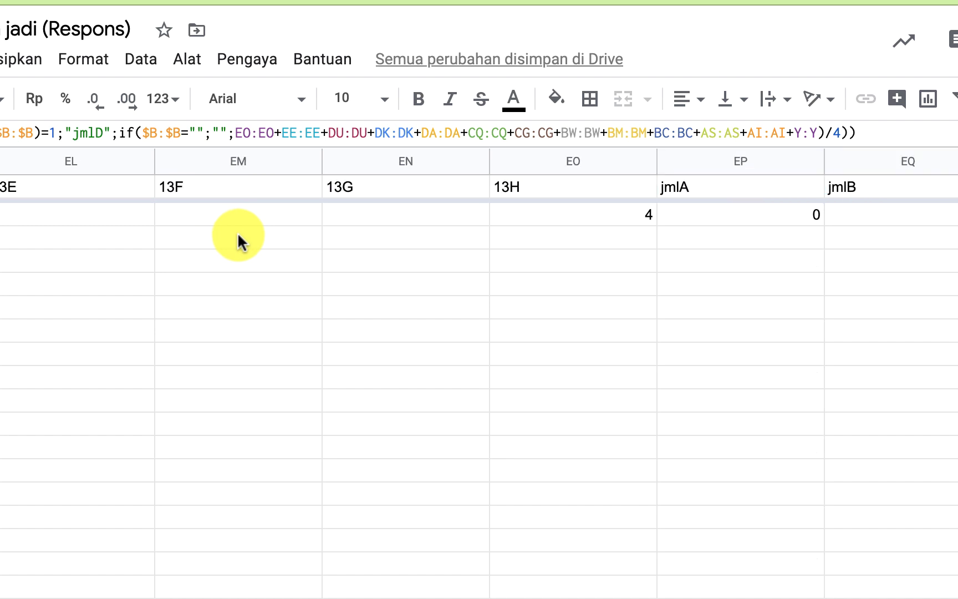
{"action": "scroll", "coordinate": [237, 232], "scroll_direction": "right", "scroll_amount": 2}
{"action": "scroll", "coordinate": [237, 231], "scroll_direction": "right", "scroll_amount": 1}
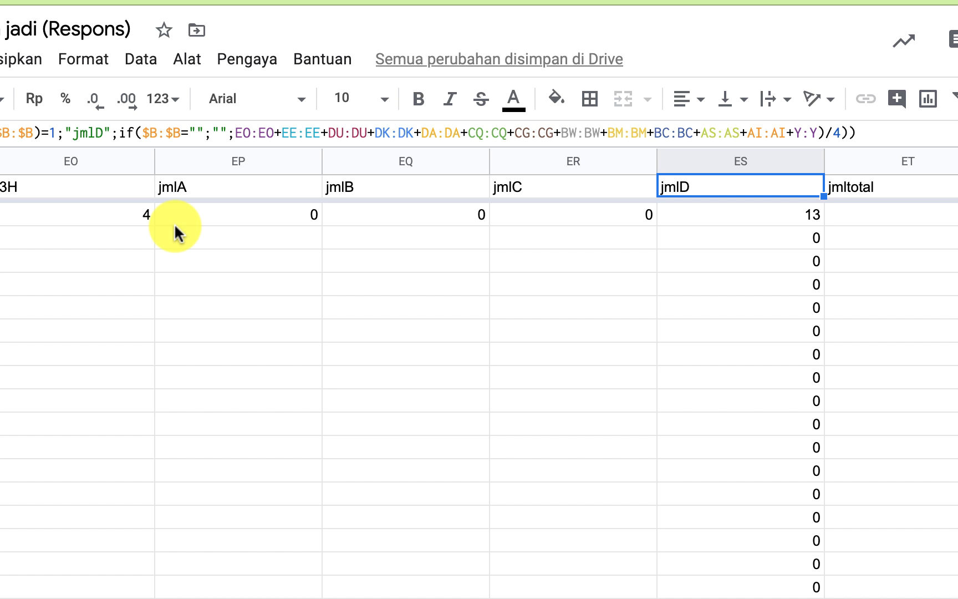
- Replace both $B blank-check references in the jmlD formula with P, then review the jmlD values
{"action": "left_click", "coordinate": [157, 132]}
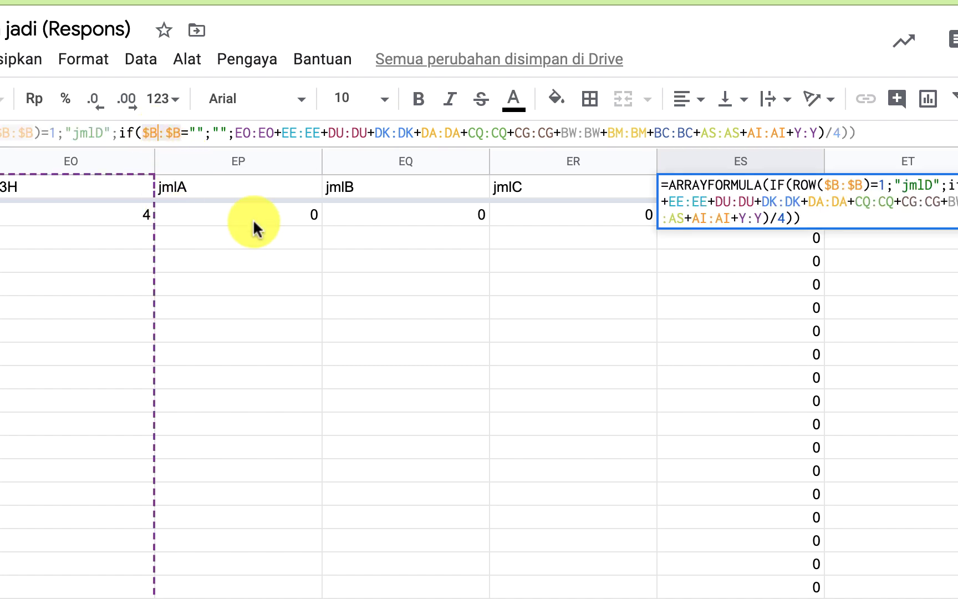
{"action": "key", "text": "BackSpace"}
{"action": "key", "text": "BackSpace"}
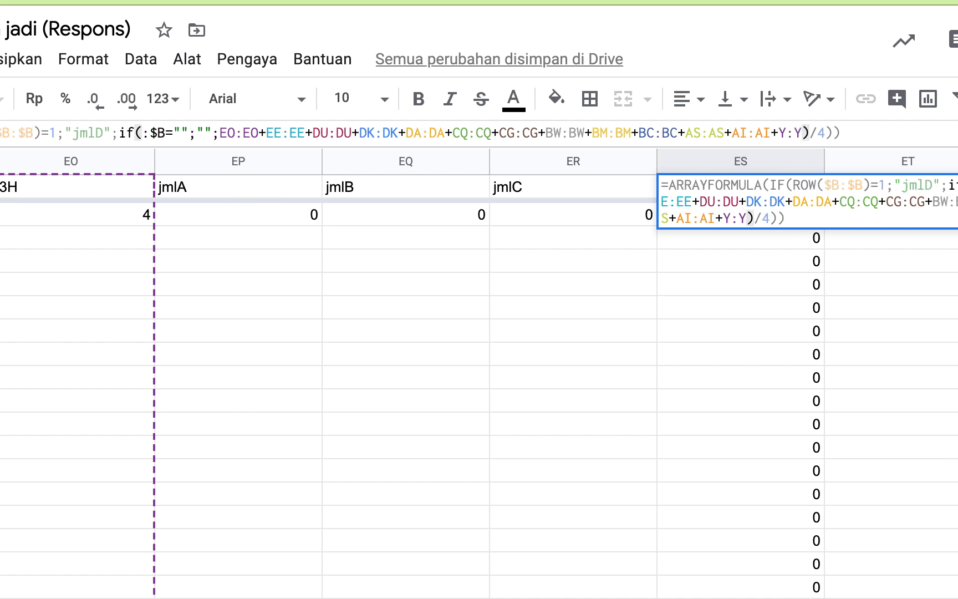
{"action": "type", "text": "P"}
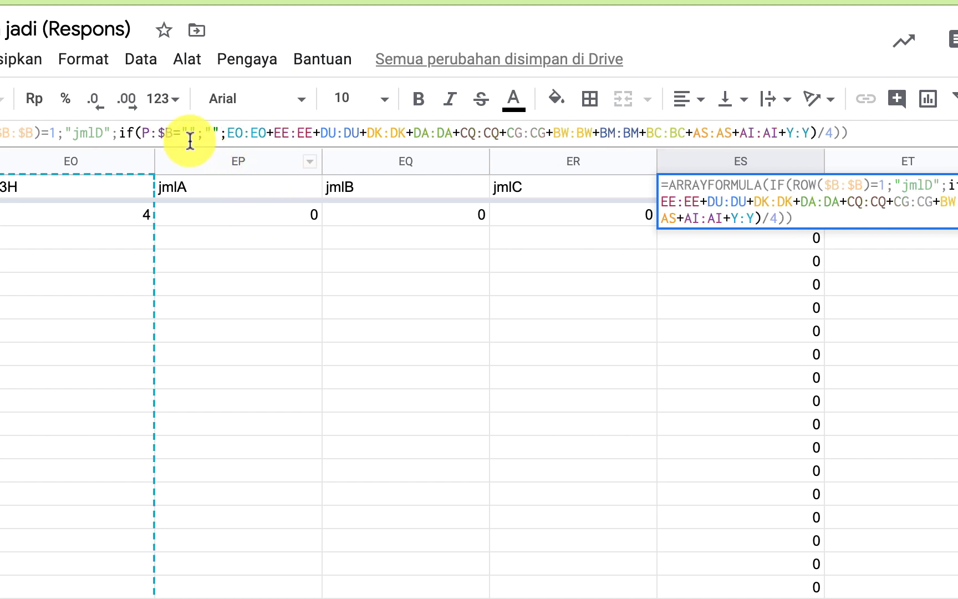
{"action": "left_click", "coordinate": [177, 133]}
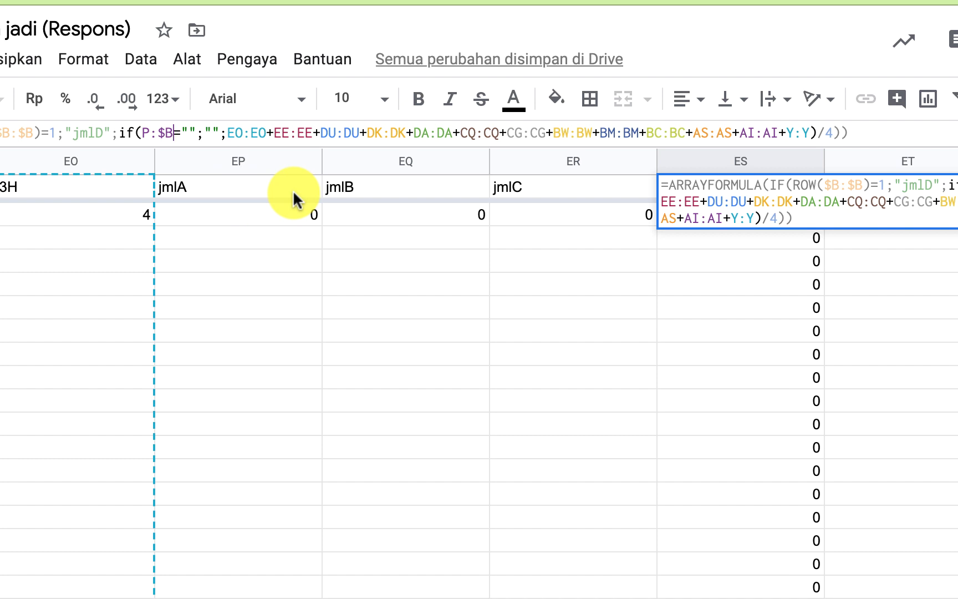
{"action": "key", "text": "BackSpace"}
{"action": "key", "text": "BackSpace"}
{"action": "type", "text": "P"}
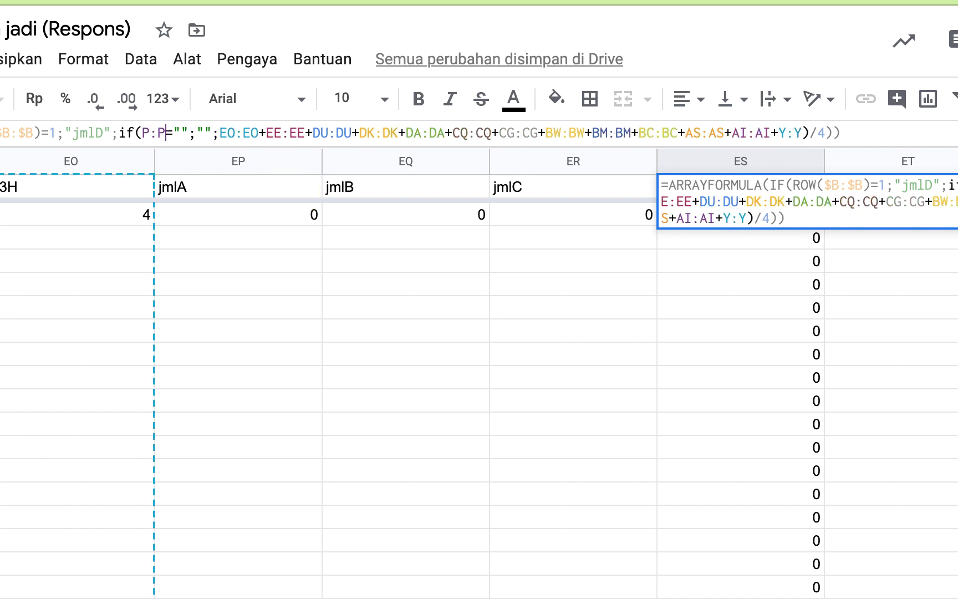
{"action": "key", "text": "Return"}
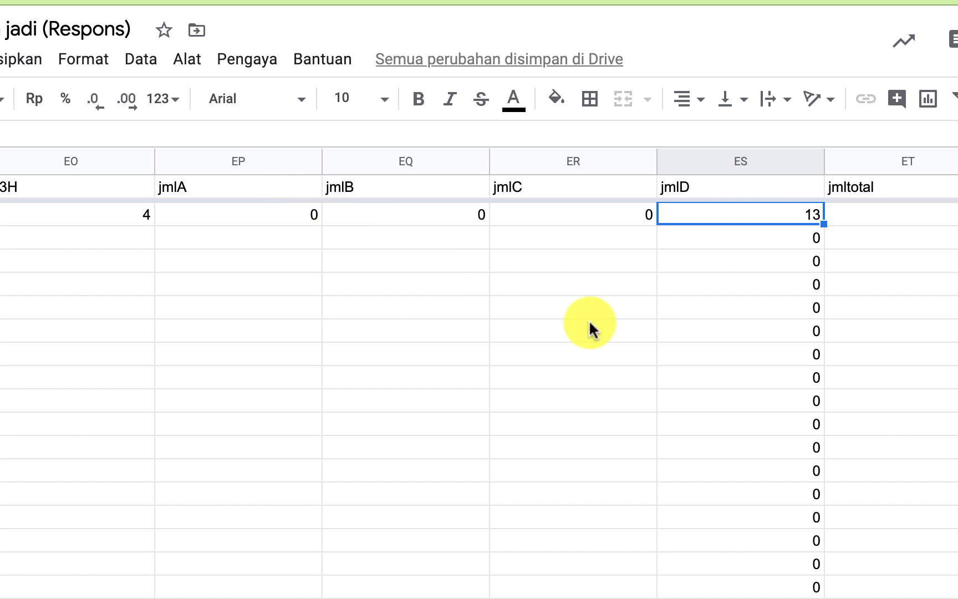
{"action": "key", "text": "Down"}
{"action": "key", "text": "Down"}
{"action": "key", "text": "Down"}
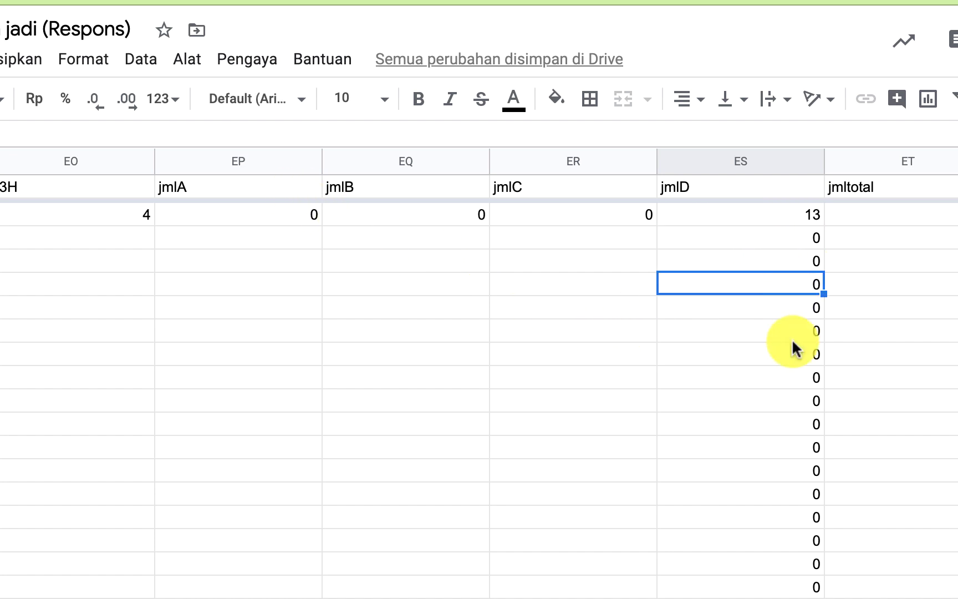
{"action": "key", "text": "Down"}
{"action": "key", "text": "Down"}
{"action": "left_click", "coordinate": [774, 244]}
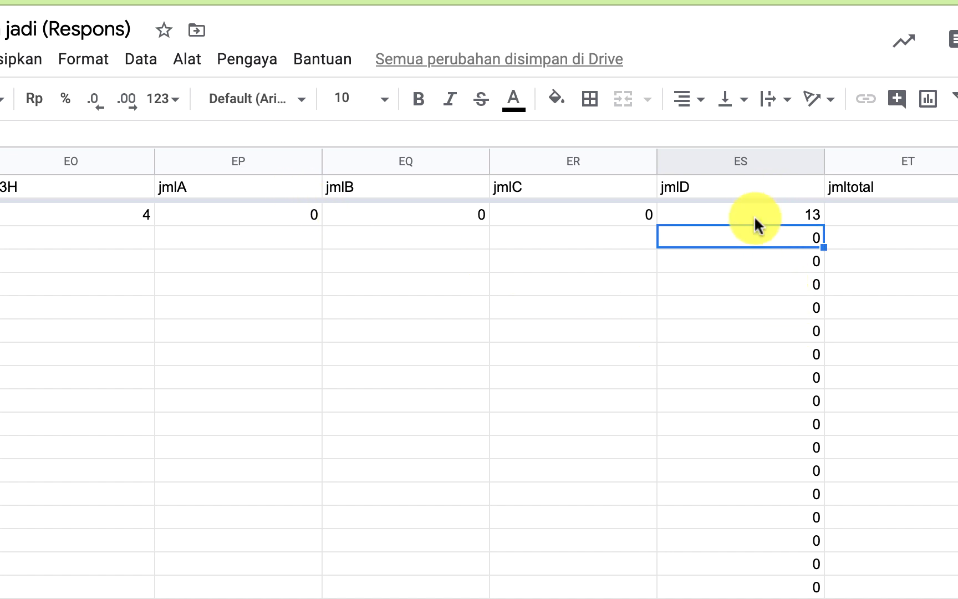
{"action": "left_click", "coordinate": [732, 211]}
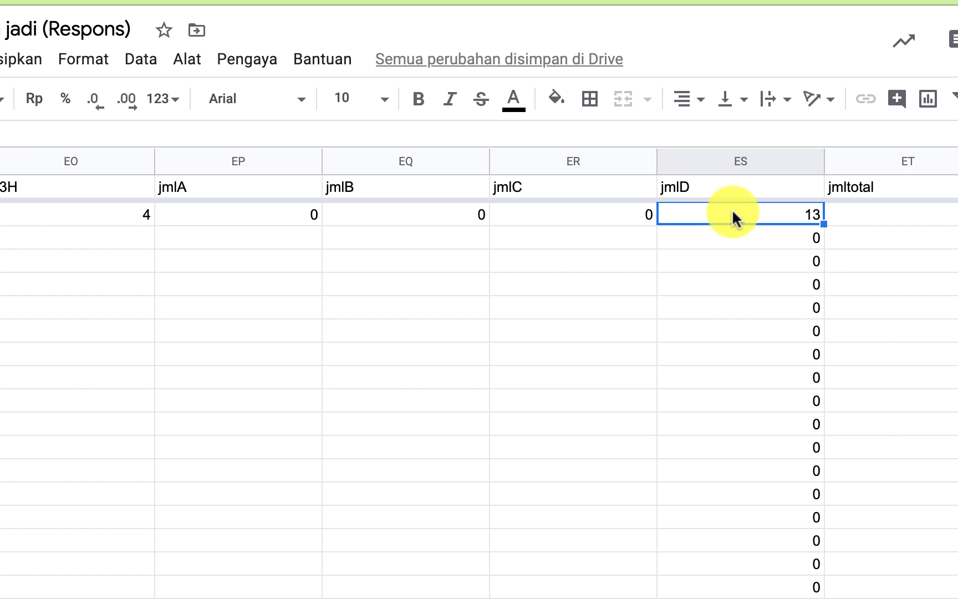
{"action": "left_click", "coordinate": [723, 189]}
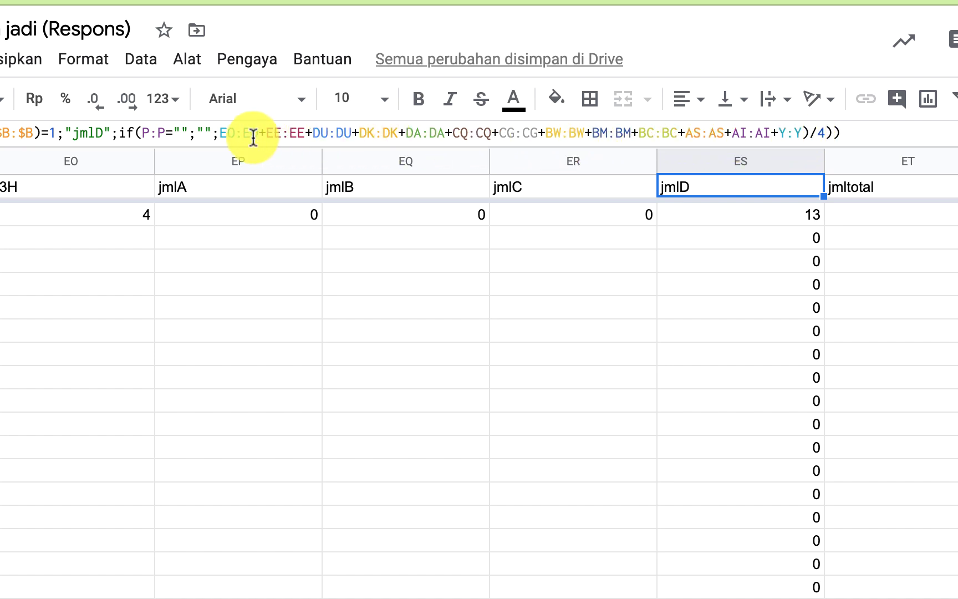
- Insert an opening parenthesis before EO:EO so the whole jmlD sum is divided by 4
{"action": "left_click", "coordinate": [220, 133]}
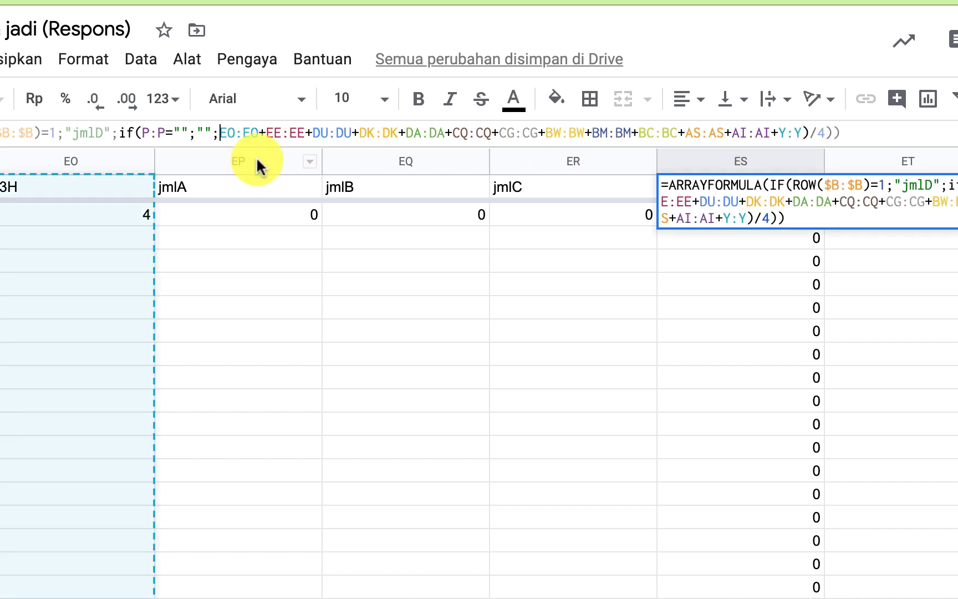
{"action": "type", "text": "("}
{"action": "key", "text": "Return"}
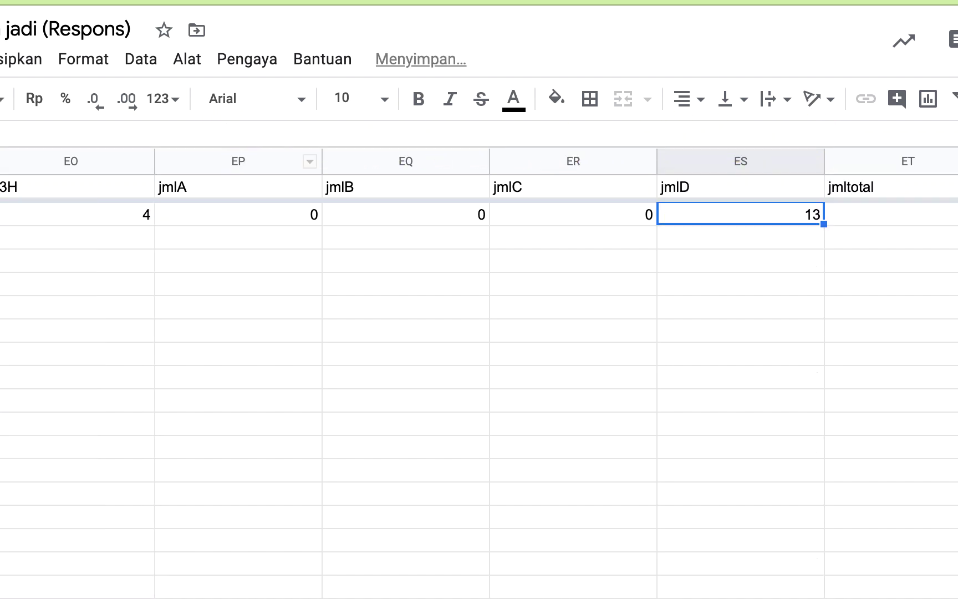
- Make the jmlC formula in ER1 average its summed scores by dividing by 3
{"action": "left_click", "coordinate": [620, 212]}
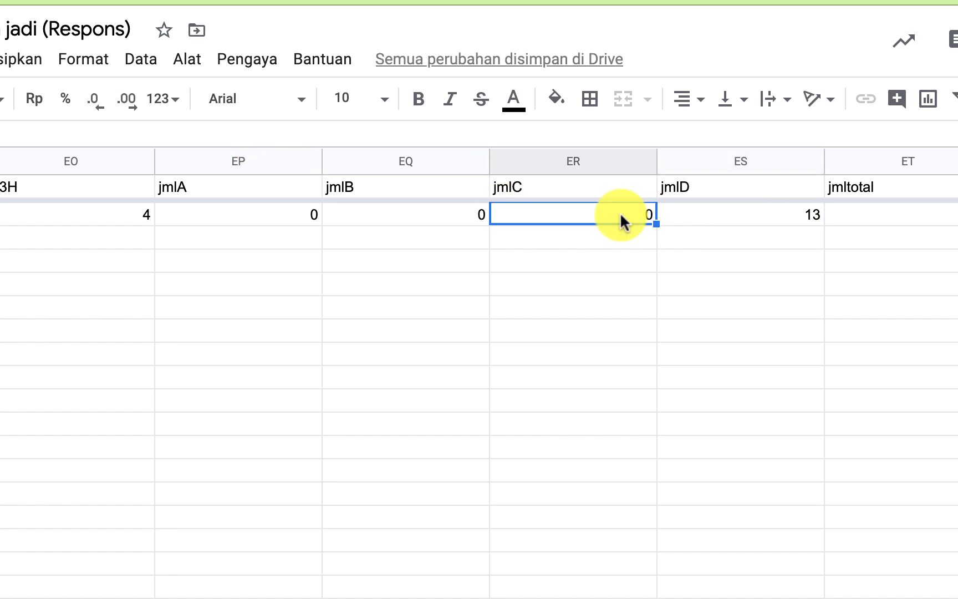
{"action": "left_click", "coordinate": [597, 188]}
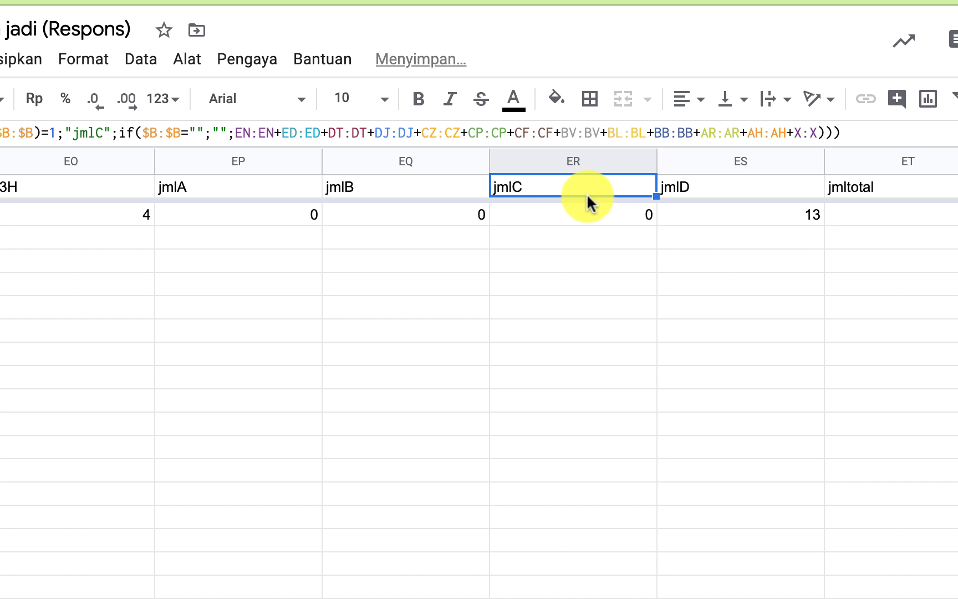
{"action": "left_click", "coordinate": [826, 134]}
{"action": "type", "text": "/"}
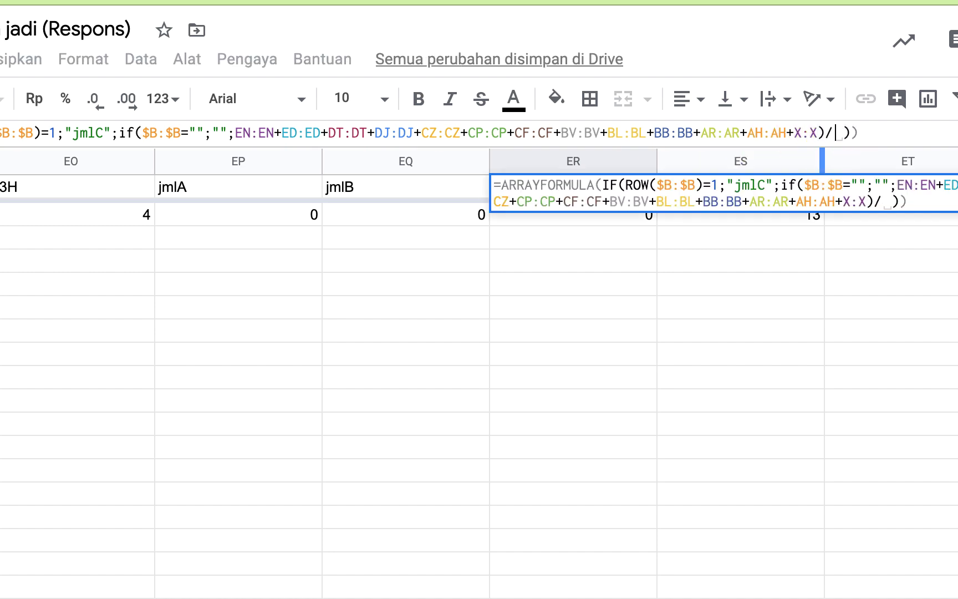
{"action": "type", "text": "3"}
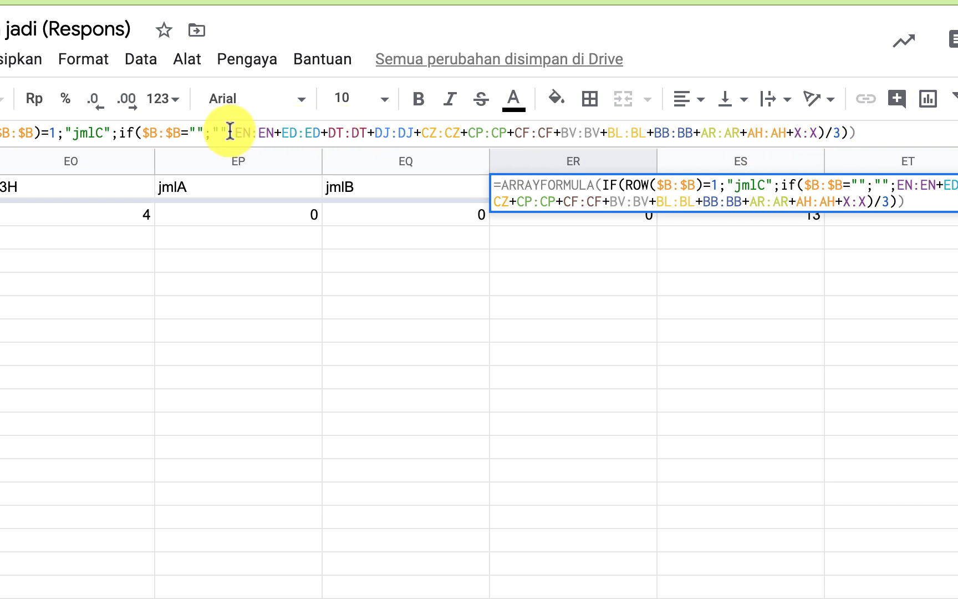
{"action": "left_click", "coordinate": [234, 133]}
{"action": "type", "text": "("}
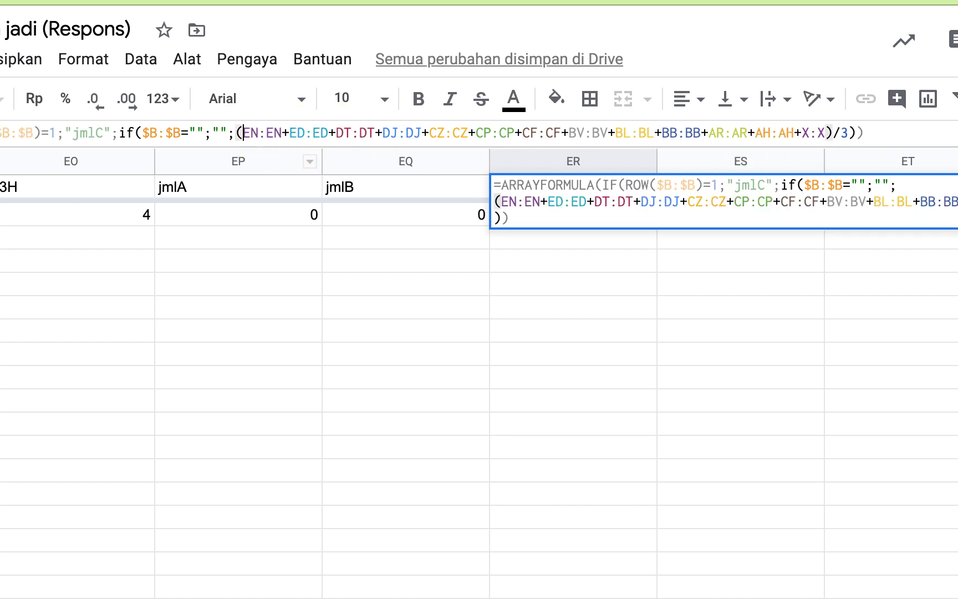
{"action": "key", "text": "Return"}
- Make the jmlB formula in EQ1 average its summed scores by dividing by 2
{"action": "left_click", "coordinate": [389, 186]}
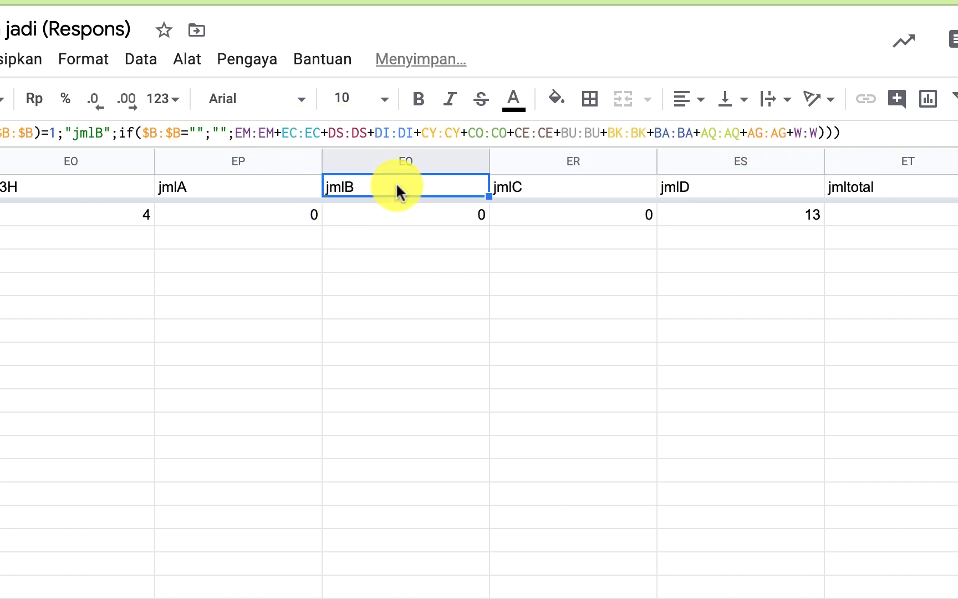
{"action": "left_click", "coordinate": [830, 133]}
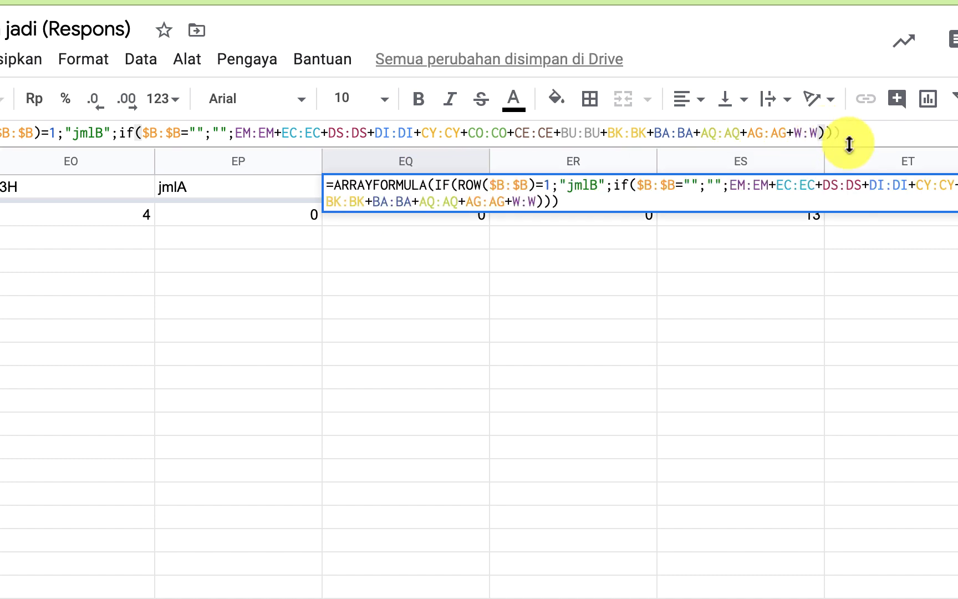
{"action": "type", "text": "/2"}
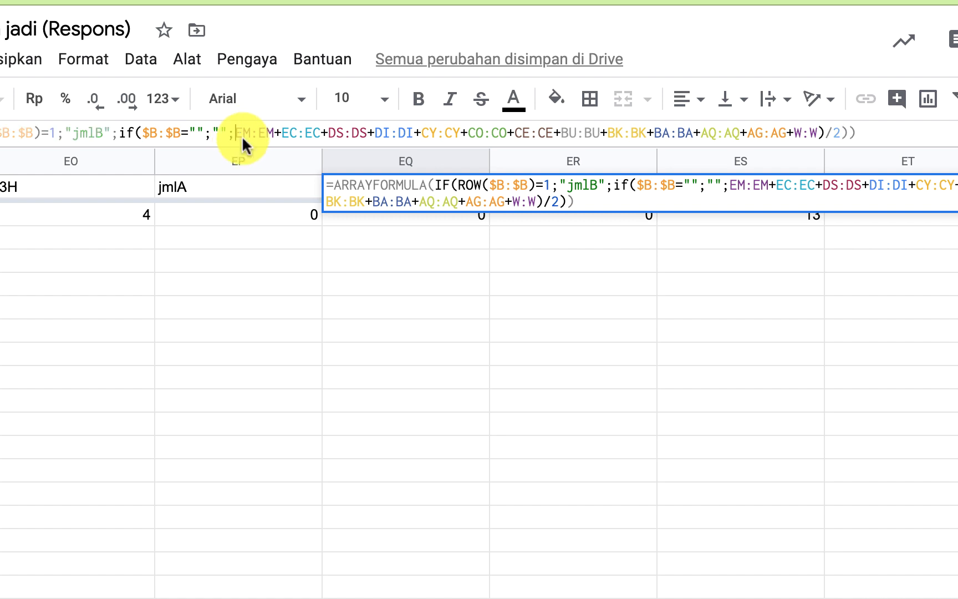
{"action": "type", "text": "("}
{"action": "key", "text": "Return"}
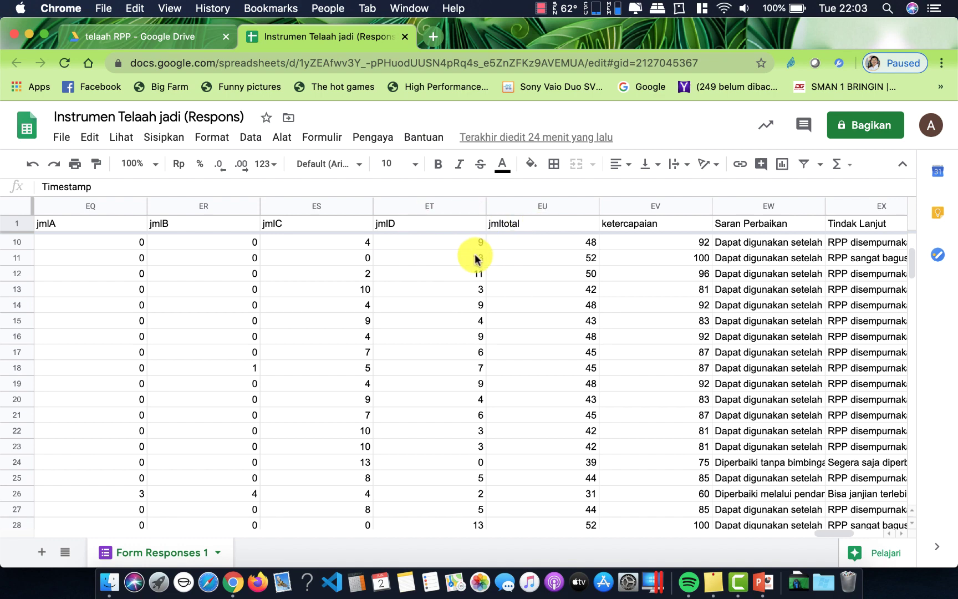
- Launch AutoCrat from the Pengaya (Add-ons) menu to show its merge jobs
{"action": "left_click", "coordinate": [380, 138]}
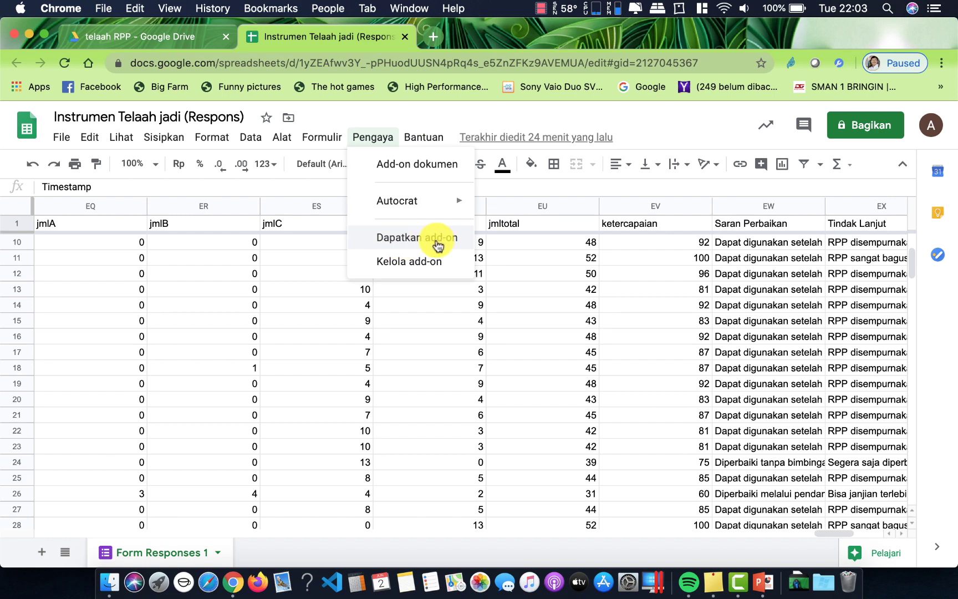
{"action": "mouse_move", "coordinate": [397, 200]}
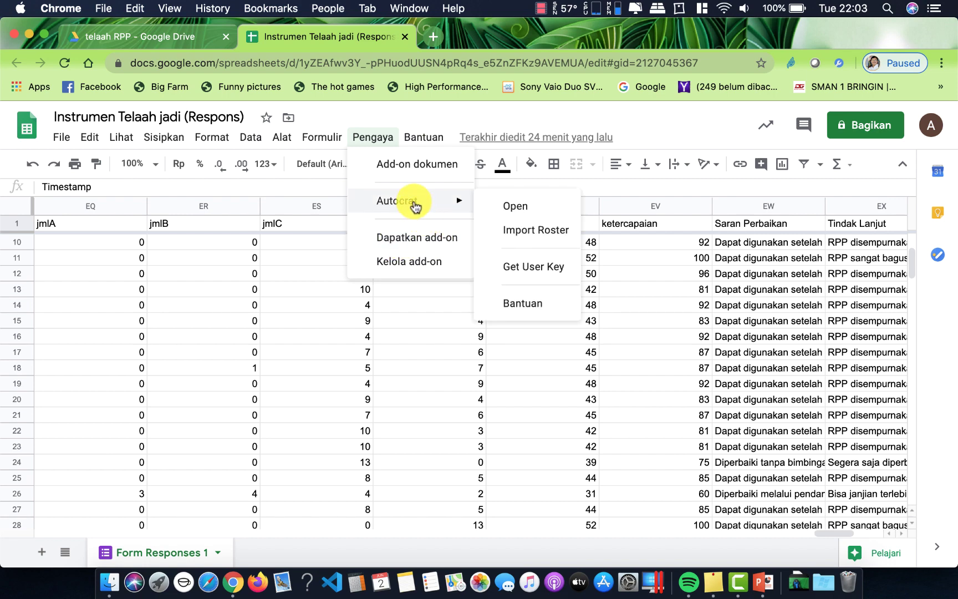
{"action": "left_click", "coordinate": [516, 207]}
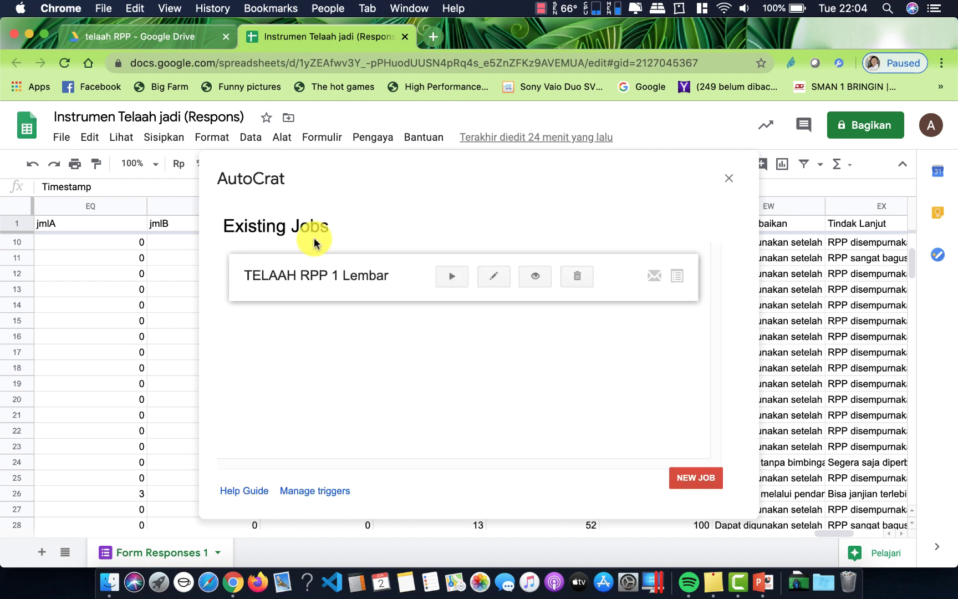
- Edit the TELAAH RPP 1 Lembar job, keeping its name and the 'telaah rpp 1 lembar JADI' template
{"action": "left_click", "coordinate": [495, 277]}
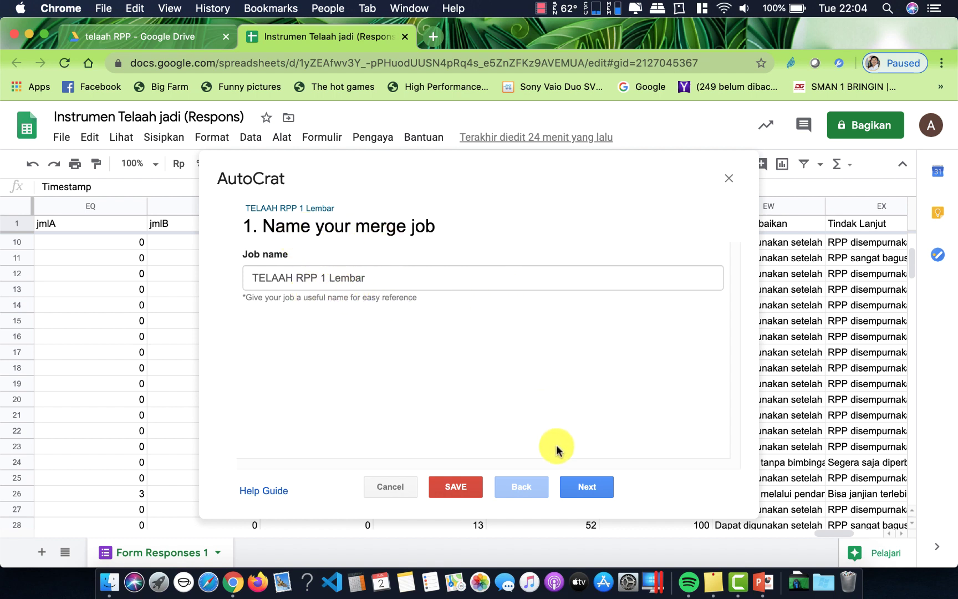
{"action": "left_click", "coordinate": [596, 495]}
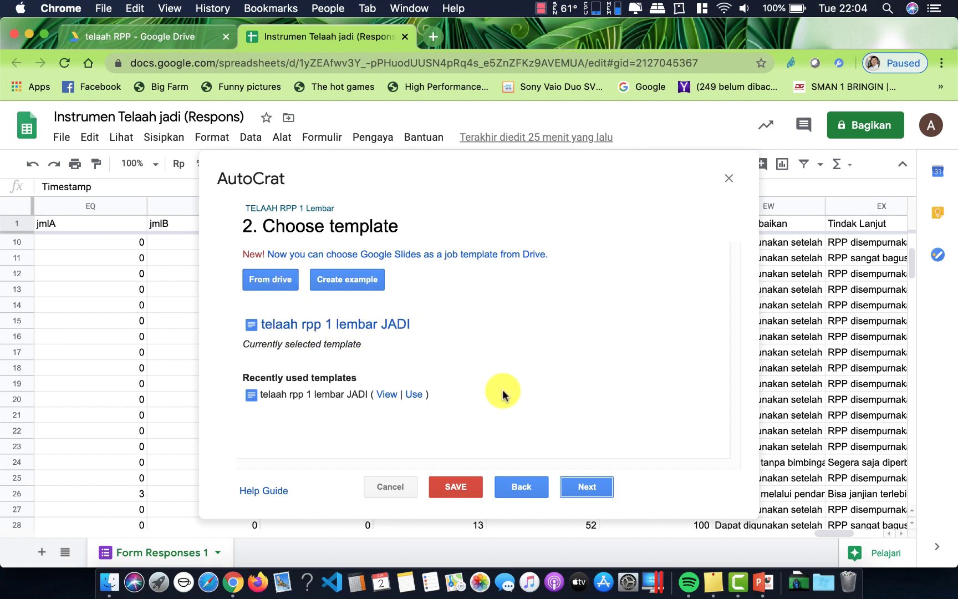
{"action": "left_click", "coordinate": [593, 489]}
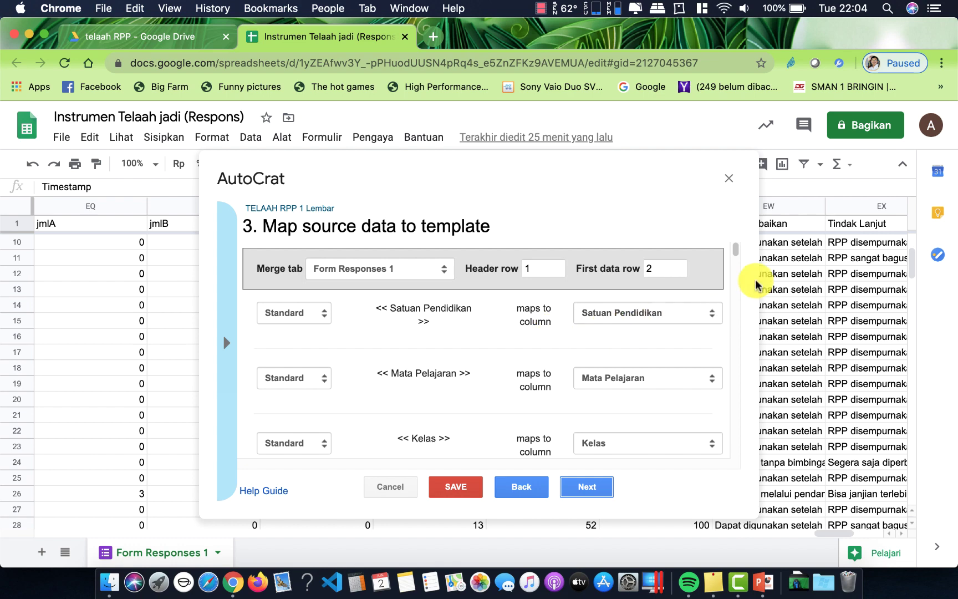
- Keep the Form Responses 1 field mappings and PDF output type, advancing to the destination folder
{"action": "mouse_move", "coordinate": [735, 251]}
{"action": "left_mouse_down"}
{"action": "mouse_move", "coordinate": [743, 328]}
{"action": "mouse_move", "coordinate": [727, 450]}
{"action": "left_mouse_up"}
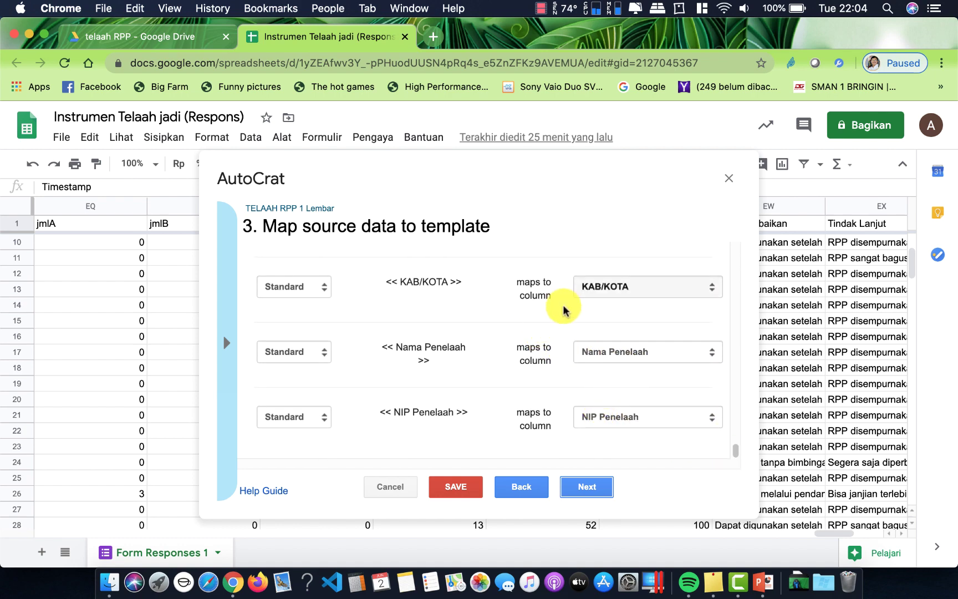
{"action": "left_click", "coordinate": [596, 493]}
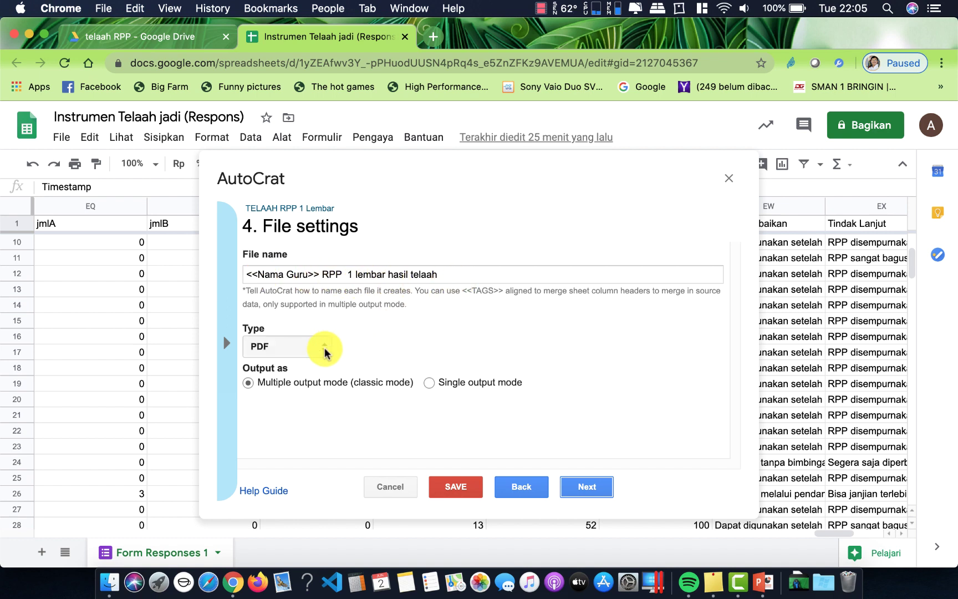
{"action": "left_click", "coordinate": [303, 348]}
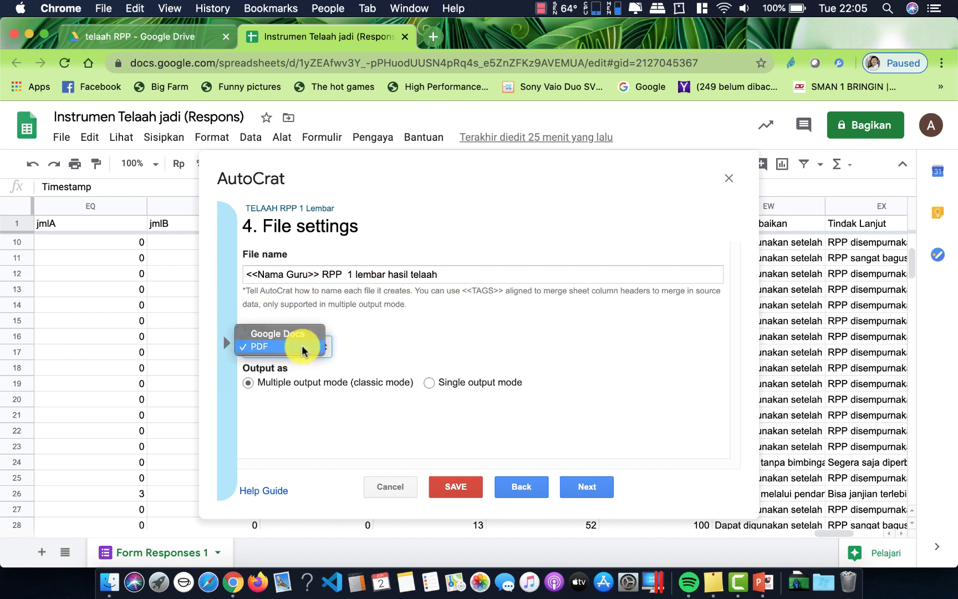
{"action": "left_click", "coordinate": [302, 348]}
{"action": "left_click", "coordinate": [588, 487]}
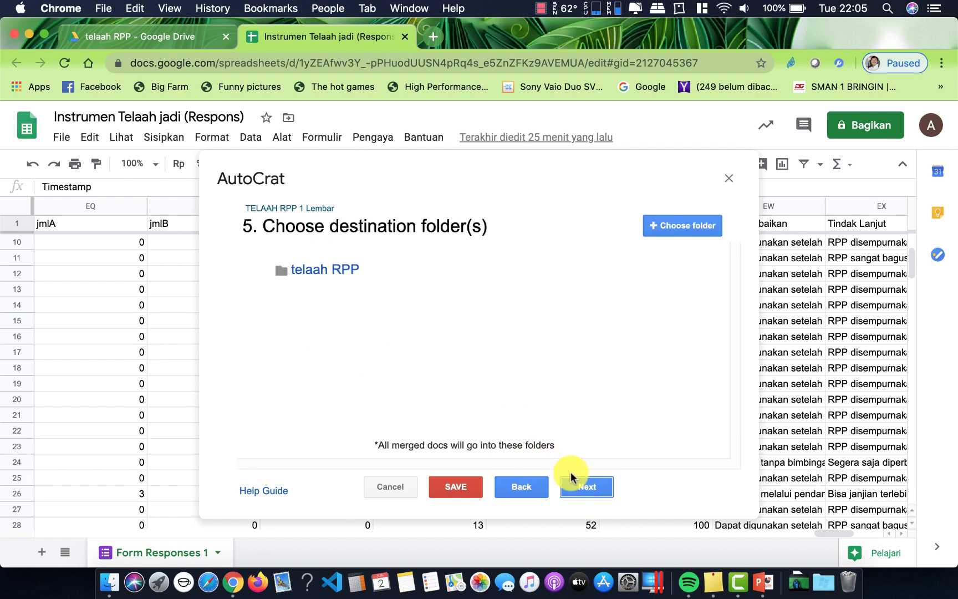
- Keep the 'telaah RPP' folder, skip optional steps, accept sharing, email and triggers, and save the job
{"action": "left_click", "coordinate": [576, 483]}
{"action": "left_click", "coordinate": [604, 490]}
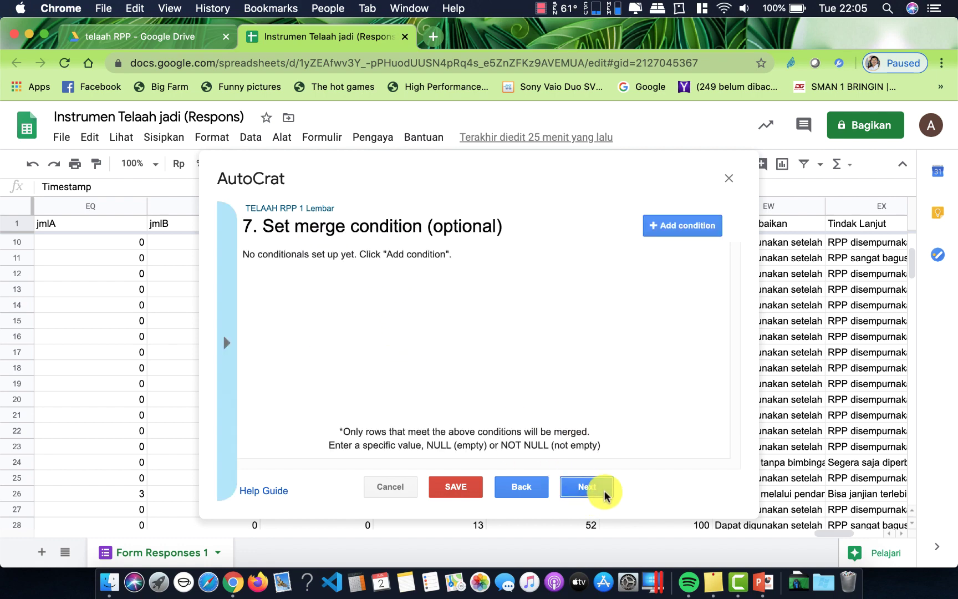
{"action": "left_click", "coordinate": [604, 490]}
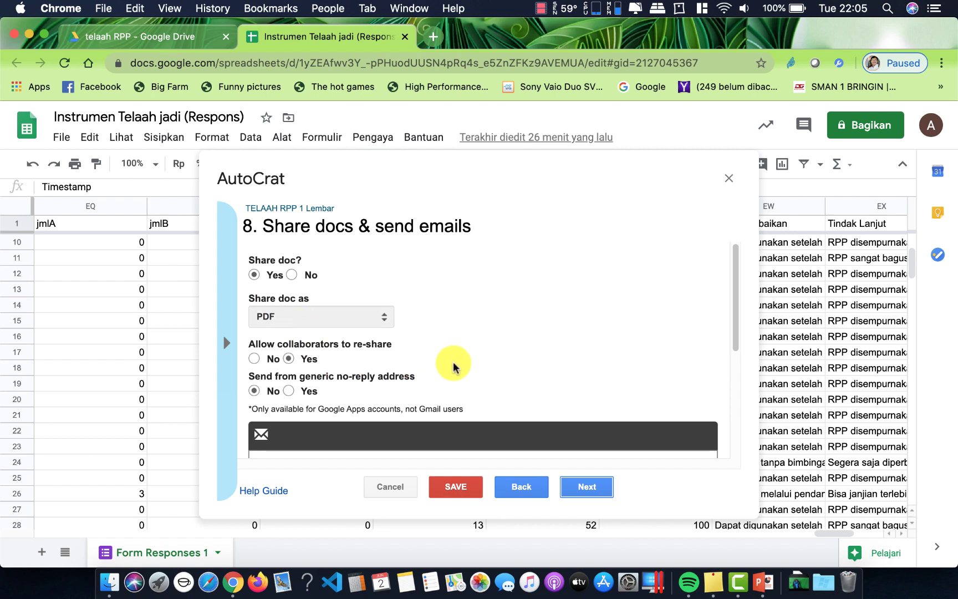
{"action": "left_click_drag", "start_coordinate": [734, 321], "coordinate": [737, 418]}
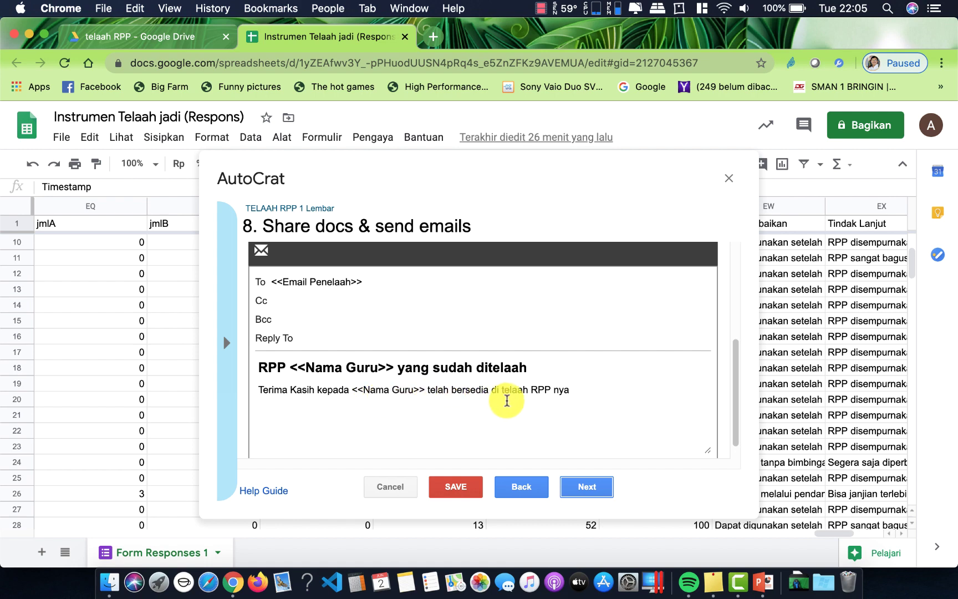
{"action": "left_click", "coordinate": [595, 481]}
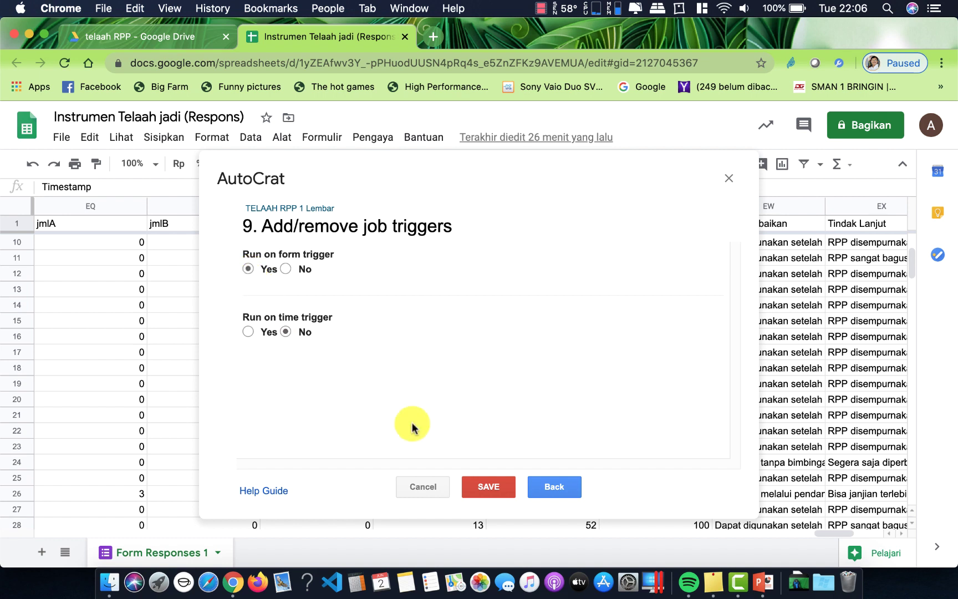
{"action": "left_click", "coordinate": [512, 499]}
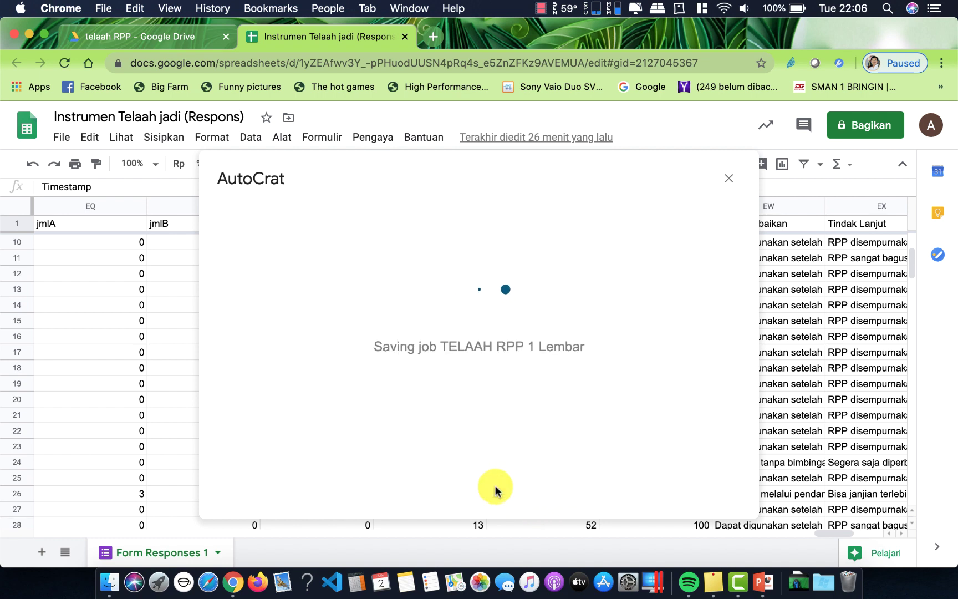